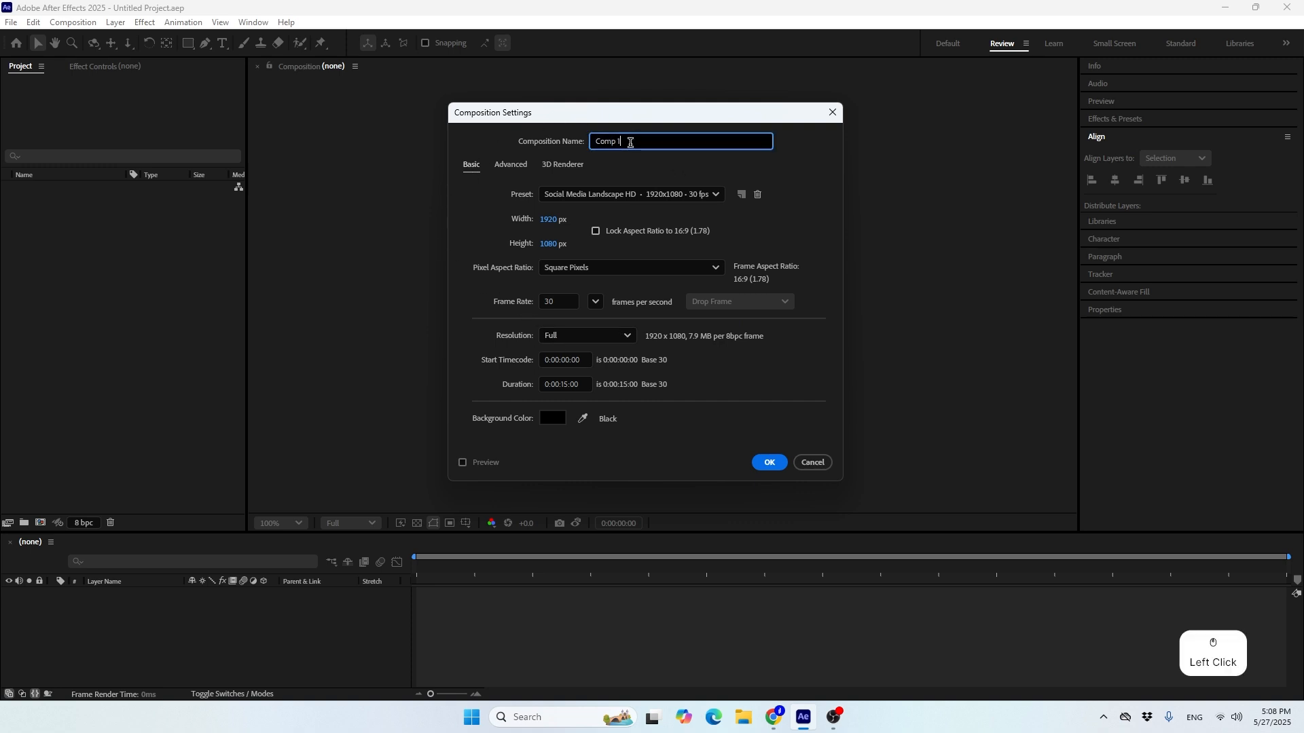
Name the new composition Master Comp
drag(628, 140, 582, 165)
text(Mas)
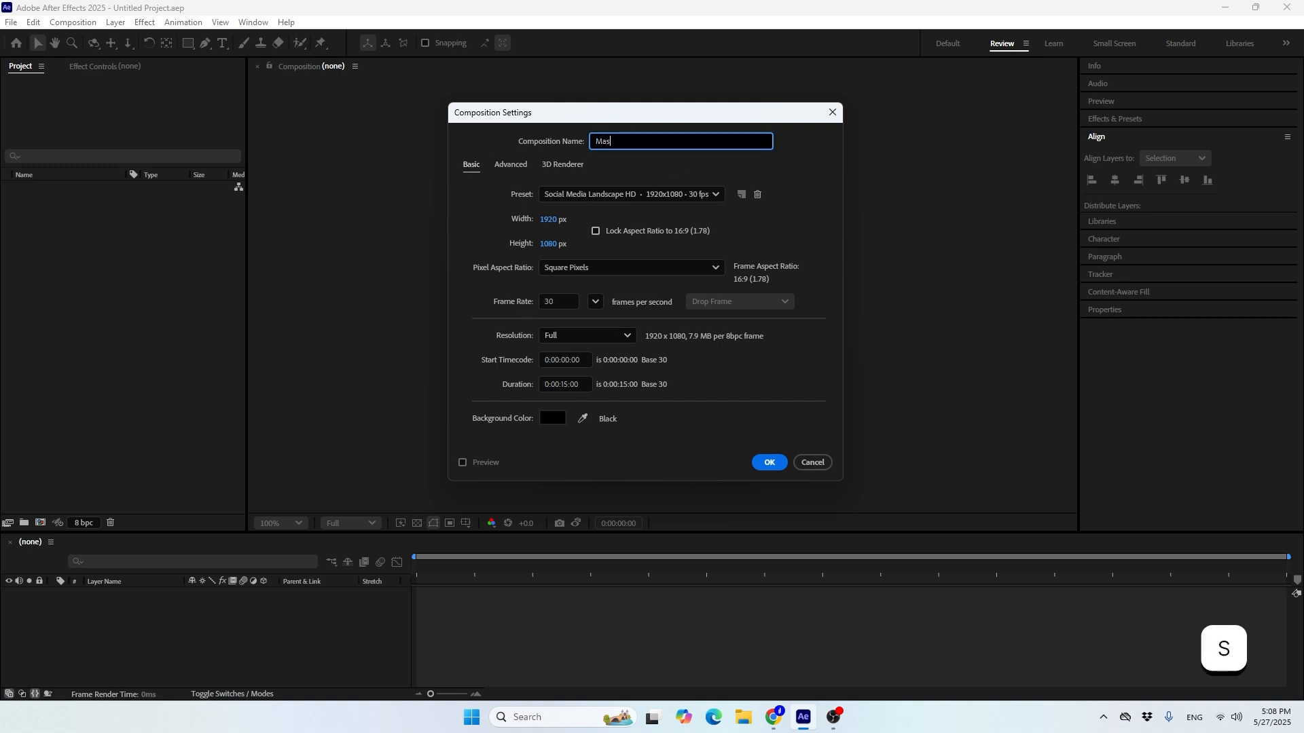
text(ter )
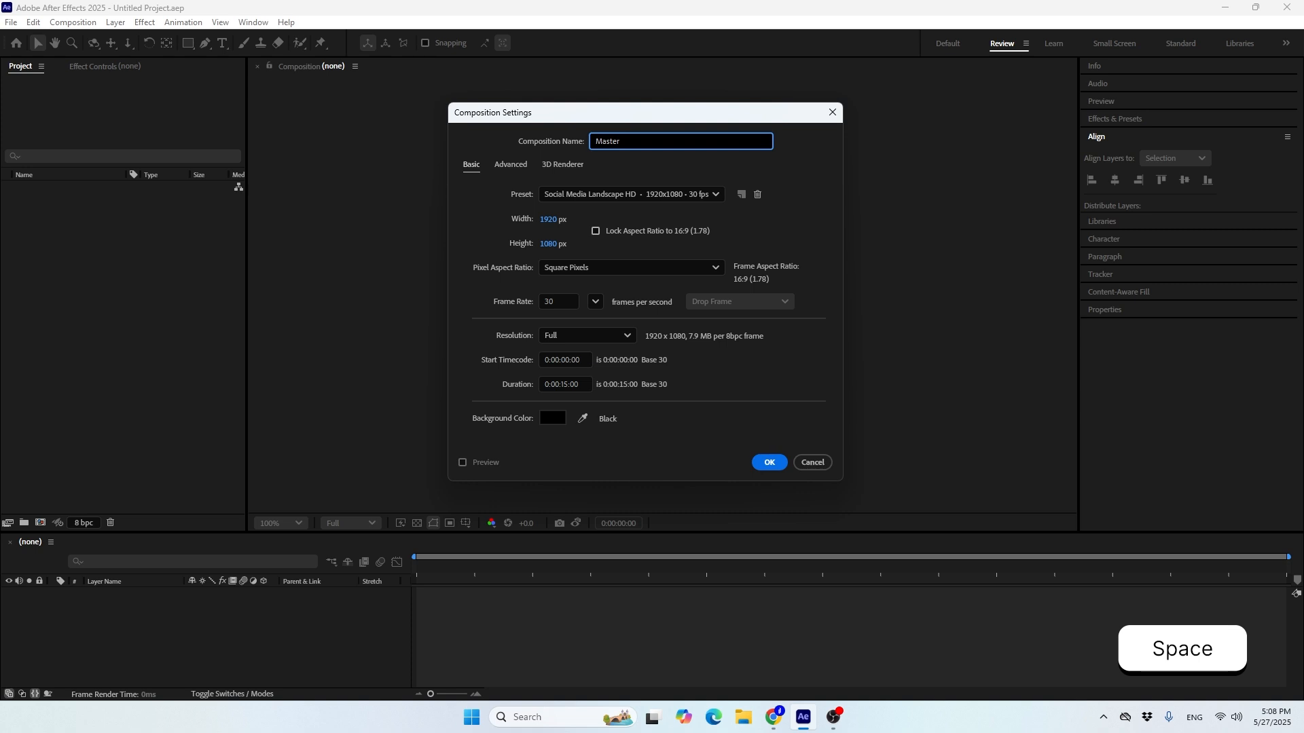
text(Comp)
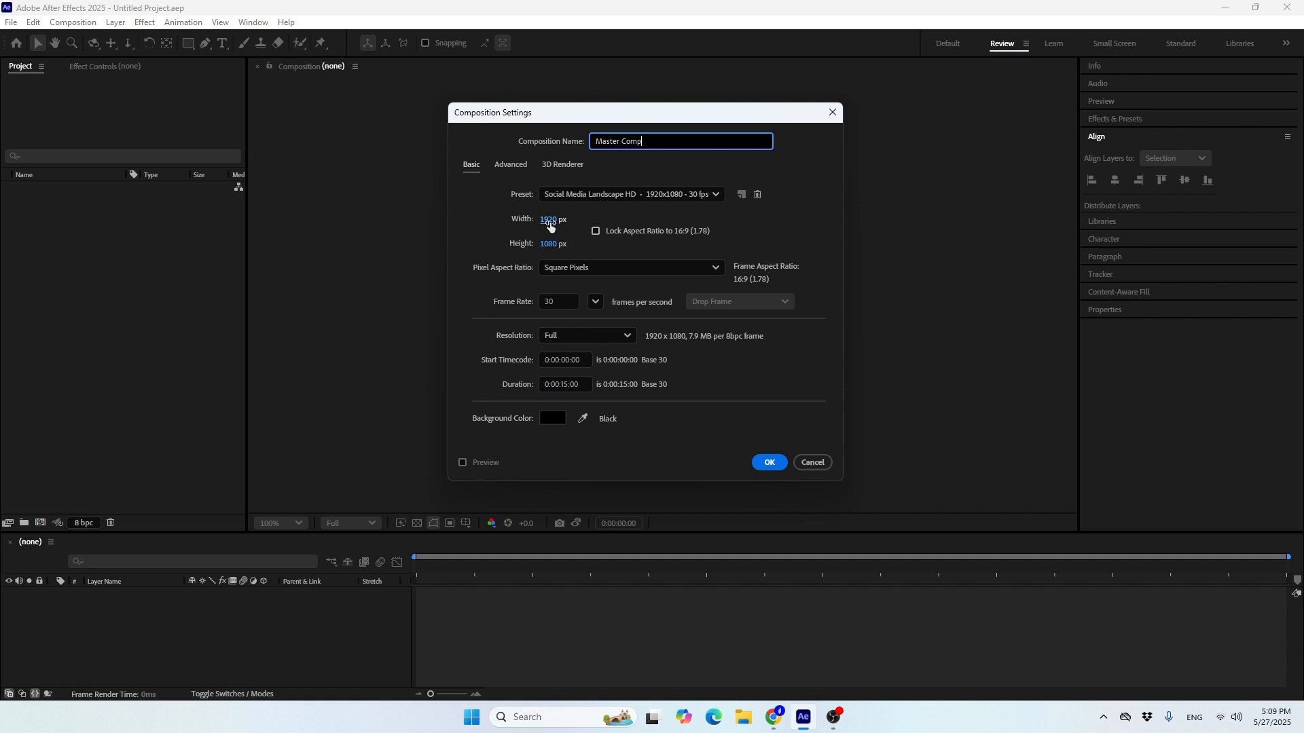
Set the composition size to 1080 px wide by 1350 px high and create the composition
click(550, 222)
text(1080)
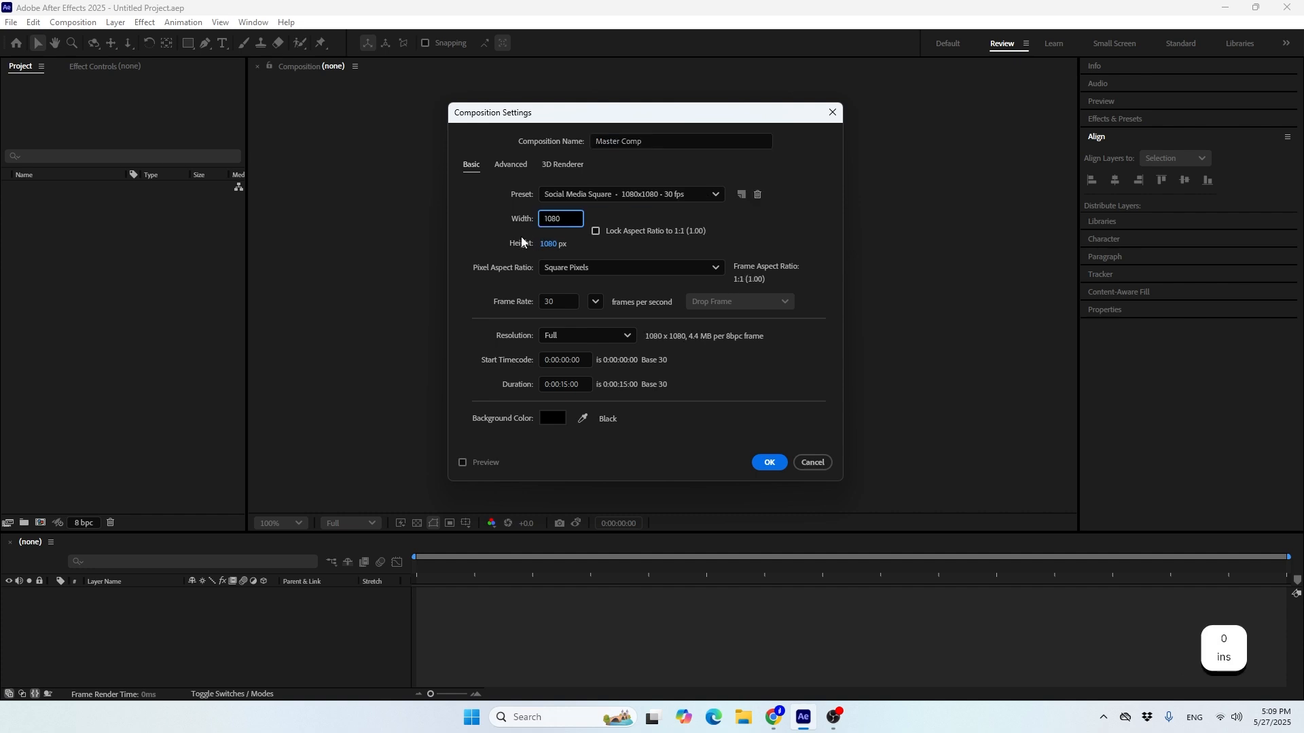
click(549, 245)
text(1350)
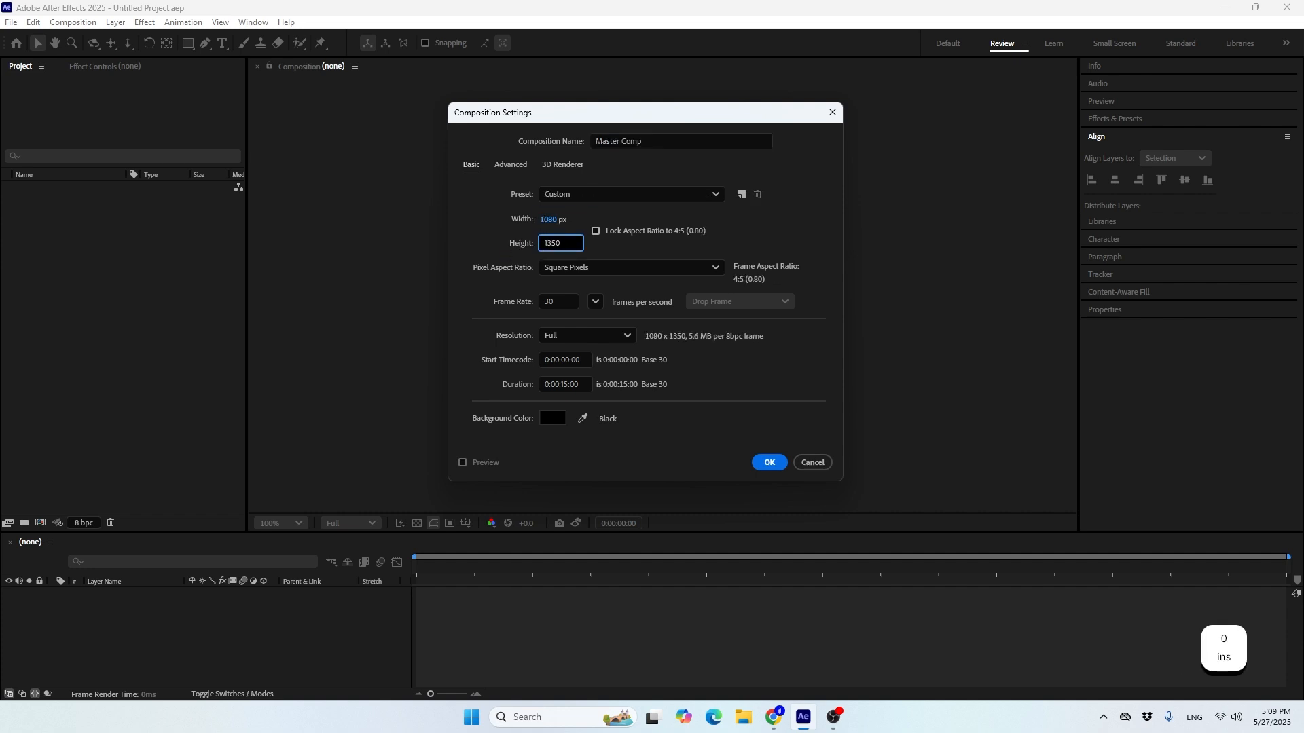
click(471, 288)
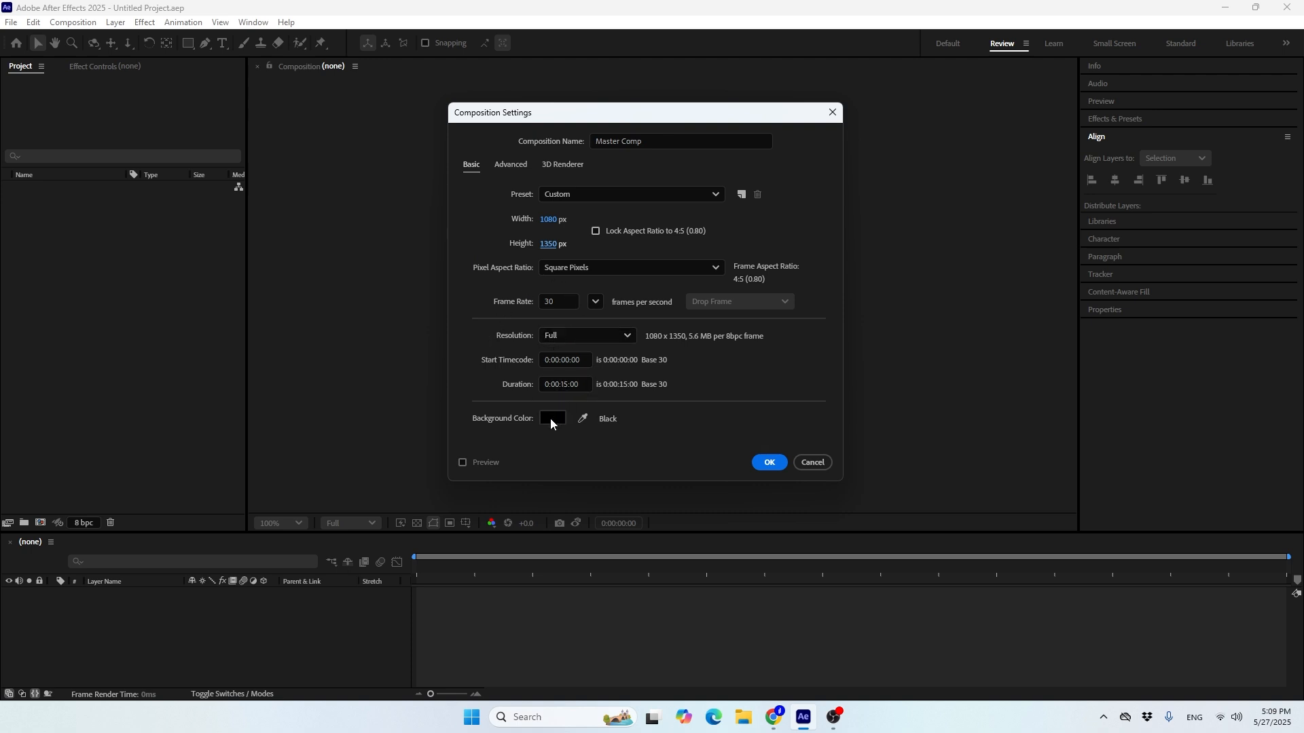
click(761, 466)
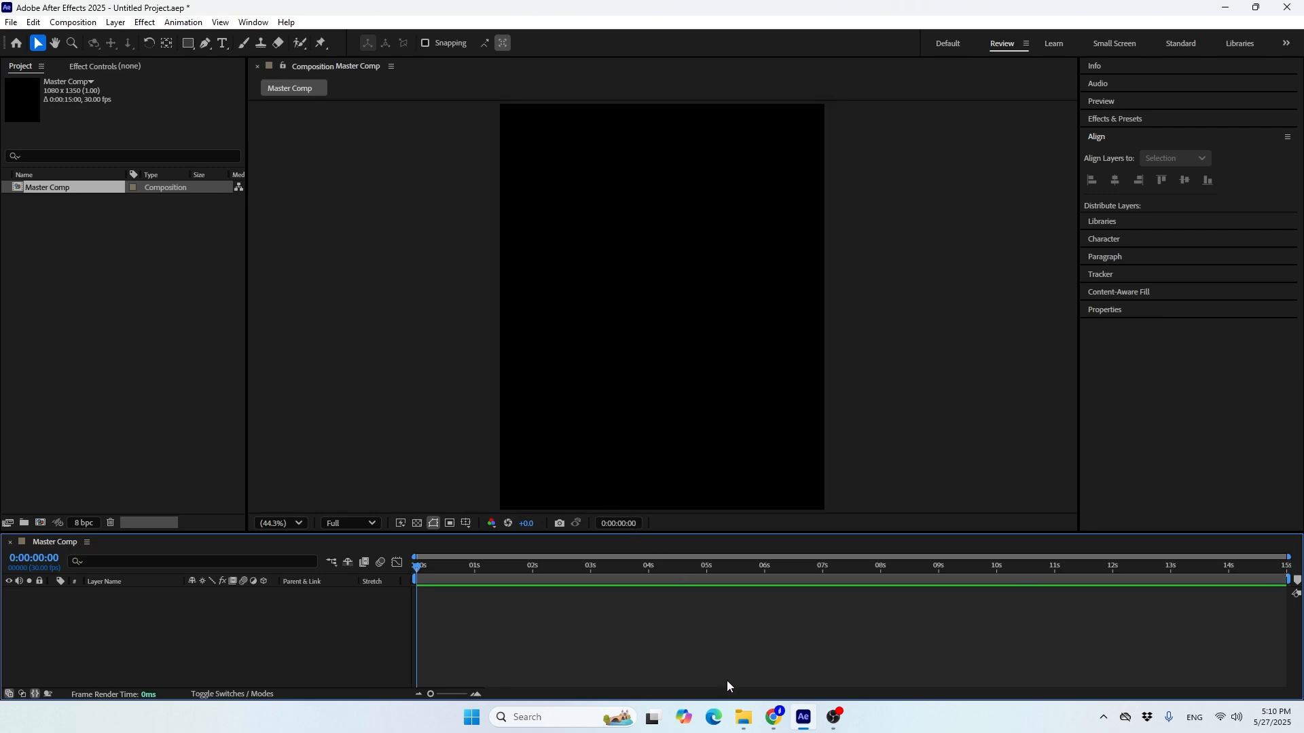
Switch to File Explorer and look over the Boy and Boy 2 images in the Assets folder
click(744, 721)
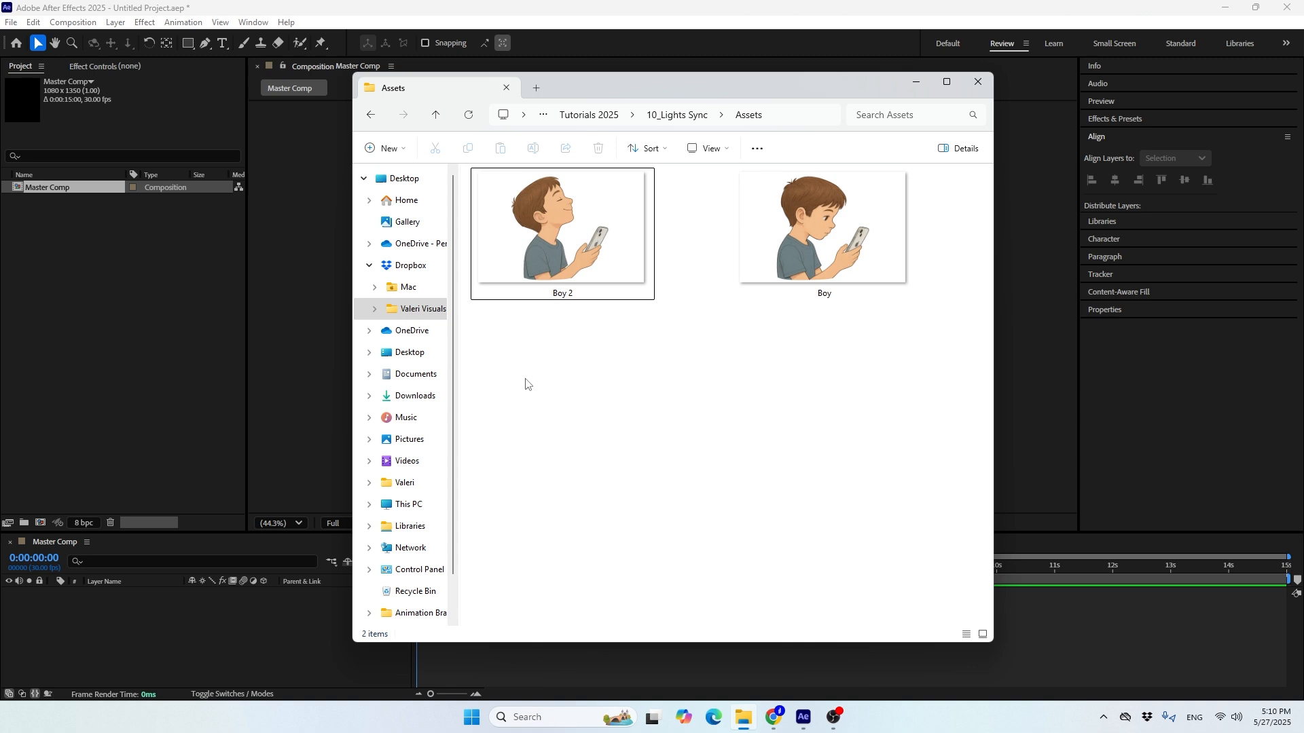
drag(512, 366, 849, 169)
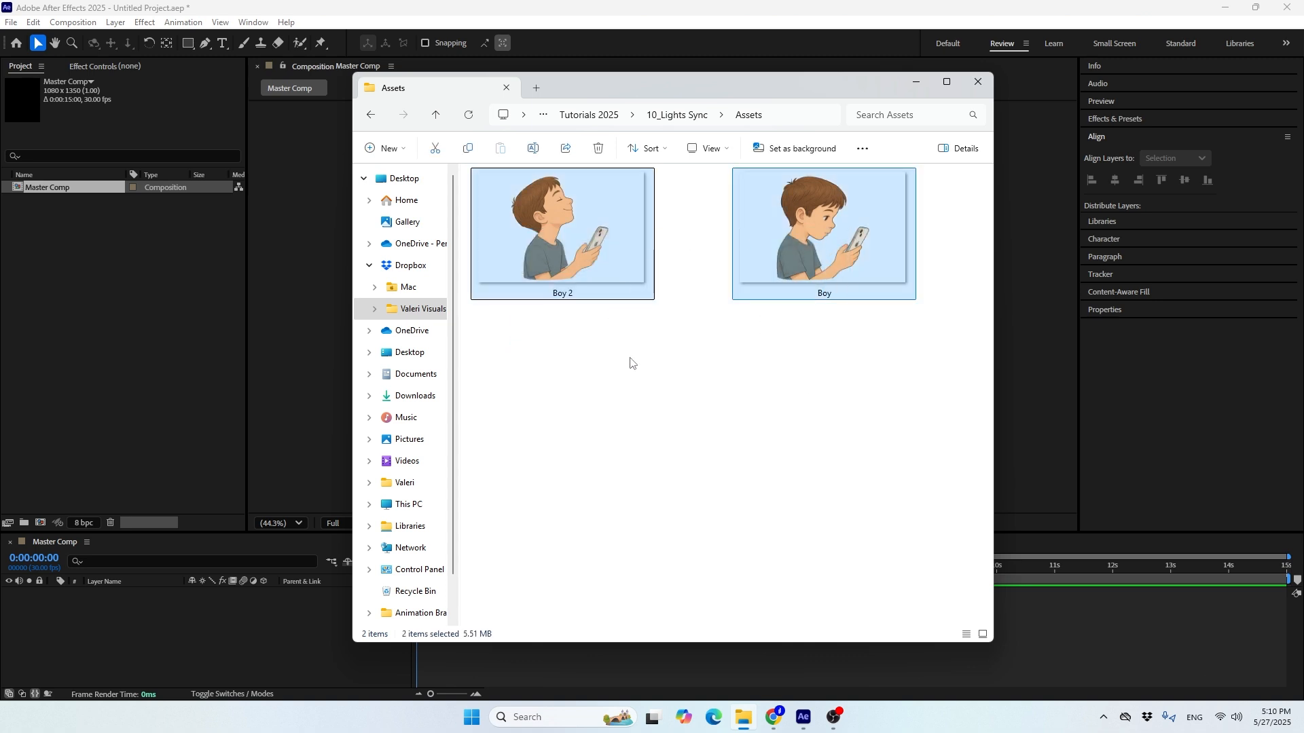
click(646, 382)
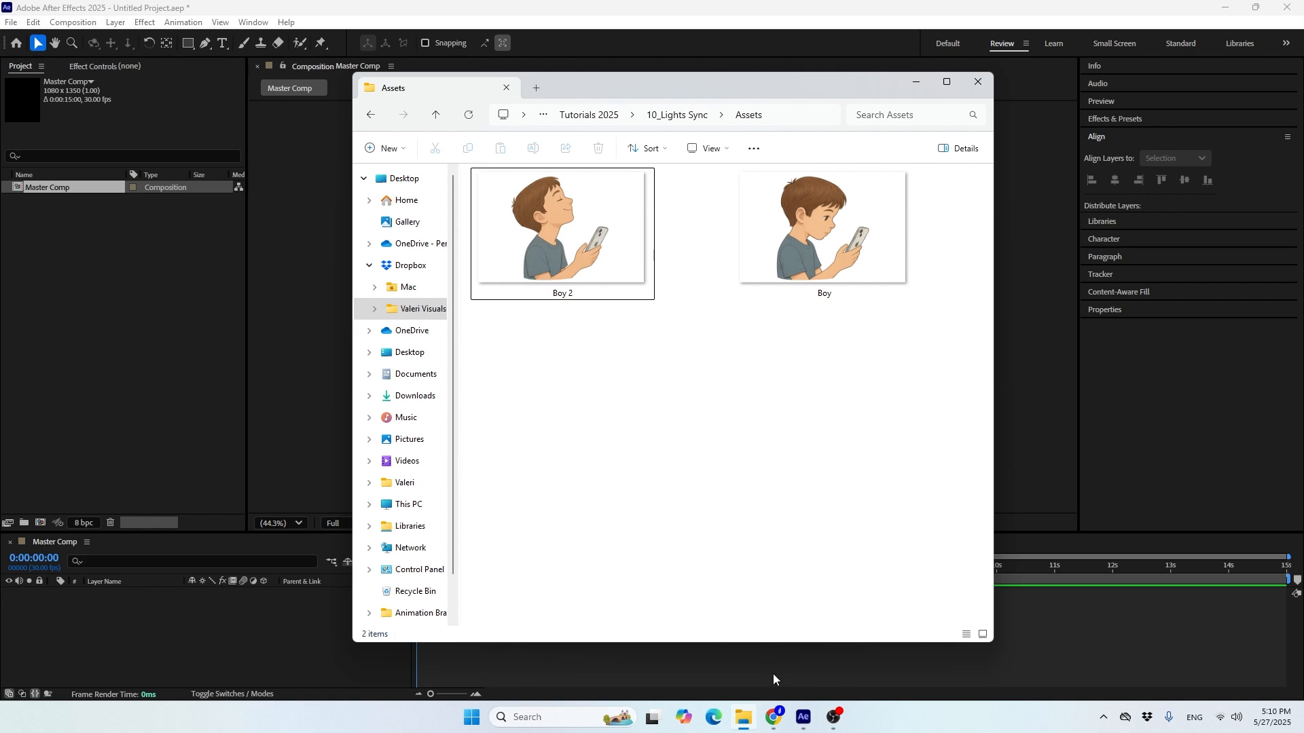
Switch to the ChatGPT chat in the browser and review the prompts and generated illustrations of the boy holding his iPhone
click(776, 719)
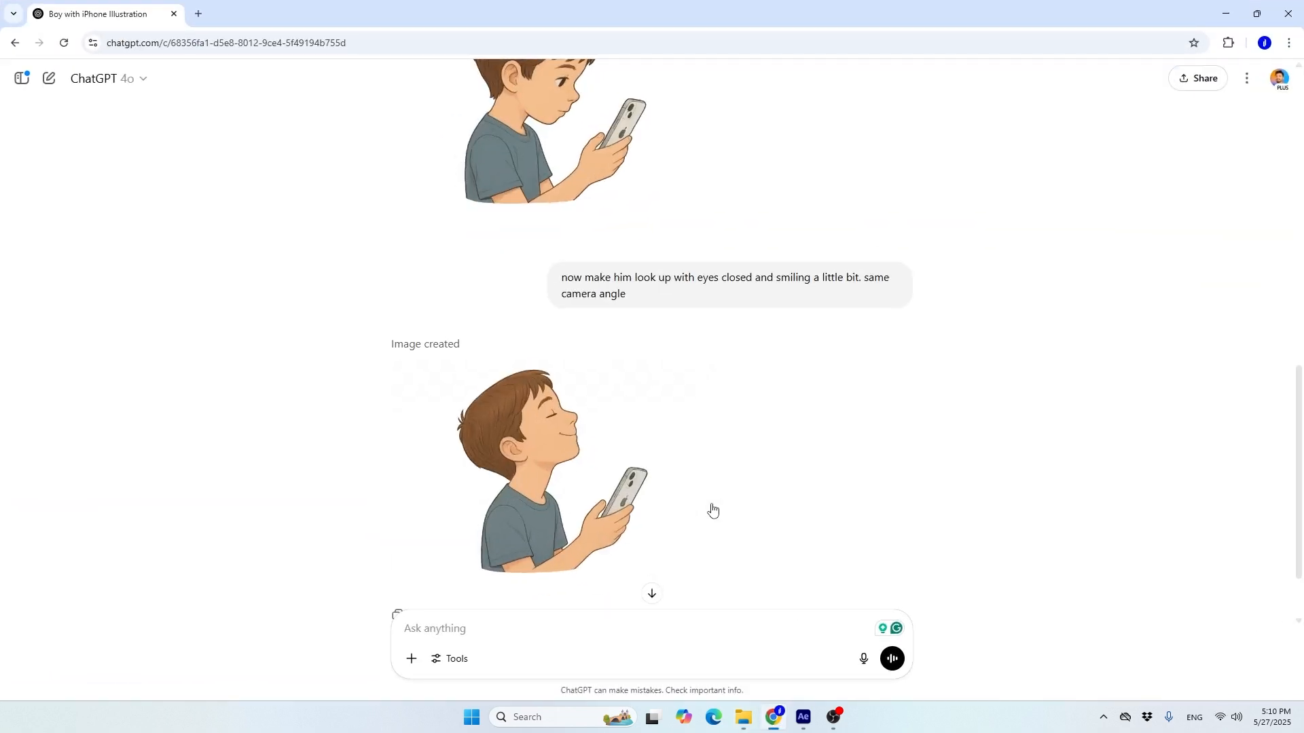
scroll(710, 509, up, 12)
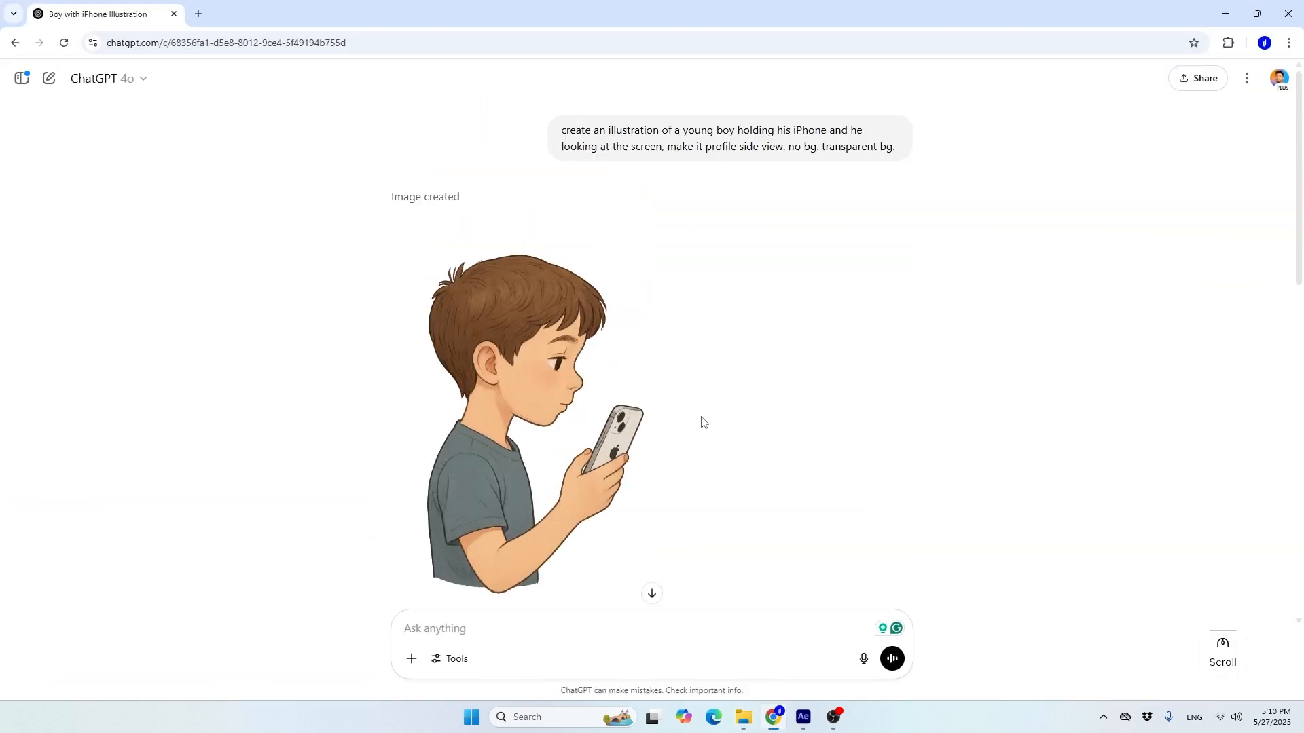
key(F11)
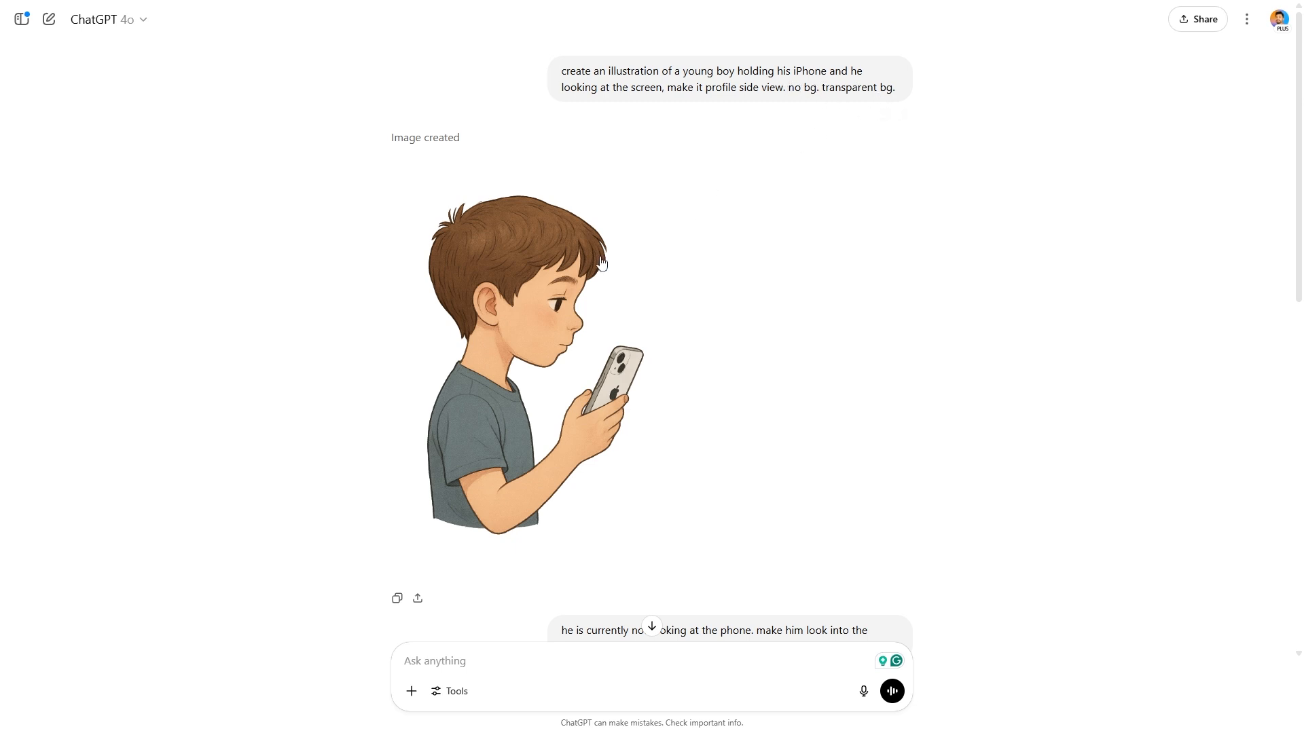
scroll(563, 275, down, 1)
scroll(564, 275, down, 2)
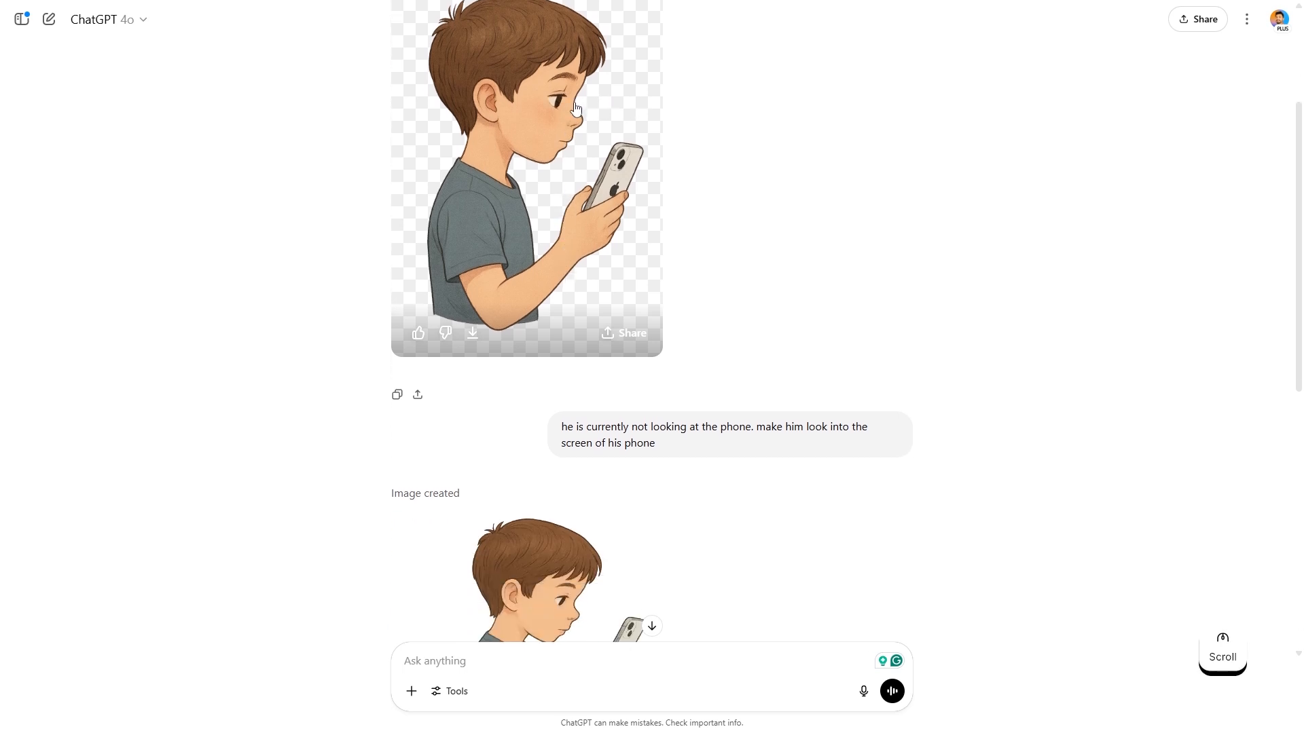
scroll(576, 108, down, 3)
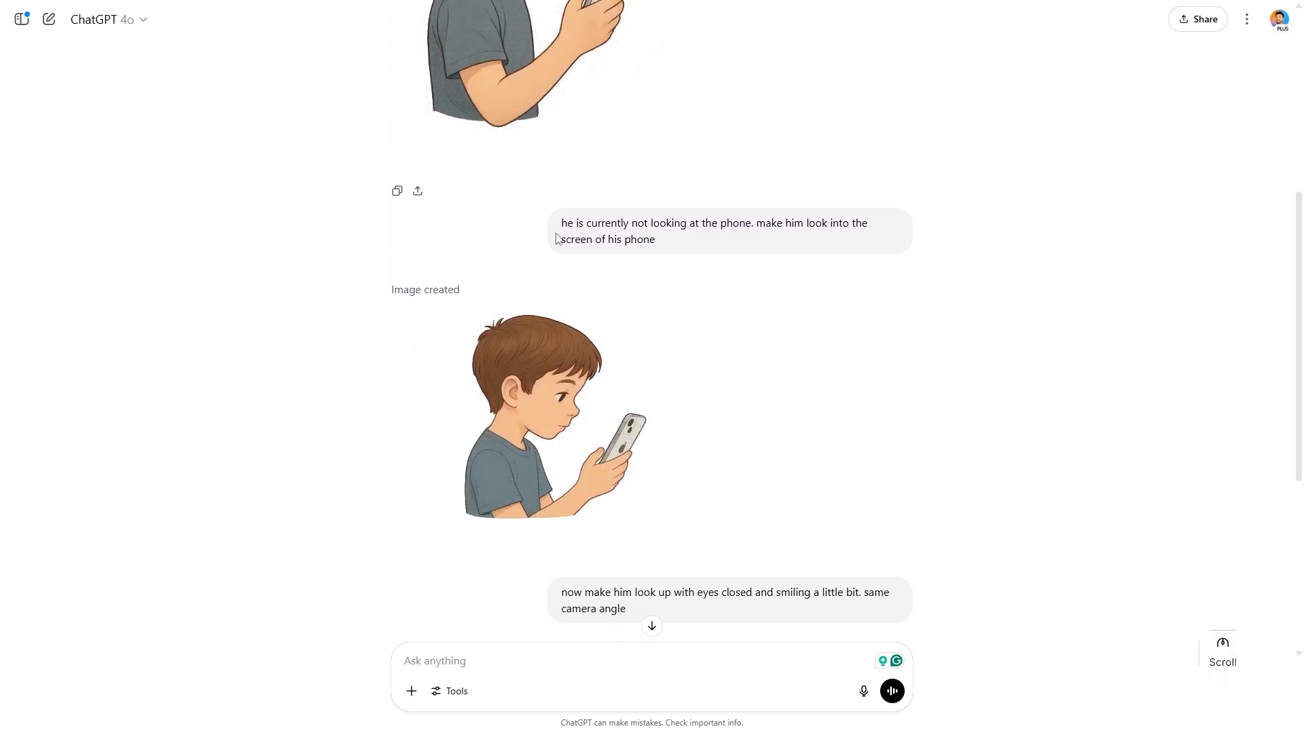
scroll(638, 274, down, 1)
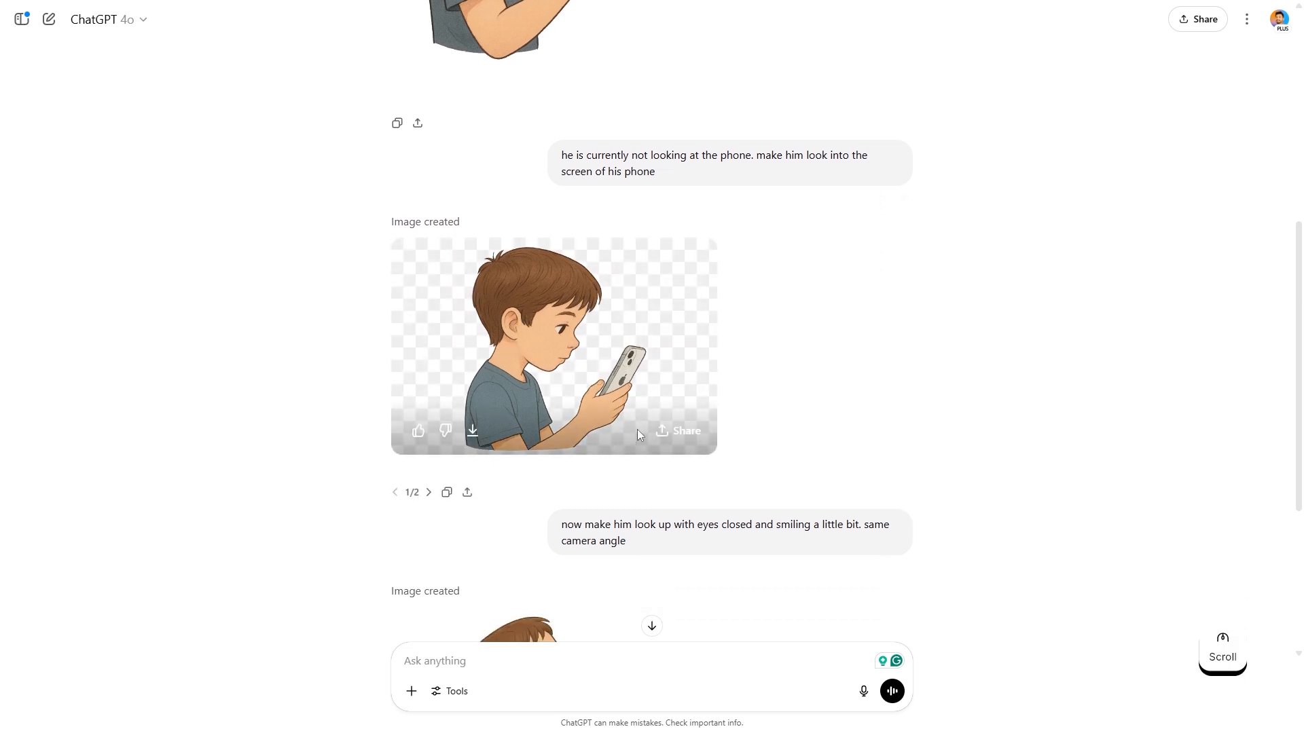
scroll(569, 348, down, 2)
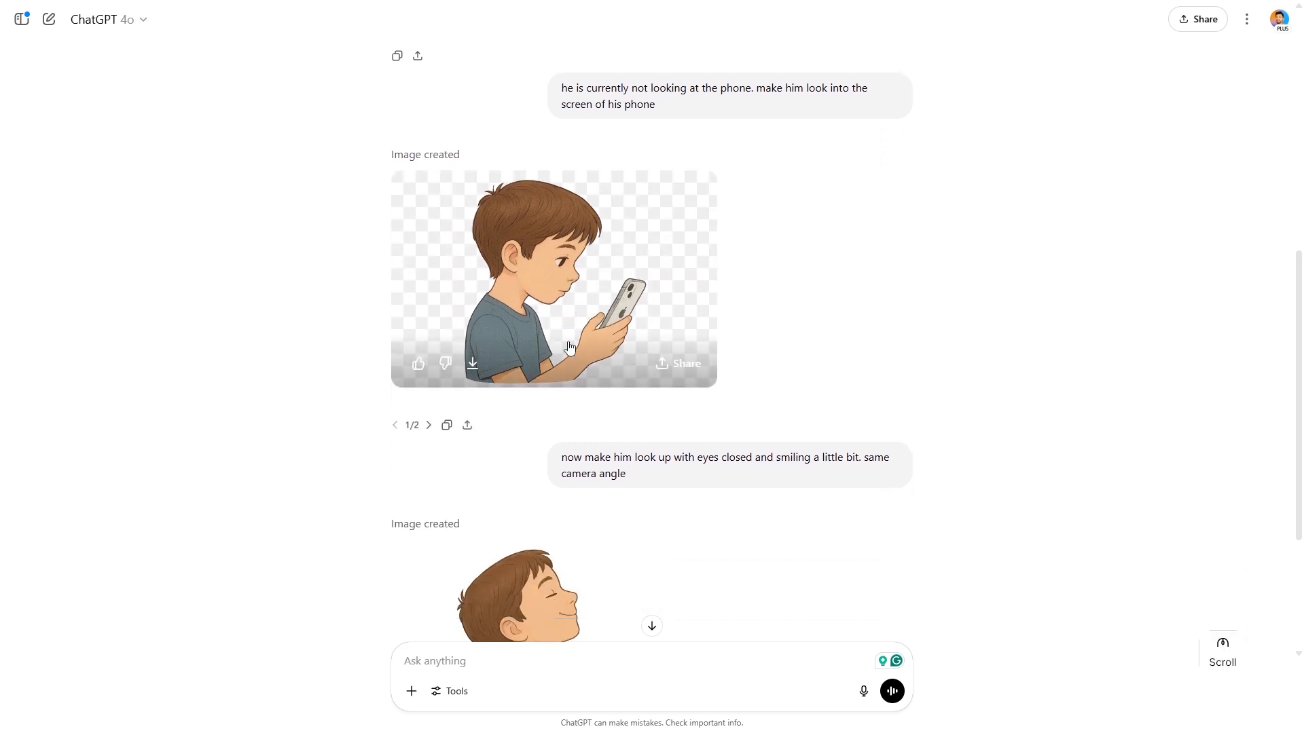
scroll(569, 349, down, 1)
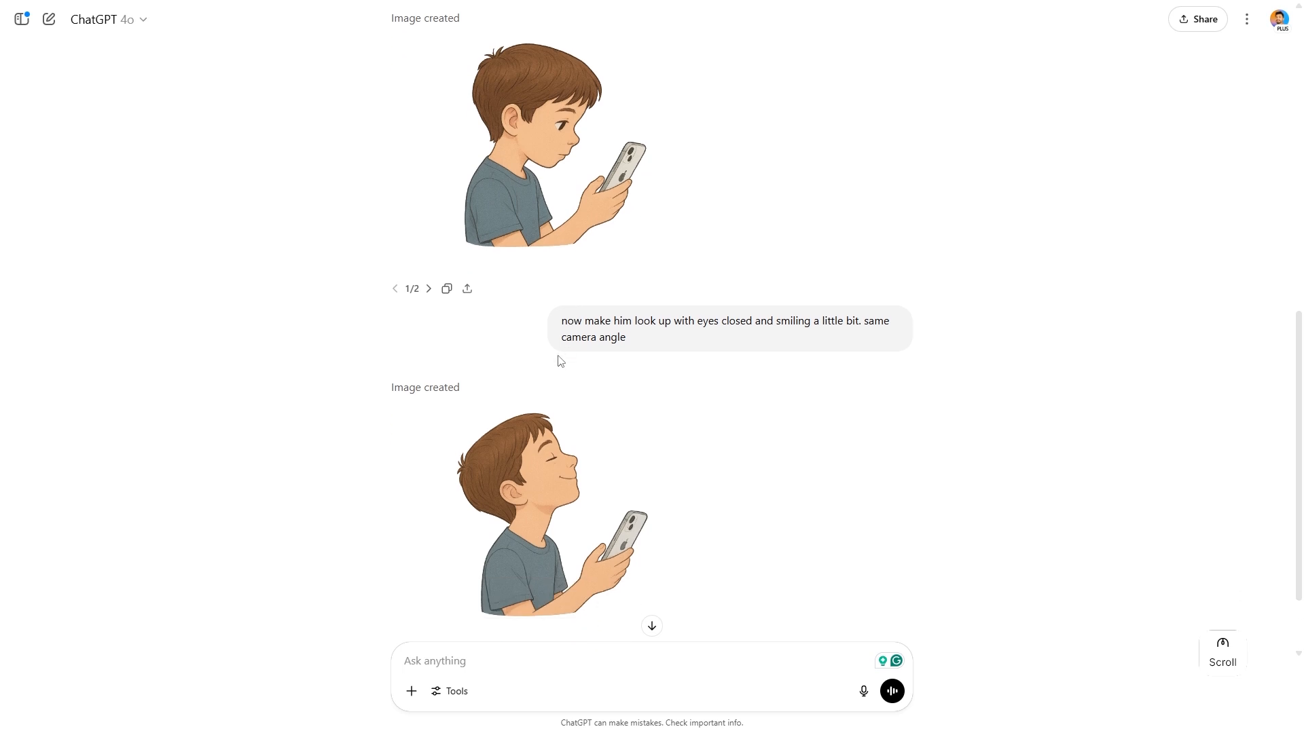
scroll(549, 398, down, 1)
scroll(580, 416, down, 1)
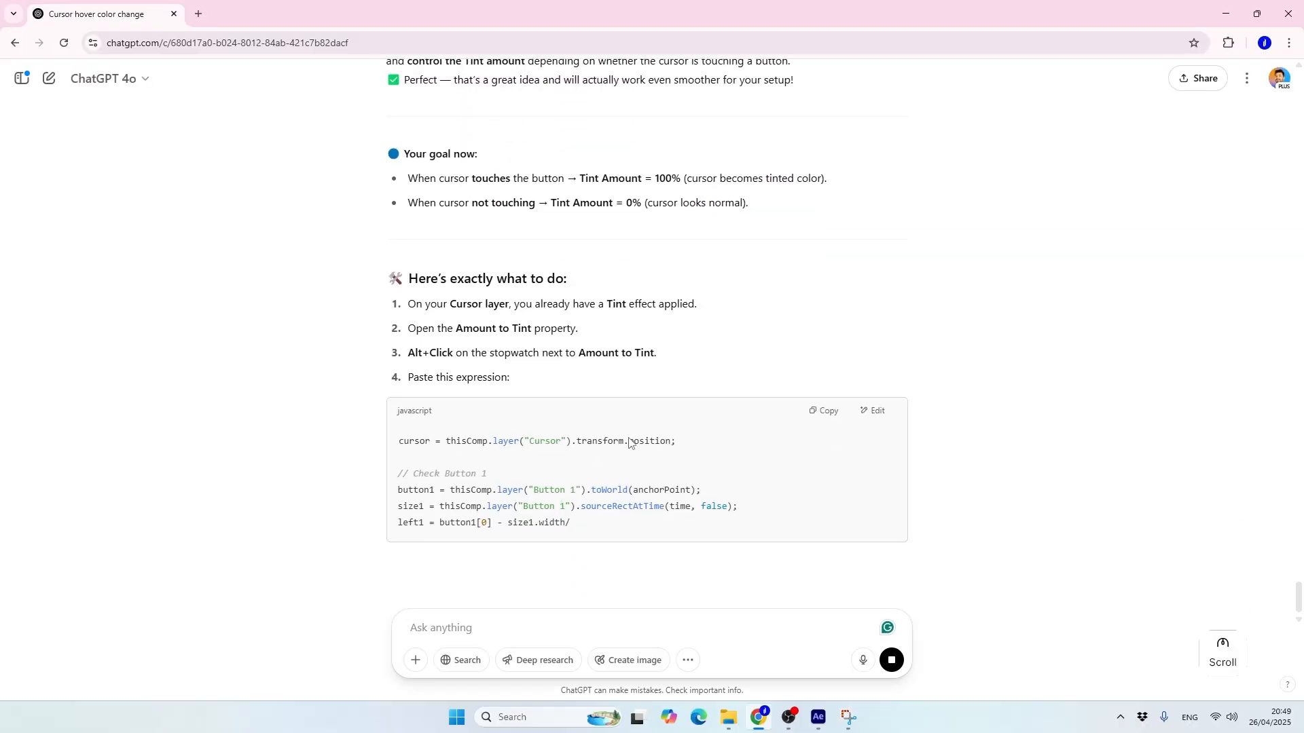
scroll(638, 436, down, 1)
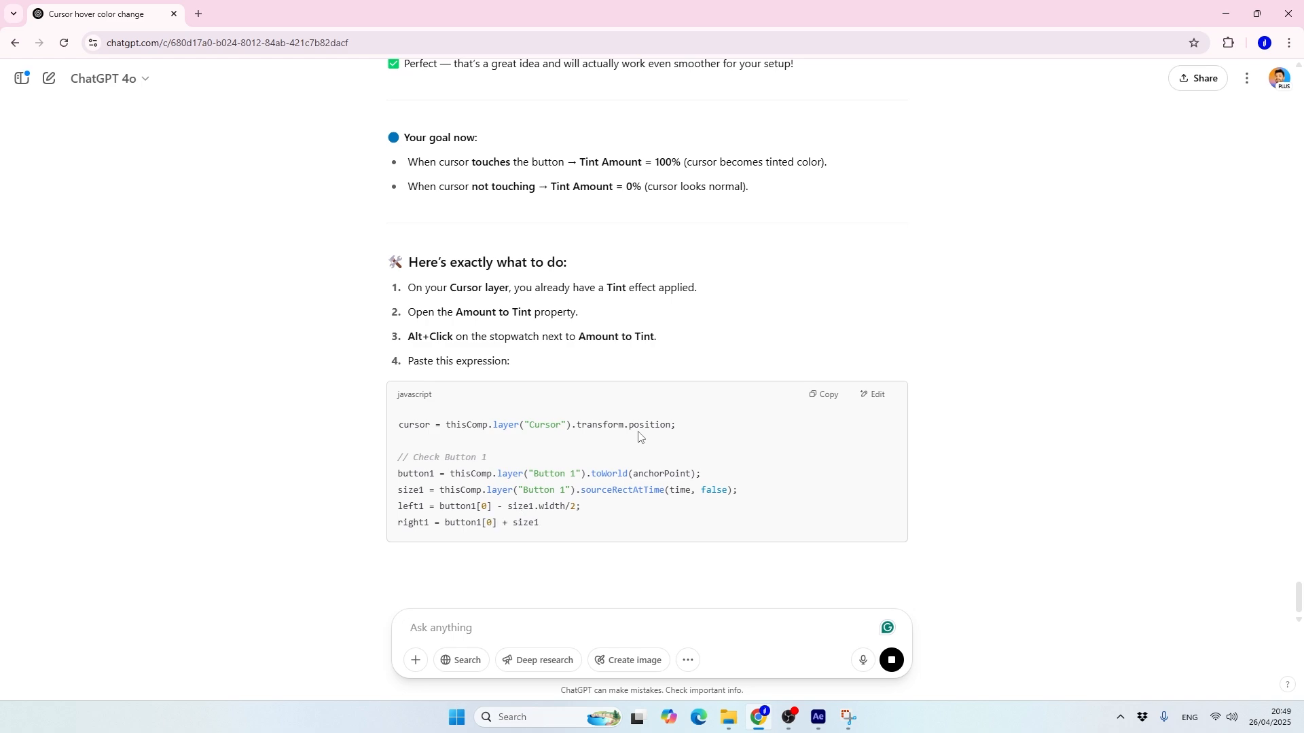
Read through ChatGPT's button-hover expression and the expression on the Cursor layer's Amount to Tint property
scroll(641, 431, down, 2)
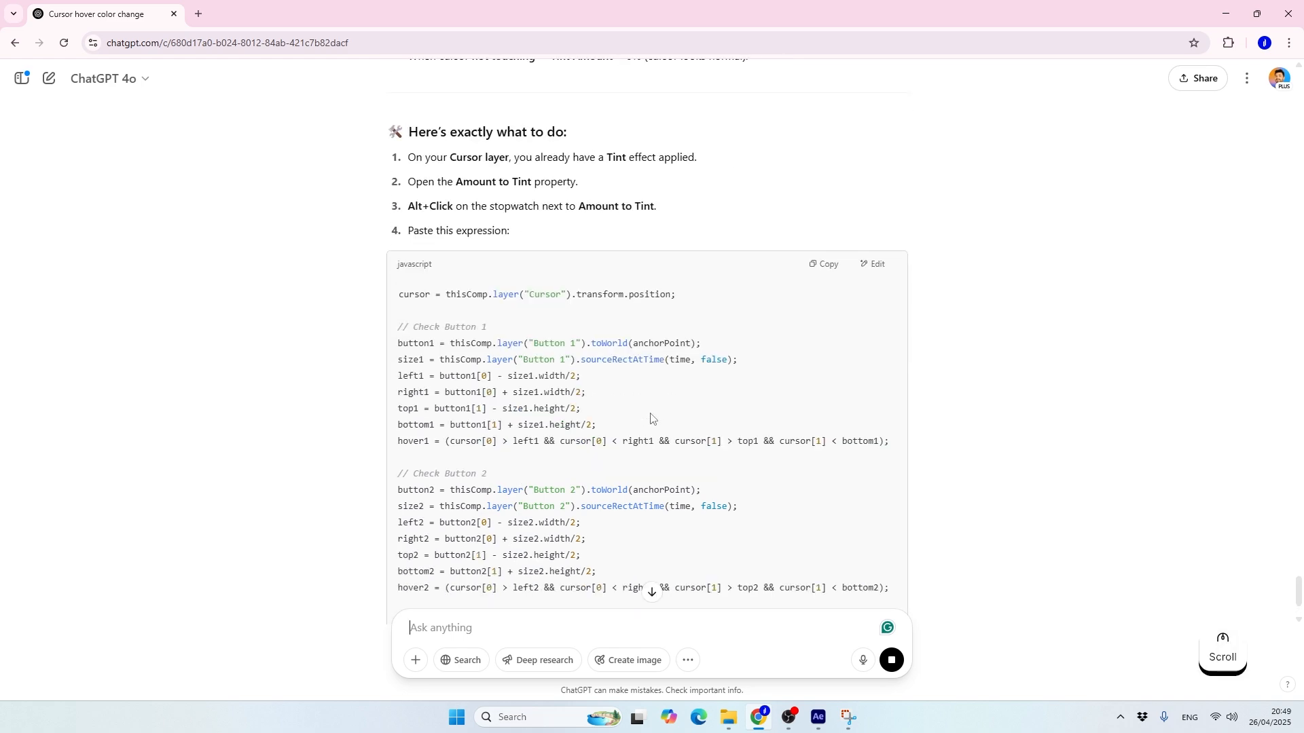
scroll(651, 416, down, 2)
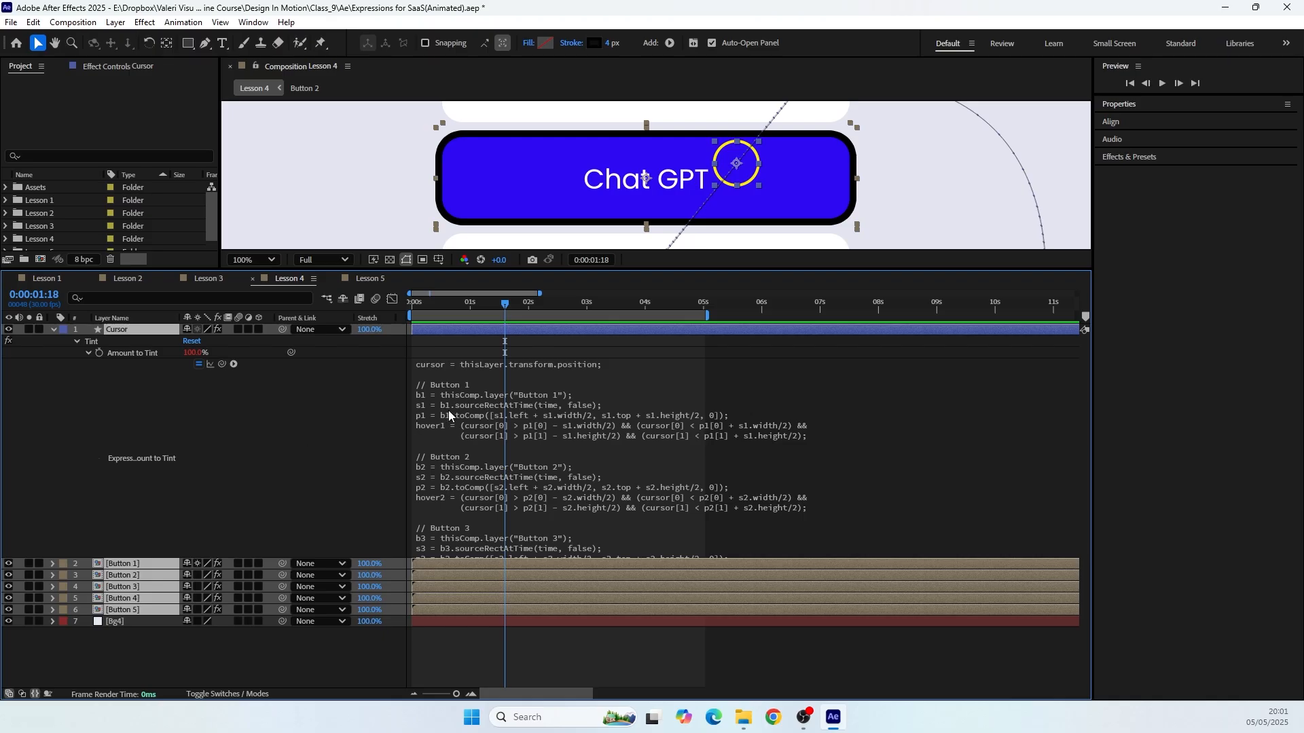
click(448, 415)
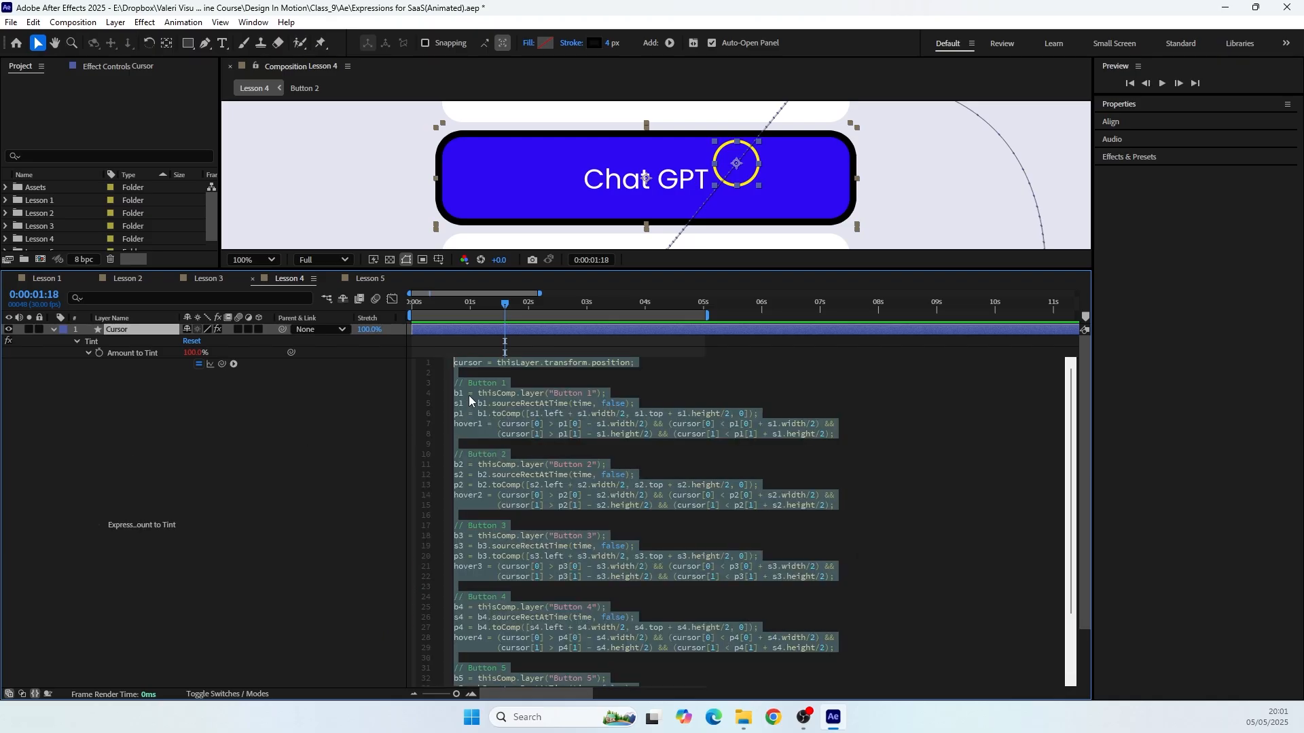
scroll(485, 382, down, 4)
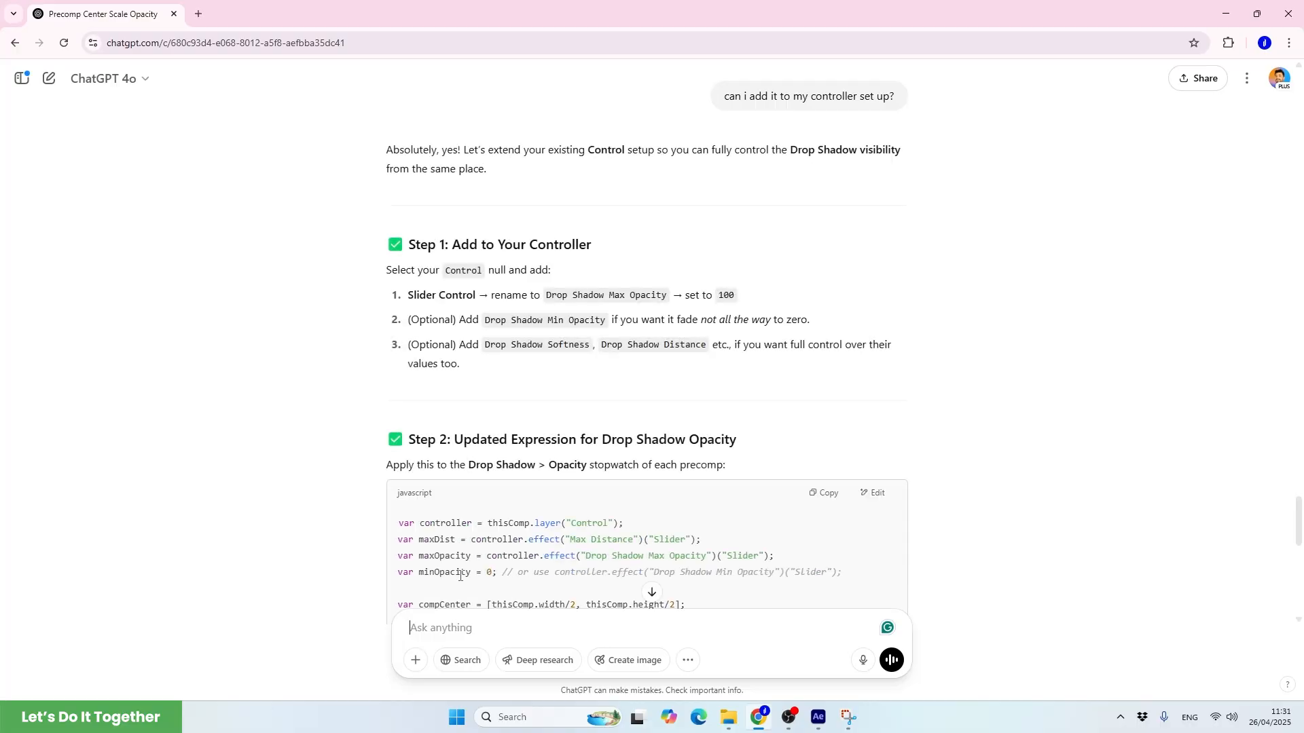
Copy the slider name Drop Shadow Max Opacity from the ChatGPT controller instructions
drag(546, 302, 662, 297)
key(ctrl+c)
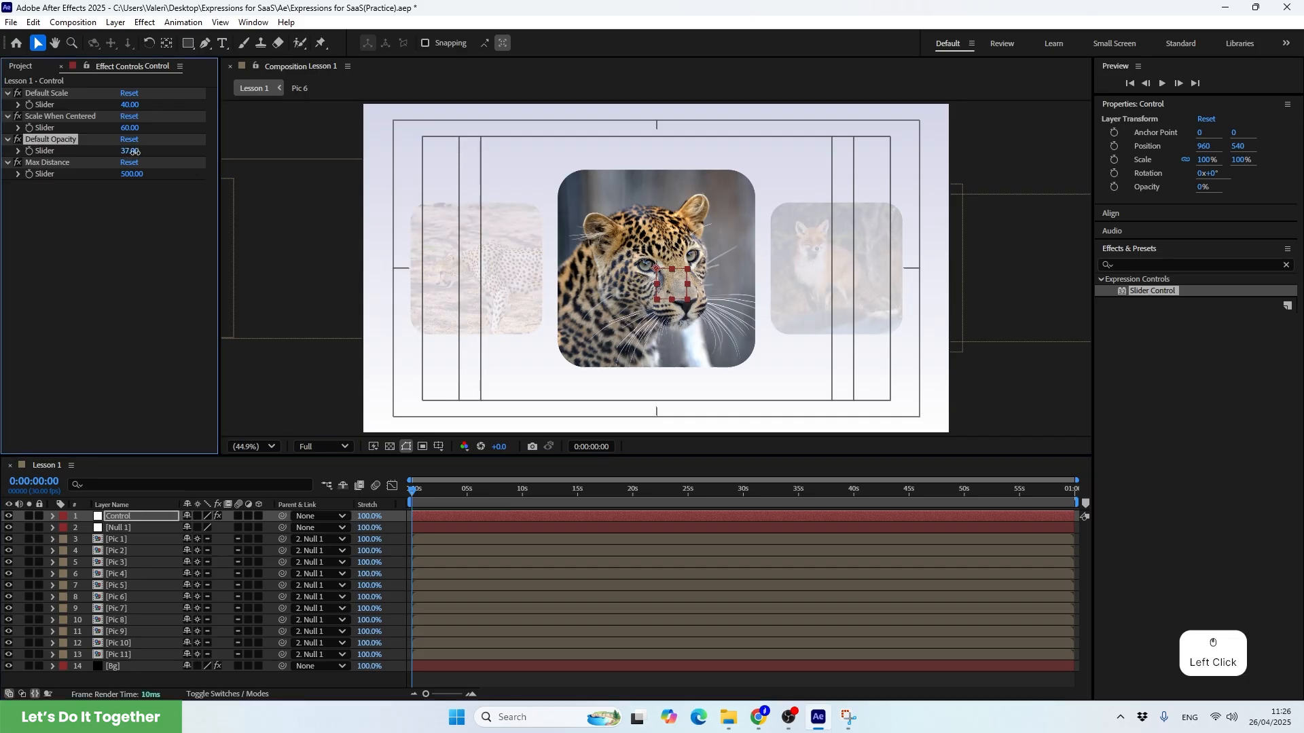
Open the Control layer's Default Opacity slider value for editing, and paste the clipboard contents onto the Pic layers
drag(134, 150, 141, 161)
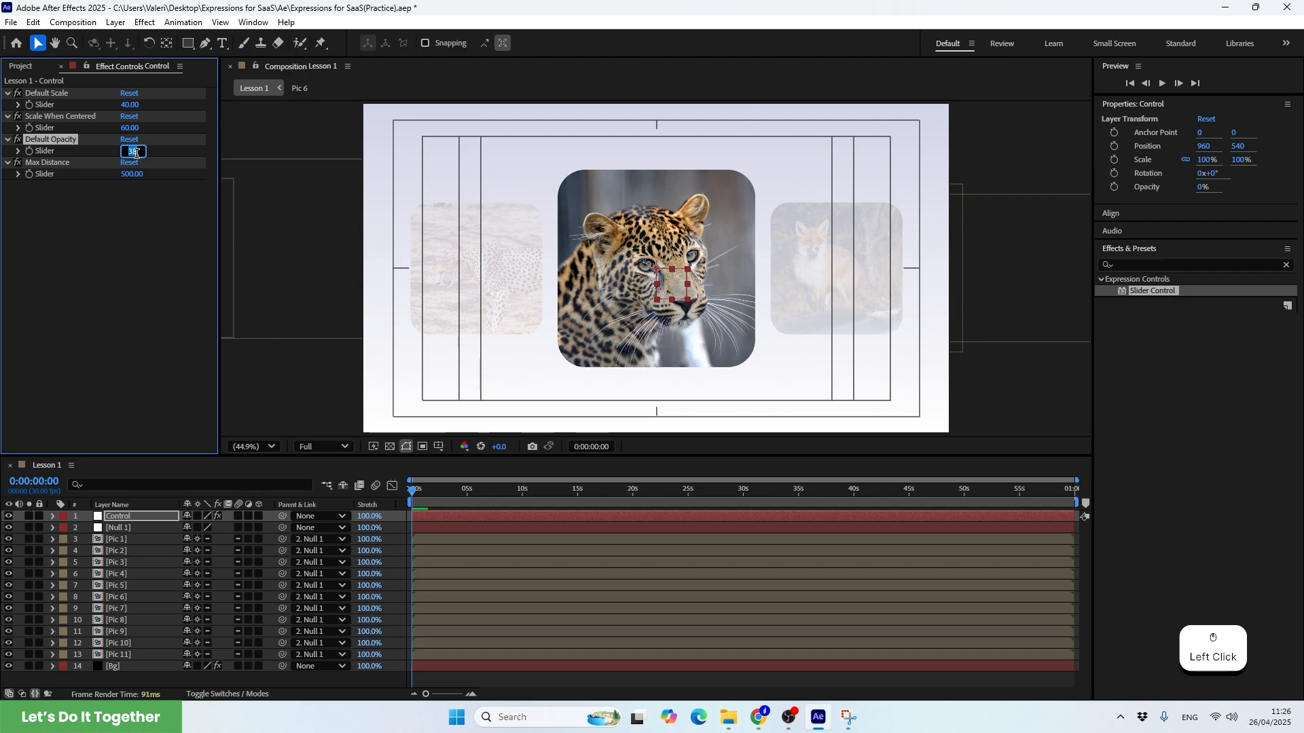
click(119, 608)
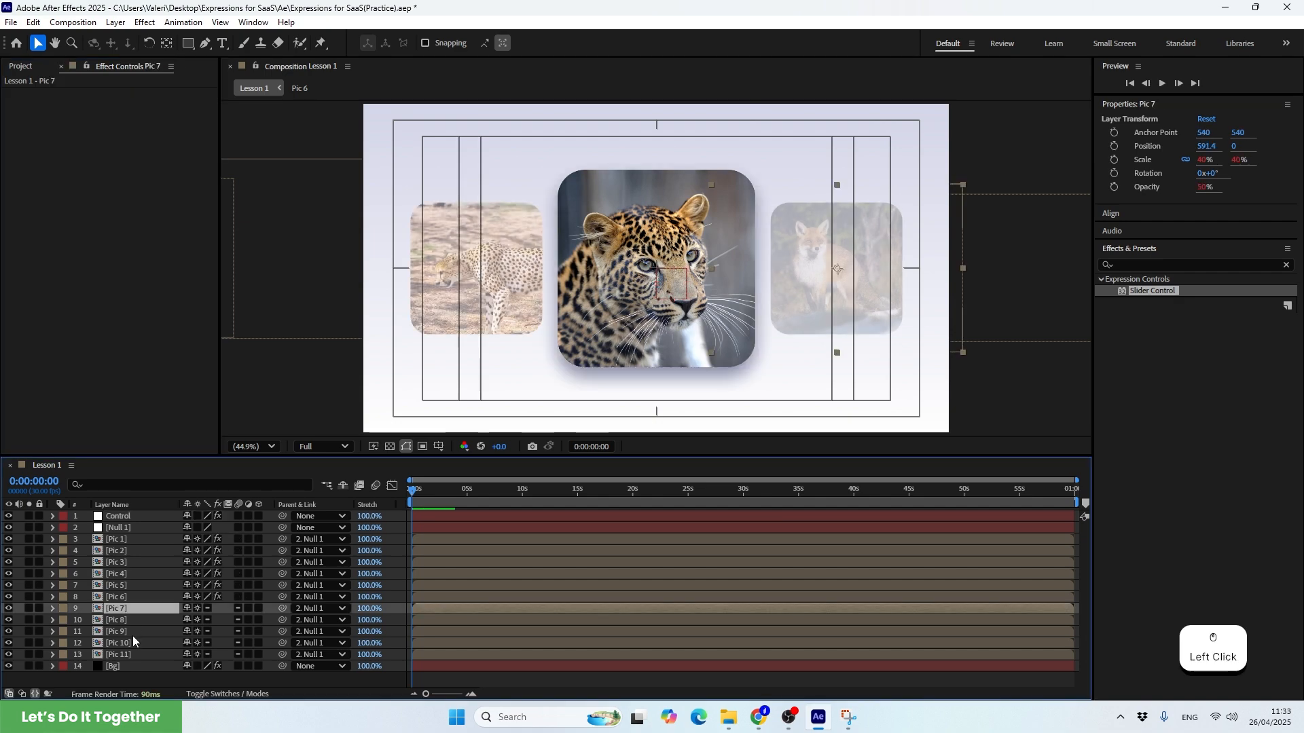
shift+click(131, 654)
key(ctrl+v)
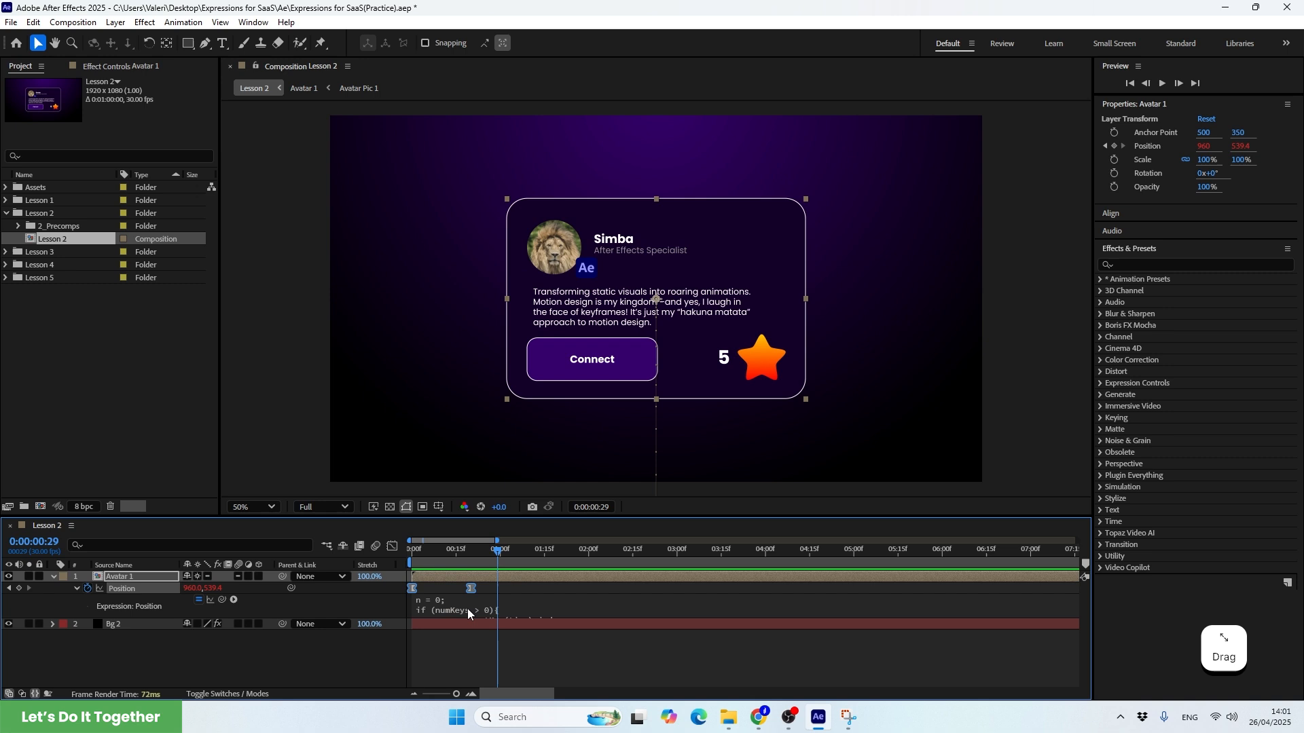
Enlarge the timeline area and read through the Position expression on the Avatar 1 layer
click(468, 609)
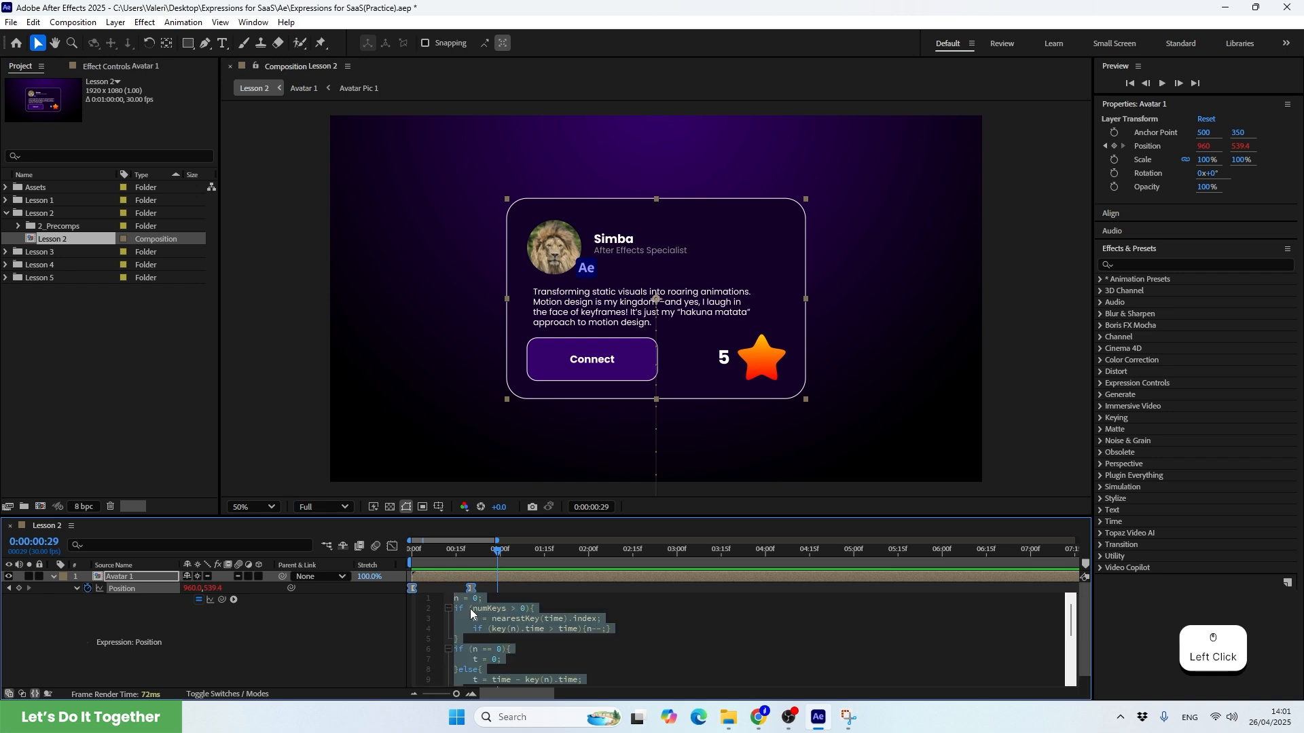
scroll(501, 637, down, 2)
drag(512, 518, 511, 435)
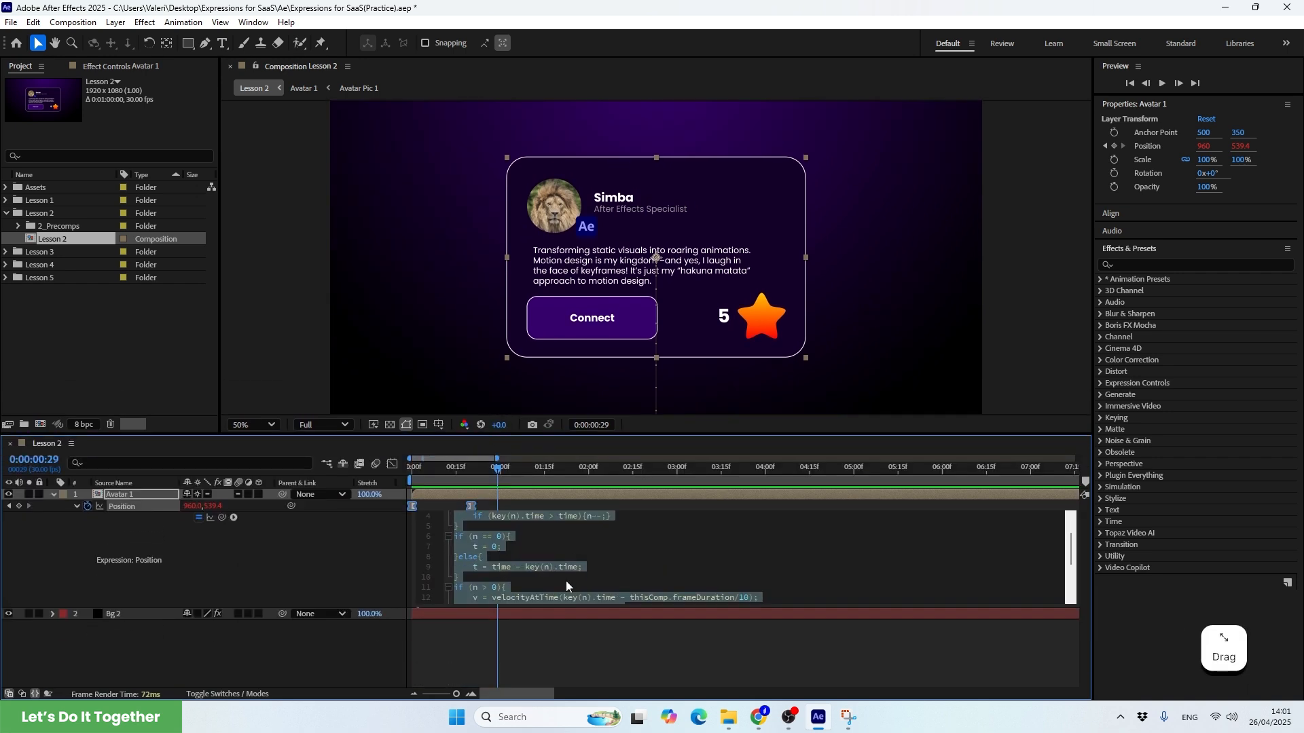
scroll(564, 580, down, 2)
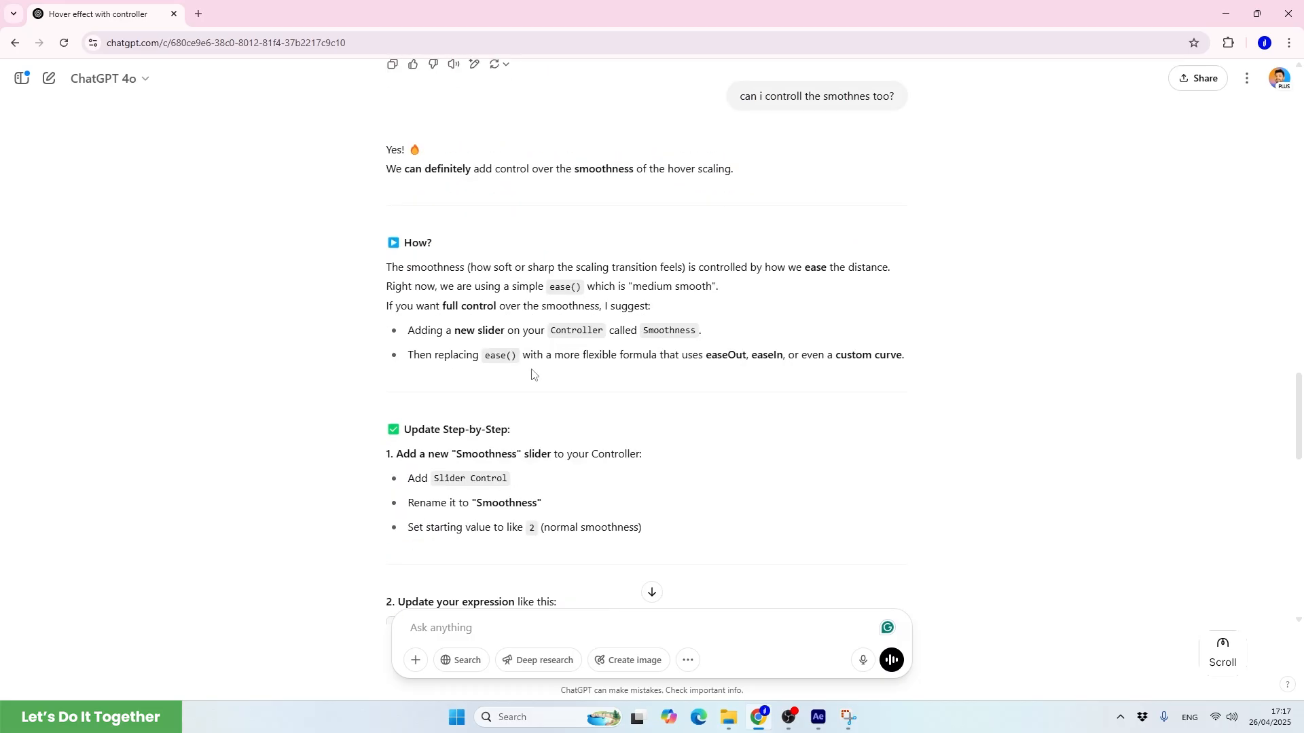
scroll(536, 373, down, 2)
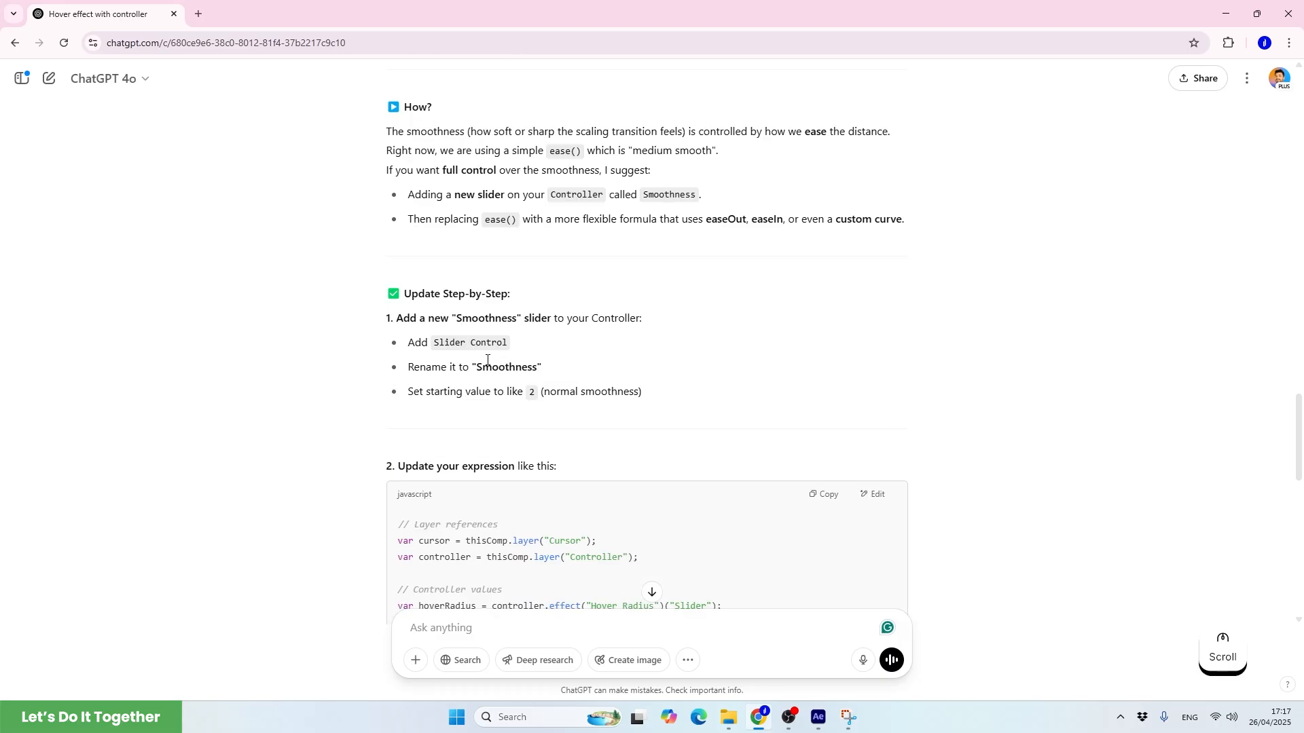
Copy the name Smoothness from ChatGPT, duplicate the Controller's Default Scale slider in After Effects, and rename the copy Smoothness
drag(473, 367, 538, 372)
key(ctrl+c)
click(818, 717)
key(ctrl+d)
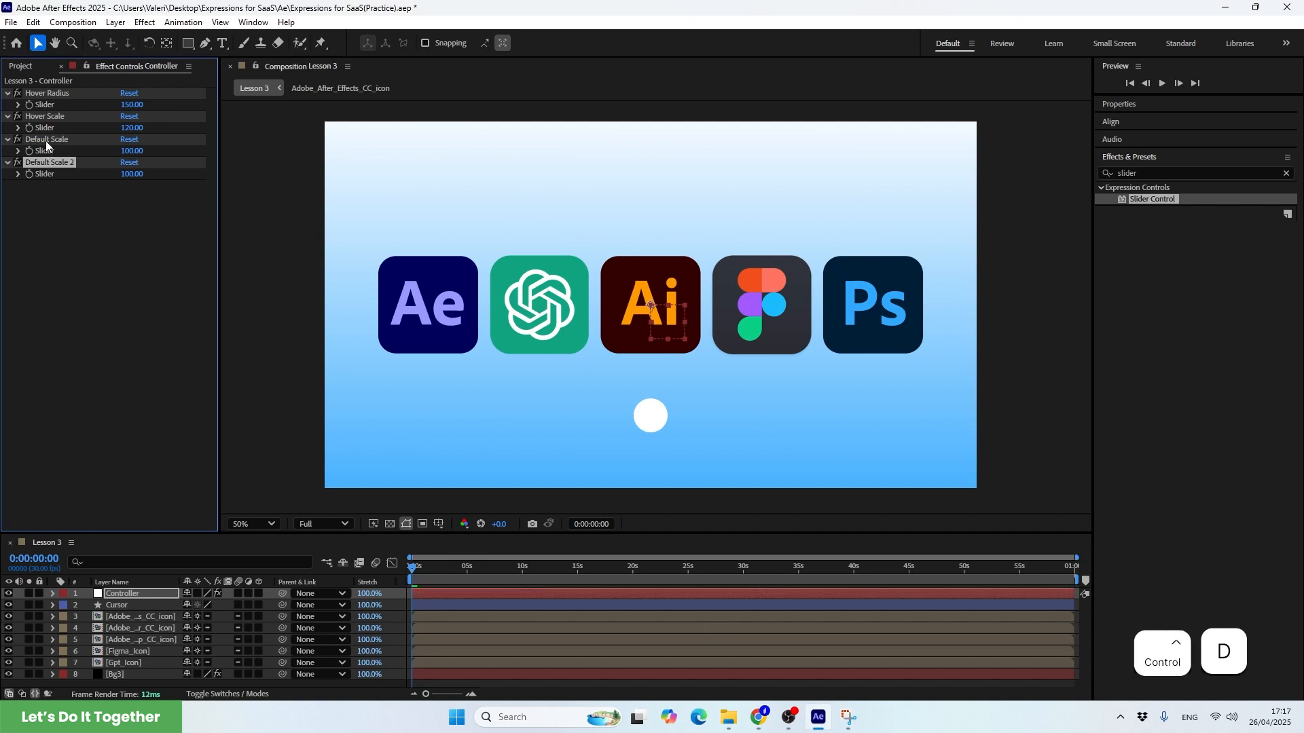
key(Return)
key(ctrl+v)
key(Home)
key(Delete)
Set the Controller's Smoothness slider to 2
click(39, 207)
text(2)
key(Return)
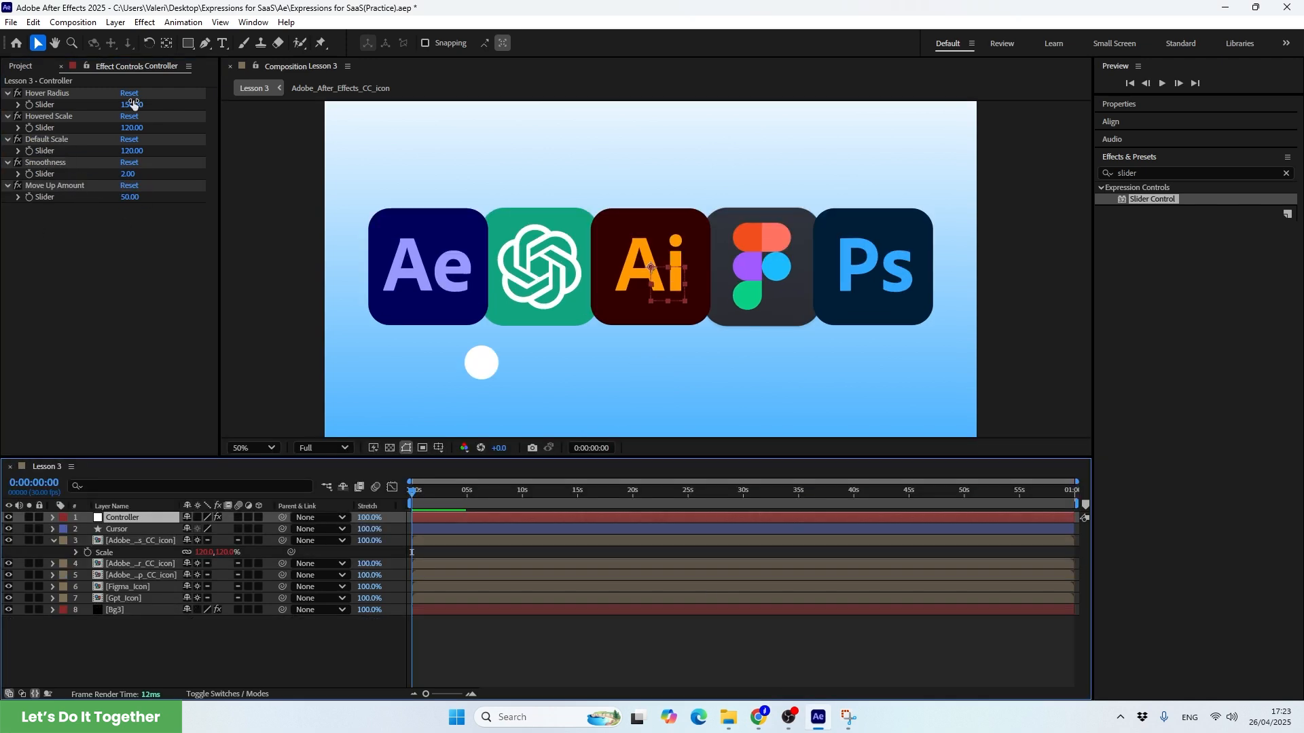
Test the hover setups by moving the cursor circle across the app icons and around the list of buttons
click(133, 128)
drag(481, 362, 844, 323)
click(780, 204)
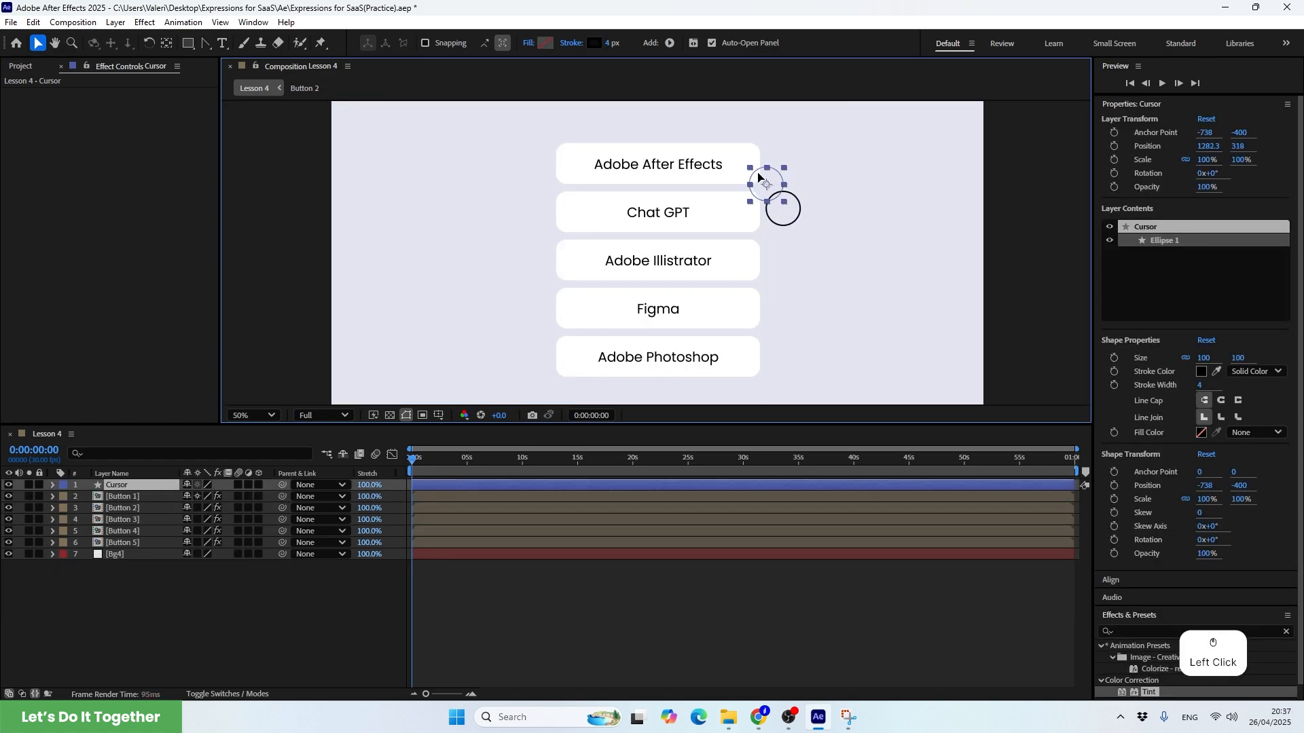
drag(780, 204, 689, 333)
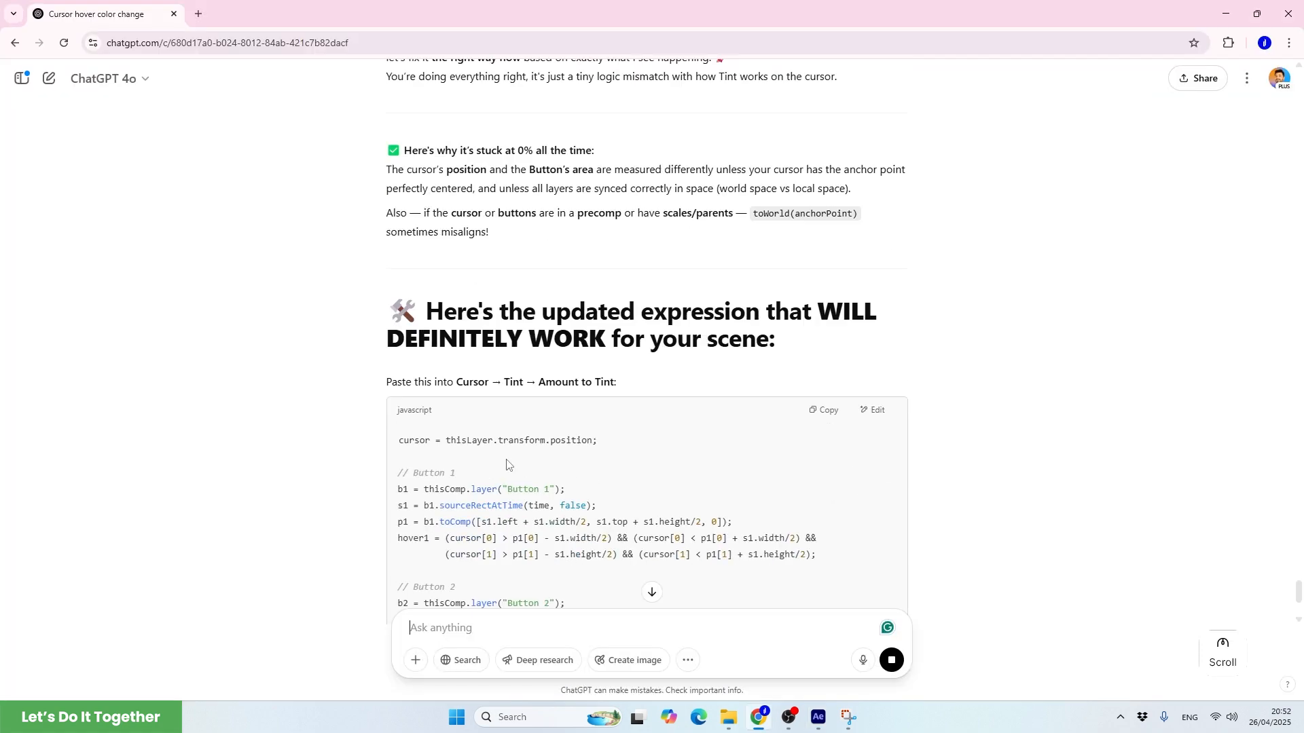
Copy the updated Amount to Tint expression from ChatGPT and switch back to After Effects
scroll(507, 460, up, 10)
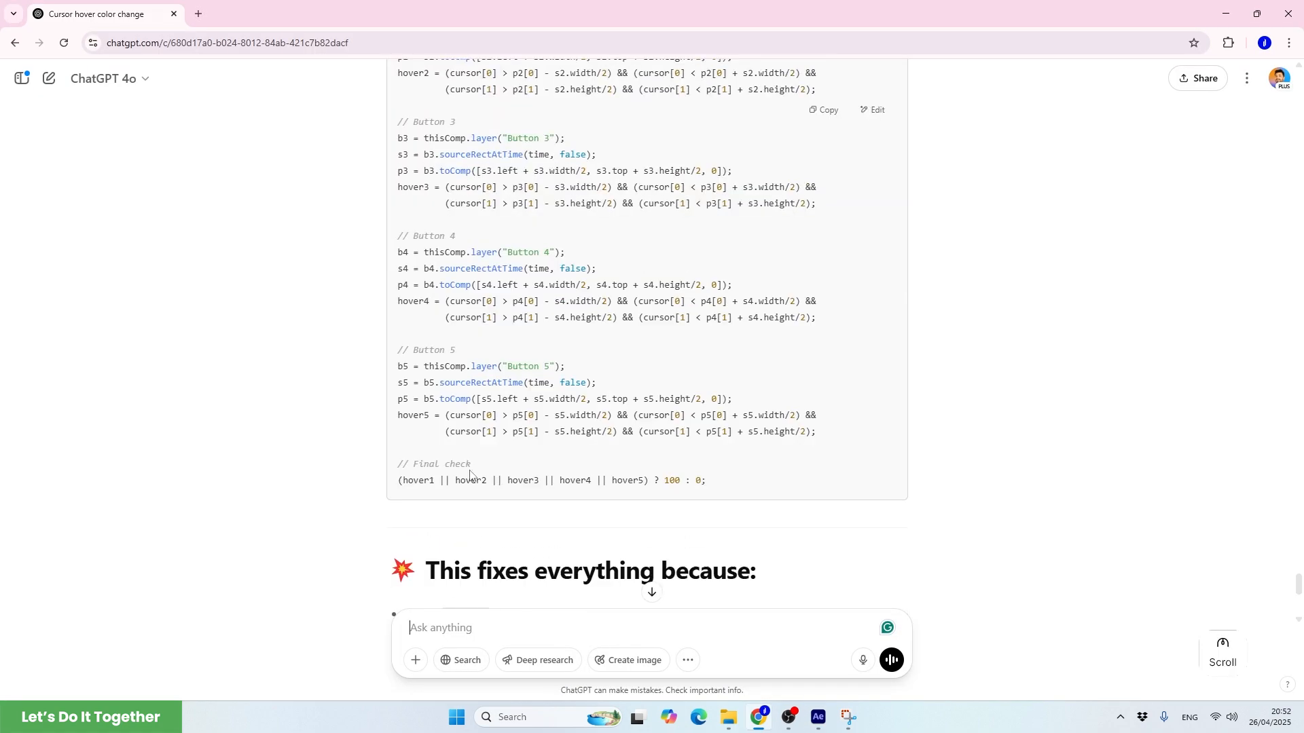
click(823, 374)
click(818, 719)
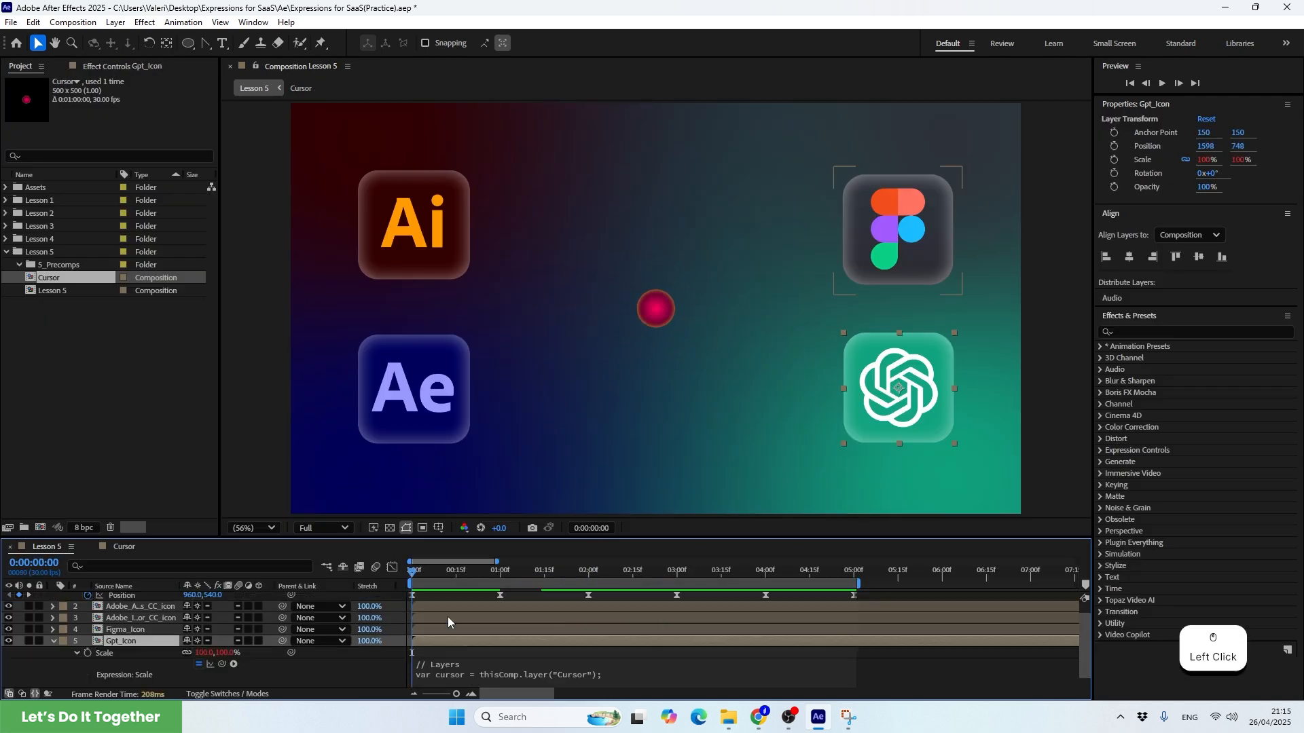
Scrub through the Lesson 5 composition to preview how the app icons react to the passing cursor circle
drag(447, 616, 522, 592)
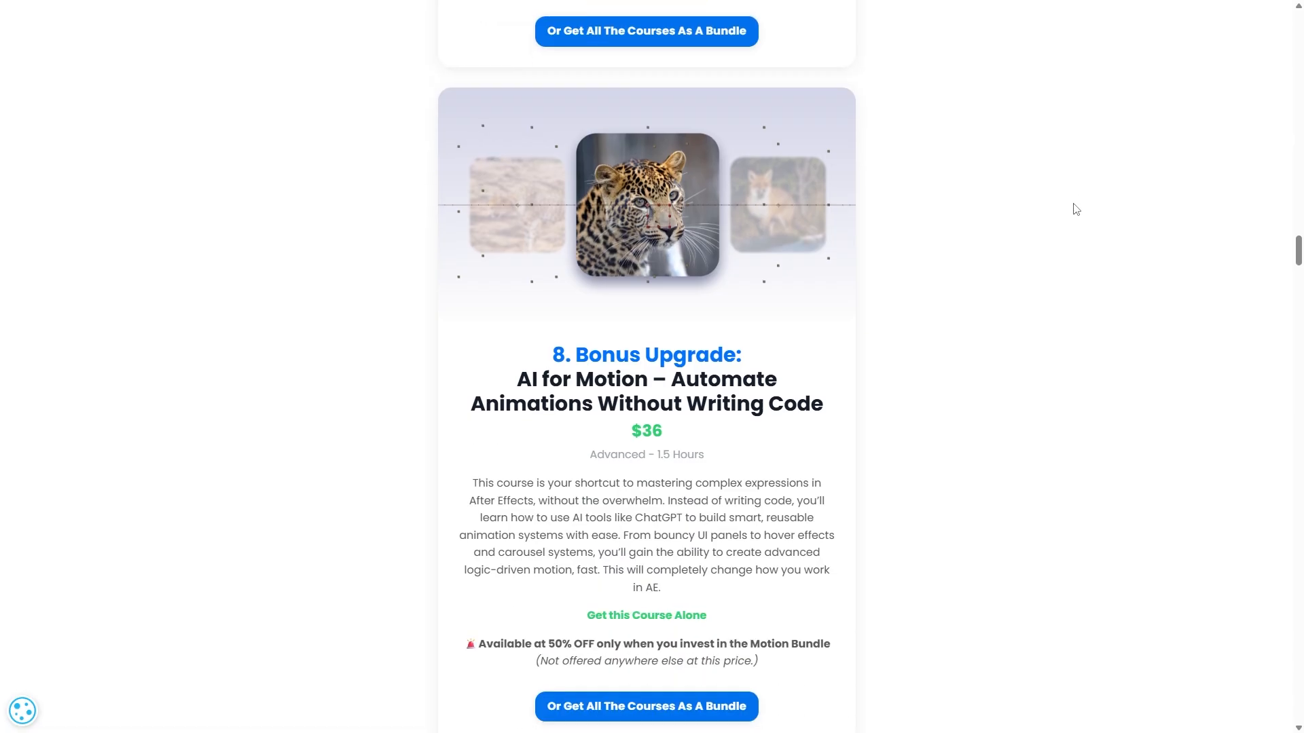
Browse the course page to the bundle deals, open the Motion Bundle Pro checkout, and follow its 4 easy installments link
scroll(1064, 216, down, 1)
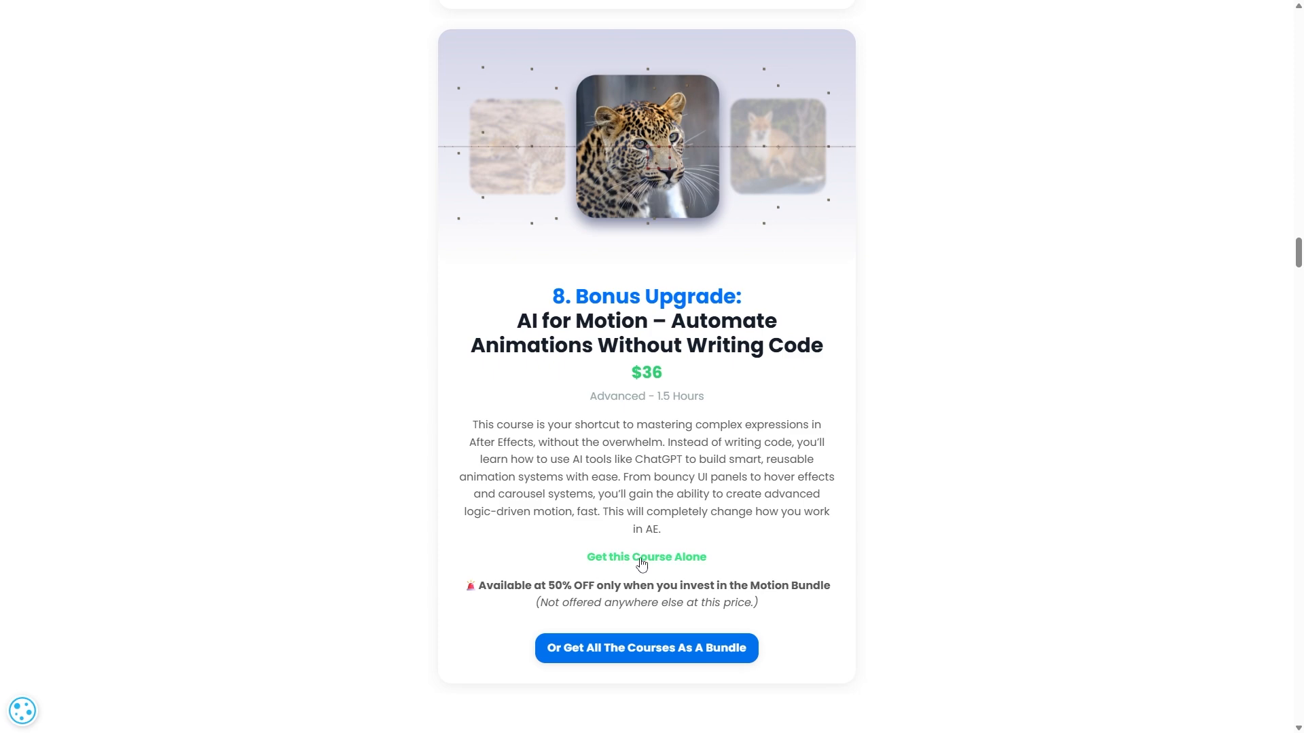
scroll(878, 499, down, 10)
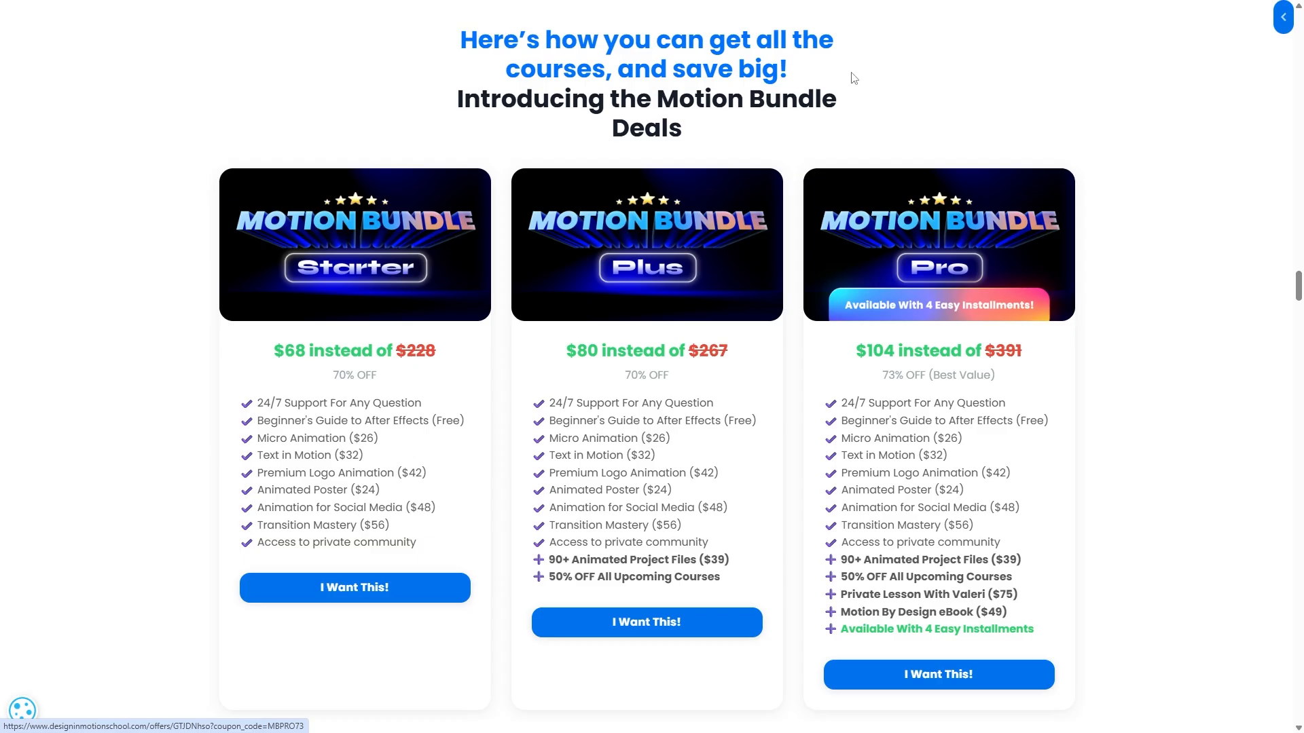
click(902, 676)
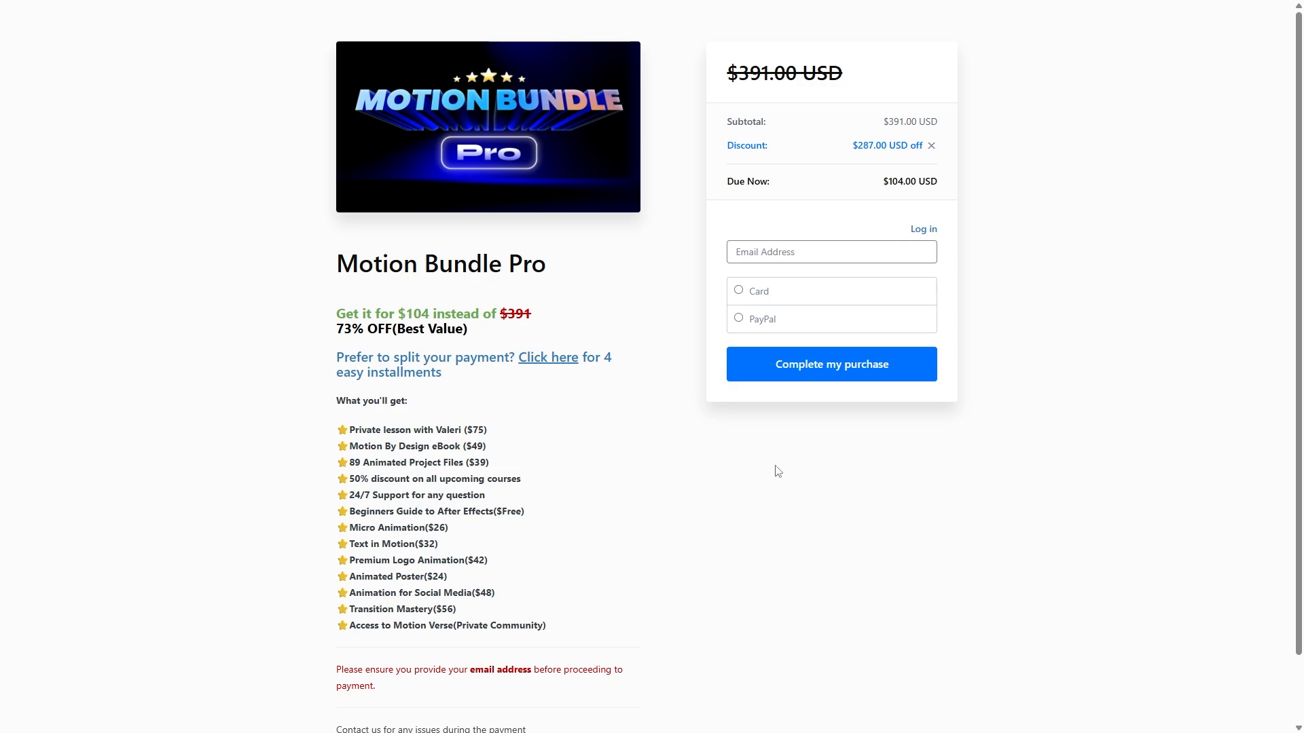
click(544, 370)
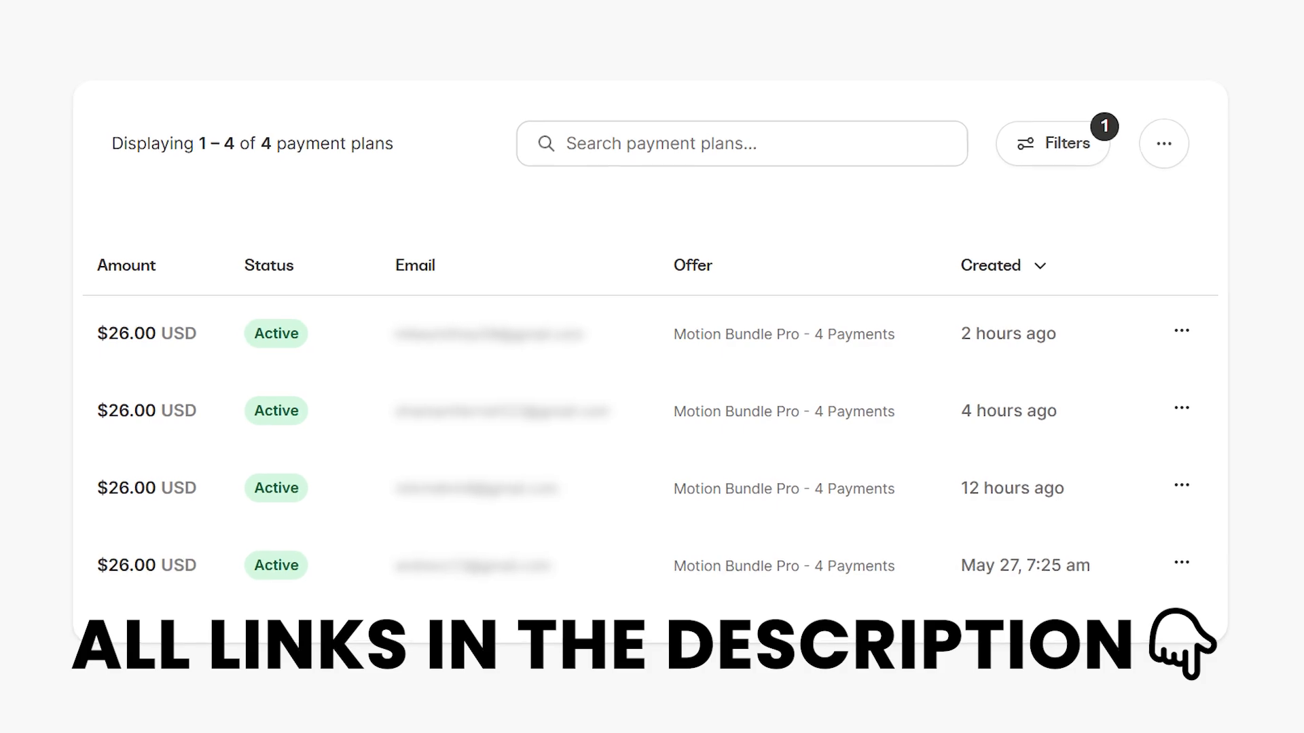
Import the Boy and Boy 2 images from the Assets folder into the After Effects project and add Boy.png to Master Comp
click(804, 724)
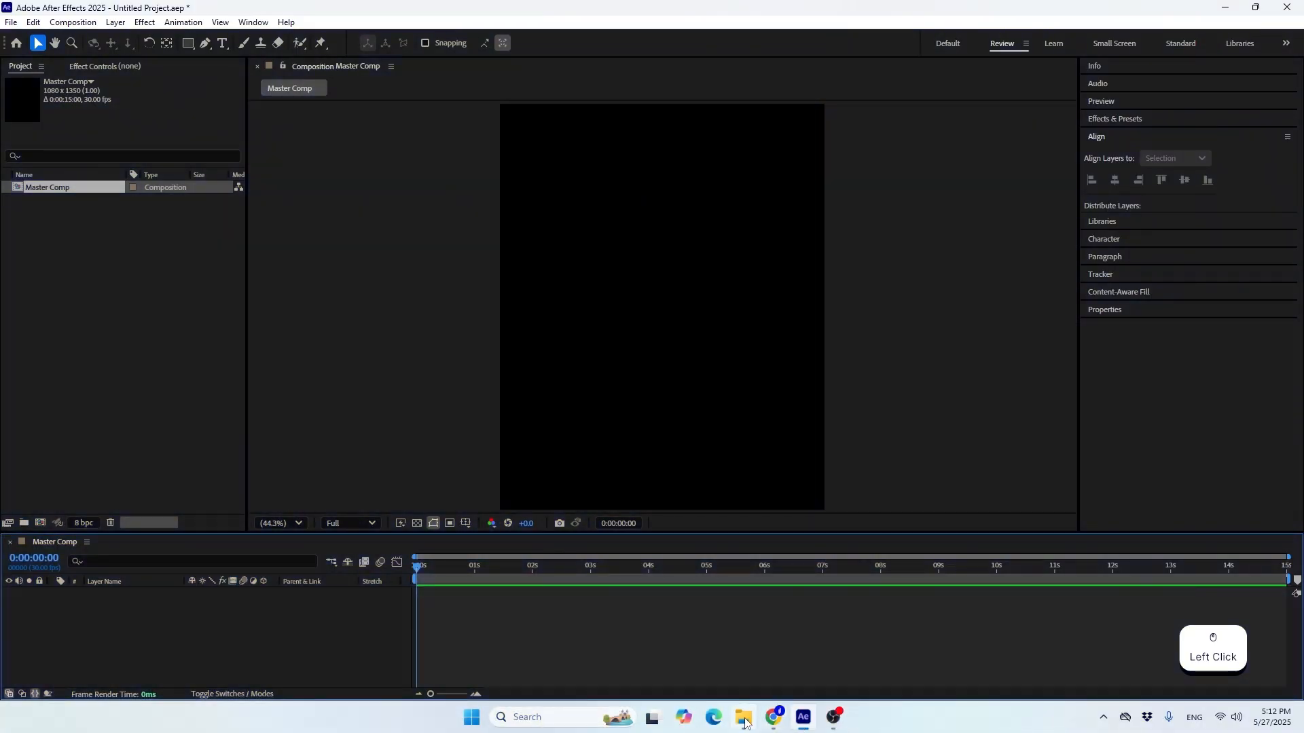
click(745, 721)
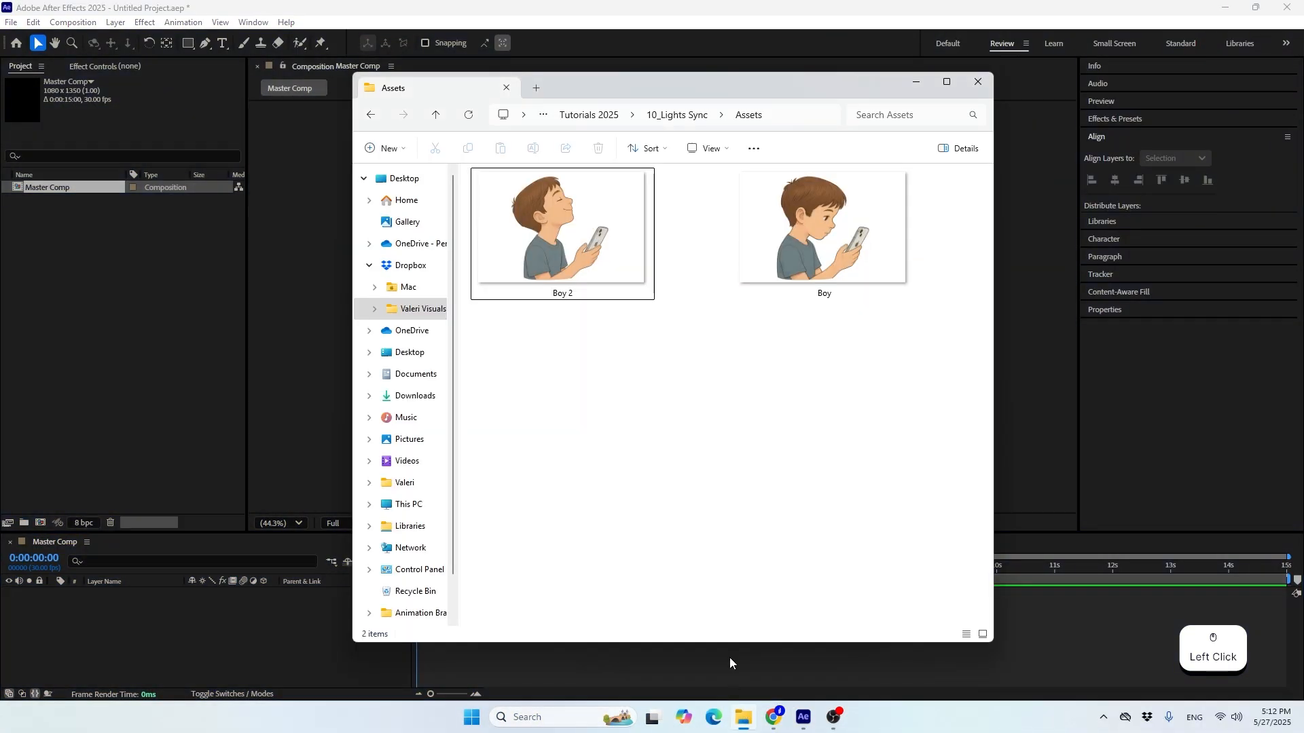
drag(570, 385, 827, 166)
drag(564, 197, 110, 268)
click(89, 241)
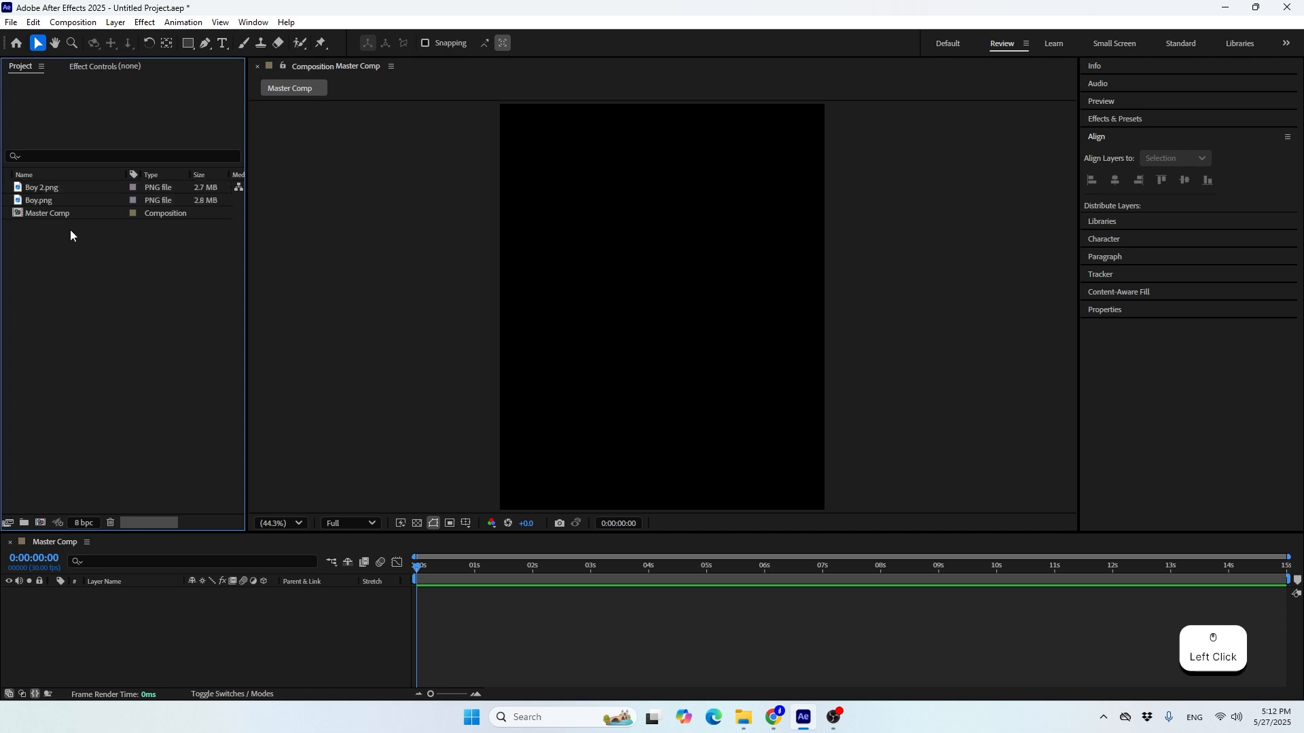
drag(42, 201, 82, 628)
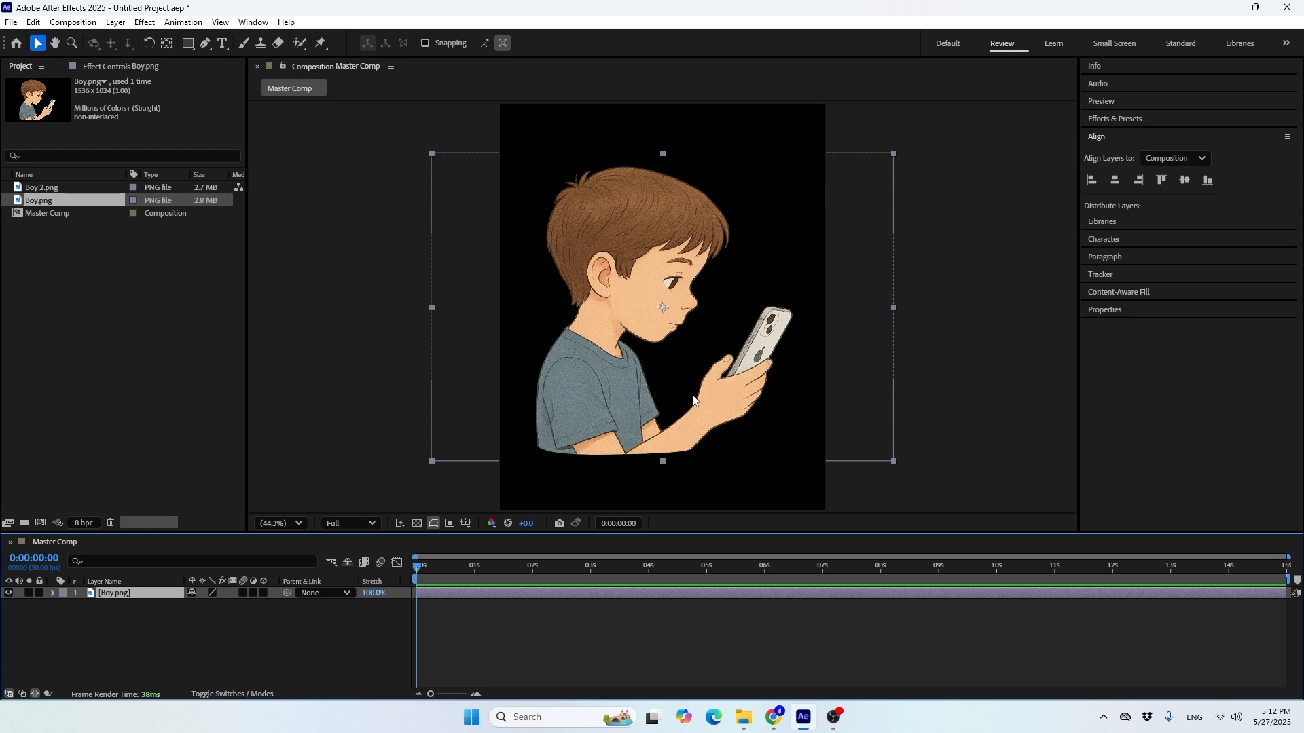
click(126, 638)
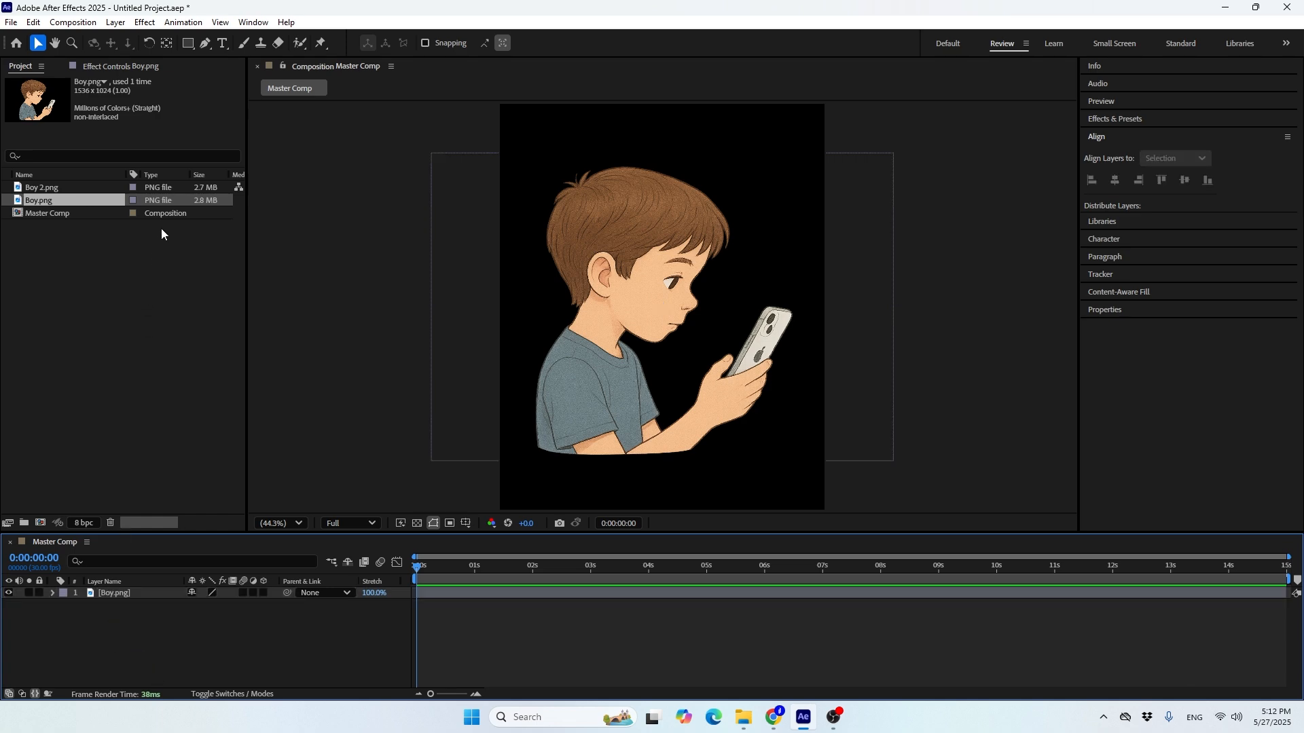
Using the Pen tool with a solid colour fill, draw a closed four-point beam shape from the phone's edge across the boy's face and neck
click(205, 44)
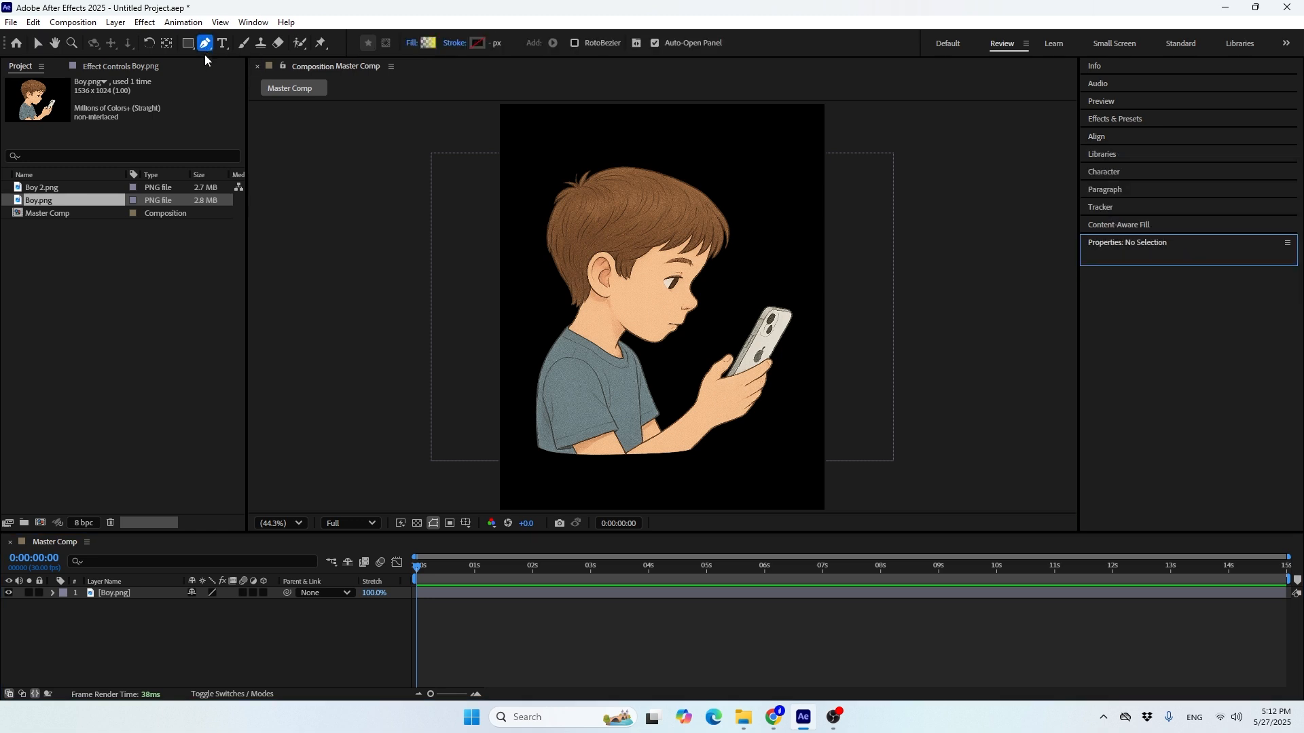
click(410, 46)
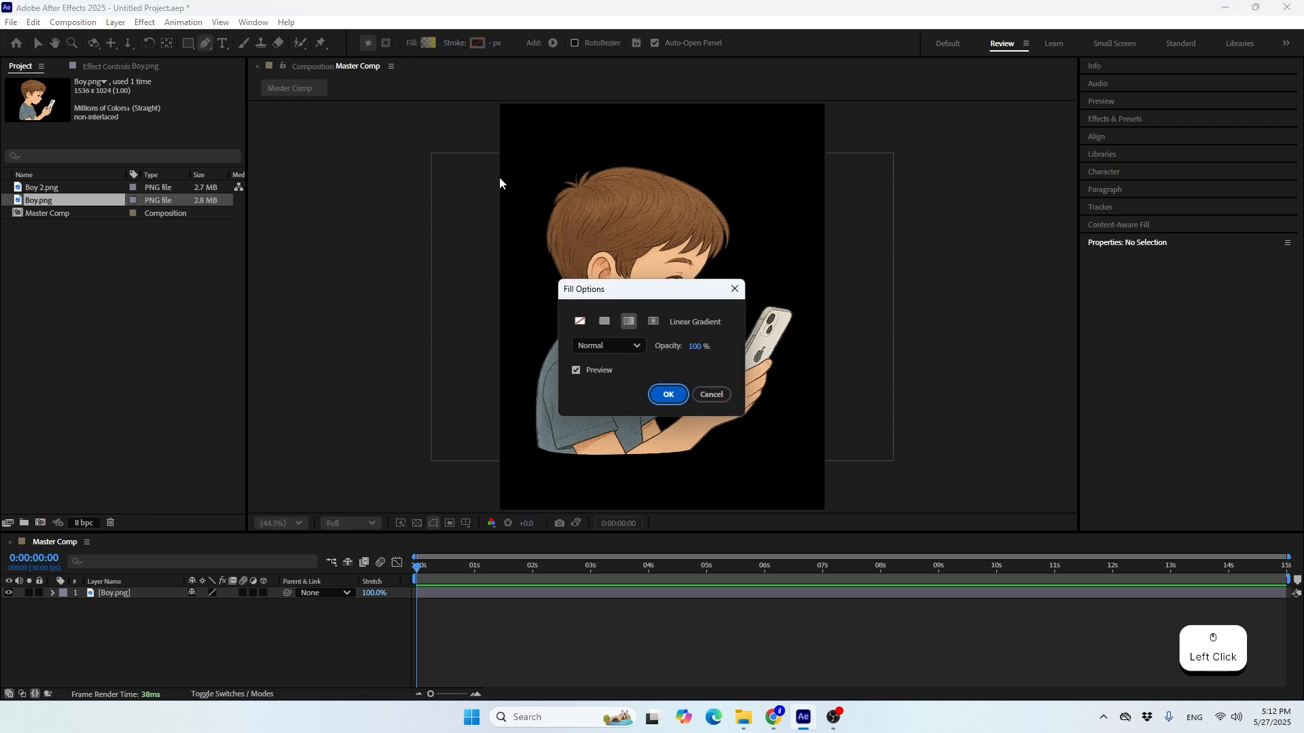
click(602, 324)
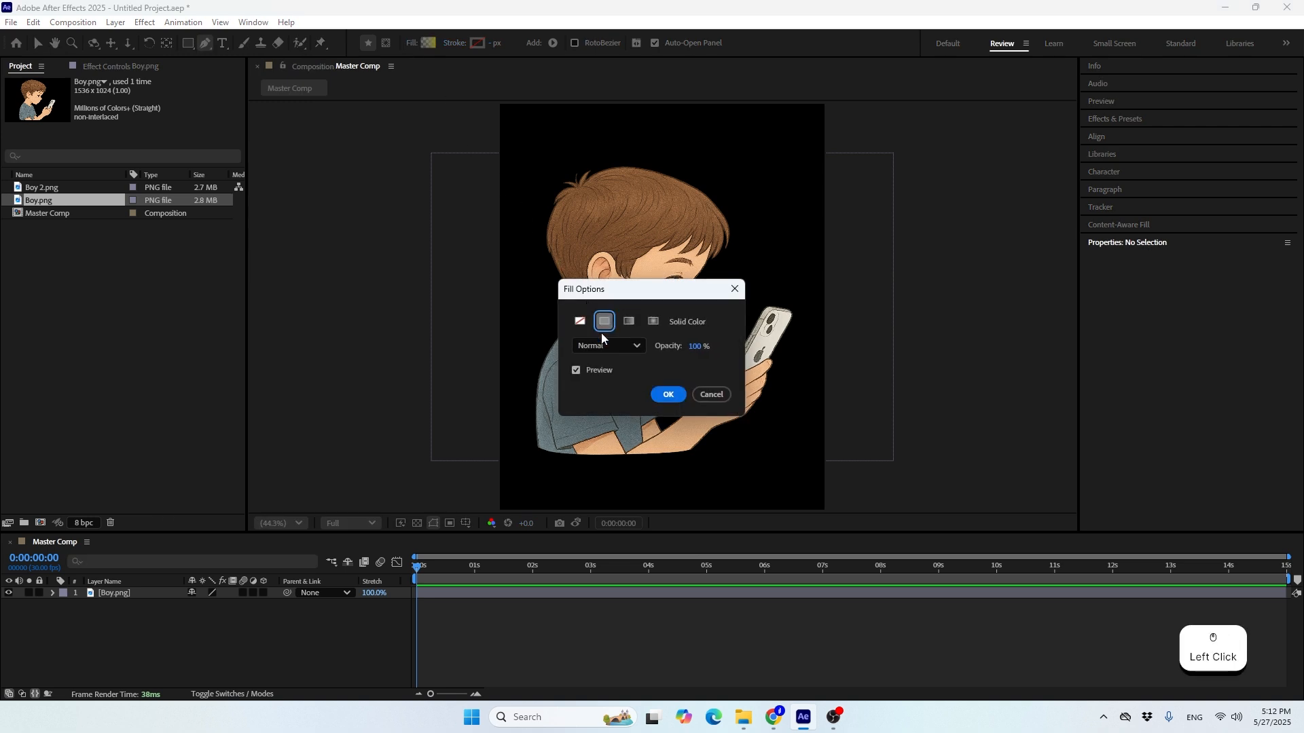
click(669, 395)
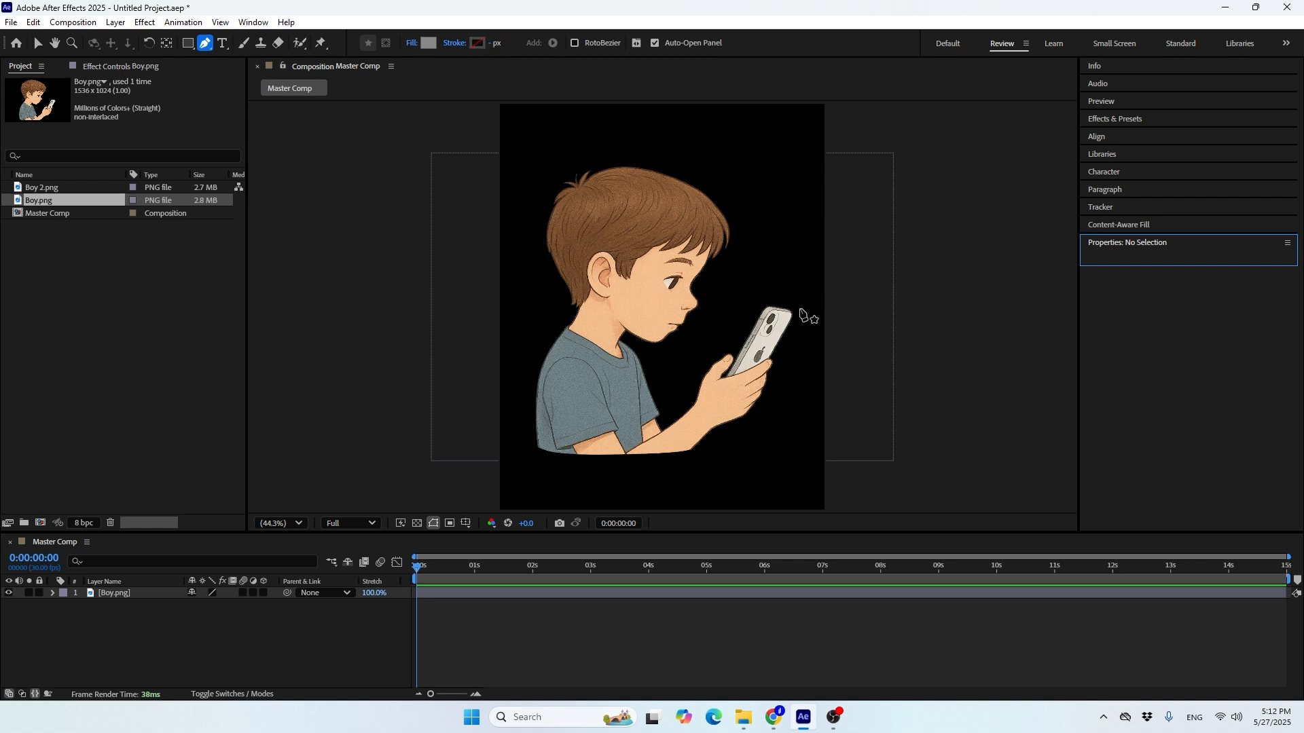
click(790, 314)
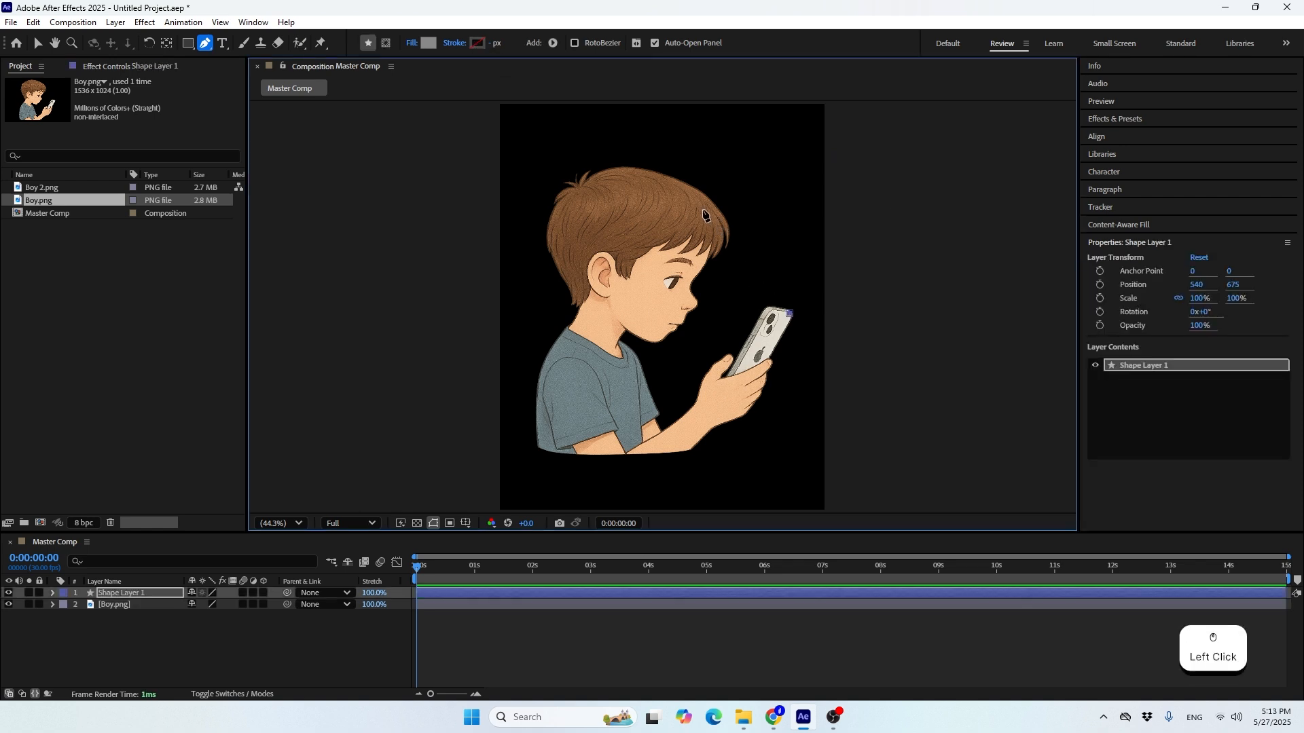
click(691, 186)
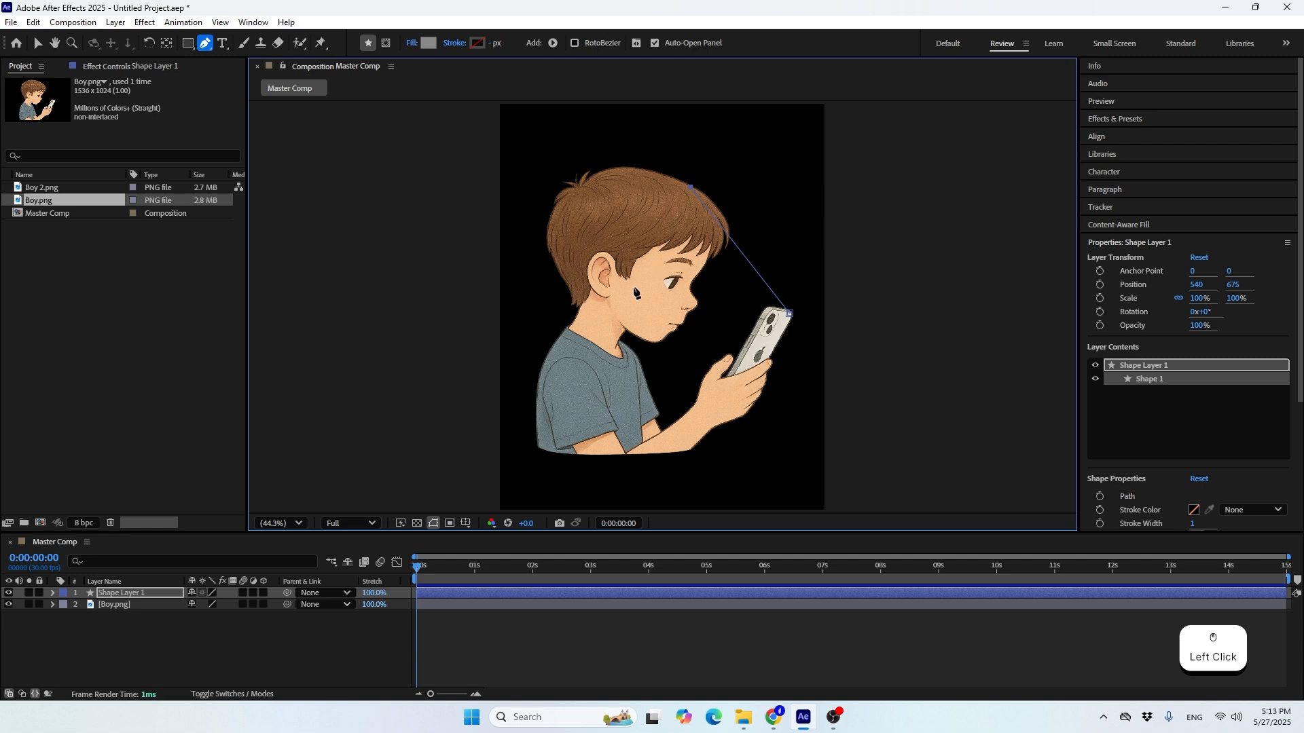
click(590, 351)
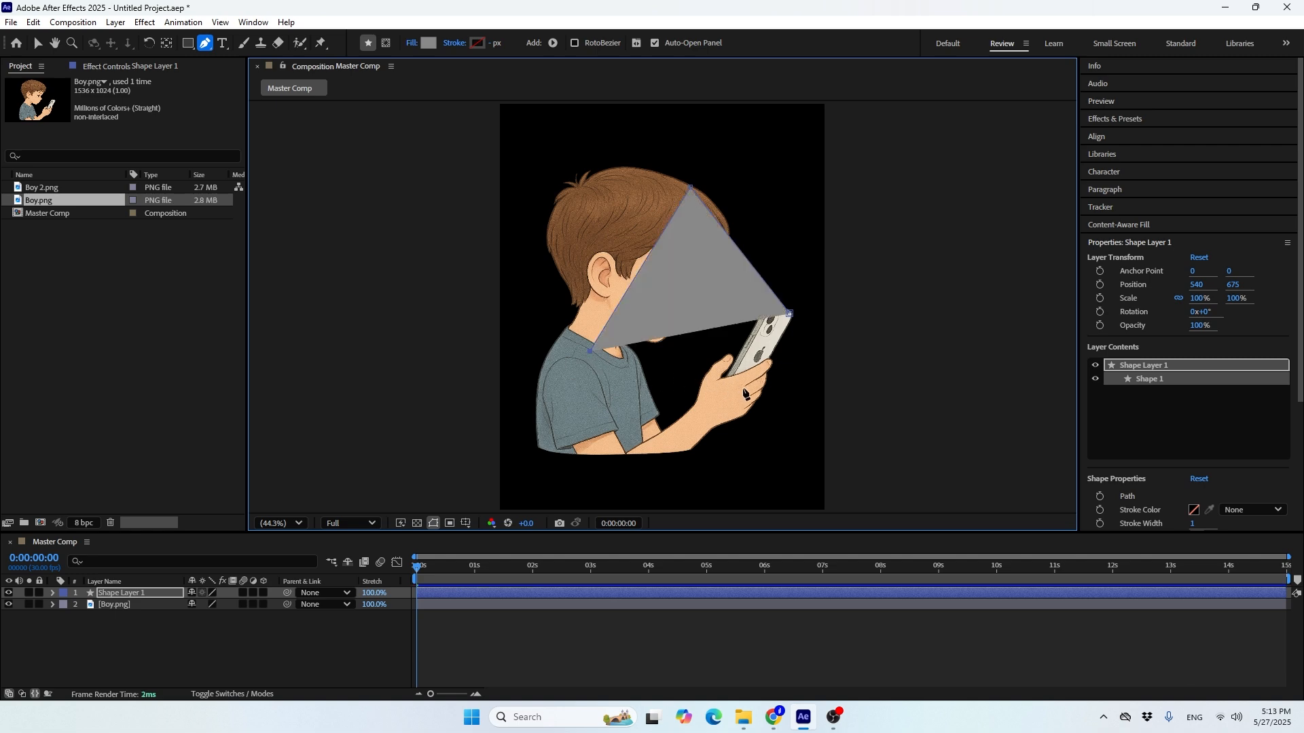
click(745, 389)
click(789, 314)
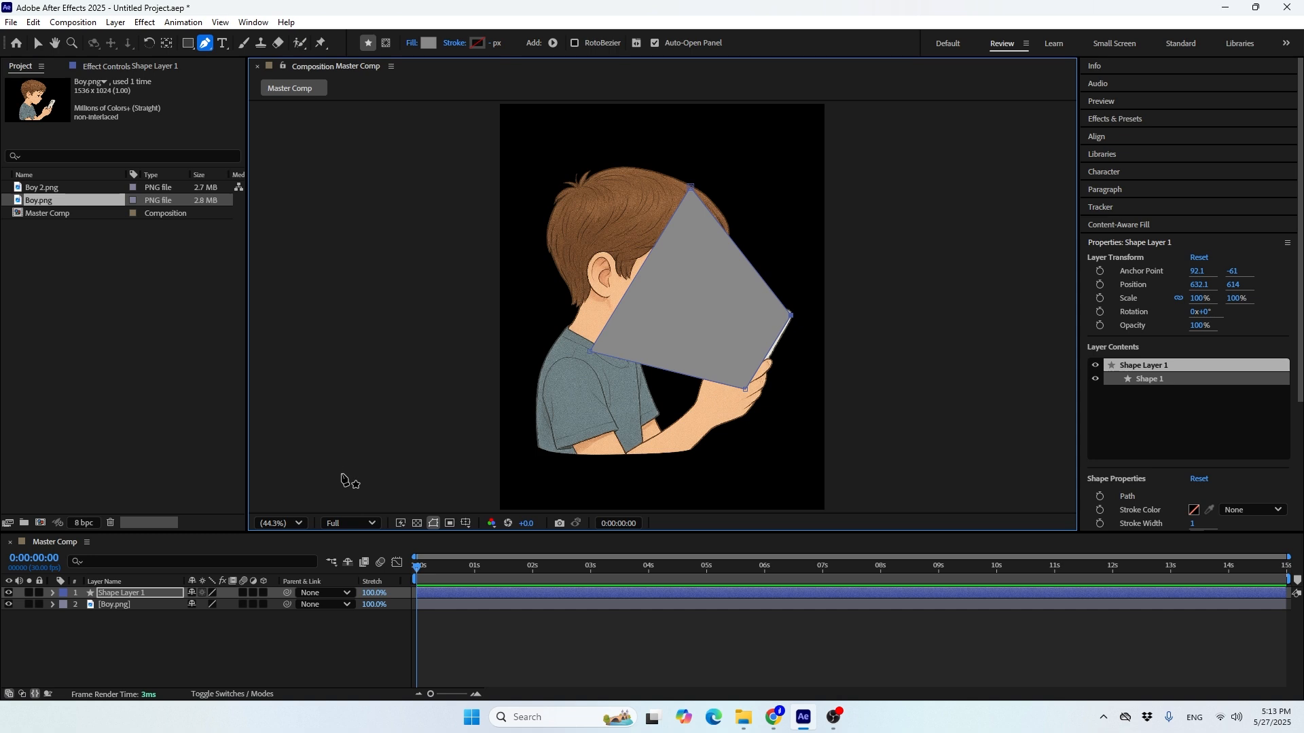
Change the beam shape's fill type to Linear Gradient
click(416, 45)
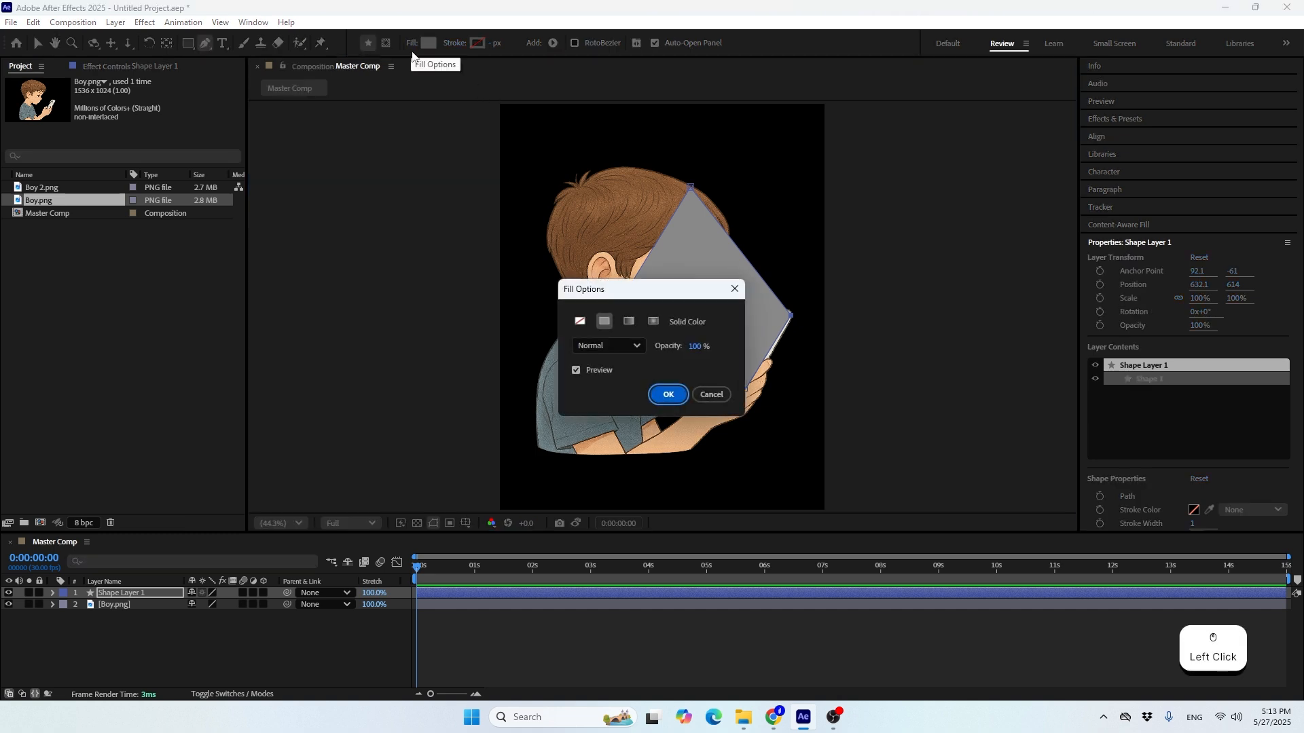
click(629, 322)
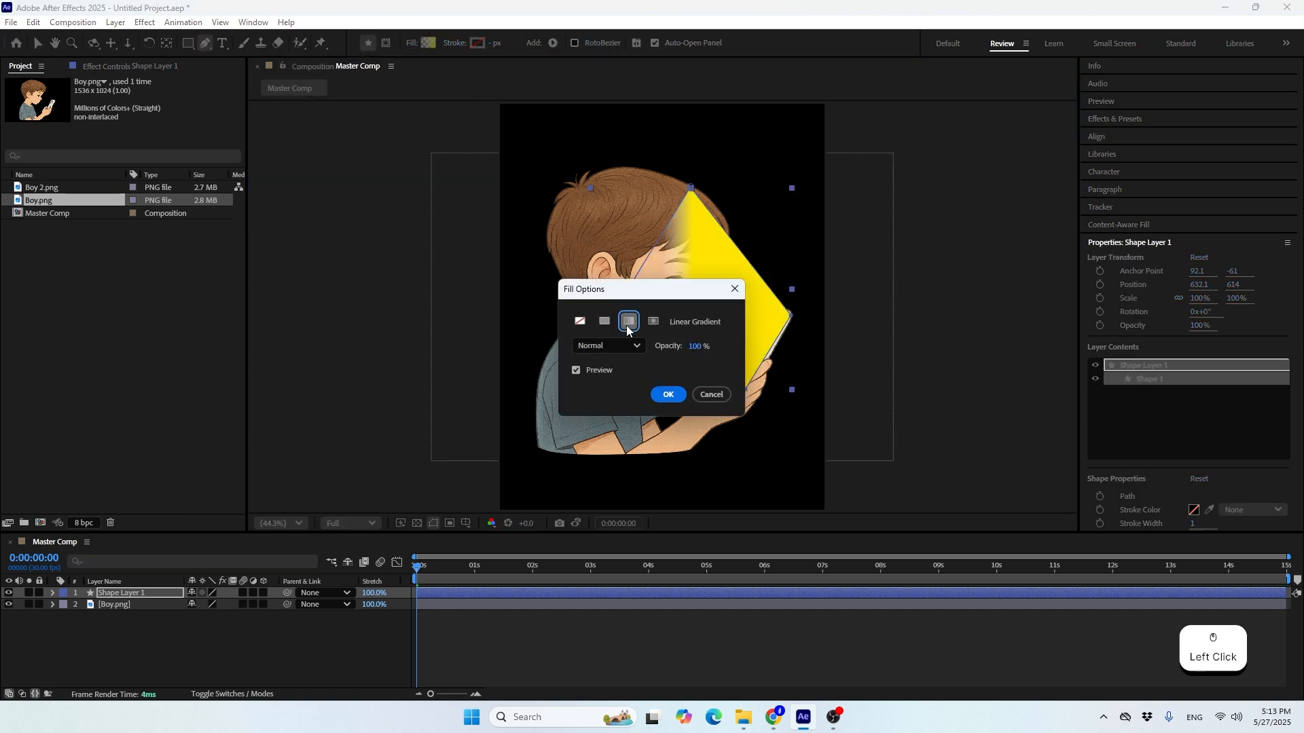
click(666, 395)
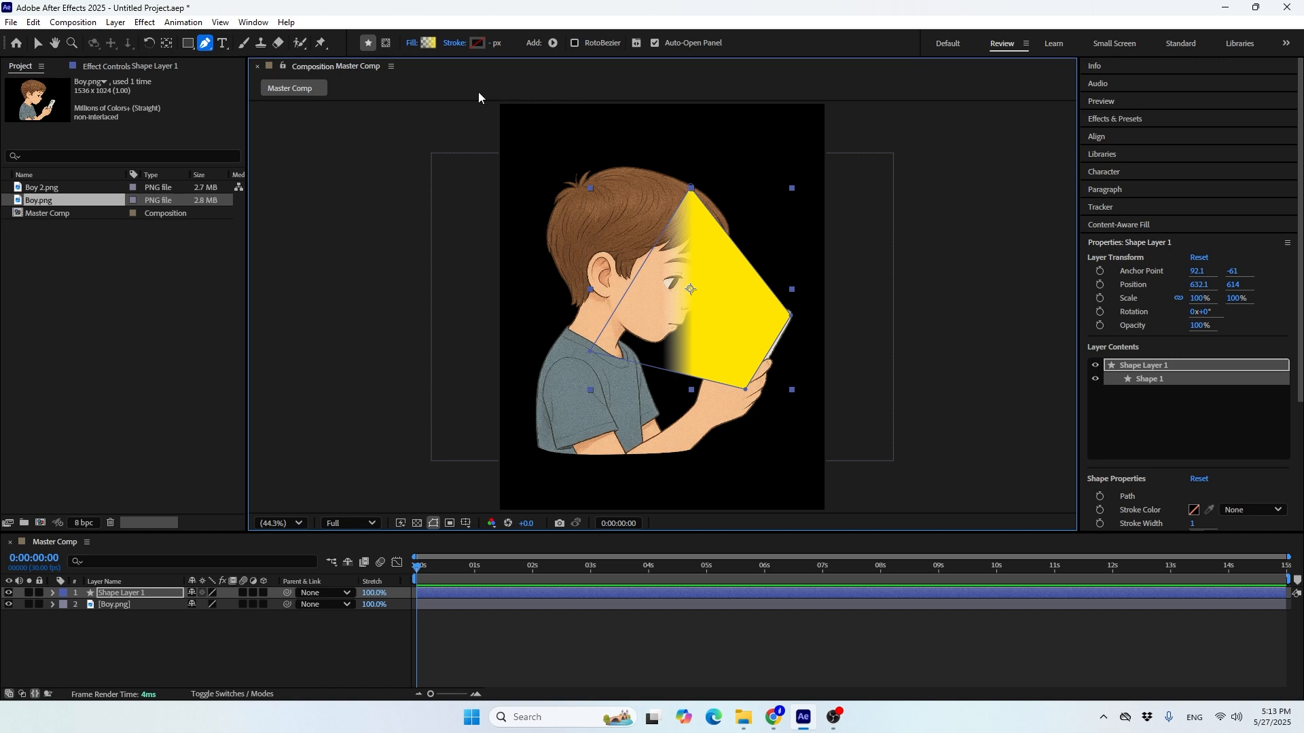
Set the beam gradient's starting colour stop to black (000000), with its opacity stop at 0%
click(425, 45)
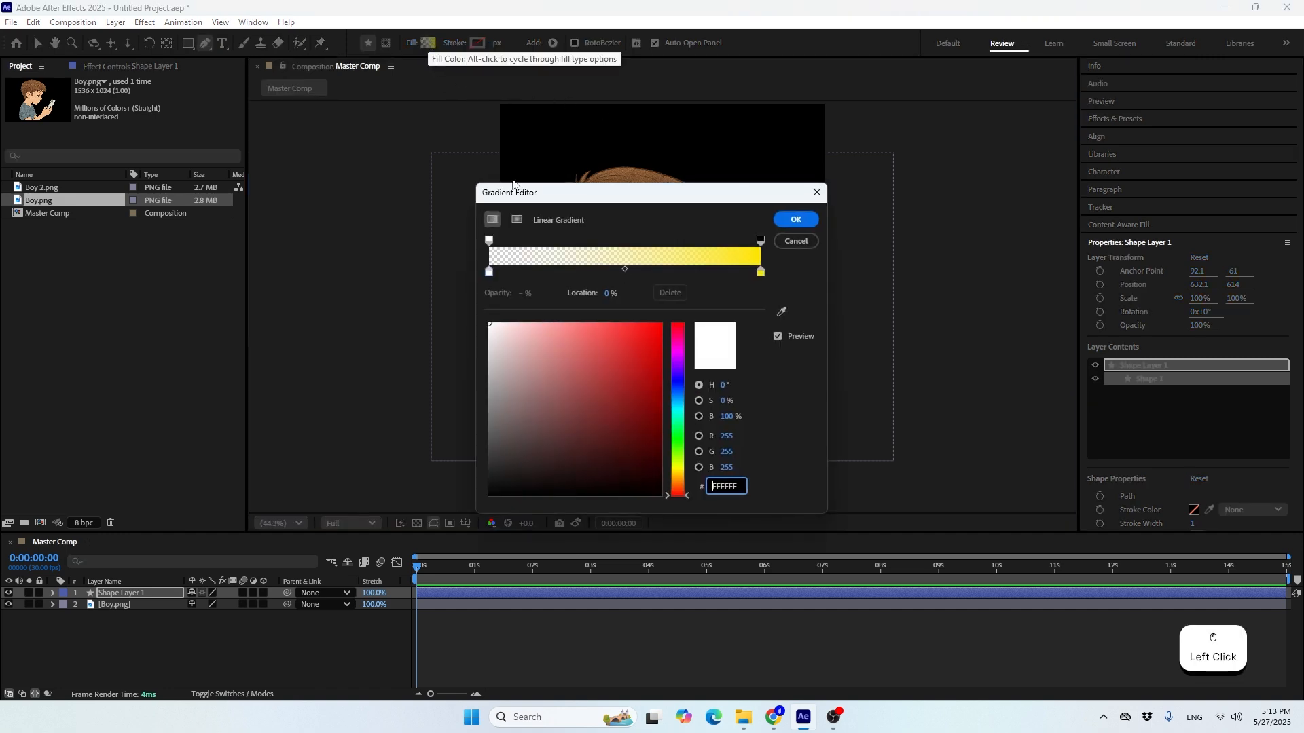
drag(629, 187, 328, 171)
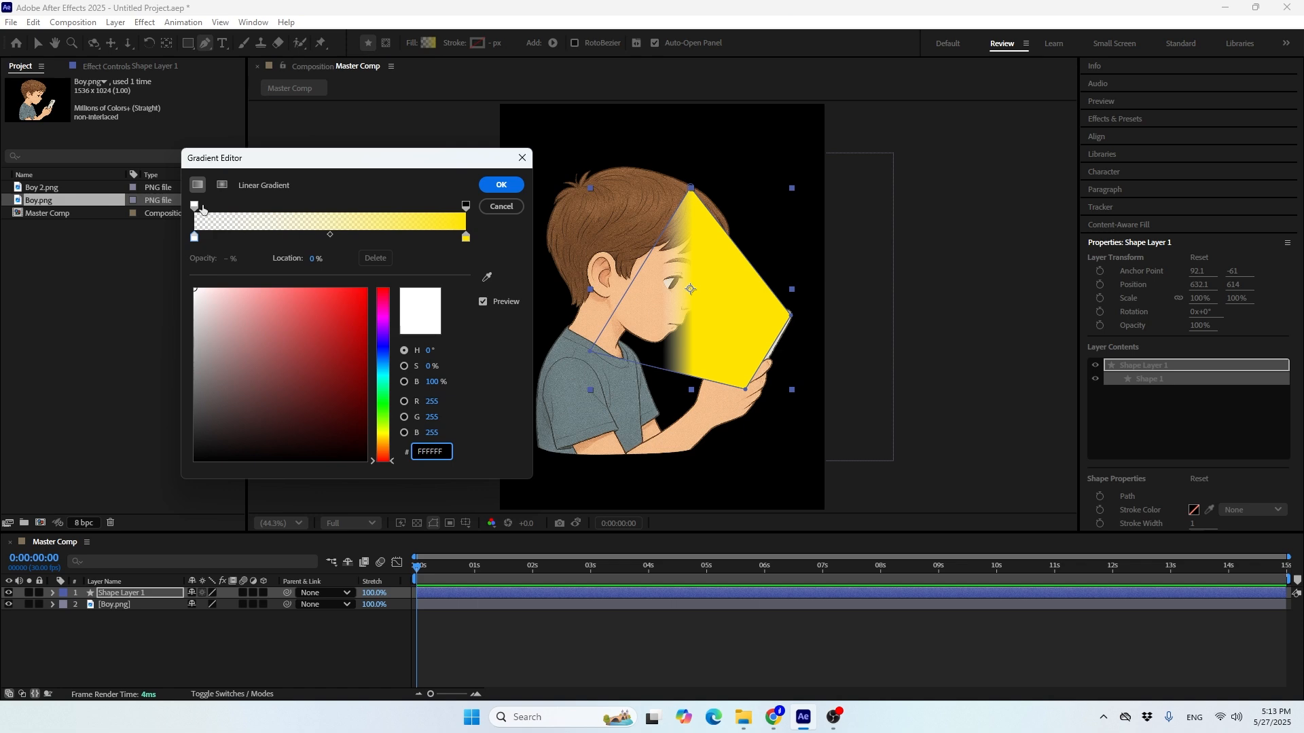
click(195, 238)
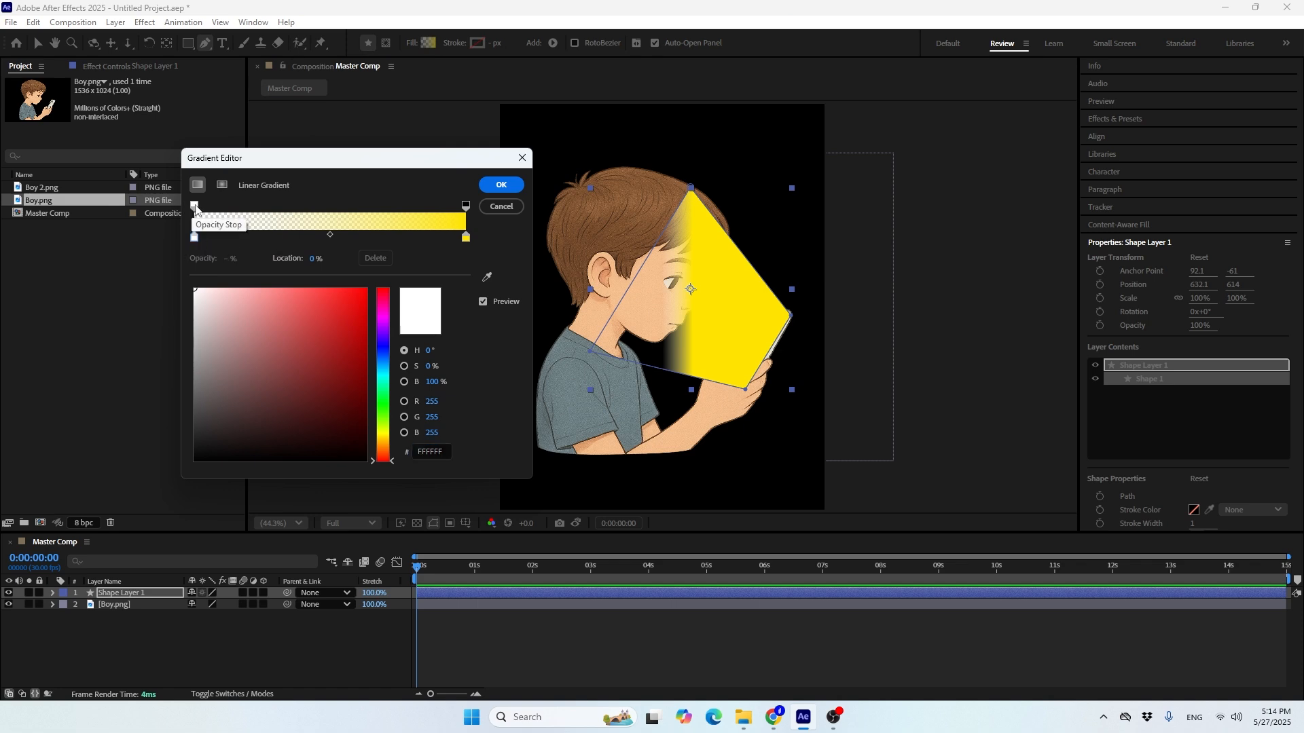
click(195, 206)
drag(227, 259, 293, 266)
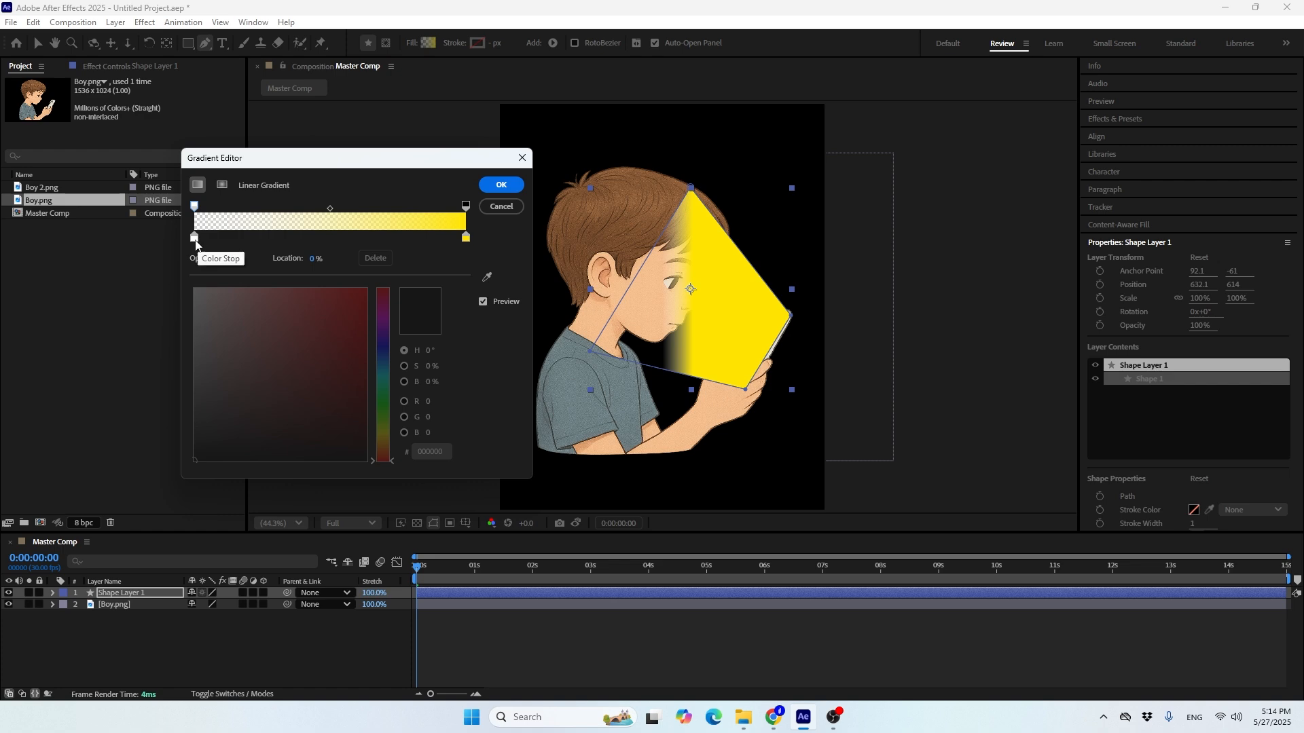
click(195, 239)
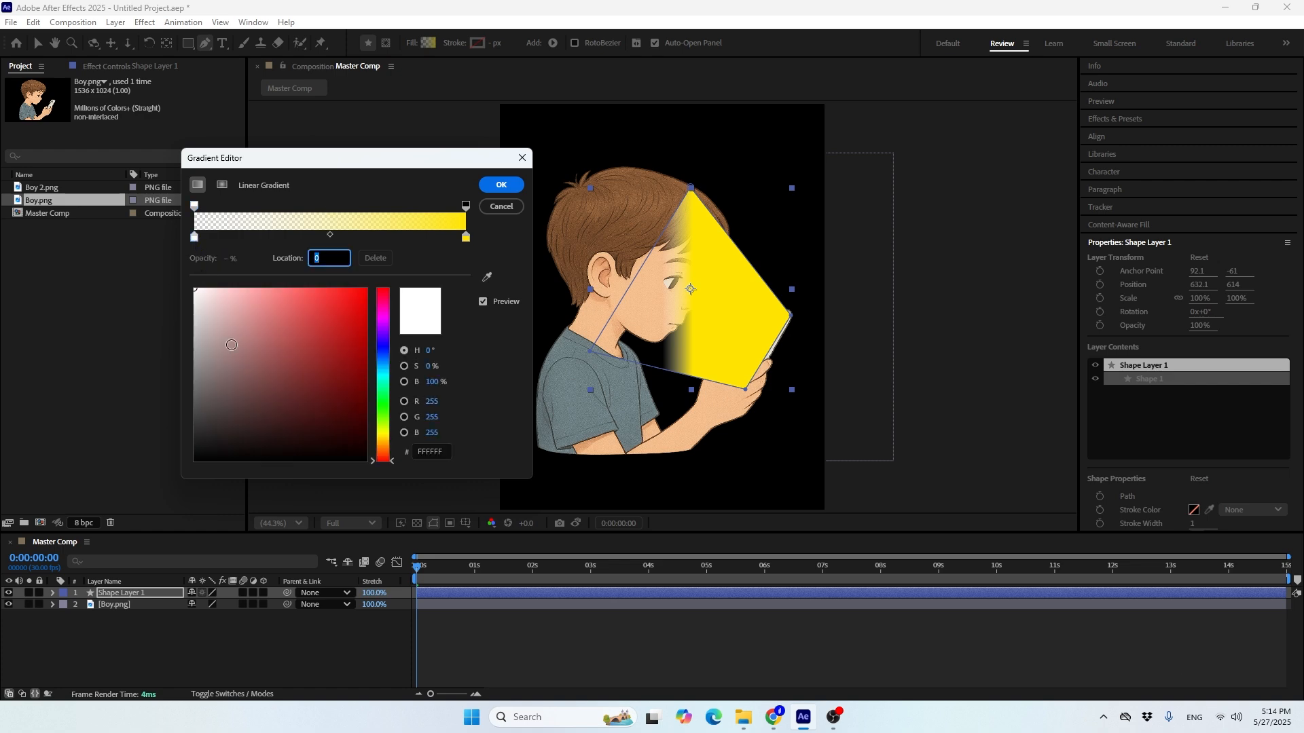
drag(237, 335, 102, 489)
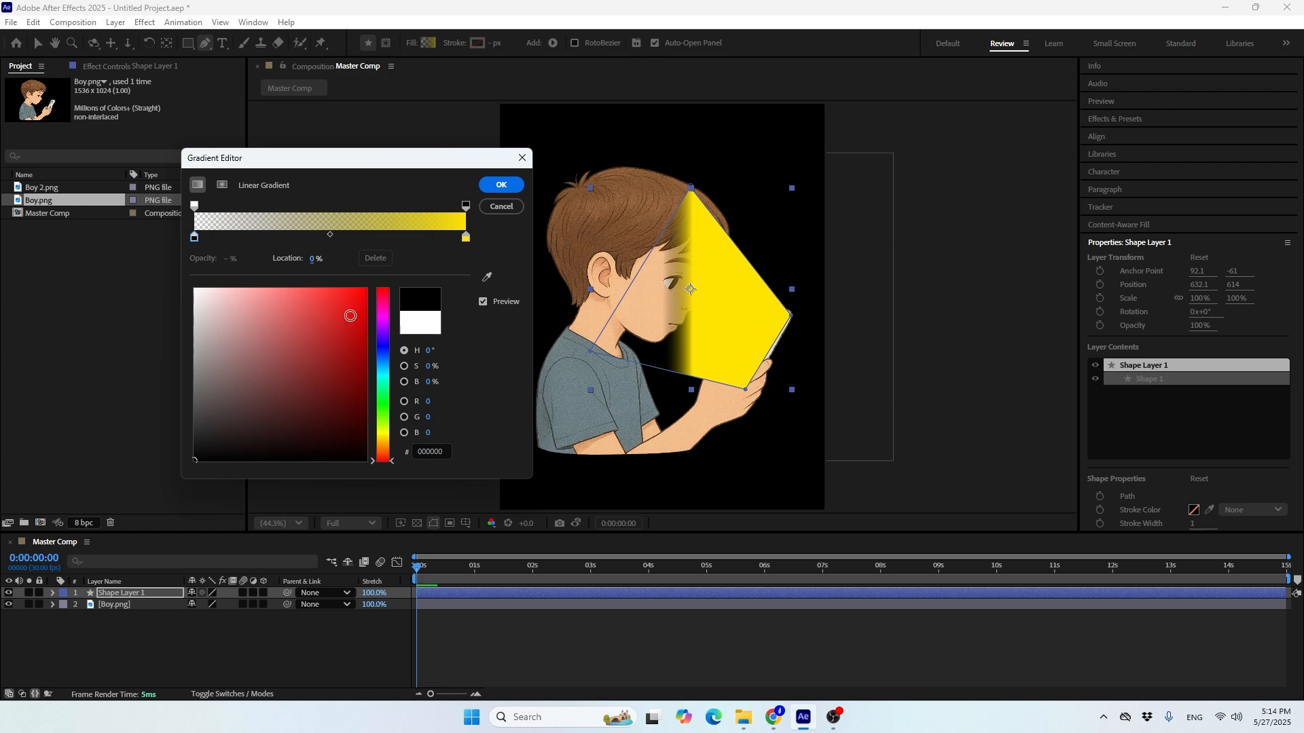
click(195, 206)
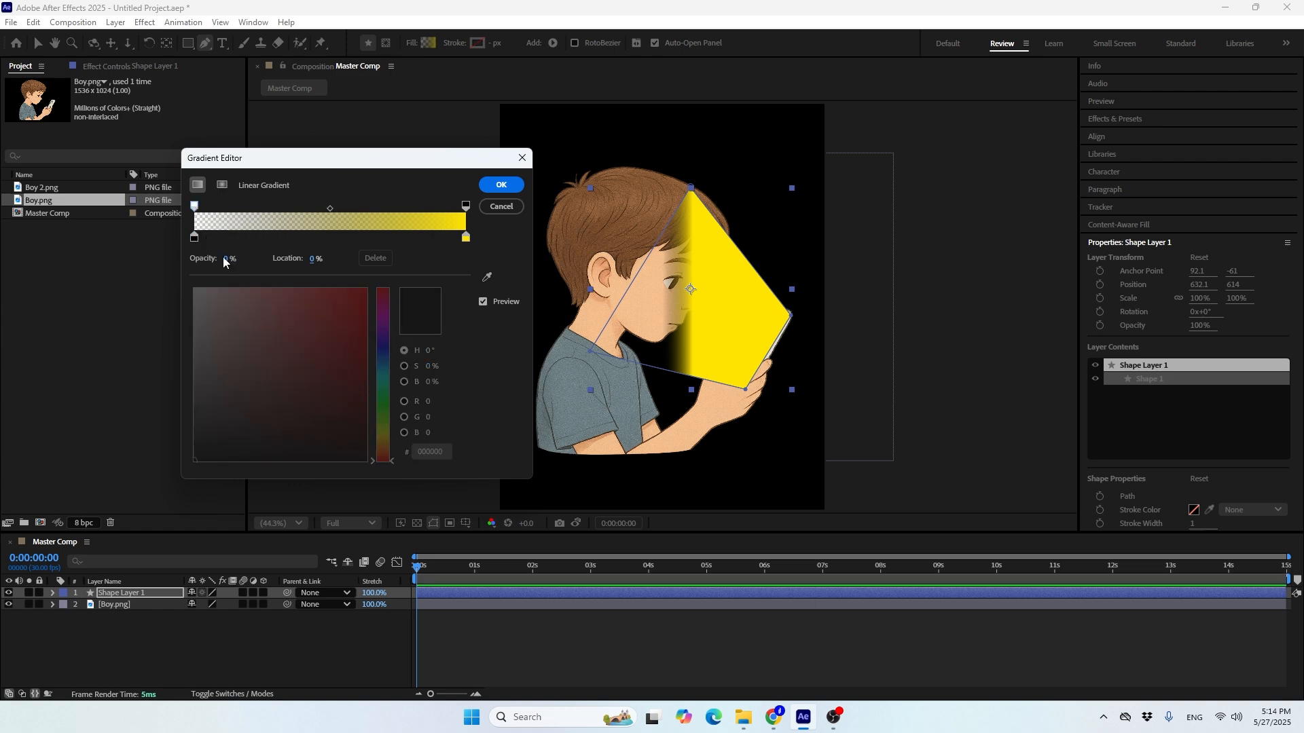
click(194, 238)
drag(210, 329, 238, 487)
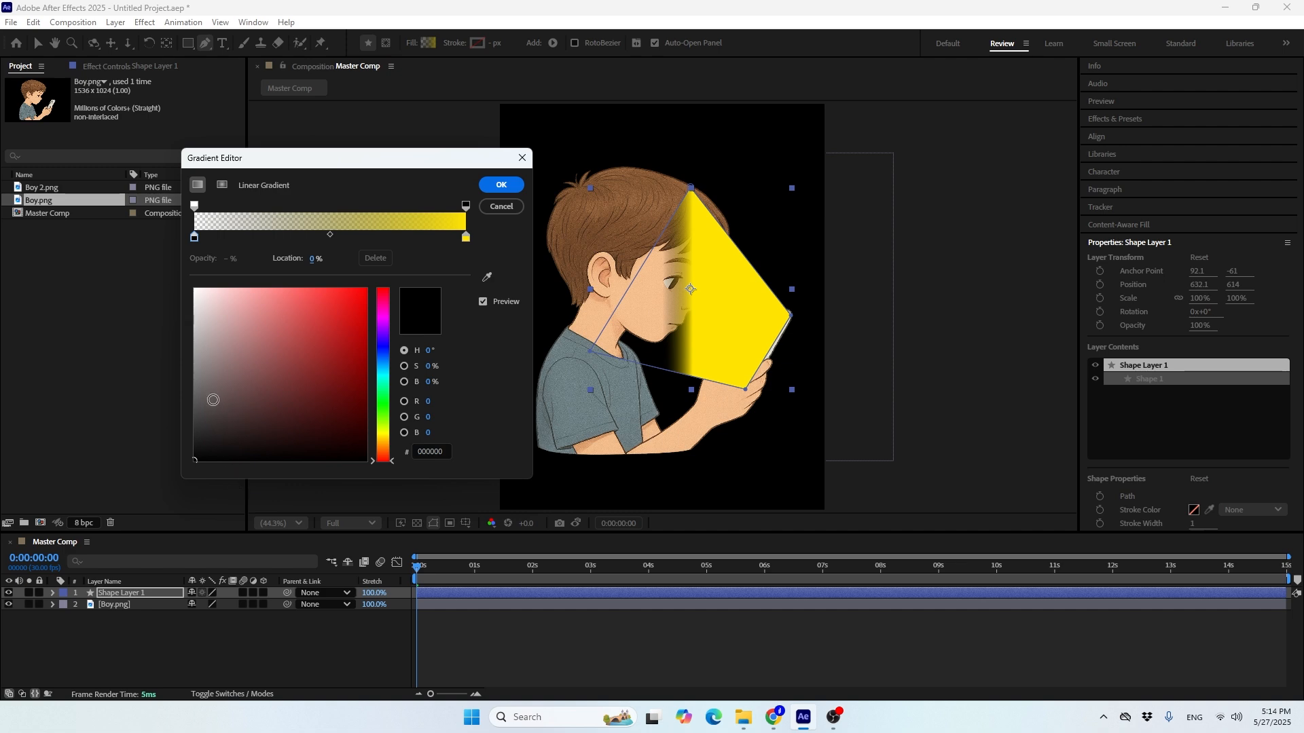
drag(206, 447, 157, 490)
Set the gradient's end colour stop to blue 00B4FF, with its opacity stop at 100%, and apply the gradient
click(466, 239)
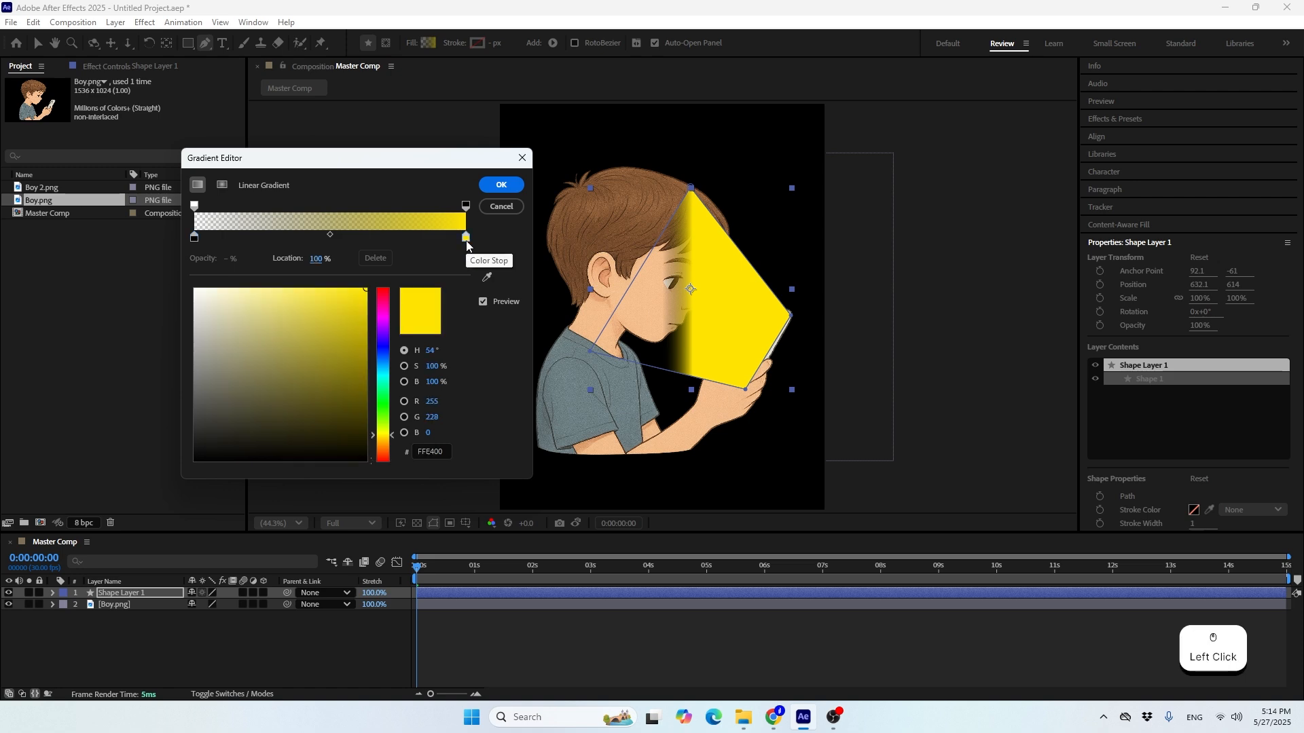
click(465, 206)
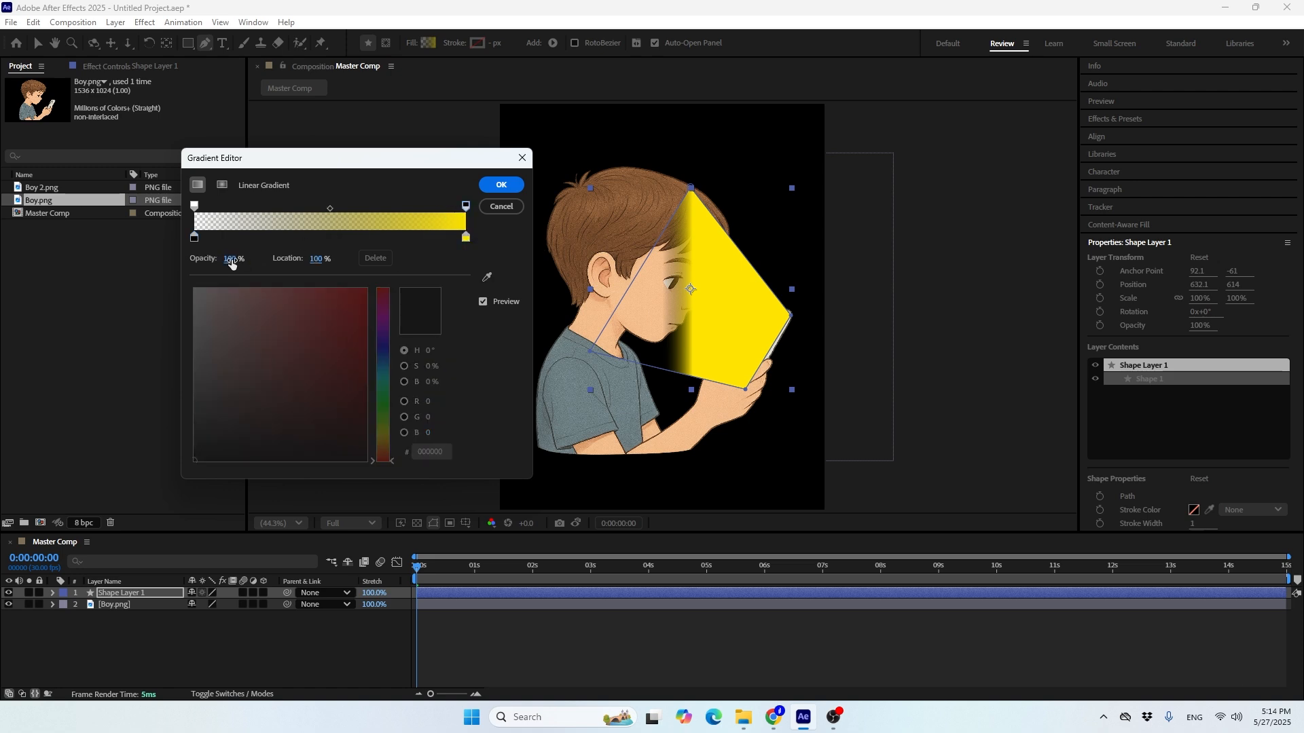
click(465, 237)
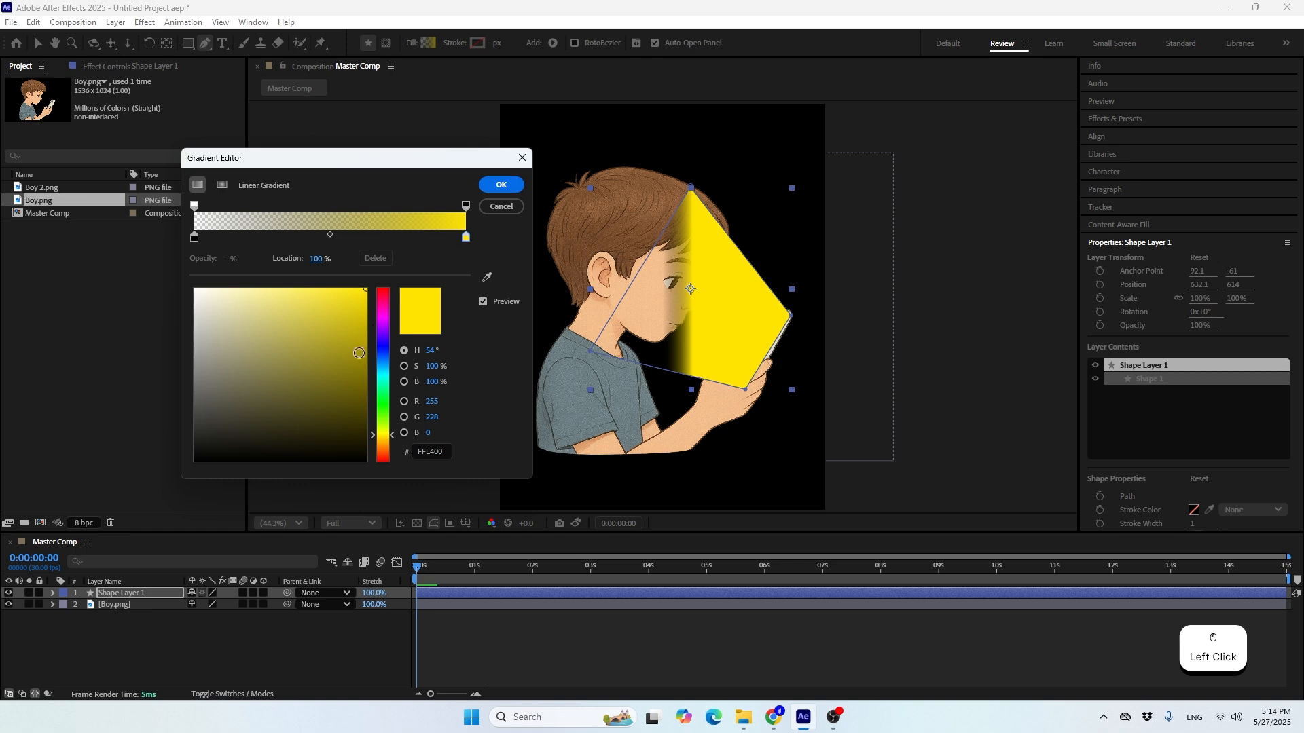
drag(377, 386, 385, 370)
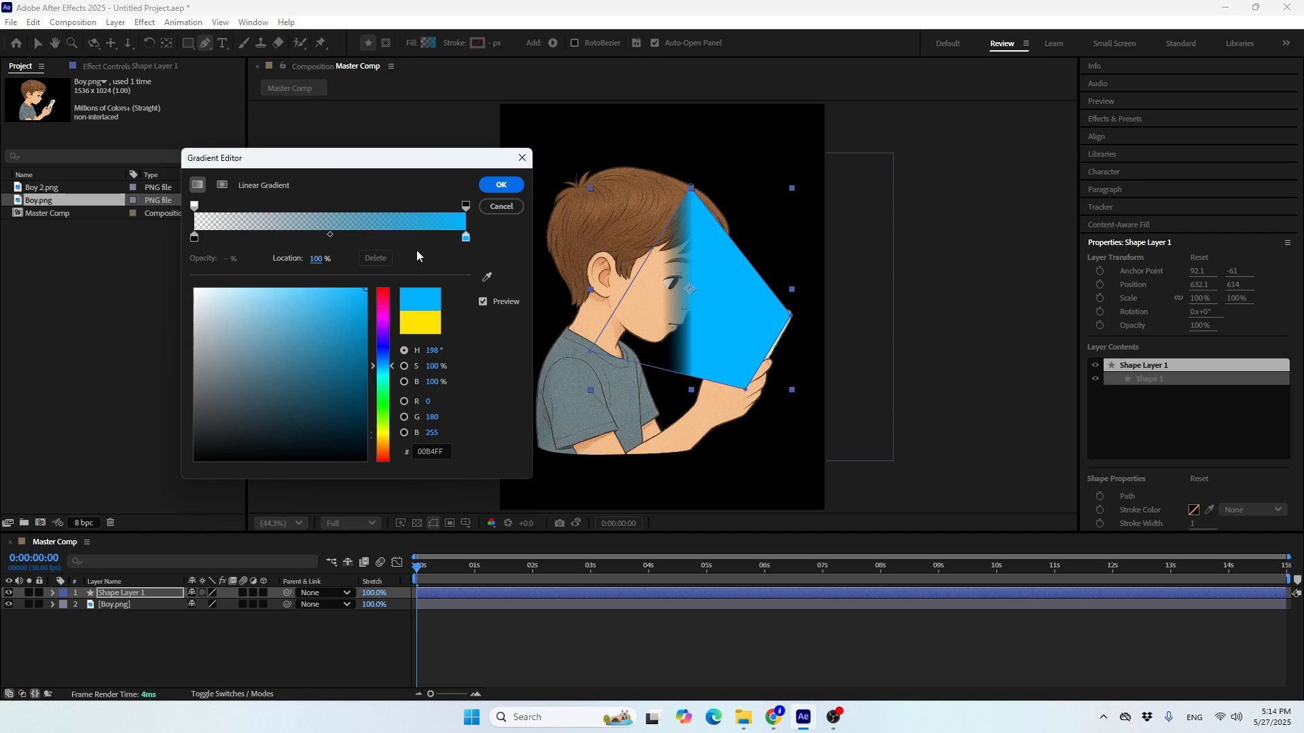
click(500, 186)
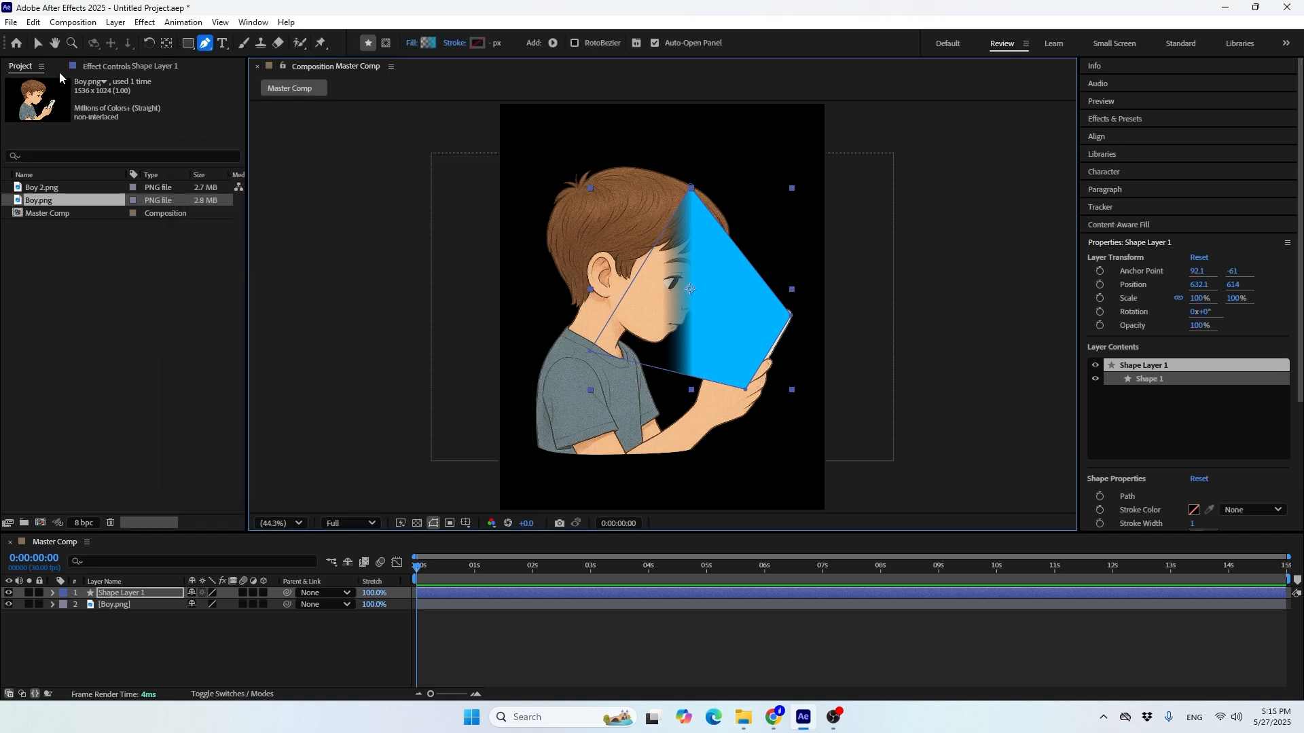
Reveal the Gradient Fill settings of the beam shape in Shape Layer 1
click(38, 43)
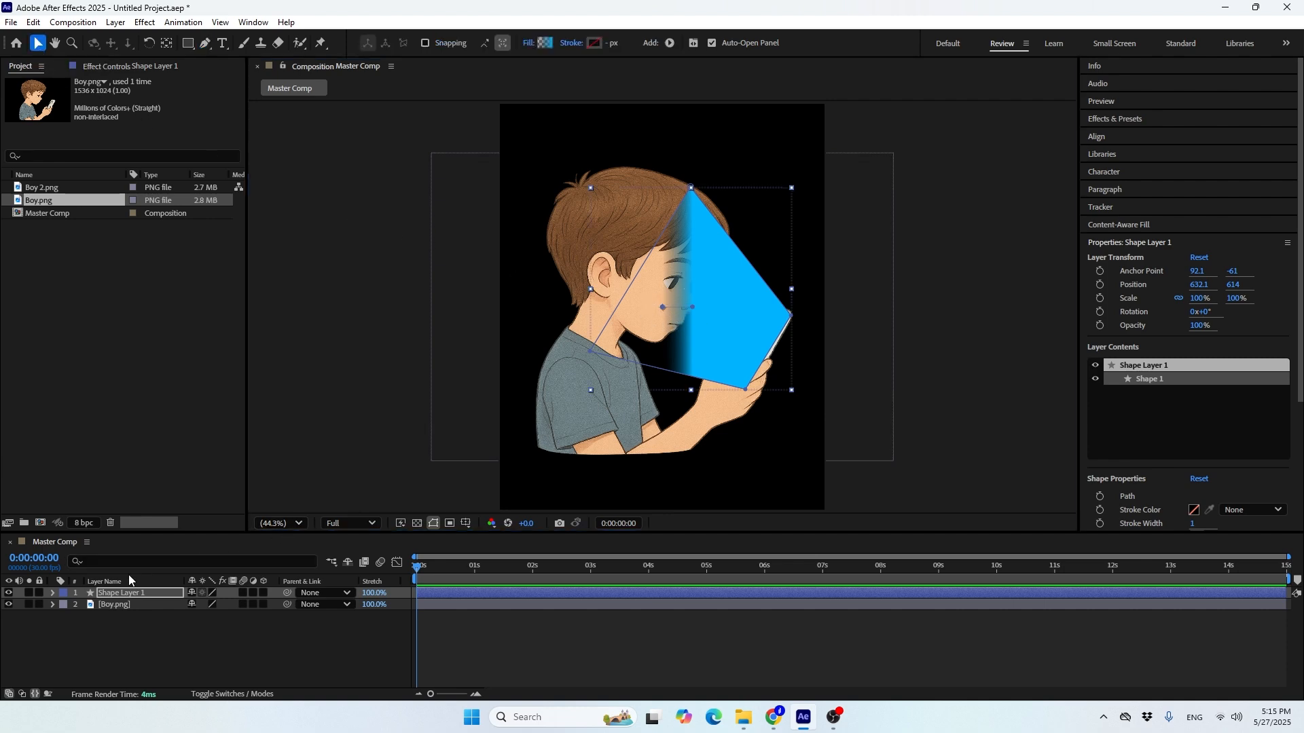
click(52, 593)
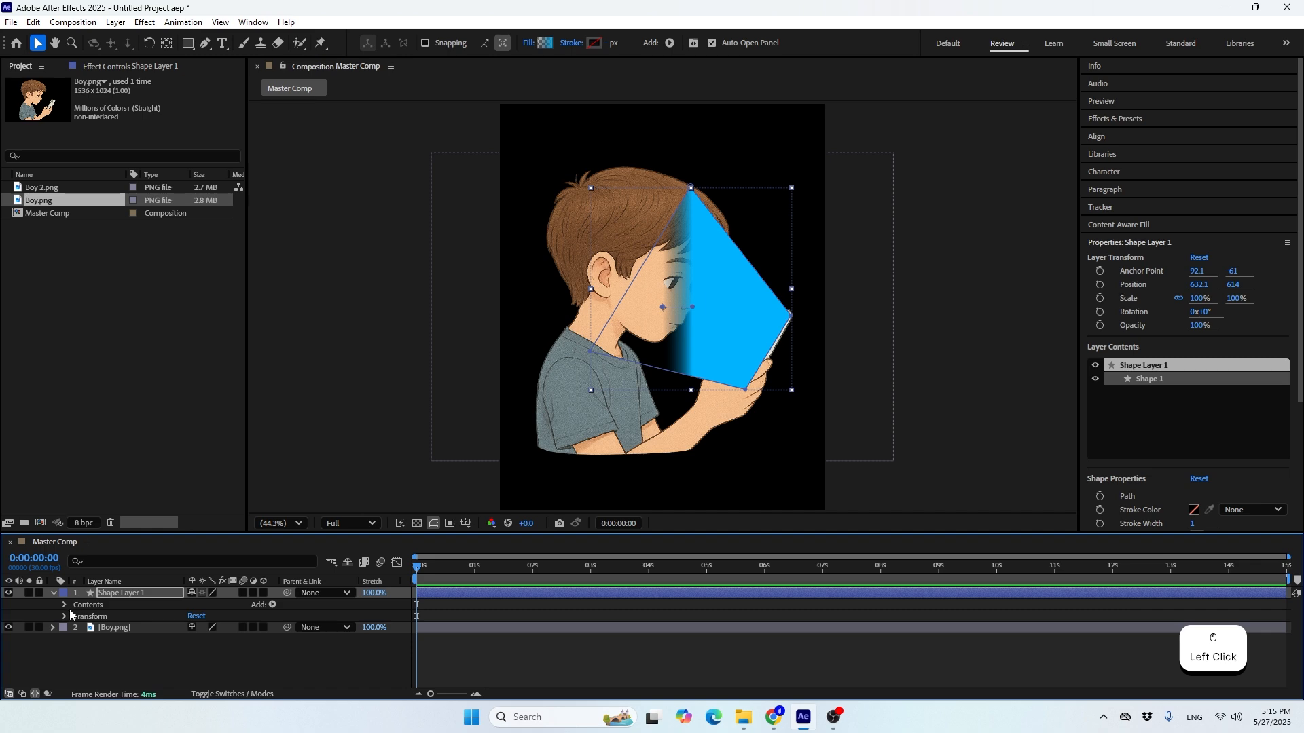
click(65, 605)
click(76, 617)
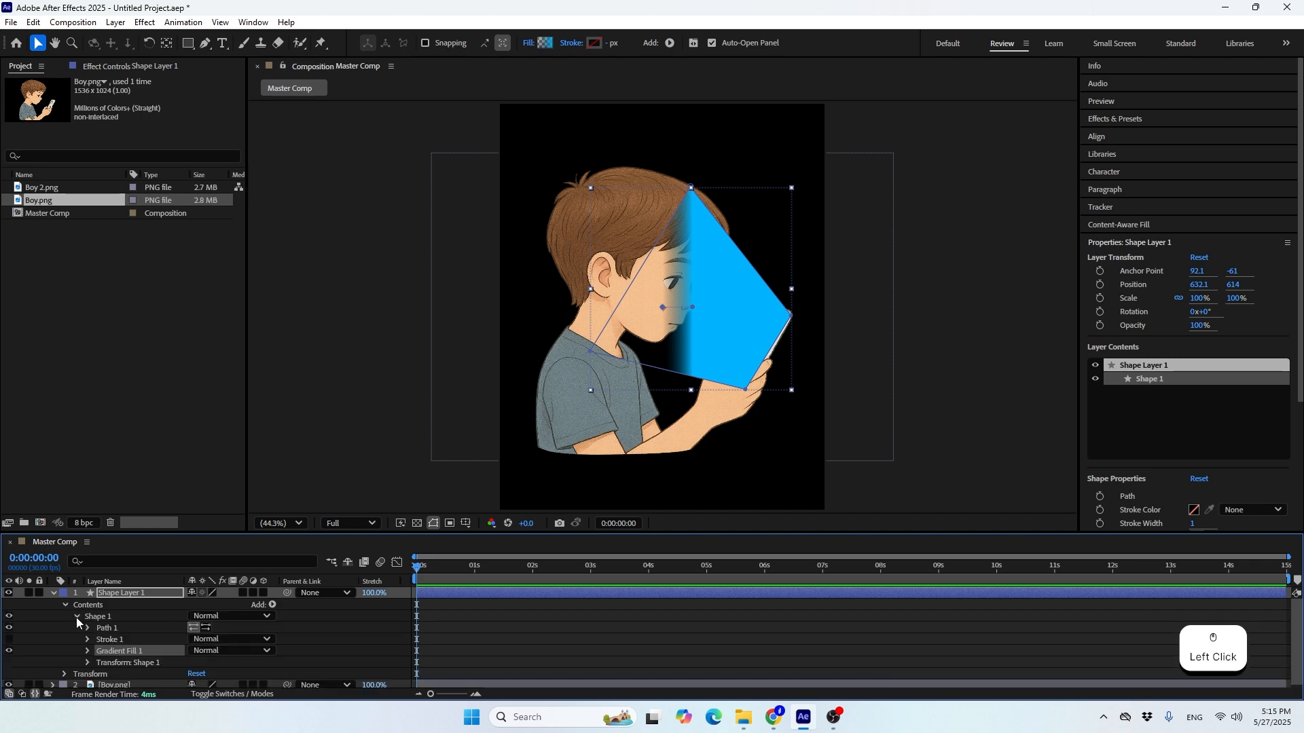
click(86, 650)
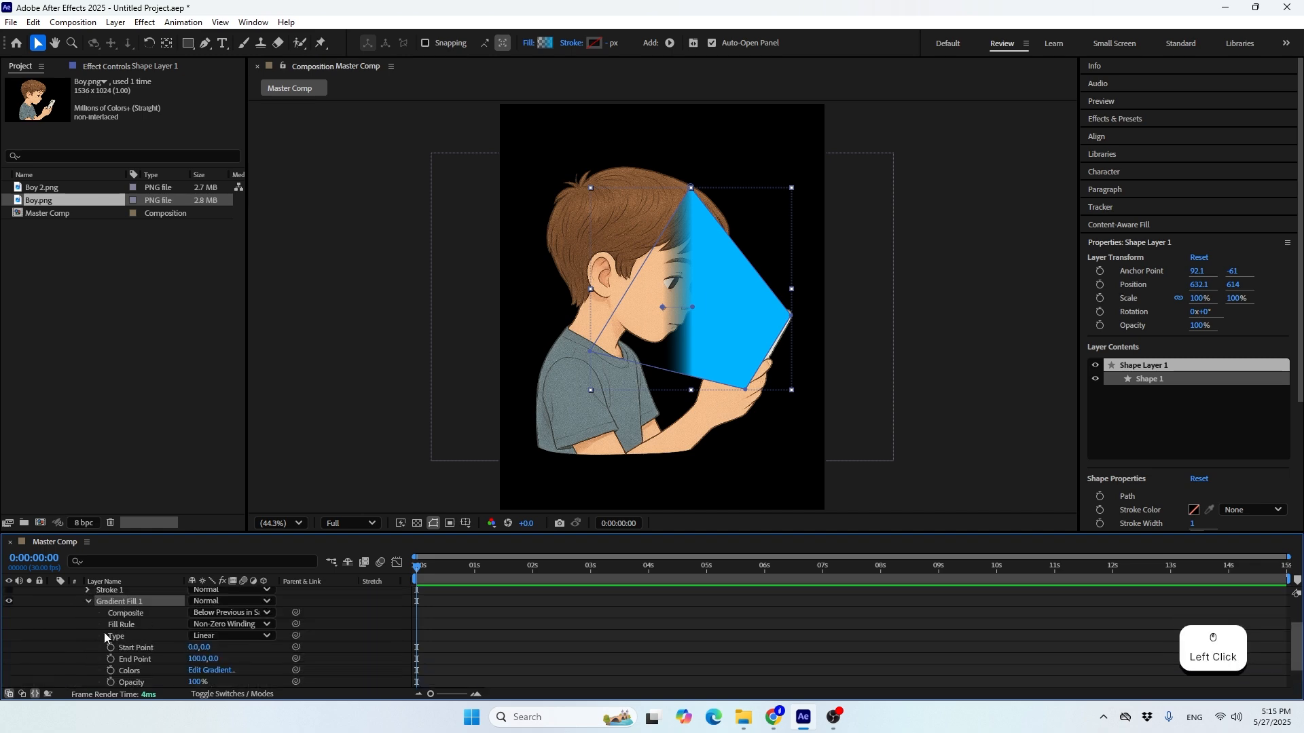
click(124, 599)
scroll(135, 648, down, 2)
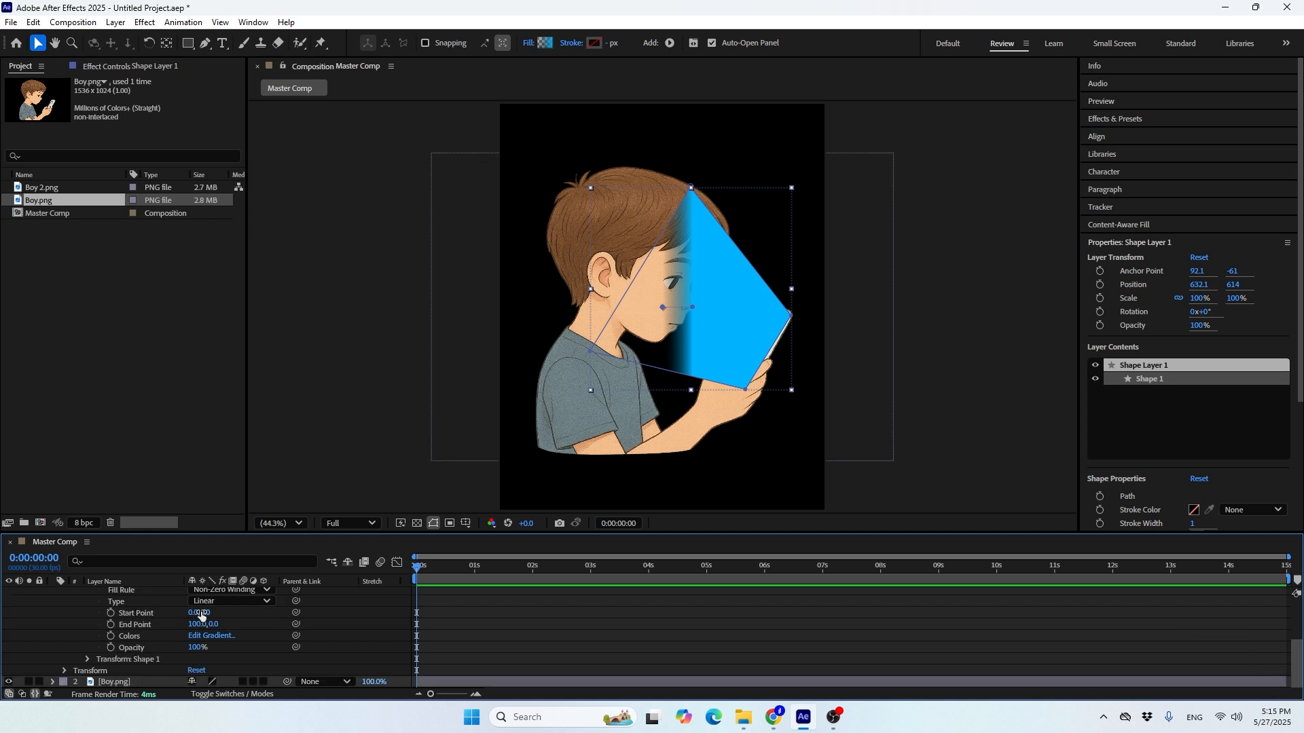
Set the beam gradient's start point to 0, -50
drag(205, 613, 152, 624)
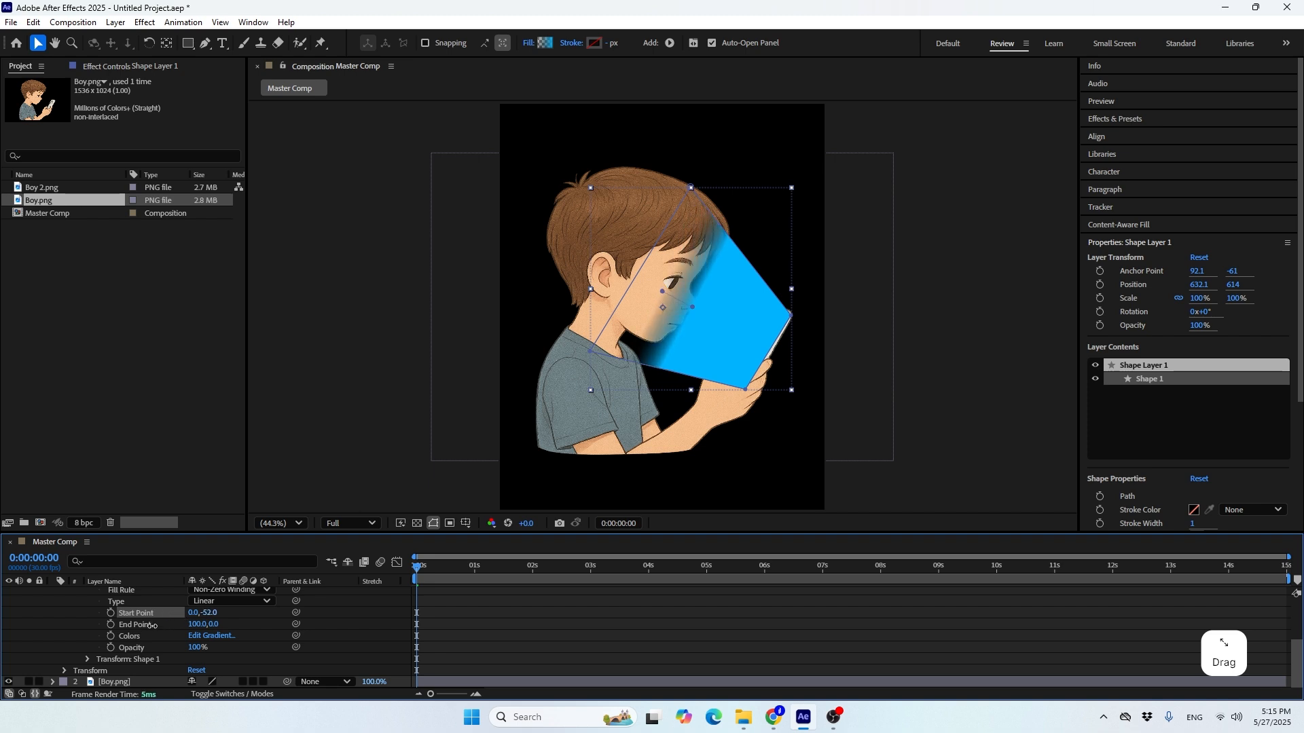
click(211, 614)
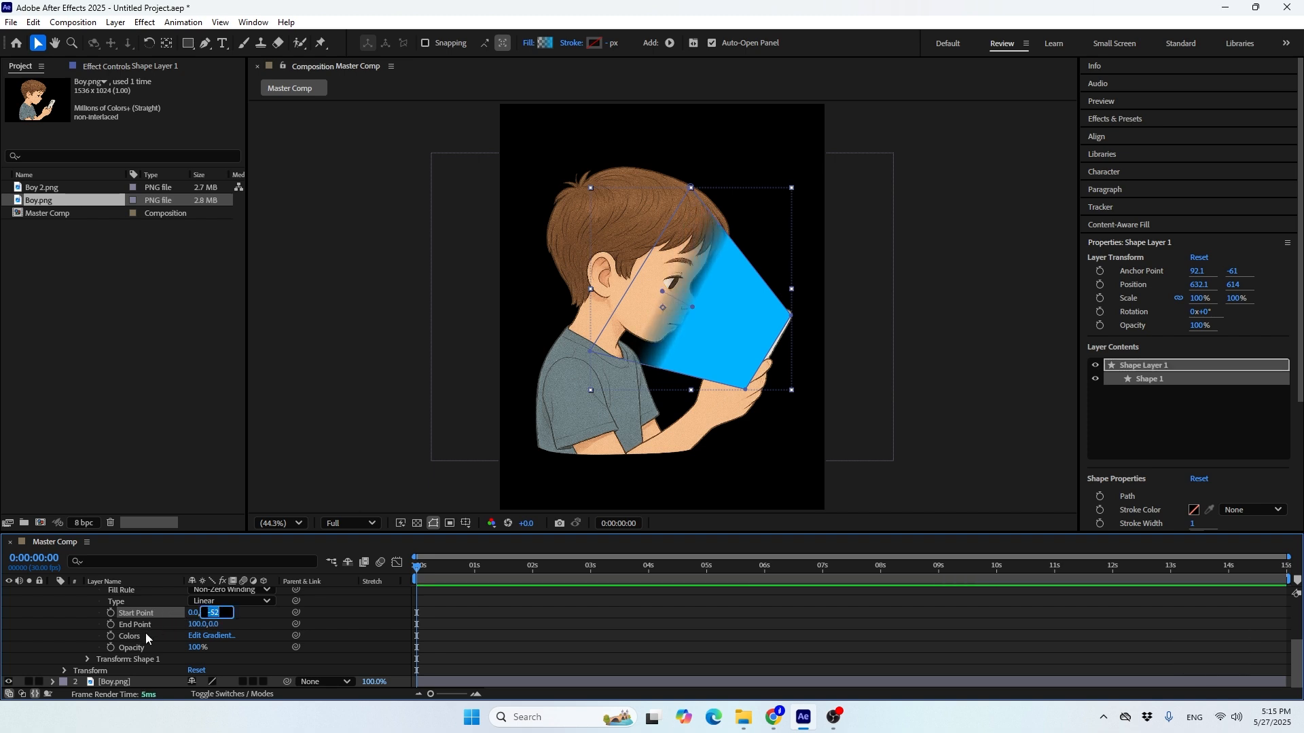
text(-50)
key(Return)
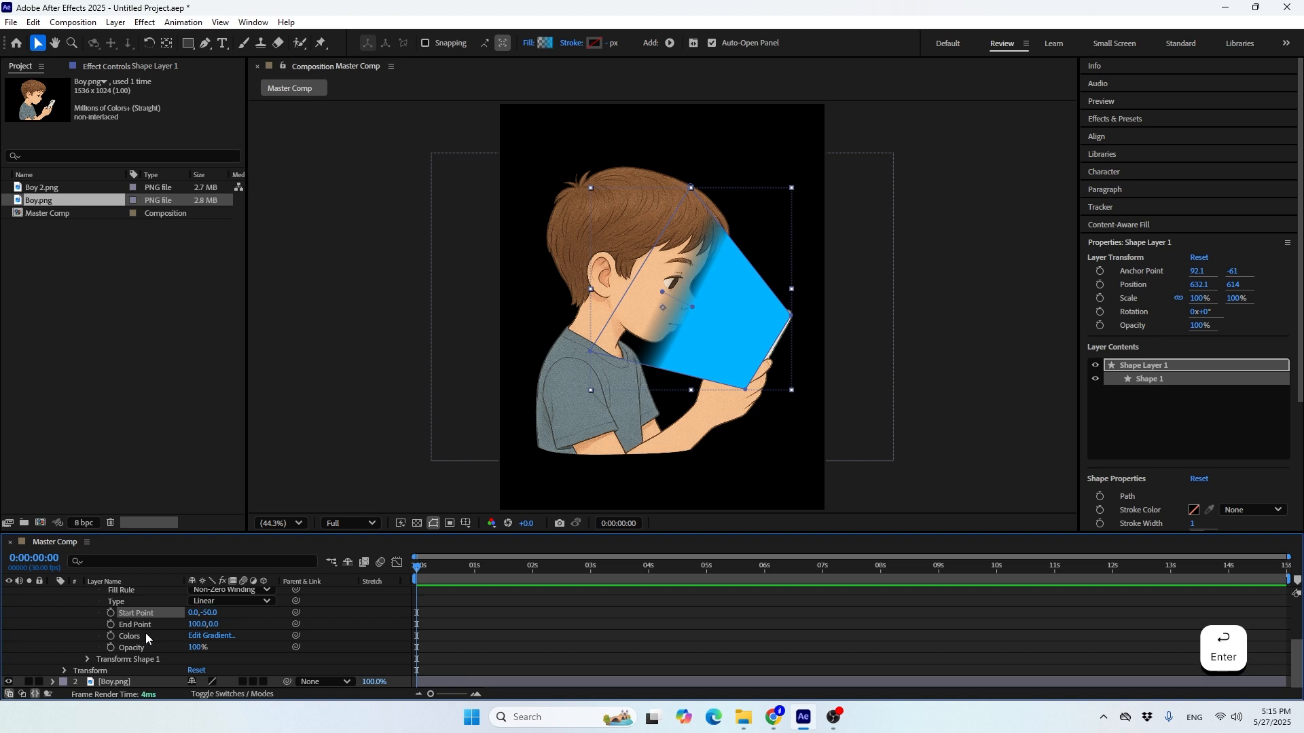
Move the beam gradient's end point to 271, 122 and its start point to about -190, -190, behind the boy's face
drag(194, 625, 300, 668)
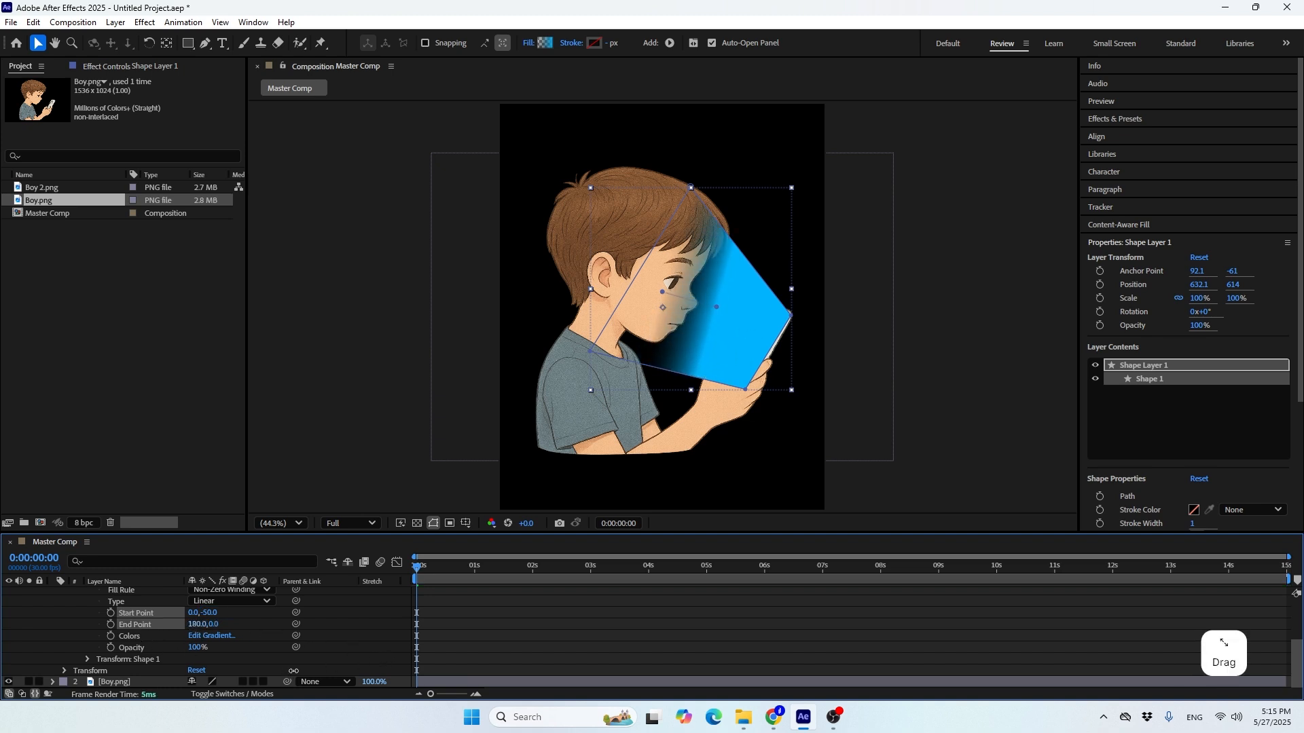
drag(212, 625, 267, 638)
drag(213, 625, 237, 627)
drag(662, 292, 599, 246)
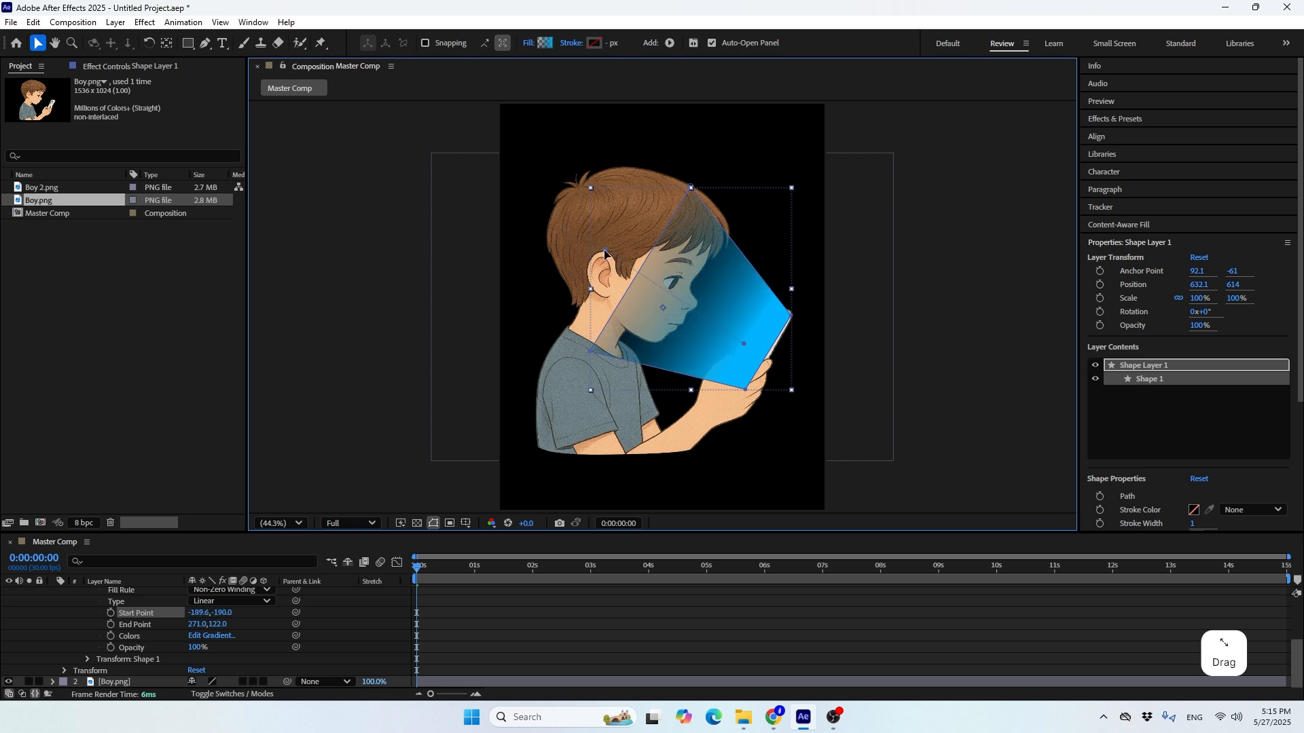
click(273, 320)
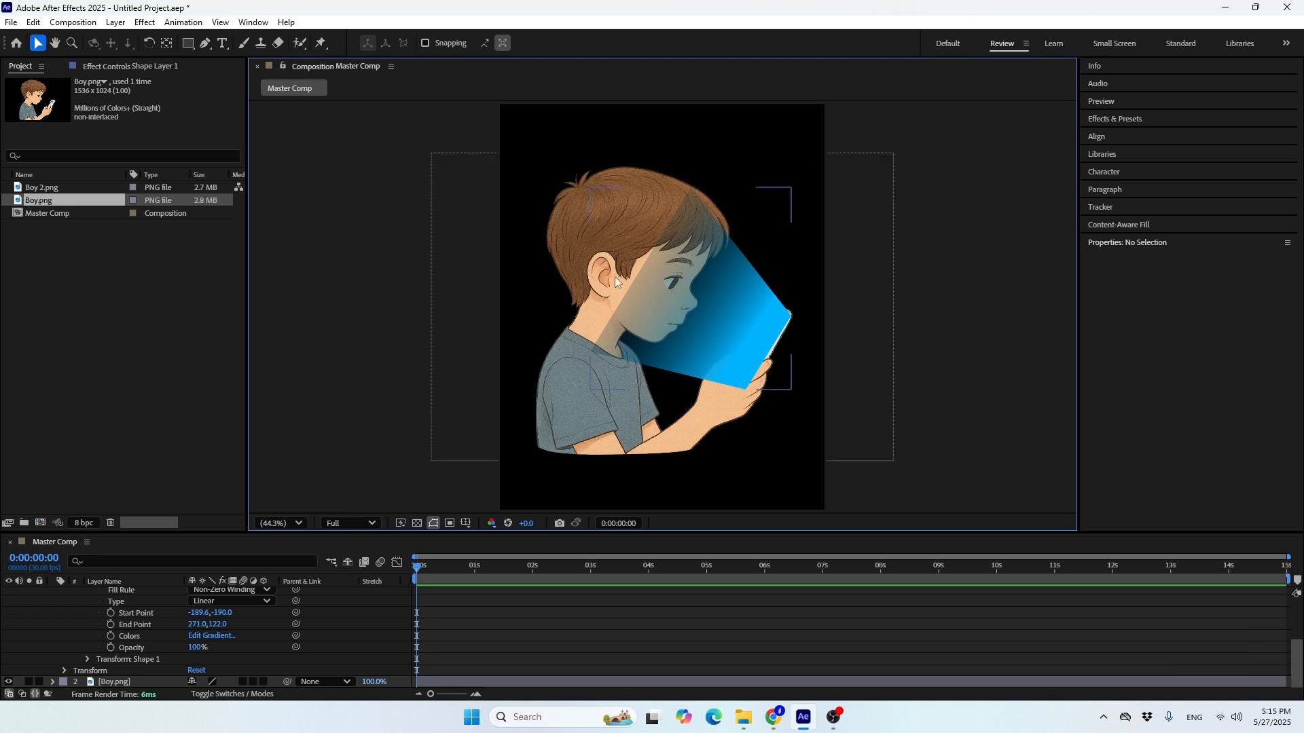
Reposition the beam gradient so it starts near the boy's nose at about 38, -52 and ends at the phone at about 316, 133
scroll(133, 621, up, 1)
click(125, 601)
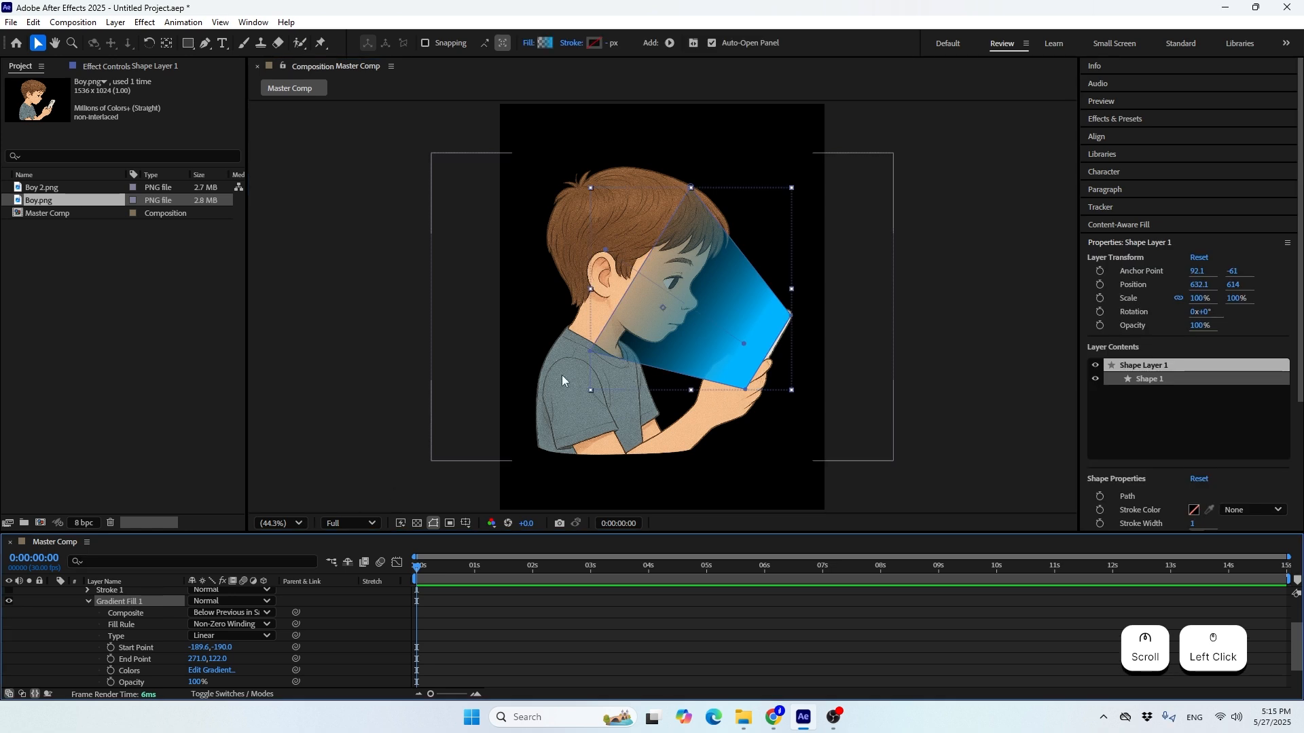
drag(605, 250, 674, 296)
mouse_move(740, 340)
mouse_down()
mouse_move(724, 325)
mouse_move(779, 352)
mouse_move(762, 353)
mouse_up()
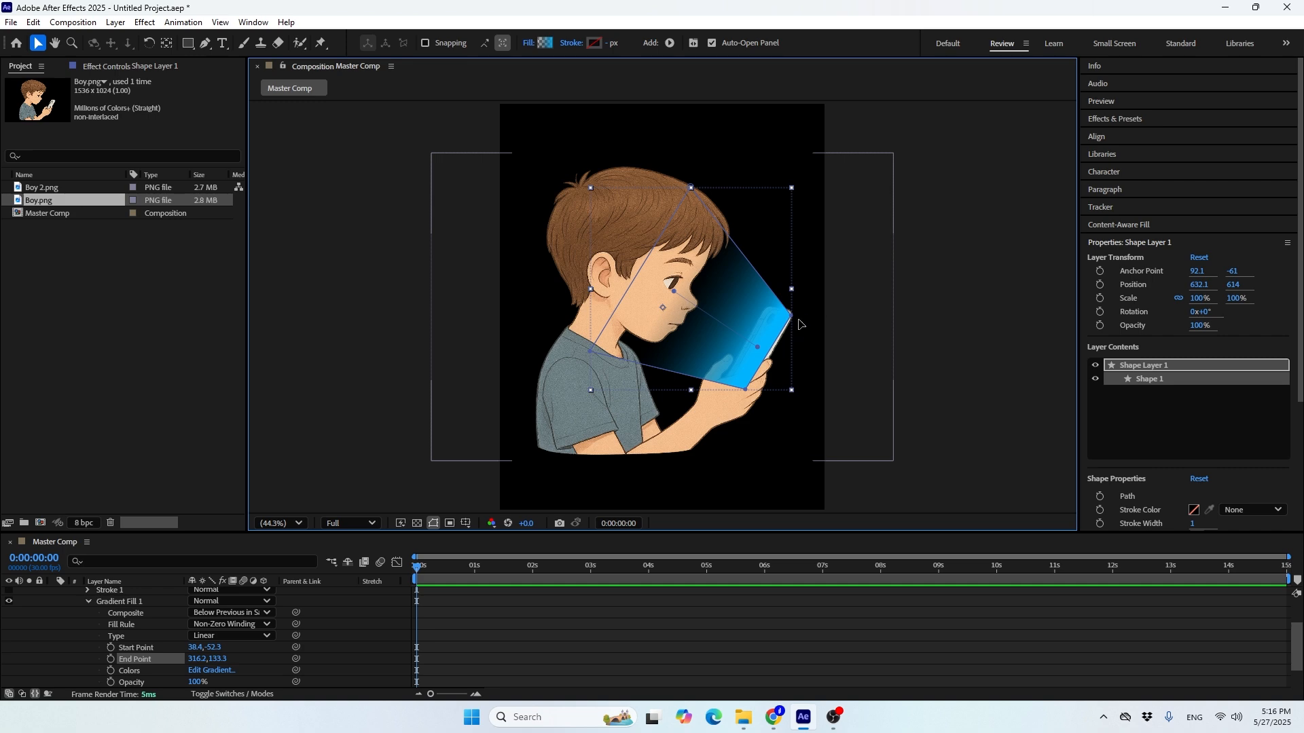
Reshape the beam by fitting its corners to the phone's edge, raising the neck corner and moving the upper corner to the hair's front edge
scroll(799, 324, up, 3)
key(space)
drag(883, 311, 846, 343)
click(848, 351)
key(space)
mouse_move(748, 419)
mouse_down()
mouse_move(770, 309)
mouse_move(764, 417)
mouse_up()
key(space)
drag(457, 322, 510, 301)
key(space)
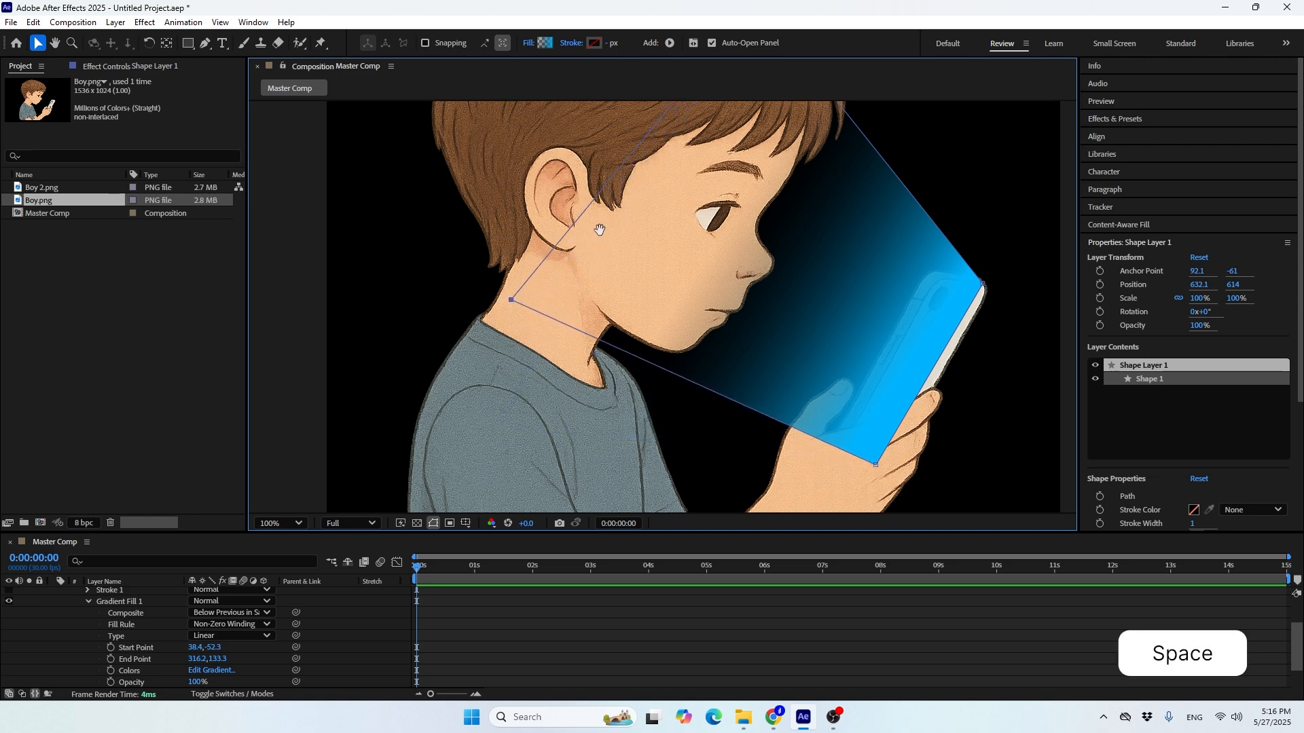
drag(598, 228, 565, 379)
drag(719, 150, 796, 219)
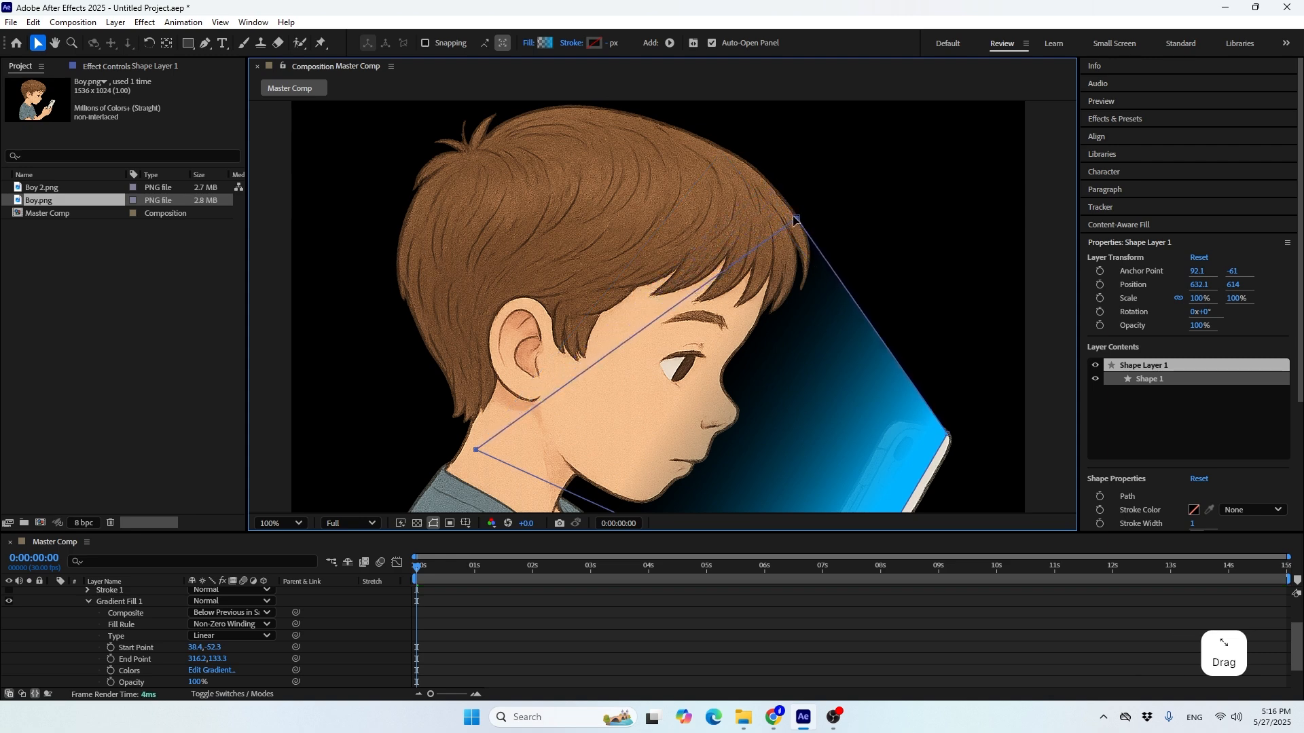
Collapse the beam's shape layer and move it below the Boy.png layer
key(space)
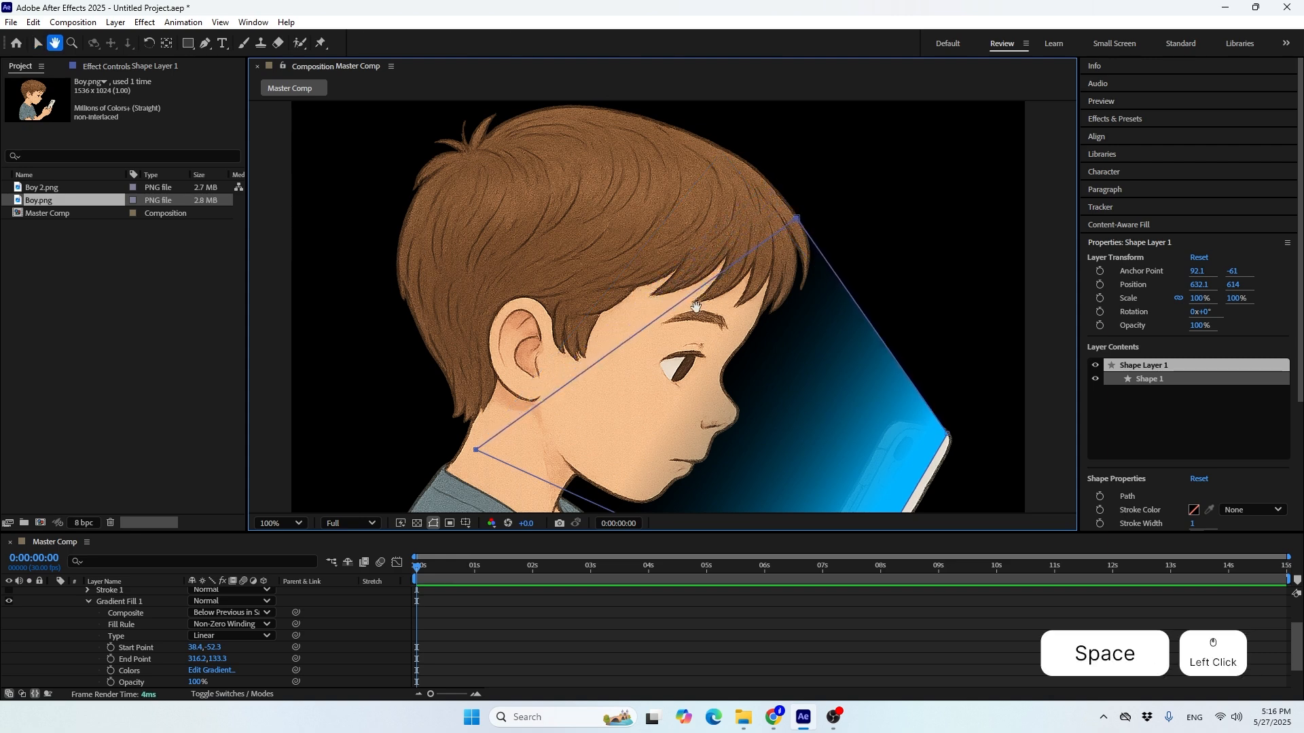
drag(695, 307, 694, 197)
scroll(149, 604, up, 2)
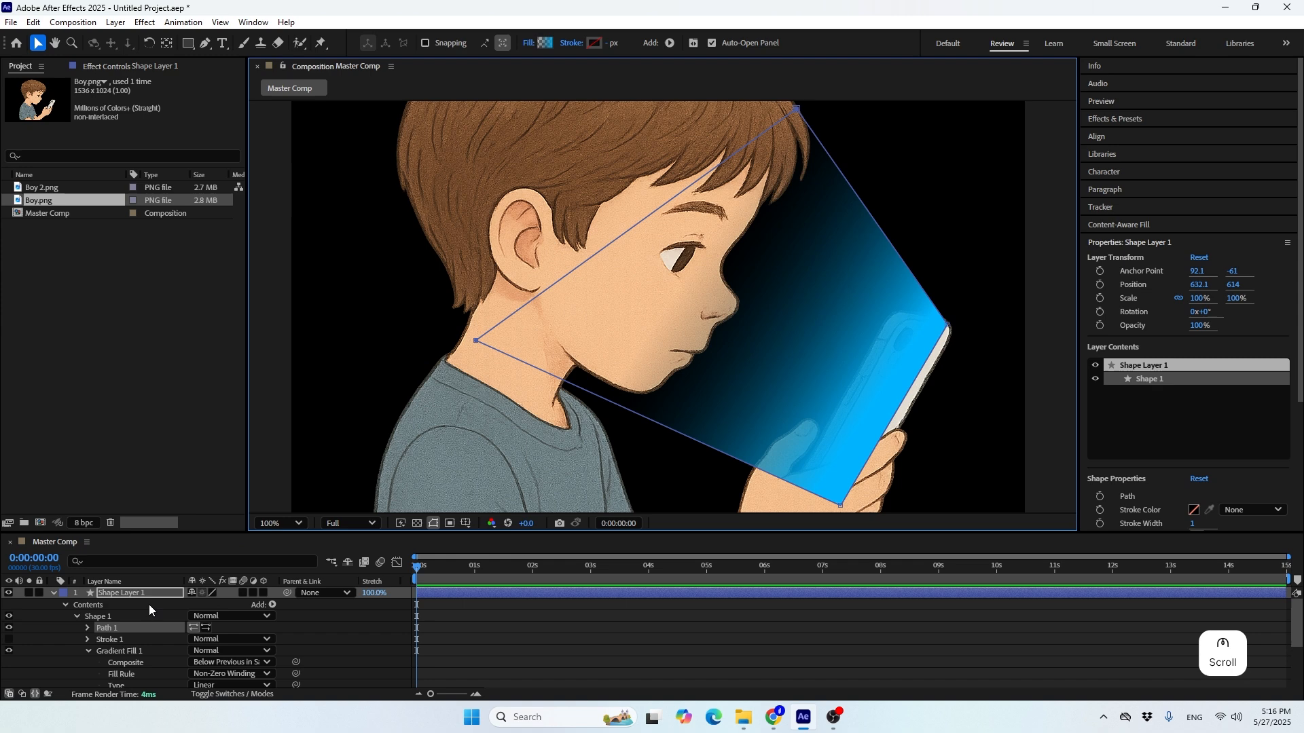
click(53, 593)
click(53, 592)
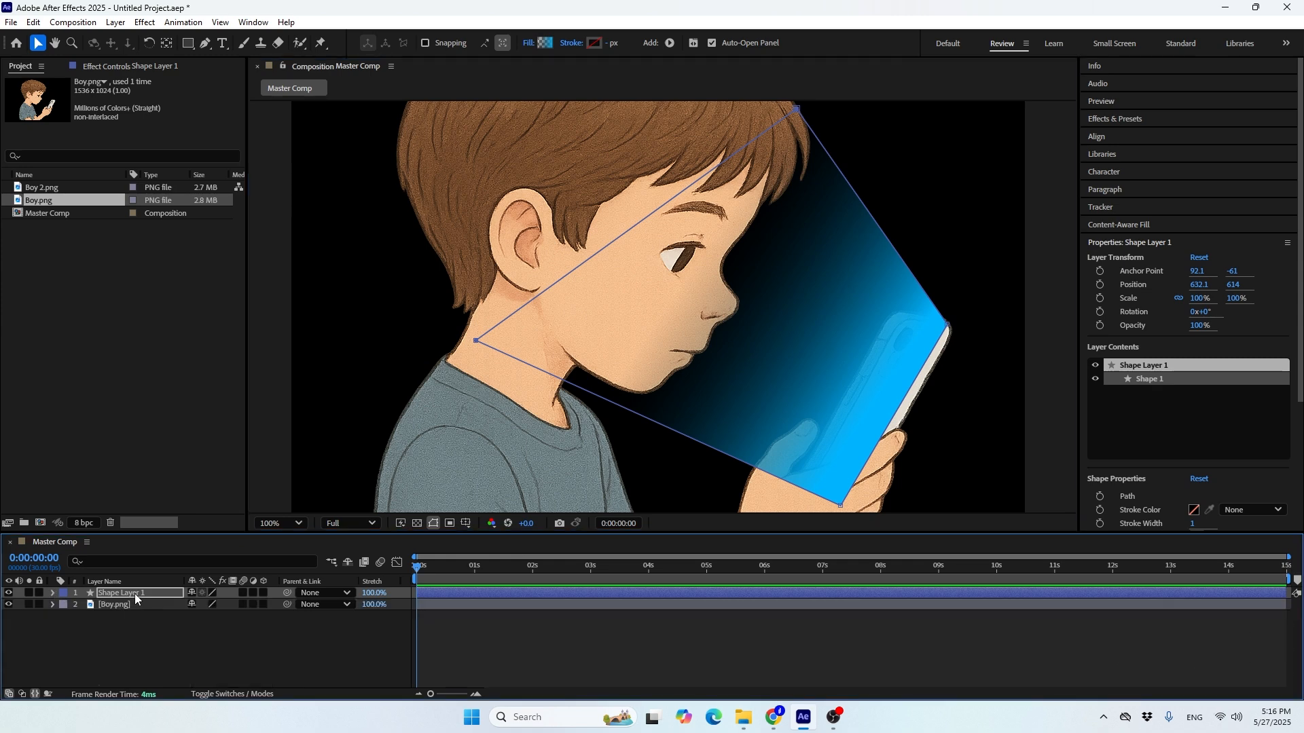
drag(134, 593, 132, 614)
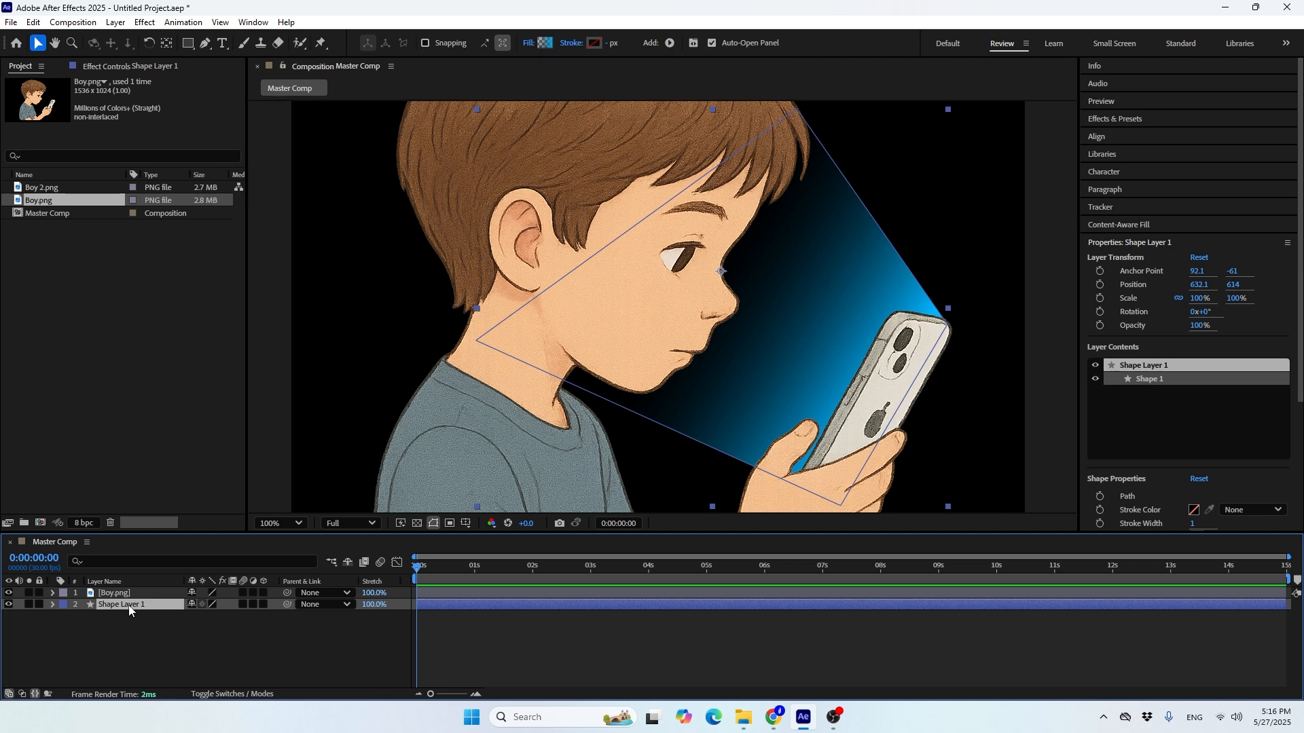
Rename the beam's shape layer Phone Light and parent it to the Boy.png layer
key(Return)
click(128, 603)
text(P)
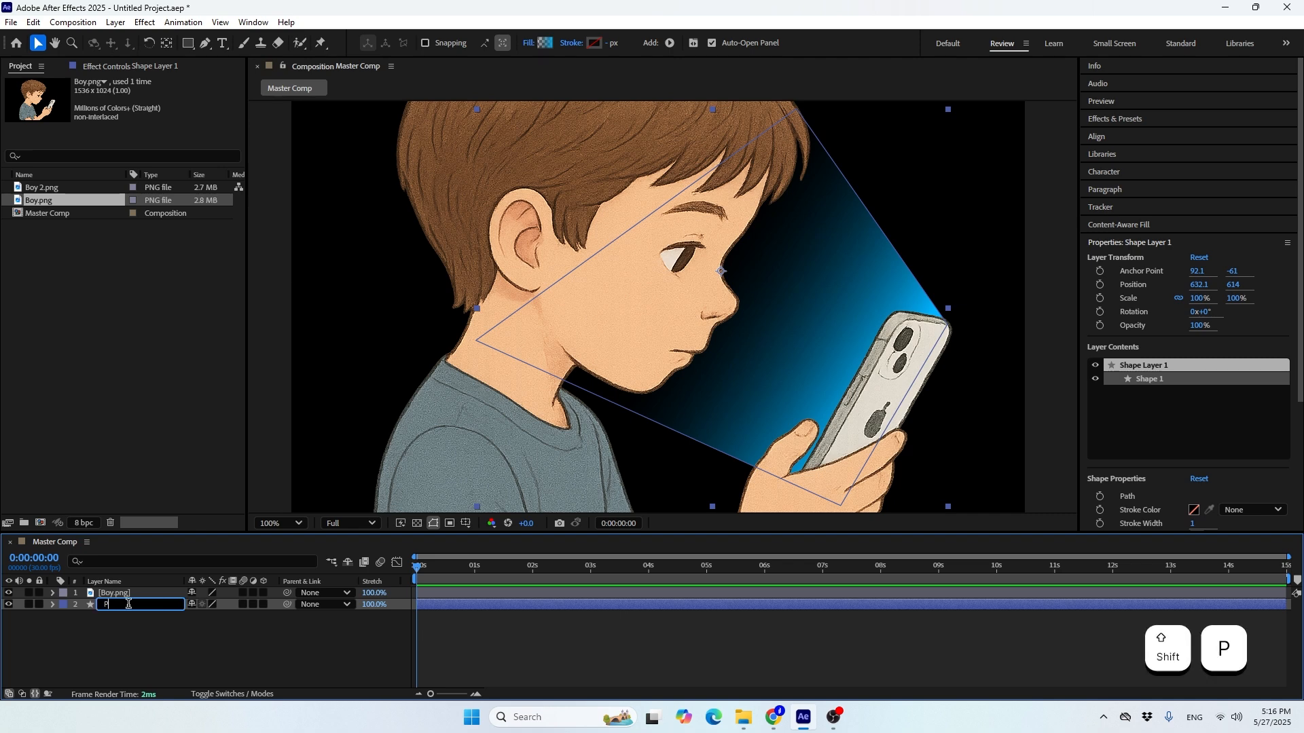
text(hone Lig)
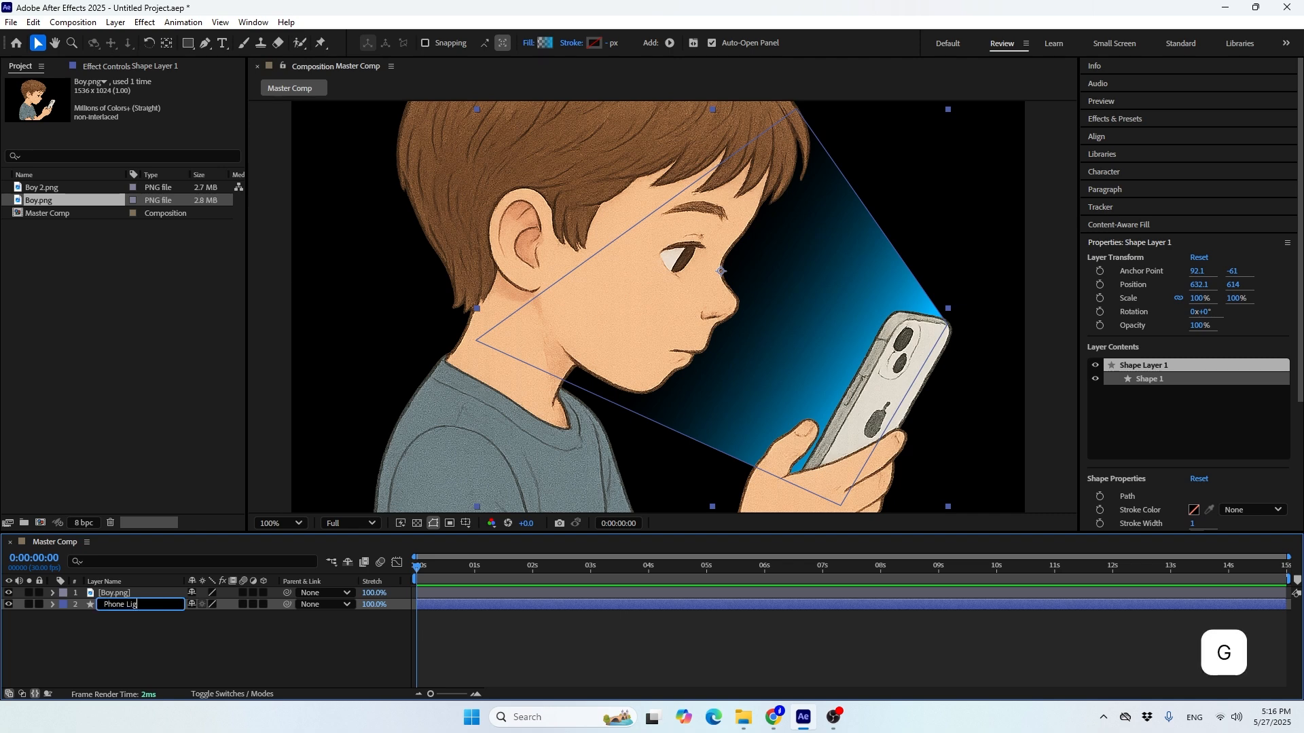
text(ht)
key(Return)
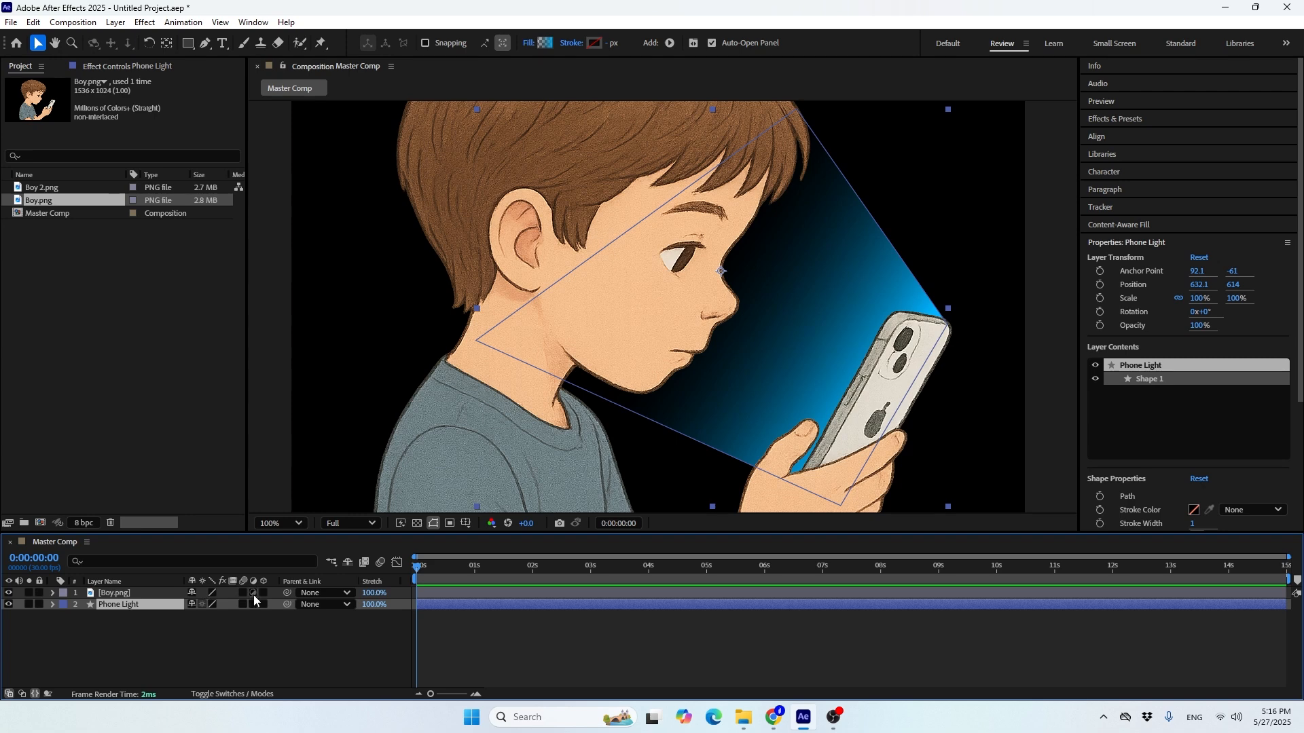
drag(287, 604, 139, 602)
Test the parenting by moving the Boy.png layer, and undo the move
click(136, 595)
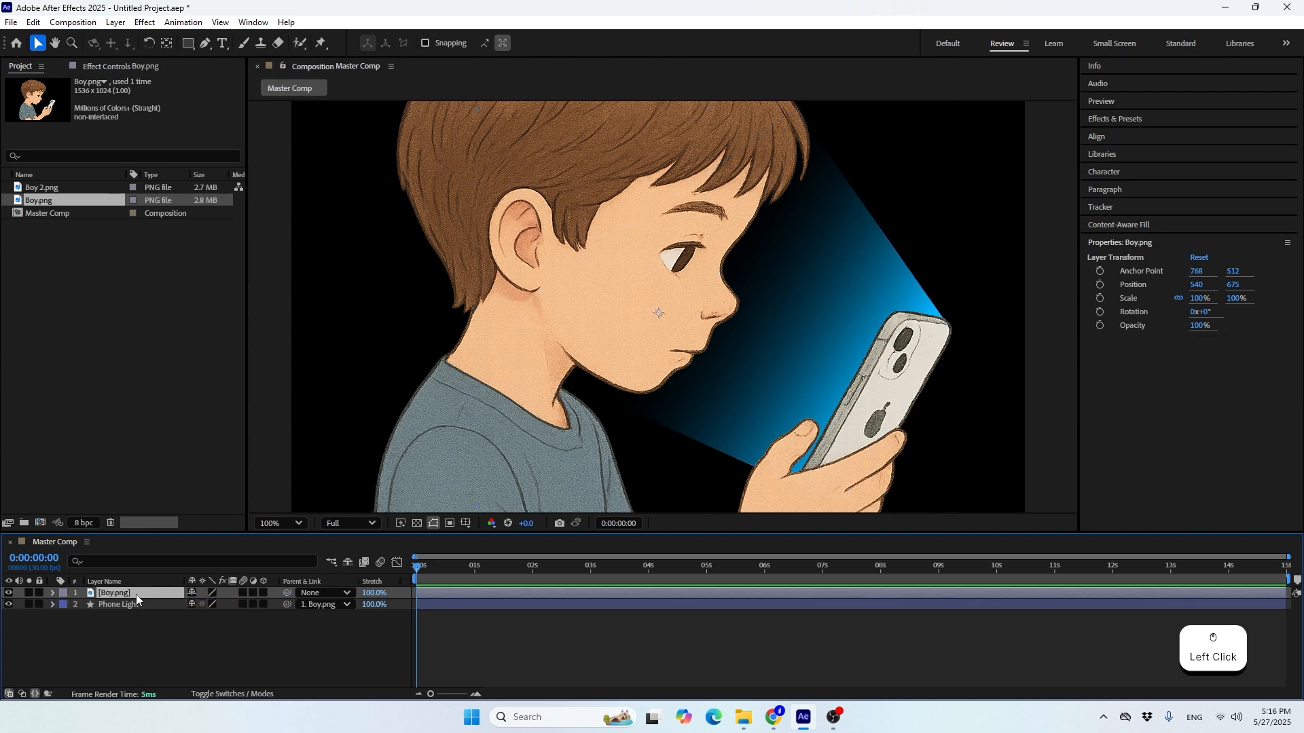
drag(587, 409, 572, 366)
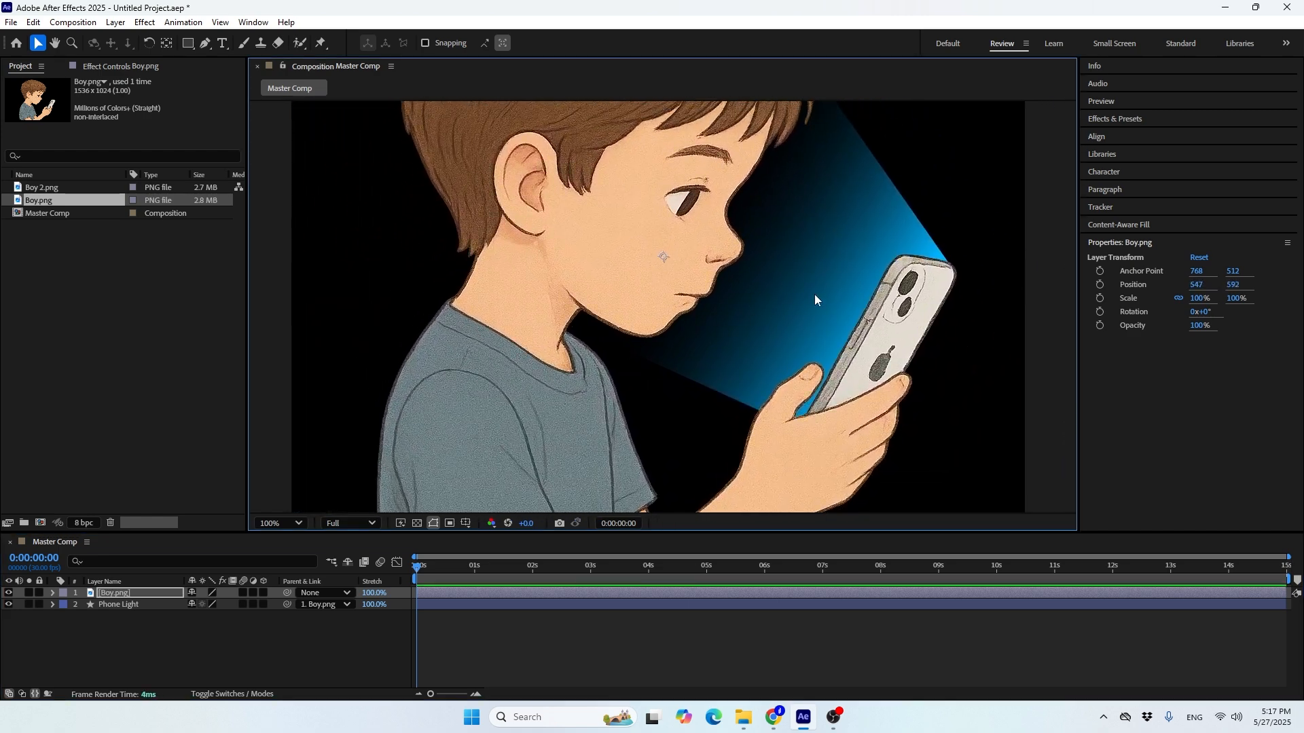
key(ctrl+z)
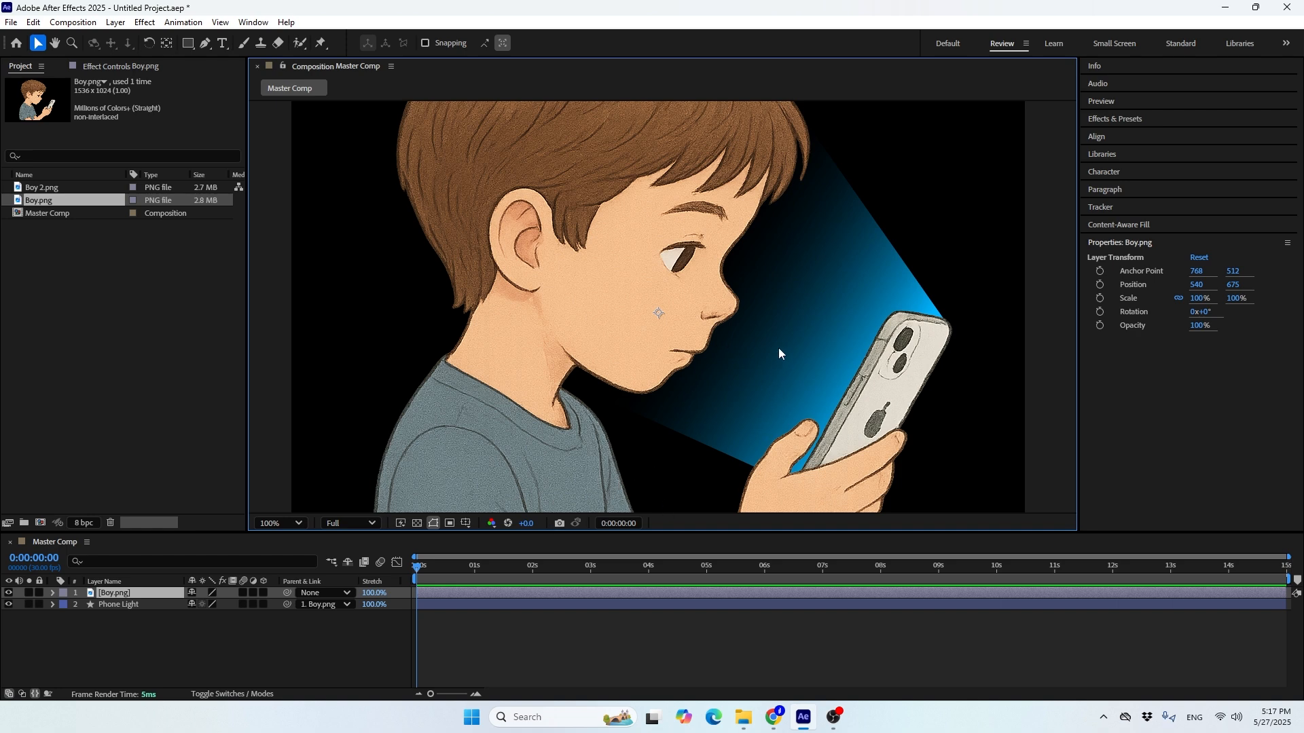
Add the expression wiggle(5,80) to the Phone Light layer's opacity
click(140, 607)
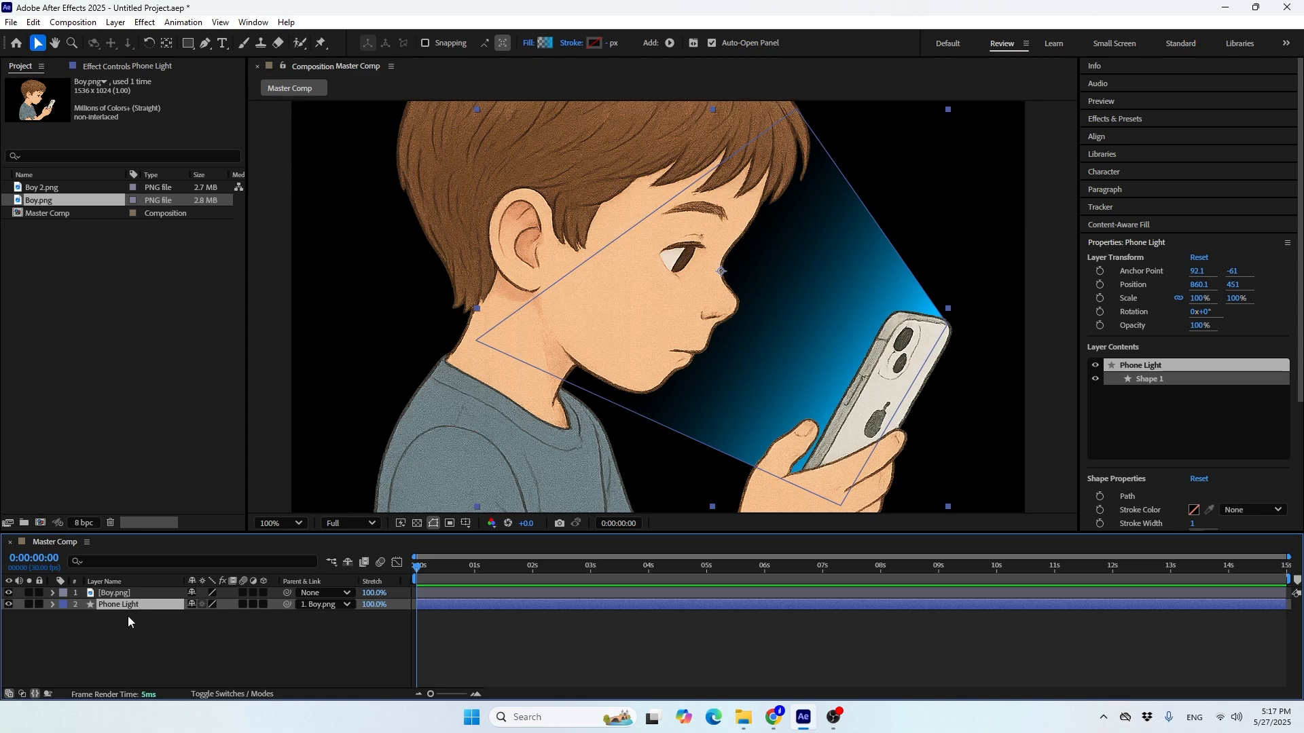
key(t)
key(alt)
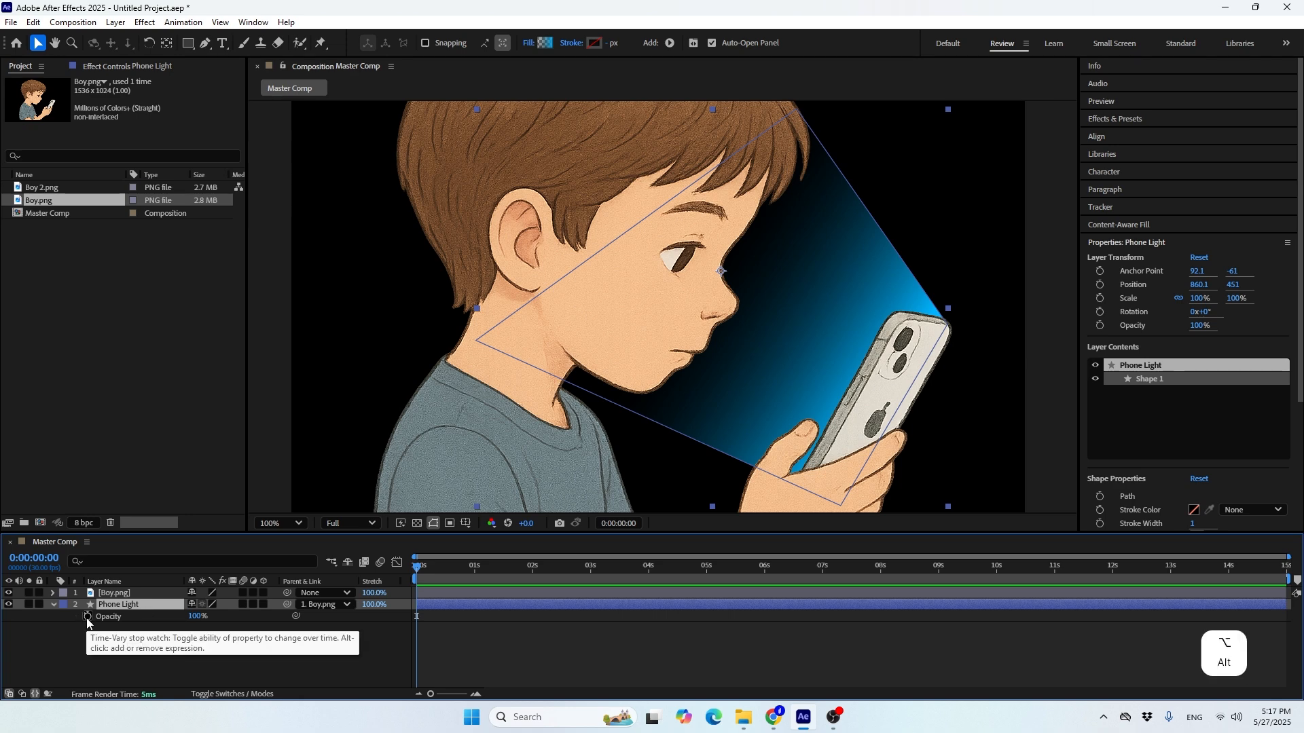
alt+click(87, 617)
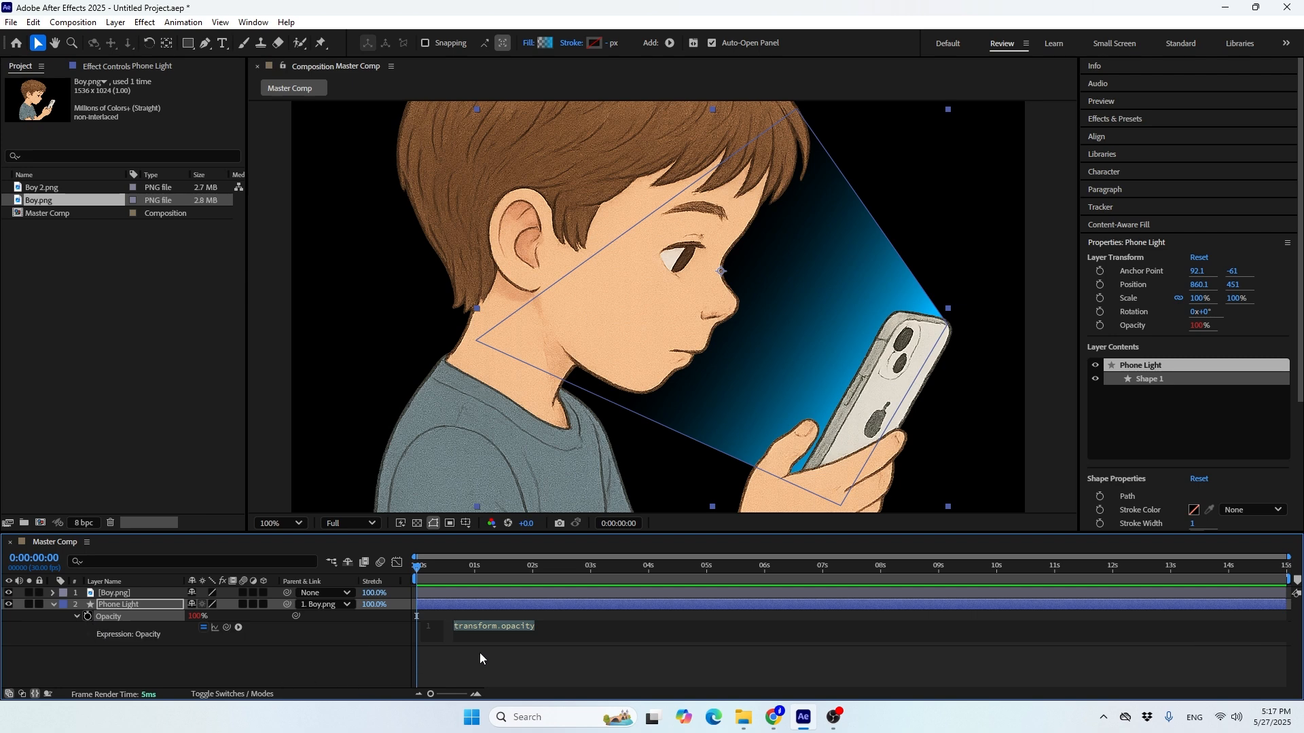
text(wig)
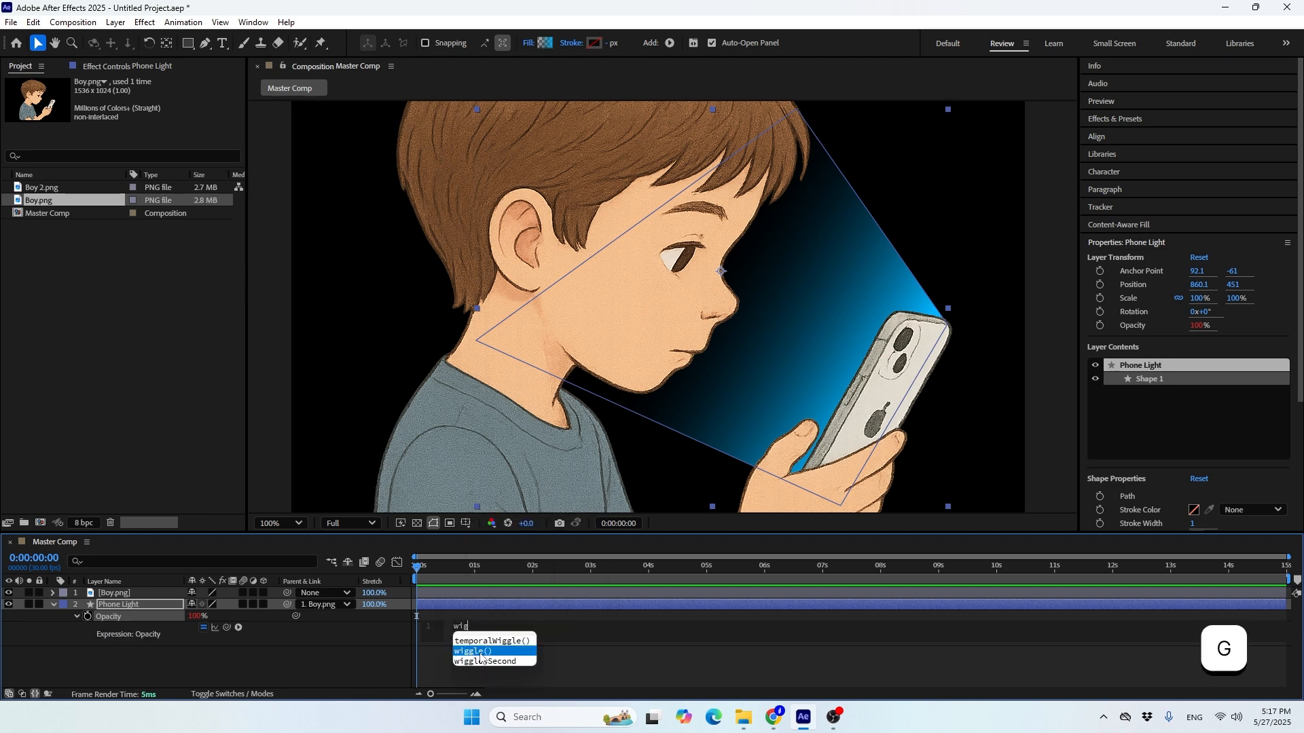
click(479, 653)
text(5,8)
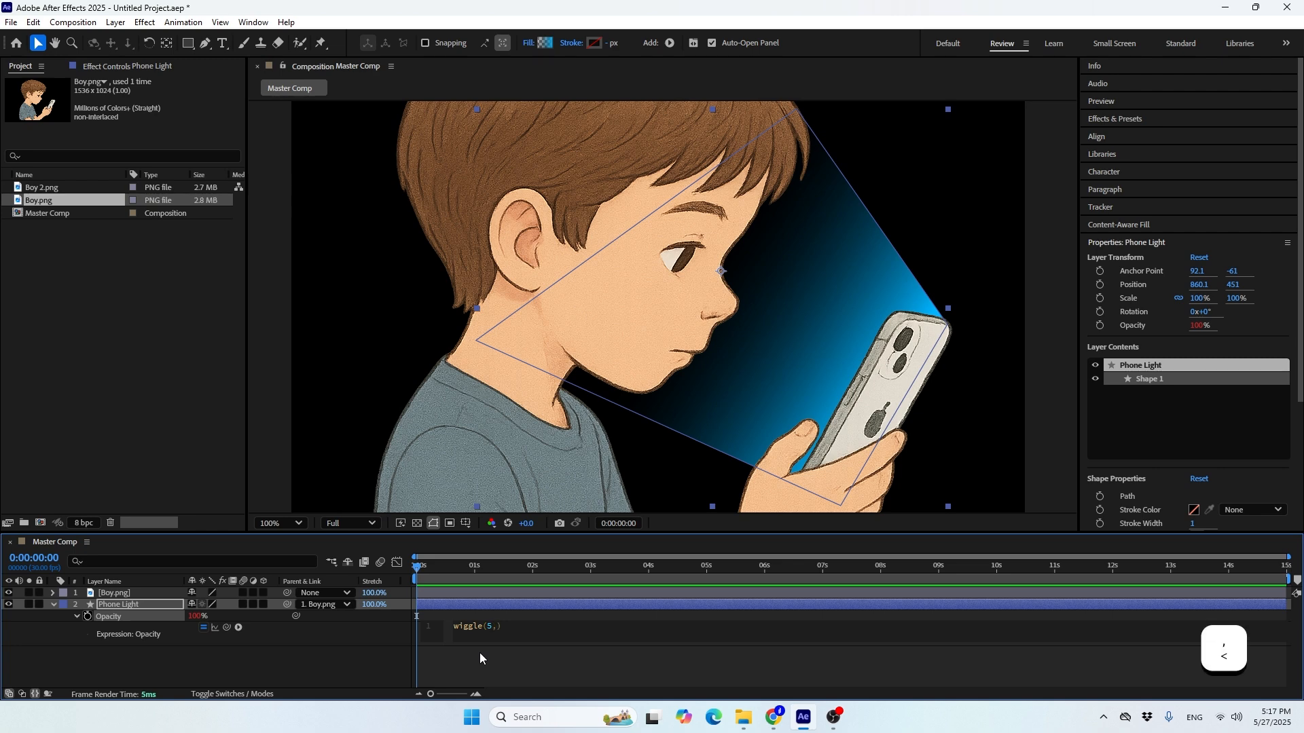
text(0)
click(480, 653)
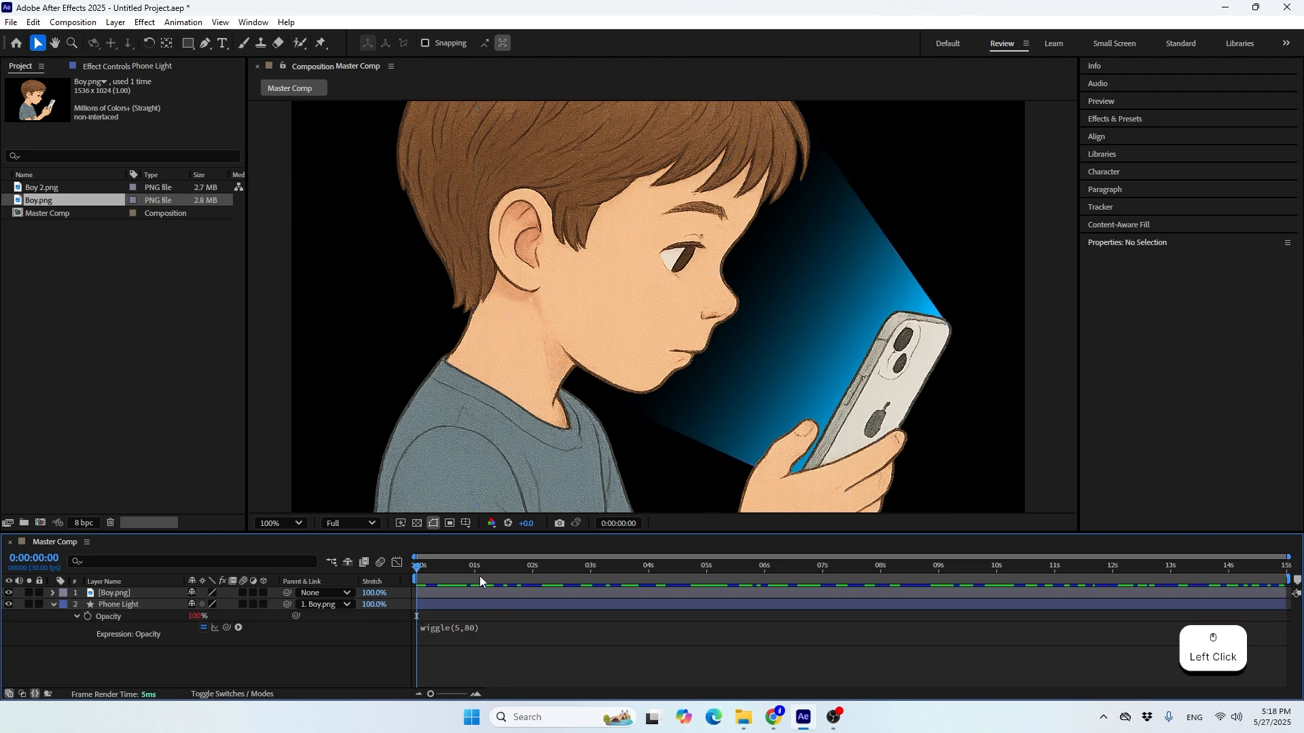
Preview the phone light's flicker from the start of the timeline and collapse the Phone Light layer
drag(474, 569, 410, 575)
key(space)
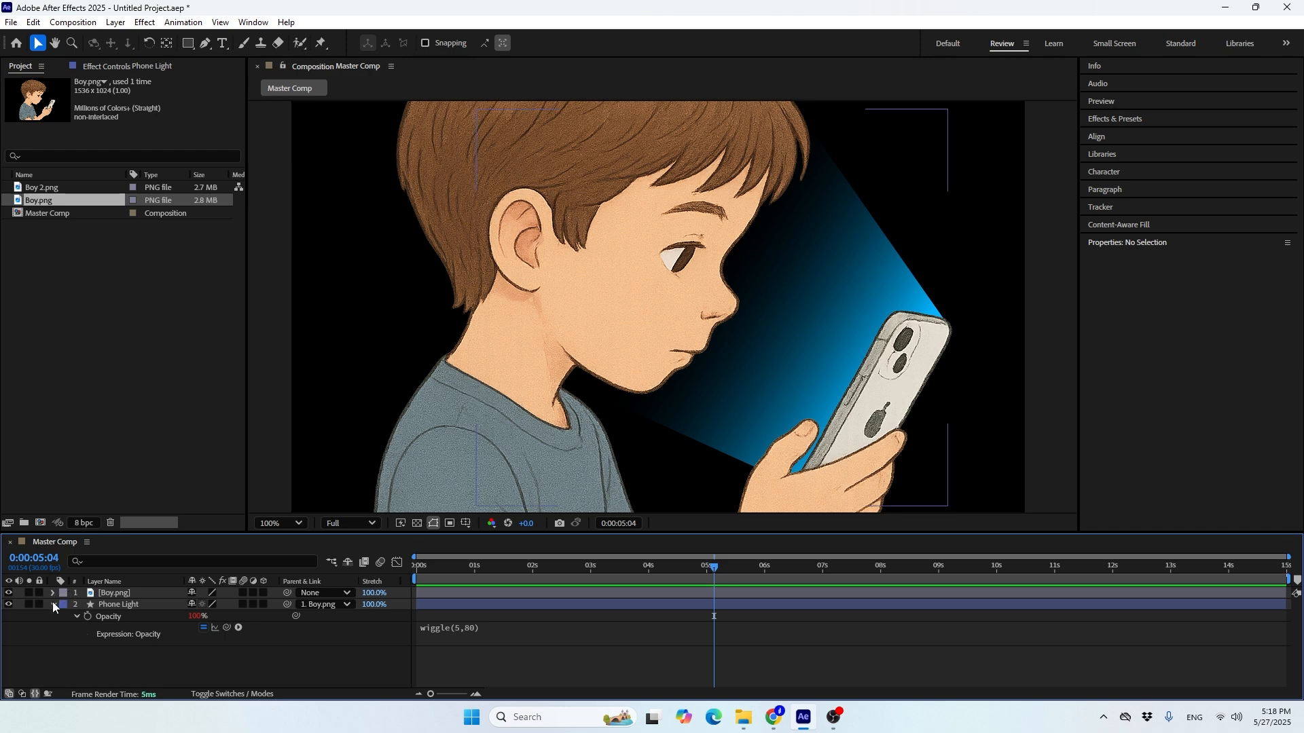
click(53, 603)
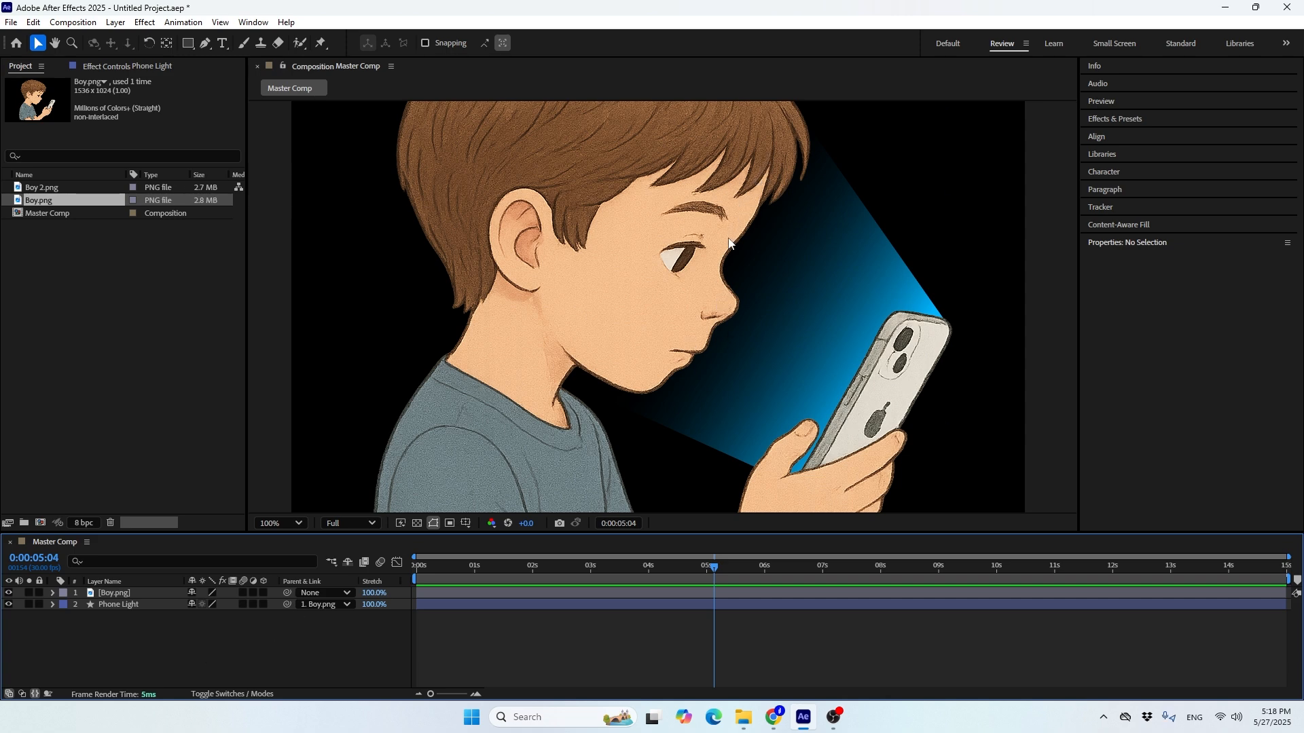
Add an Inner Shadow layer style to the Boy.png layer and set the shadow's opacity to 100%
click(129, 593)
right_click(116, 594)
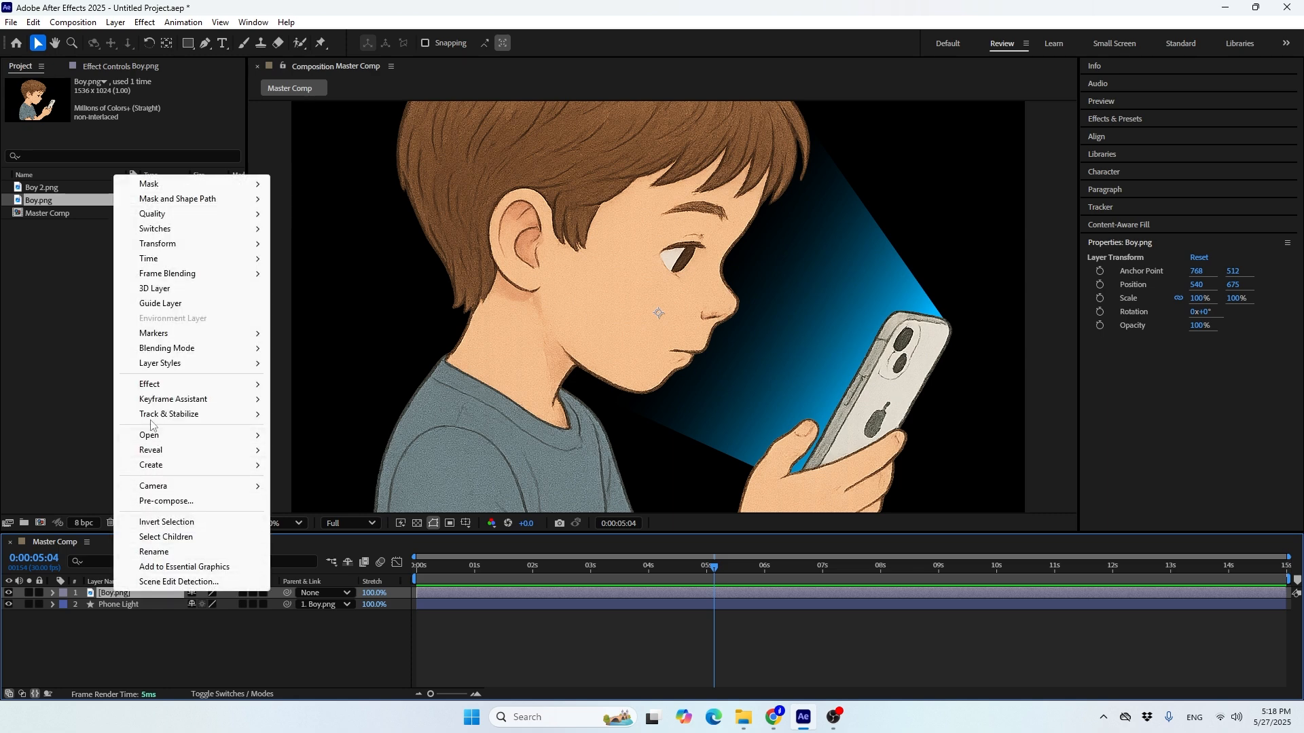
mouse_move(145, 370)
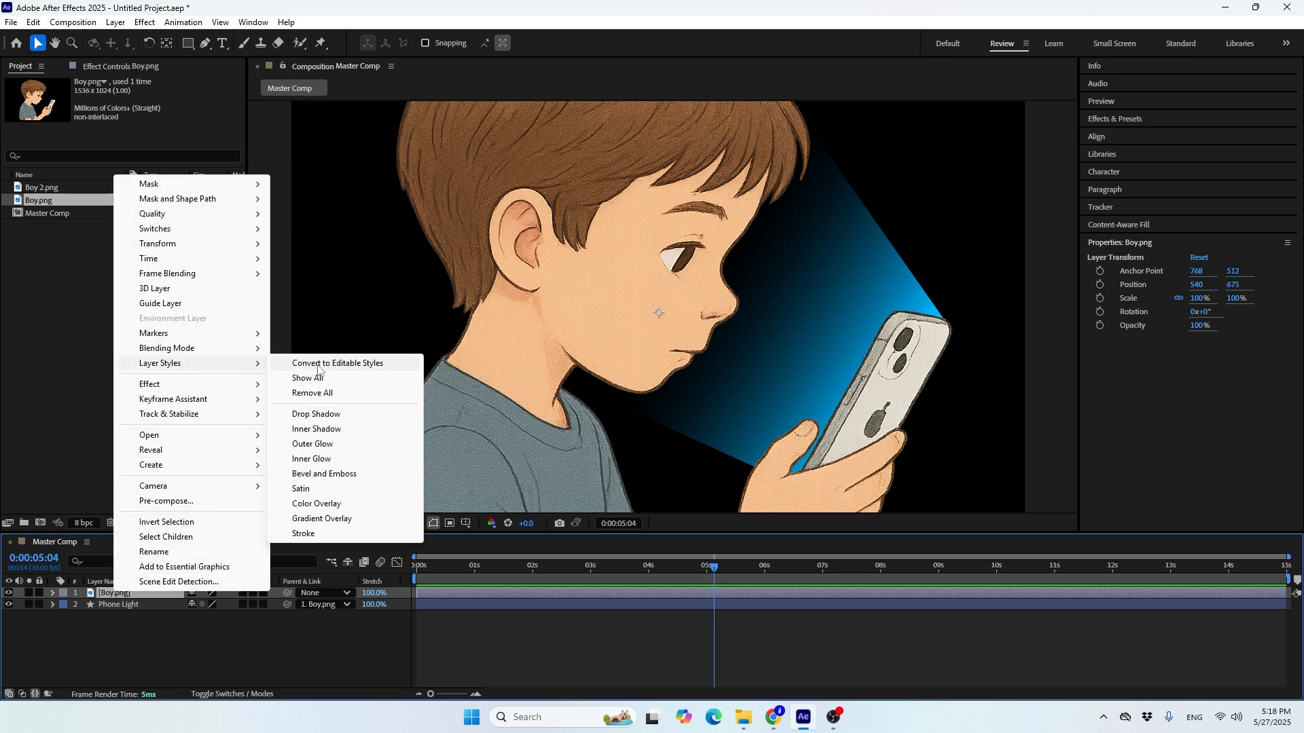
click(327, 430)
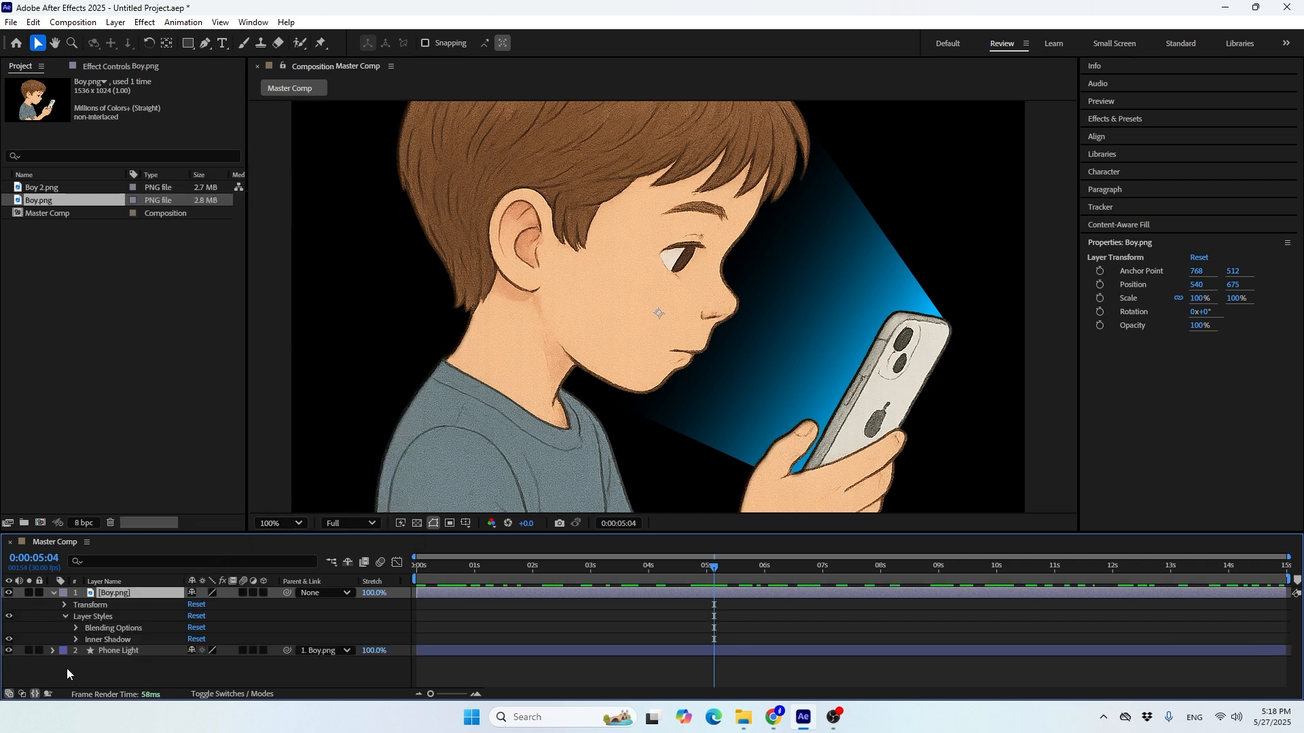
click(75, 639)
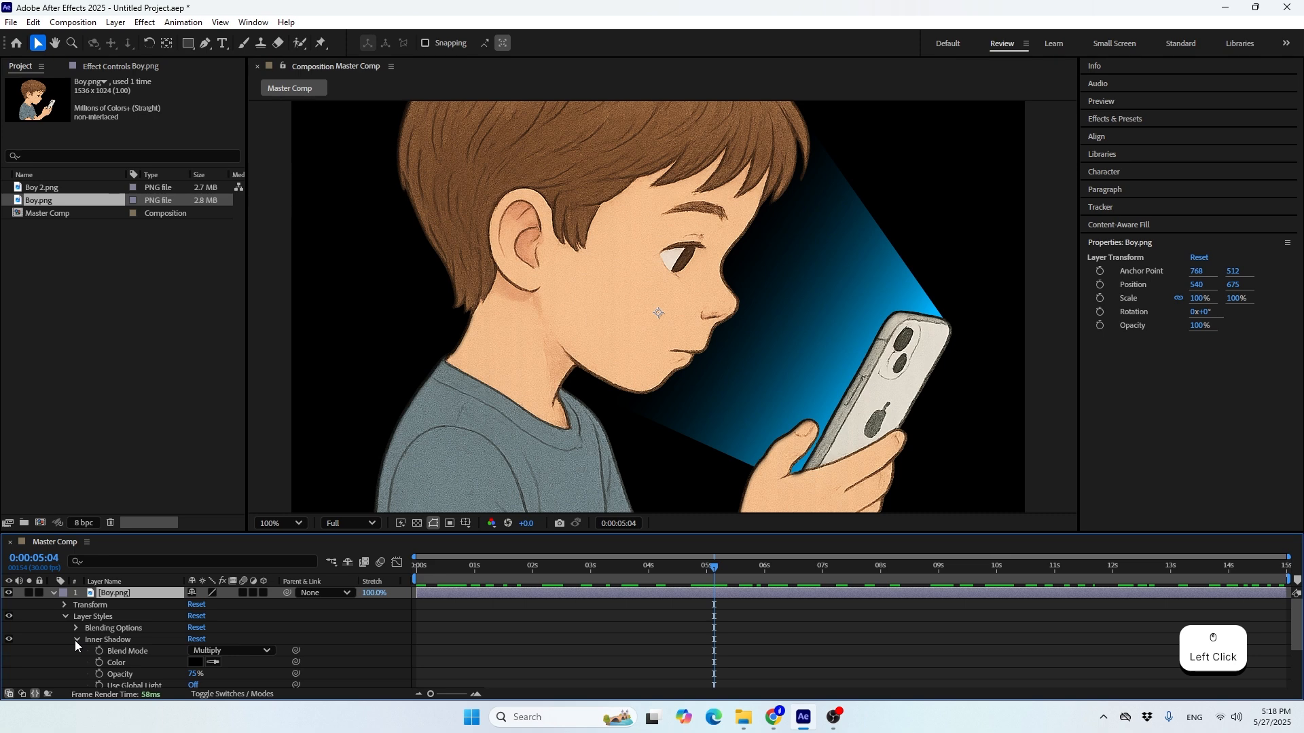
drag(194, 674, 239, 677)
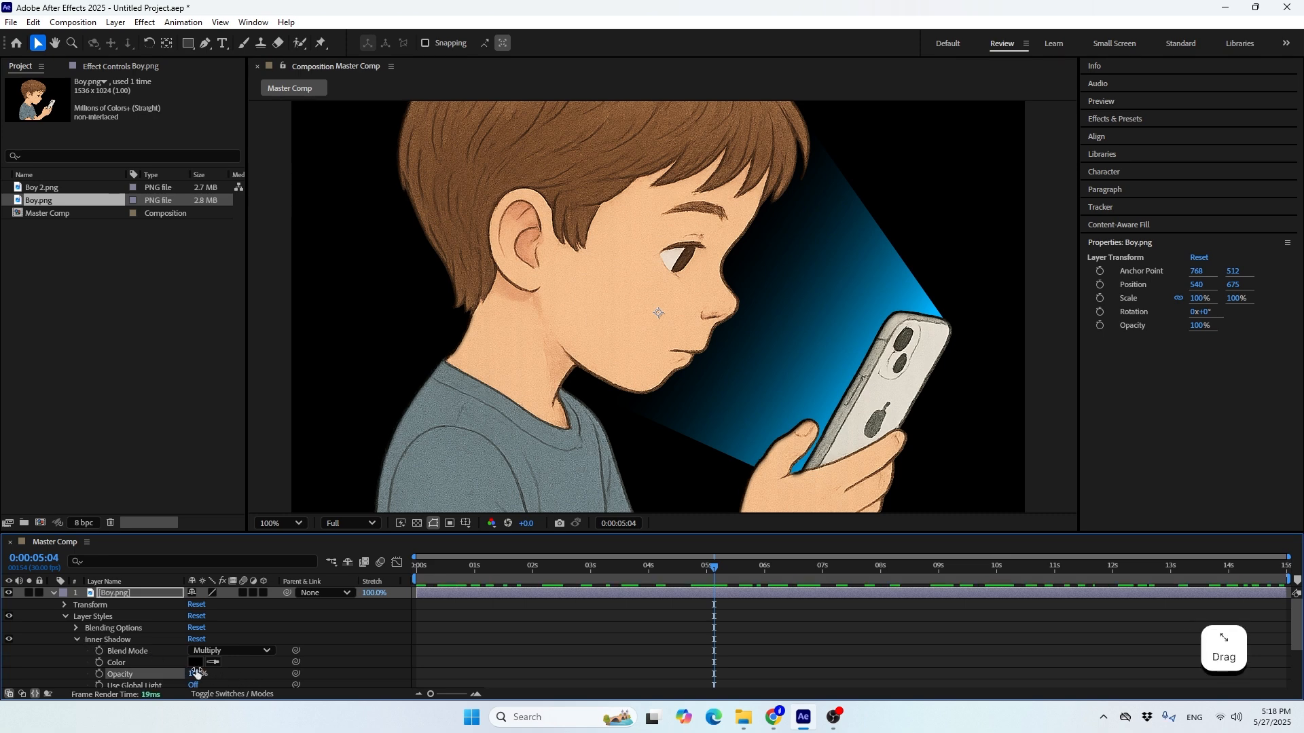
Set the Inner Shadow's color to bright cyan 00E4FF and its blend mode to Screen
click(194, 662)
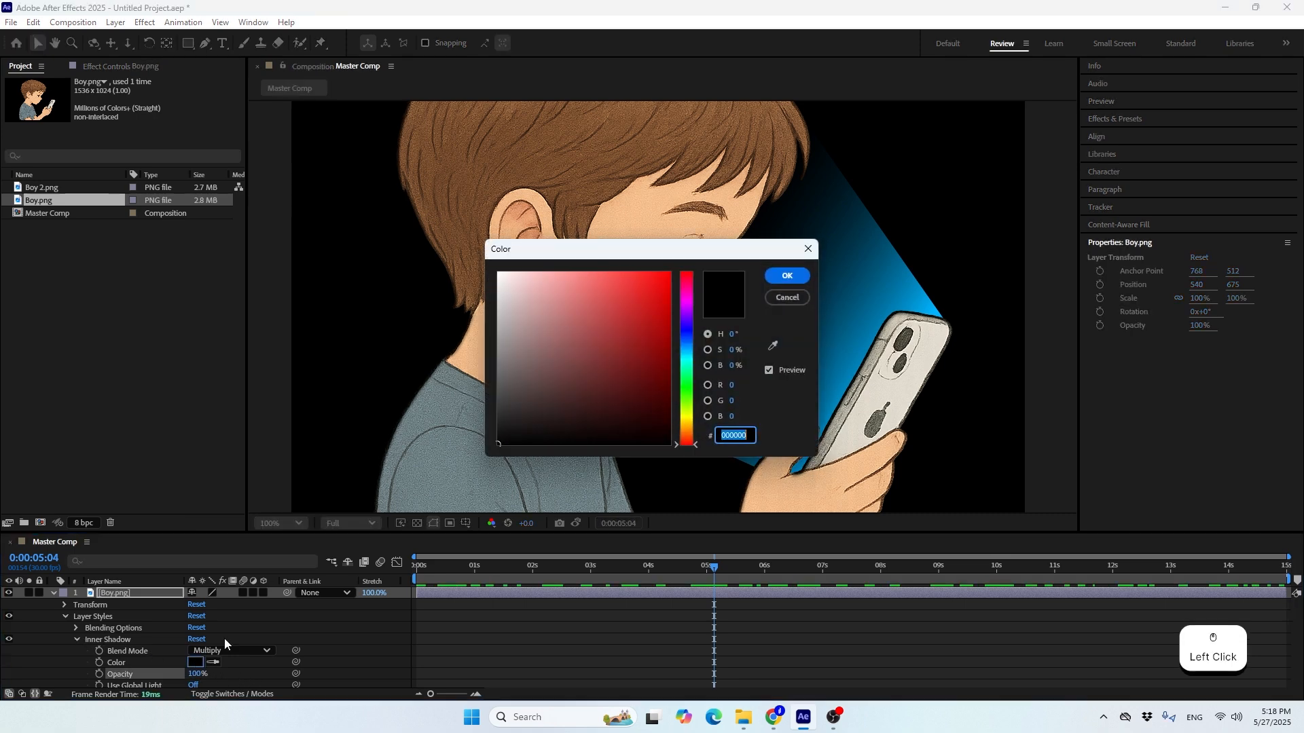
click(686, 355)
drag(611, 326, 820, 132)
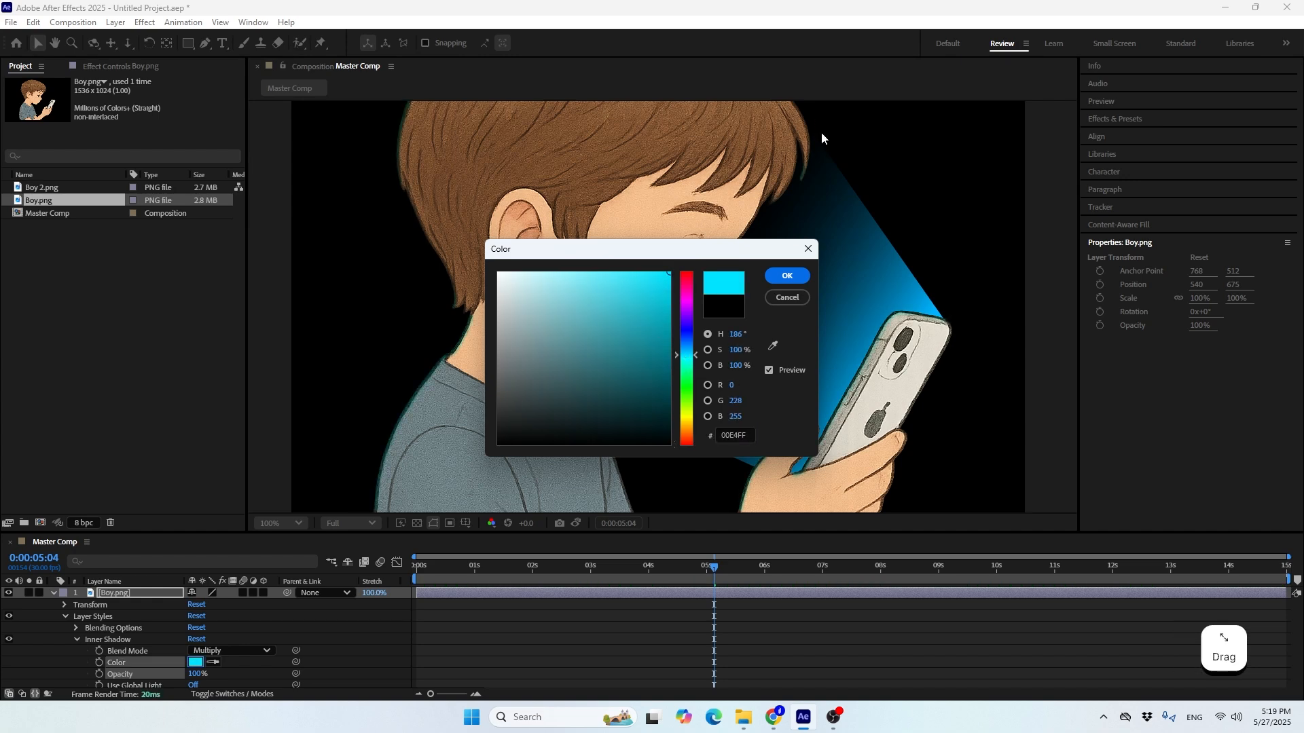
click(787, 275)
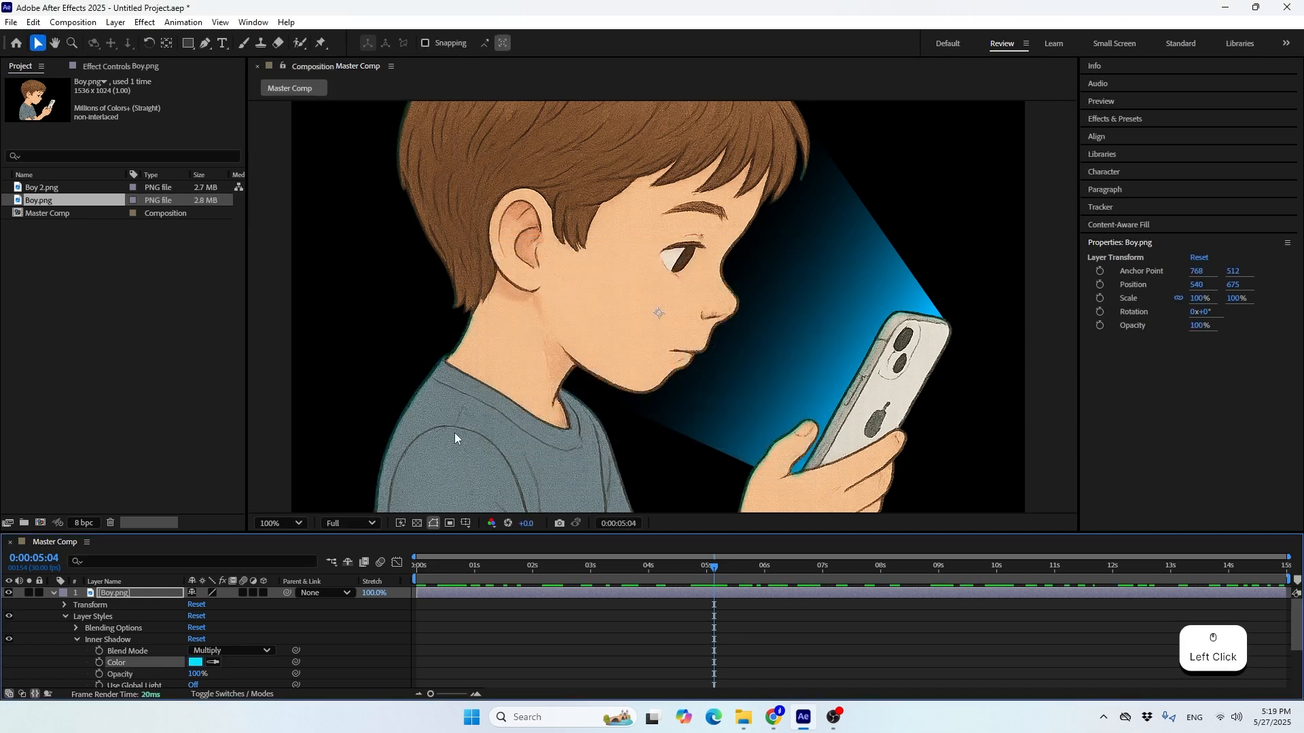
click(203, 650)
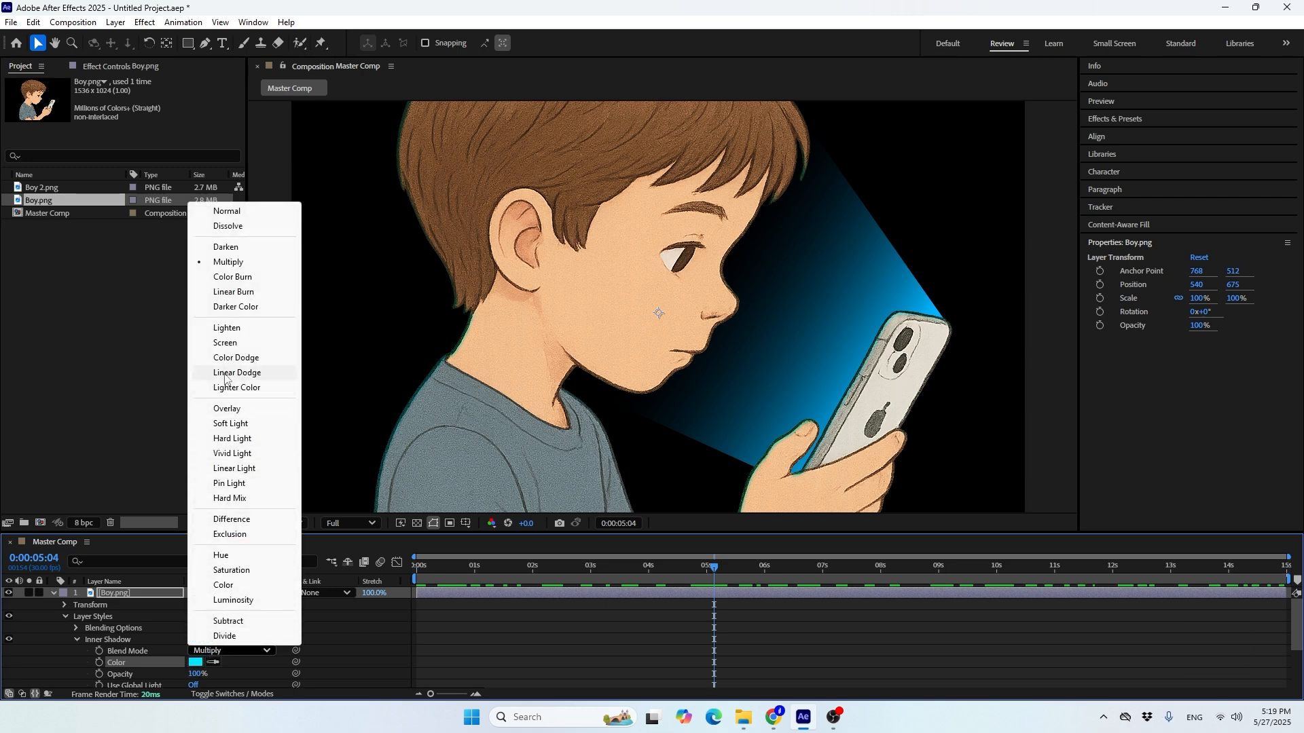
click(226, 343)
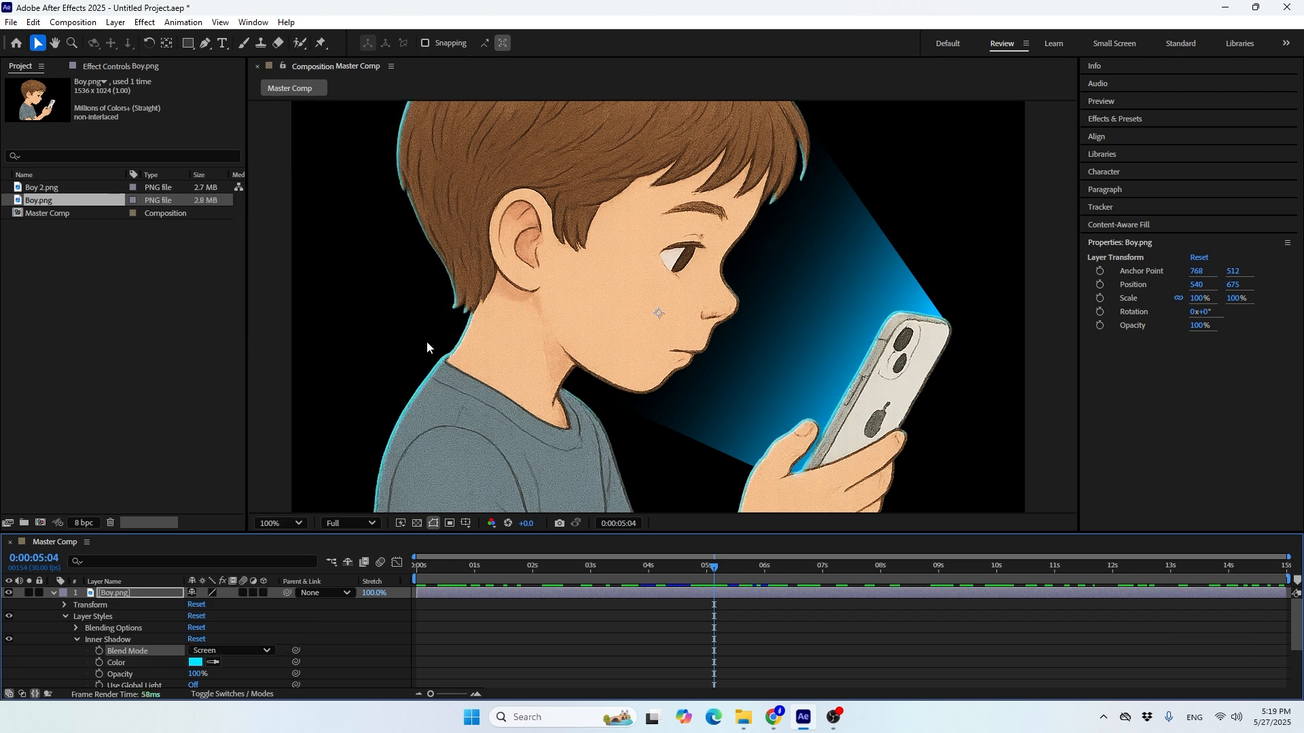
Set the Inner Shadow's angle to 0° so the cyan rim falls on the side facing the phone
scroll(145, 657, down, 1)
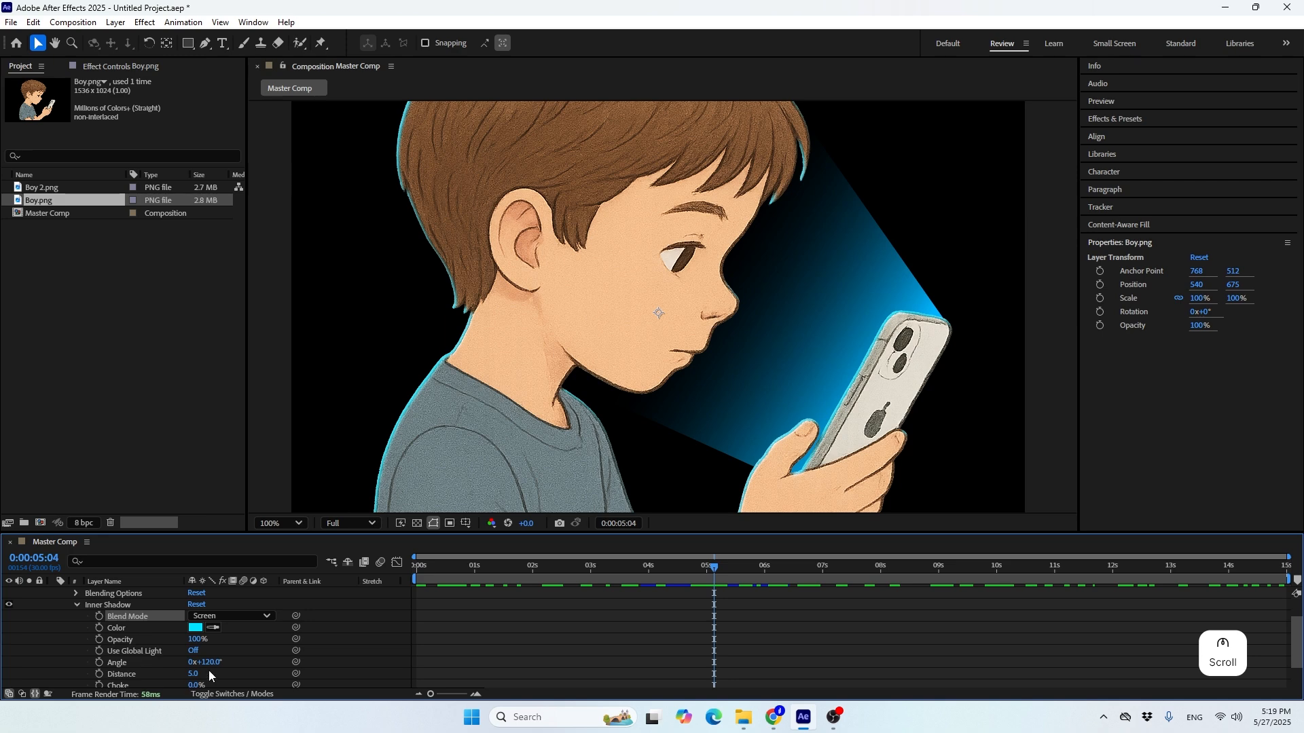
drag(203, 662, 129, 674)
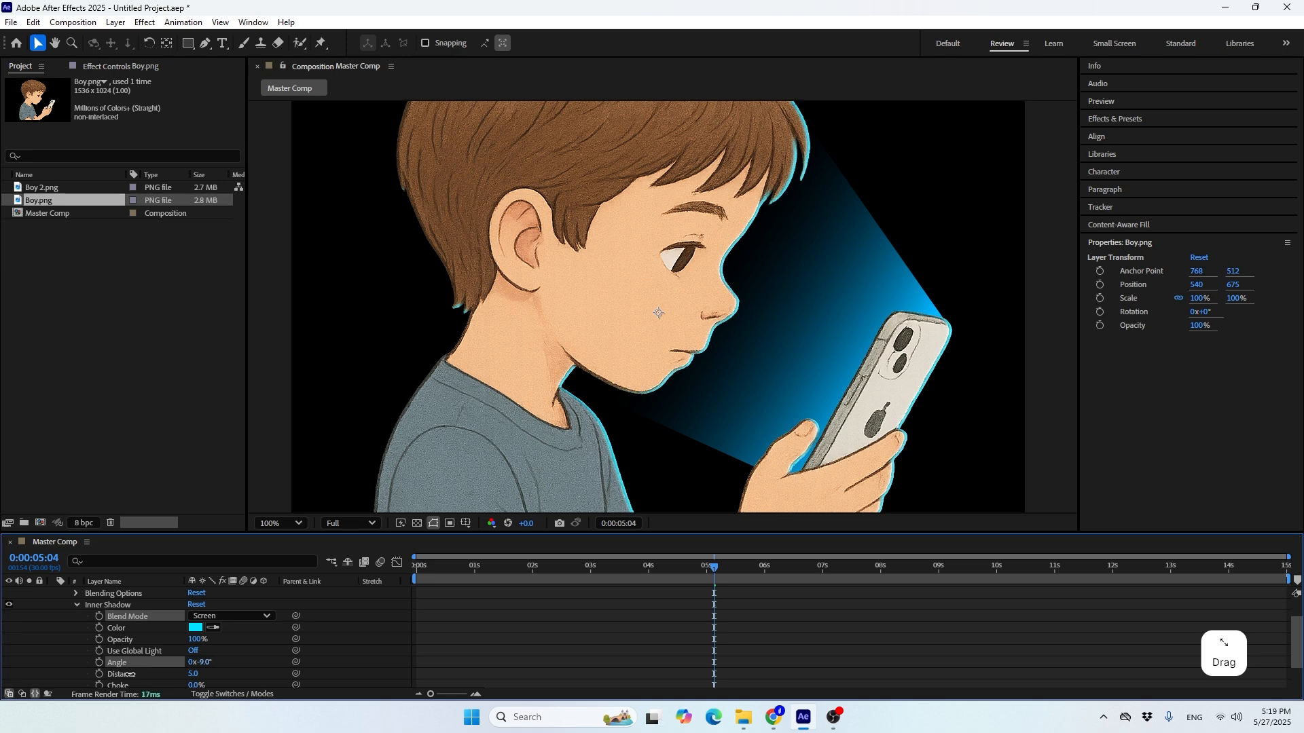
click(203, 663)
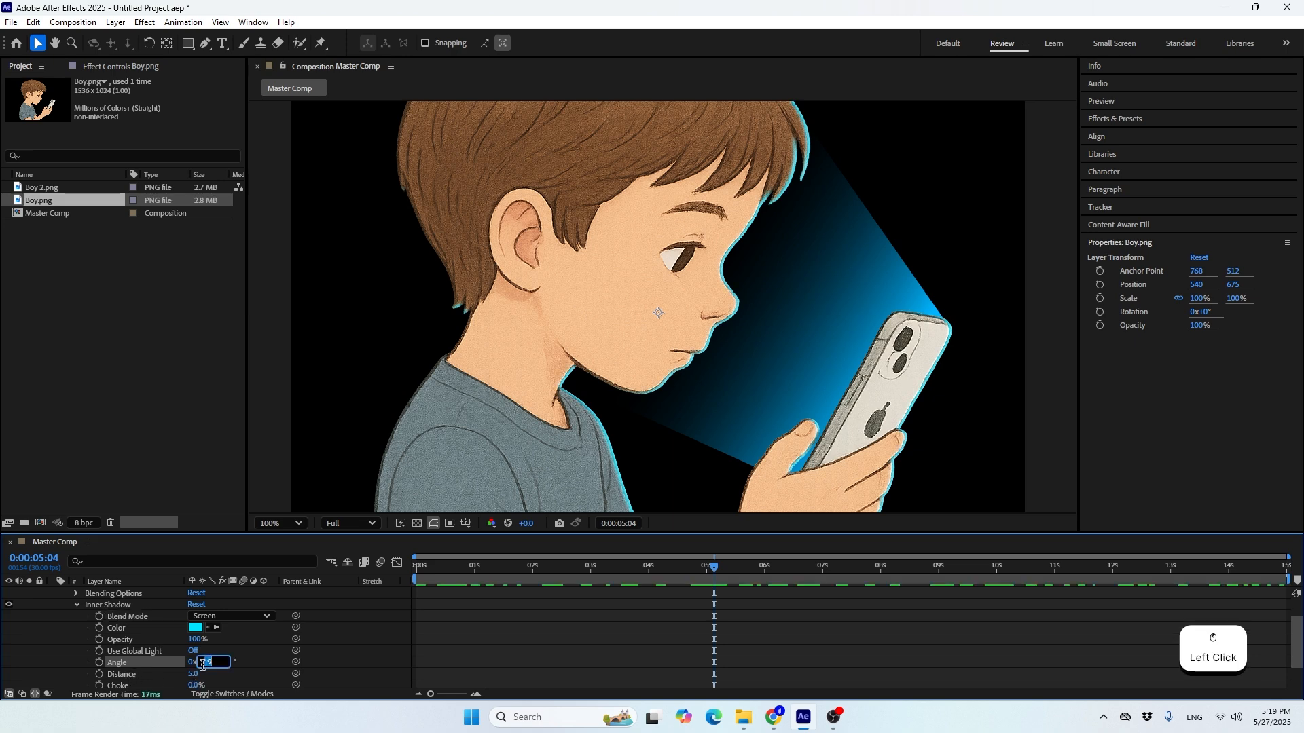
text(0)
key(Return)
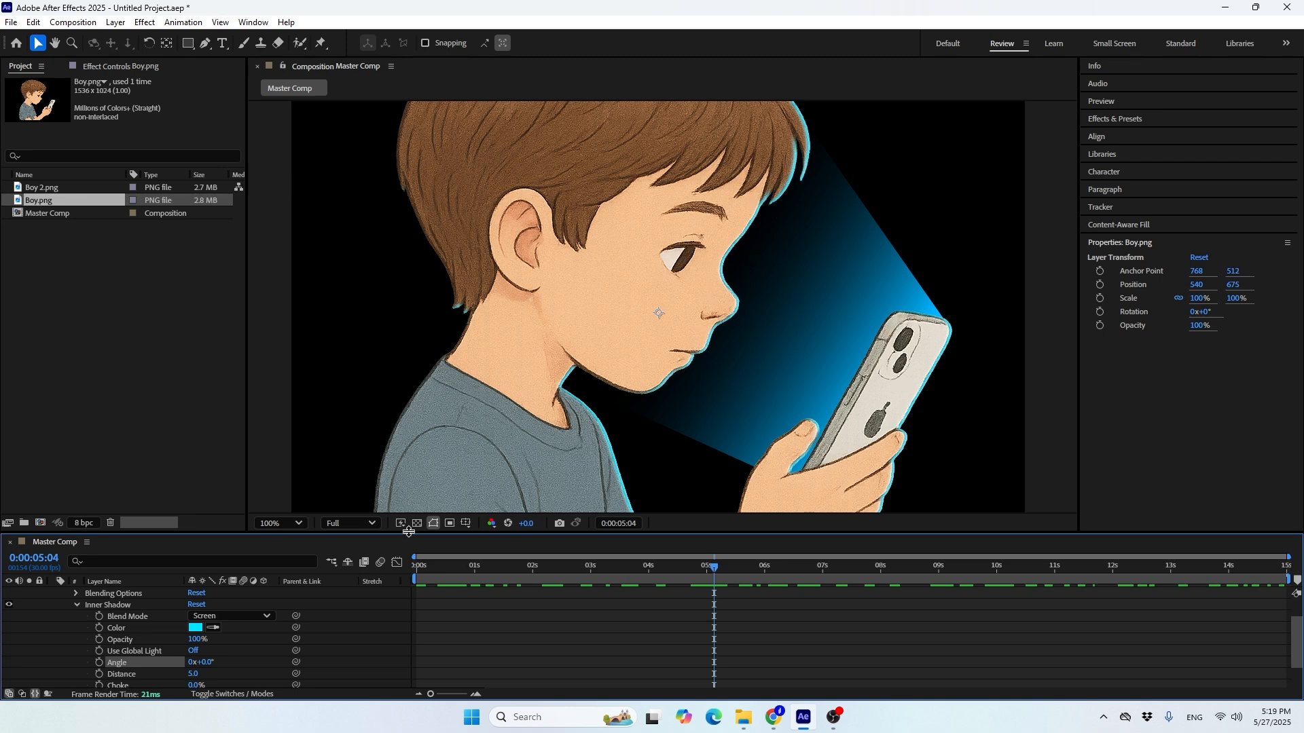
Set the Inner Shadow's distance to 15 and its size to 5
scroll(124, 650, down, 2)
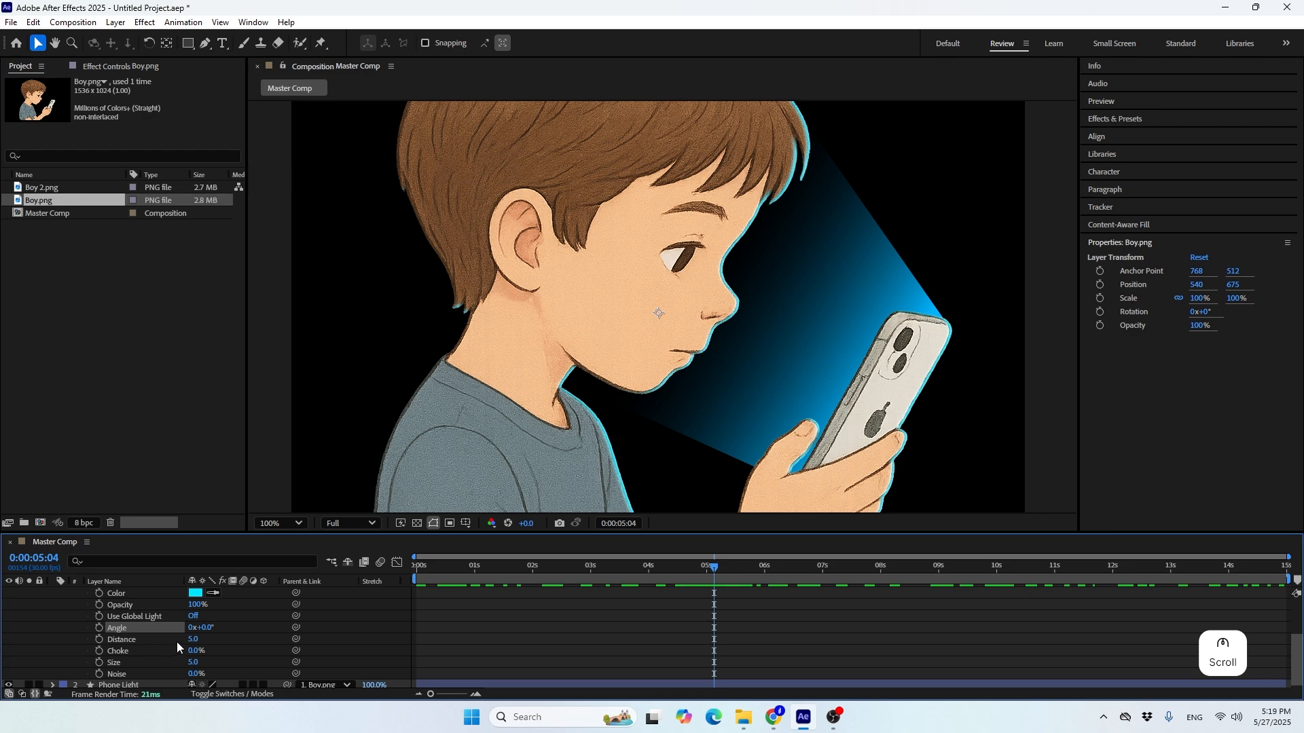
mouse_move(194, 640)
mouse_down()
mouse_move(224, 642)
mouse_move(215, 649)
mouse_up()
click(196, 640)
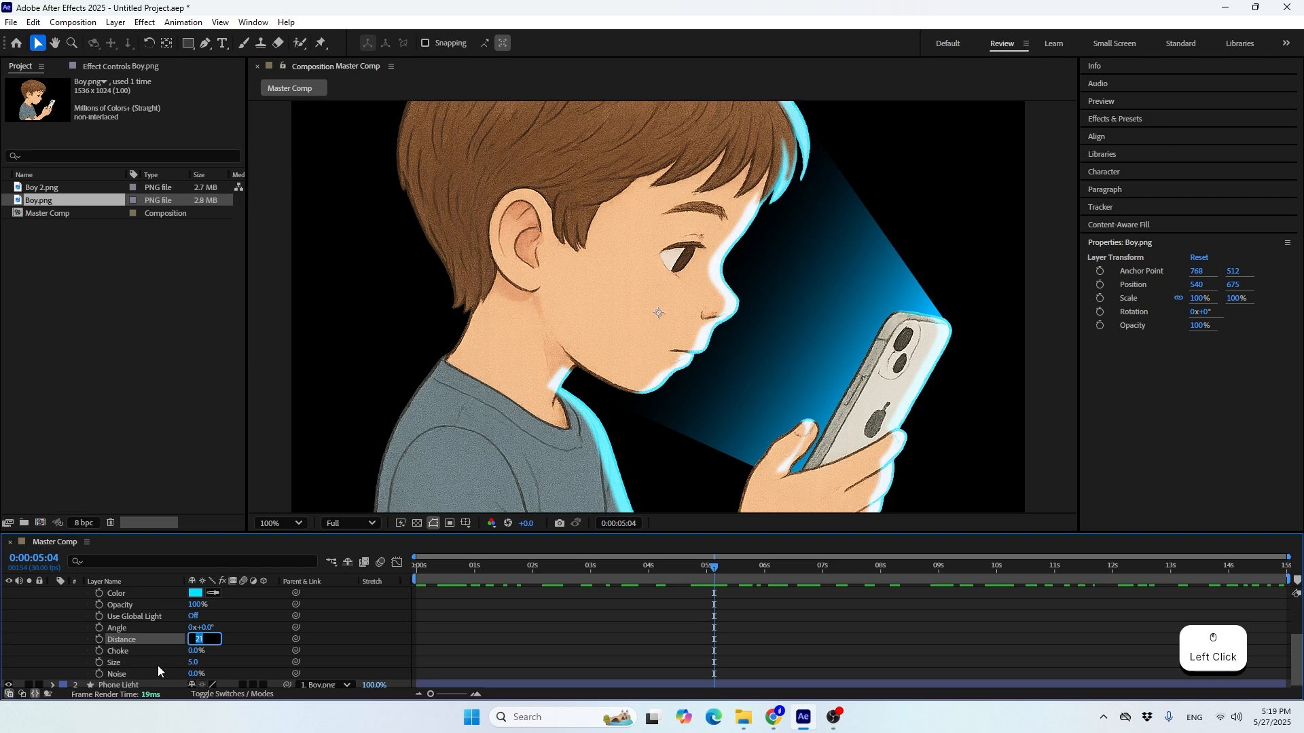
text(15)
key(Return)
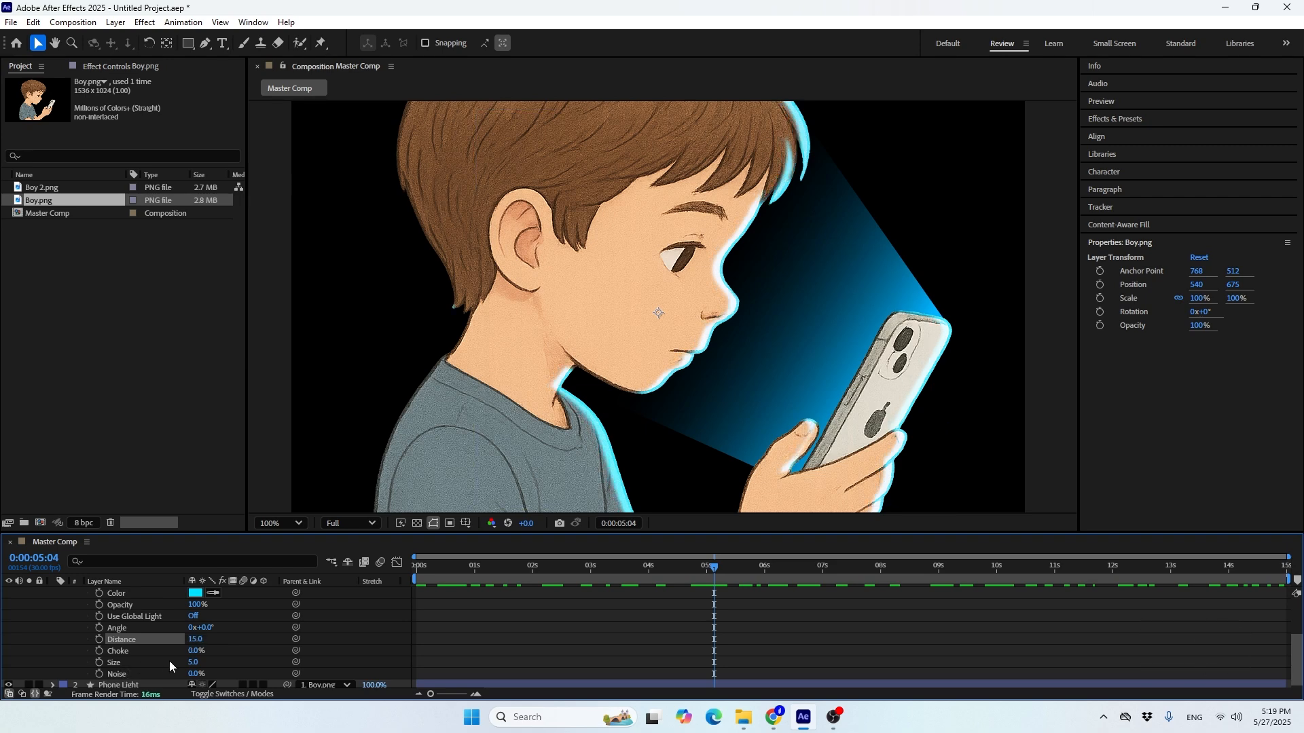
mouse_move(188, 662)
mouse_down()
mouse_move(204, 662)
mouse_move(188, 673)
mouse_up()
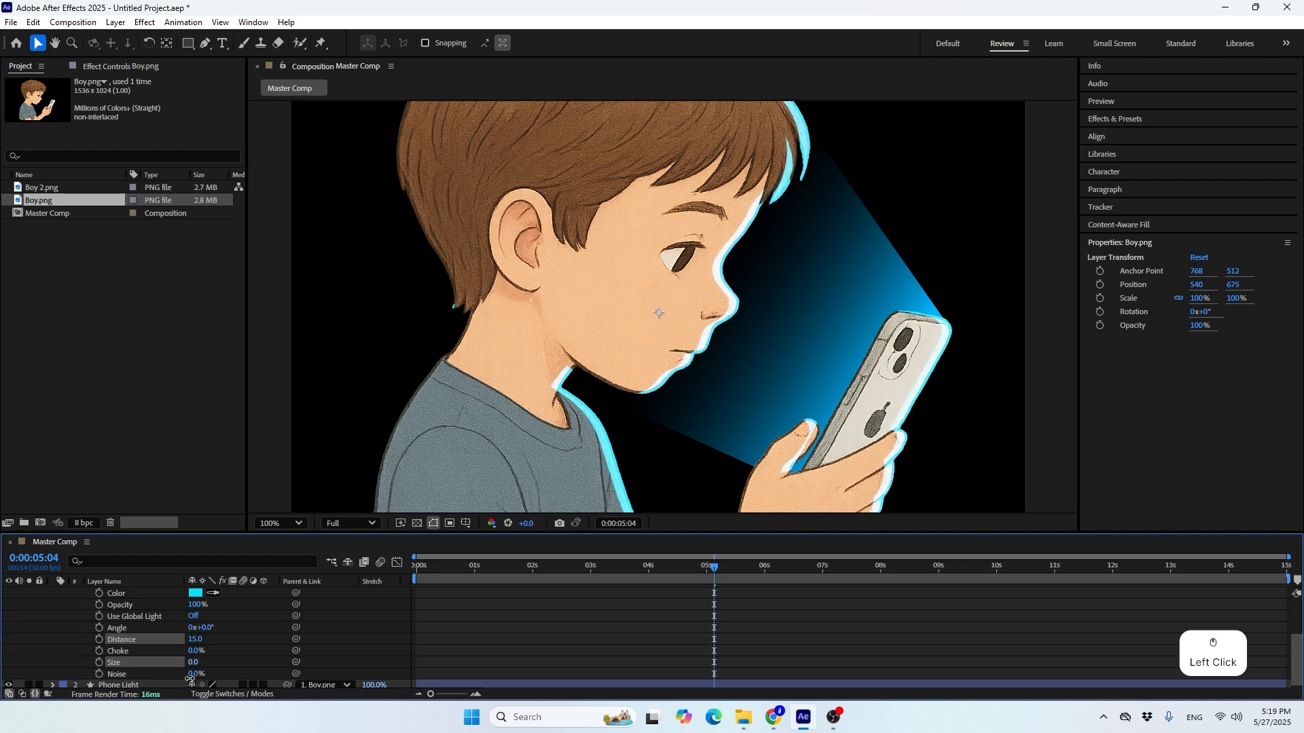
click(192, 662)
text(5)
key(Return)
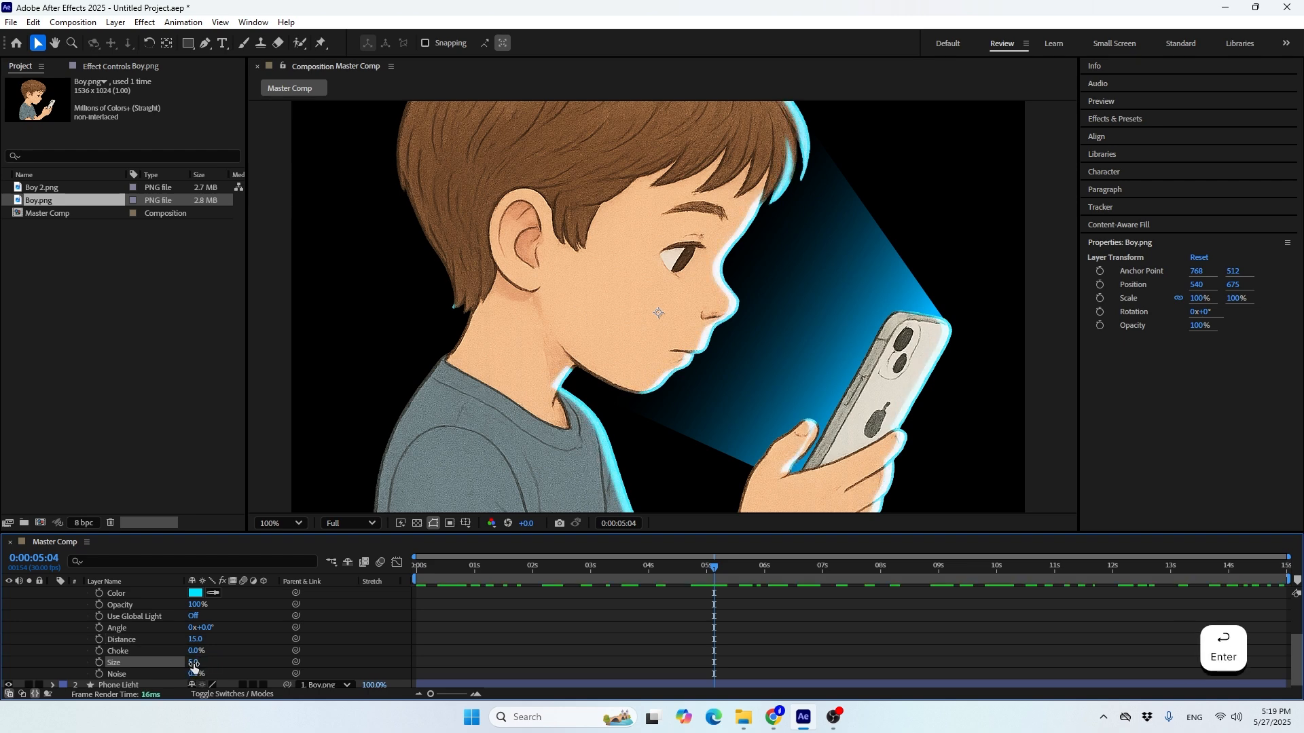
Try different Inner Shadow angles with the whole figure in view, setting the angle to -20° and the distance to 26
scroll(629, 315, down, 2)
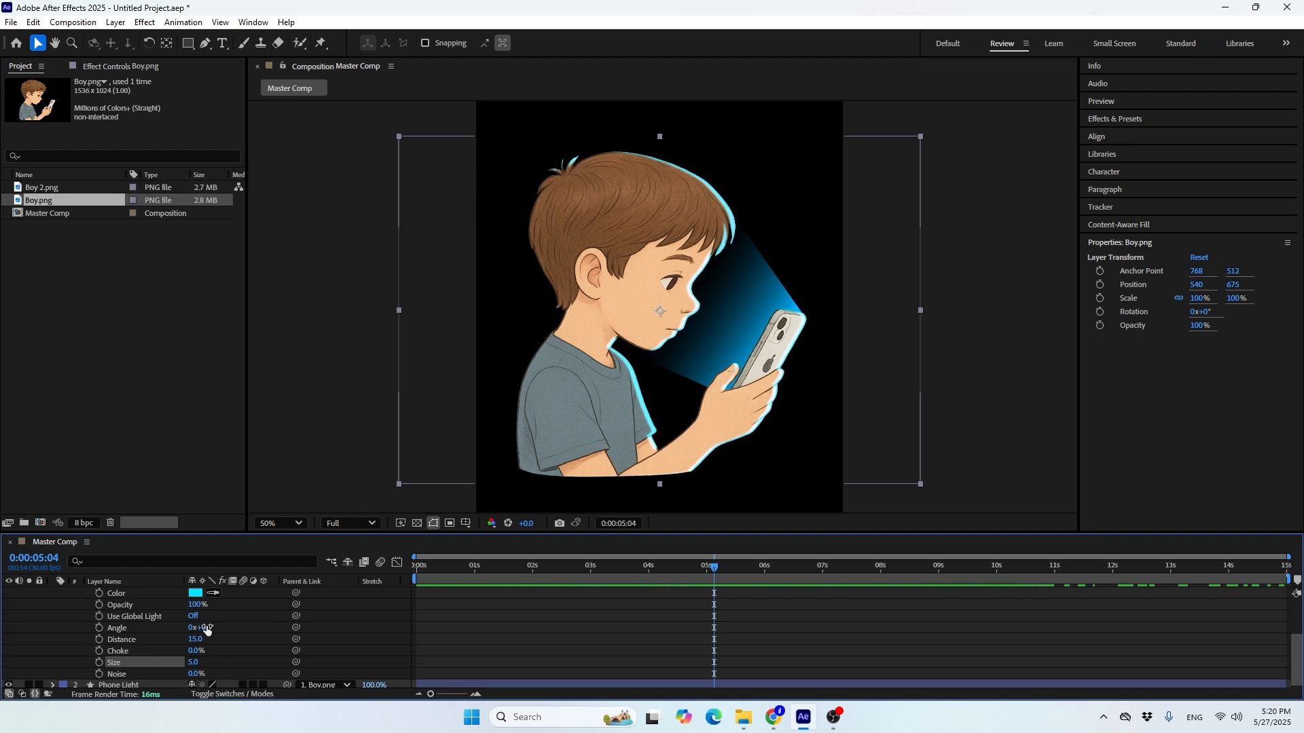
drag(209, 628, 196, 631)
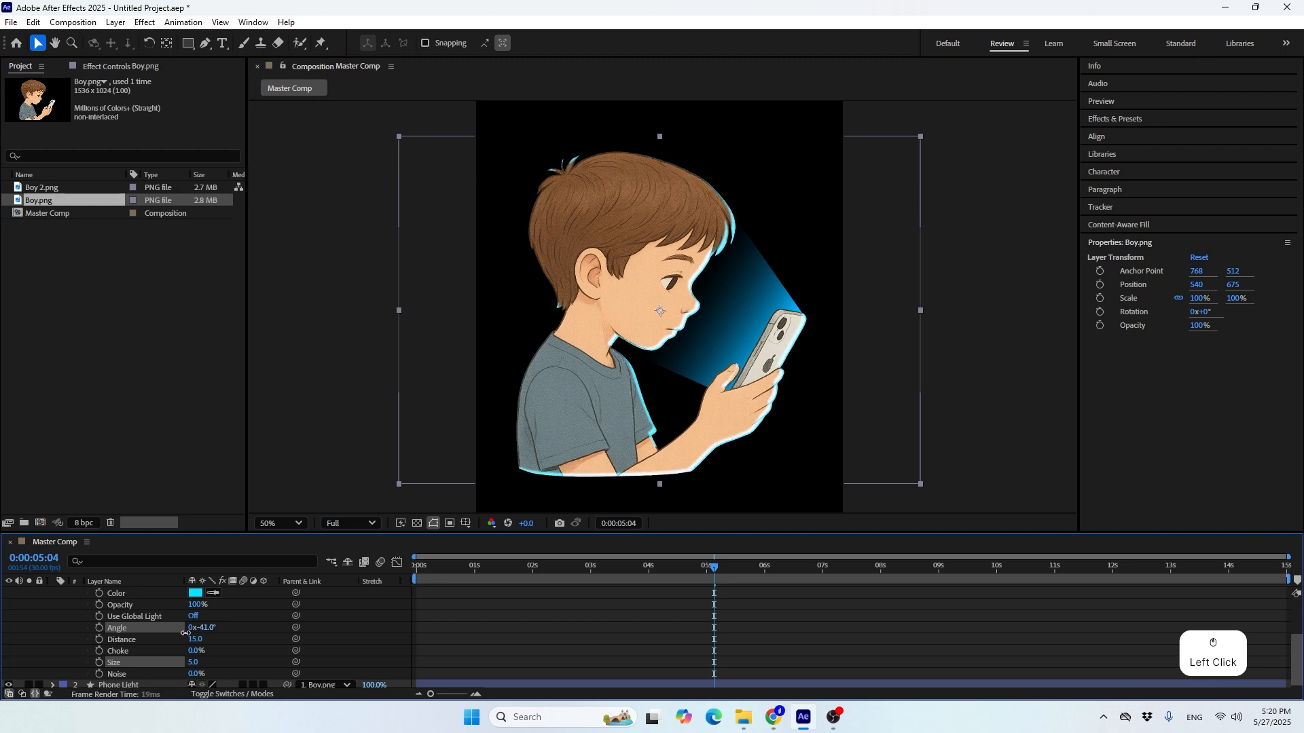
mouse_move(205, 639)
mouse_down()
mouse_move(191, 641)
mouse_move(219, 643)
mouse_move(196, 630)
mouse_move(207, 629)
mouse_up()
click(210, 627)
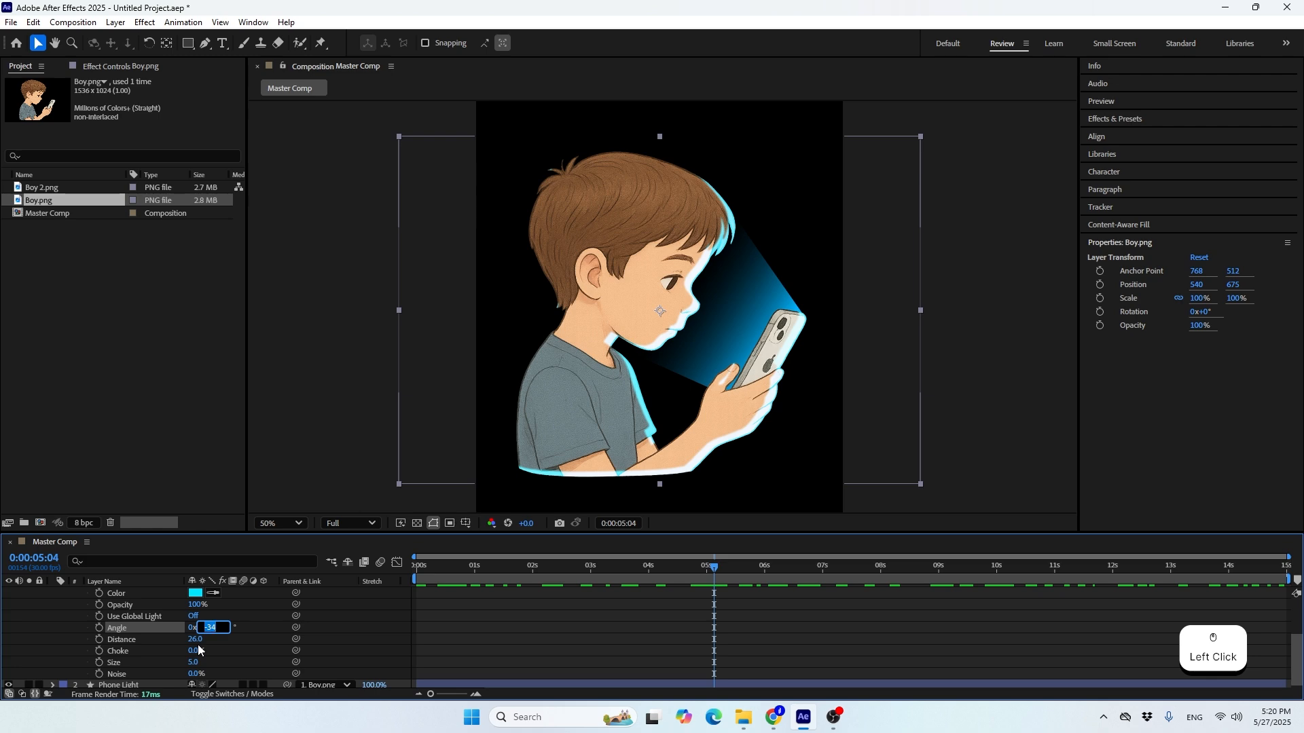
text(-20)
key(Return)
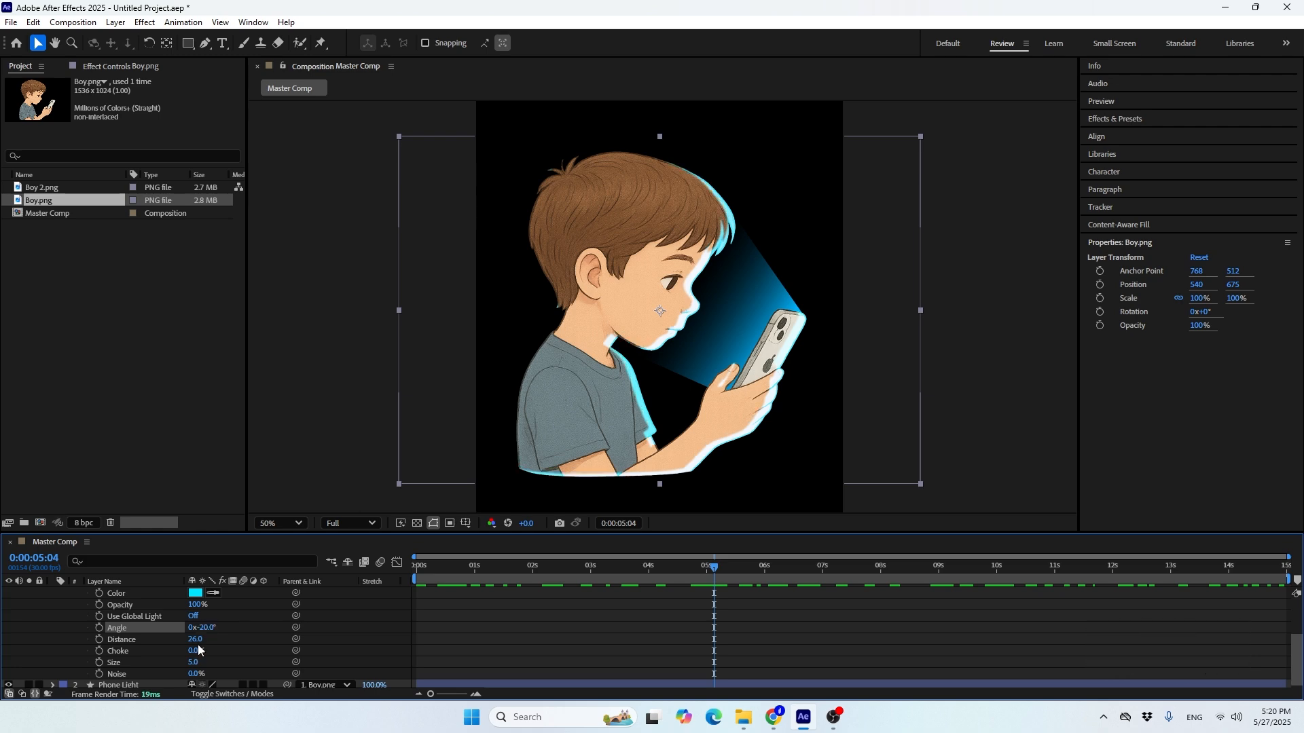
Set the Inner Shadow's size to 15 and distance to 25, and check the rim light at 0:00:02:10
drag(194, 662, 203, 662)
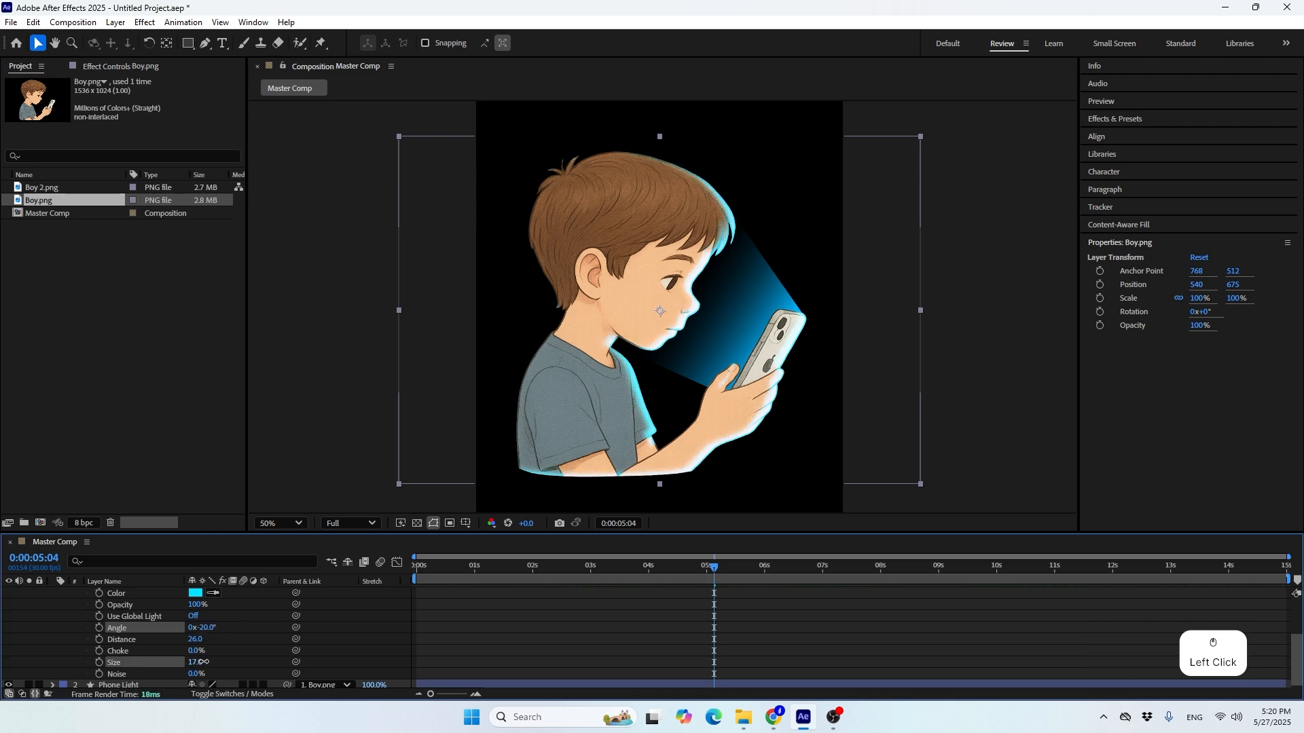
click(203, 661)
text(15)
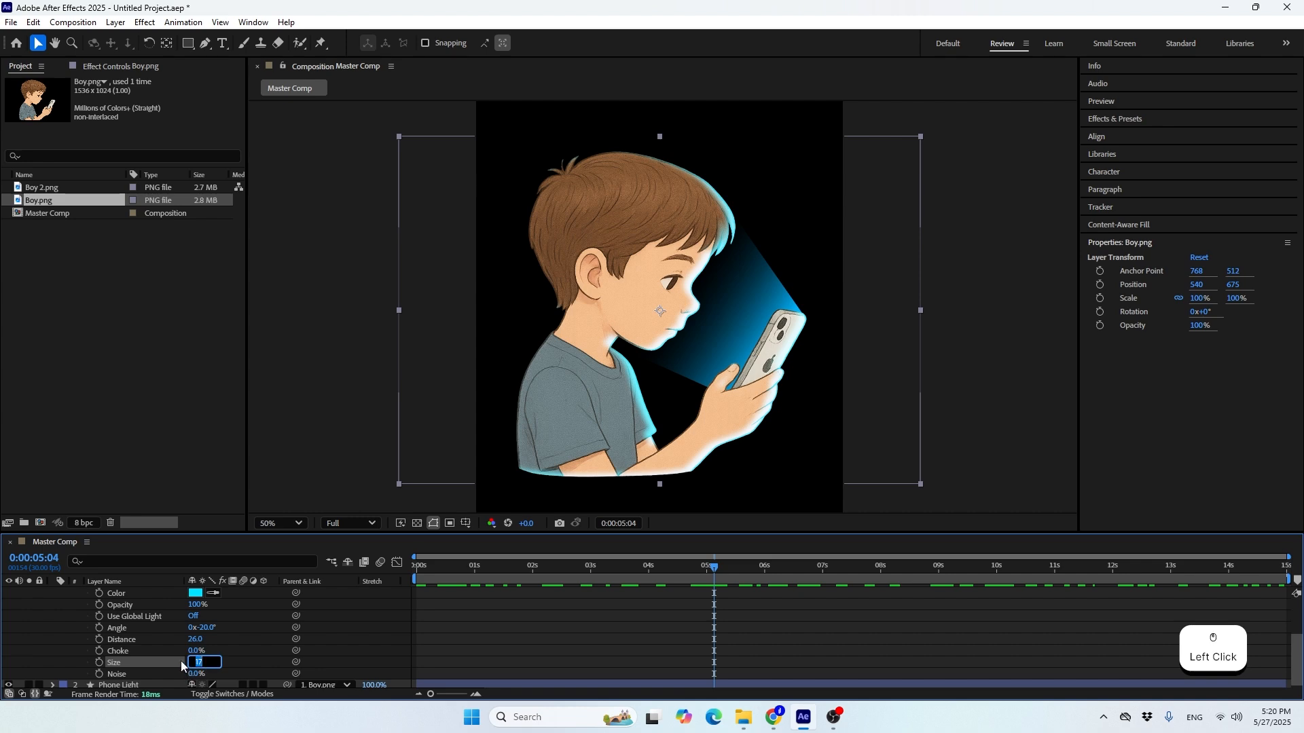
key(Return)
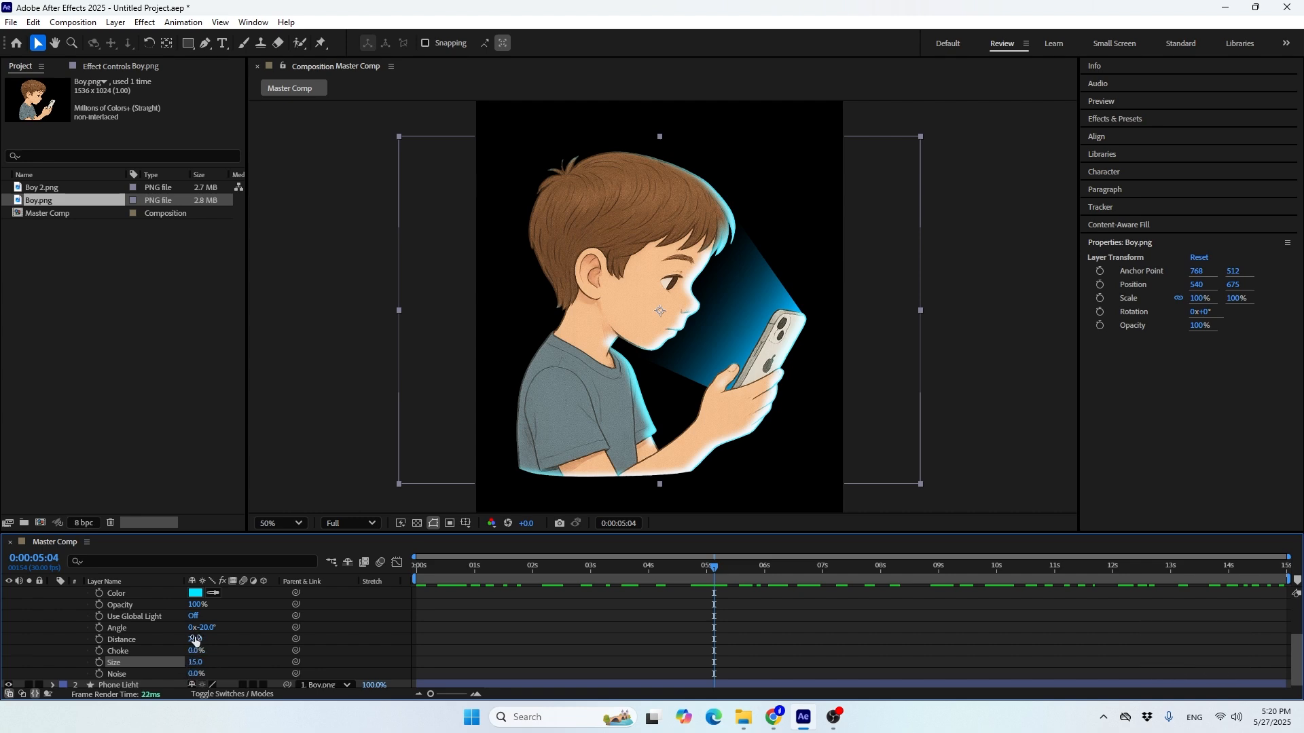
click(193, 640)
text(0)
key(Return)
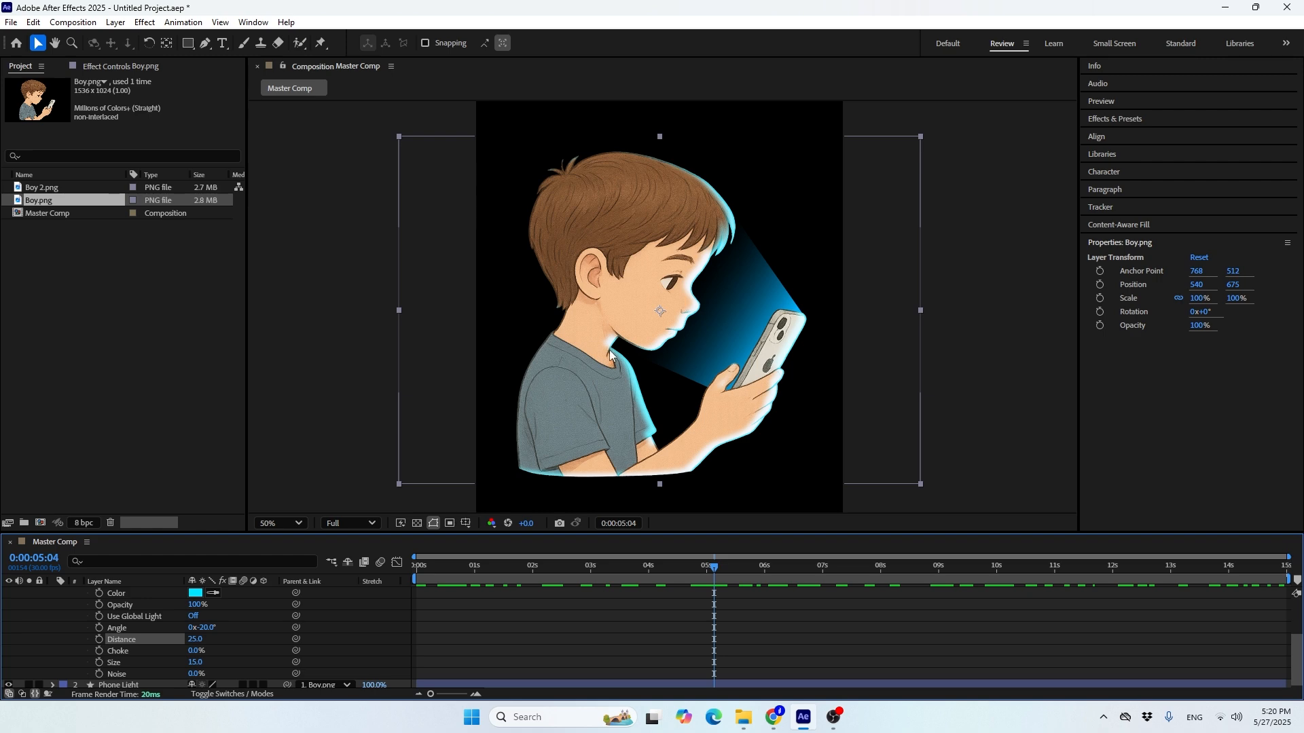
scroll(629, 340, up, 2)
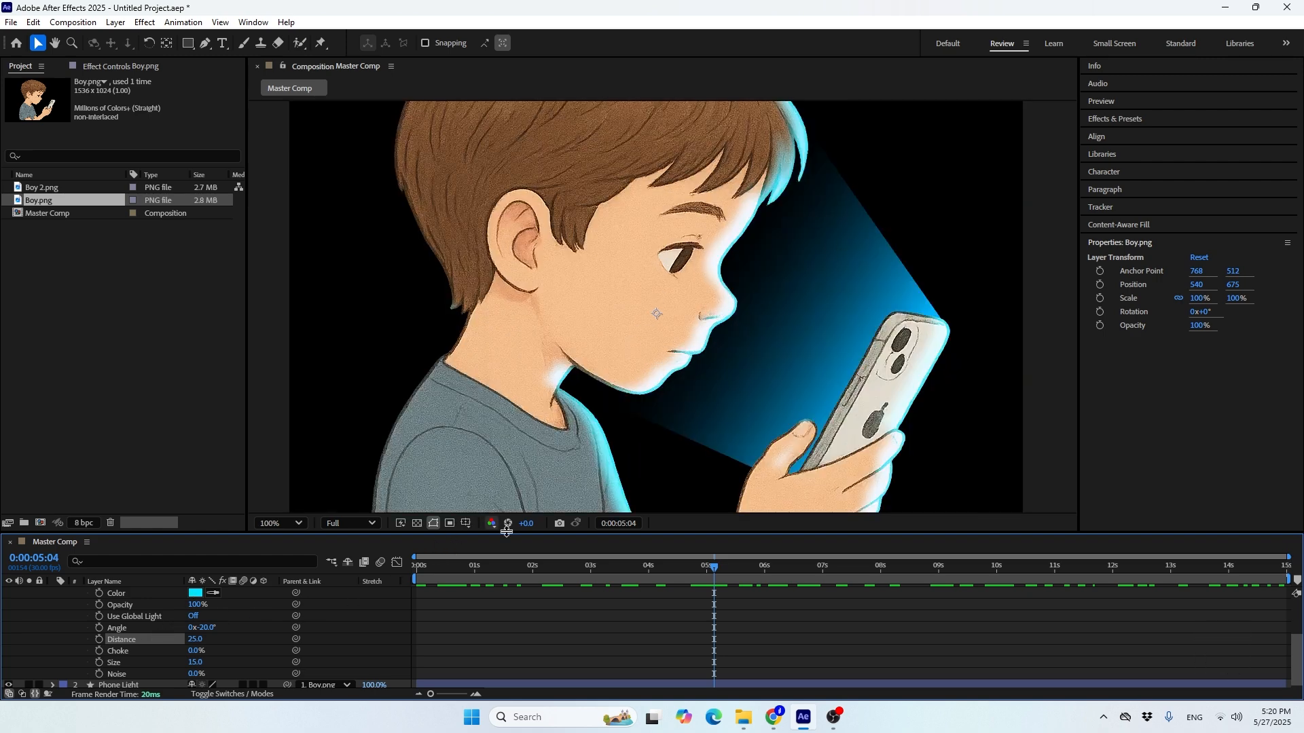
drag(604, 570, 552, 577)
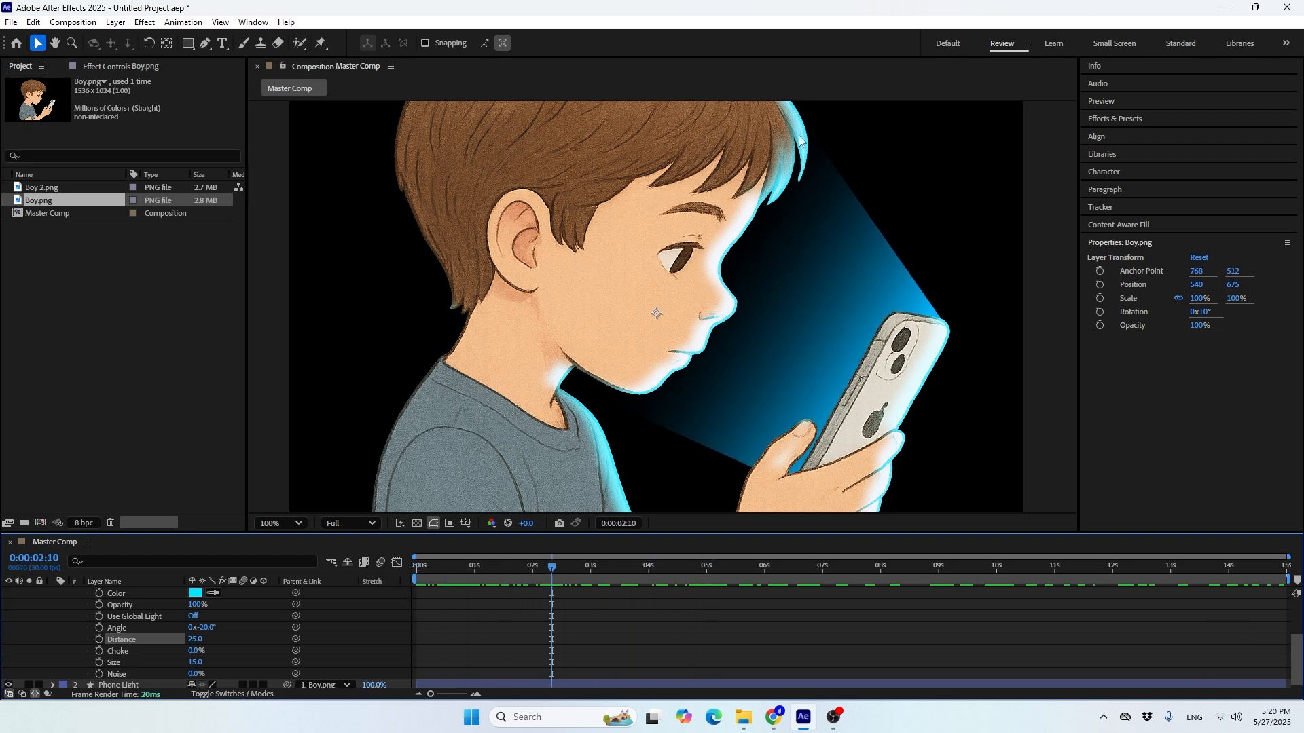
Enlarge the timeline area to show all Inner Shadow properties and reveal the Phone Light layer's opacity
scroll(127, 625, up, 1)
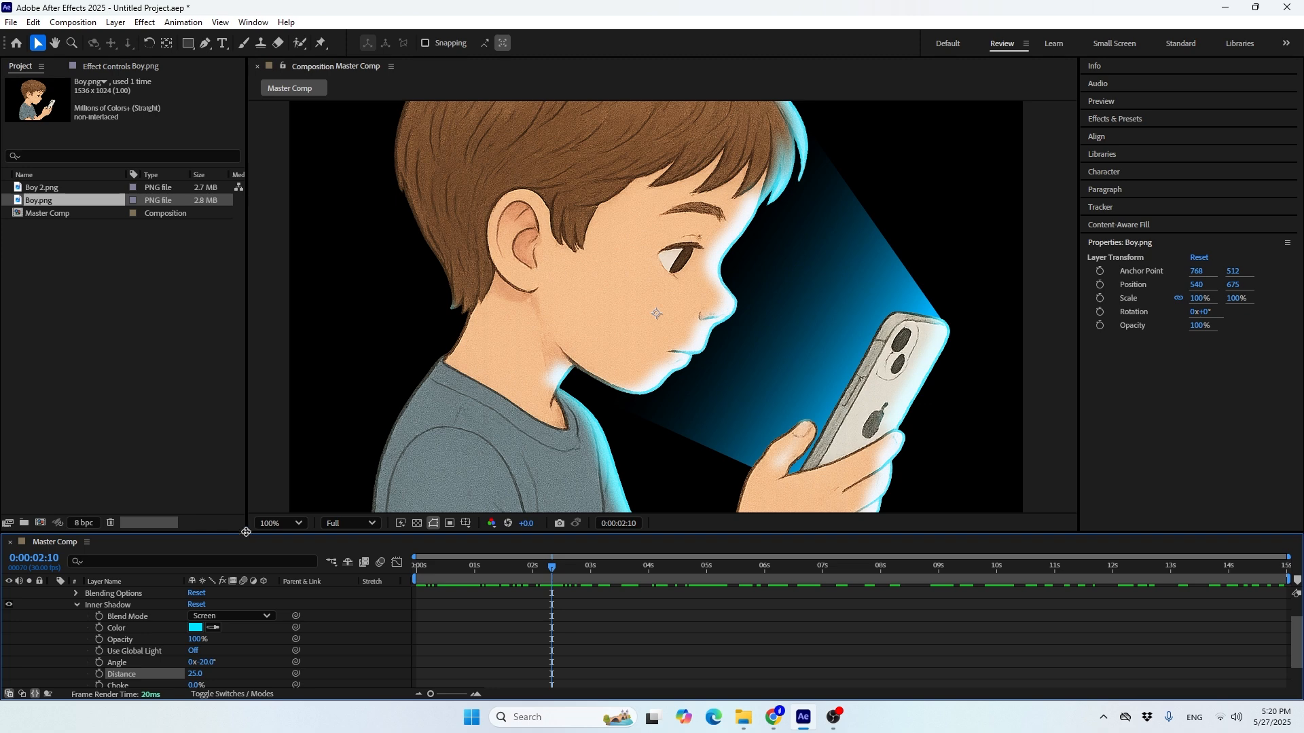
drag(245, 538, 295, 392)
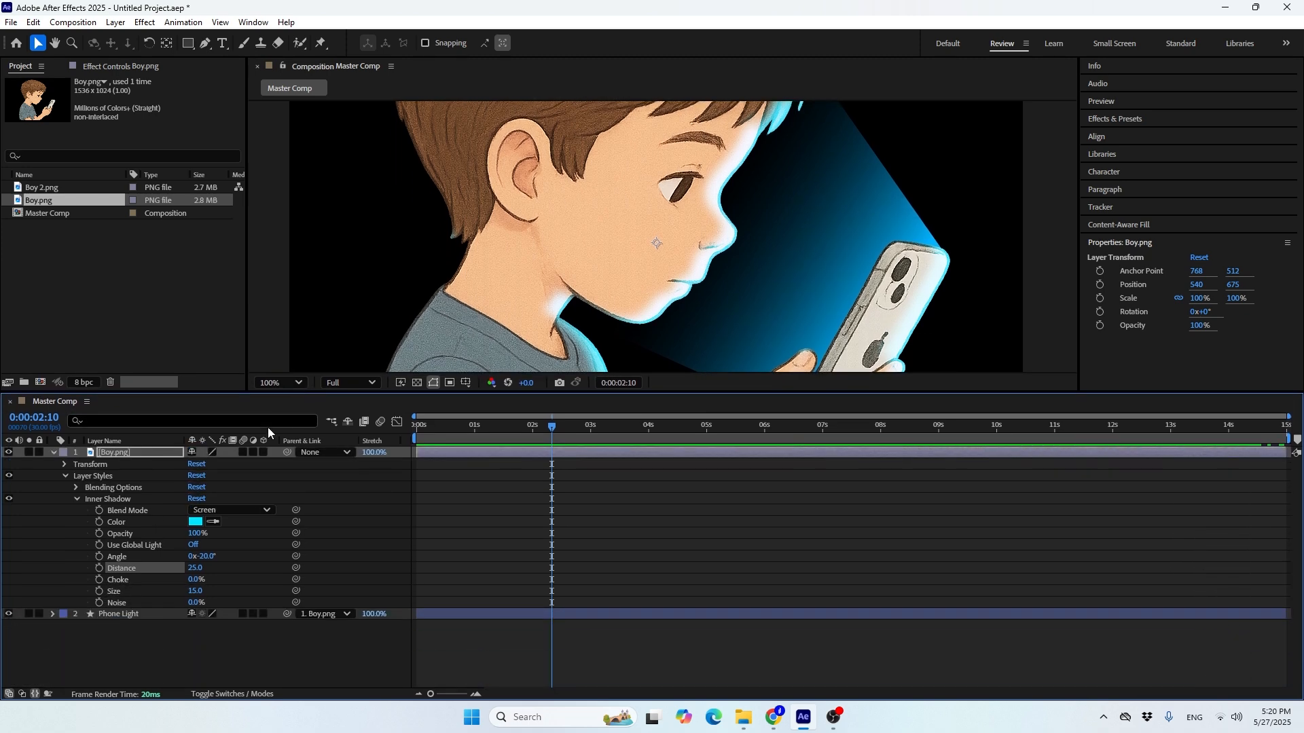
click(115, 614)
key(t)
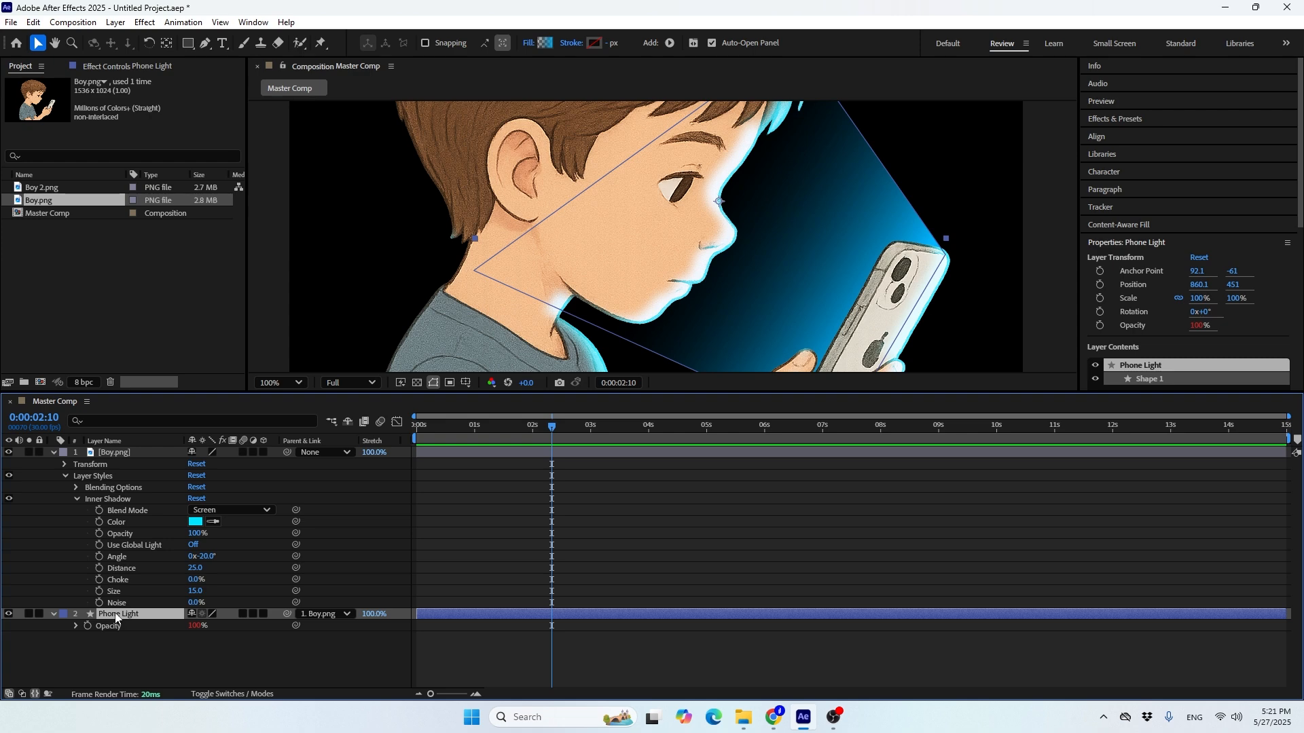
Compare the Phone Light's wiggling opacity with the Inner Shadow's opacity while scrubbing back to 0:00:01:20
click(117, 626)
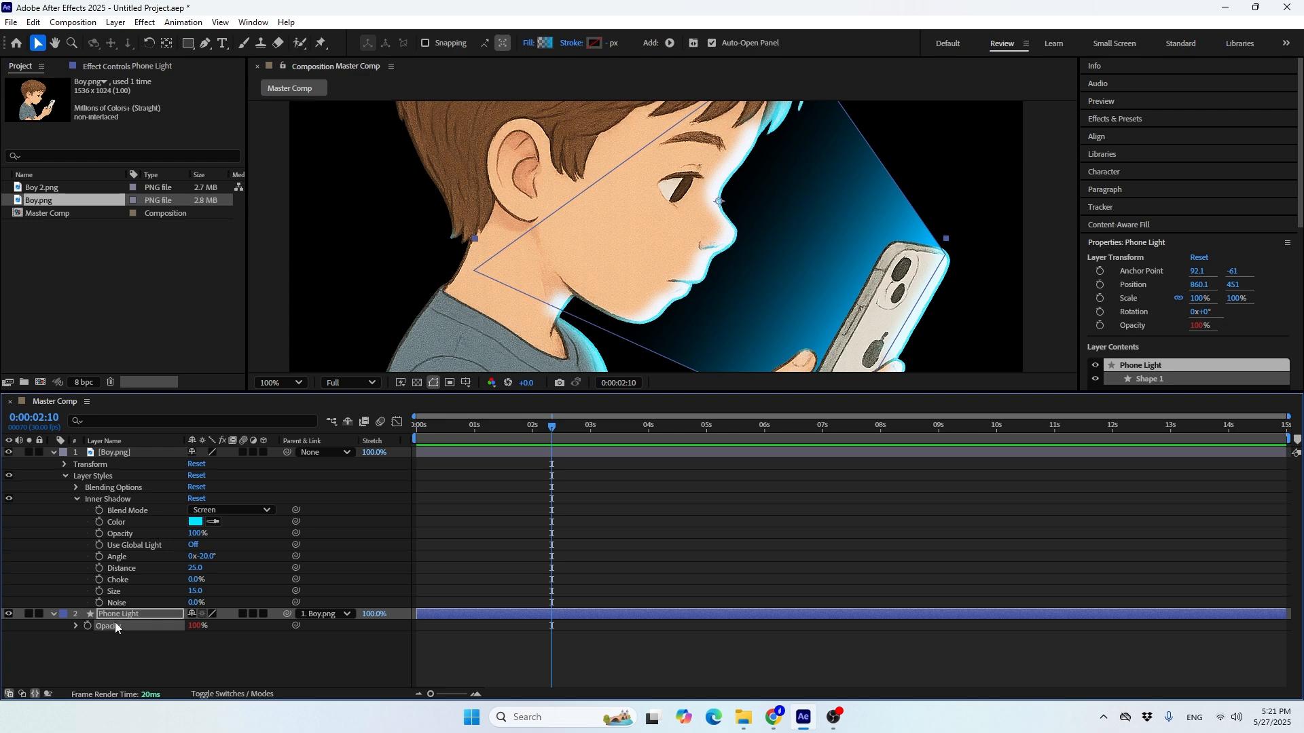
click(119, 534)
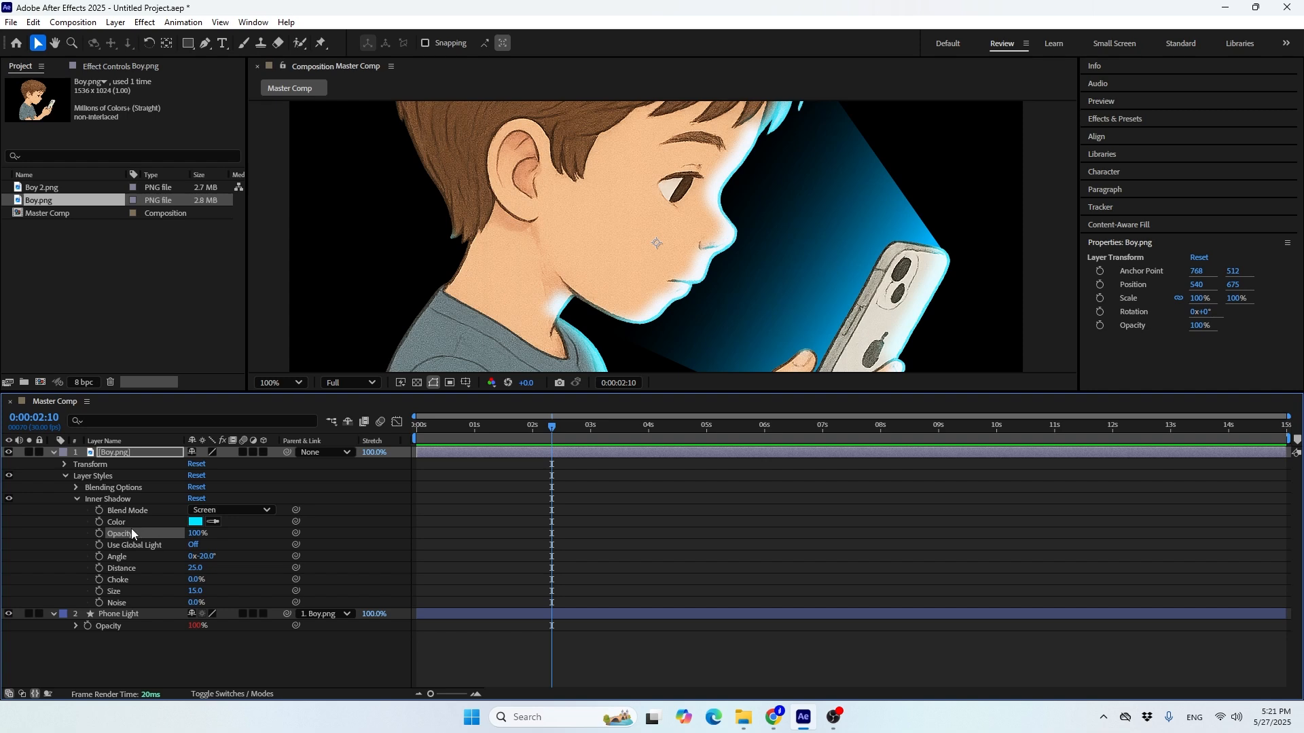
click(104, 626)
drag(535, 426, 513, 447)
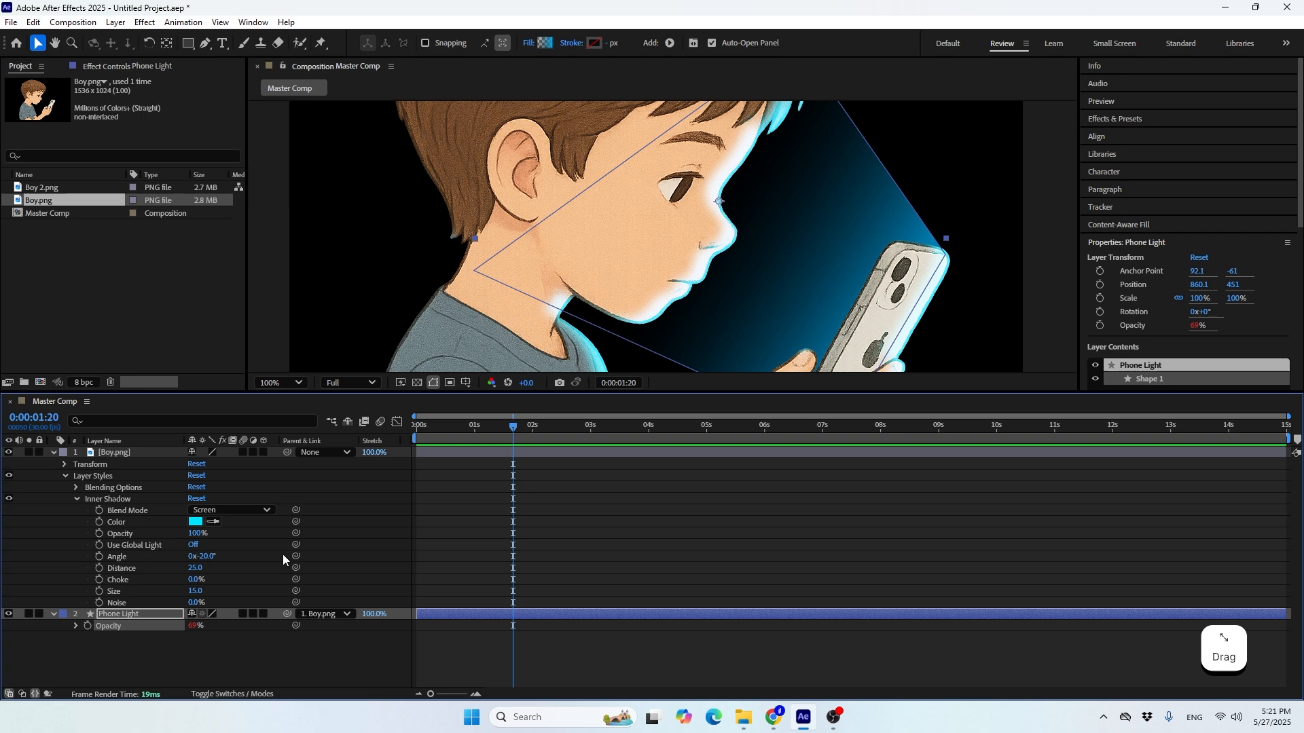
Link the Boy layer's Inner Shadow opacity to the Phone Light layer's opacity and check the match at 0:00:01:23
click(169, 533)
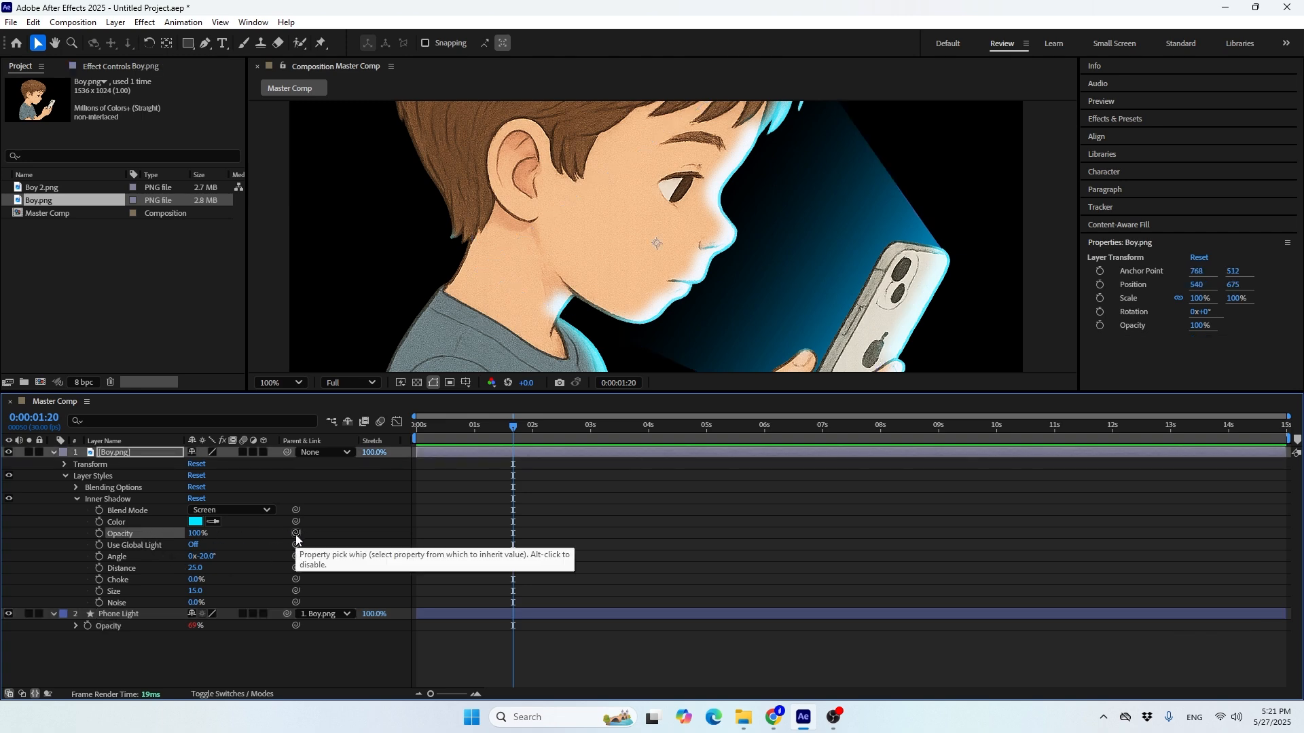
drag(296, 534, 95, 598)
drag(102, 639, 108, 632)
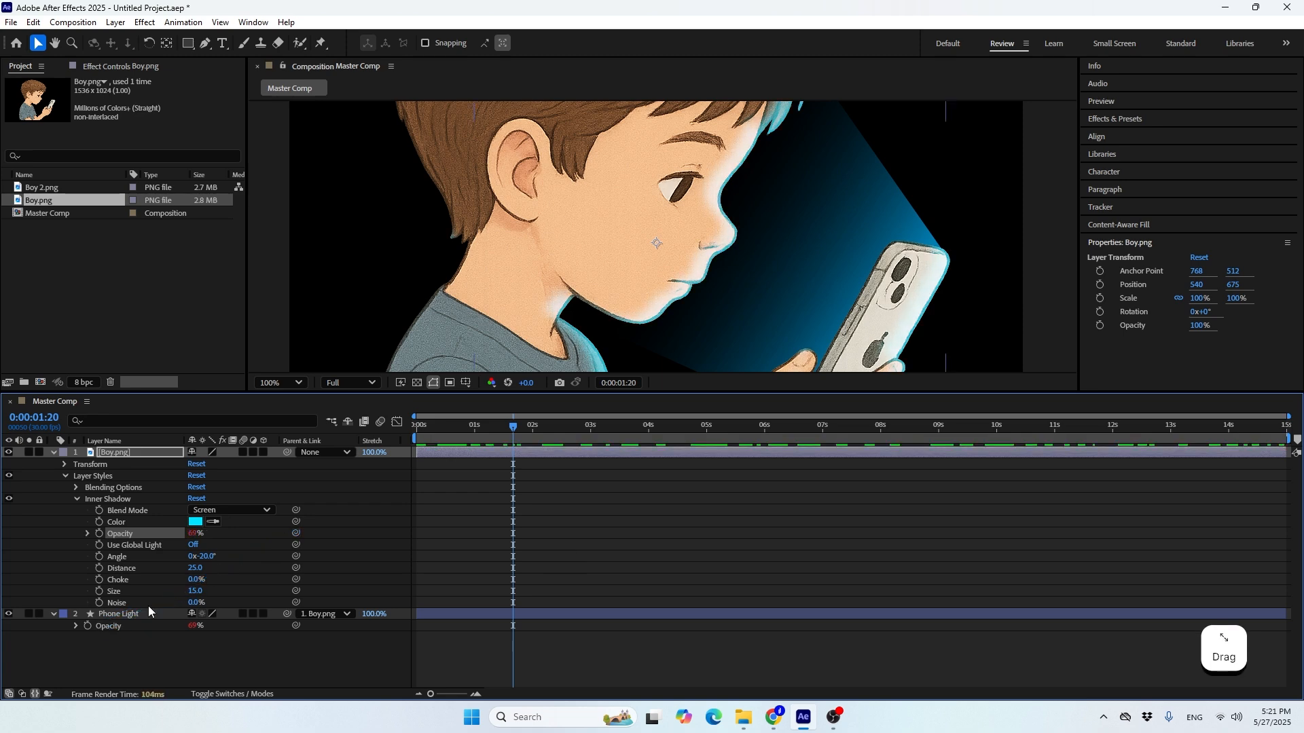
mouse_move(510, 428)
mouse_down()
mouse_move(755, 438)
mouse_move(430, 442)
mouse_move(649, 429)
mouse_move(455, 437)
mouse_move(544, 435)
mouse_move(470, 438)
mouse_move(520, 431)
mouse_up()
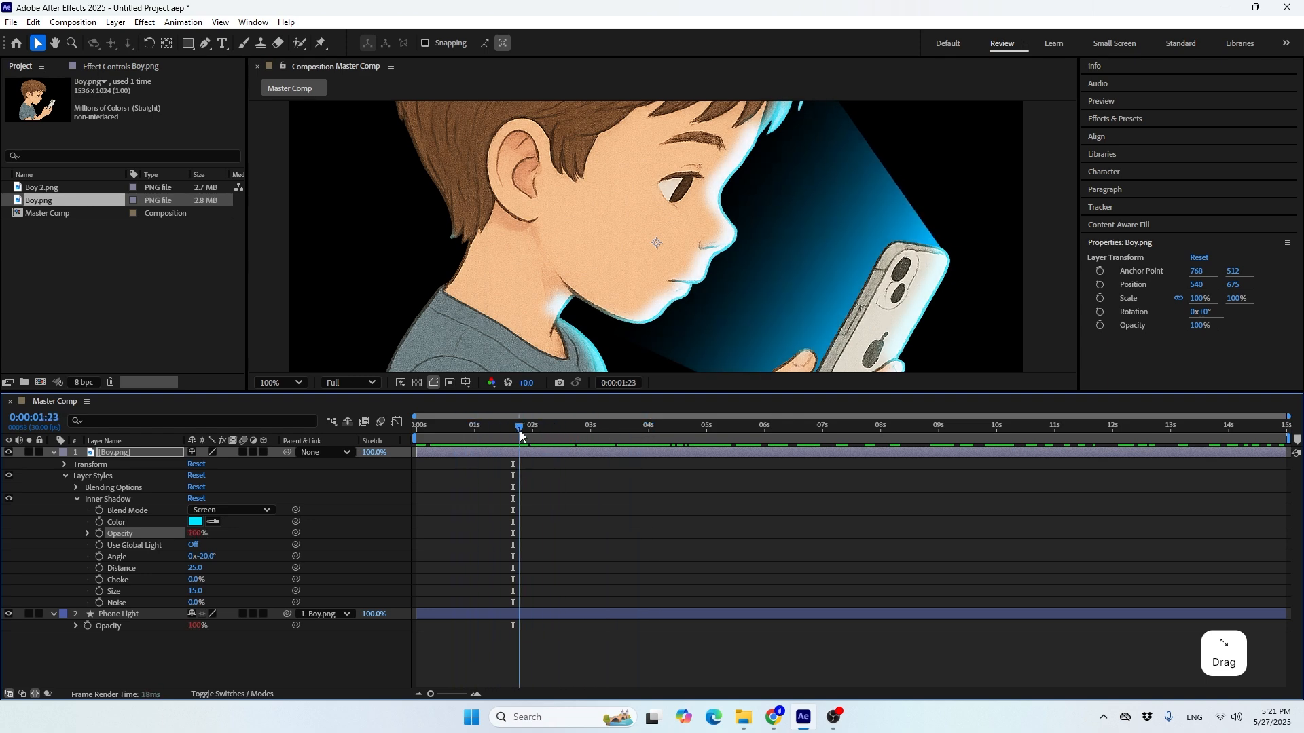
click(54, 452)
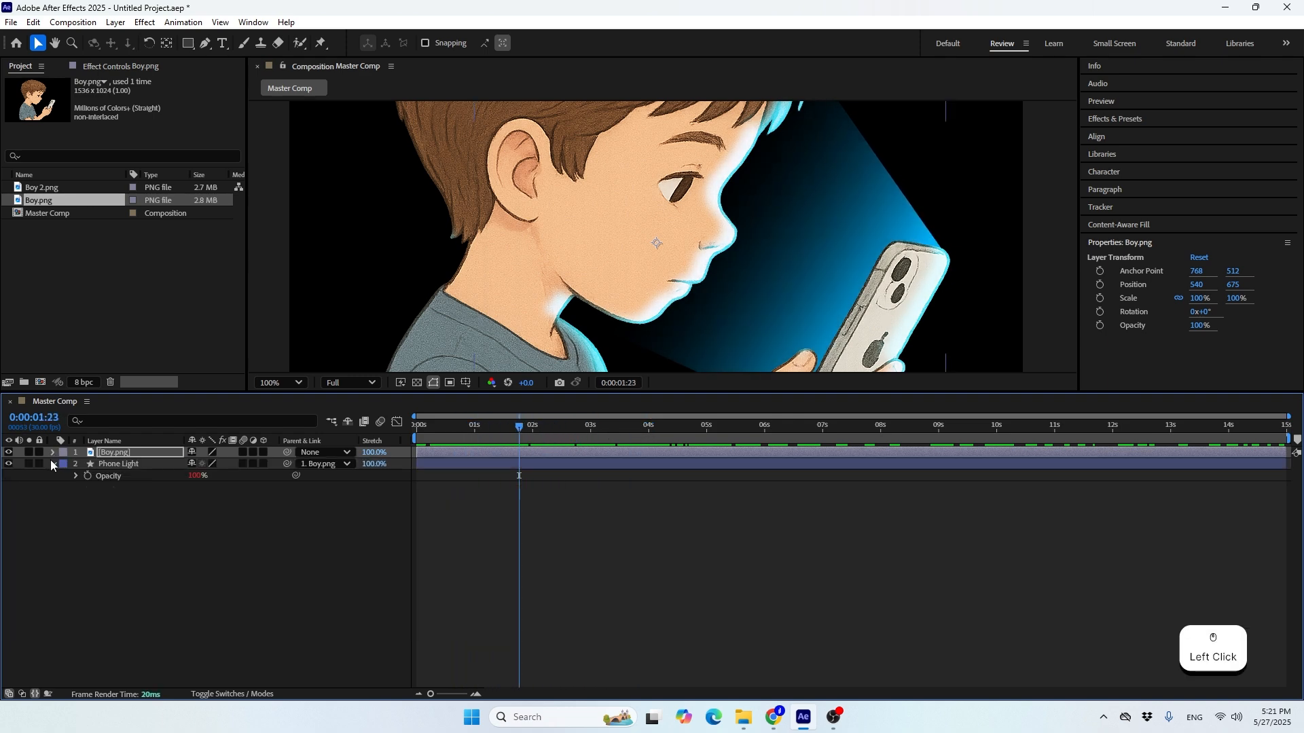
drag(237, 392, 258, 523)
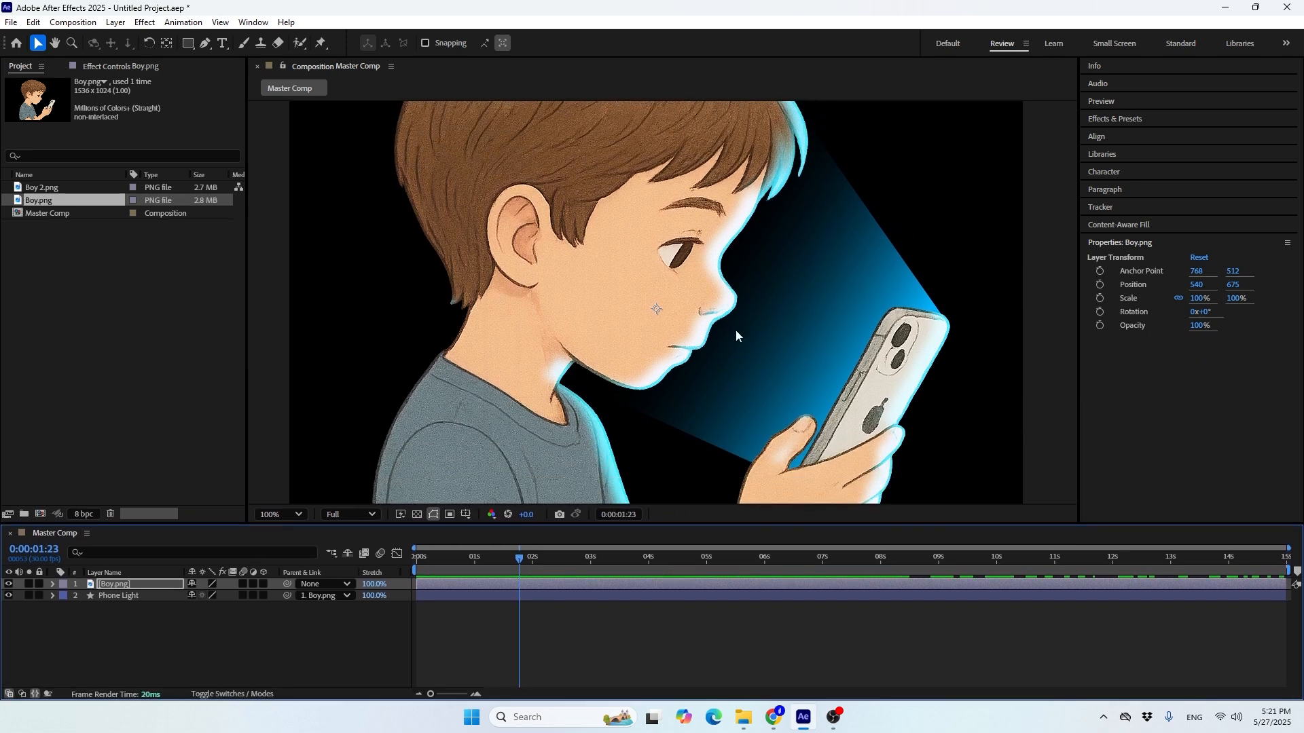
Find the Stylize Glow effect and apply it to the Boy.png layer
click(1105, 123)
click(1122, 136)
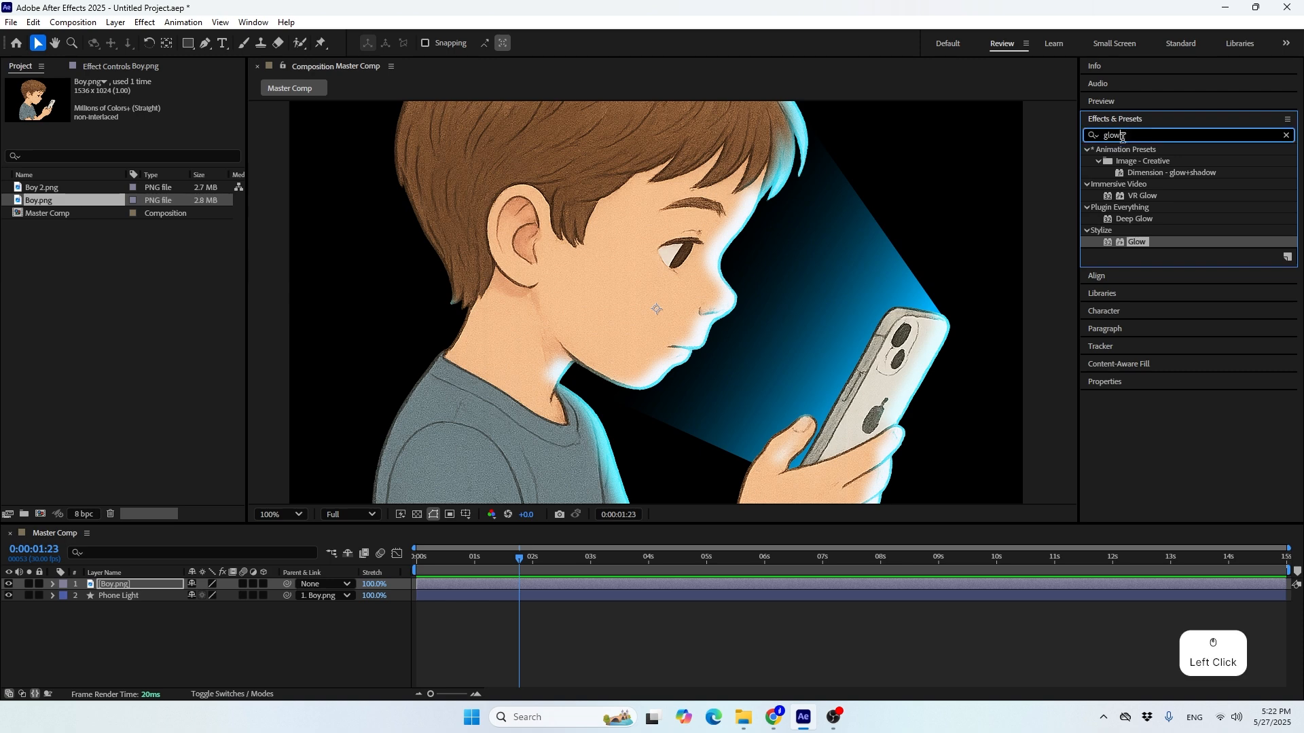
drag(1122, 137, 1100, 136)
text(glow)
drag(1138, 243, 134, 586)
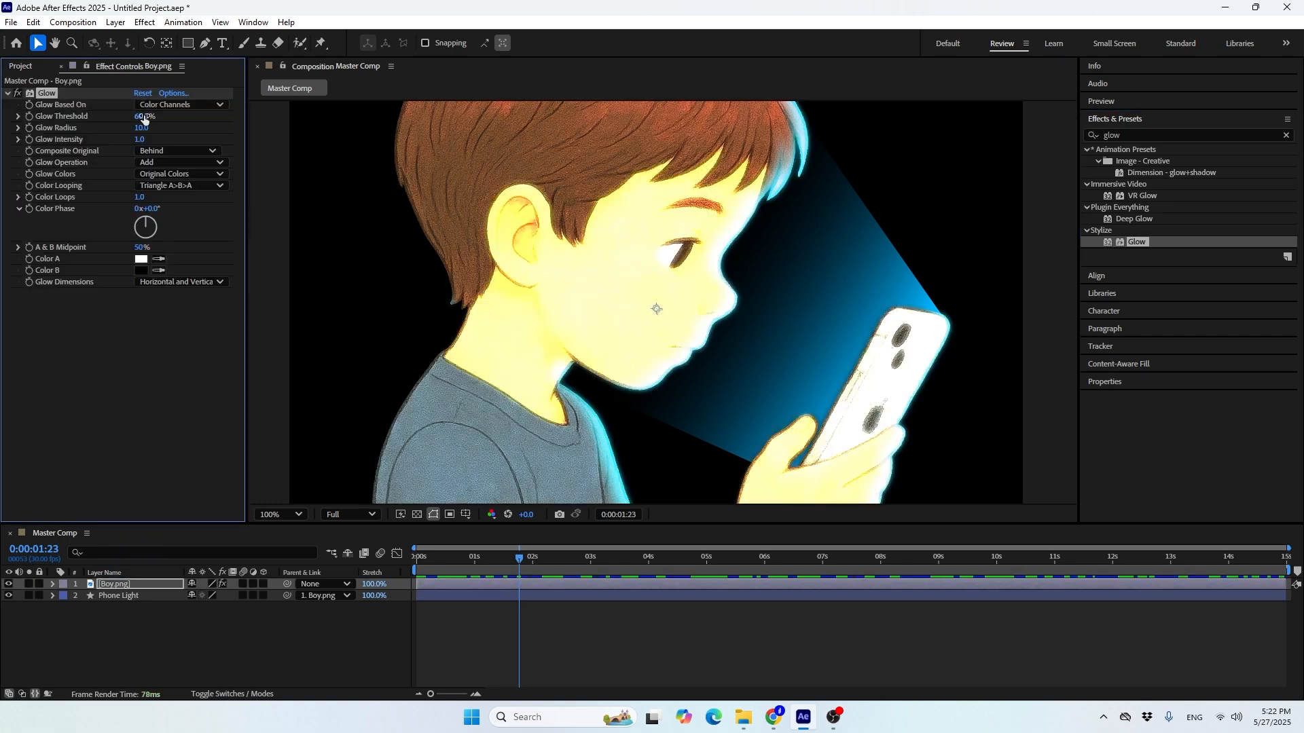
Set the Glow threshold to 0%, the intensity to 0 and the radius to 25
drag(144, 116, 40, 116)
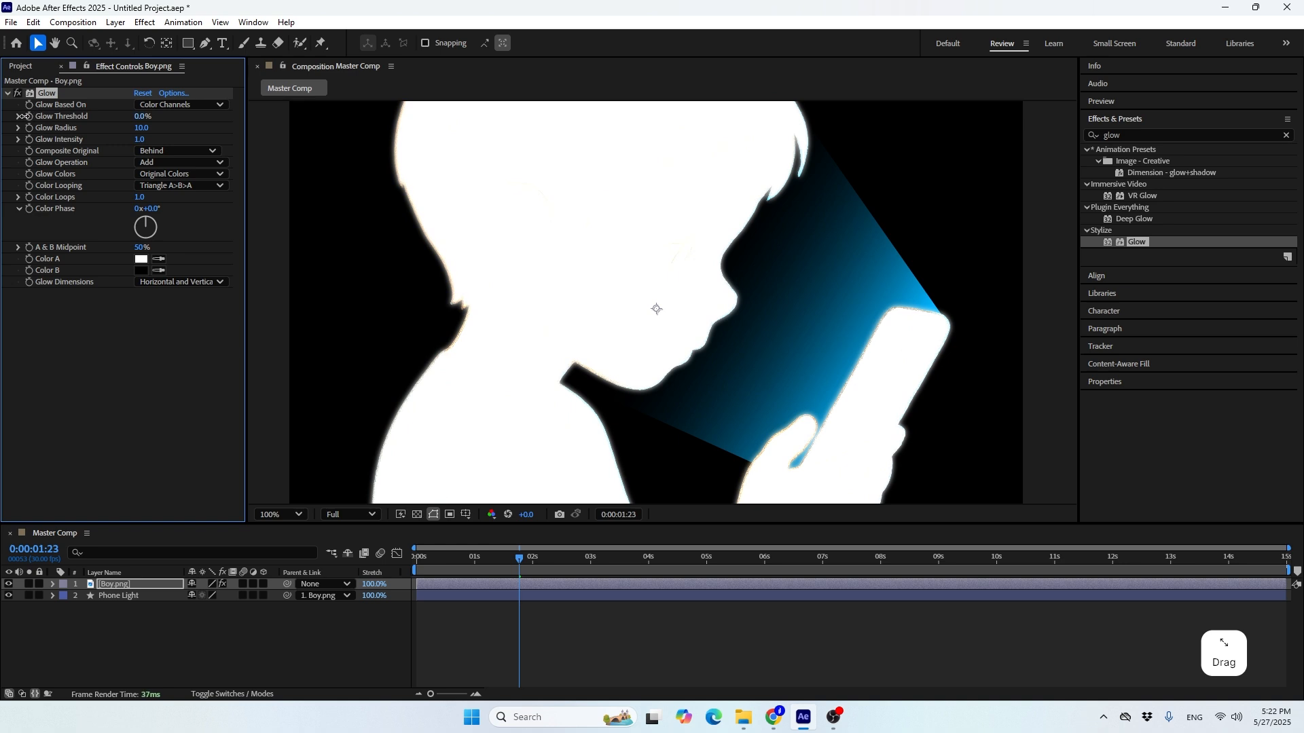
drag(24, 116, 26, 119)
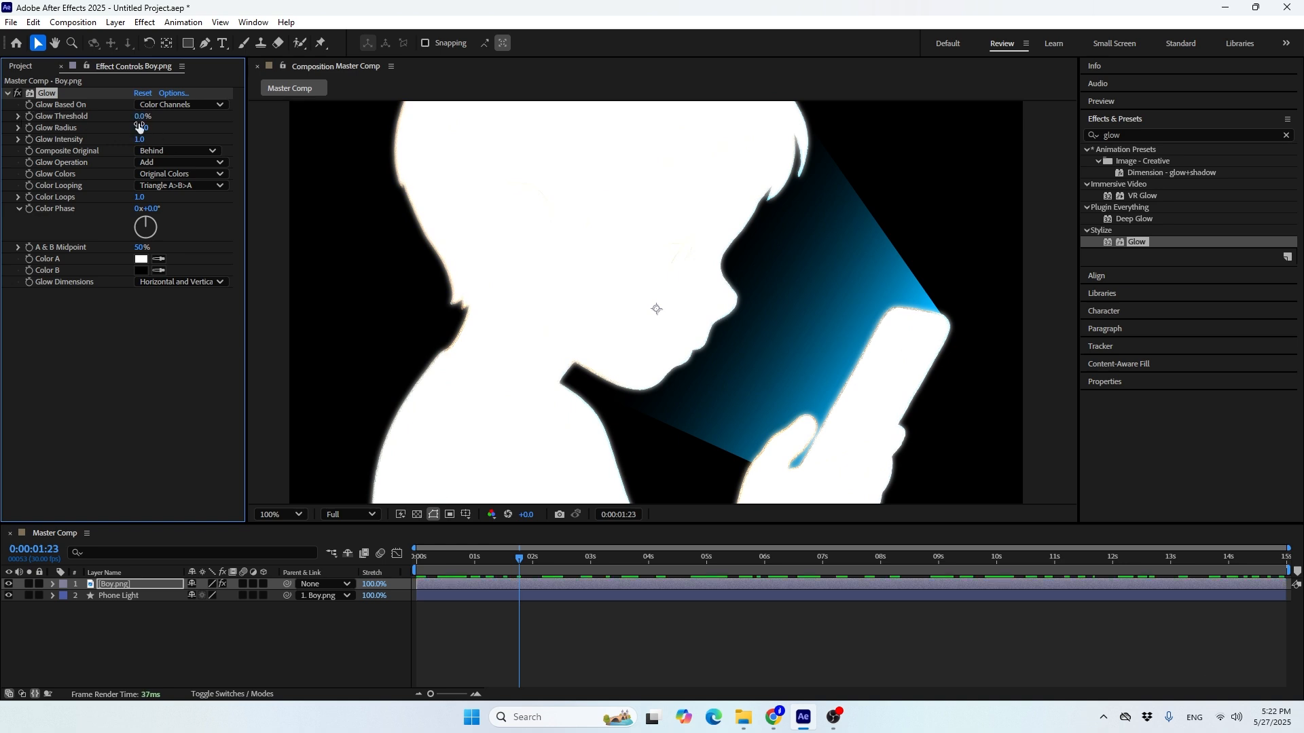
drag(142, 142, 62, 136)
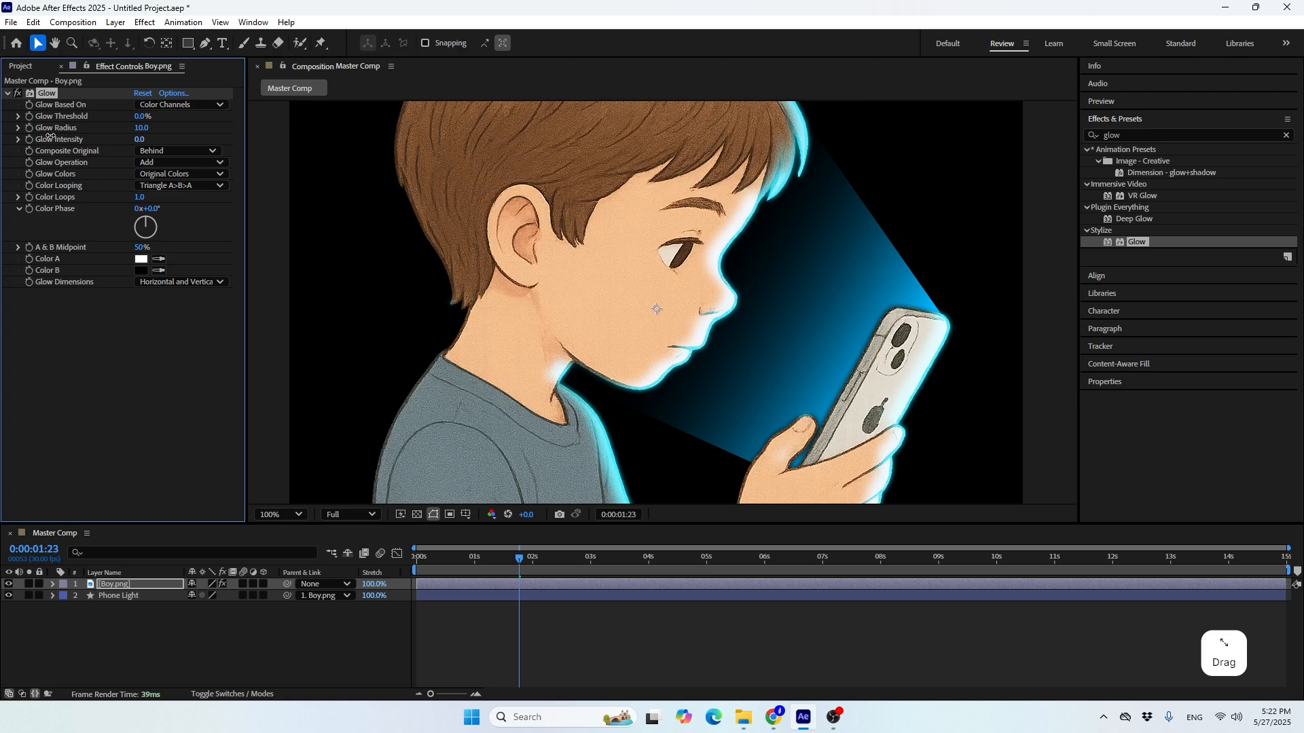
drag(135, 128, 152, 133)
click(144, 129)
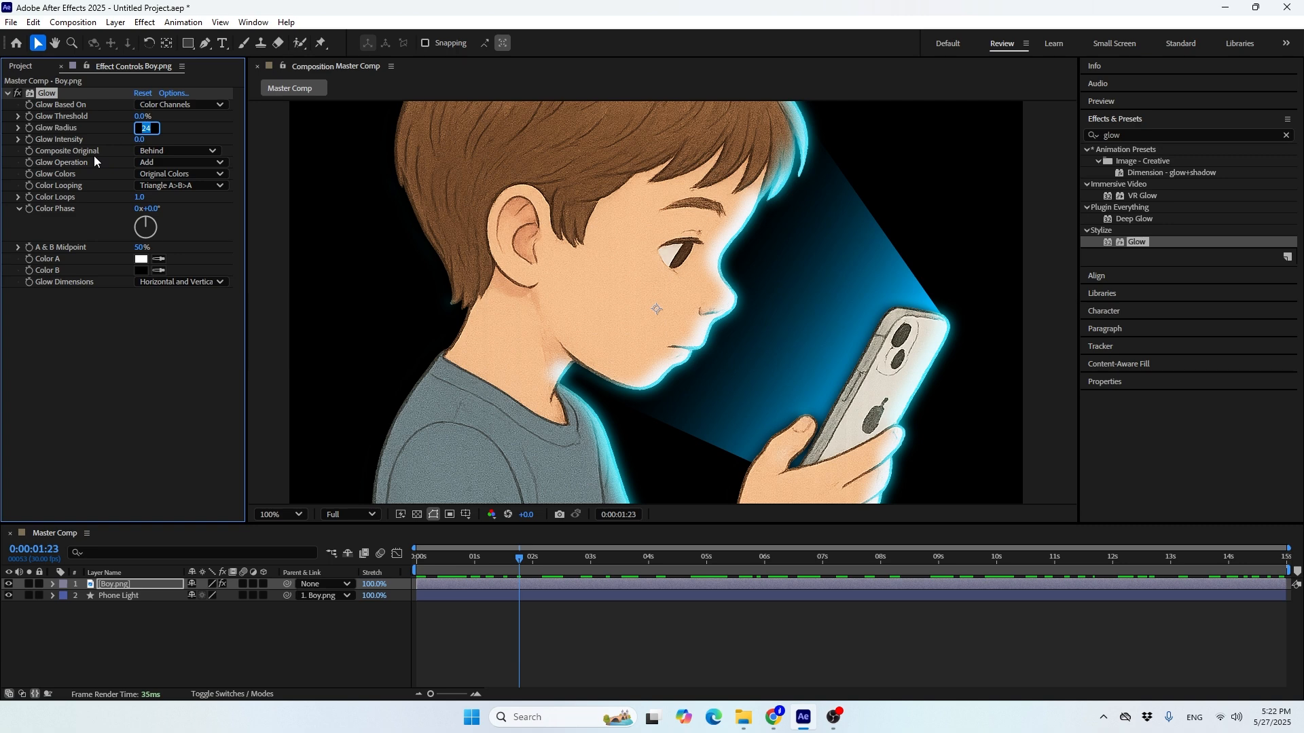
text(25)
key(Return)
Compare the boy's rim light with and without the Glow effect
click(14, 95)
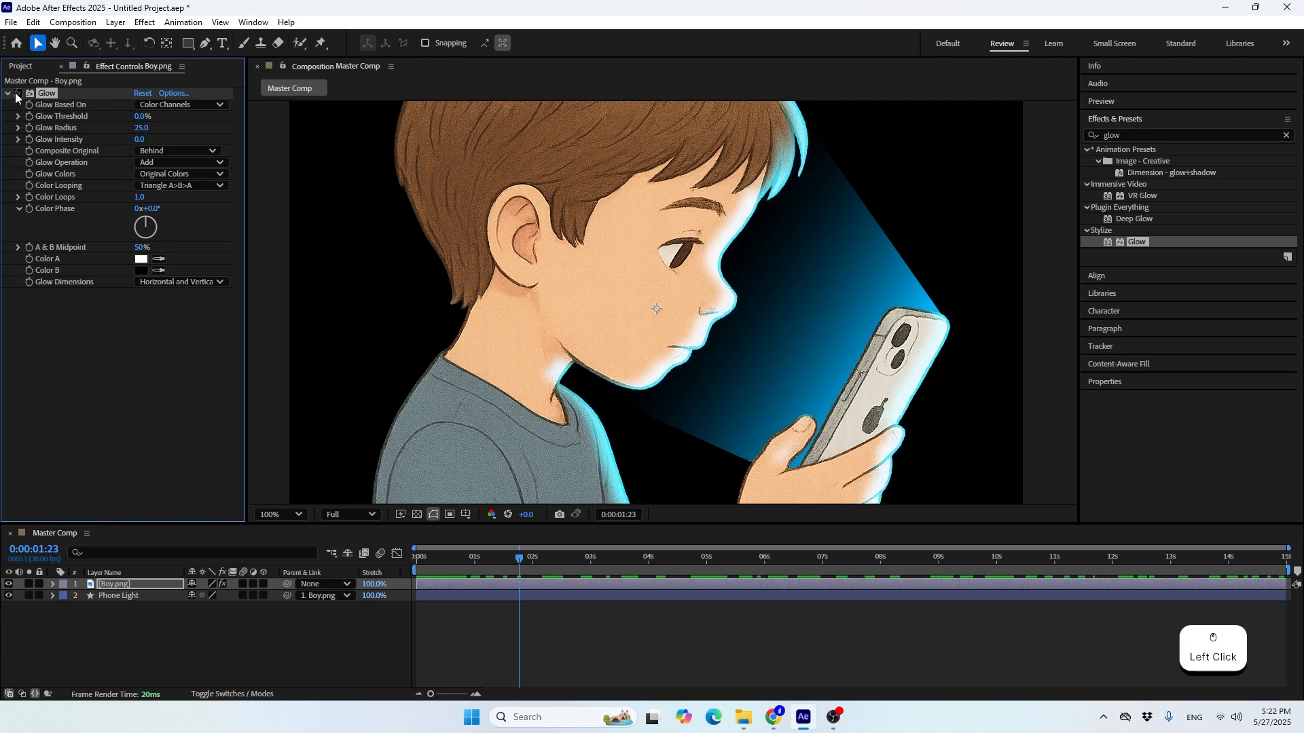
click(14, 95)
click(15, 95)
click(15, 95)
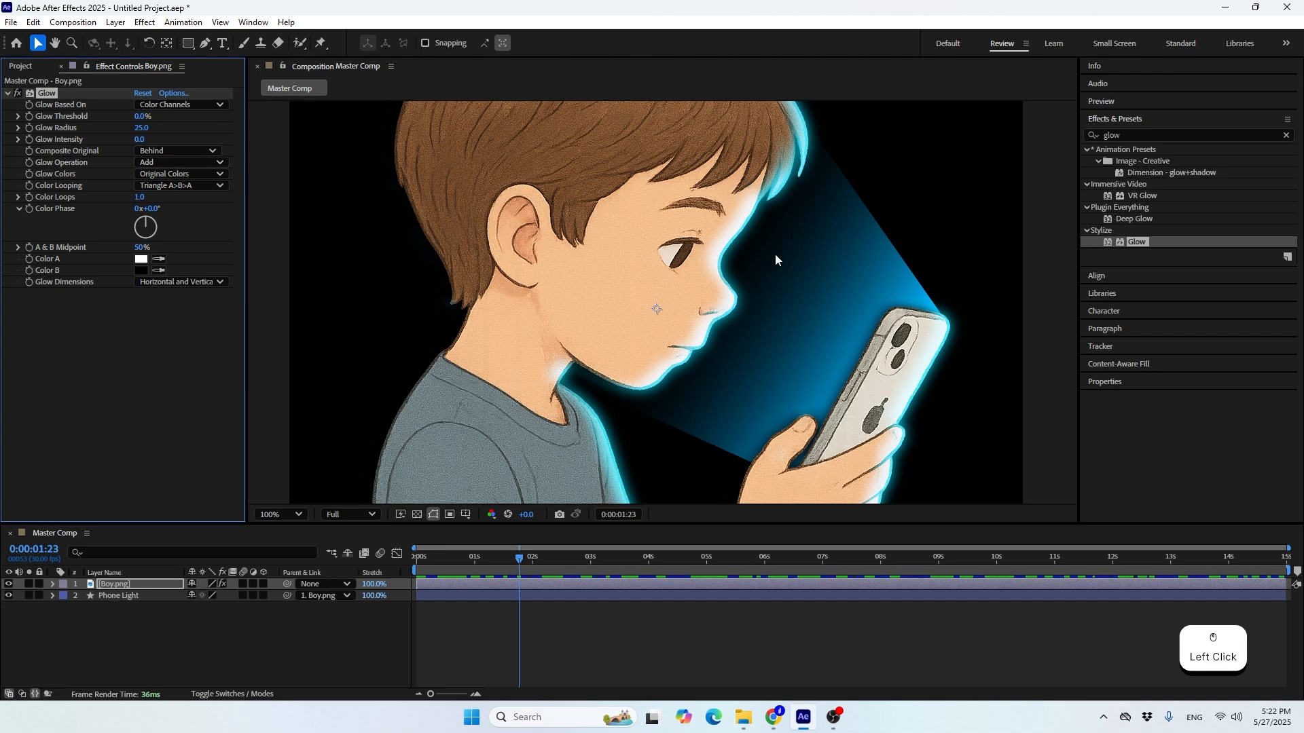
click(18, 94)
click(18, 94)
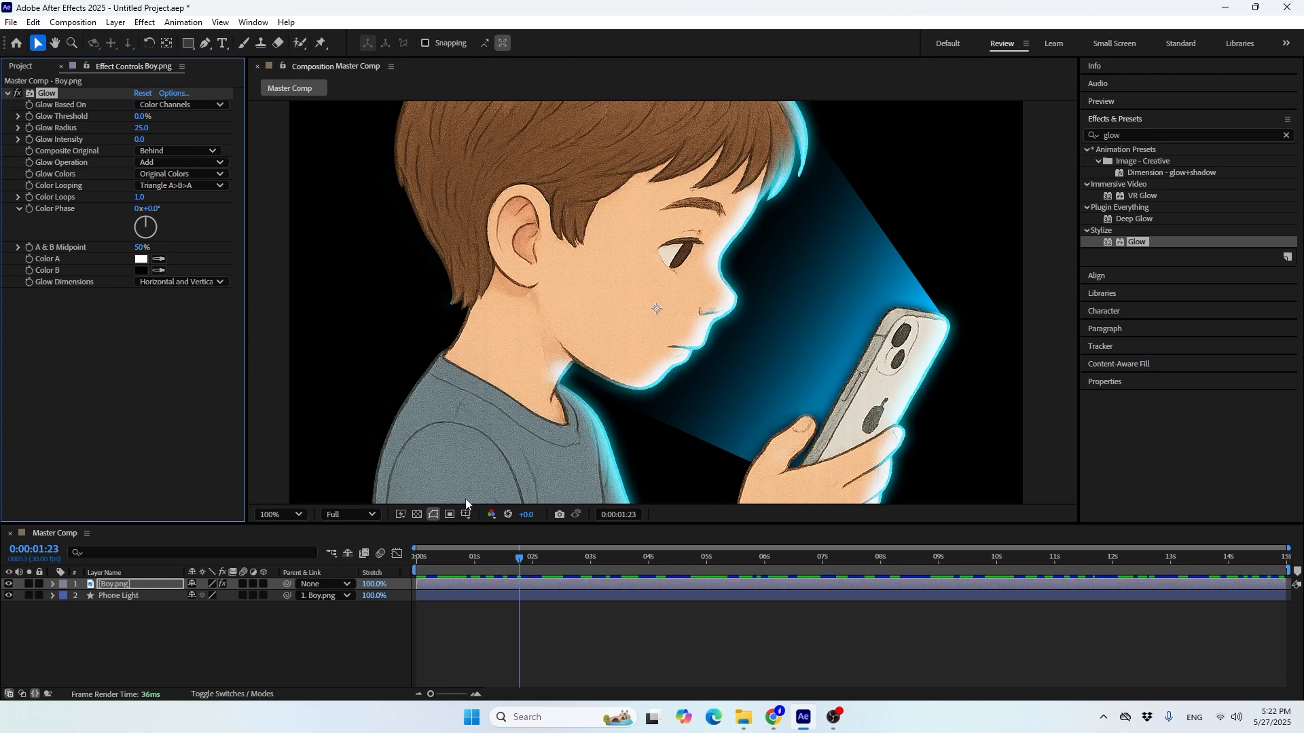
Inspect the glow around the face and phone against the transparency grid, and return to the black background
click(417, 514)
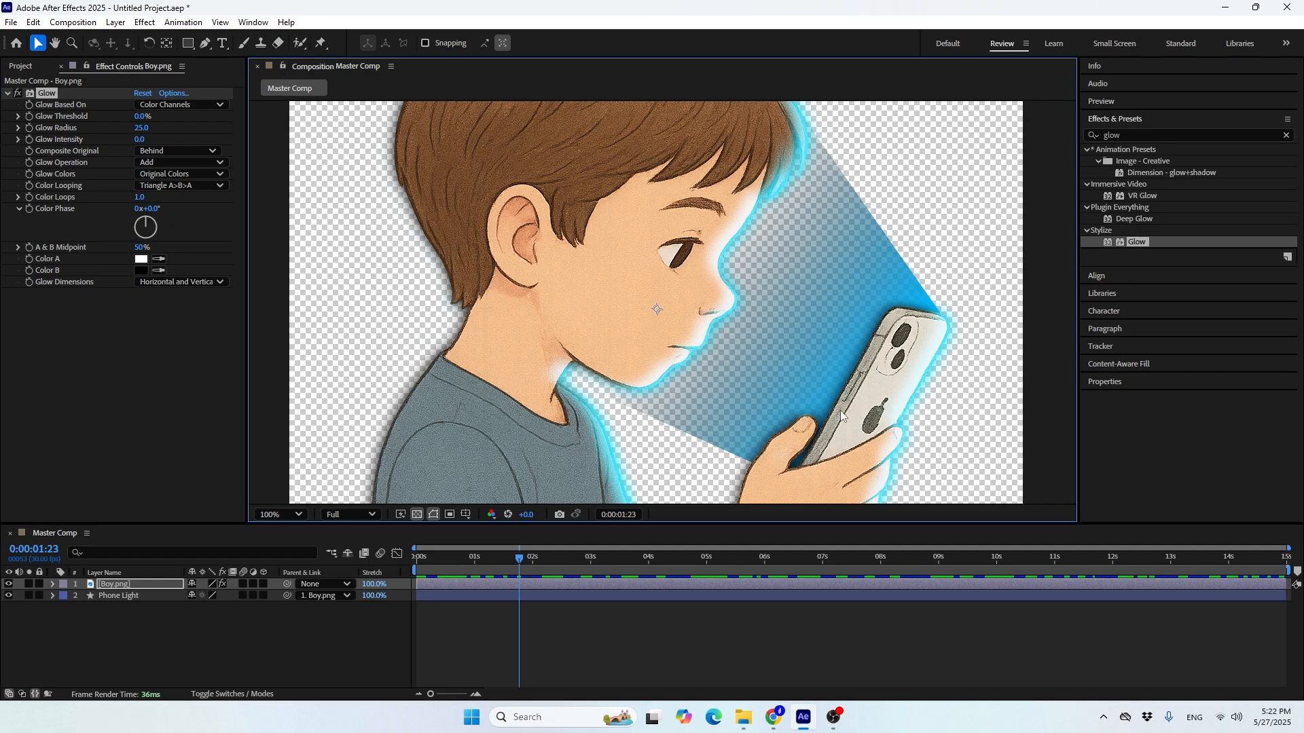
scroll(840, 415, up, 2)
key(space)
drag(964, 427, 824, 288)
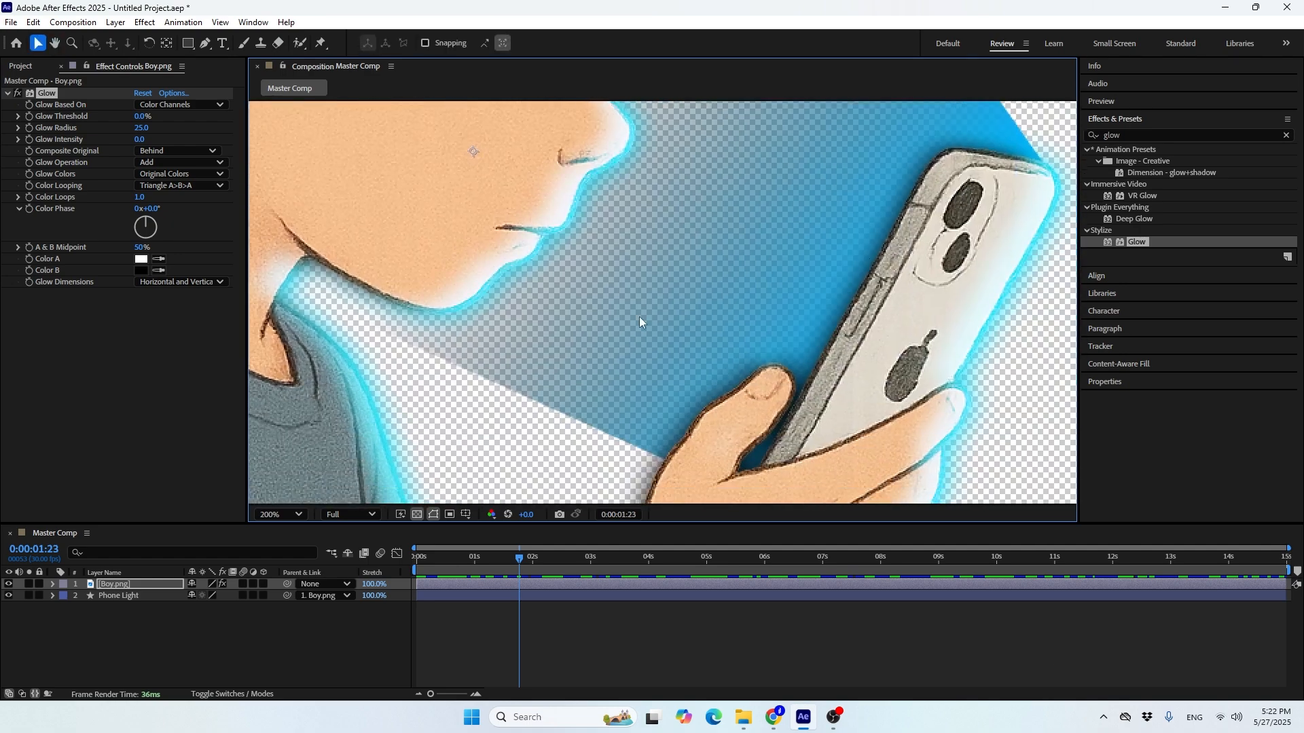
scroll(603, 244, down, 2)
key(space)
drag(545, 251, 607, 318)
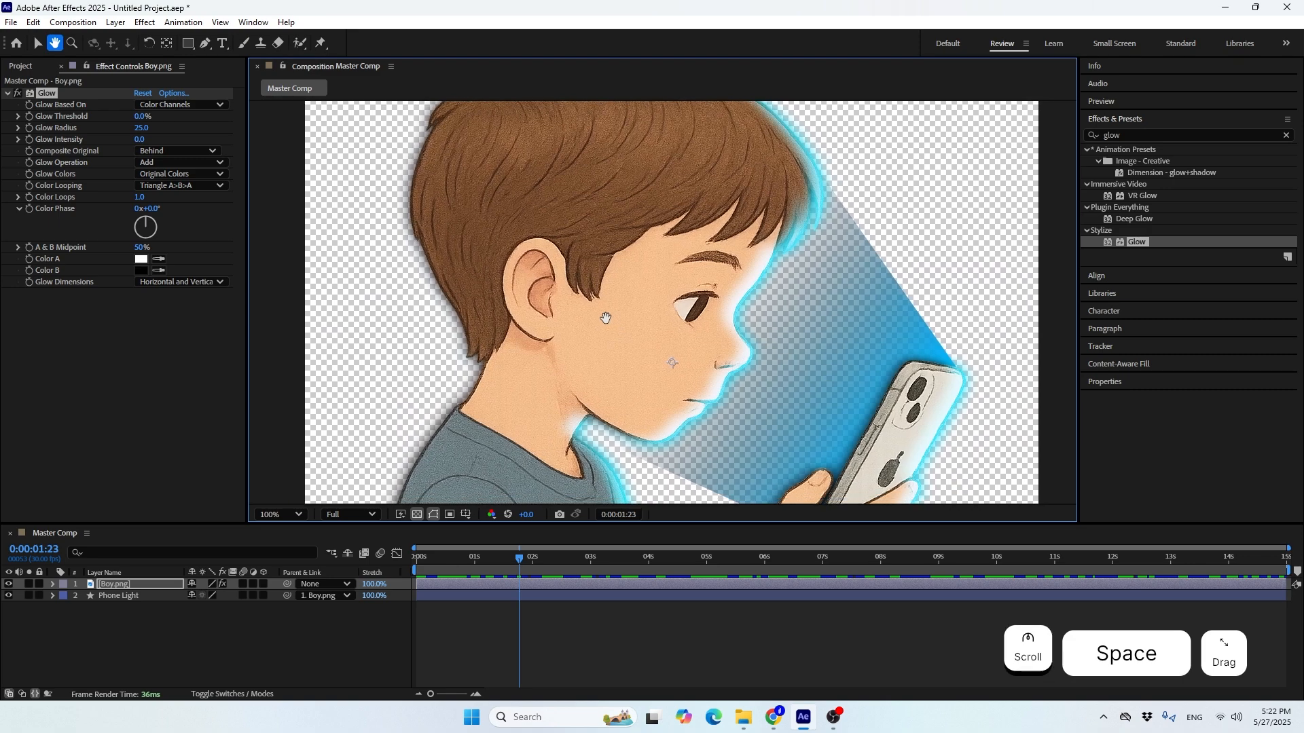
click(434, 514)
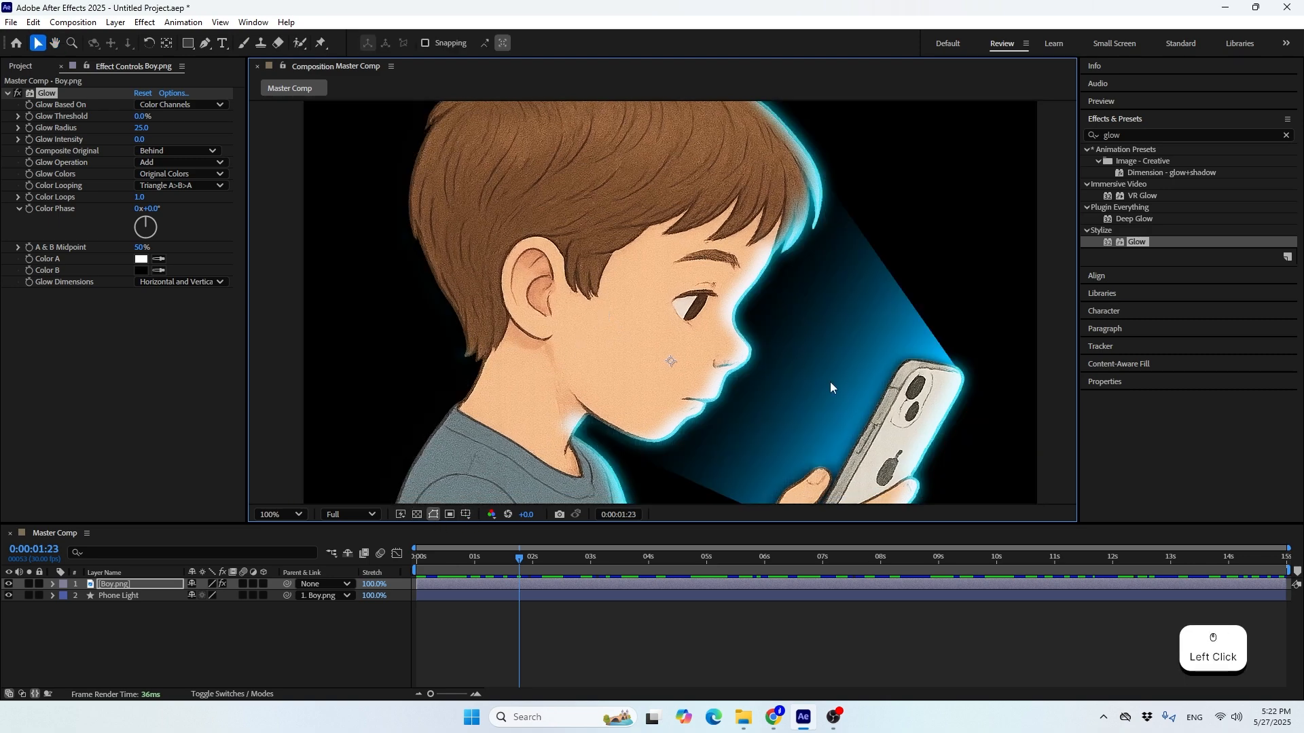
scroll(798, 195, down, 2)
scroll(778, 218, up, 2)
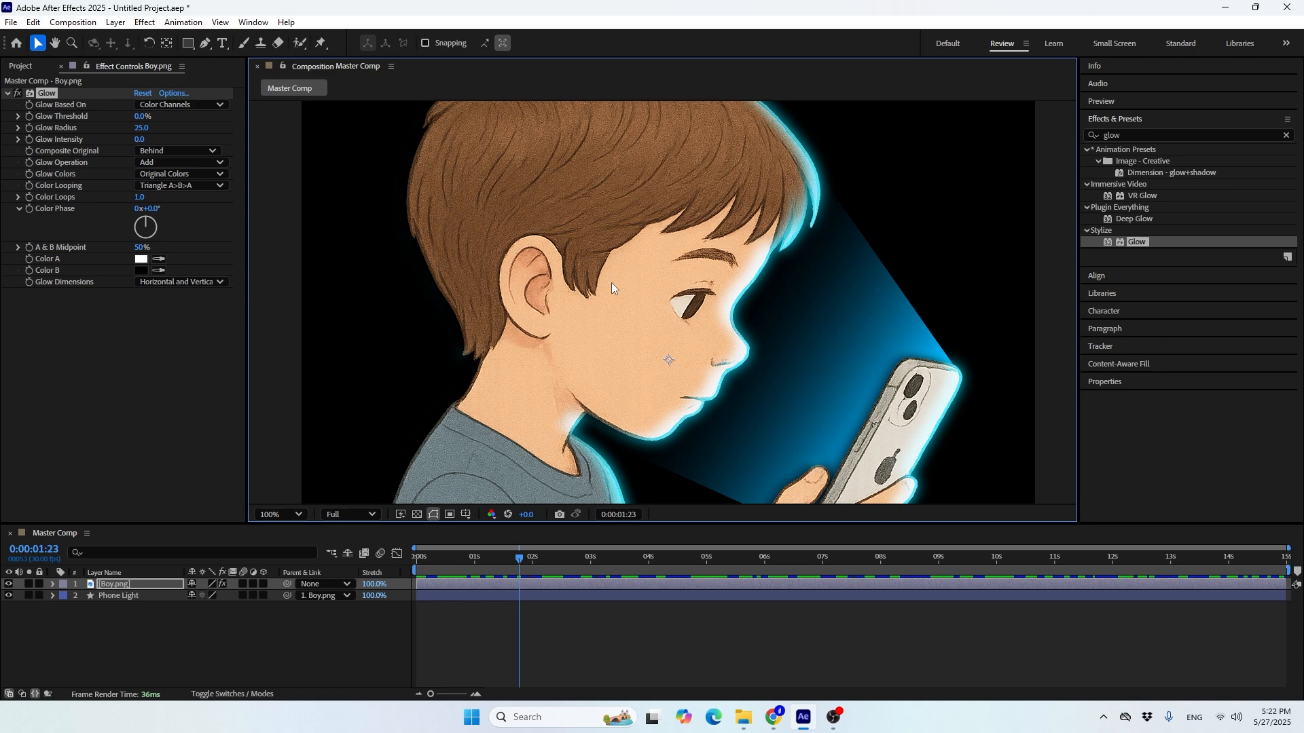
Try the Overlay blend mode on the Boy layer's Inner Shadow and return it to Screen
click(112, 597)
click(100, 585)
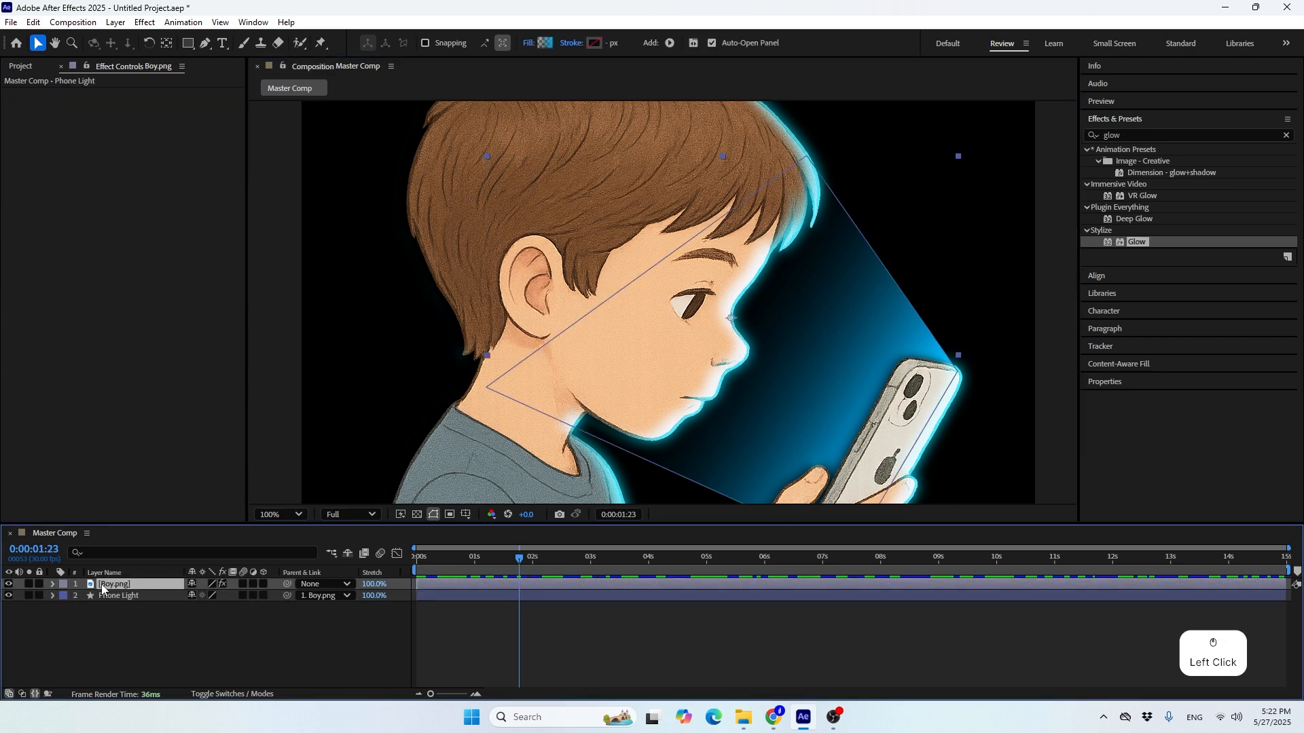
click(53, 585)
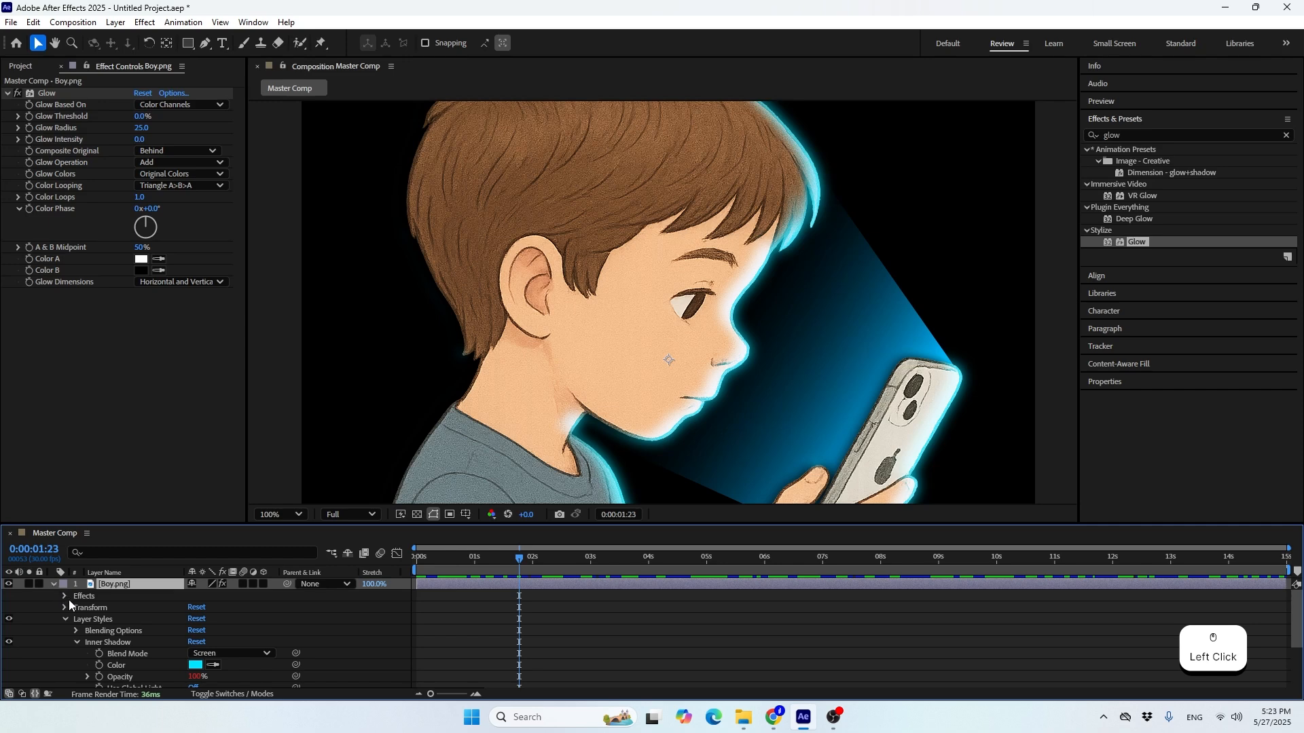
click(213, 655)
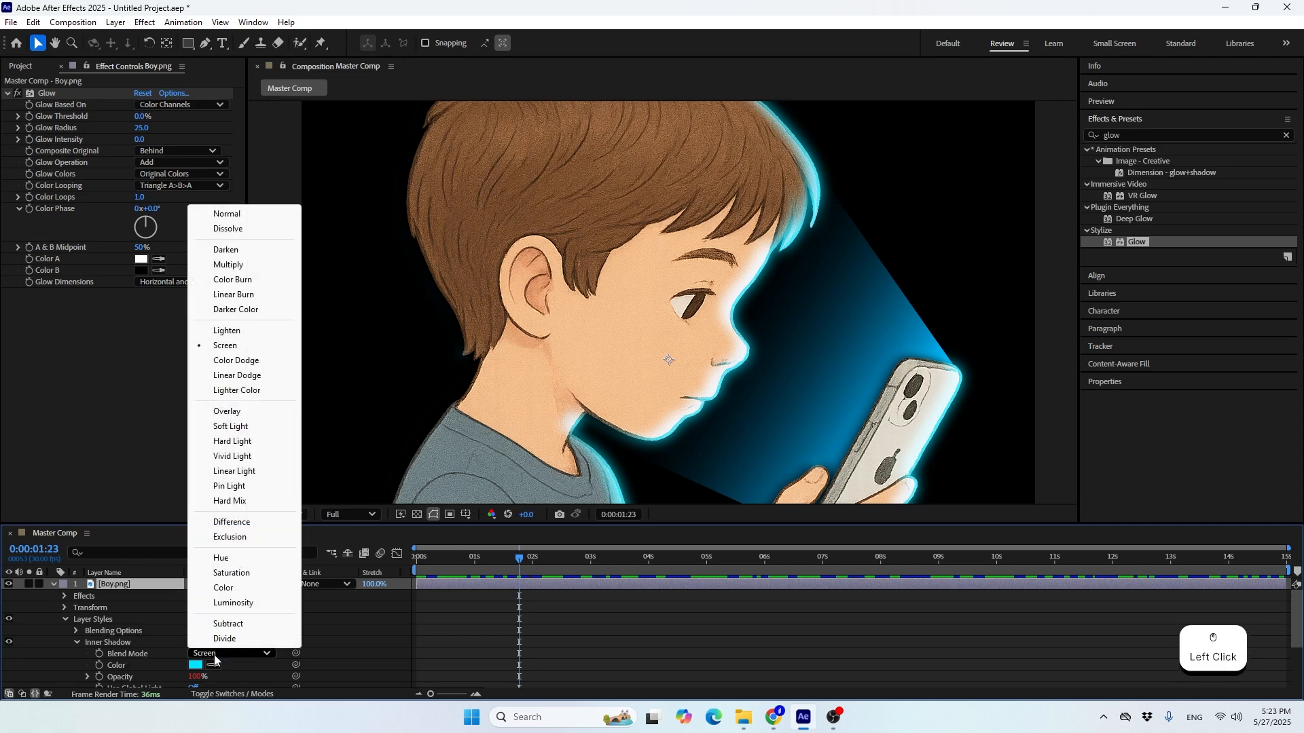
click(224, 411)
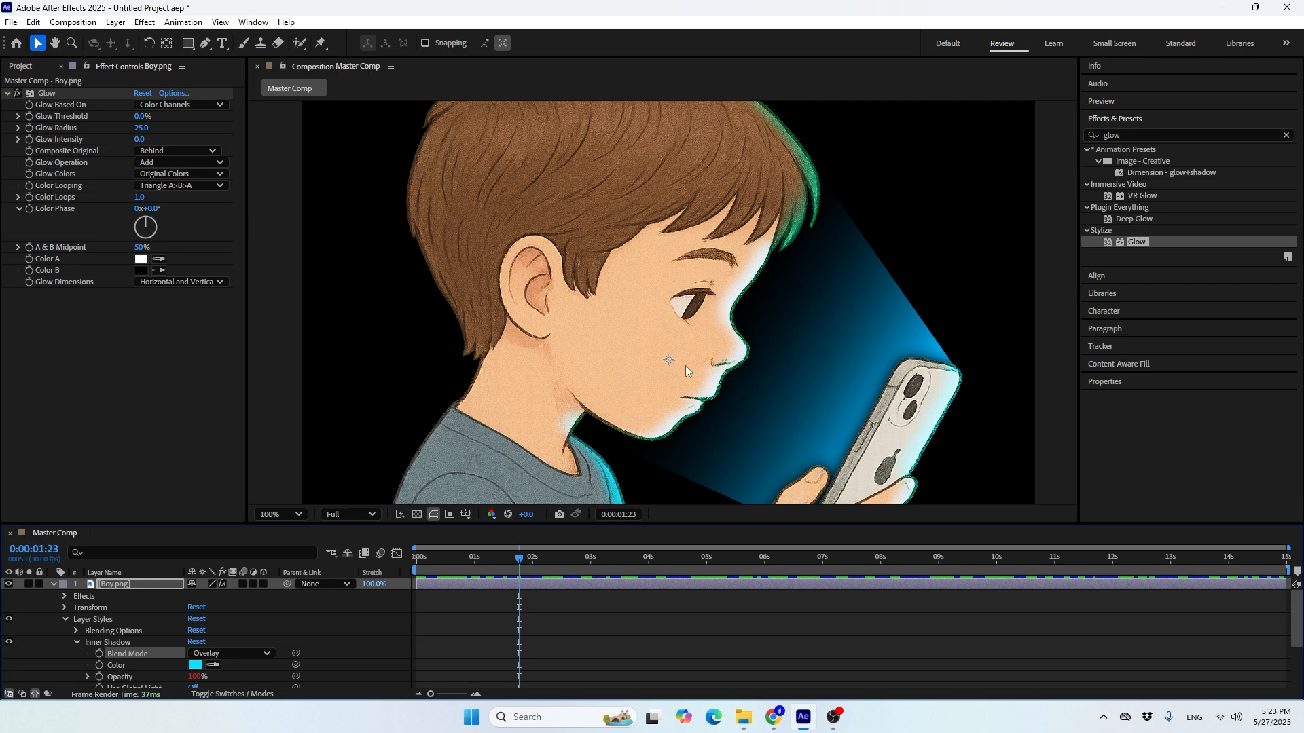
click(235, 653)
click(243, 348)
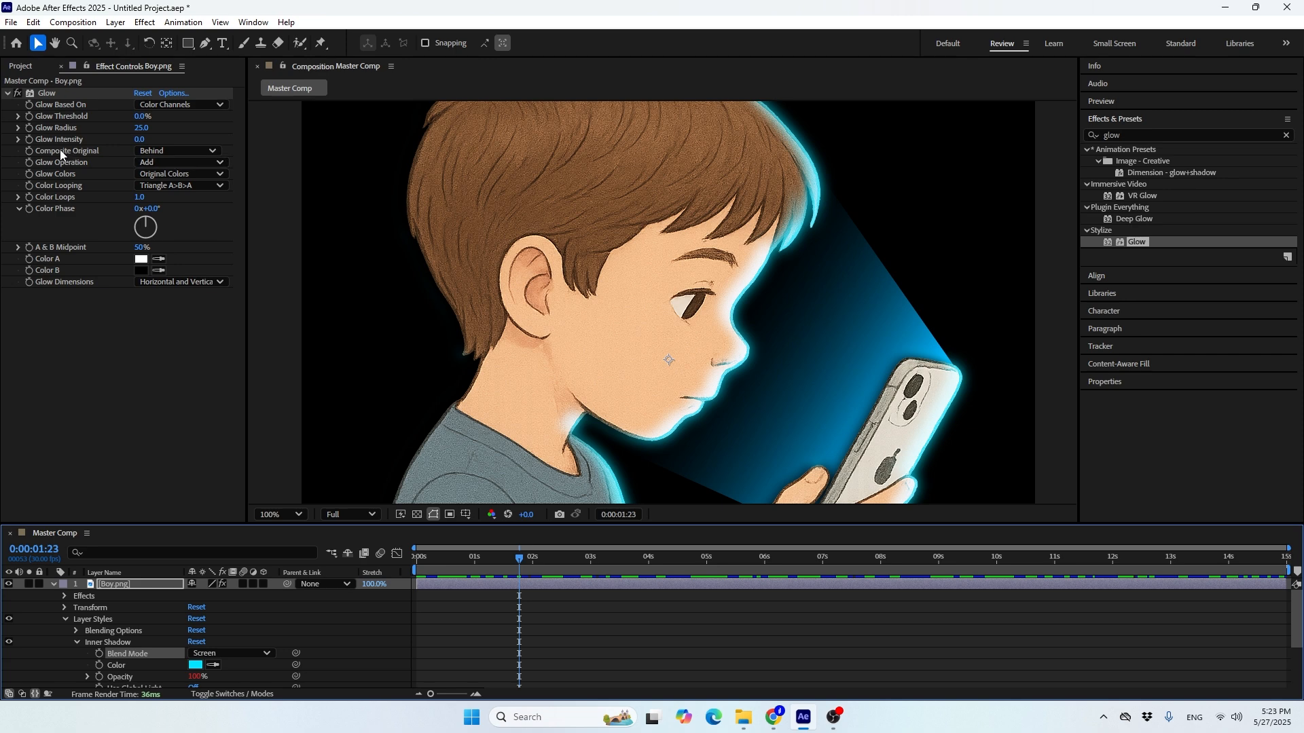
Try Multiply, Screen, Overlay and Lighten as the Glow Operation on the Boy layer and return it to Add
click(70, 165)
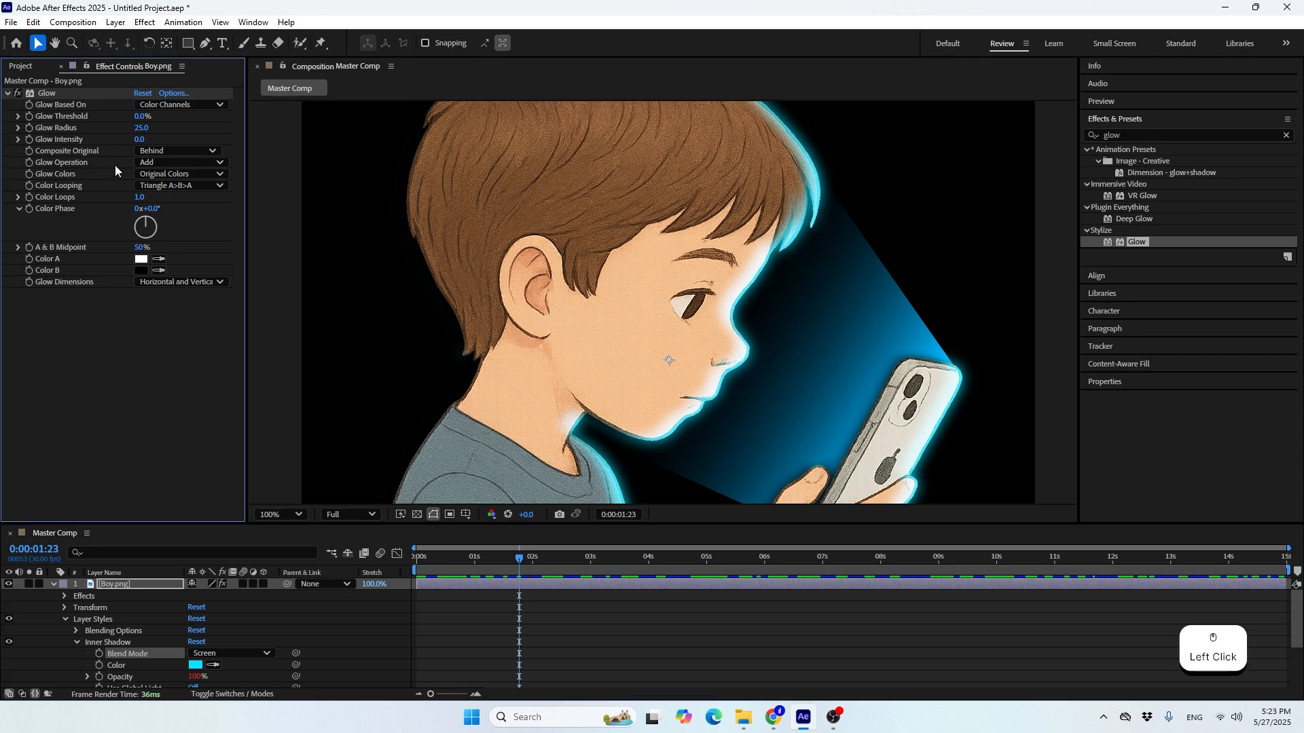
click(158, 163)
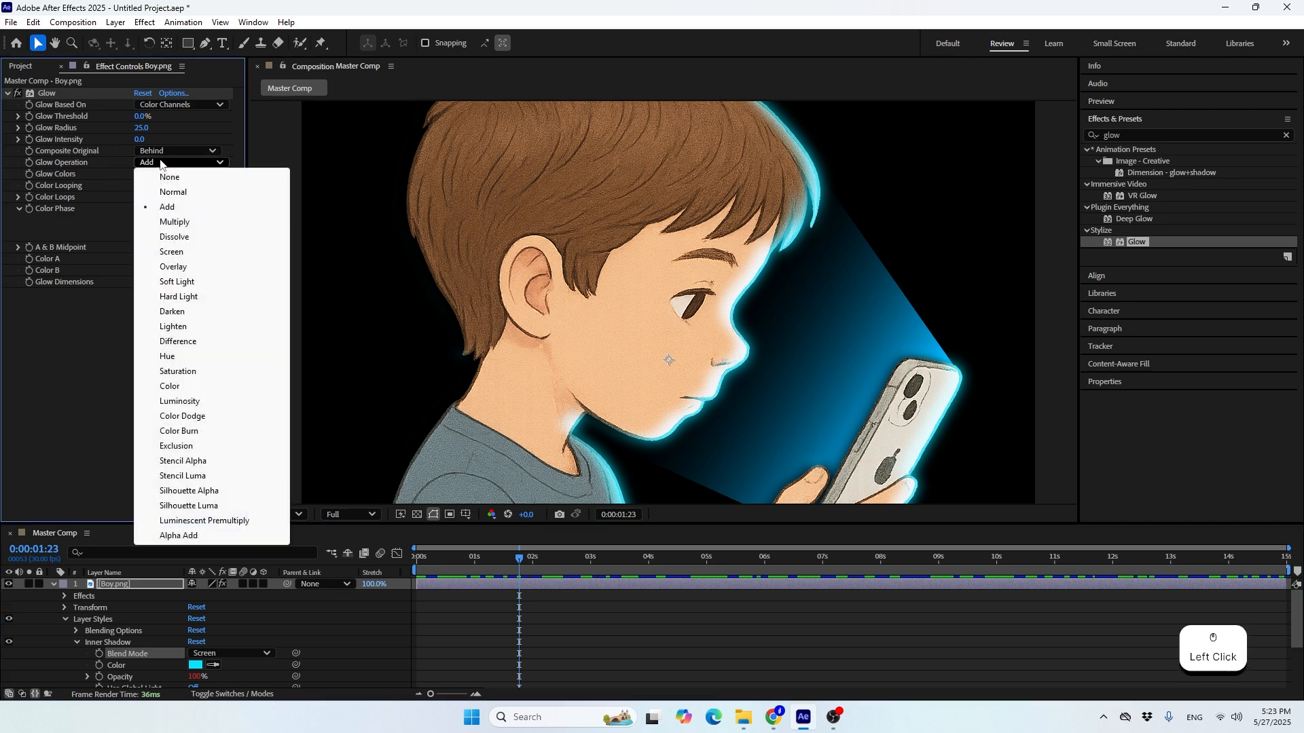
click(161, 224)
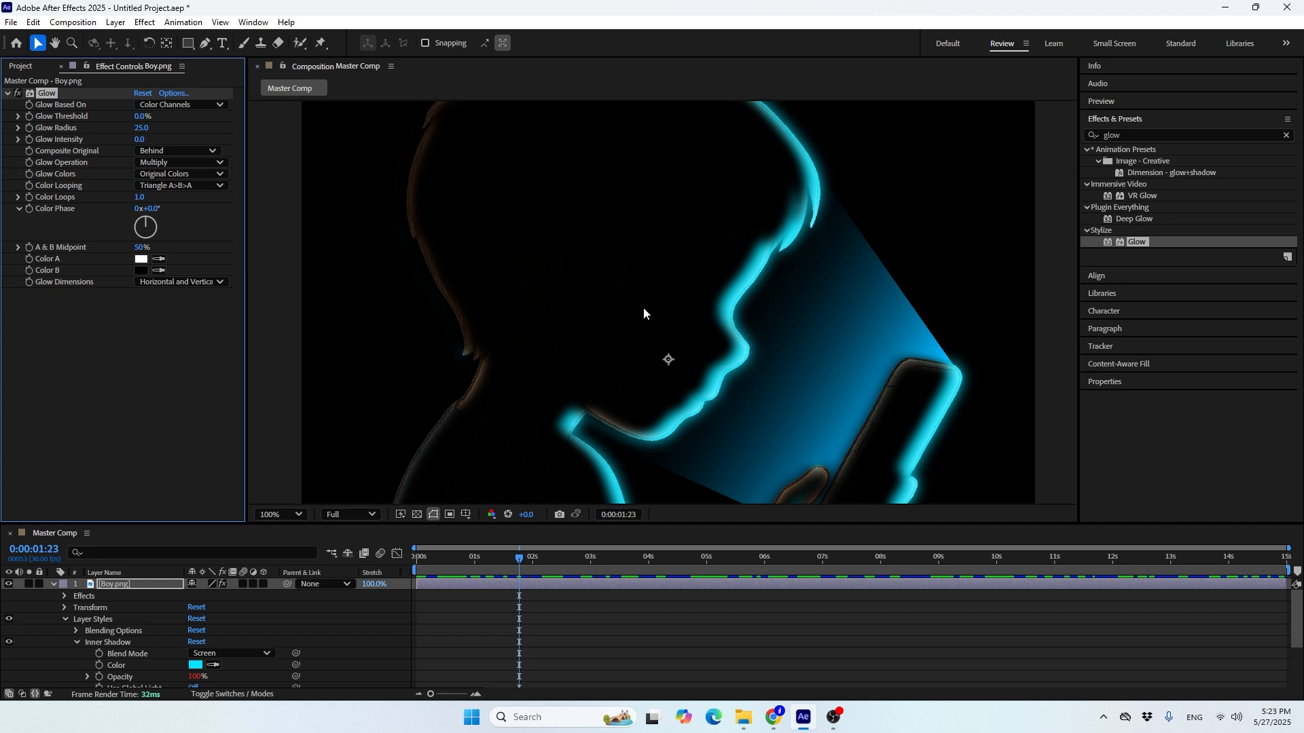
click(160, 162)
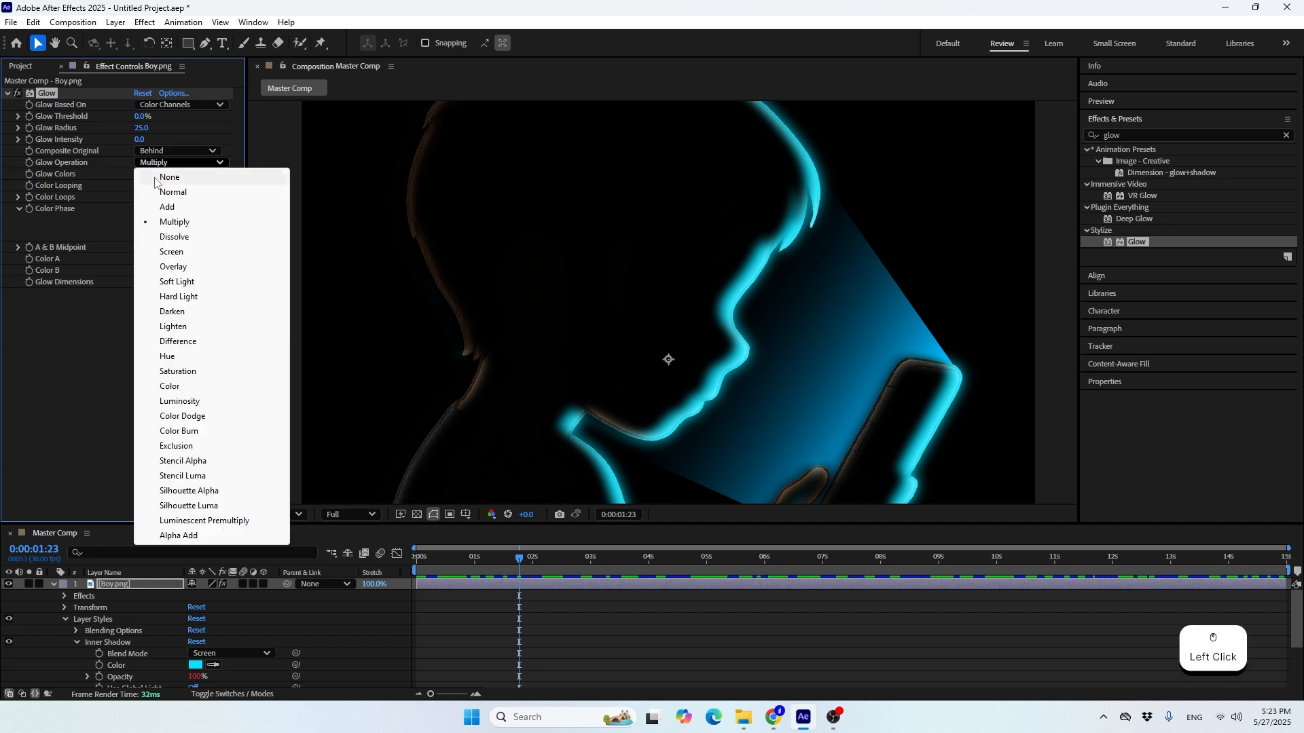
click(163, 252)
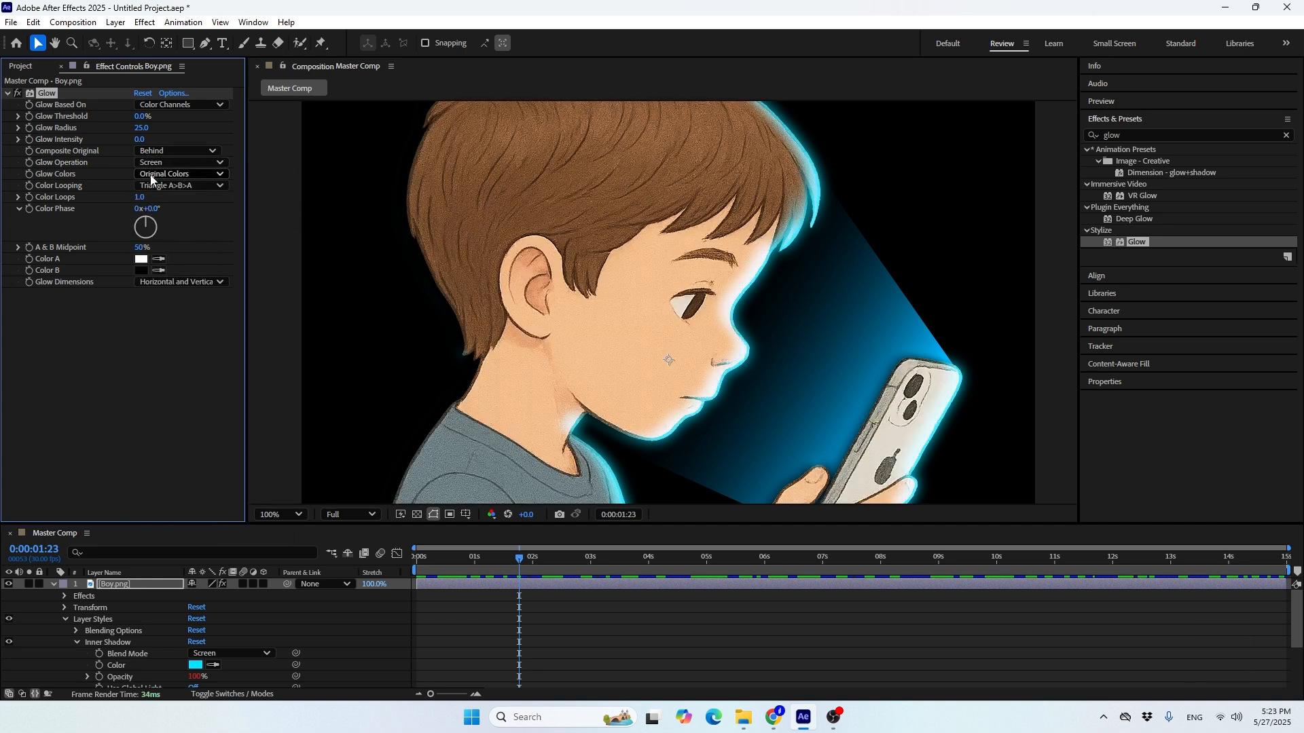
click(151, 164)
click(171, 267)
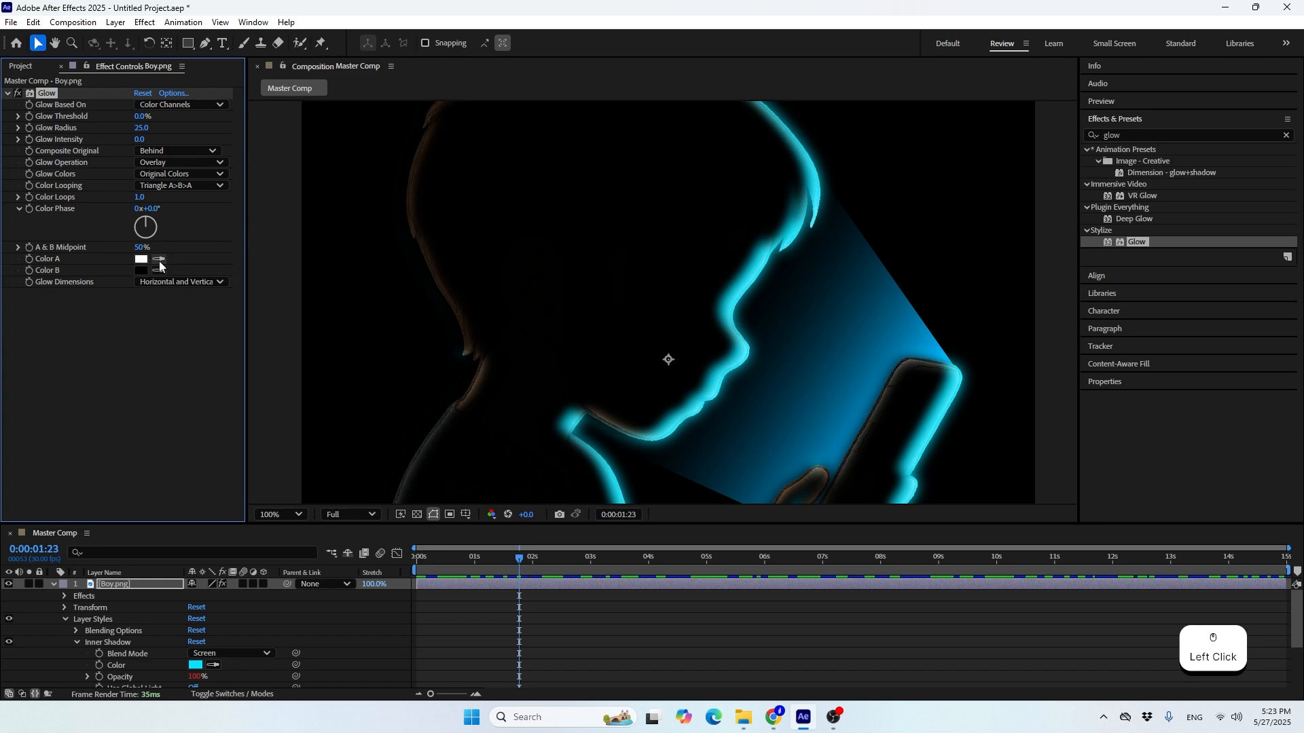
click(165, 165)
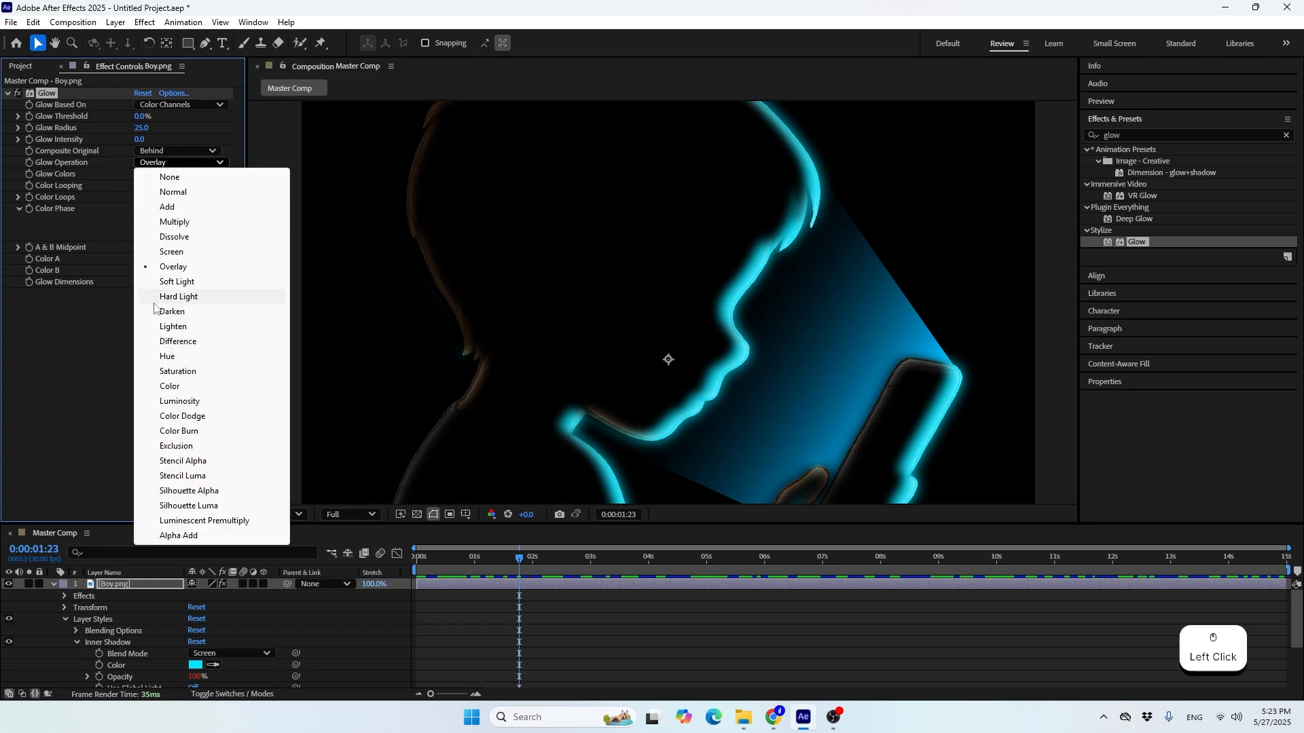
click(172, 326)
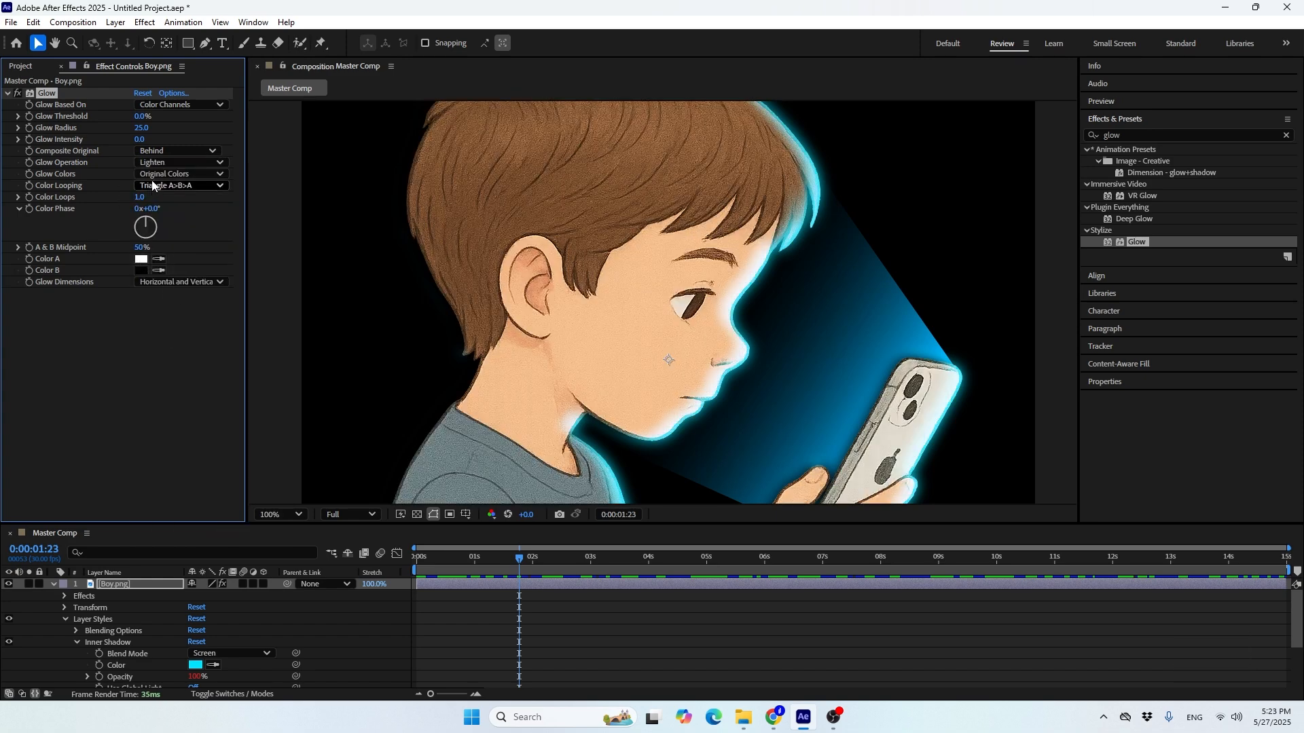
click(153, 165)
click(163, 197)
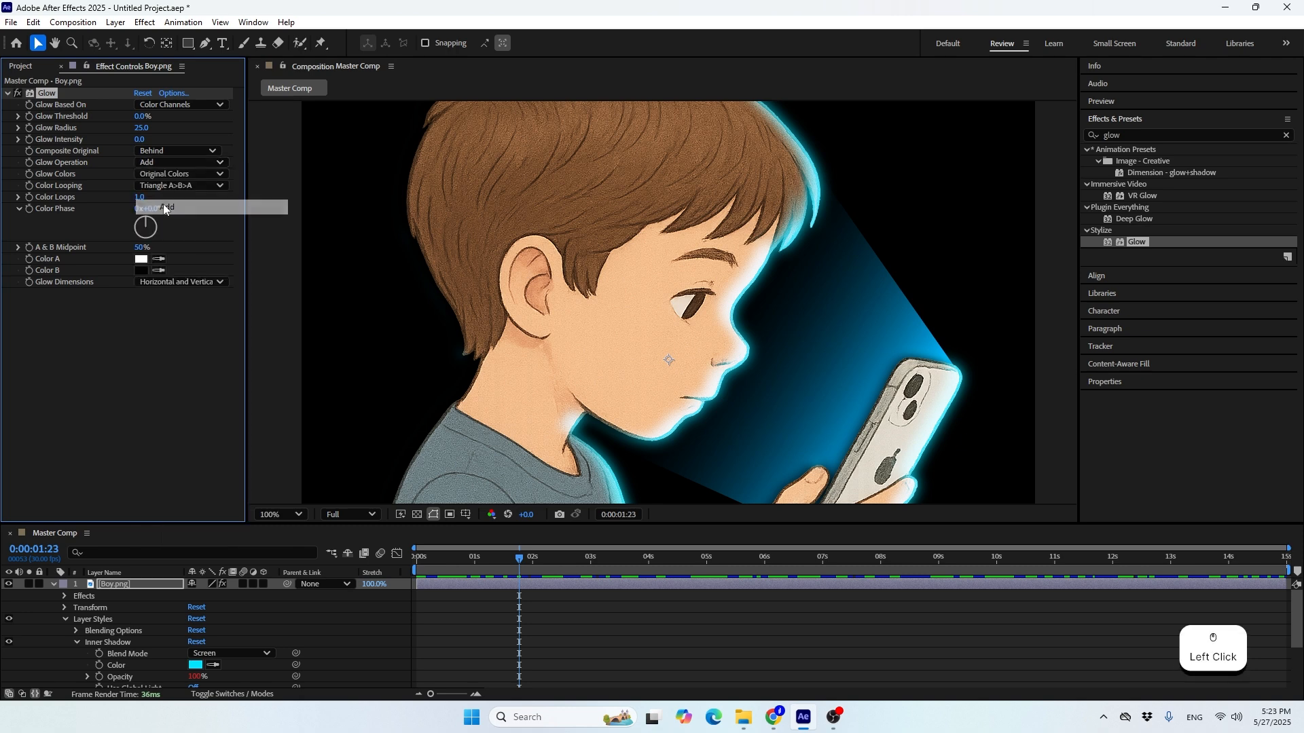
Copy the Glow effect from the Boy layer onto the Phone Light layer
click(55, 588)
click(108, 626)
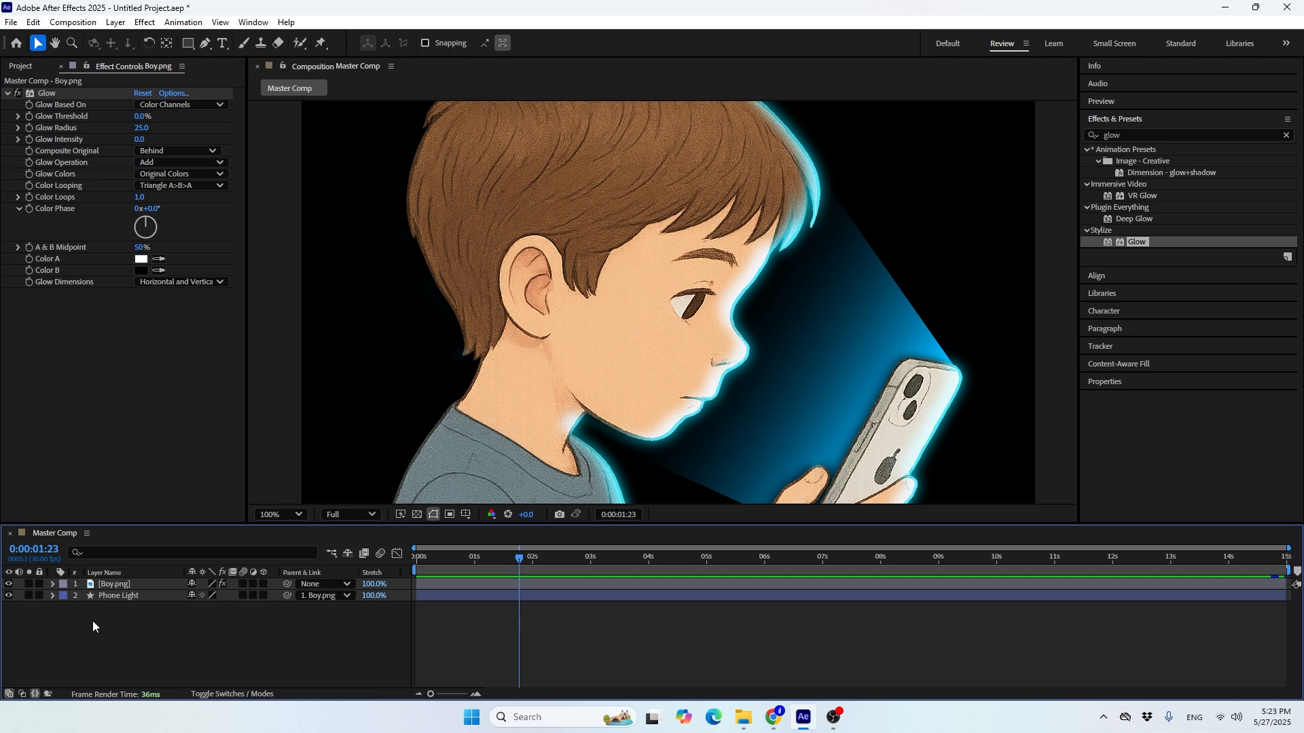
click(105, 585)
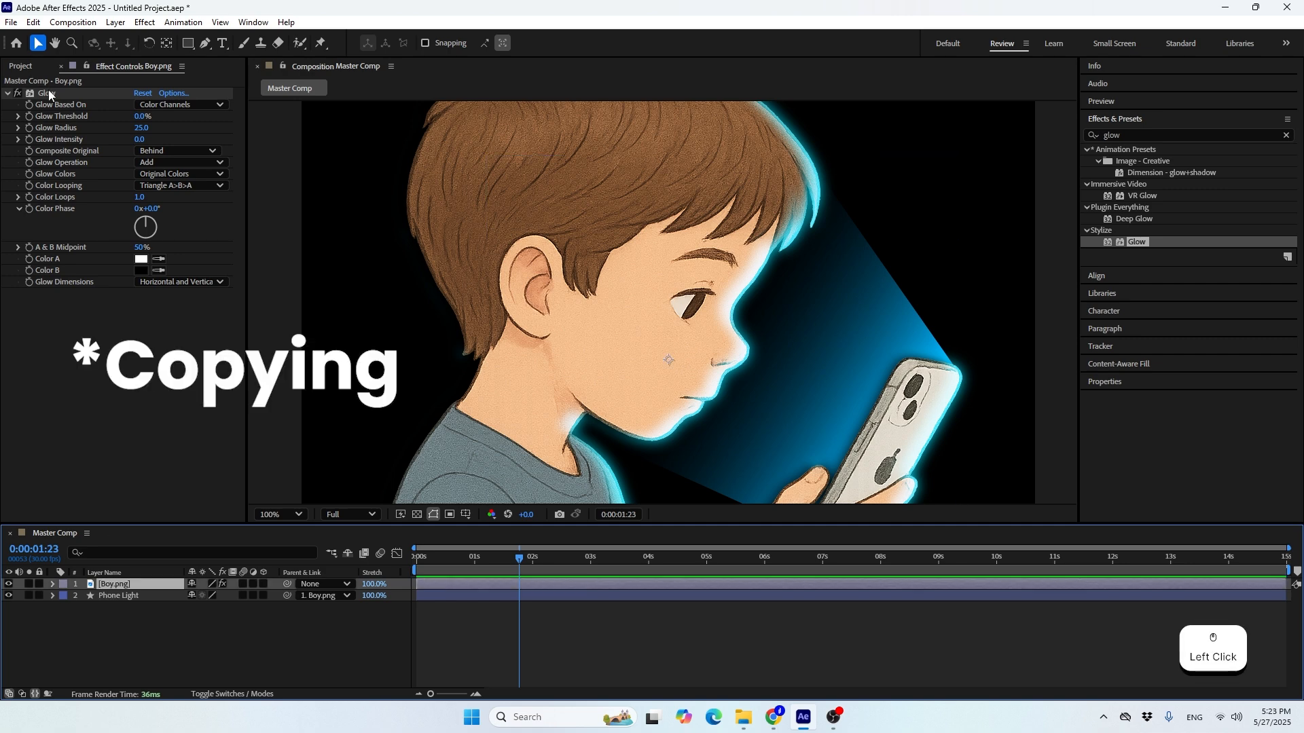
click(49, 94)
key(ctrl+c)
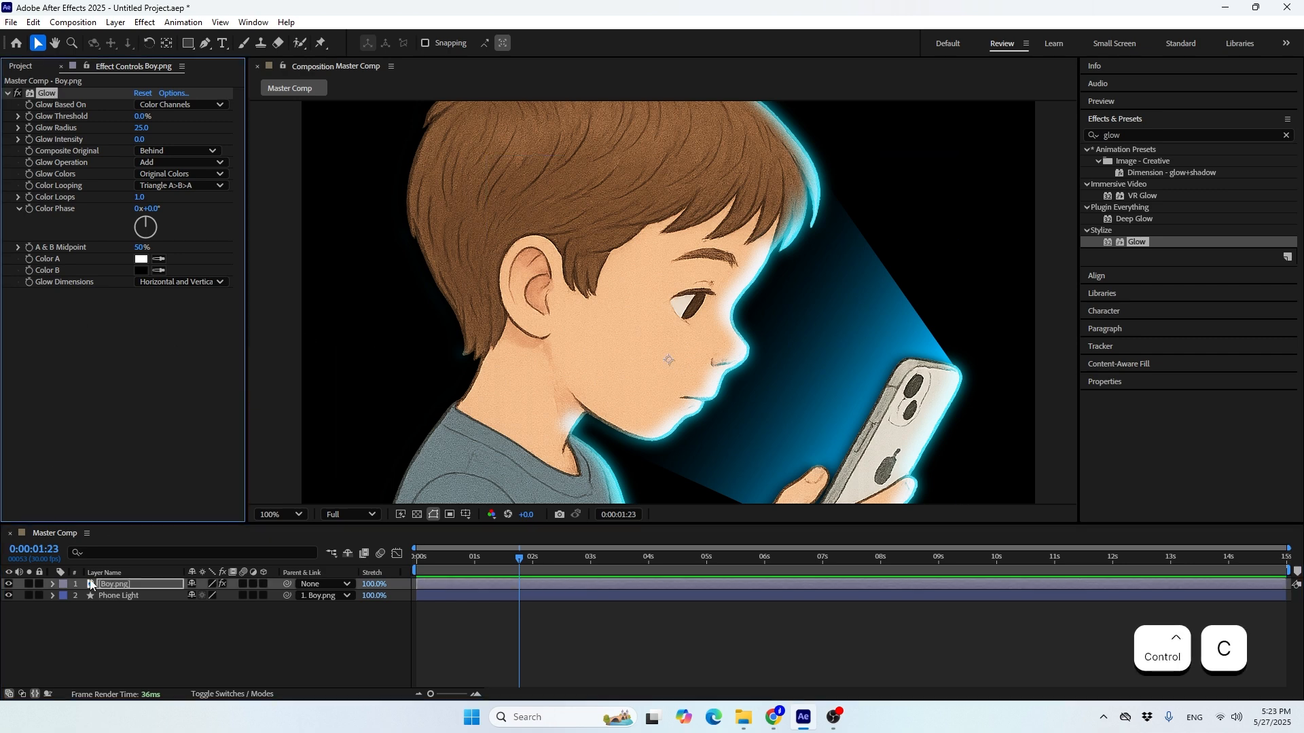
click(109, 597)
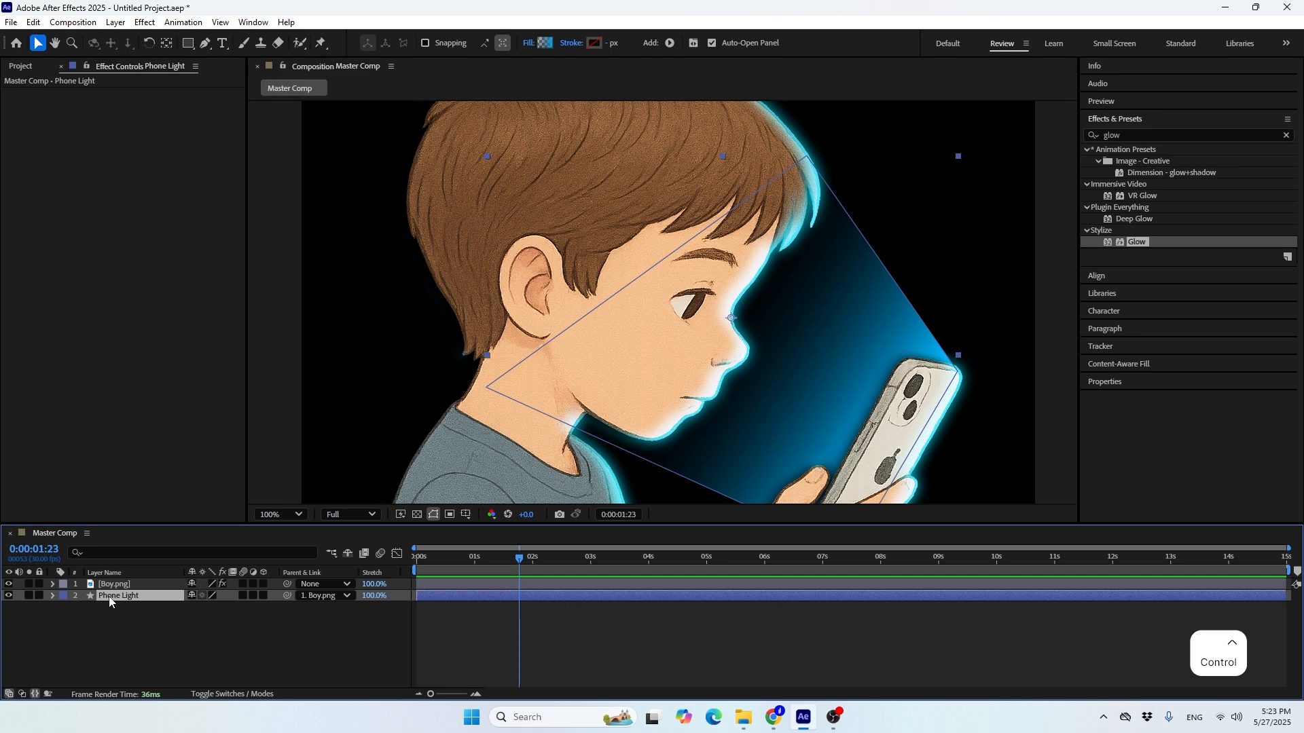
key(ctrl+v)
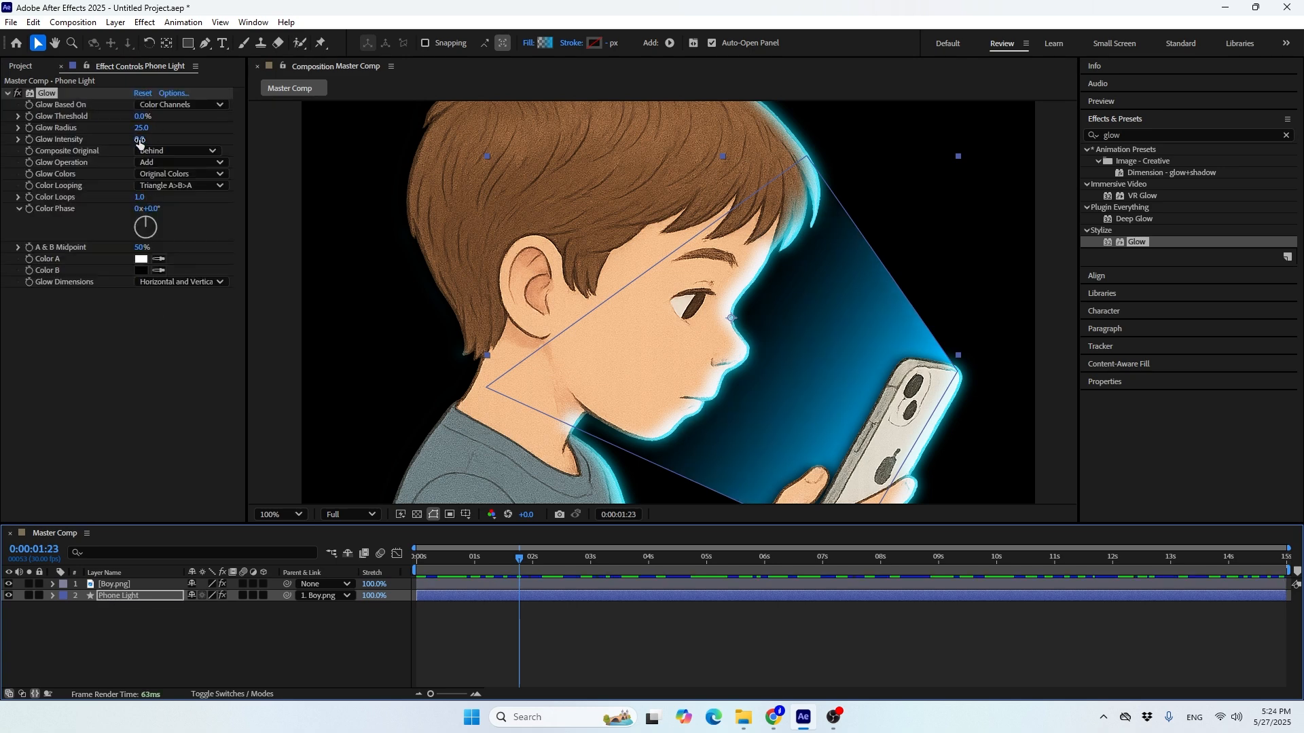
Set the Phone Light layer's Glow Intensity to 0.5 and its Glow Radius to 60
drag(139, 142, 176, 161)
click(140, 139)
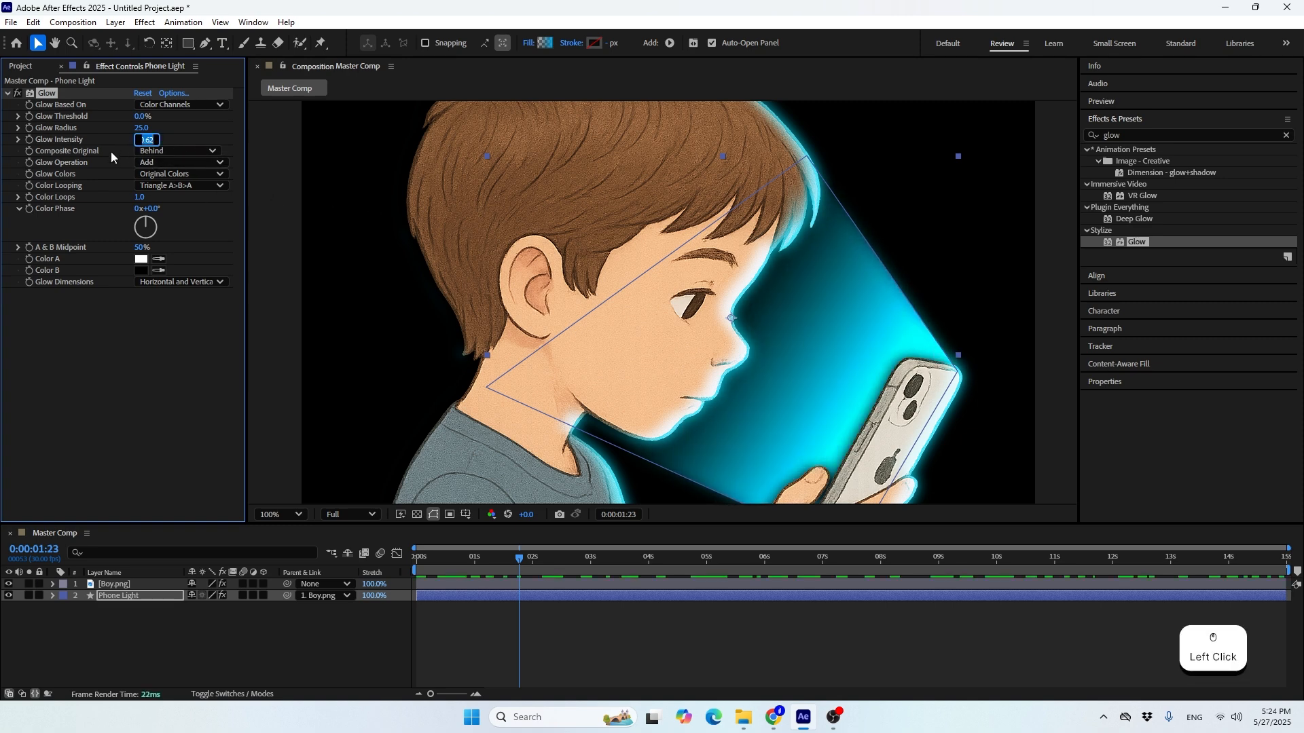
text(0.5)
click(83, 136)
drag(136, 128, 168, 149)
click(142, 128)
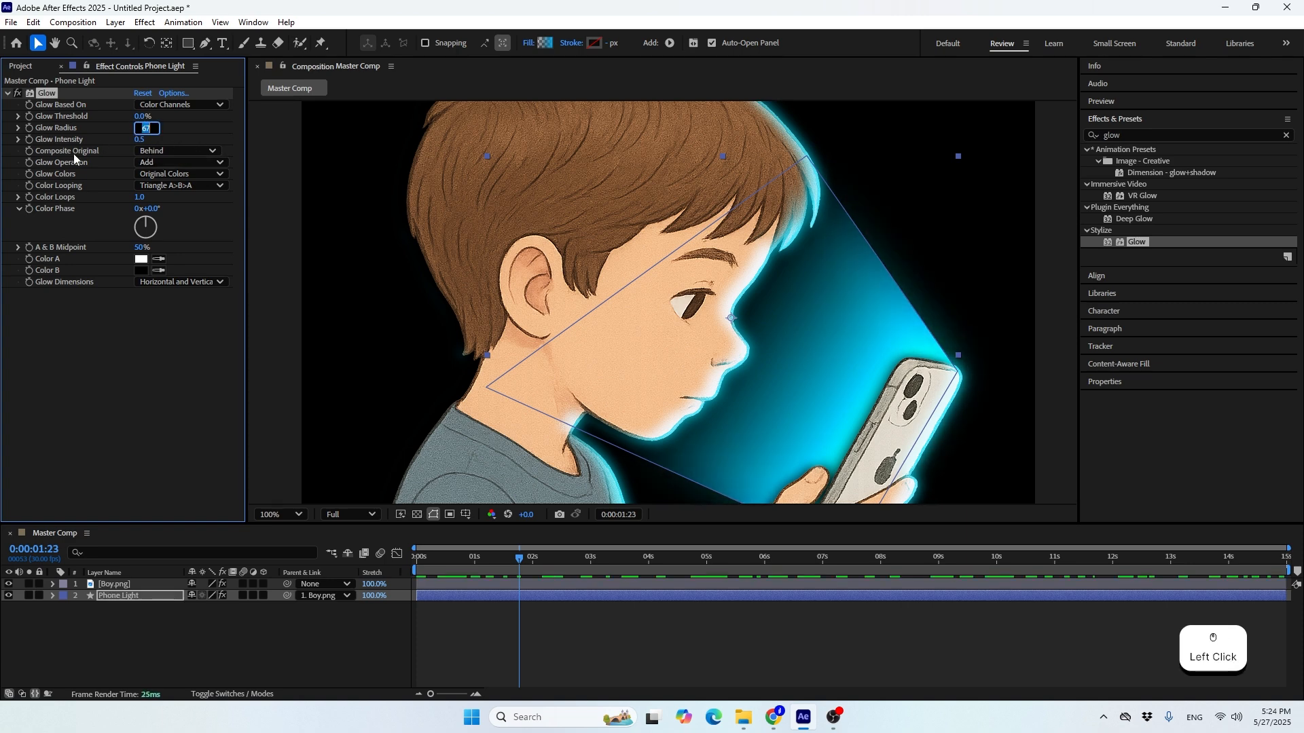
text(60)
key(Return)
Try another Glow Threshold on the Phone Light layer and compare the beam with and without the Glow
drag(143, 116, 84, 150)
click(17, 95)
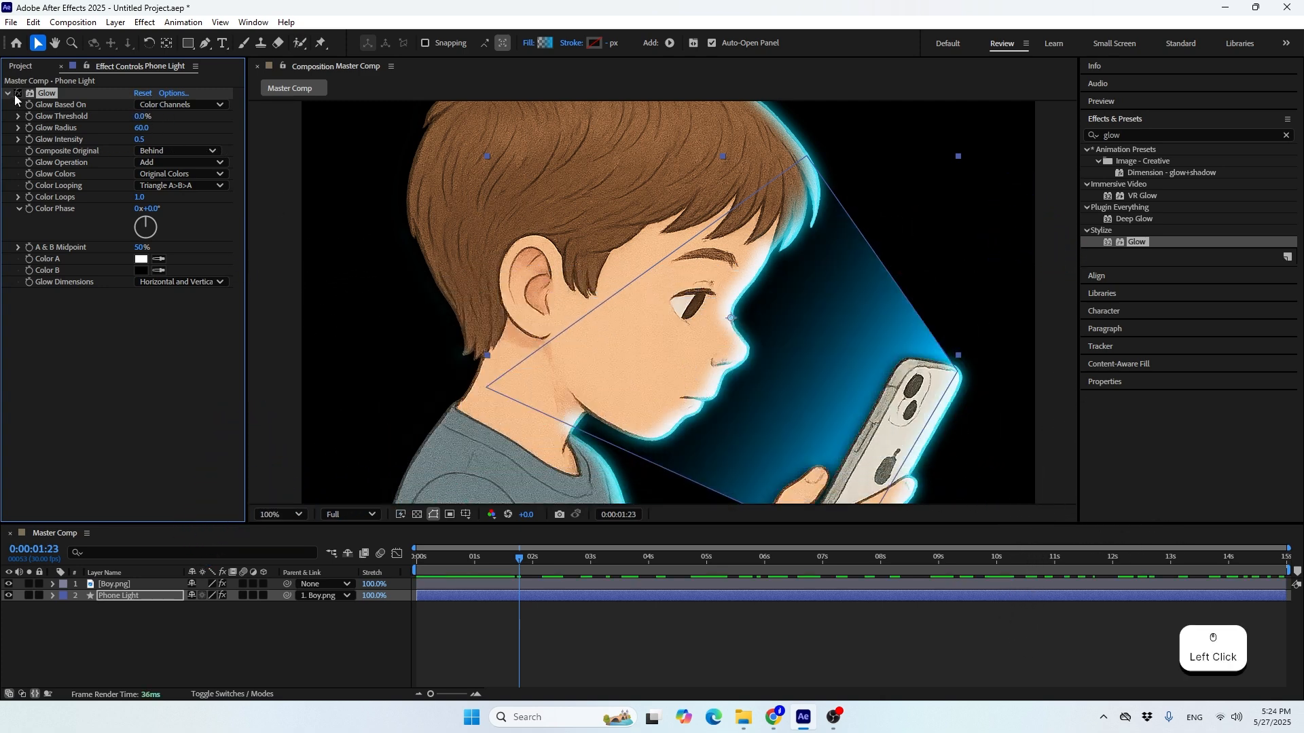
click(117, 548)
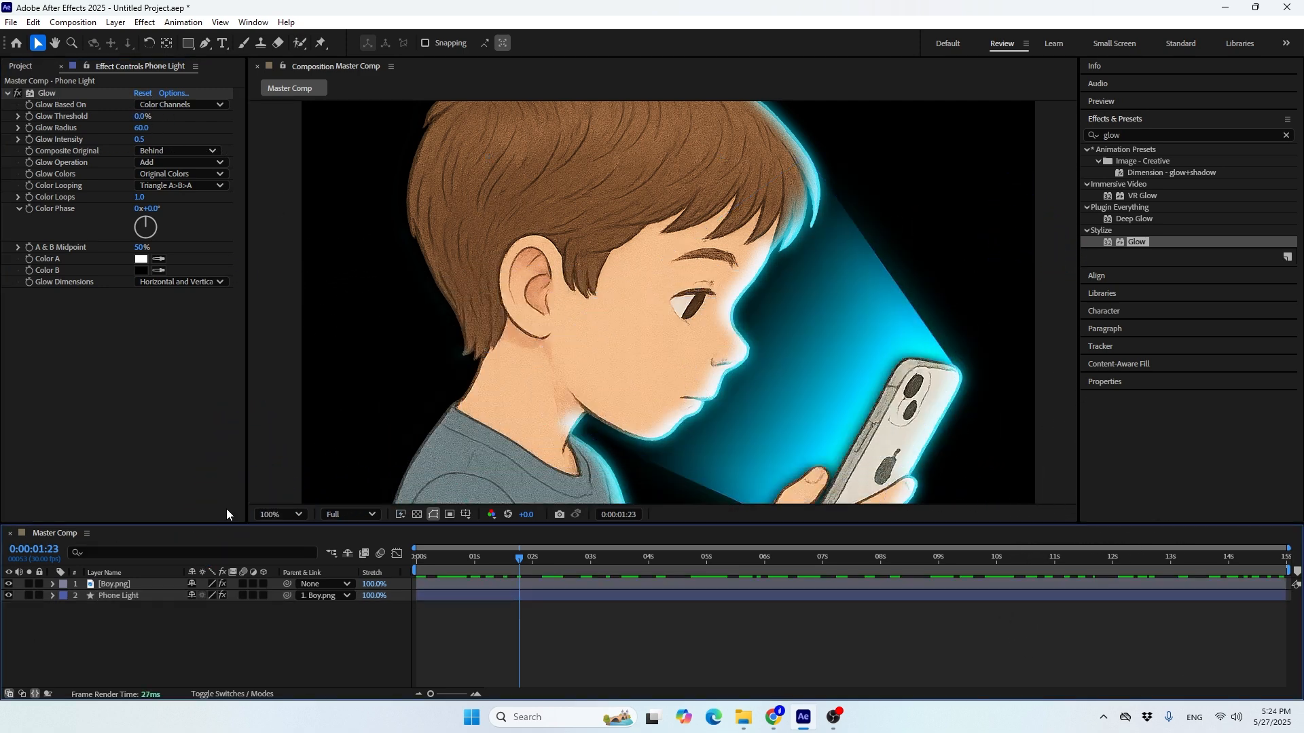
mouse_move(510, 561)
mouse_down()
mouse_move(445, 560)
mouse_move(704, 562)
mouse_move(488, 561)
mouse_up()
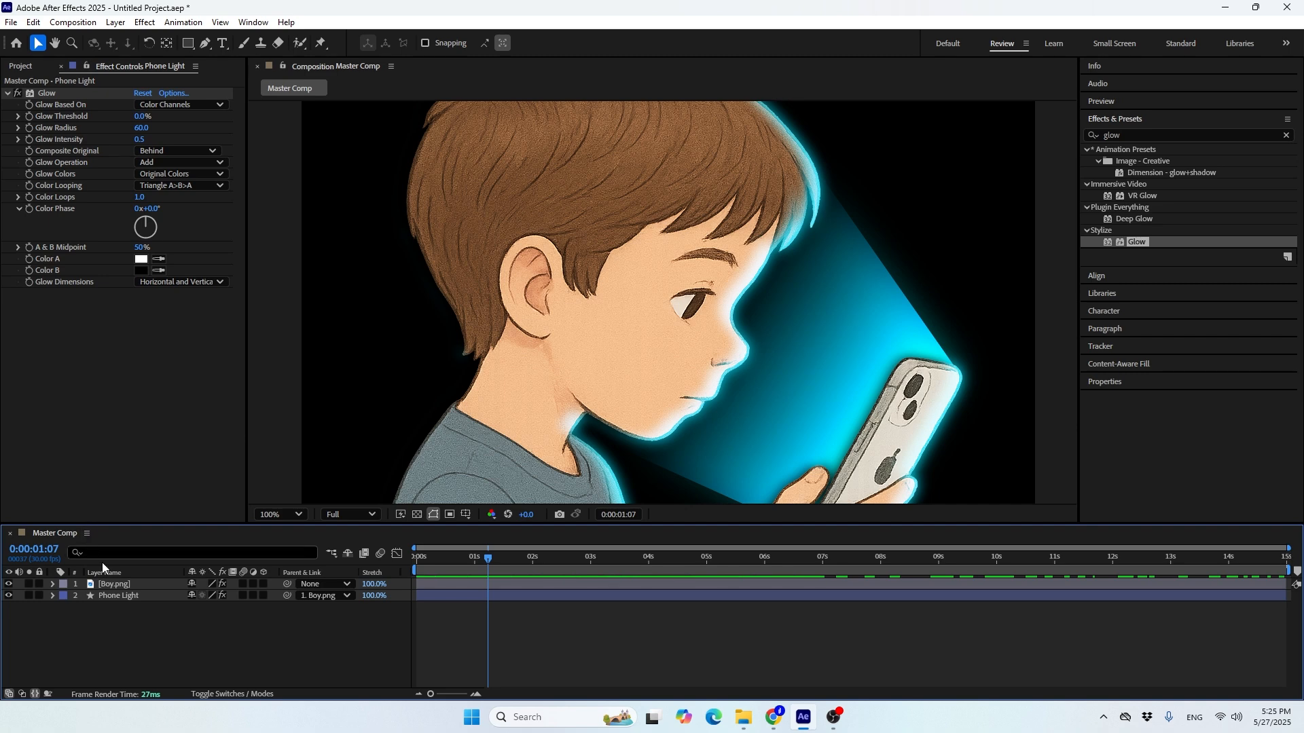
Find the Curves effect and apply it to the Boy layer below its Glow
click(122, 583)
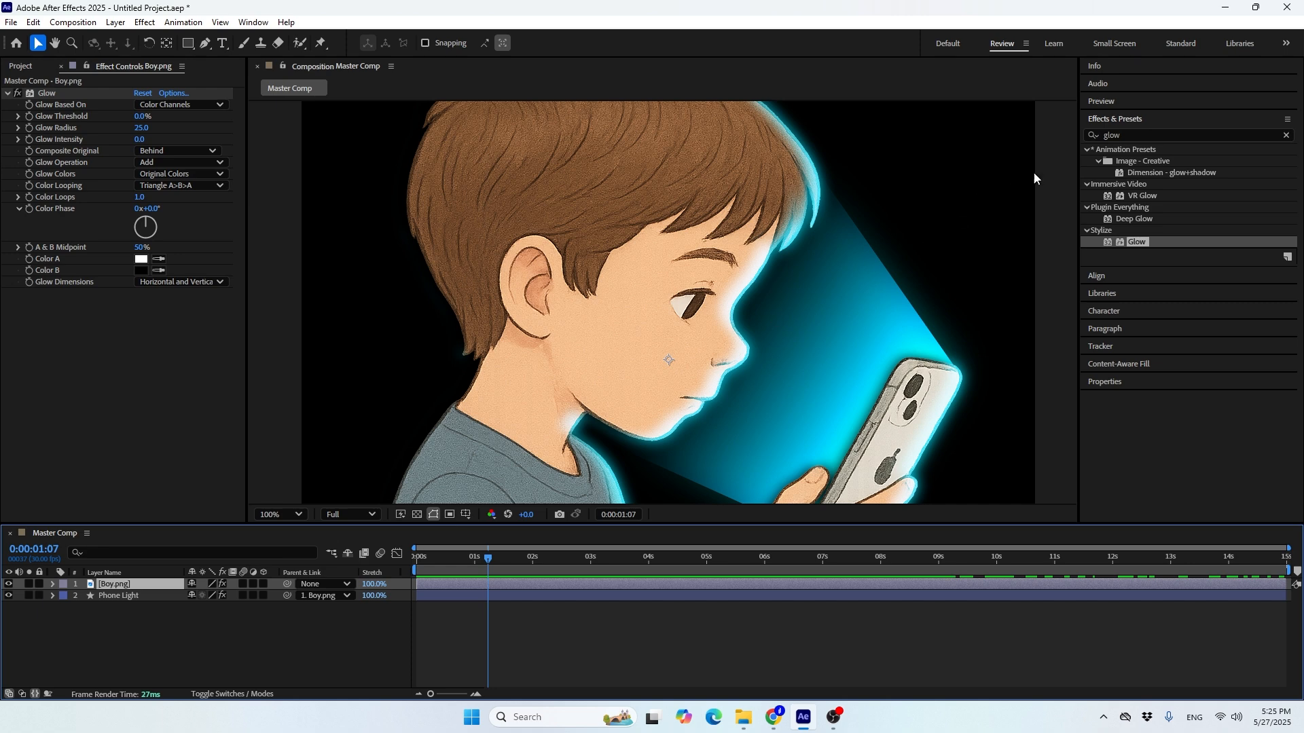
drag(1127, 135, 1063, 144)
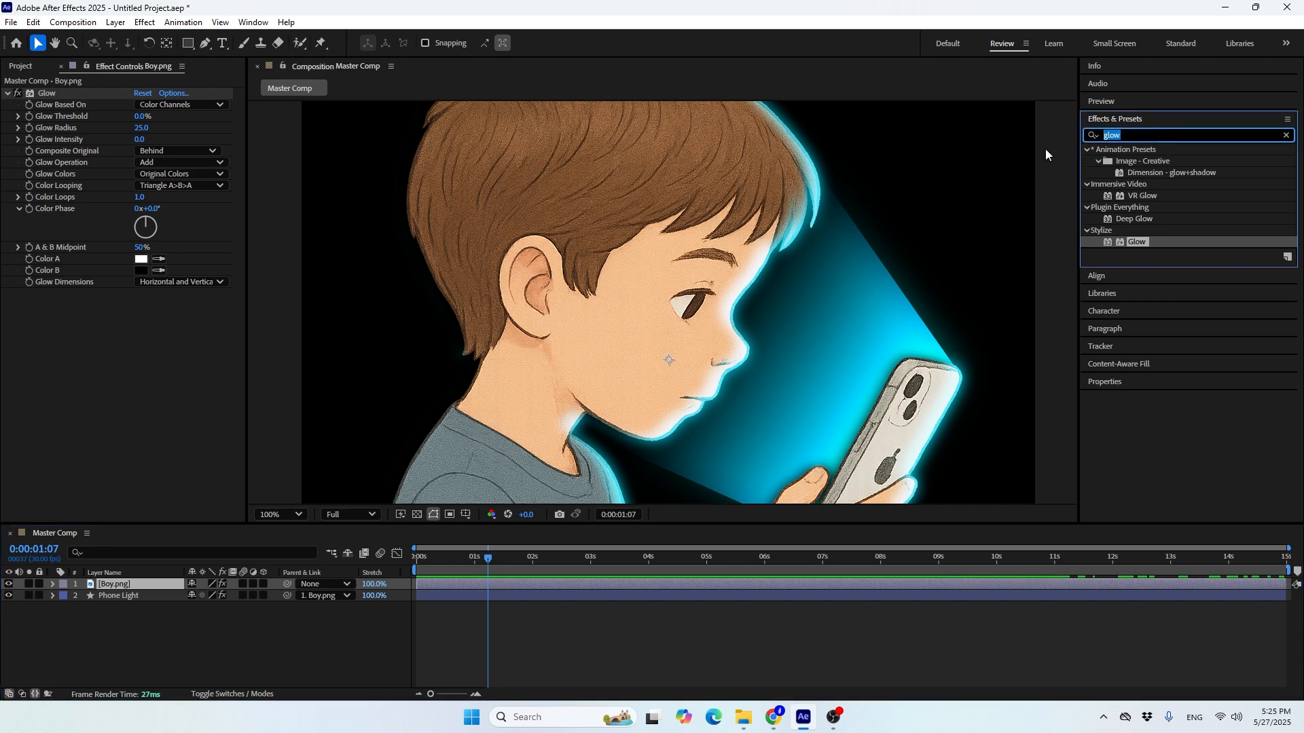
text(curve)
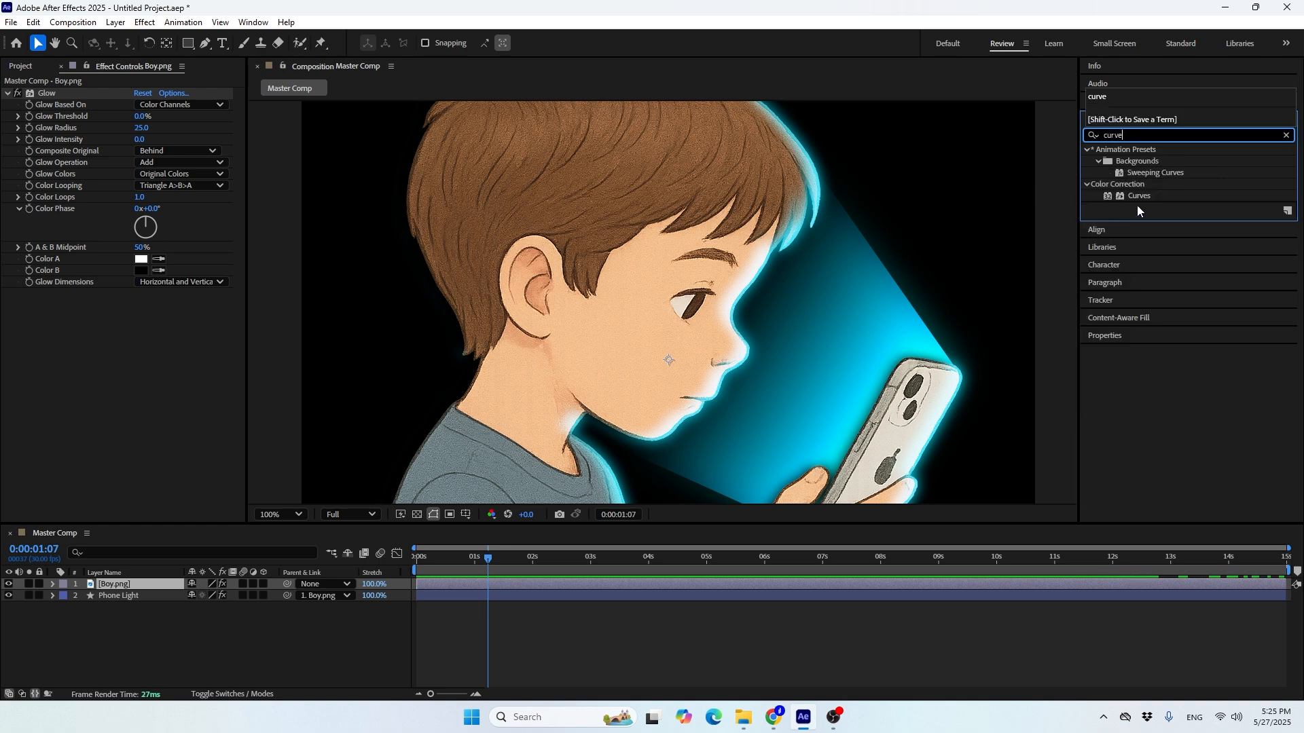
drag(1131, 196, 166, 445)
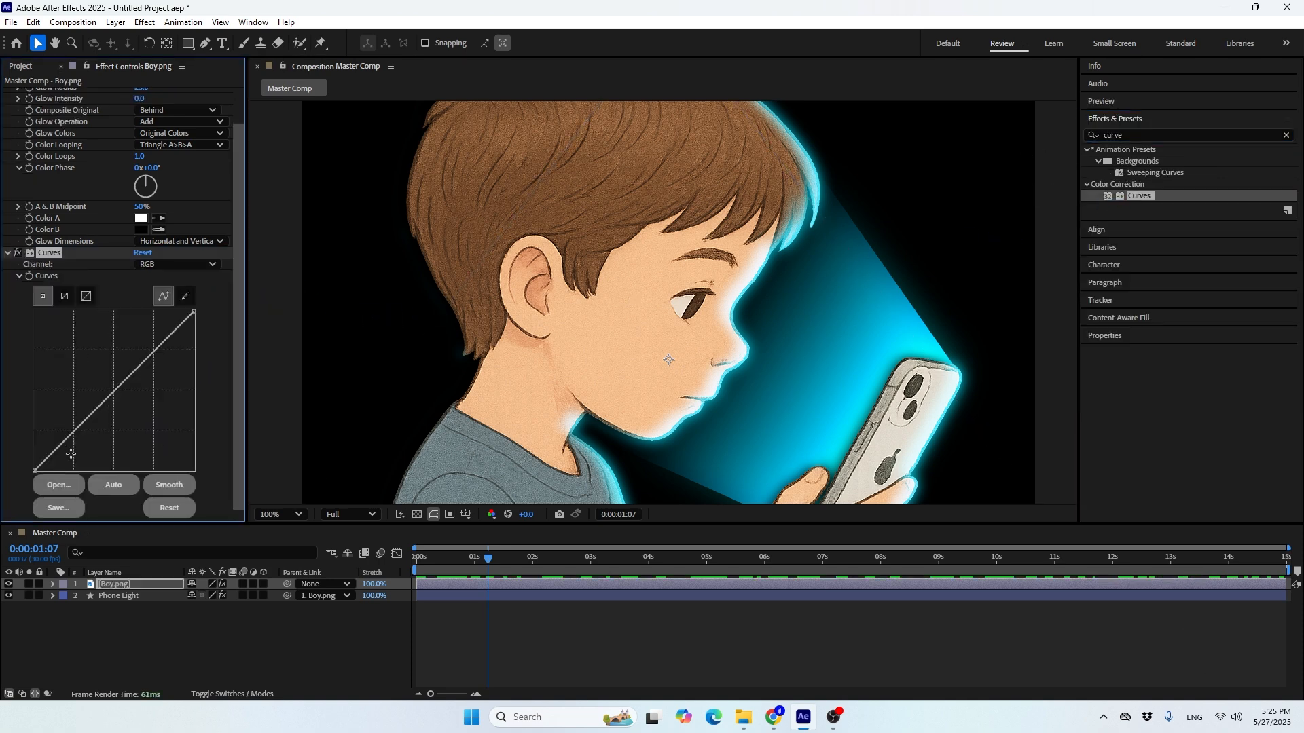
Shape the Boy layer's RGB curve into an S with lowered shadows and raised highlights, and compare the image with and without it
drag(74, 429, 78, 444)
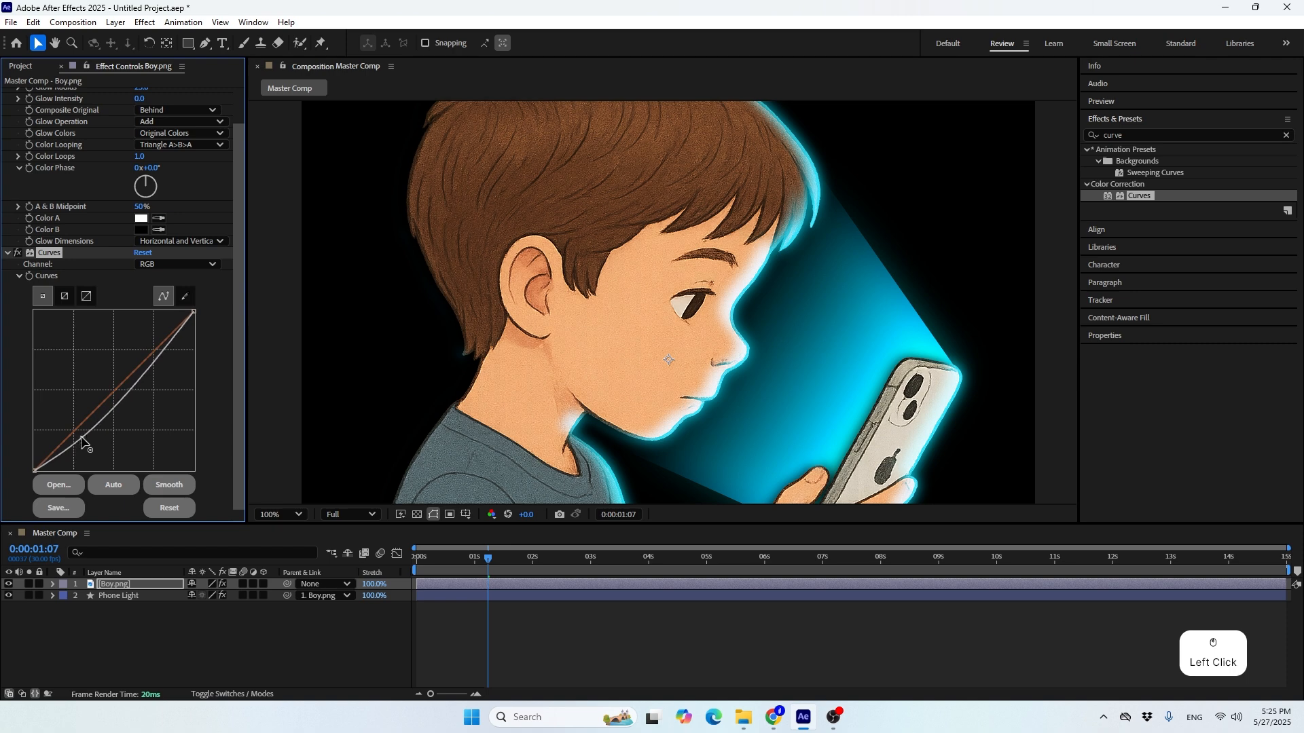
drag(156, 365, 157, 333)
click(19, 253)
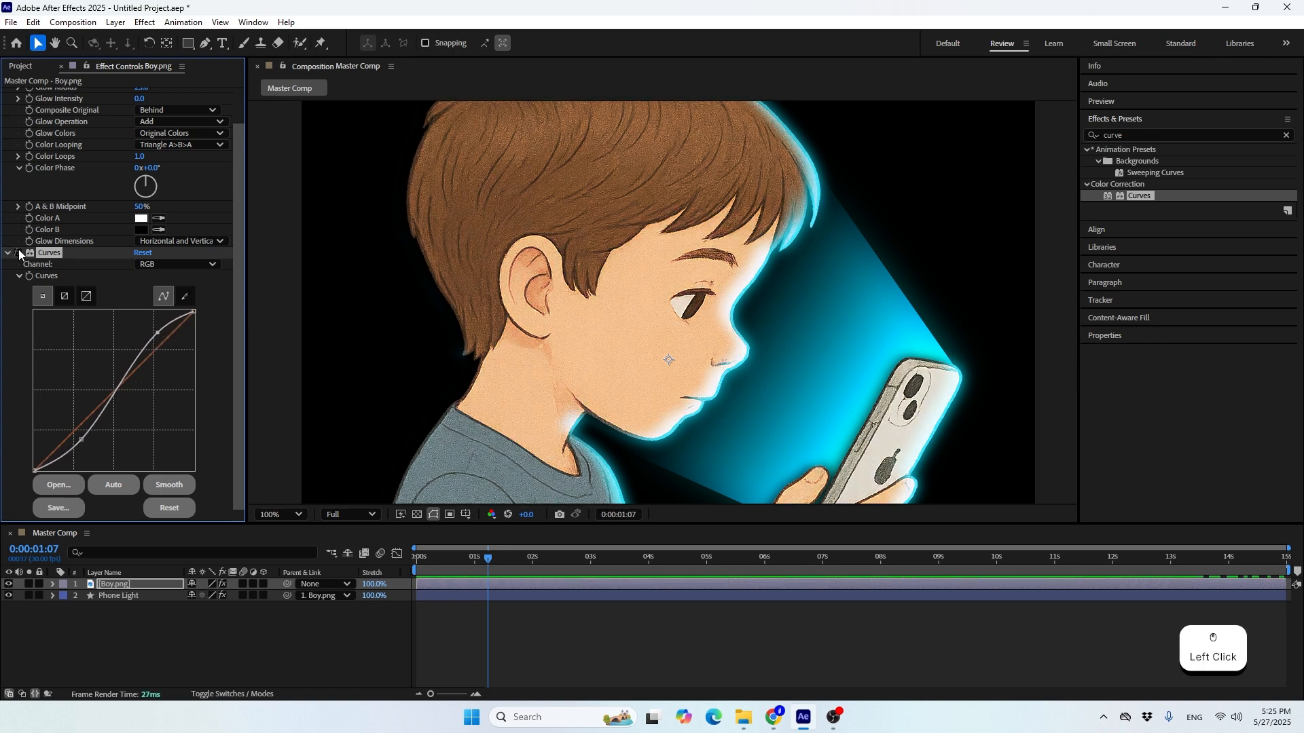
click(19, 253)
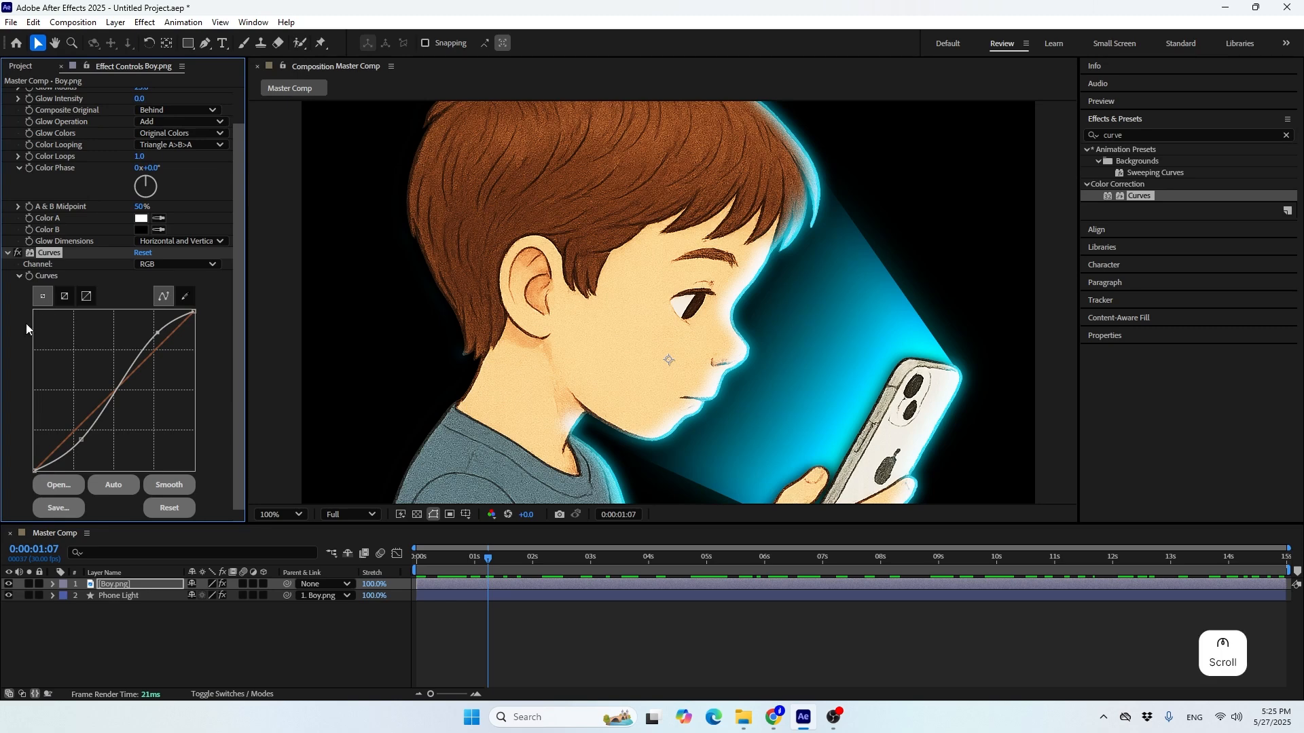
Apply Hue/Saturation to the Boy layer below Curves and raise its Master Saturation to 70
drag(1153, 134, 1022, 161)
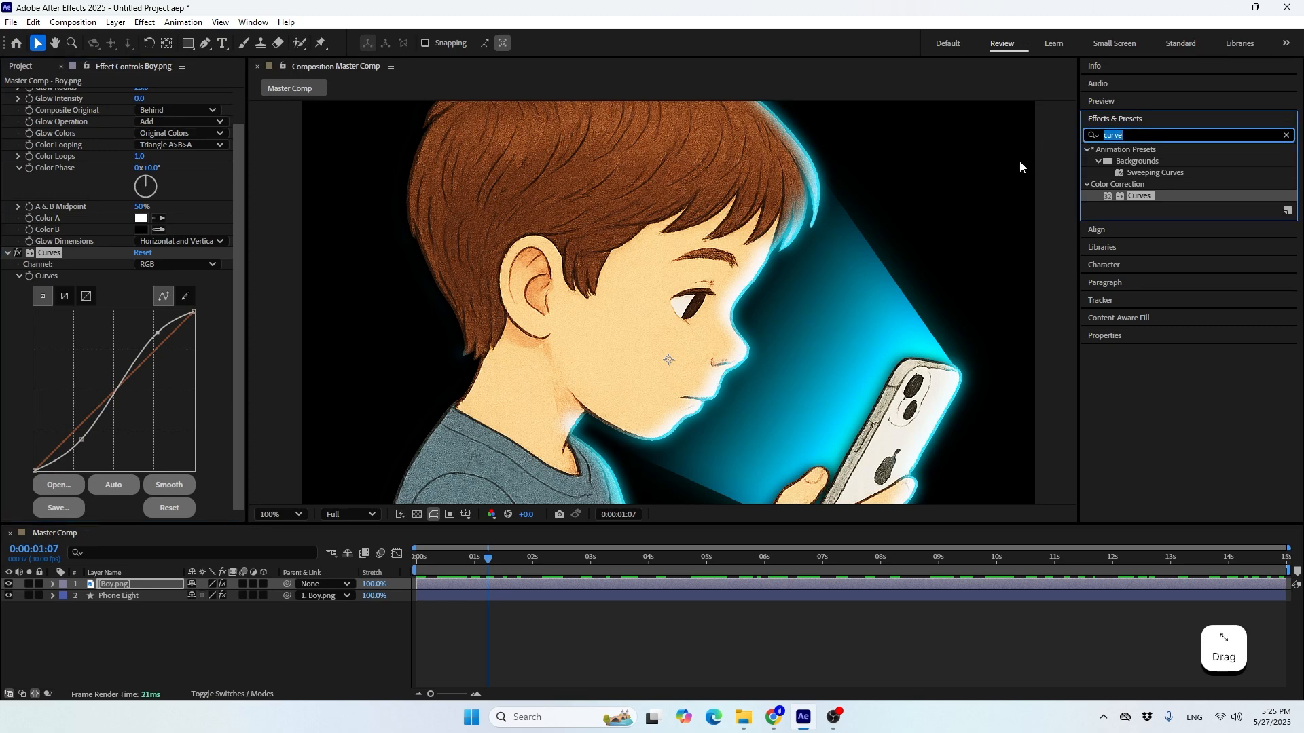
text(hue)
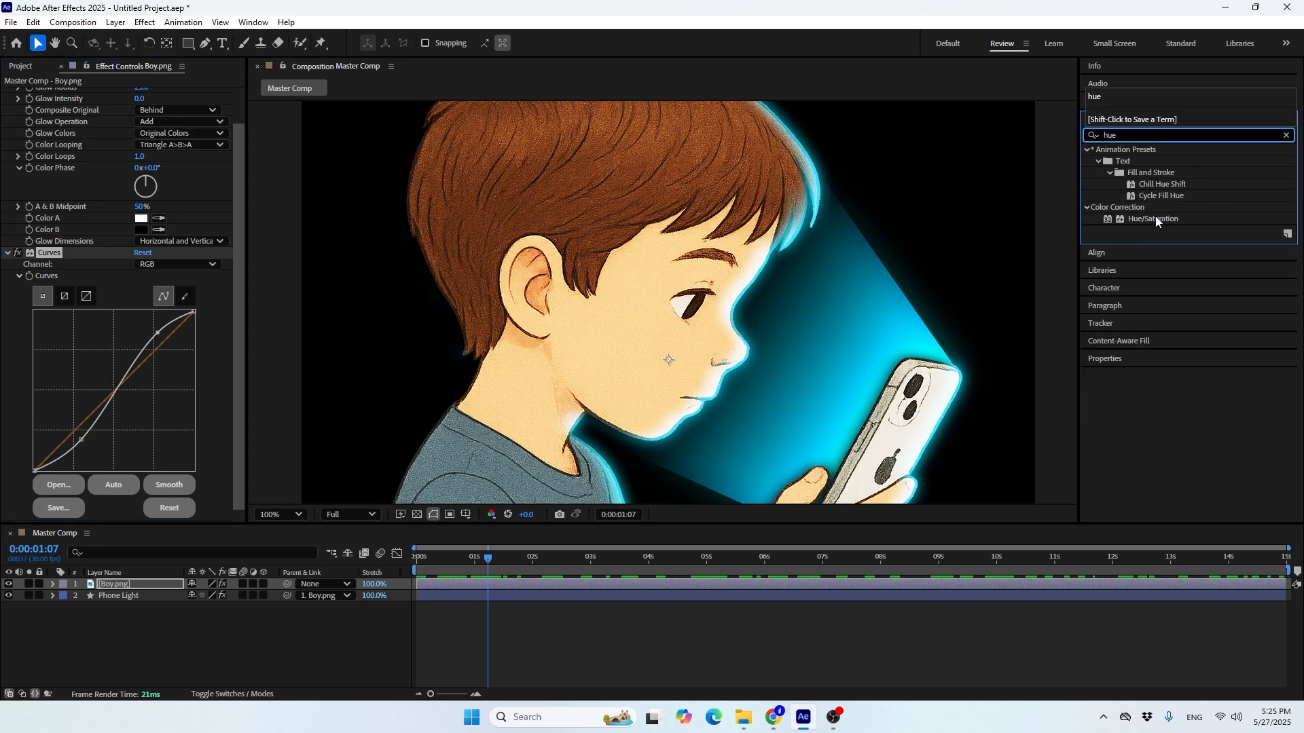
drag(1155, 216, 131, 503)
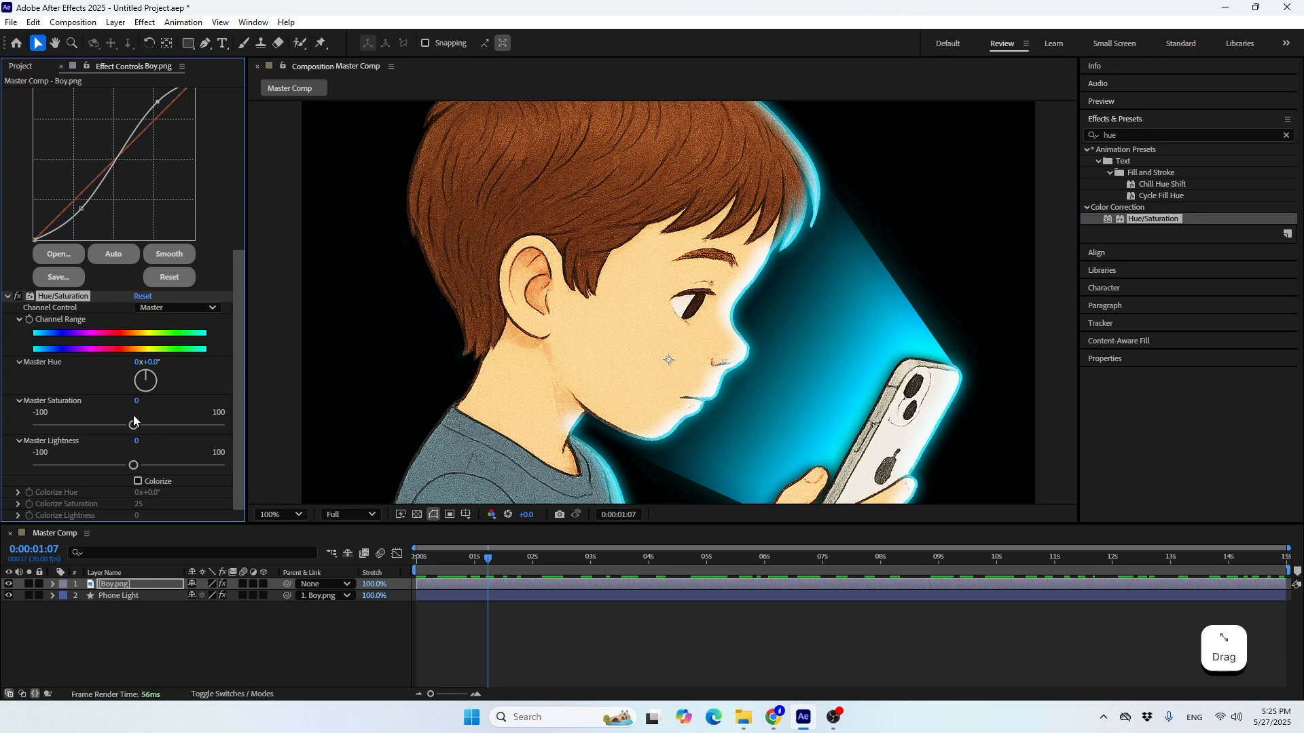
drag(134, 421, 199, 433)
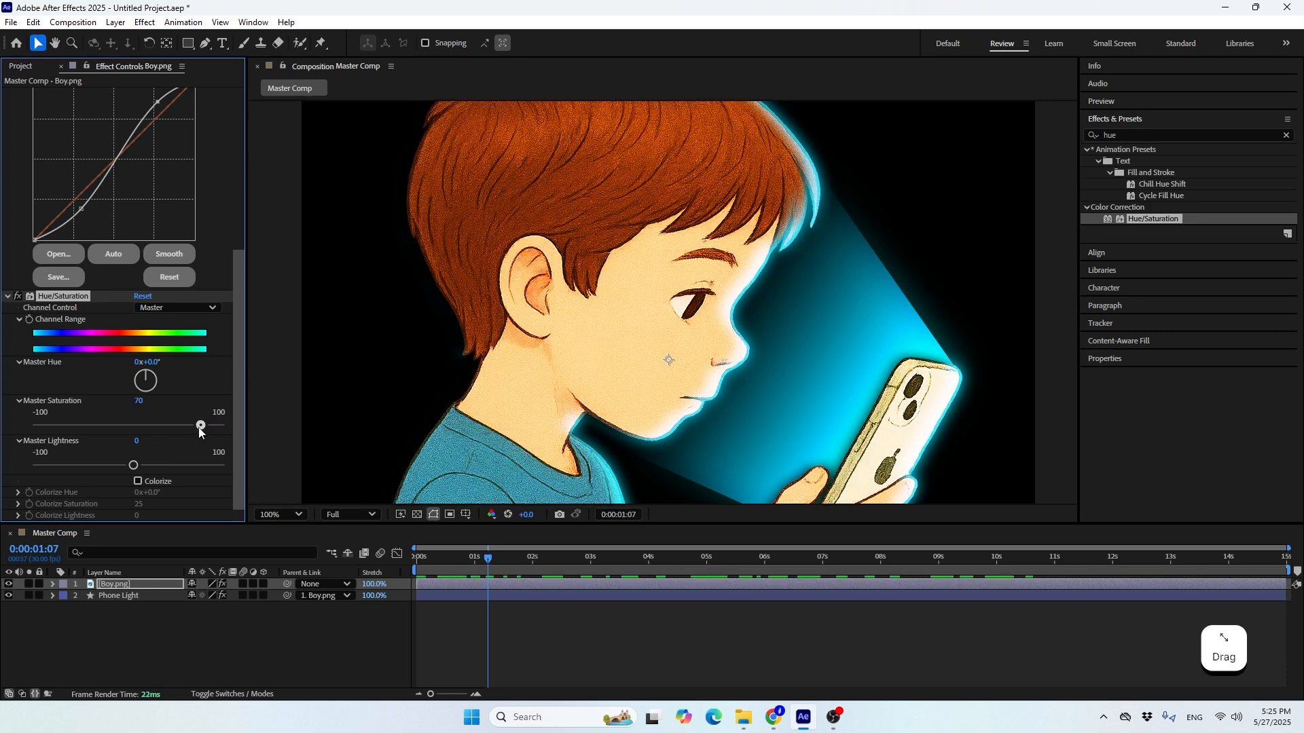
scroll(821, 315, down, 2)
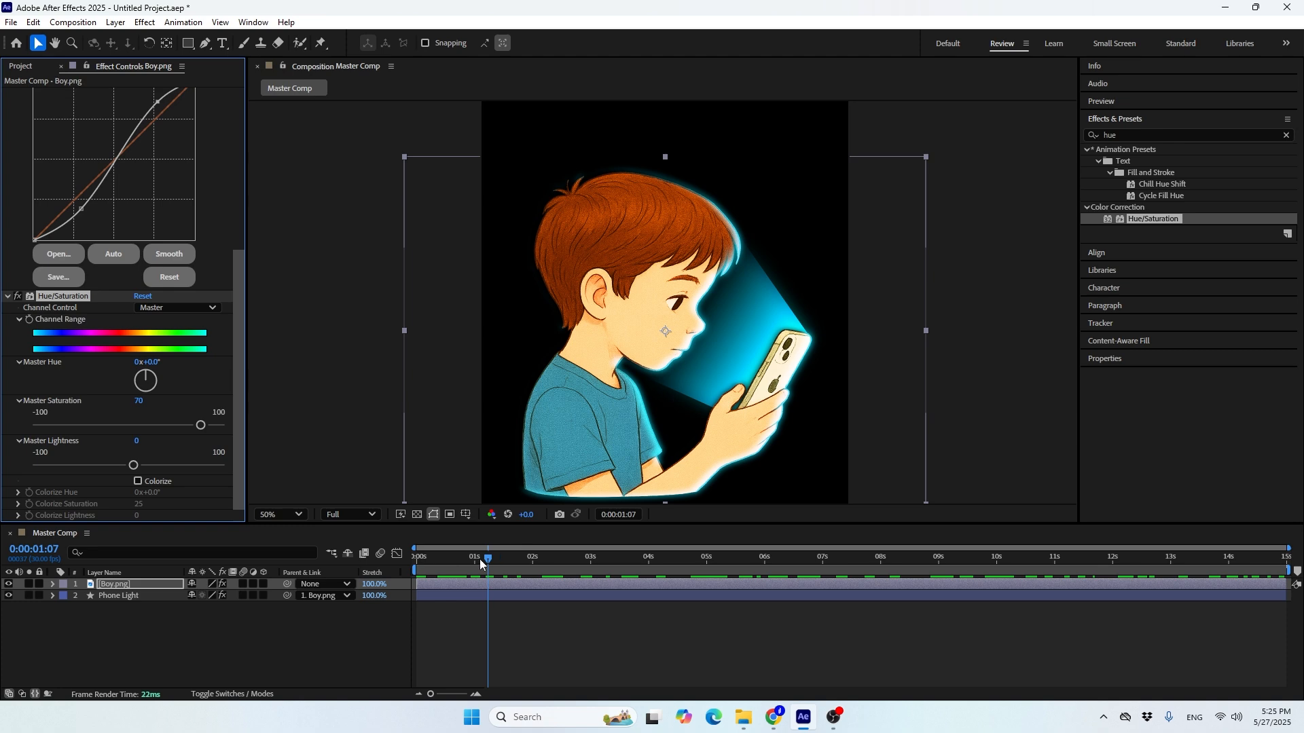
Return the current time to 0:00:00:00 and collapse the Boy layer's Glow, Curves and Hue/Saturation settings
drag(480, 560, 417, 558)
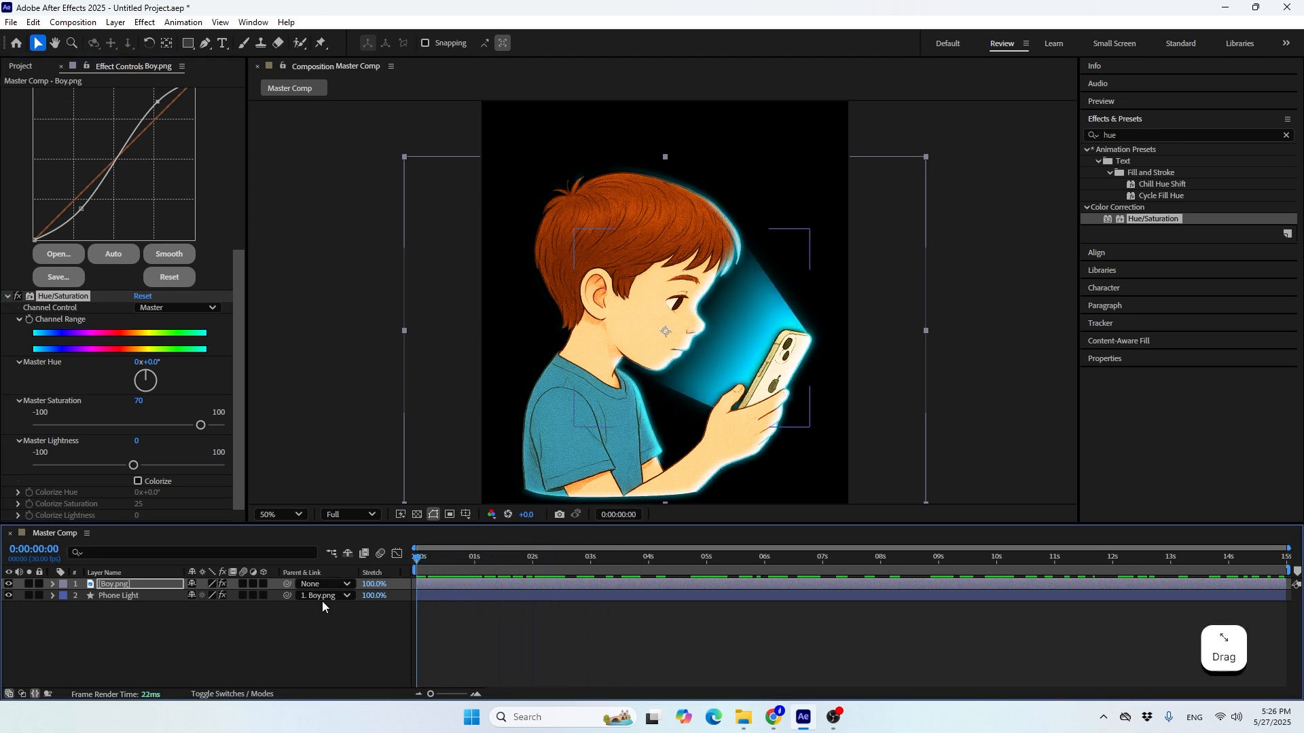
click(308, 639)
scroll(34, 228, up, 5)
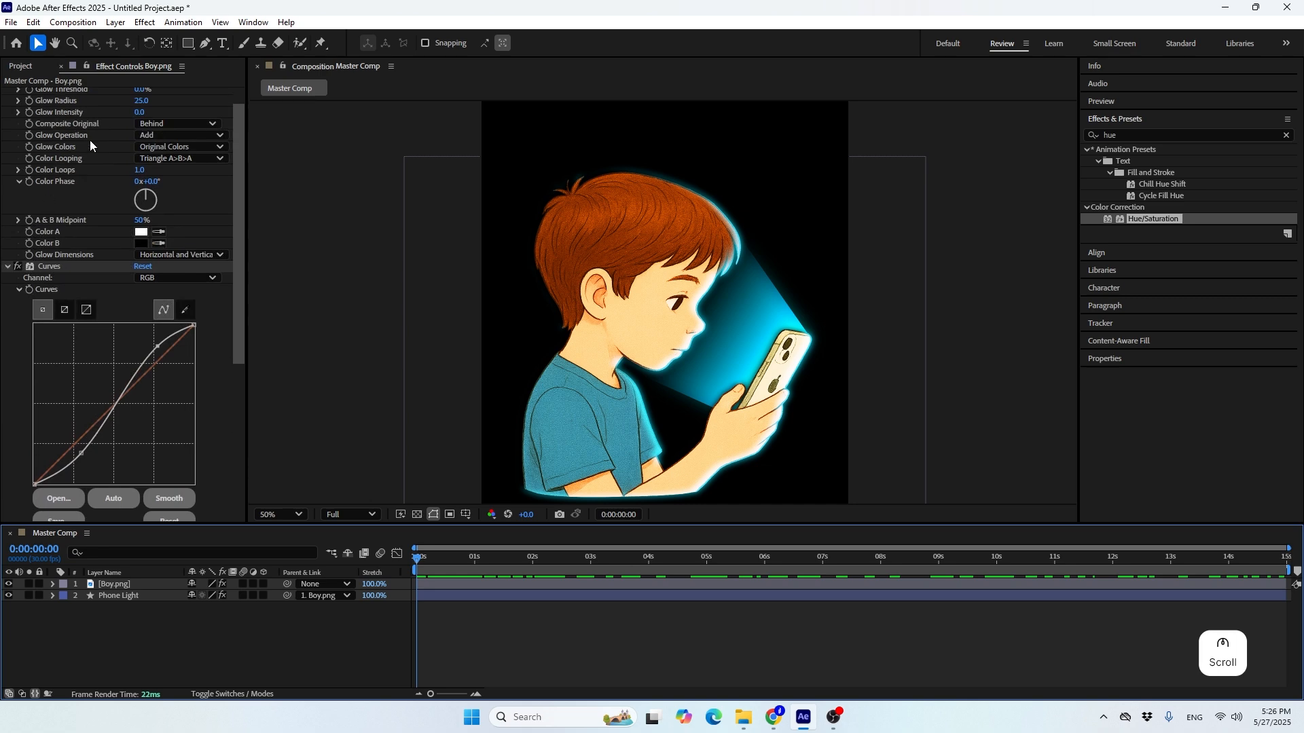
scroll(38, 162, up, 2)
click(7, 93)
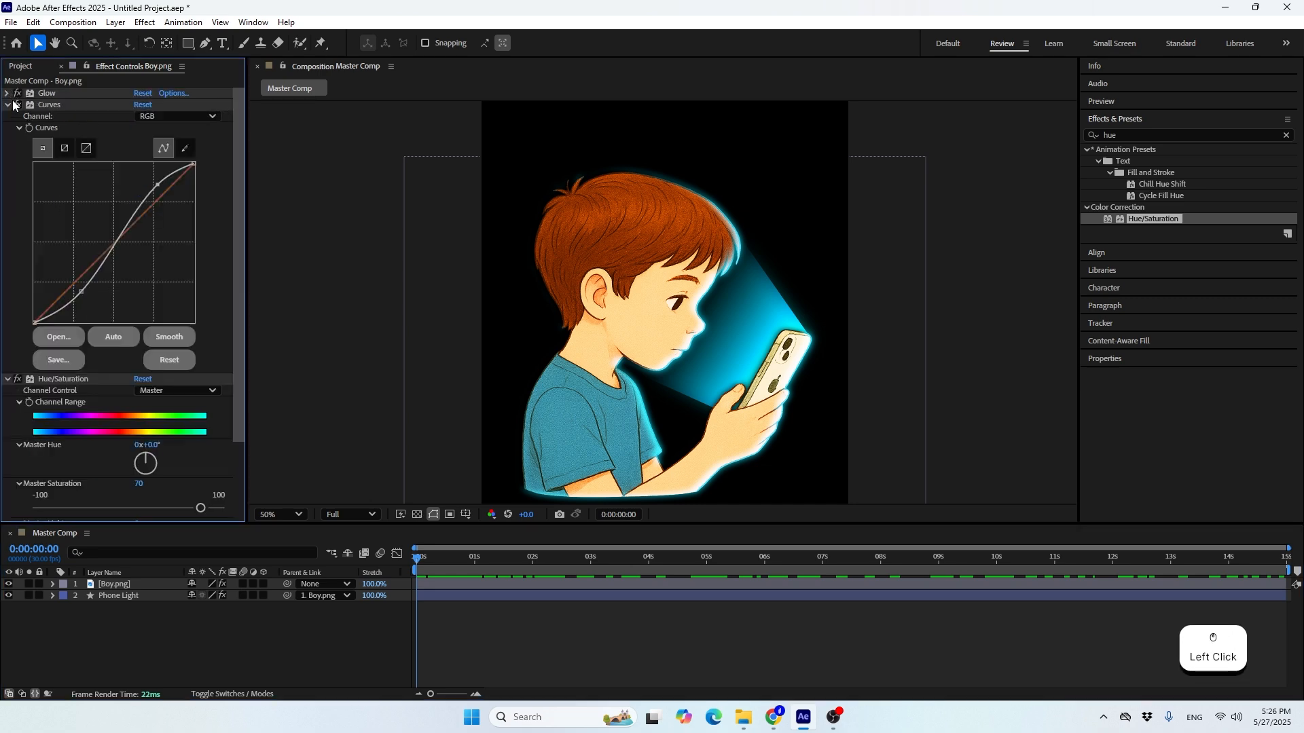
click(7, 104)
click(7, 116)
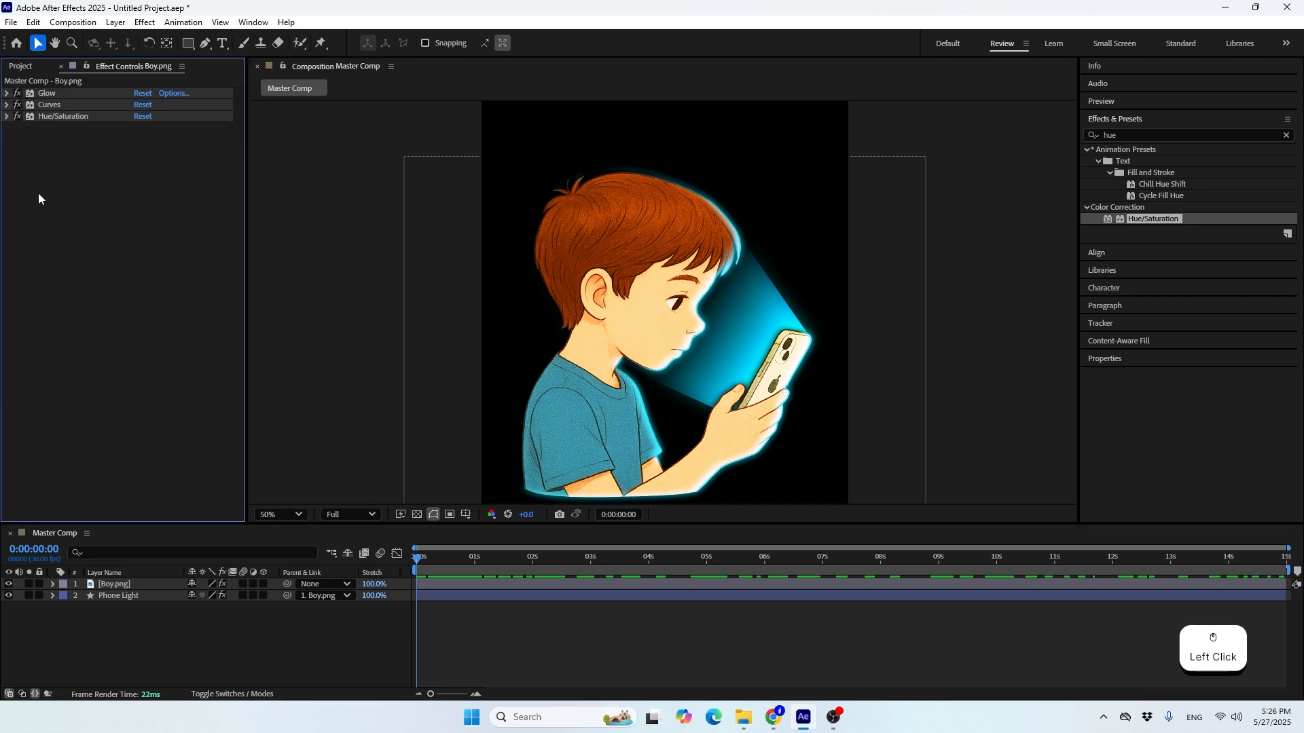
click(158, 614)
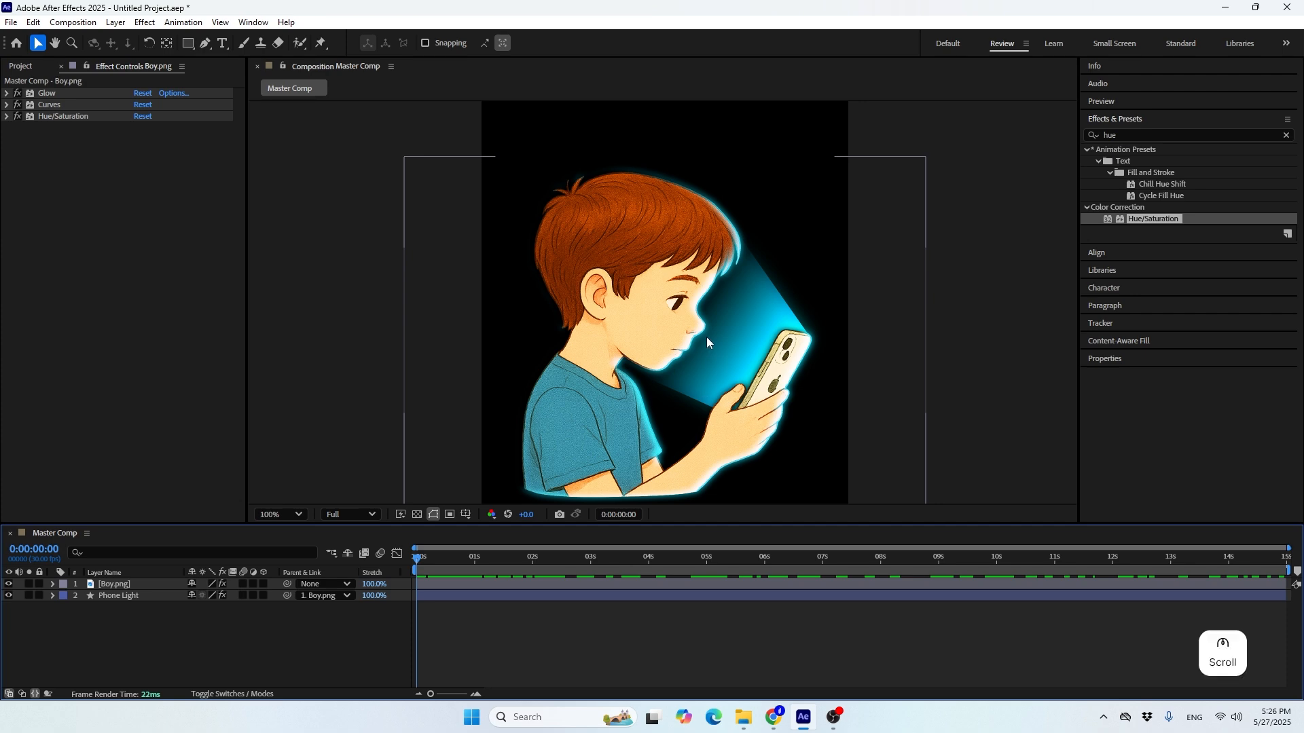
Trace the dark iris of the boy's eye with the Pen tool as a closed shape on a new shape layer
scroll(706, 337, up, 2)
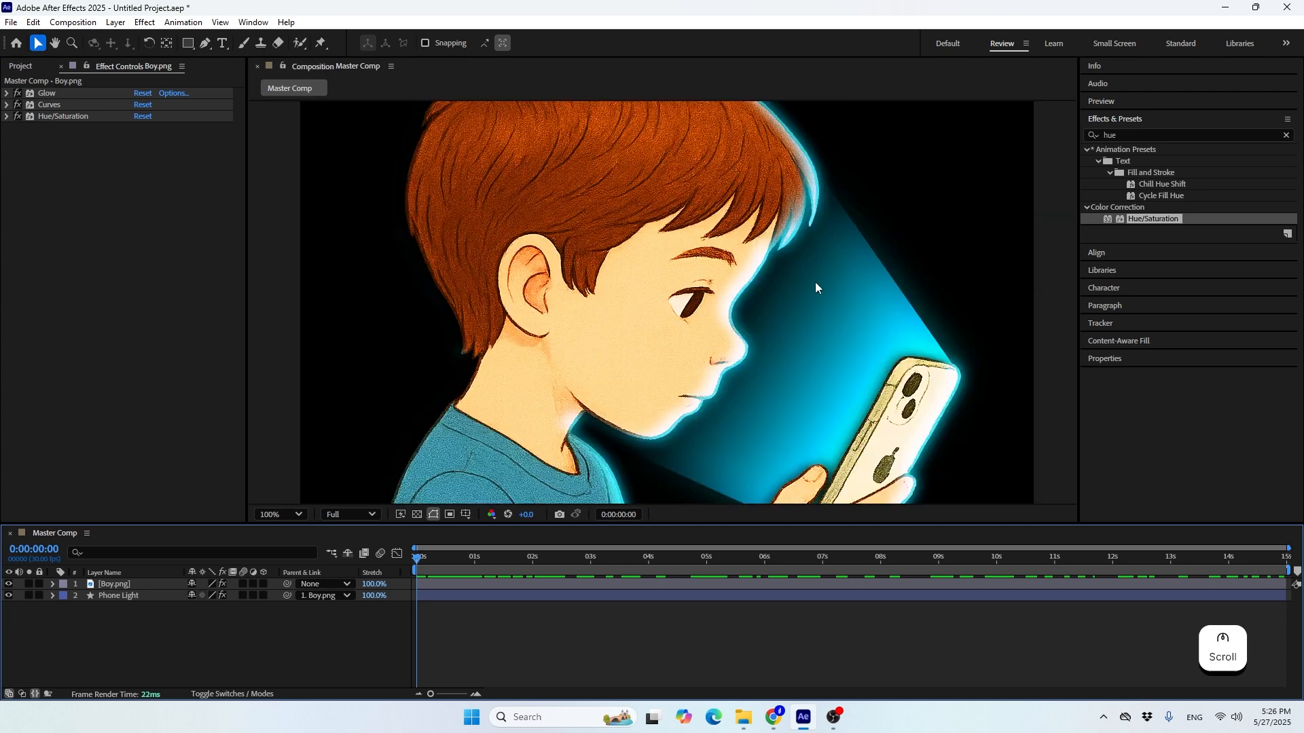
key(space)
drag(625, 355, 625, 431)
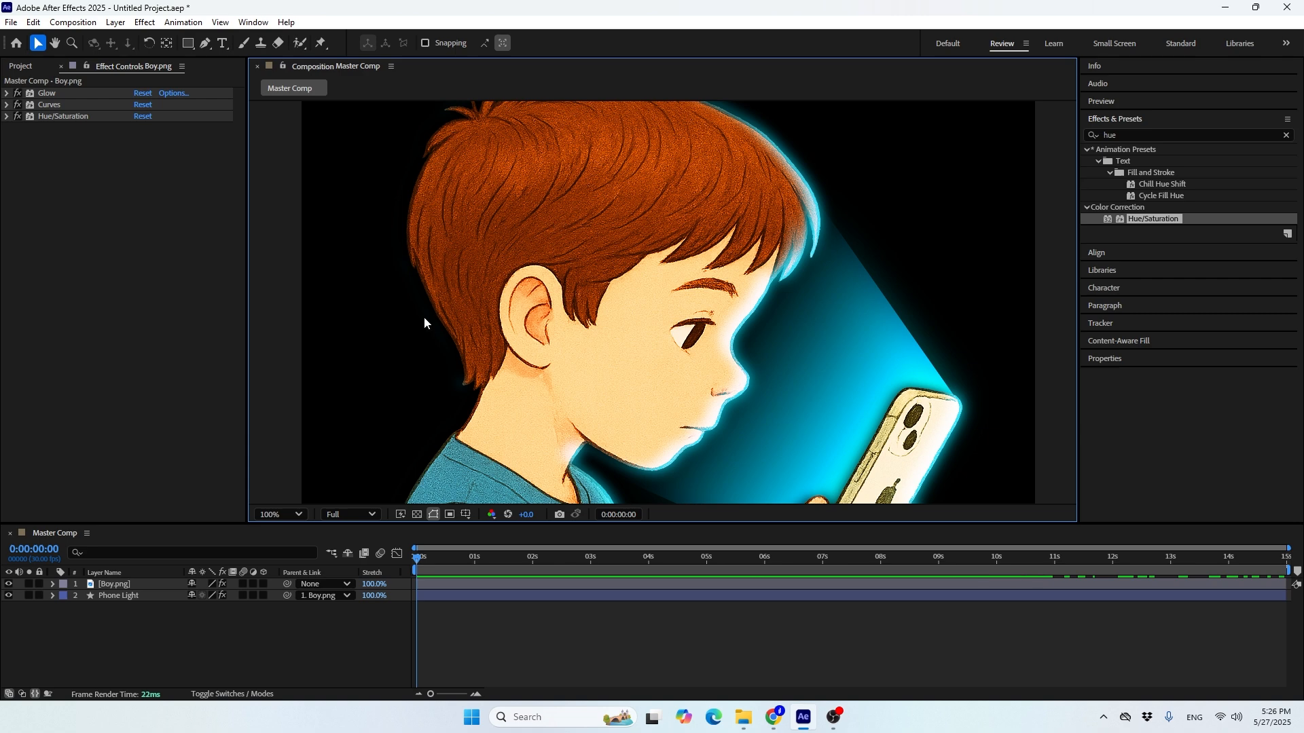
click(107, 626)
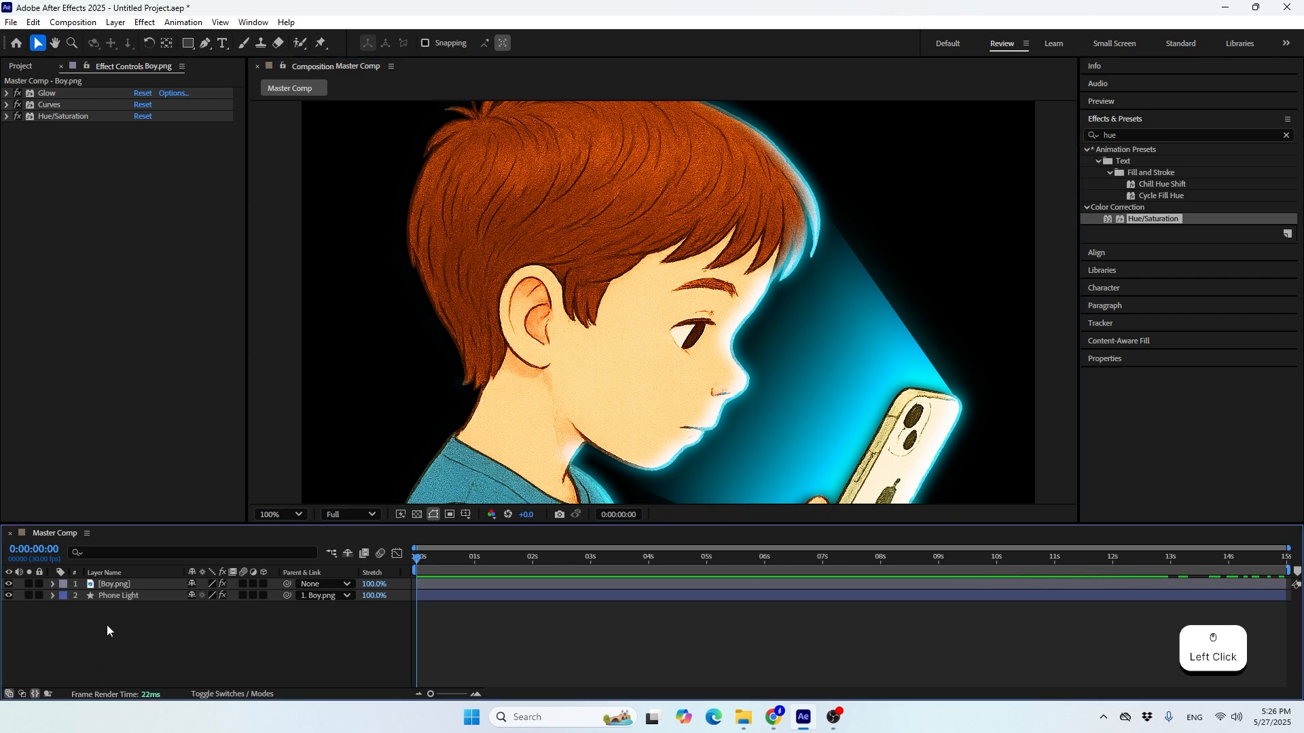
click(204, 43)
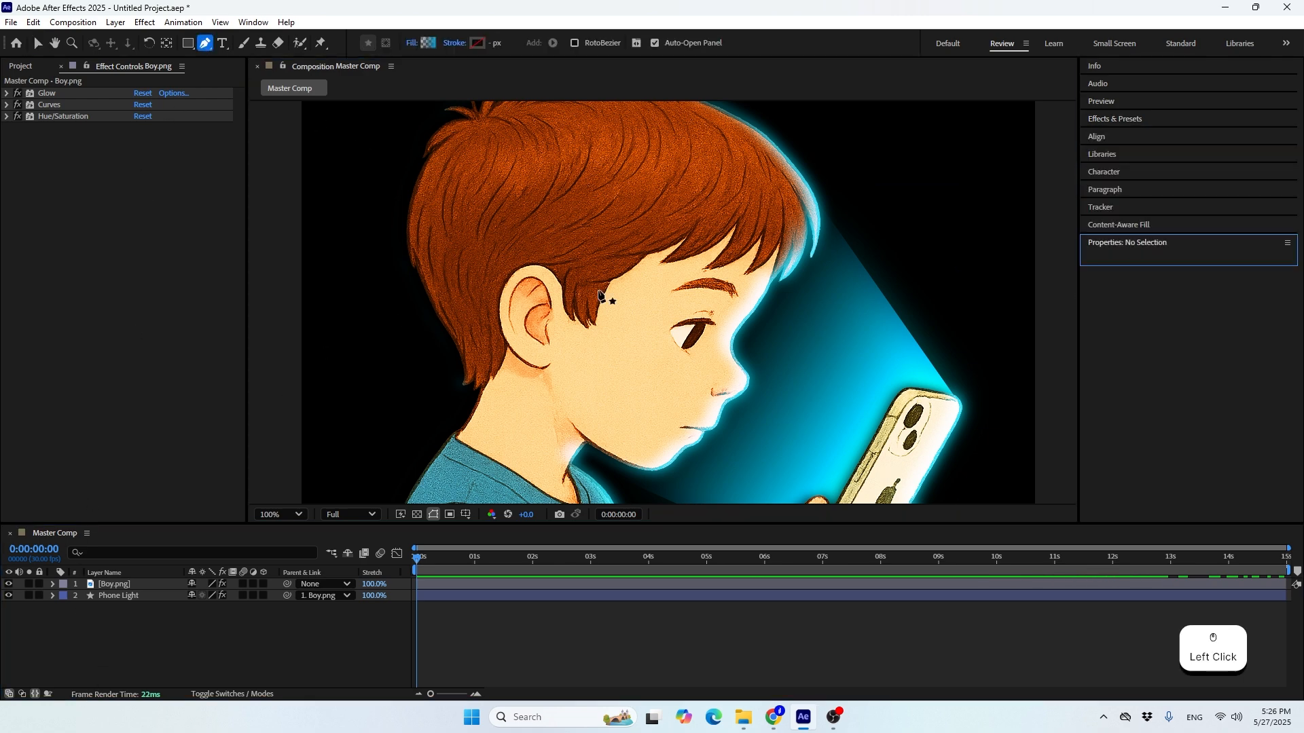
scroll(789, 360, up, 1)
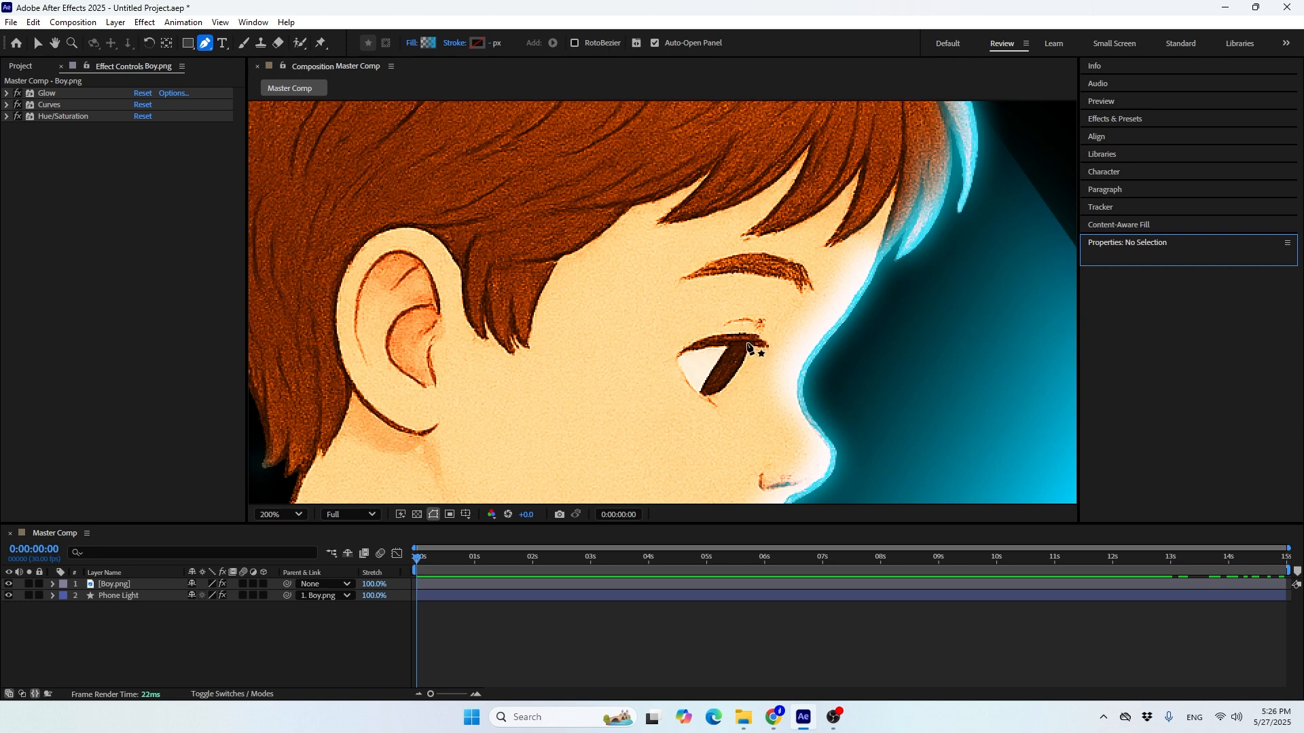
click(747, 343)
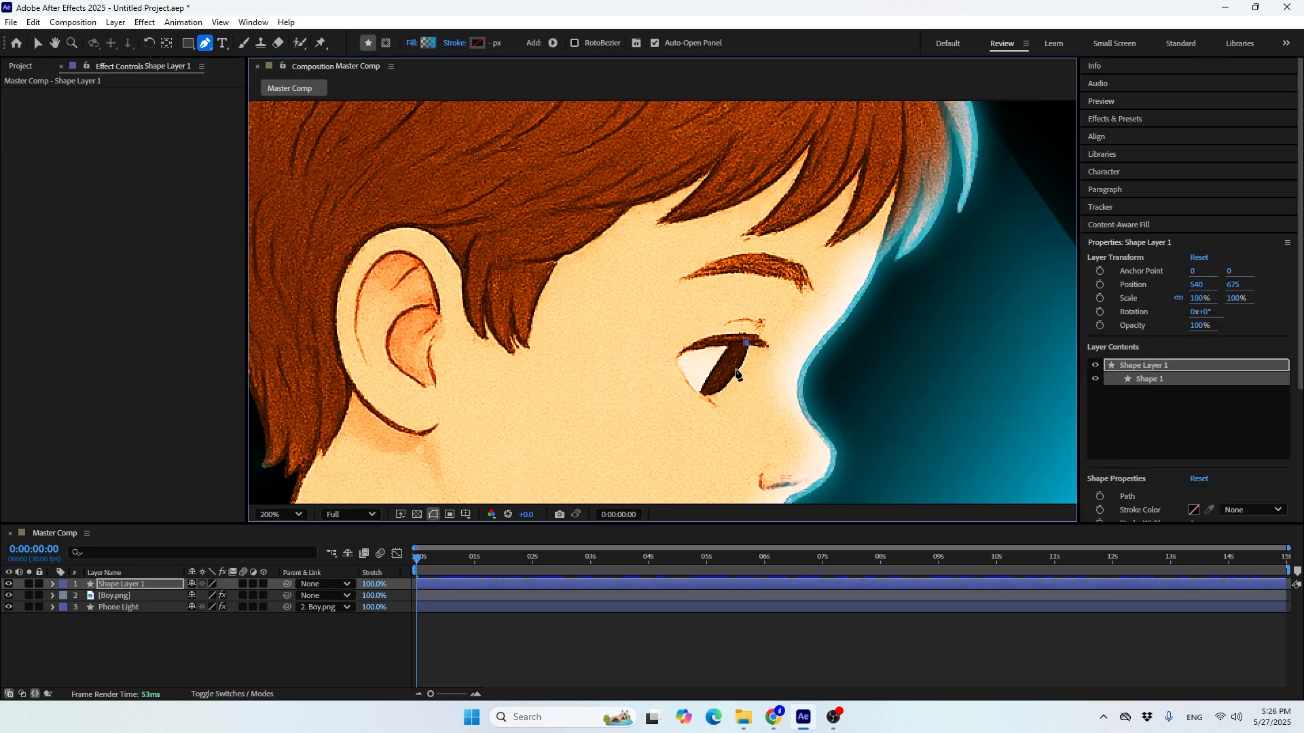
click(733, 378)
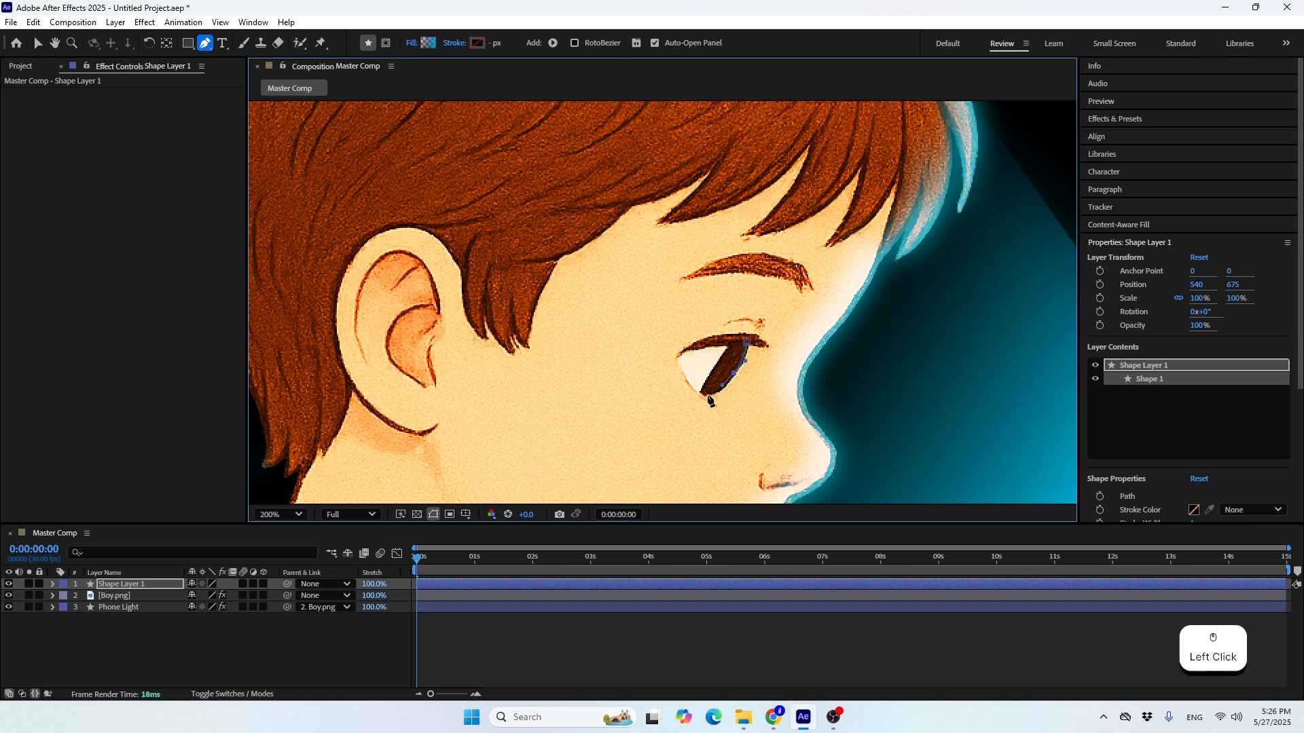
click(701, 394)
click(737, 360)
drag(736, 357, 733, 346)
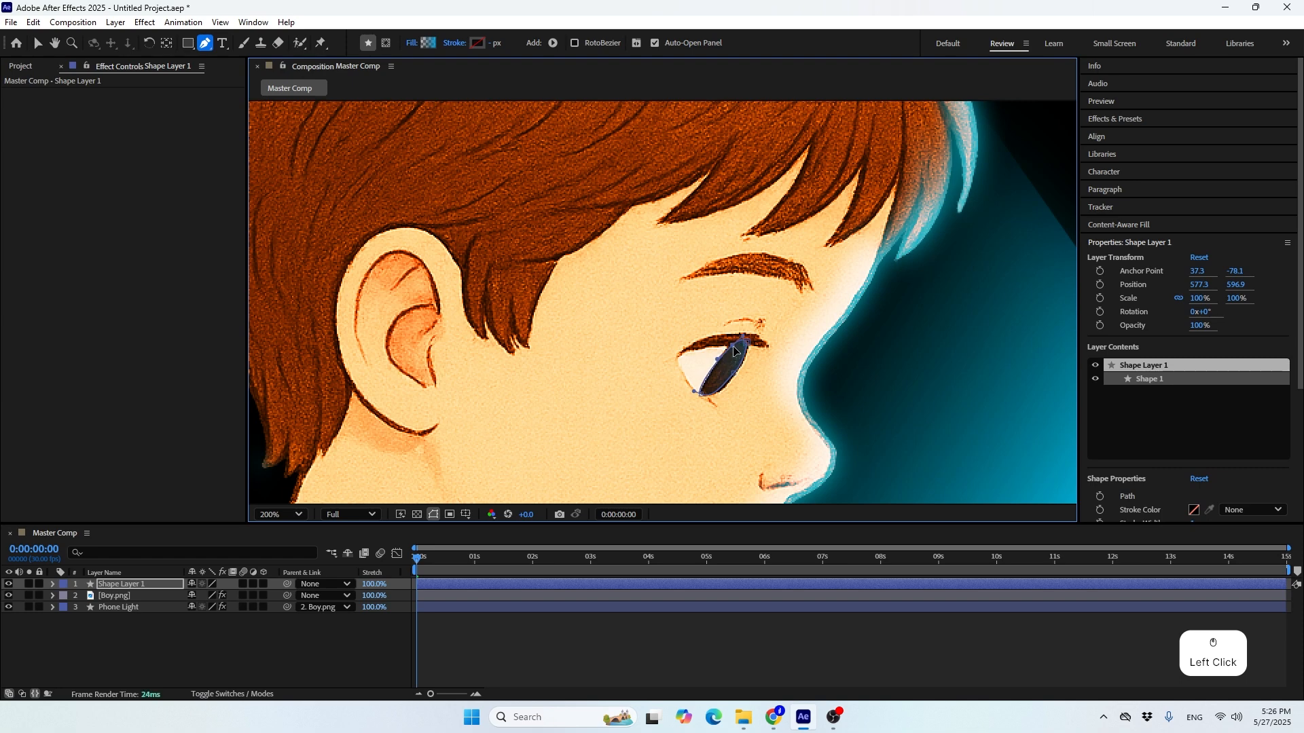
Adjust the lower curve of the eye shape to follow the iris outline and compare it with the whole face
drag(694, 392, 731, 373)
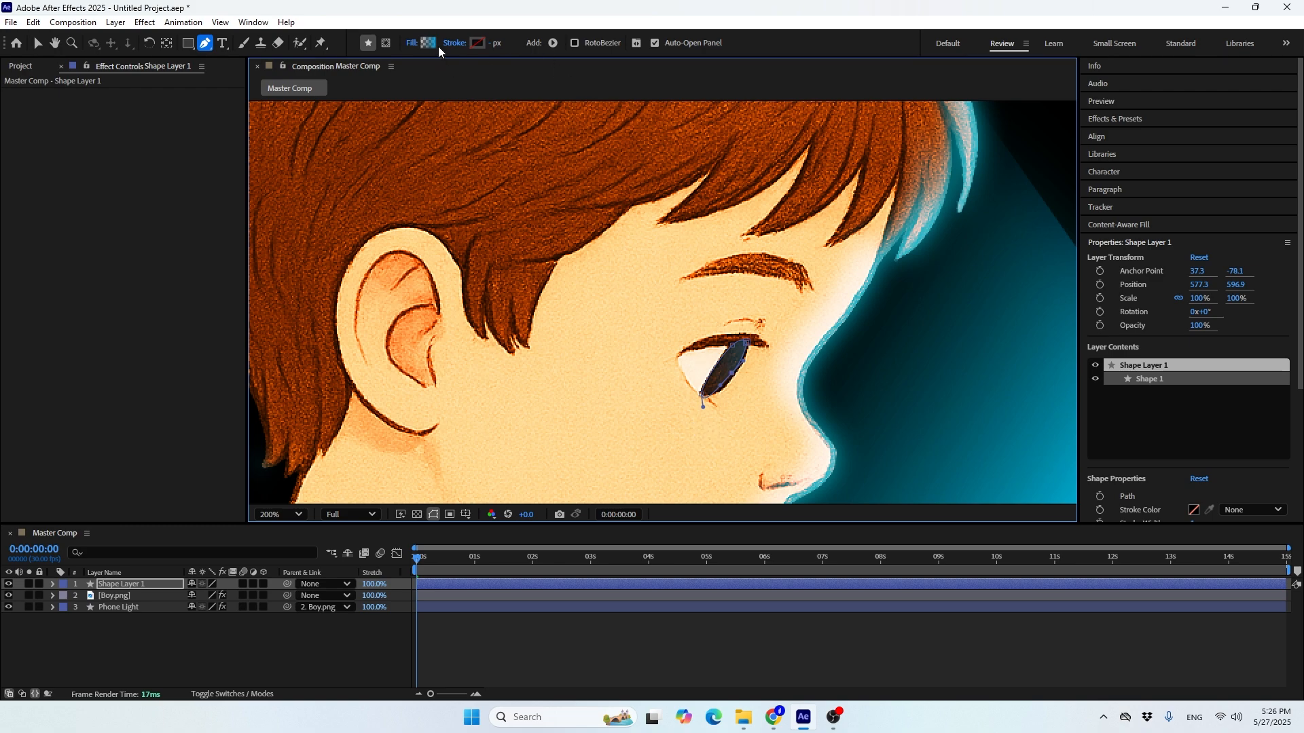
scroll(632, 310, down, 4)
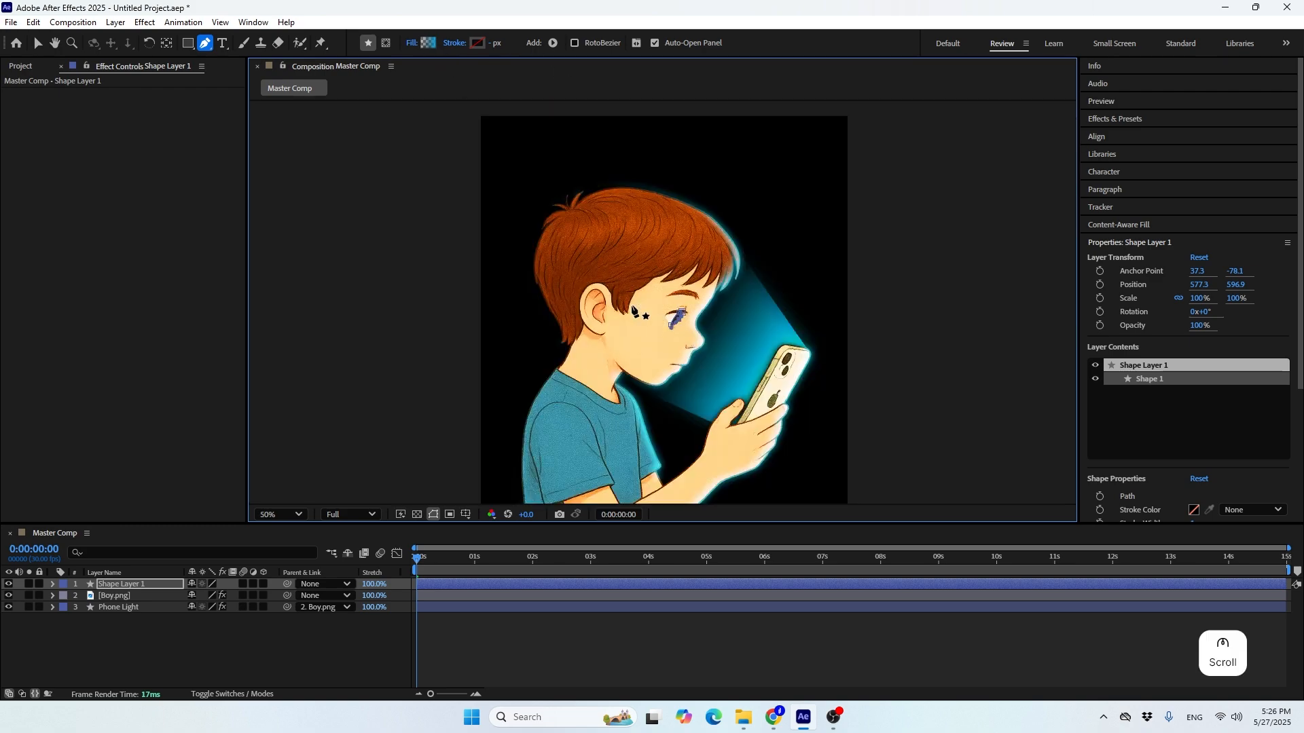
click(36, 43)
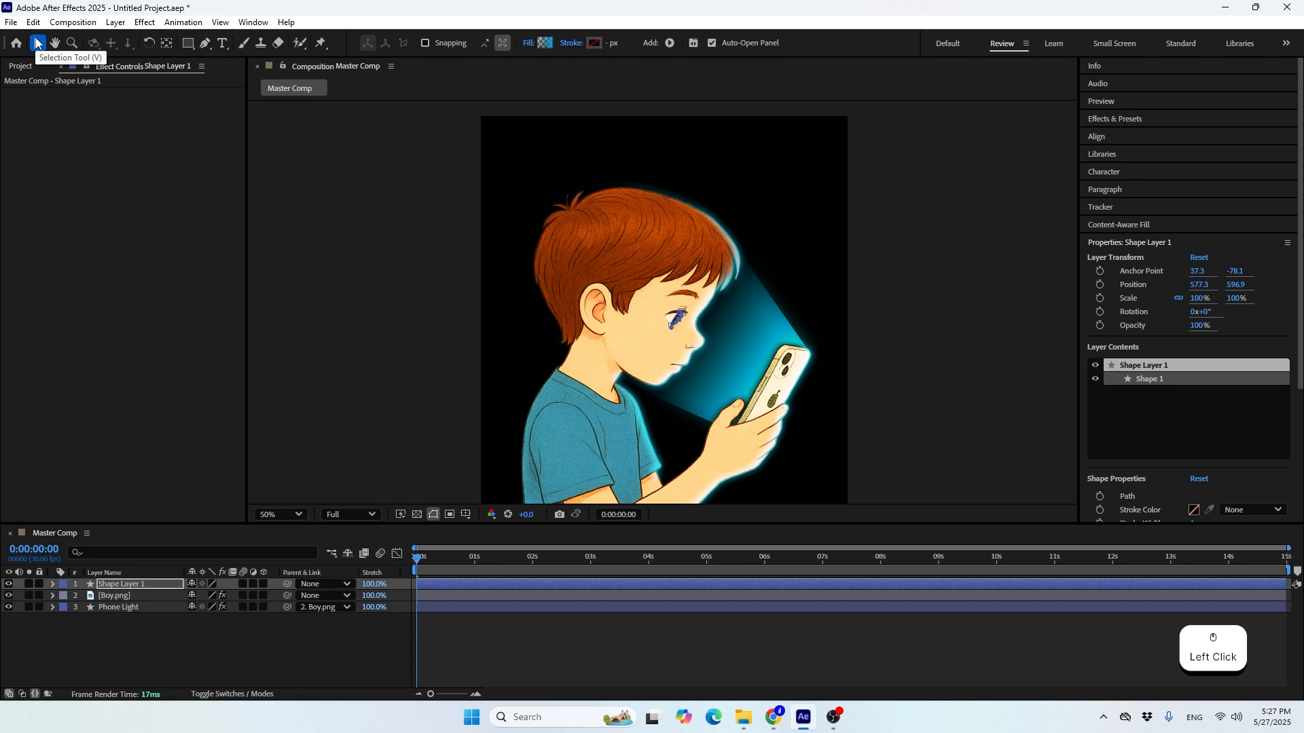
scroll(685, 334, up, 2)
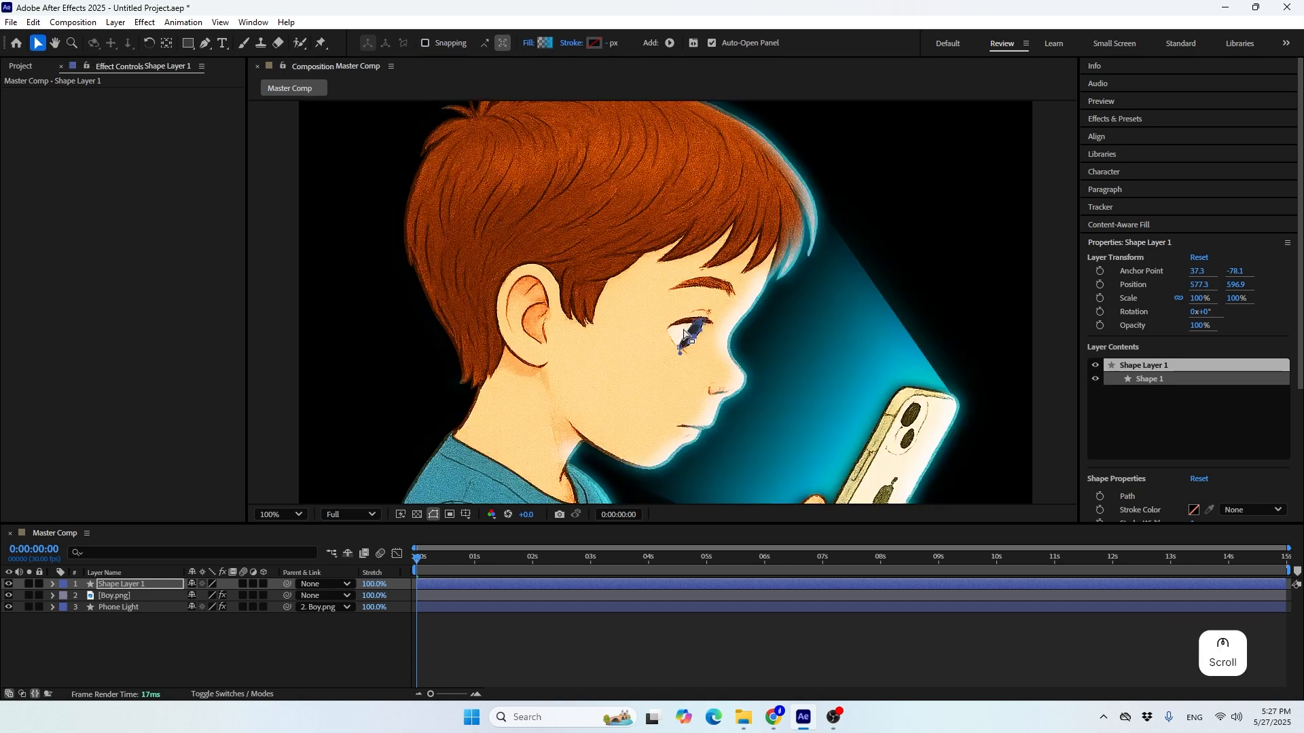
scroll(684, 334, up, 2)
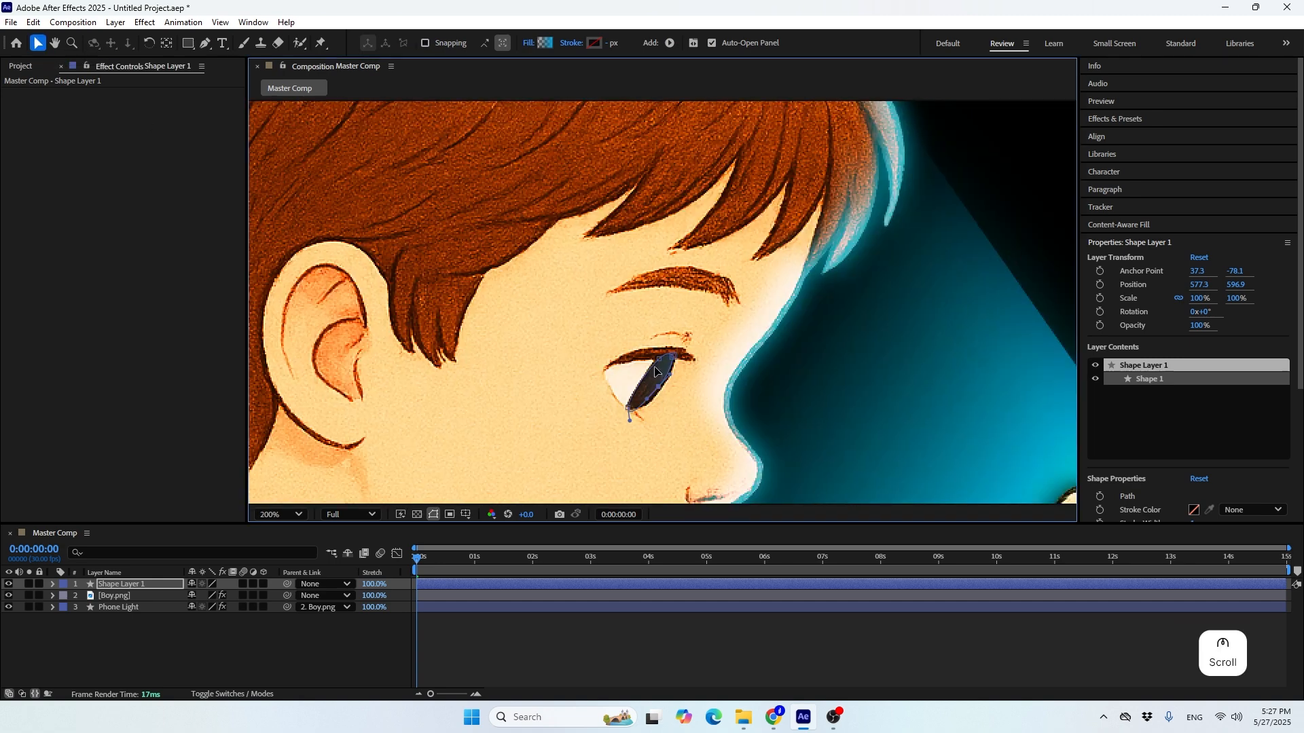
scroll(642, 424, down, 2)
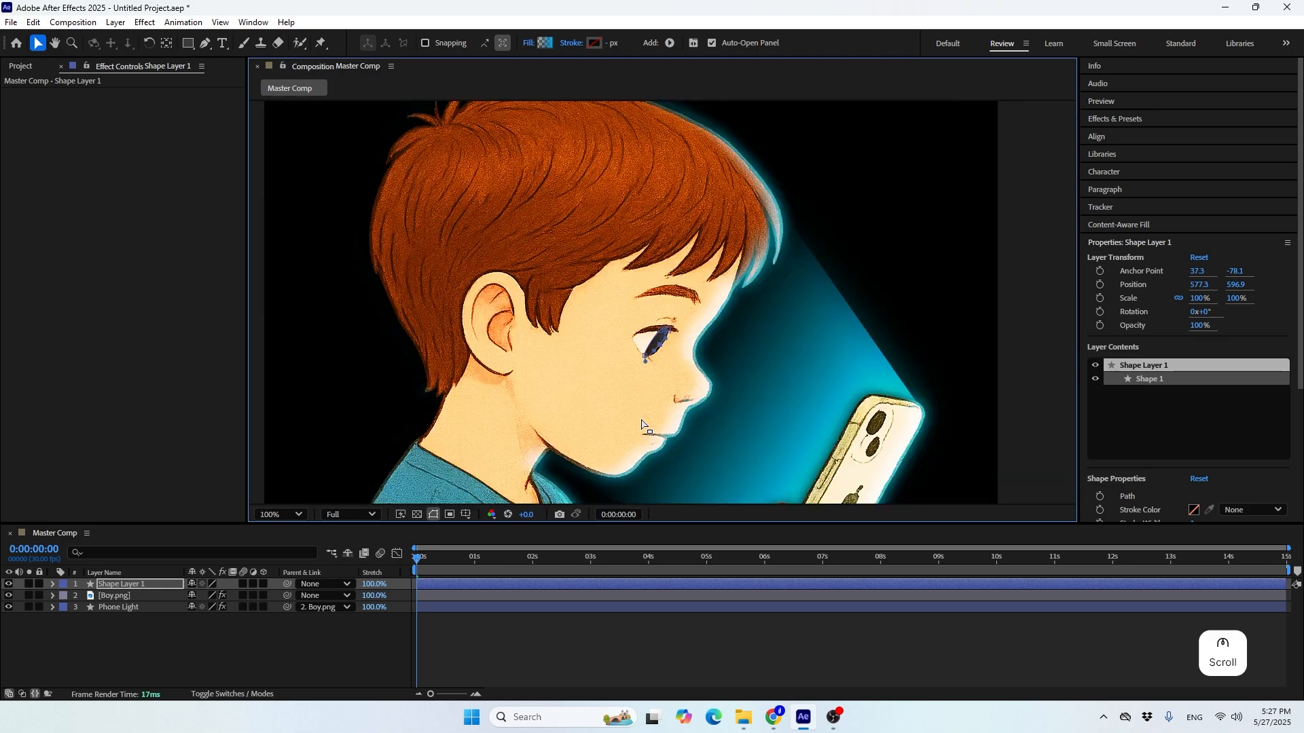
Place both ends of Shape 1's gradient fill around the iris so it blends from dark to bright blue
click(137, 585)
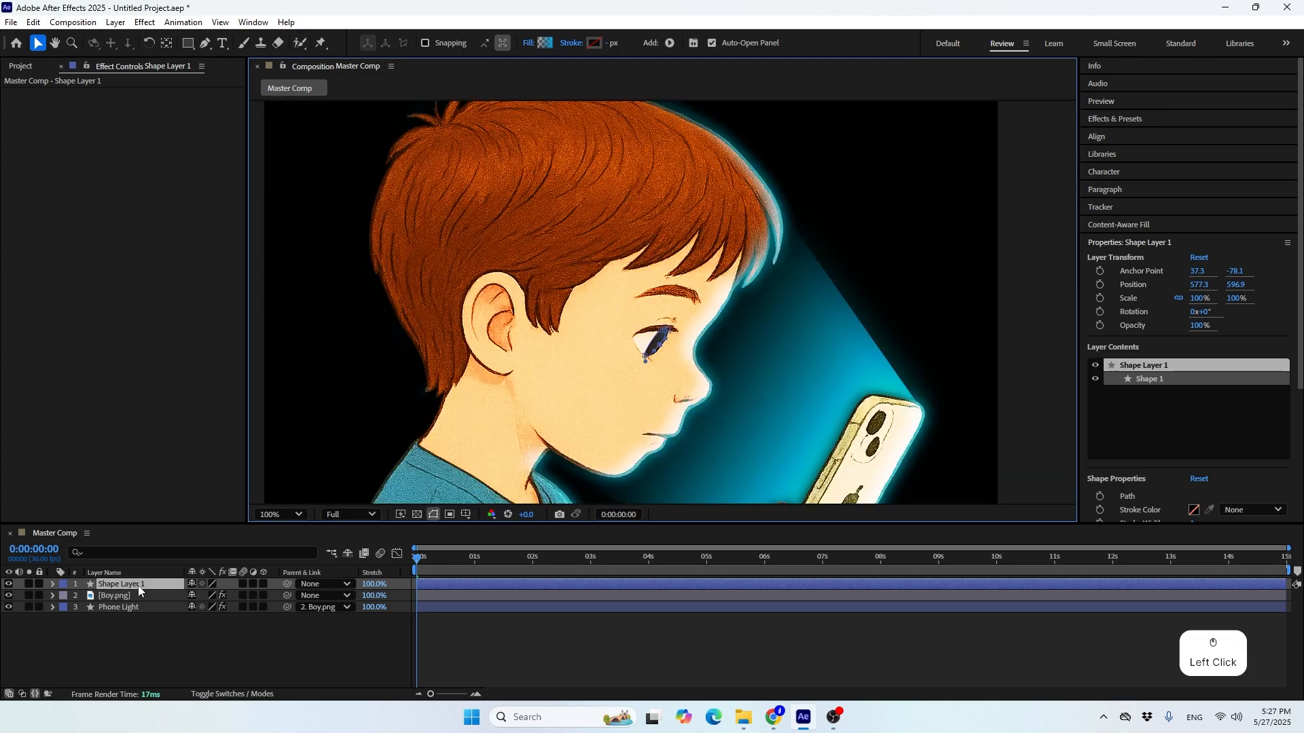
click(52, 584)
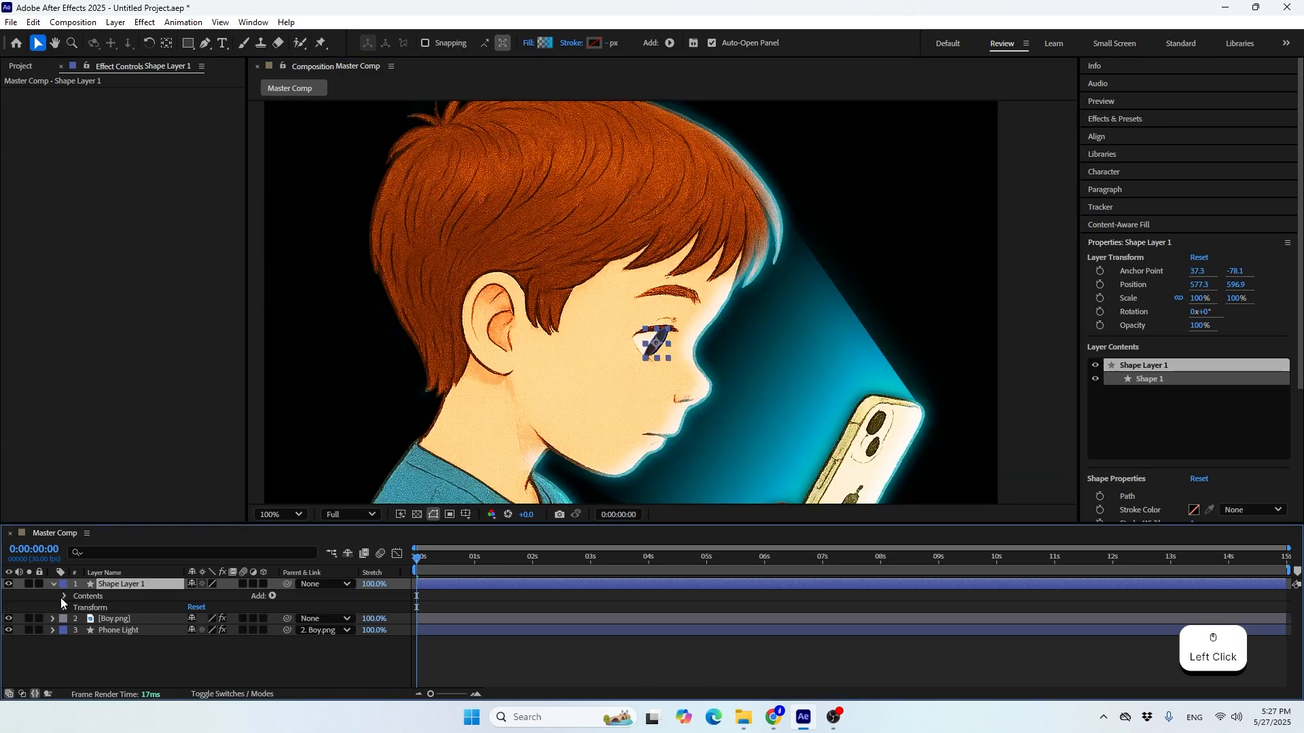
click(63, 596)
click(75, 608)
scroll(87, 618, down, 1)
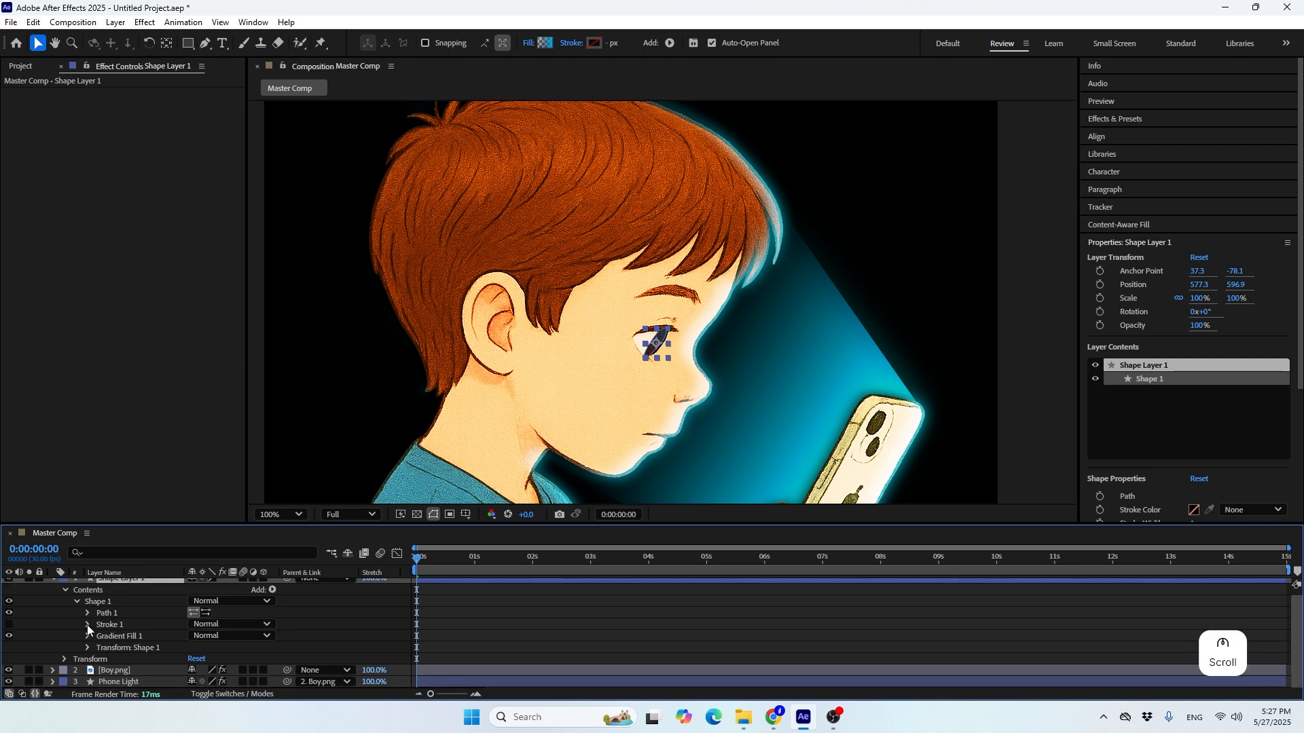
click(106, 637)
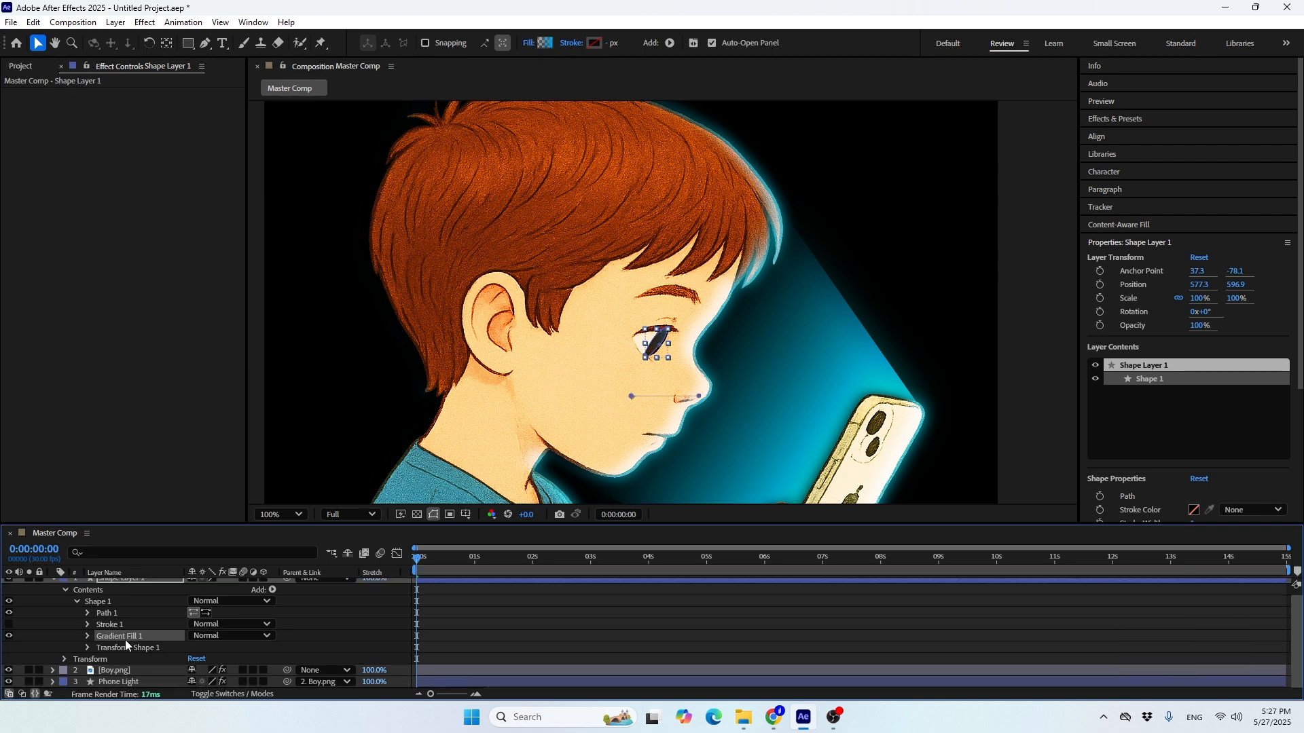
scroll(657, 377, up, 2)
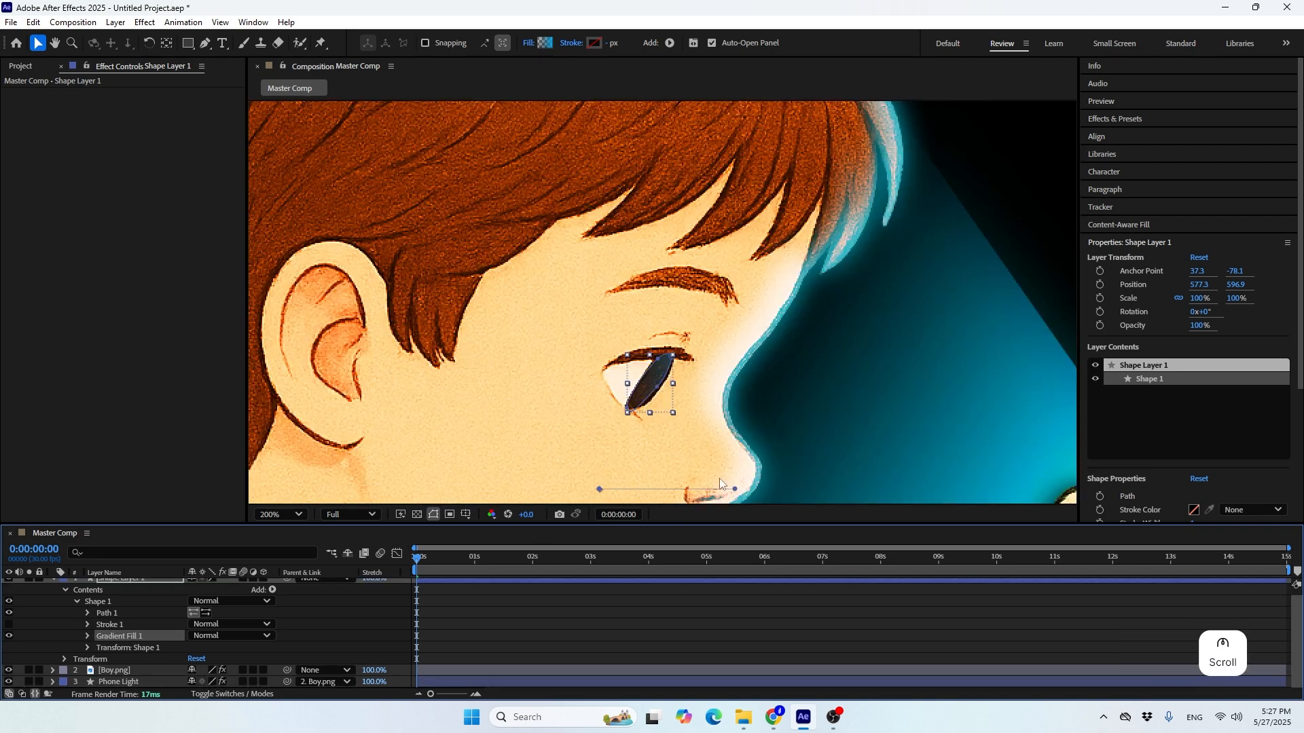
drag(699, 395, 666, 391)
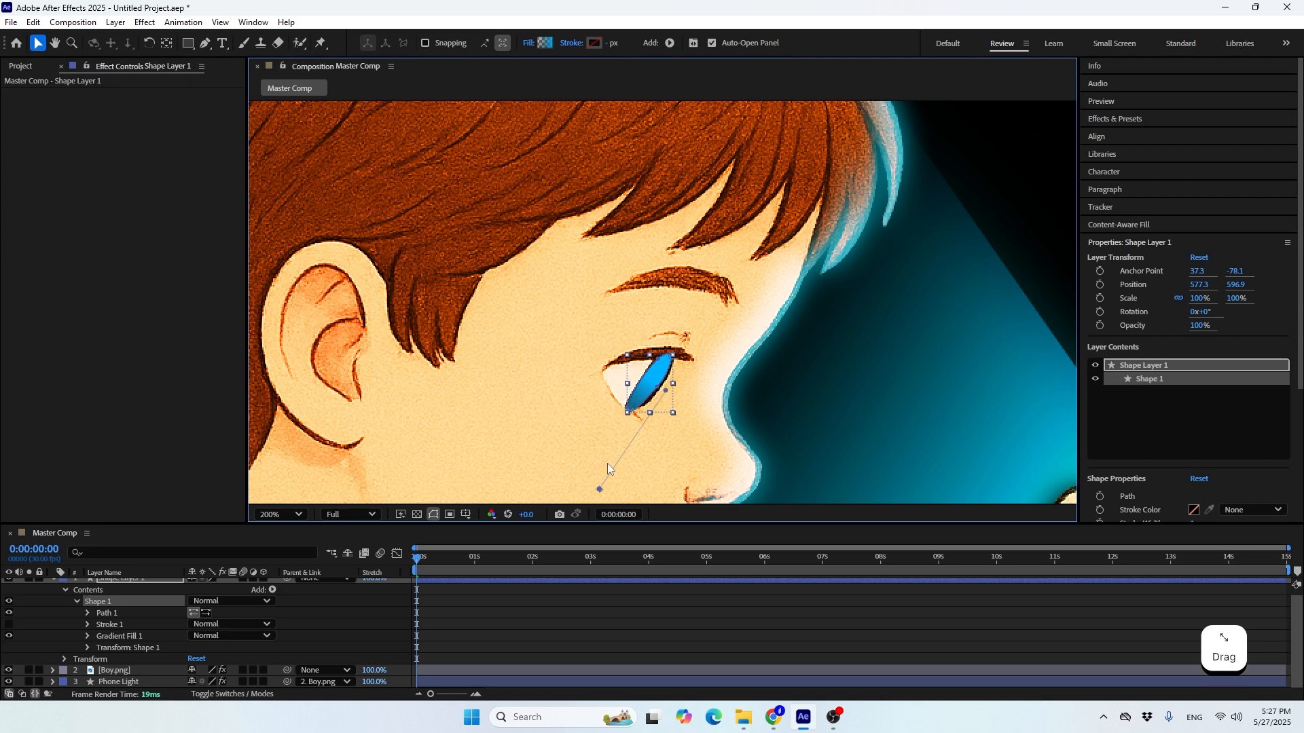
drag(598, 490, 651, 391)
scroll(684, 349, down, 2)
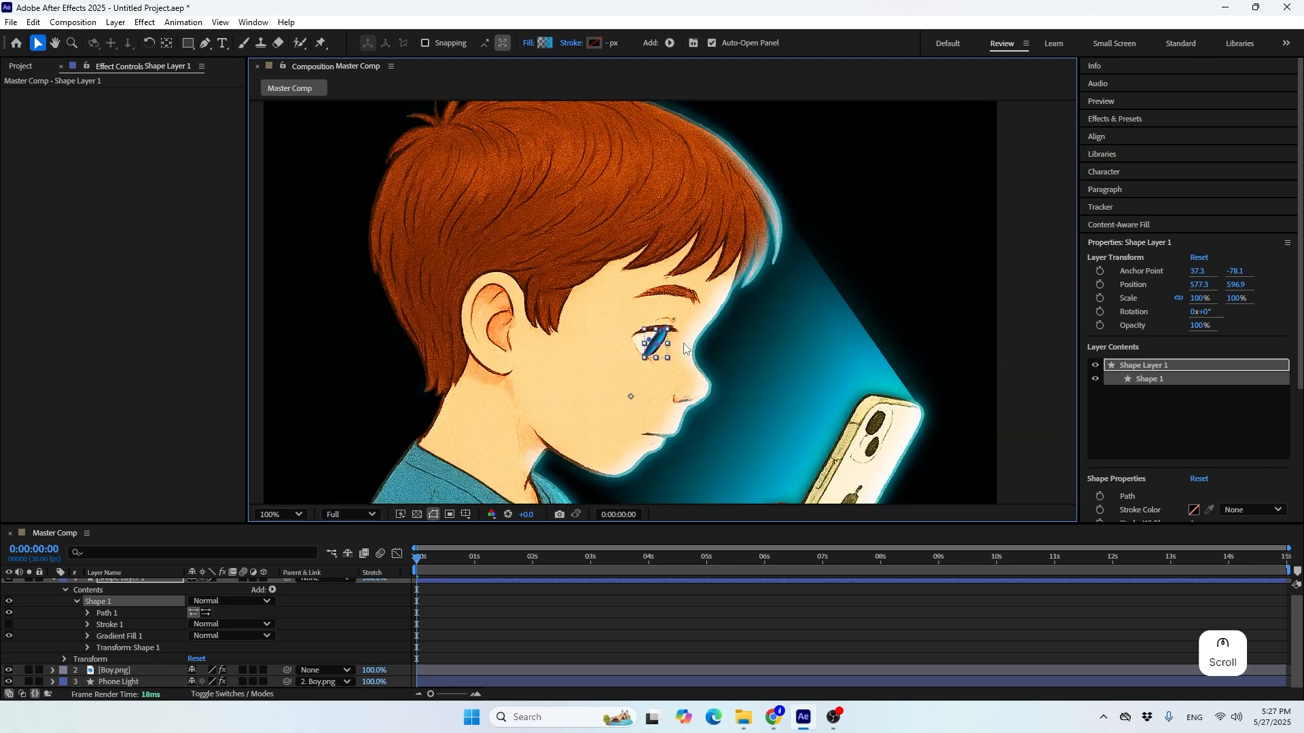
scroll(686, 349, up, 2)
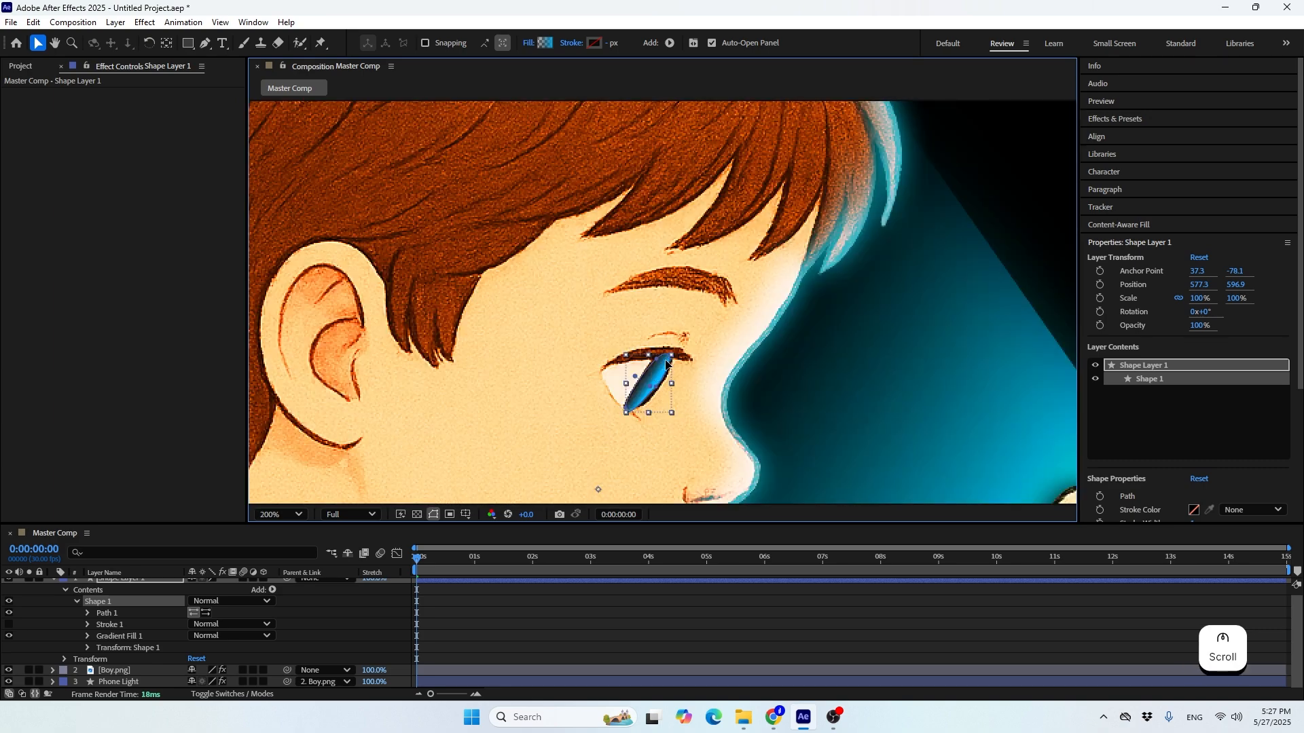
Refine the eye shape's points and curves with the Pen tool so the path fits the iris edges
click(670, 361)
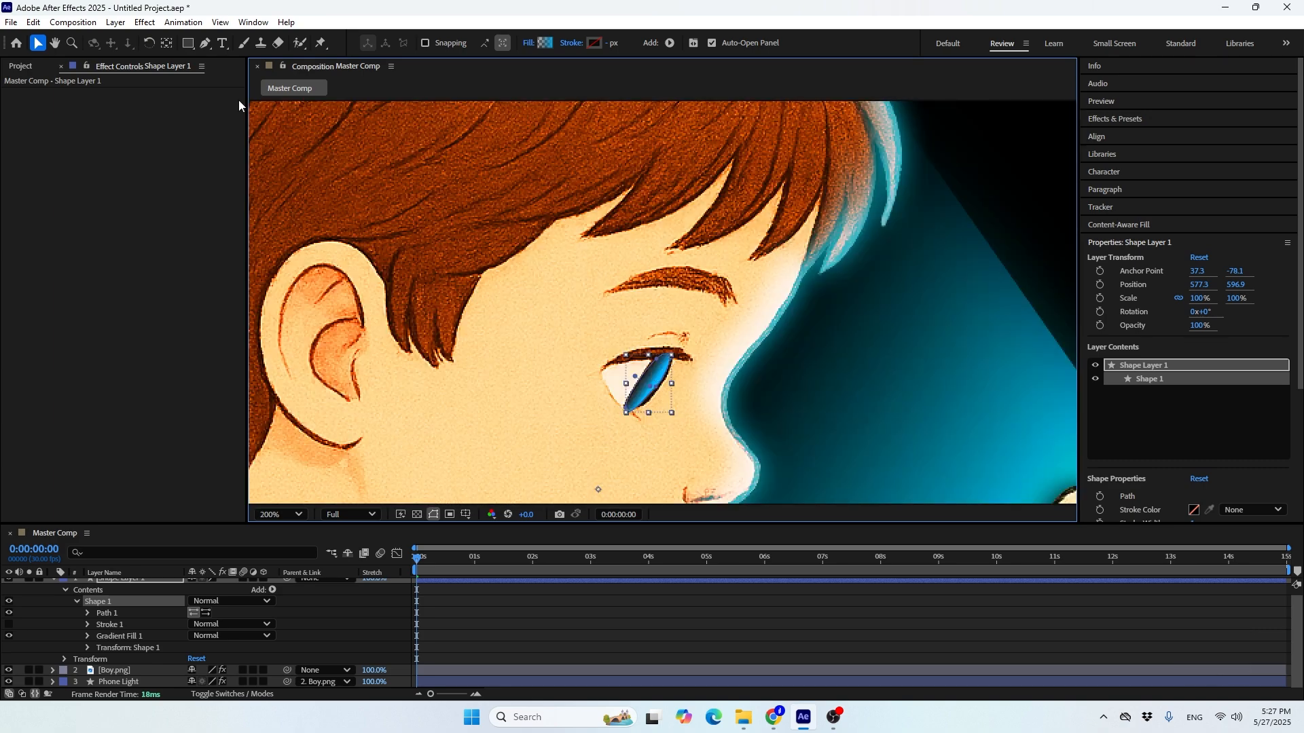
click(206, 42)
scroll(680, 353, up, 2)
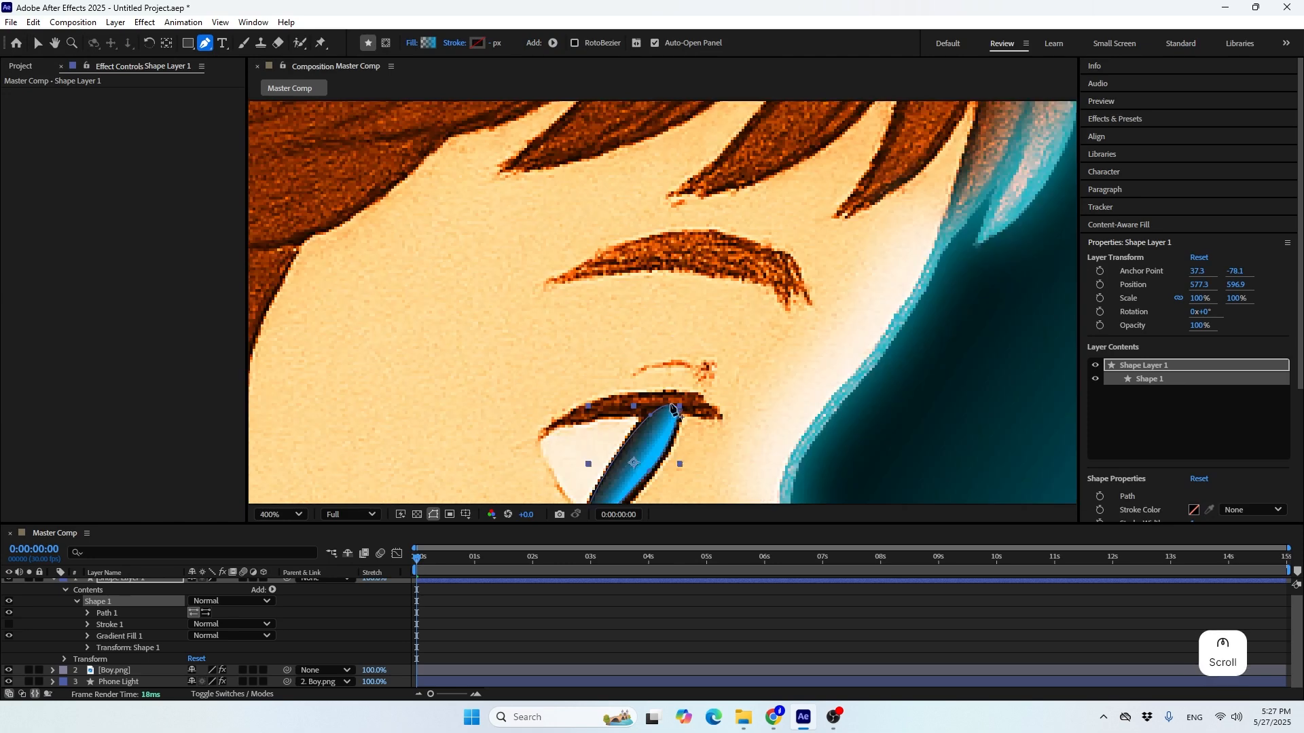
click(680, 409)
drag(680, 409, 693, 354)
key(space)
click(650, 410)
drag(649, 439, 680, 414)
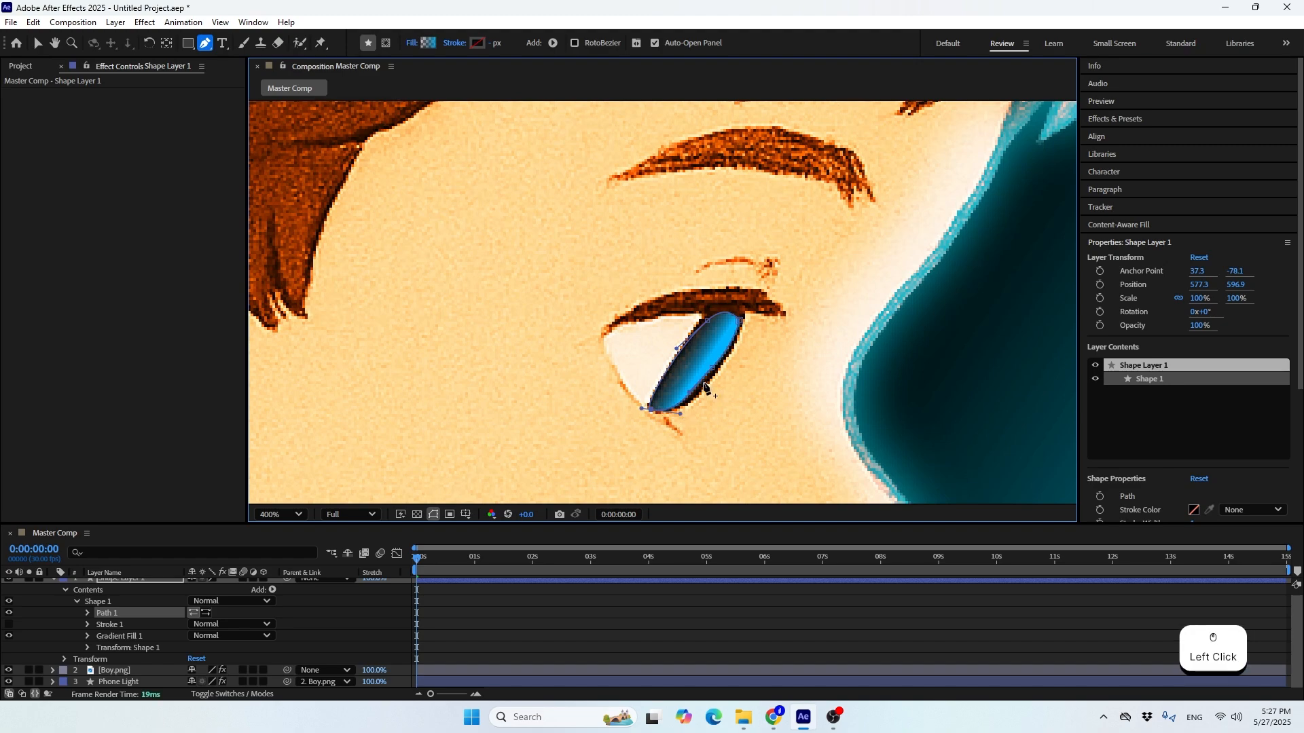
drag(712, 368, 712, 375)
scroll(711, 379, down, 4)
scroll(56, 601, up, 1)
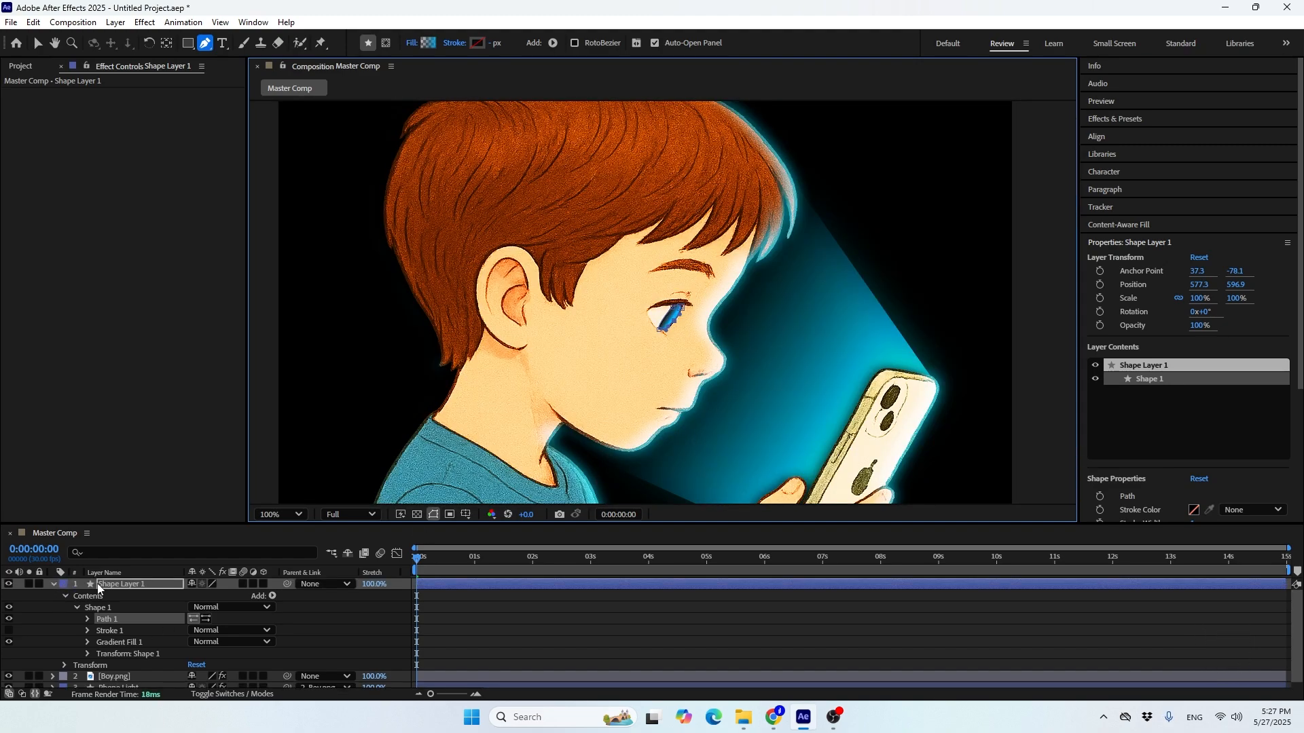
Rename the eye shape layer as Eye Light and collapse its properties
click(123, 591)
key(Return)
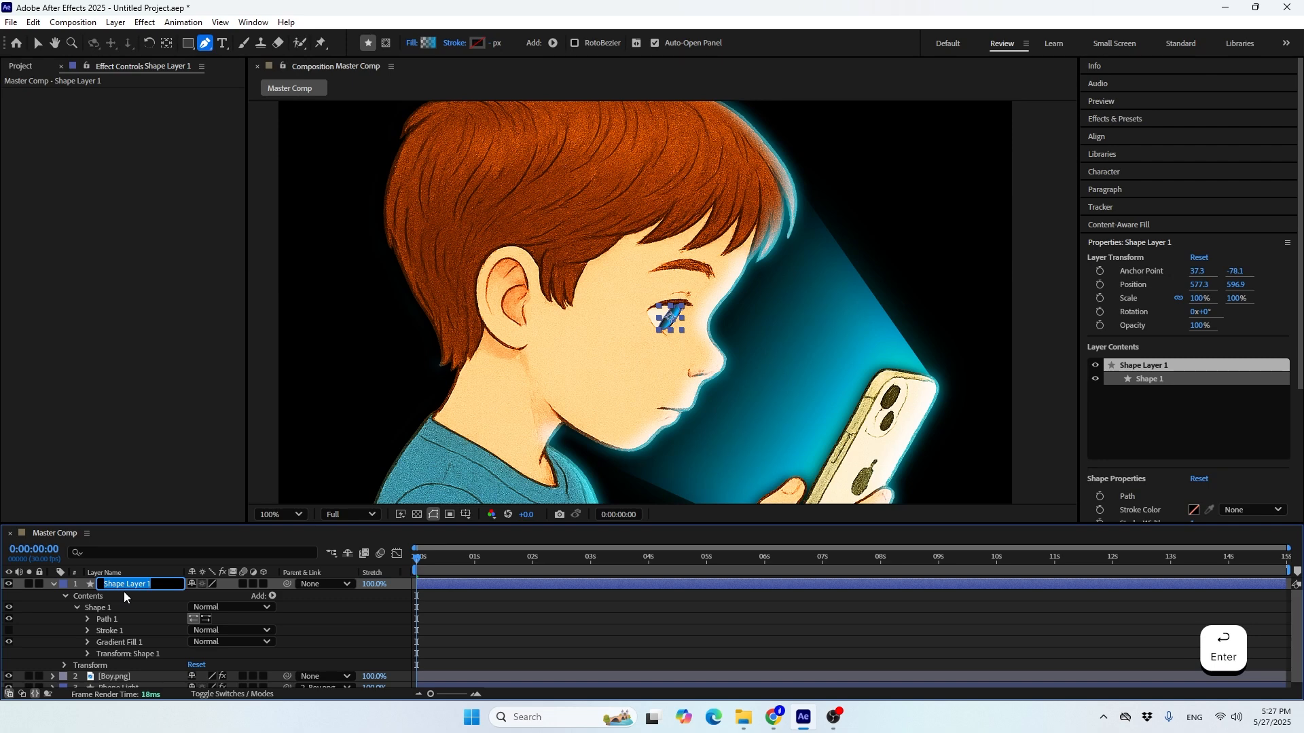
text(Eye Light)
key(Return)
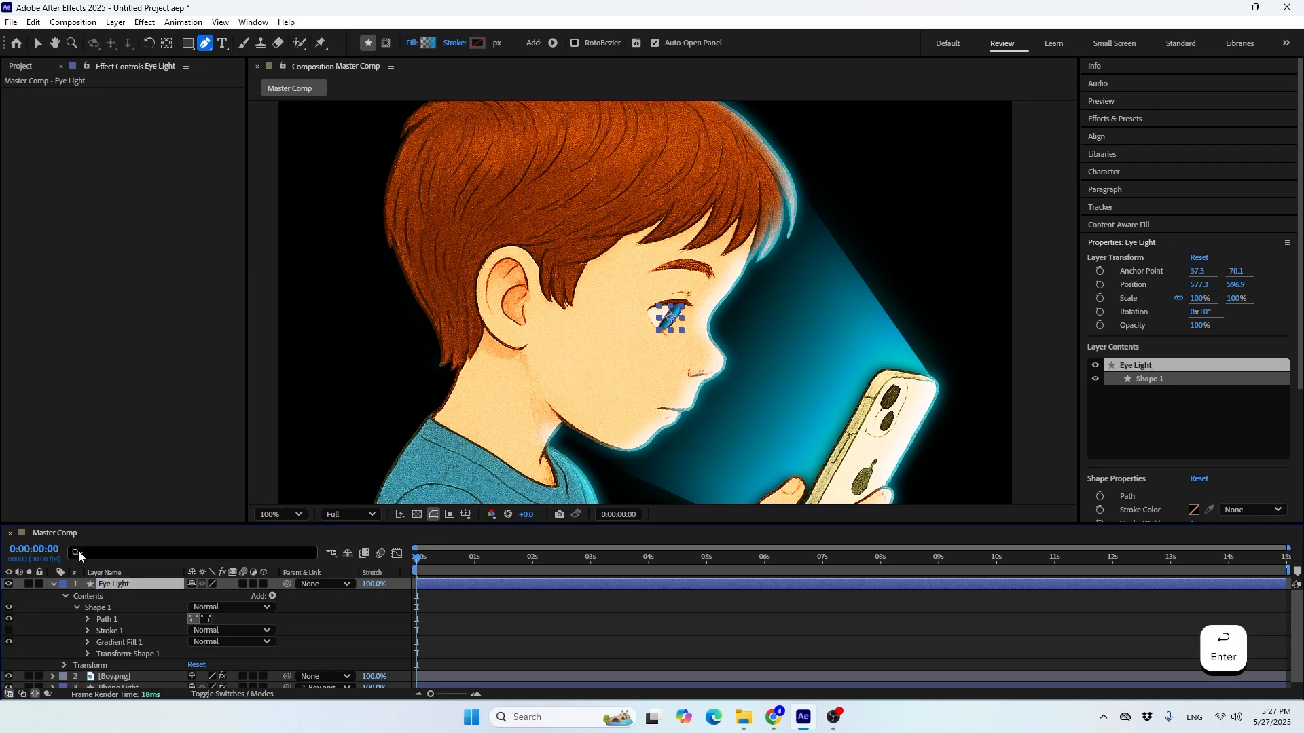
click(53, 586)
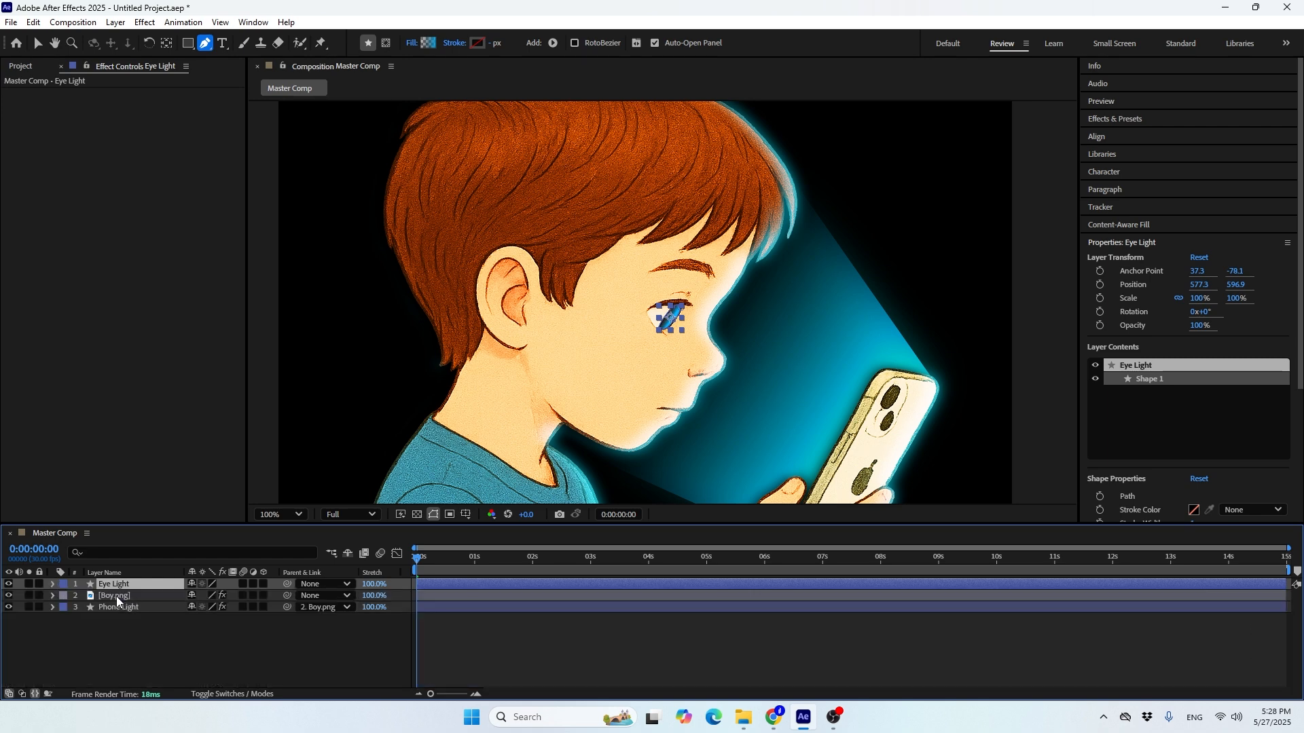
Link the Eye Light layer's Opacity to the Phone Light layer's Opacity with the pick whip
key(t)
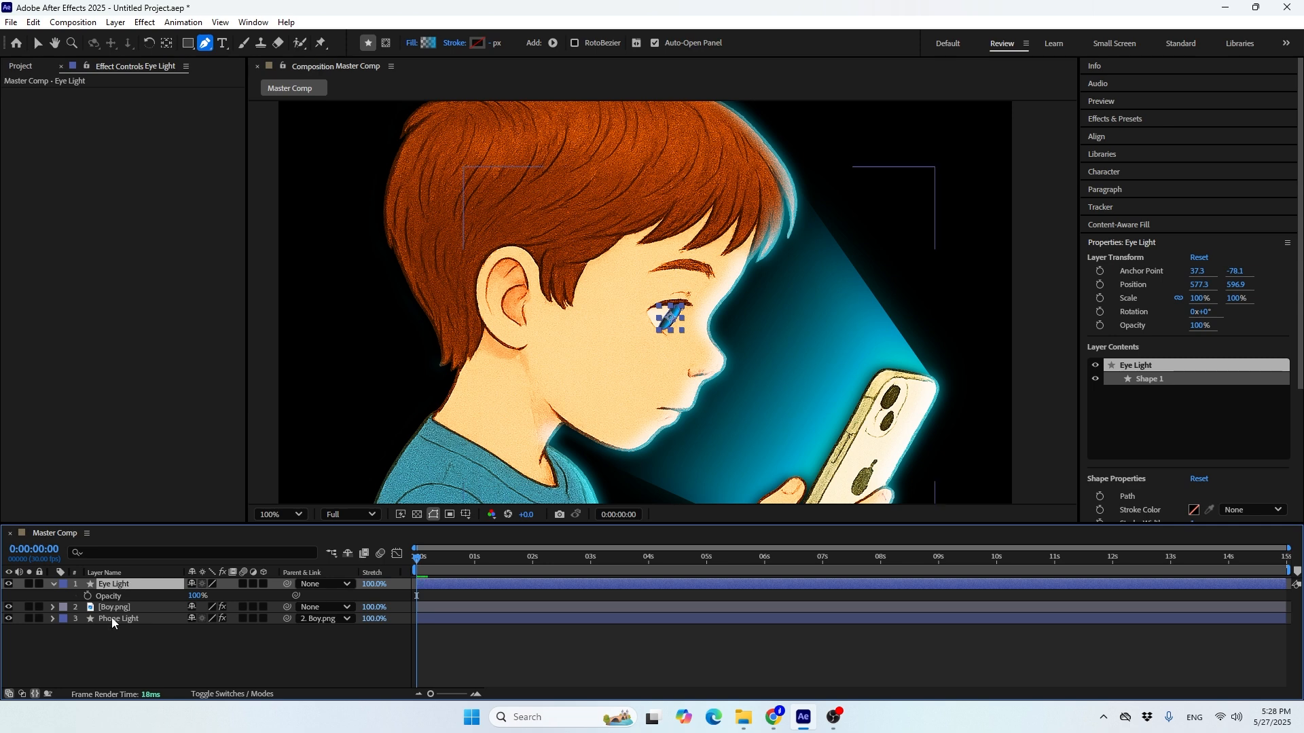
click(112, 619)
key(t)
click(102, 600)
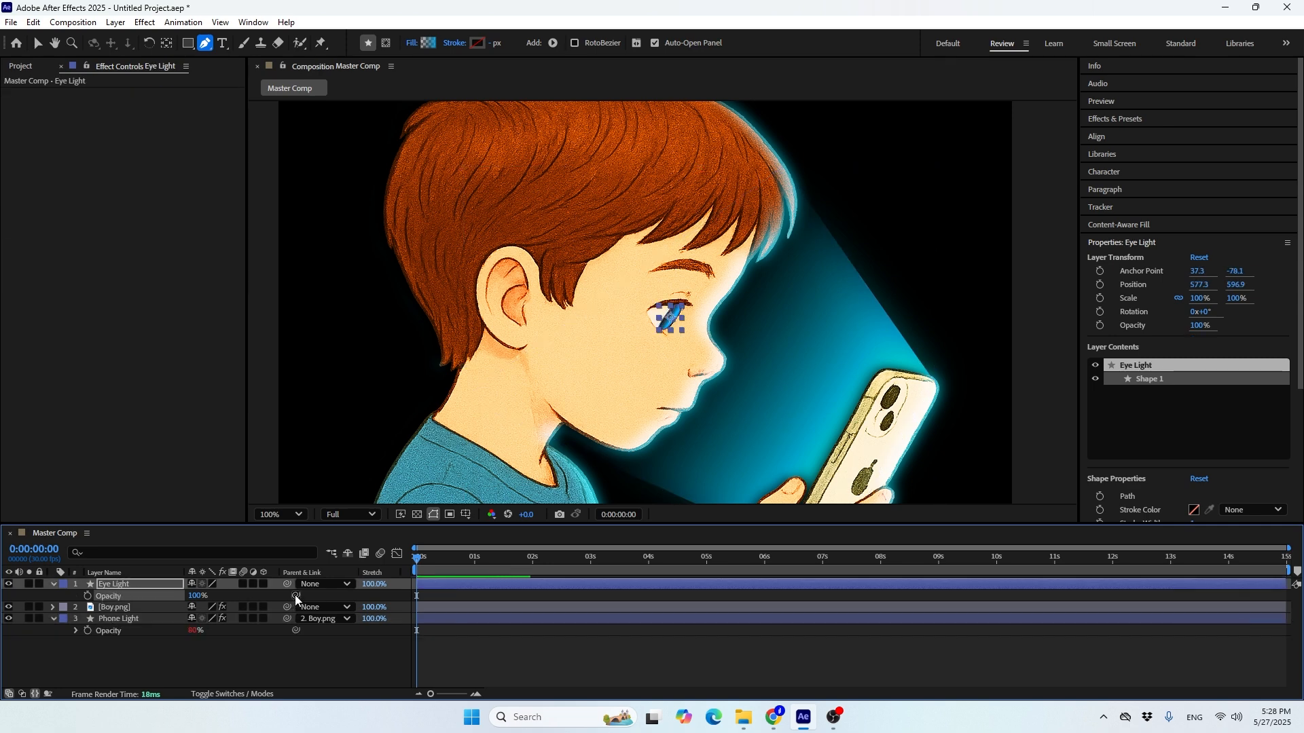
drag(296, 599, 106, 636)
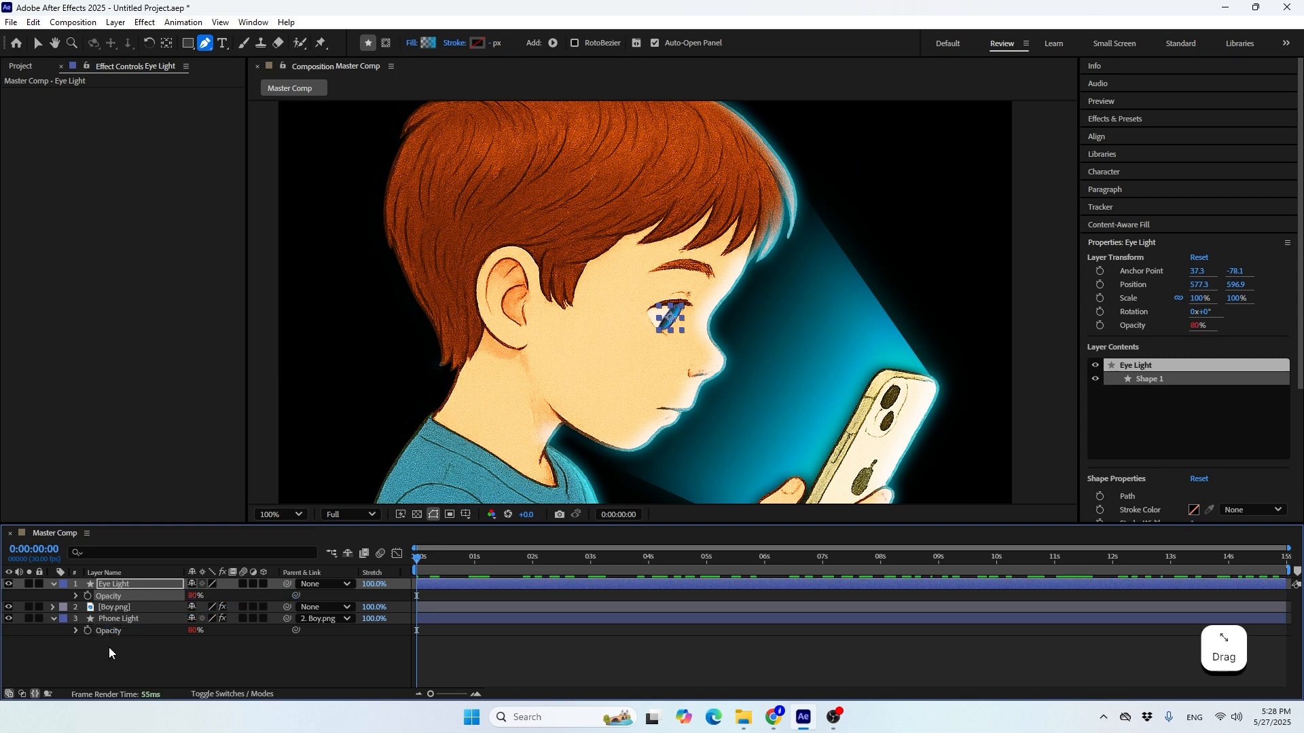
click(108, 662)
Move the current time to 0:00:01:27, inspect the lighting on the boy, and collapse the Eye Light and Phone Light layers
drag(417, 560, 527, 570)
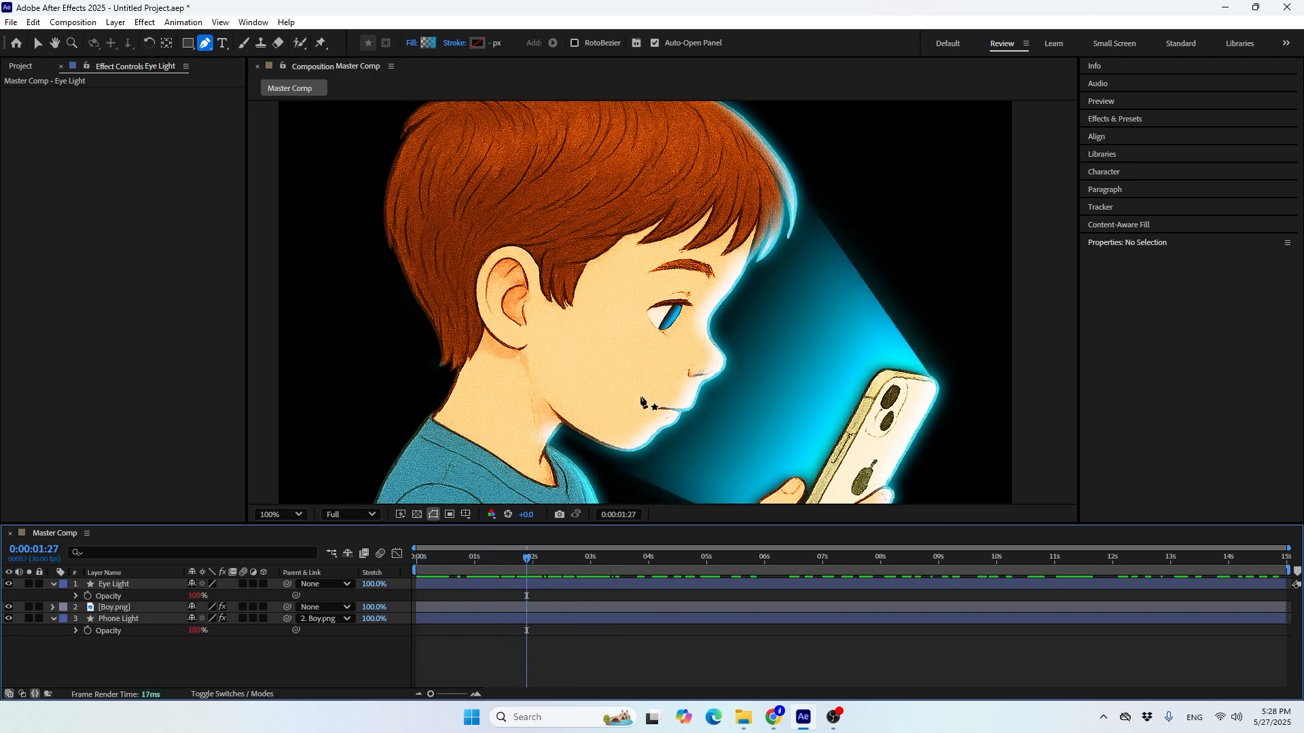
key(v)
key(space)
drag(616, 426, 640, 239)
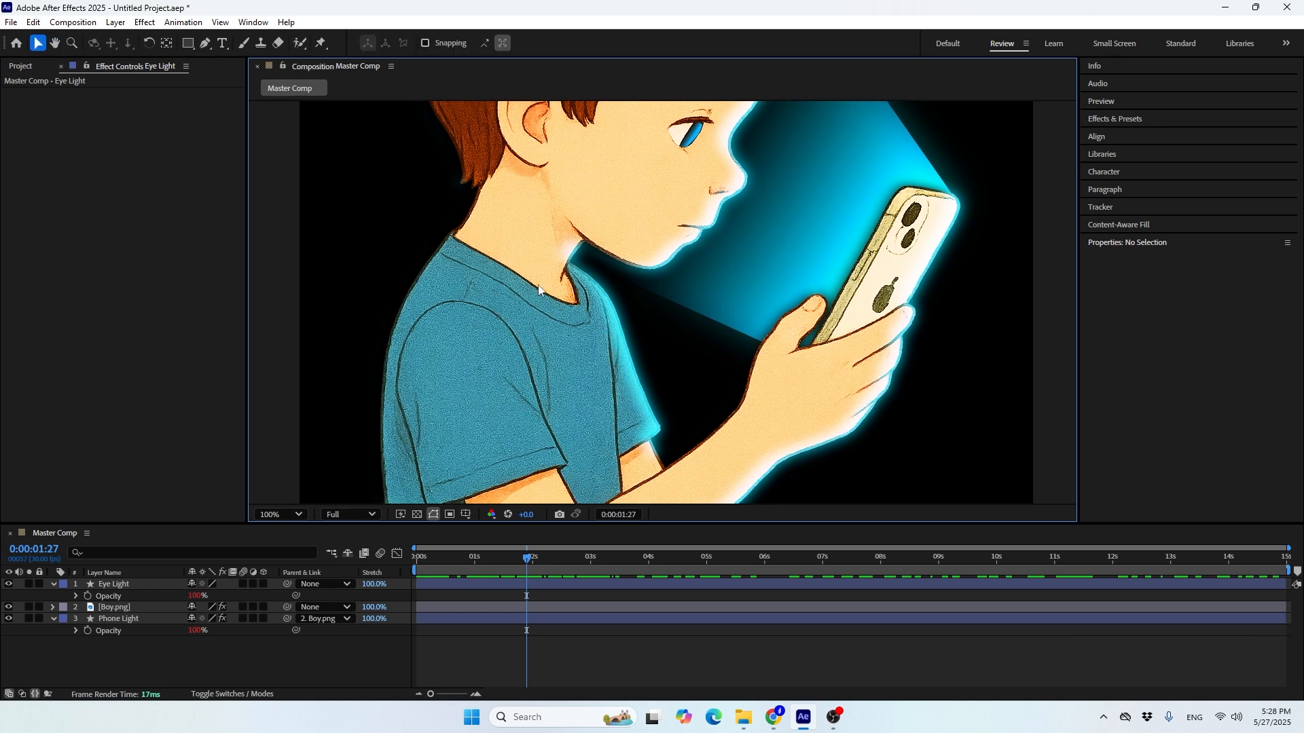
key(space)
drag(574, 201, 604, 401)
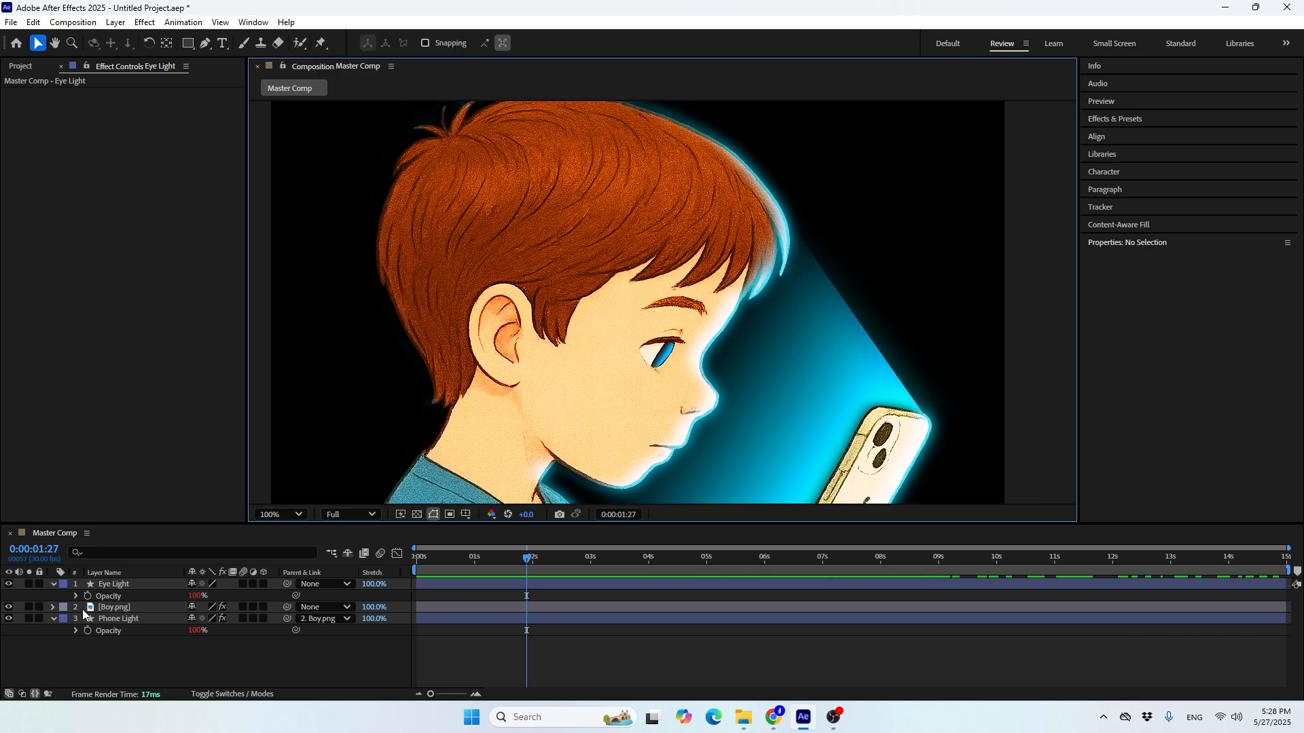
click(52, 584)
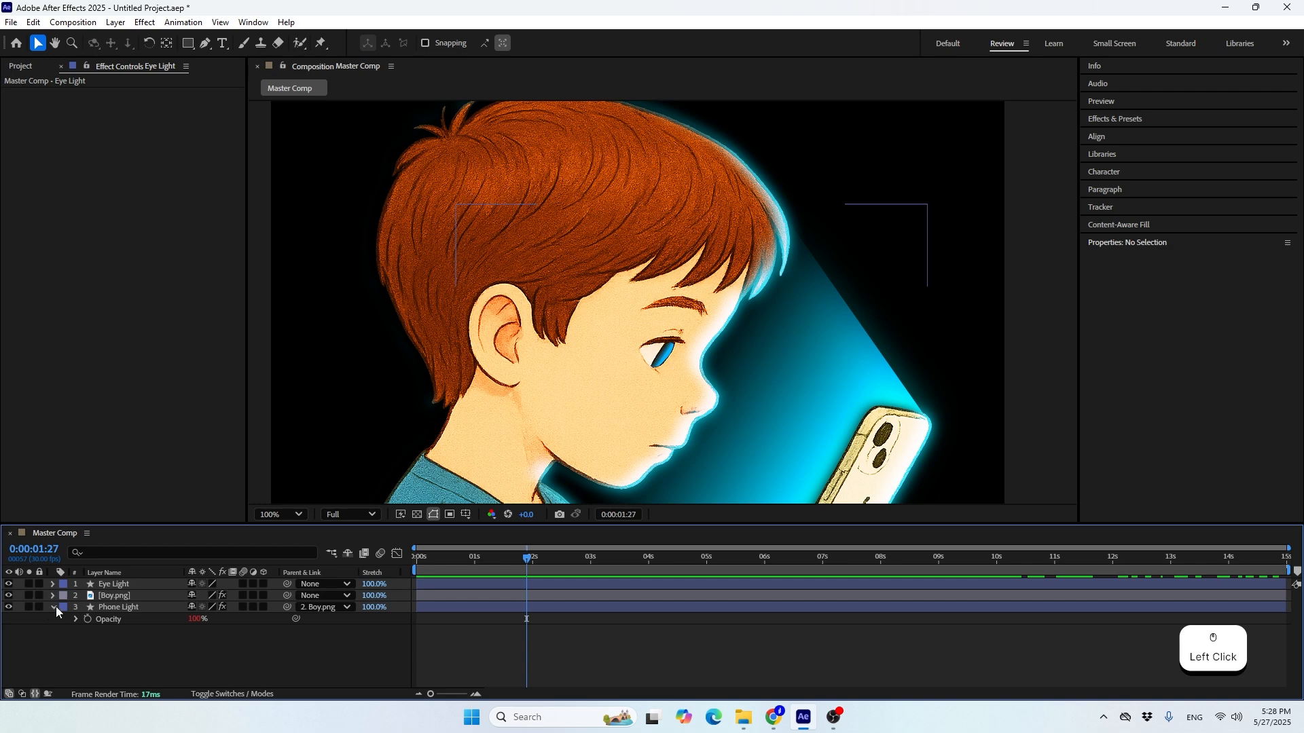
click(54, 608)
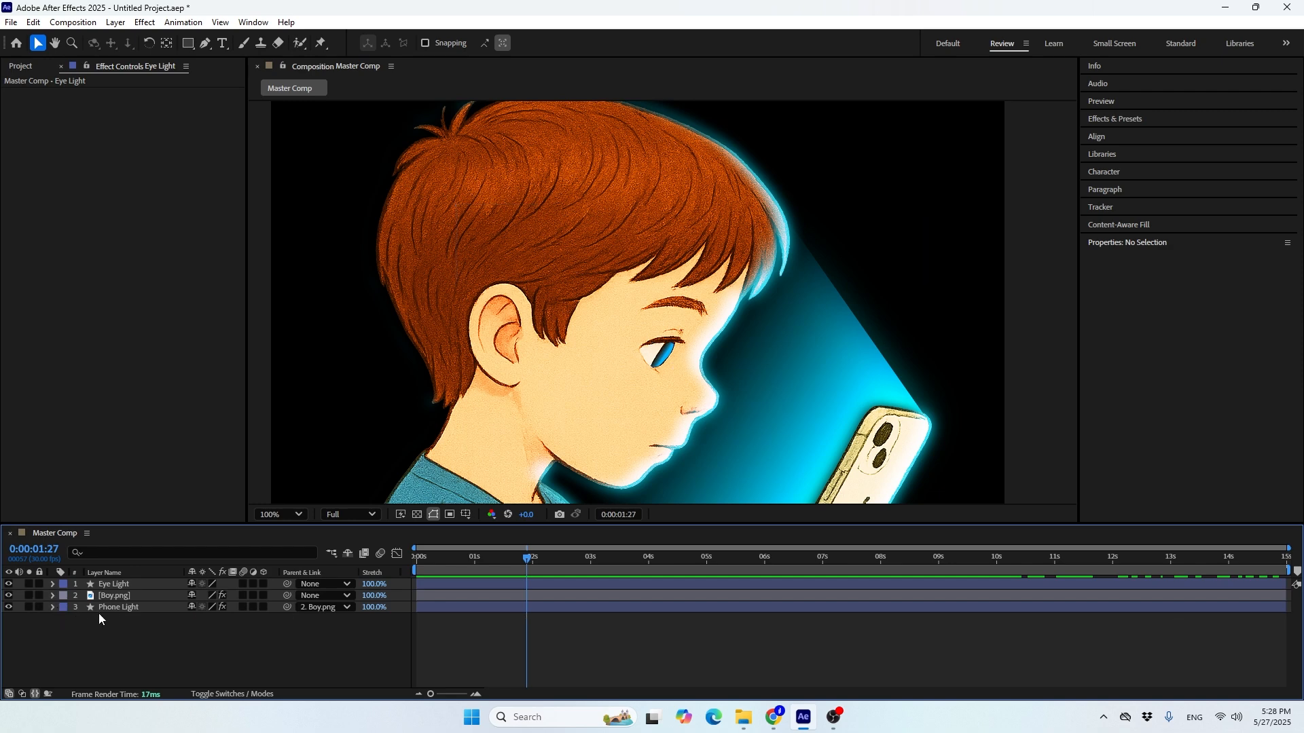
Pre-compose the Eye Light, Boy and Phone Light layers as Boy Comp 1, moving all attributes into the new composition
click(20, 65)
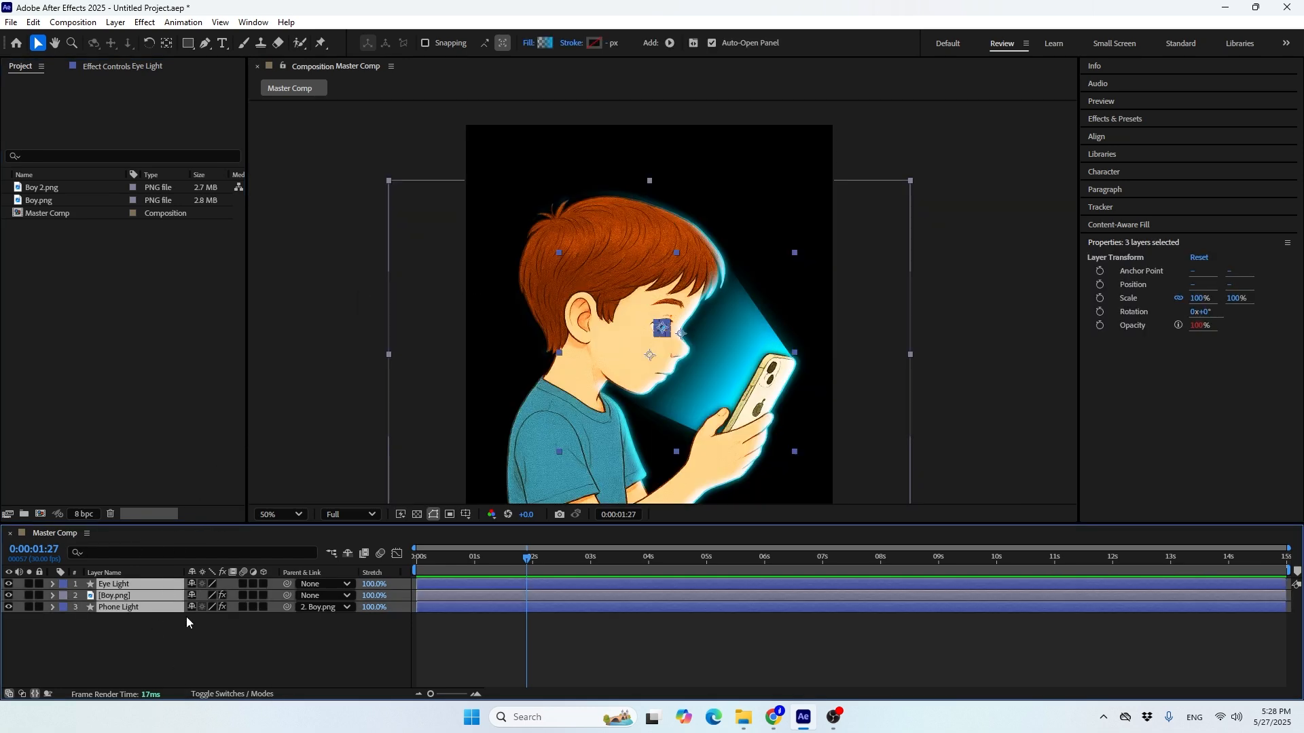
right_click(120, 597)
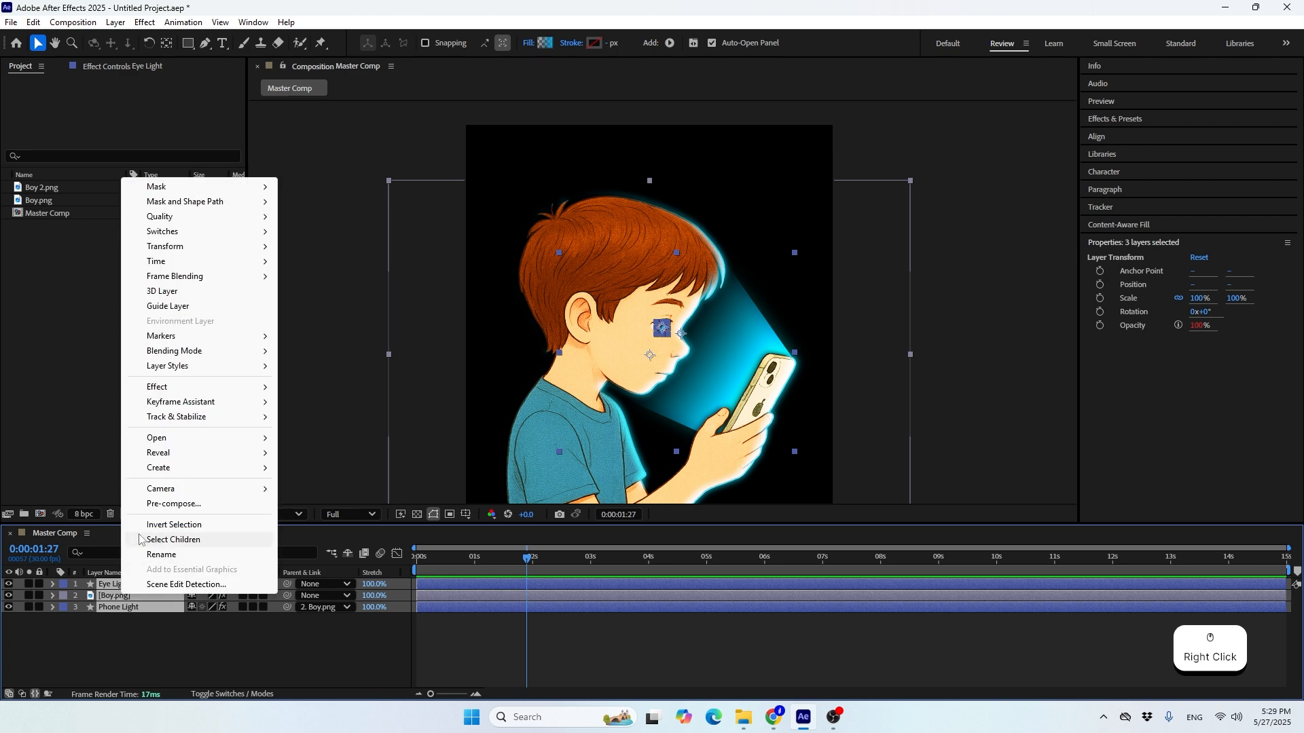
click(163, 503)
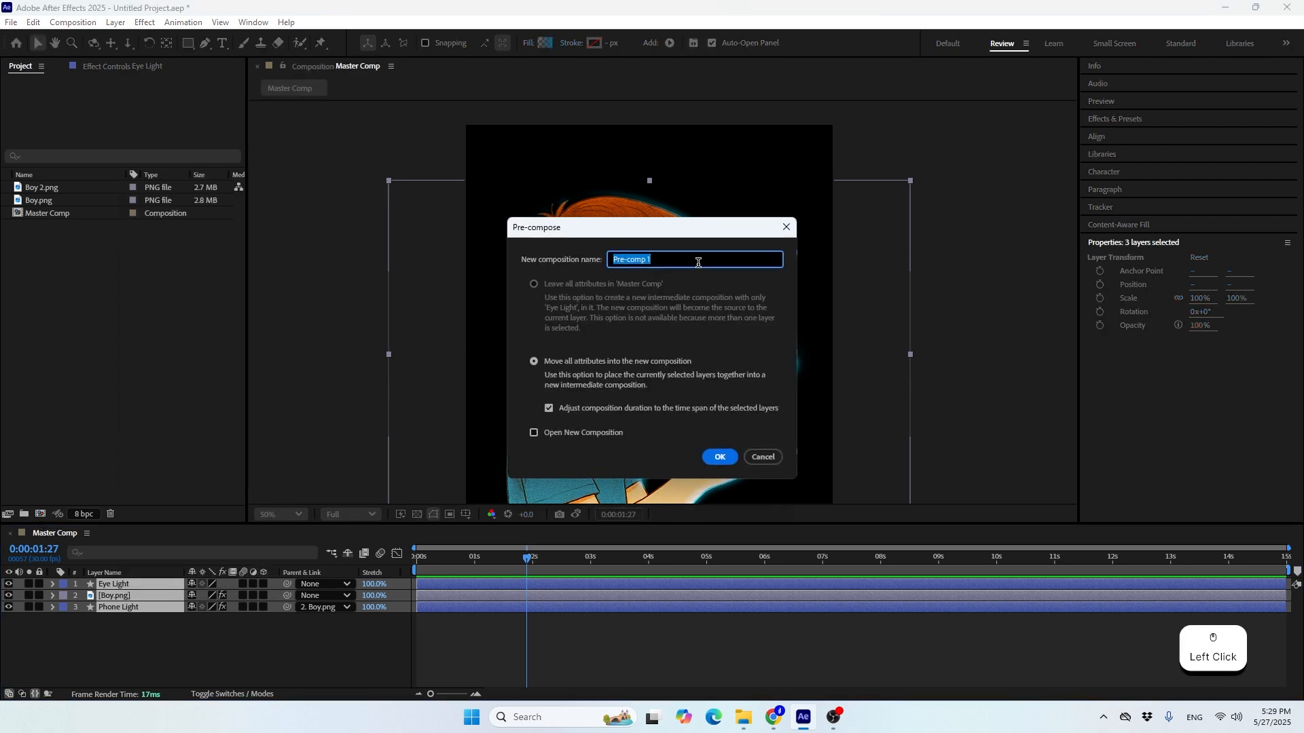
text(Bo)
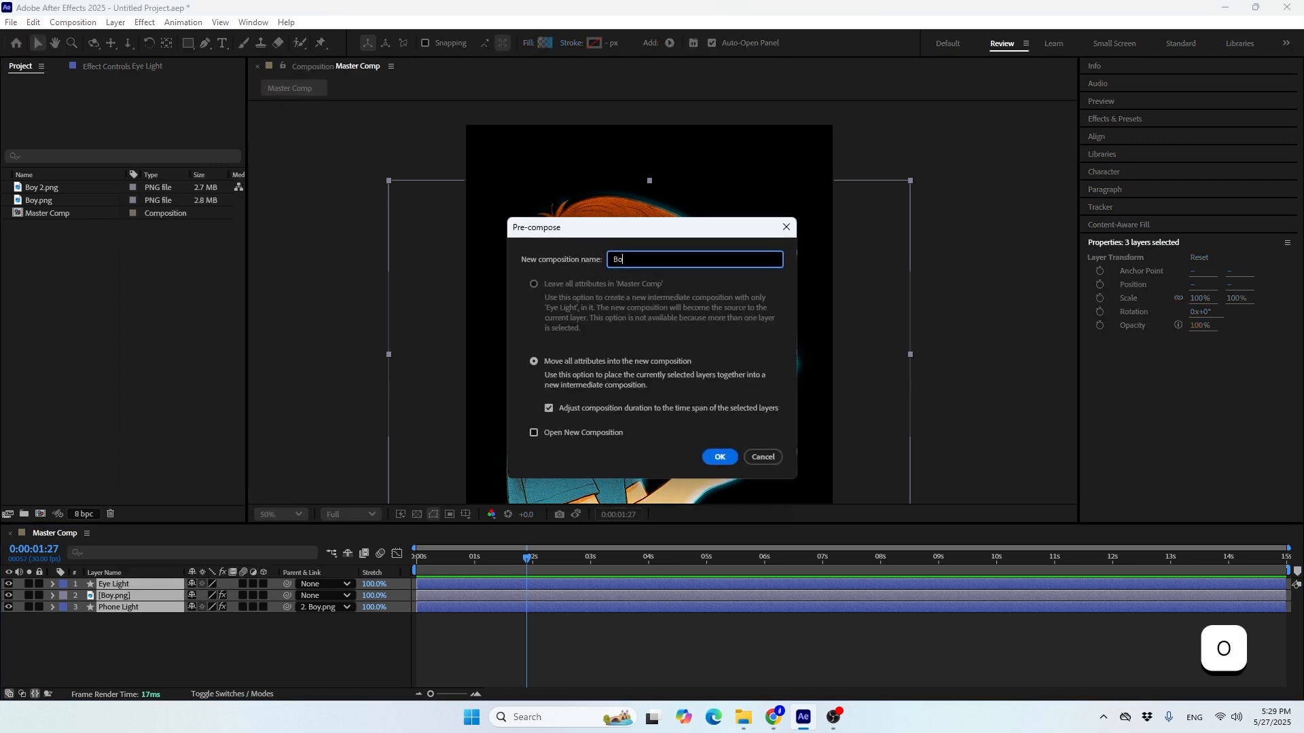
text(y Comp 1)
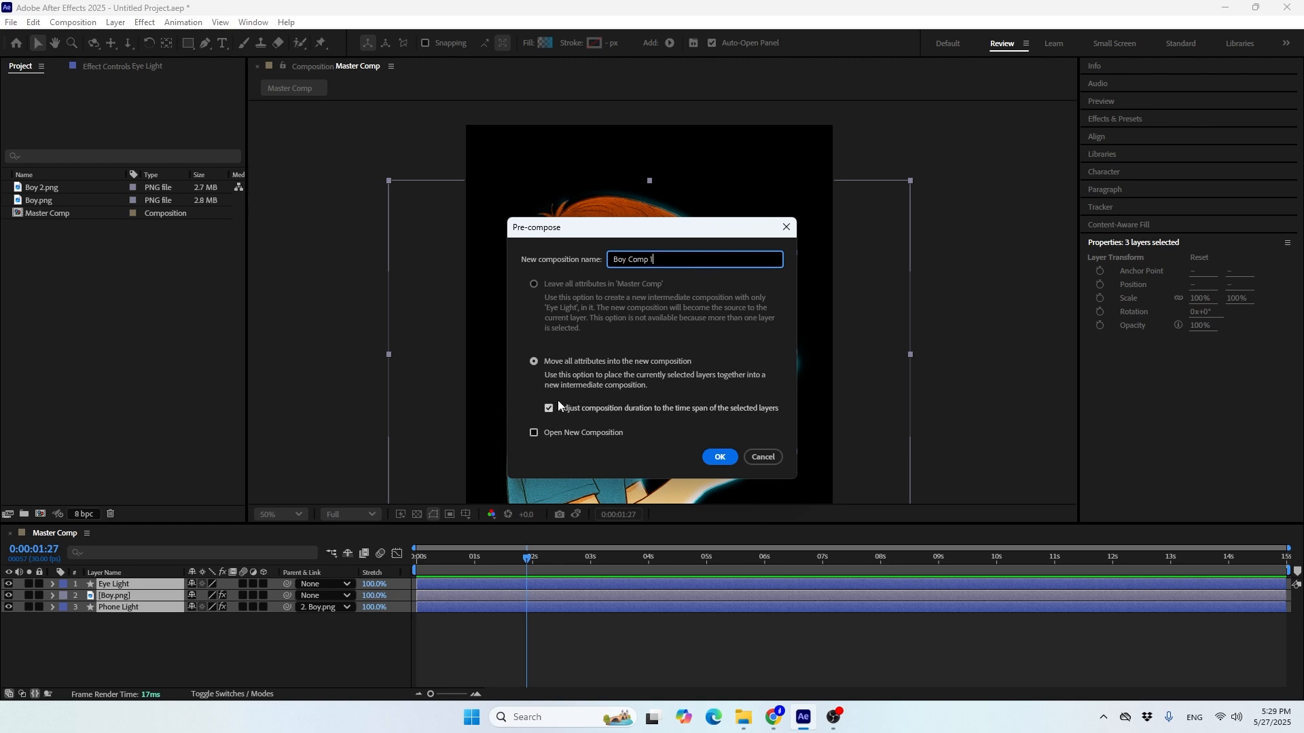
click(720, 457)
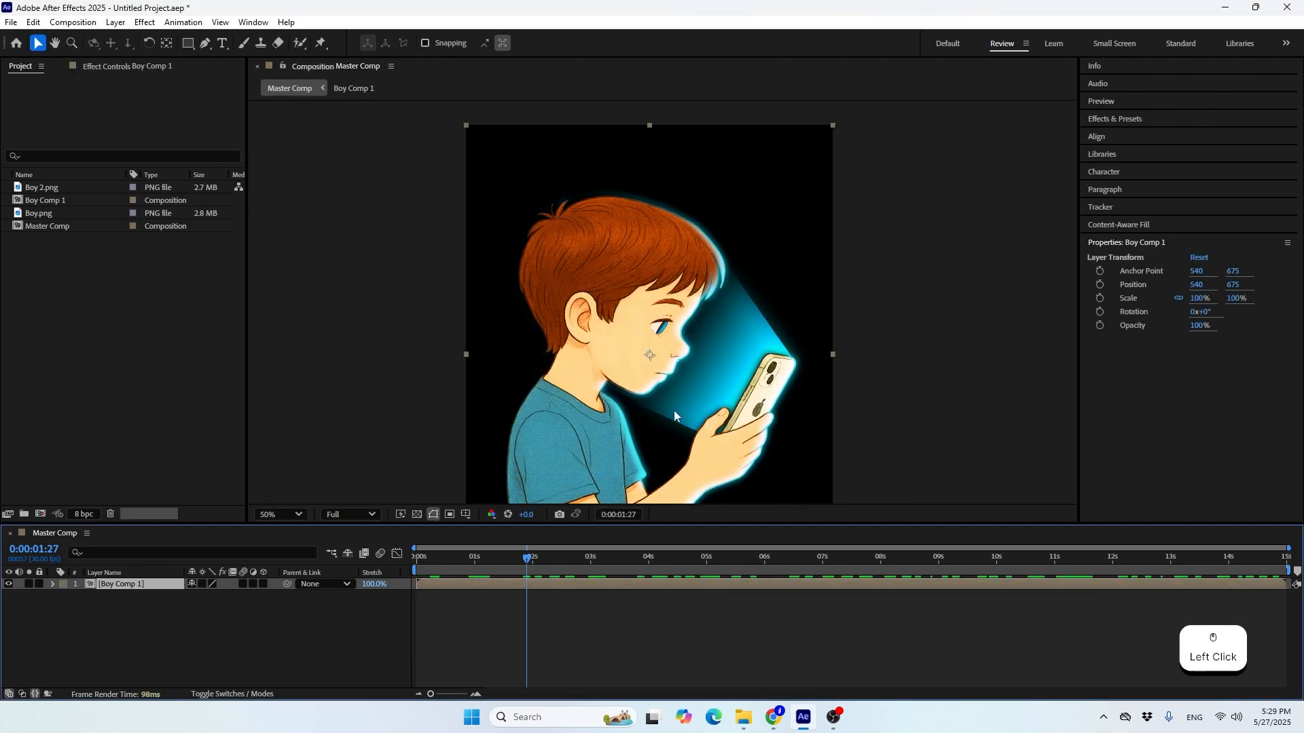
Hide and show the Boy Comp 1 layer to check what the pre-composition contains
scroll(674, 247, down, 2)
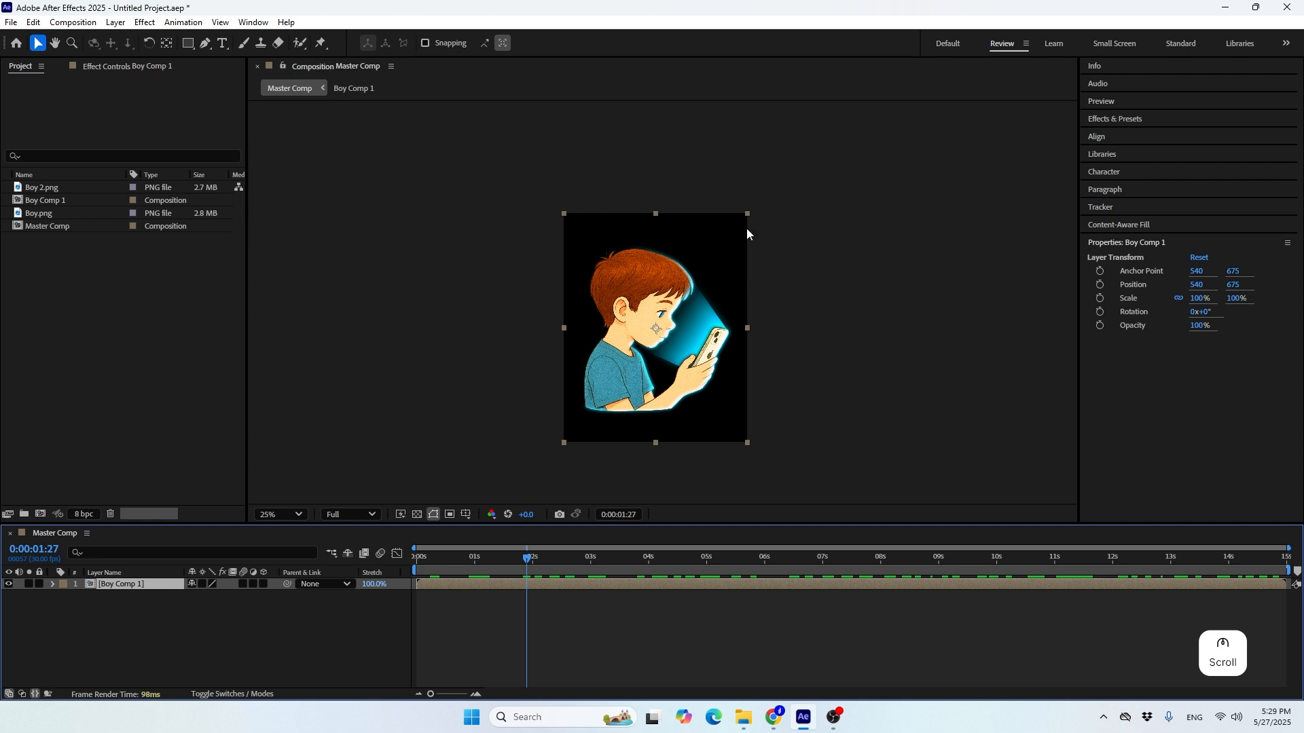
click(8, 585)
click(8, 585)
scroll(654, 299, up, 2)
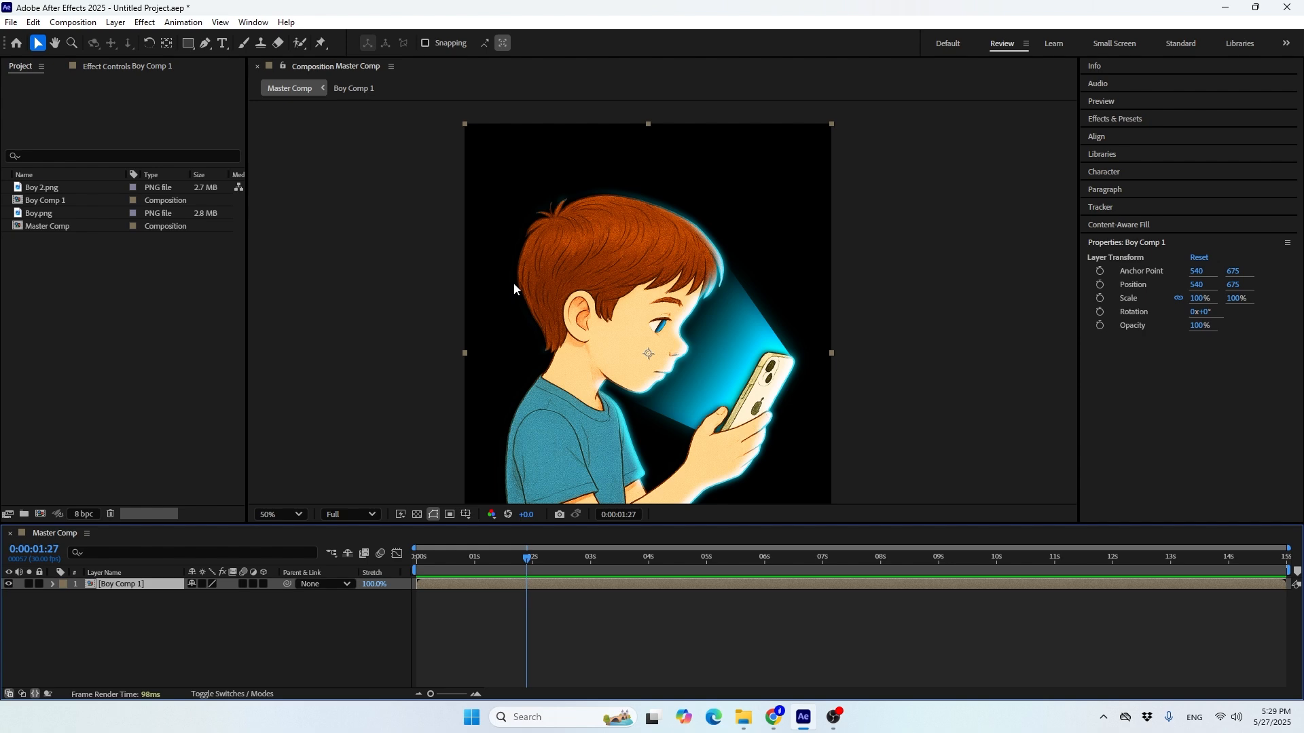
Draw a square about 972 px wide over the boy as a new shape layer, with a solid grey fill and no stroke
click(80, 646)
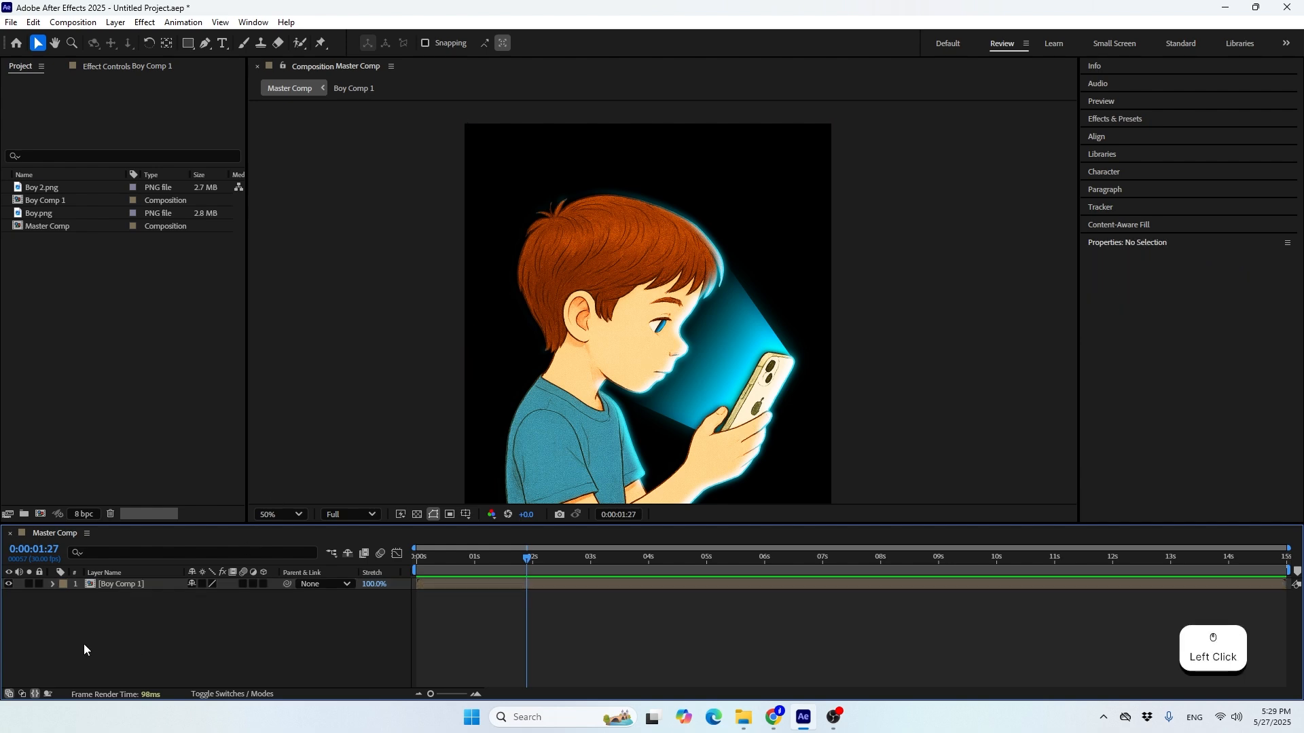
click(192, 44)
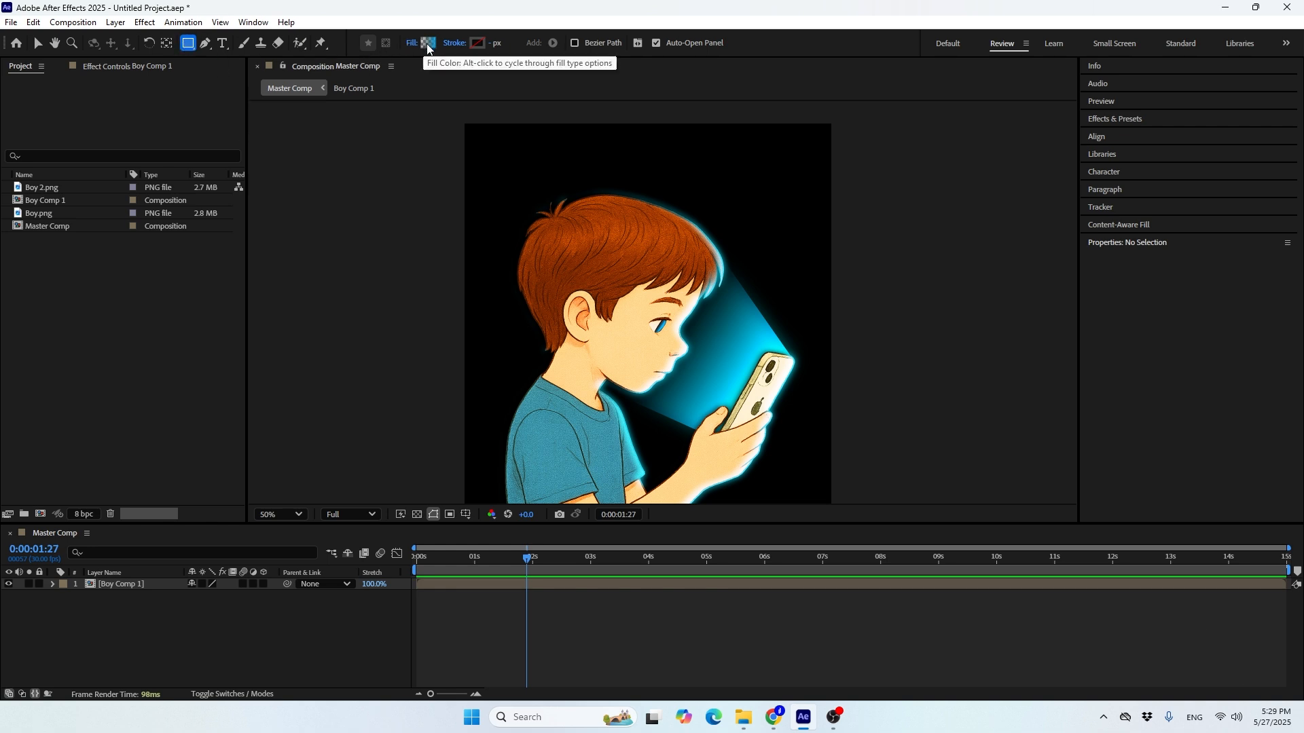
key(alt)
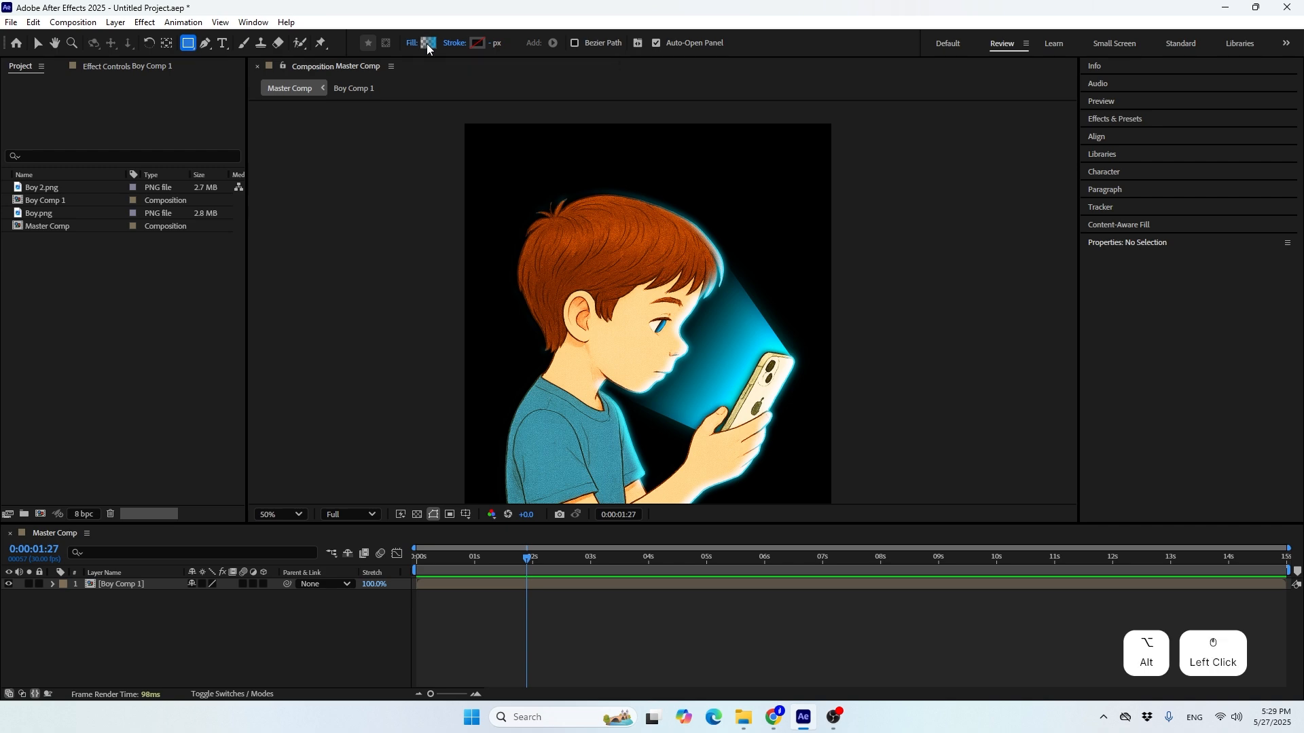
alt+click(427, 44)
alt+click(427, 44)
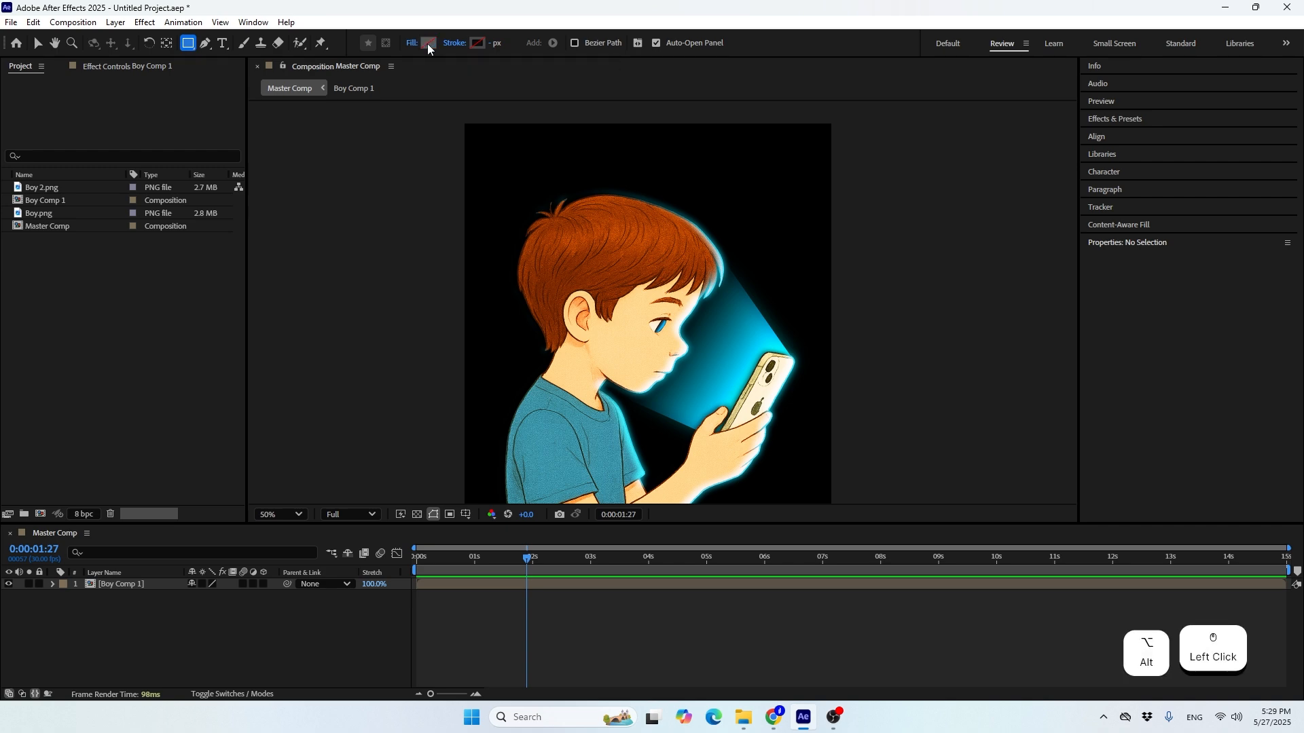
alt+click(427, 44)
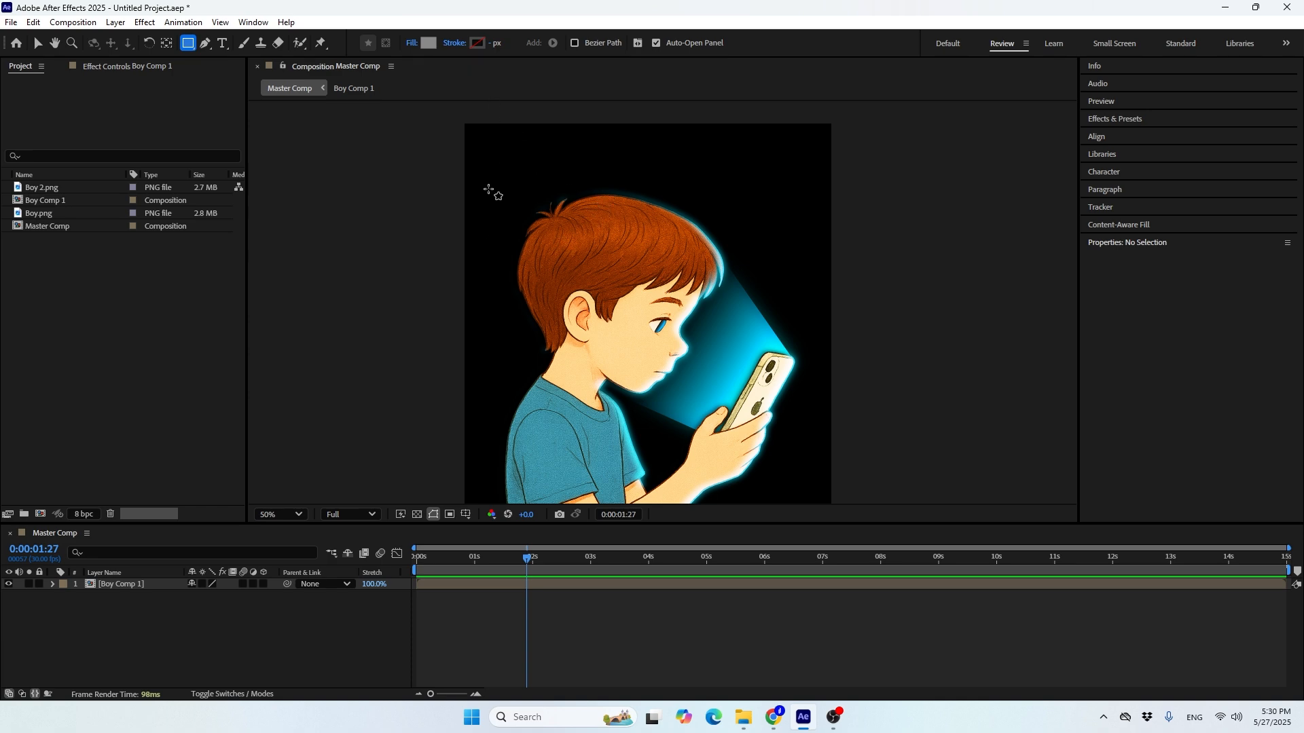
drag(484, 176, 814, 402)
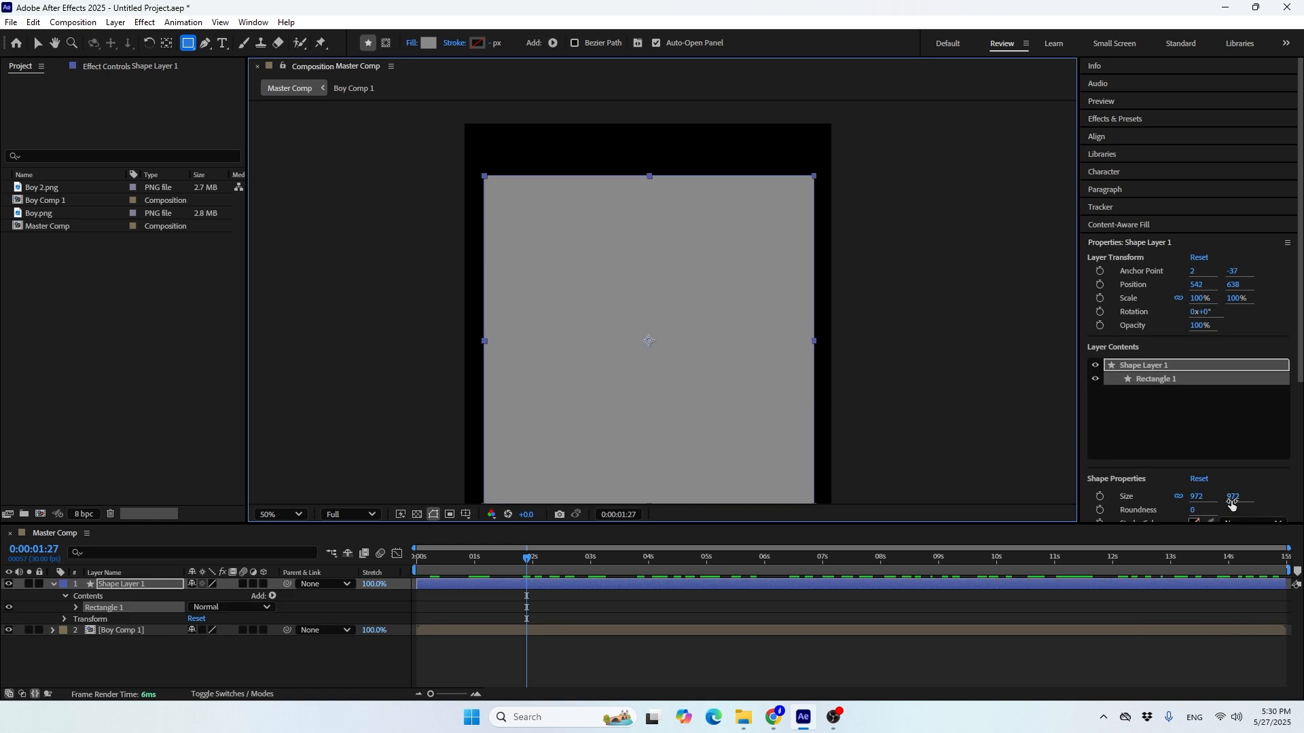
Set the grey rectangle's size to 1000 x 1000 and its roundness to 150
click(1193, 502)
text(1000)
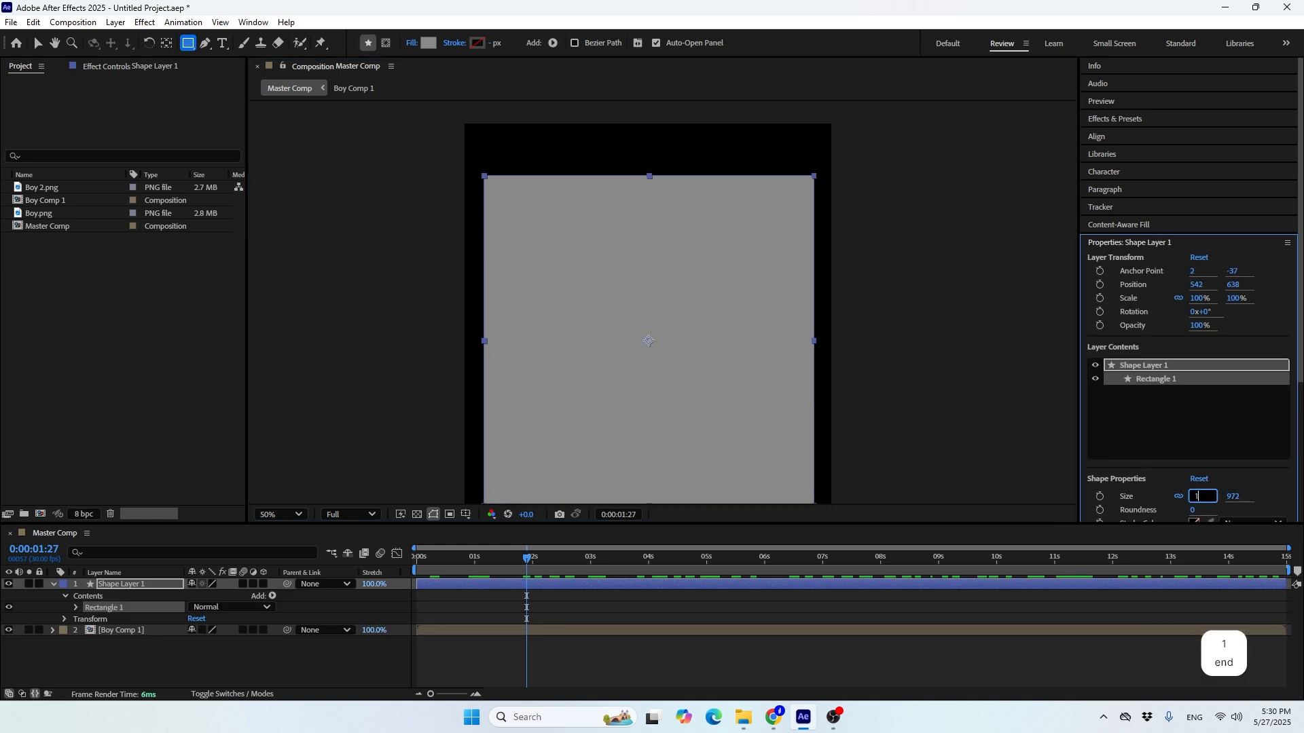
key(Return)
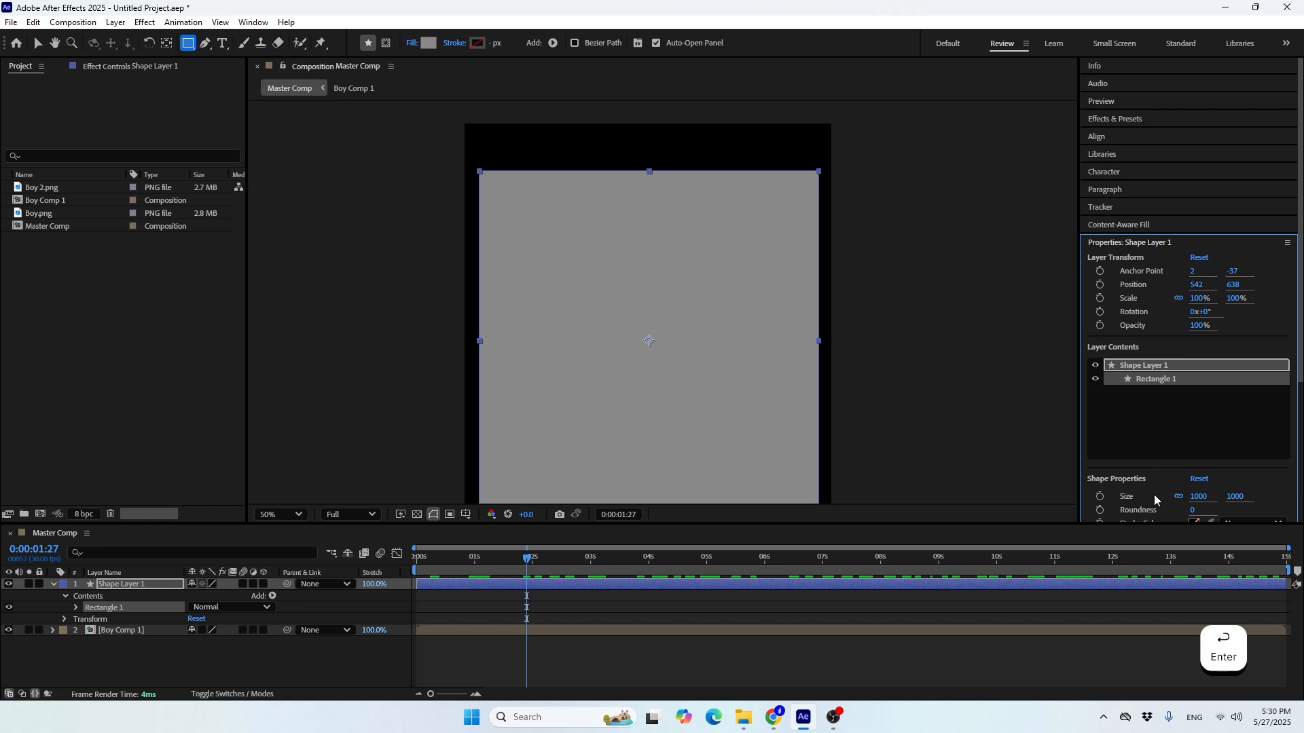
scroll(1152, 494, down, 3)
drag(1191, 419, 1263, 418)
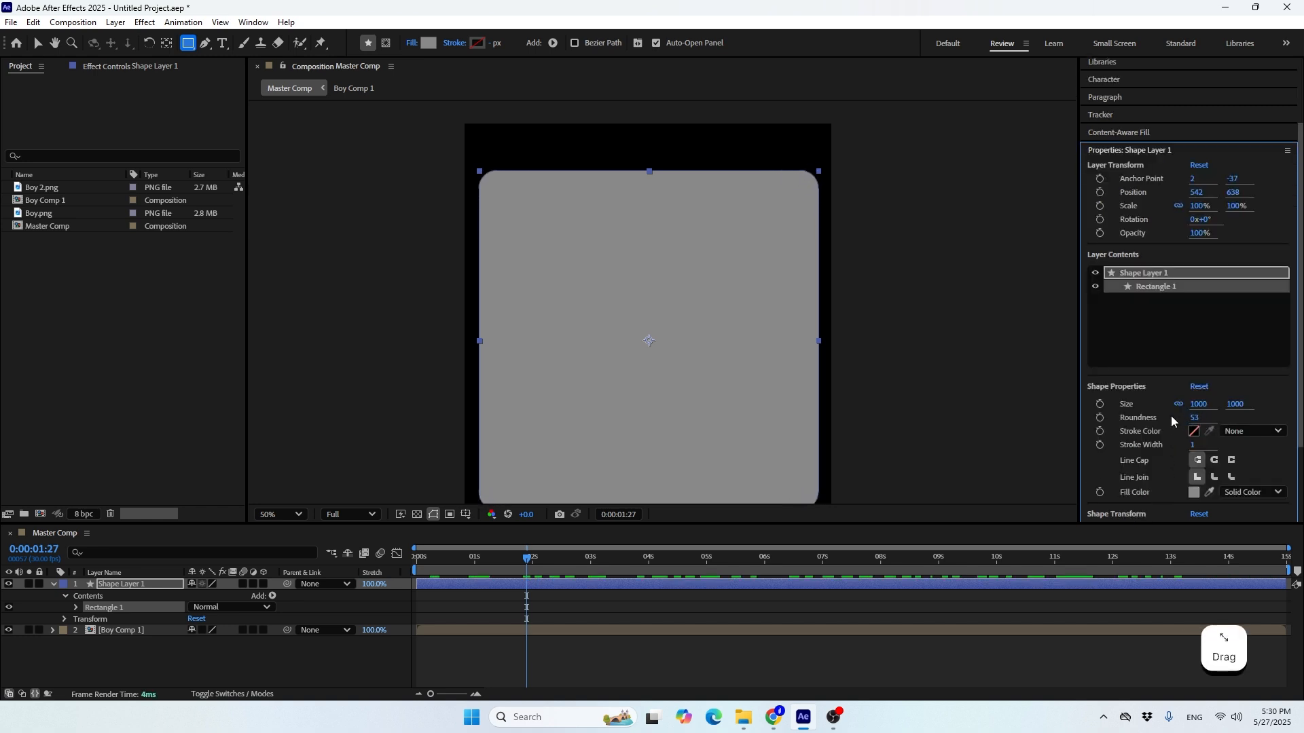
click(1195, 418)
text(150)
key(Return)
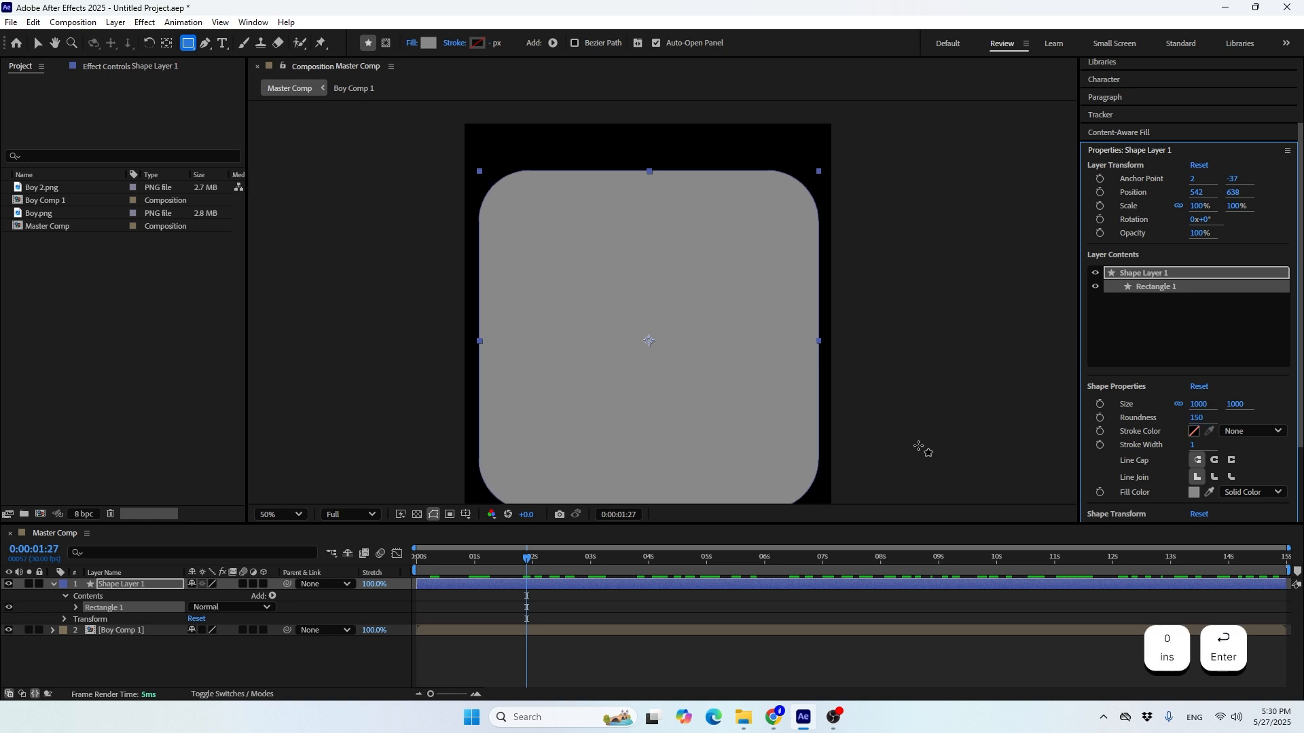
Center the rounded square horizontally and vertically in the composition
scroll(1138, 379, up, 3)
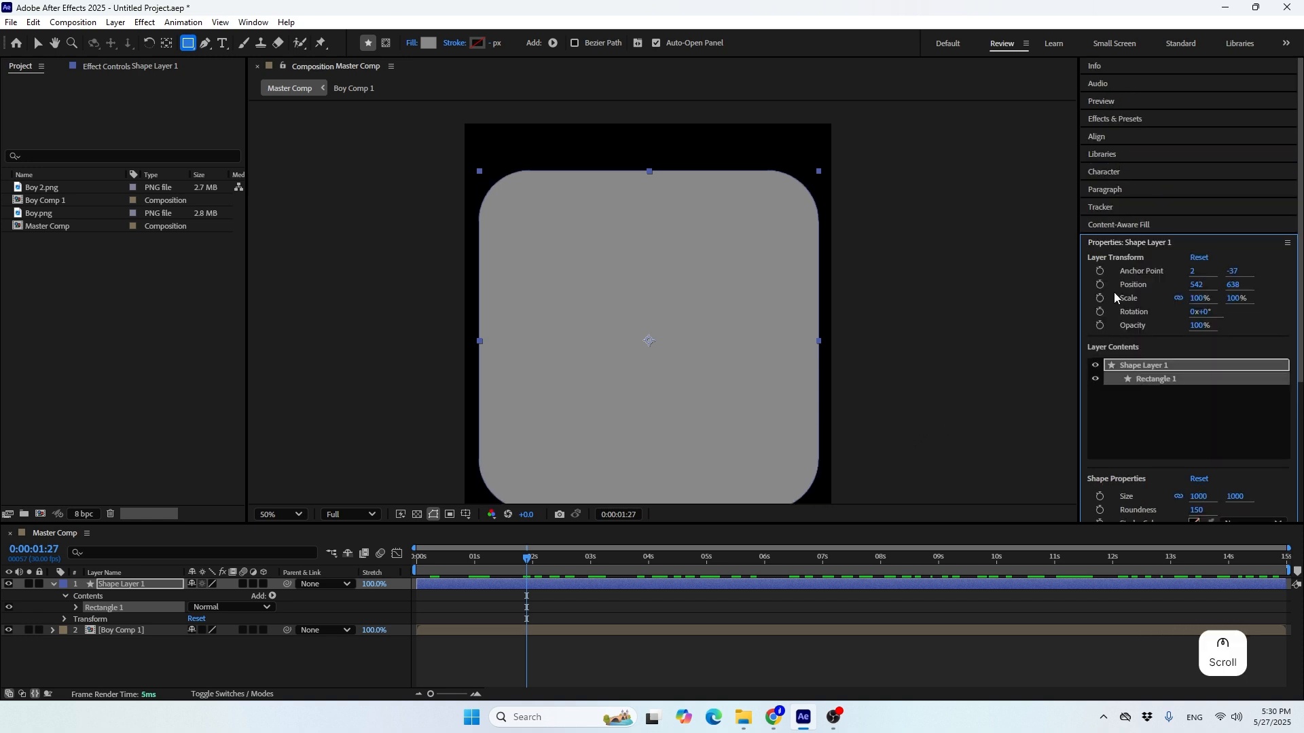
click(1100, 137)
click(1117, 180)
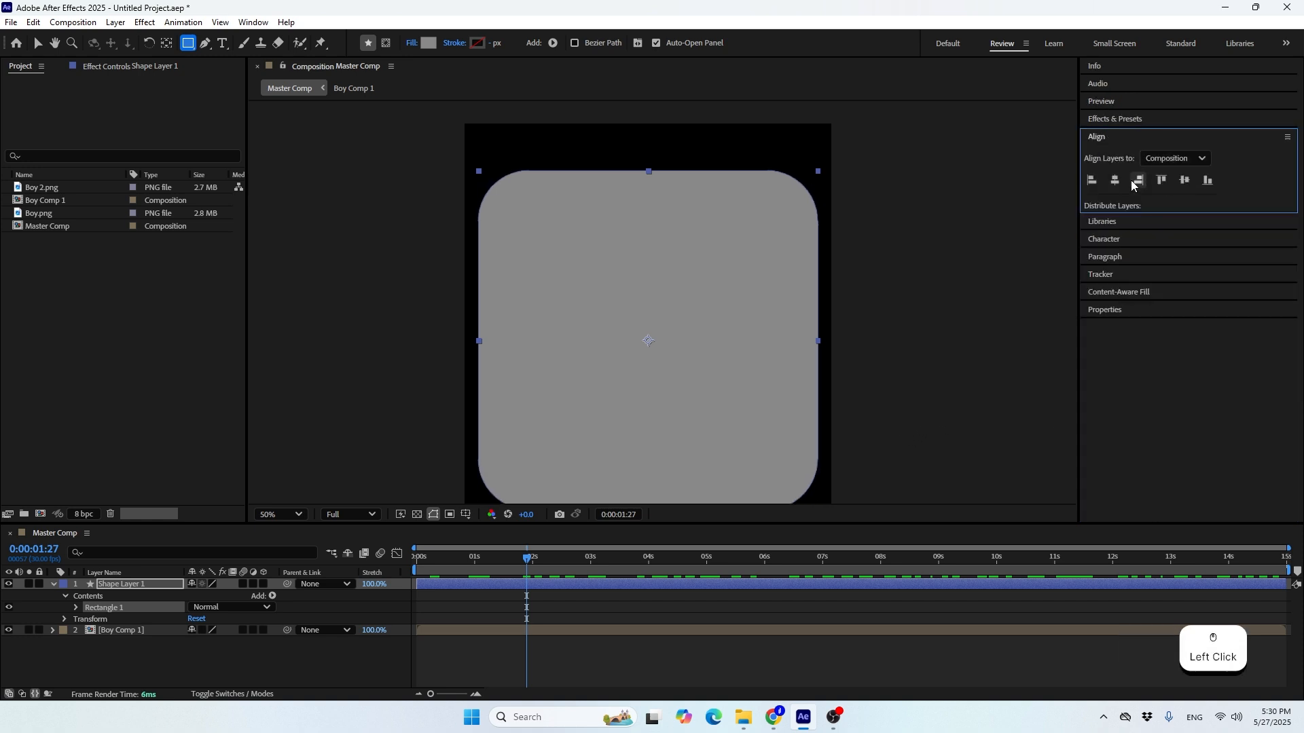
click(1189, 182)
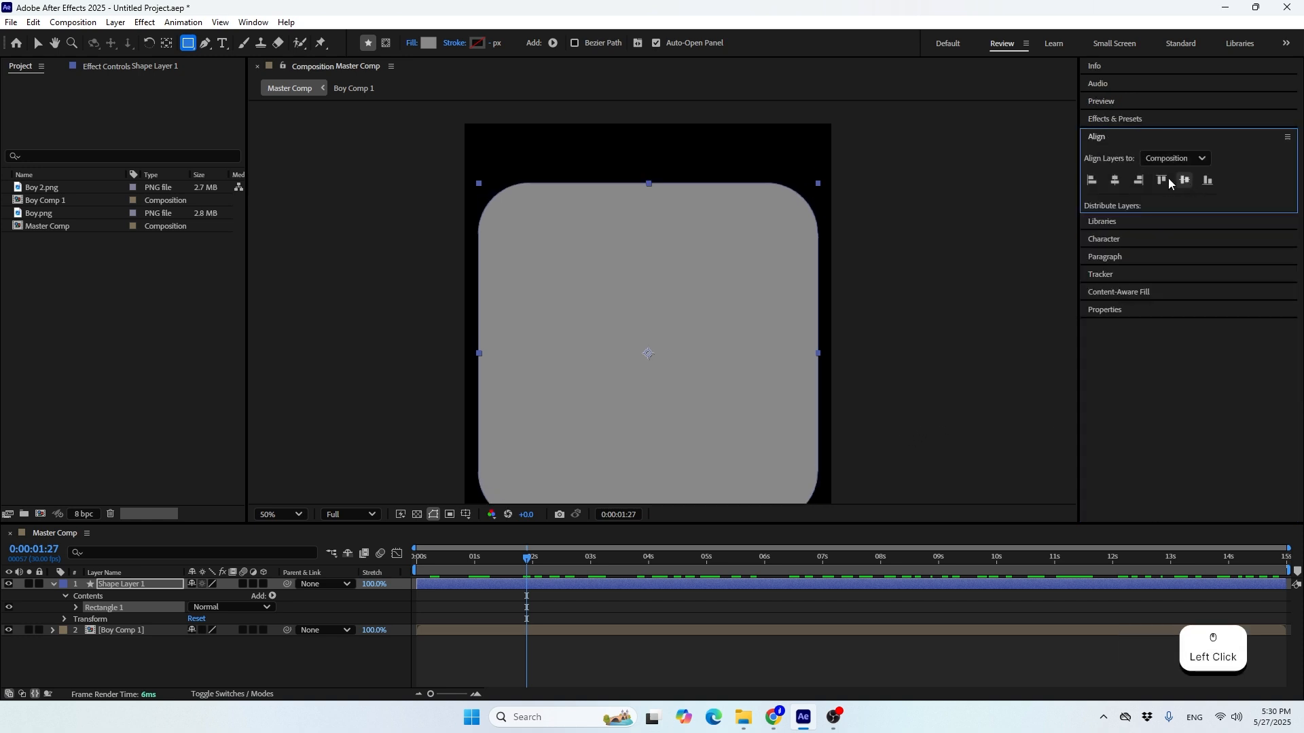
Move the rounded square's shape layer below Boy Comp 1 in the layer stack
click(303, 517)
click(280, 243)
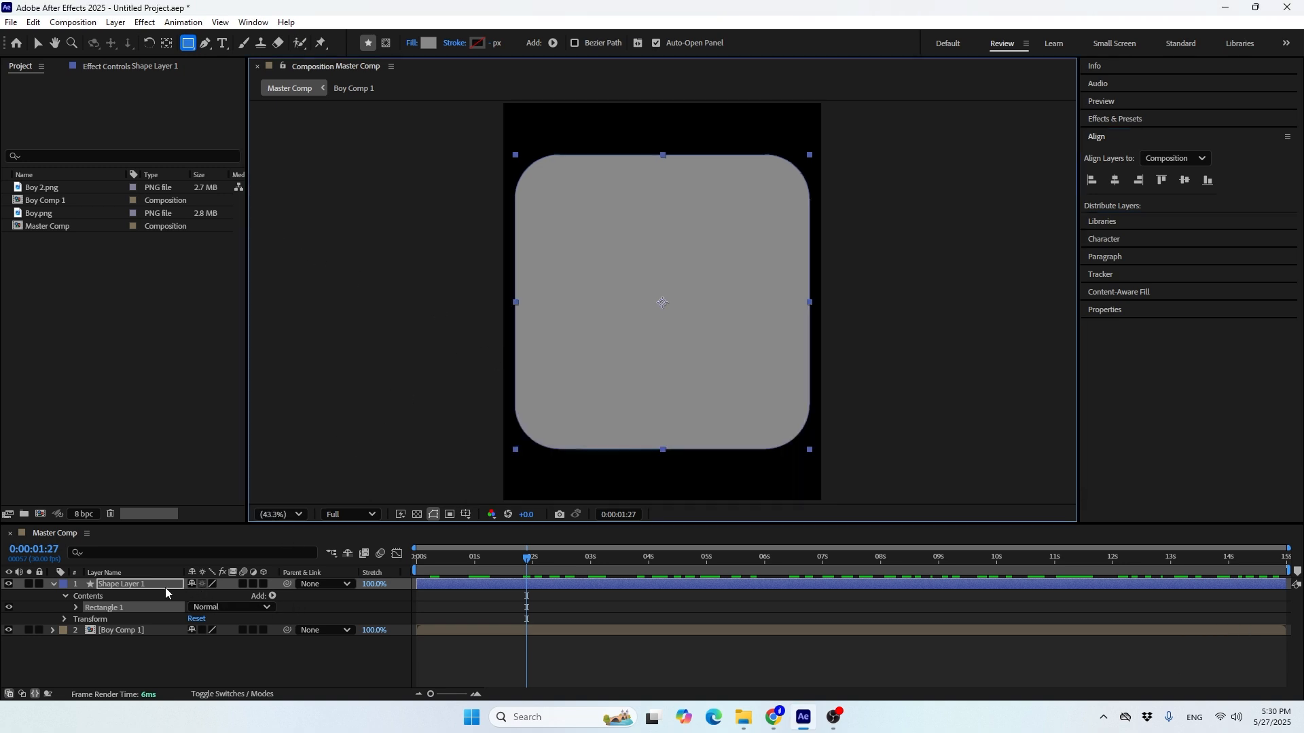
drag(165, 588, 132, 649)
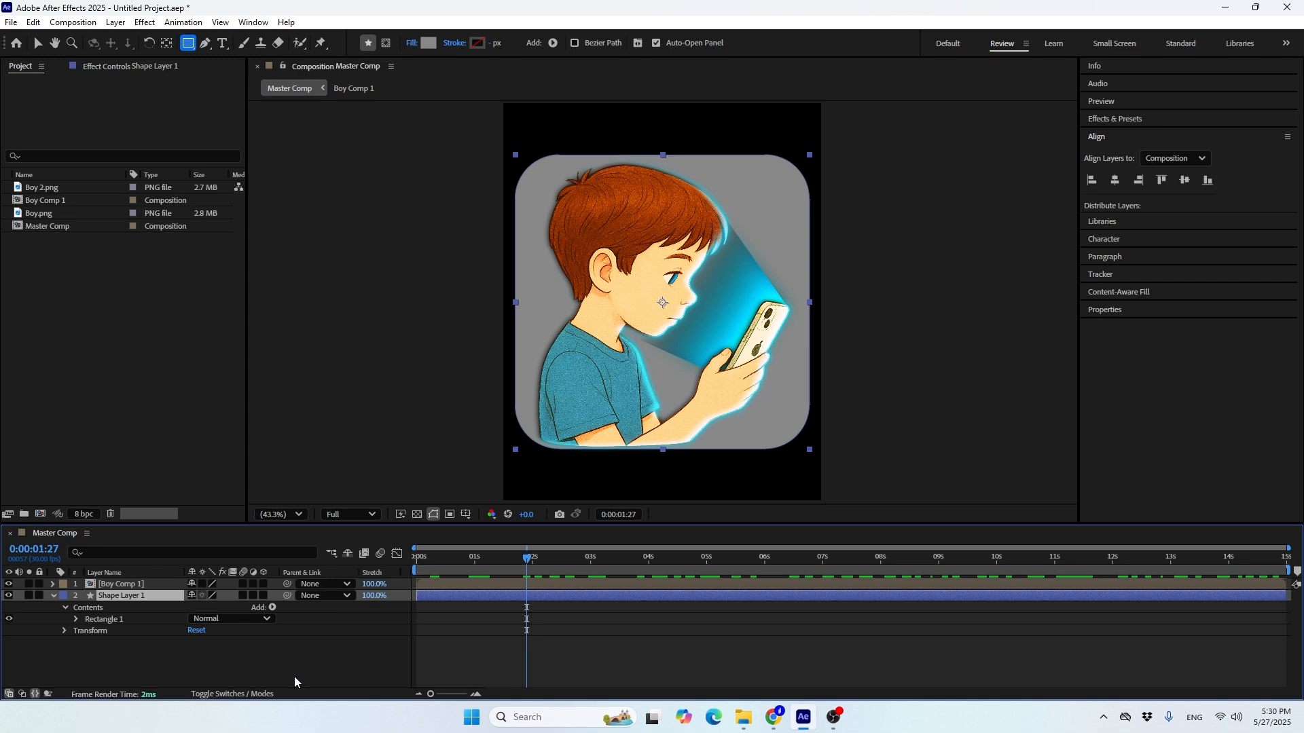
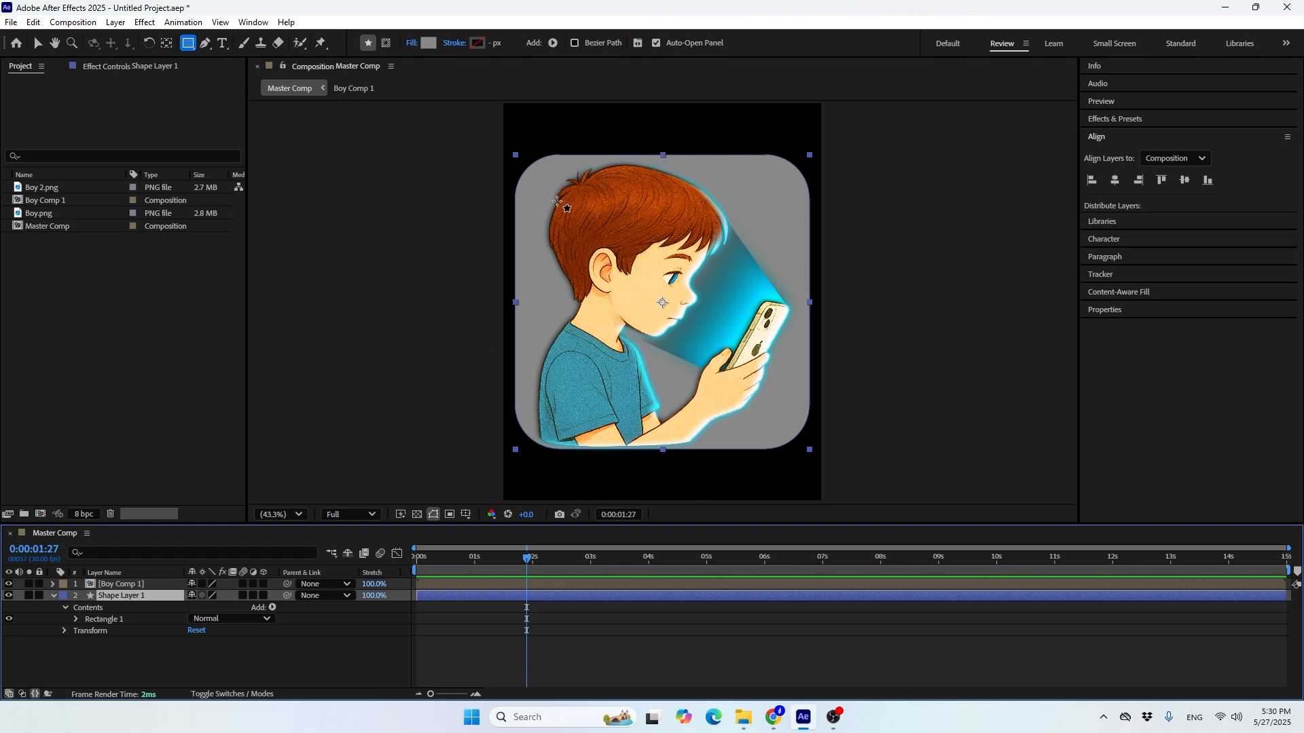
Move Boy Comp 1 slightly down so the boy's lower edge extends past the rounded square's lower edge
click(122, 585)
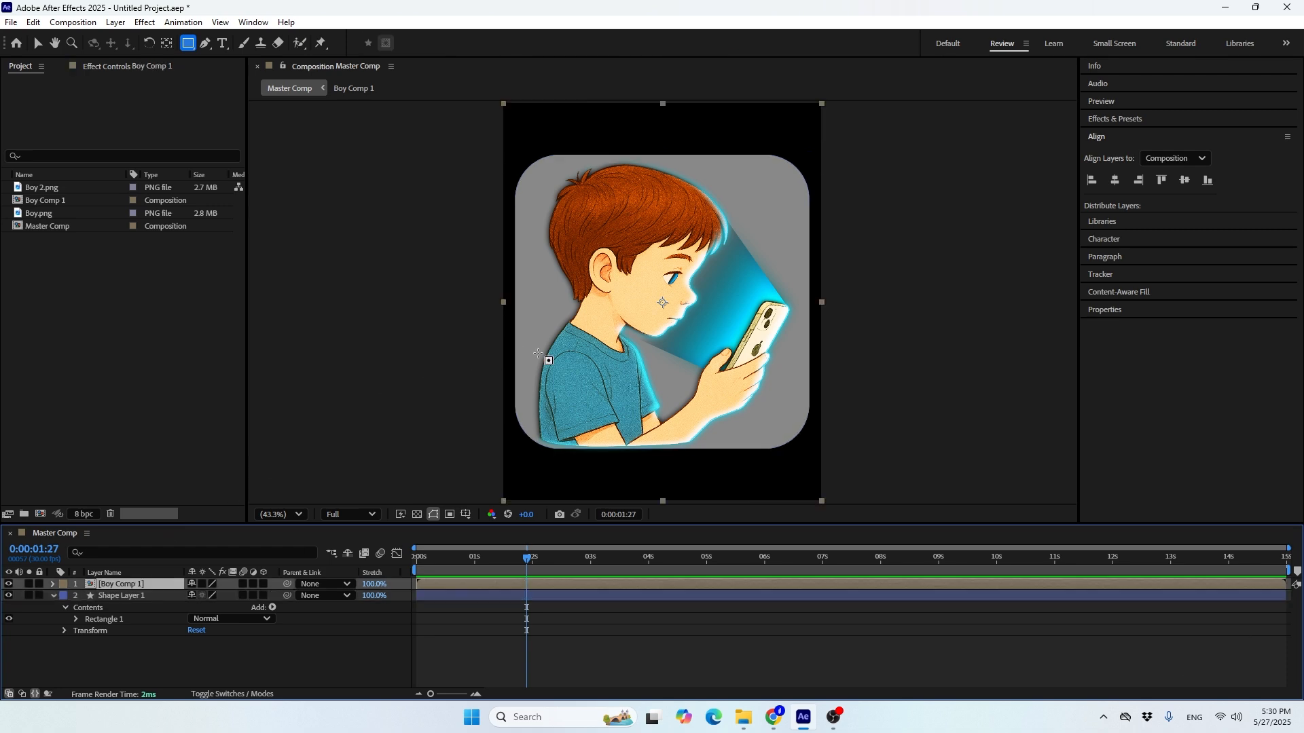
click(37, 43)
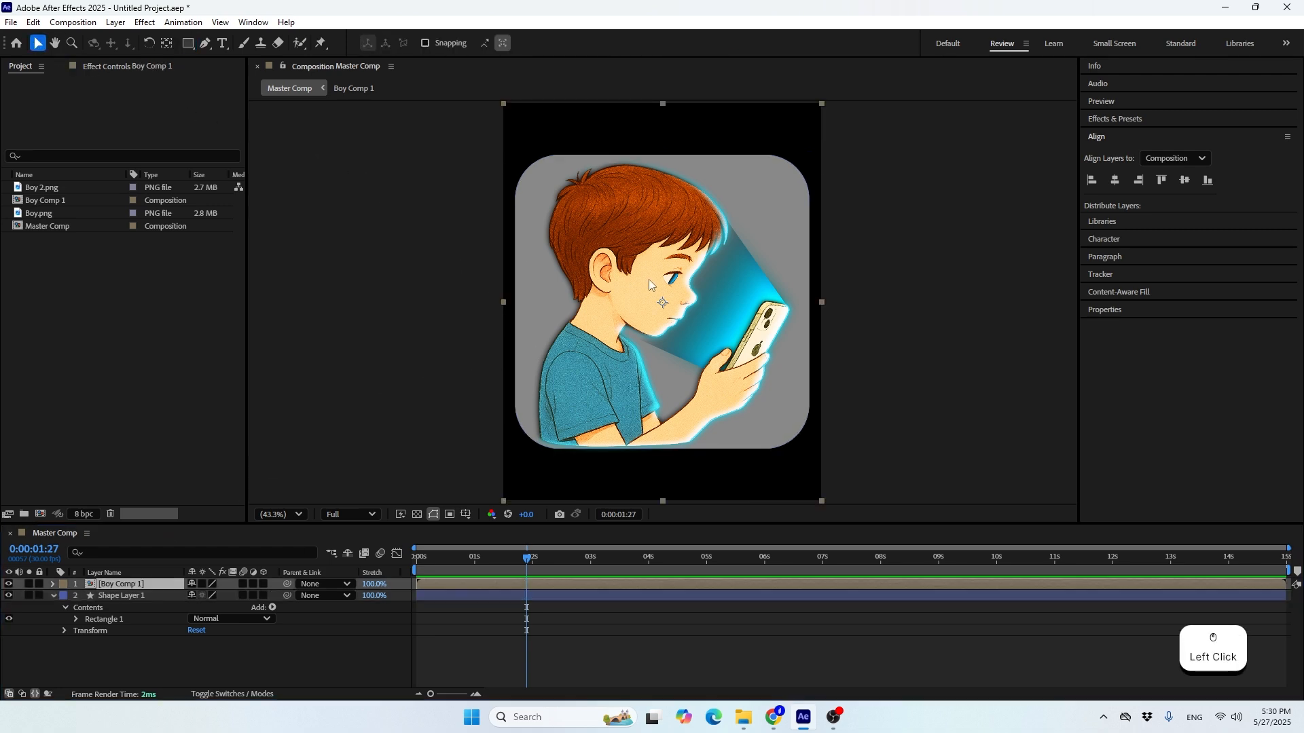
drag(653, 280, 655, 298)
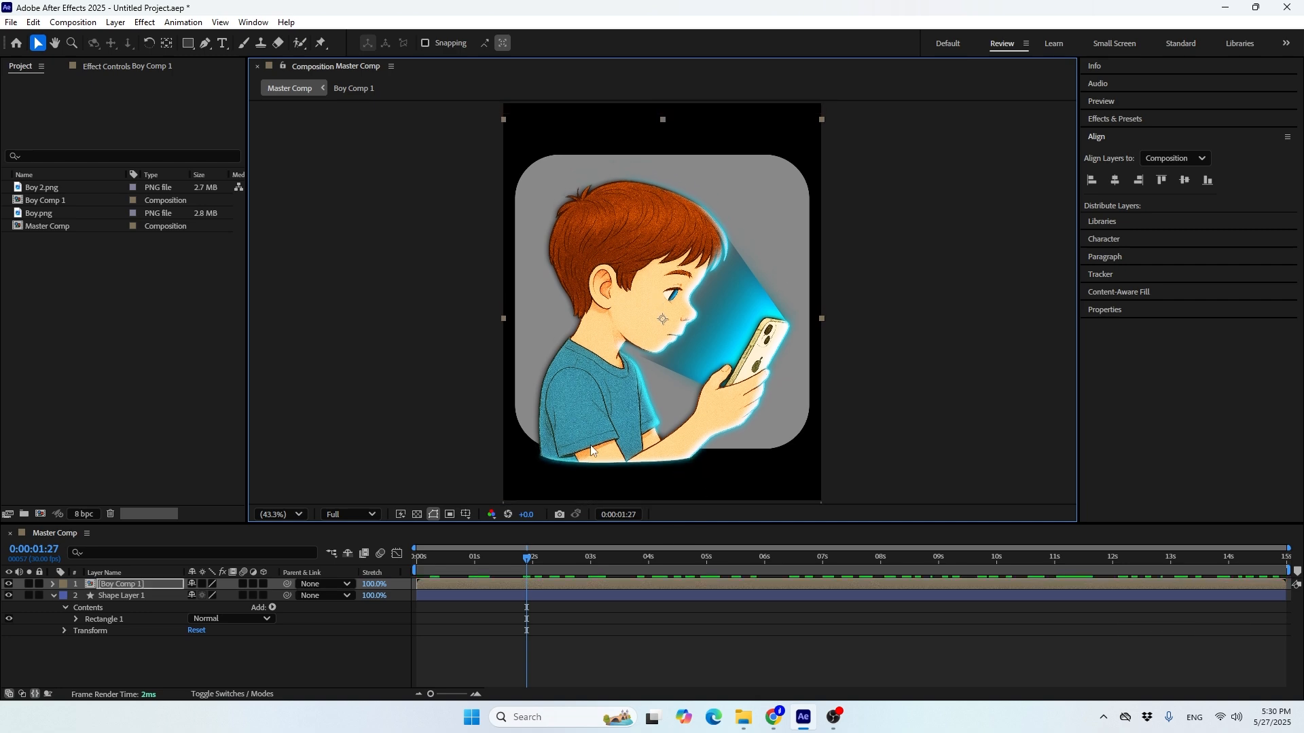
Use Shape Layer 1 as the track matte for Boy Comp 1 and turn the shape layer's visibility back on
click(53, 597)
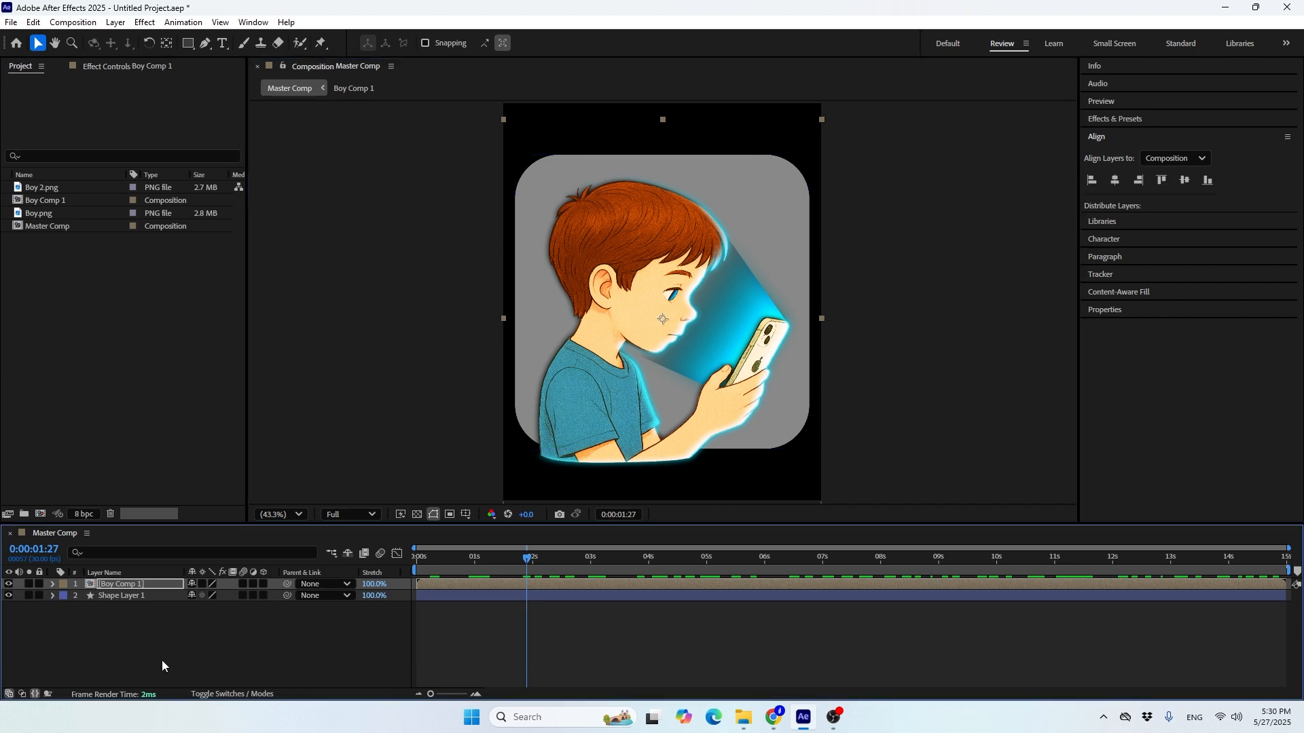
click(231, 694)
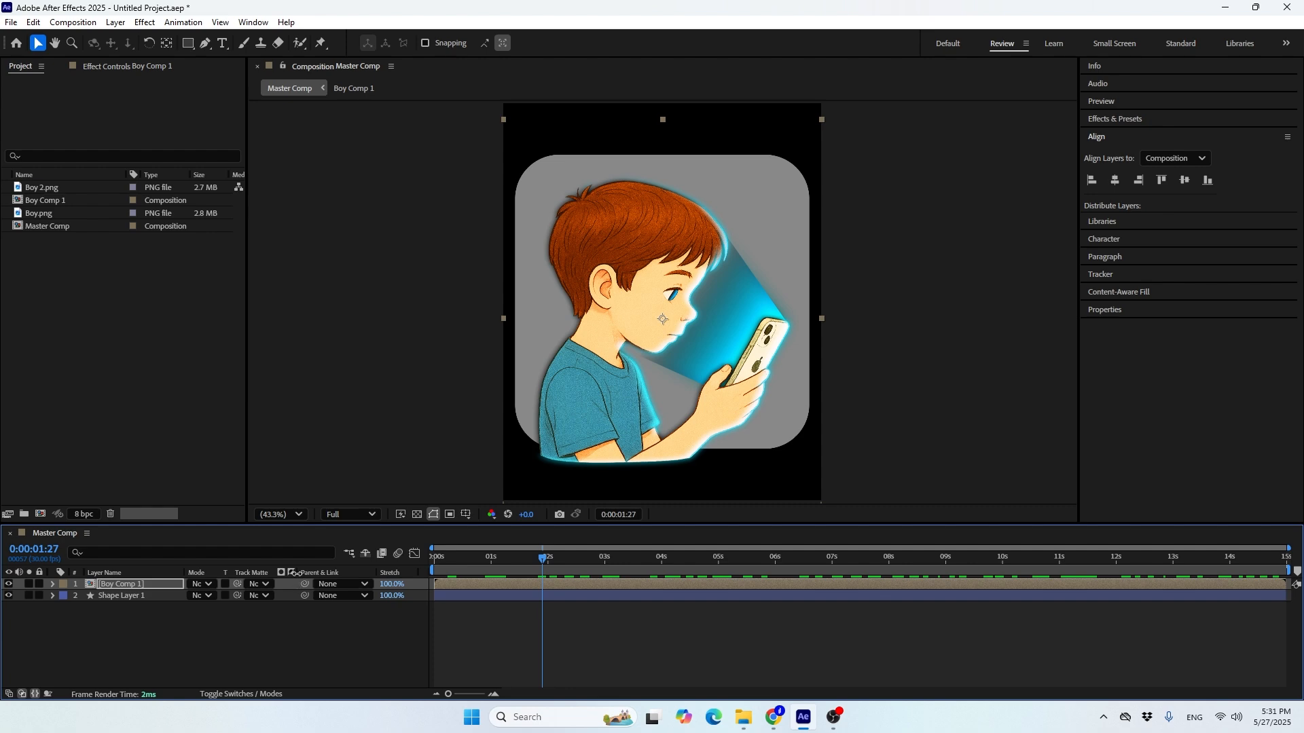
drag(297, 572, 359, 573)
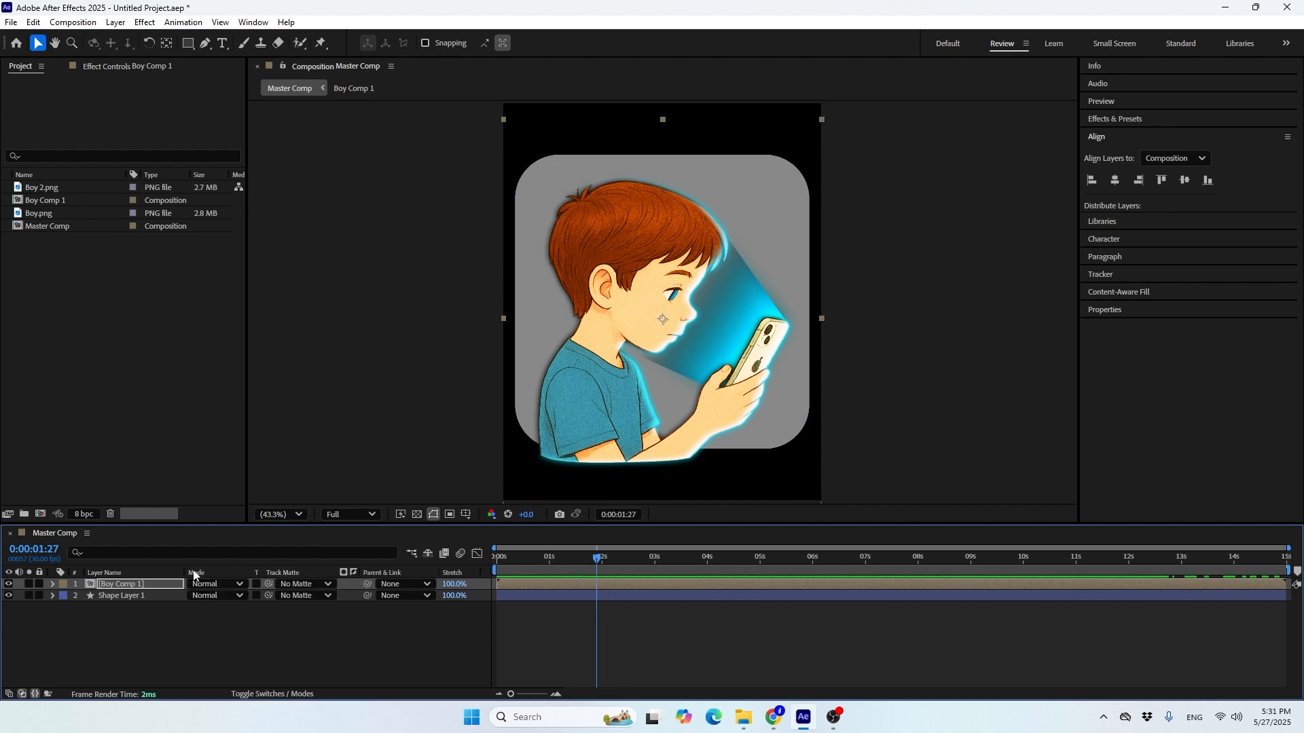
drag(269, 584, 102, 601)
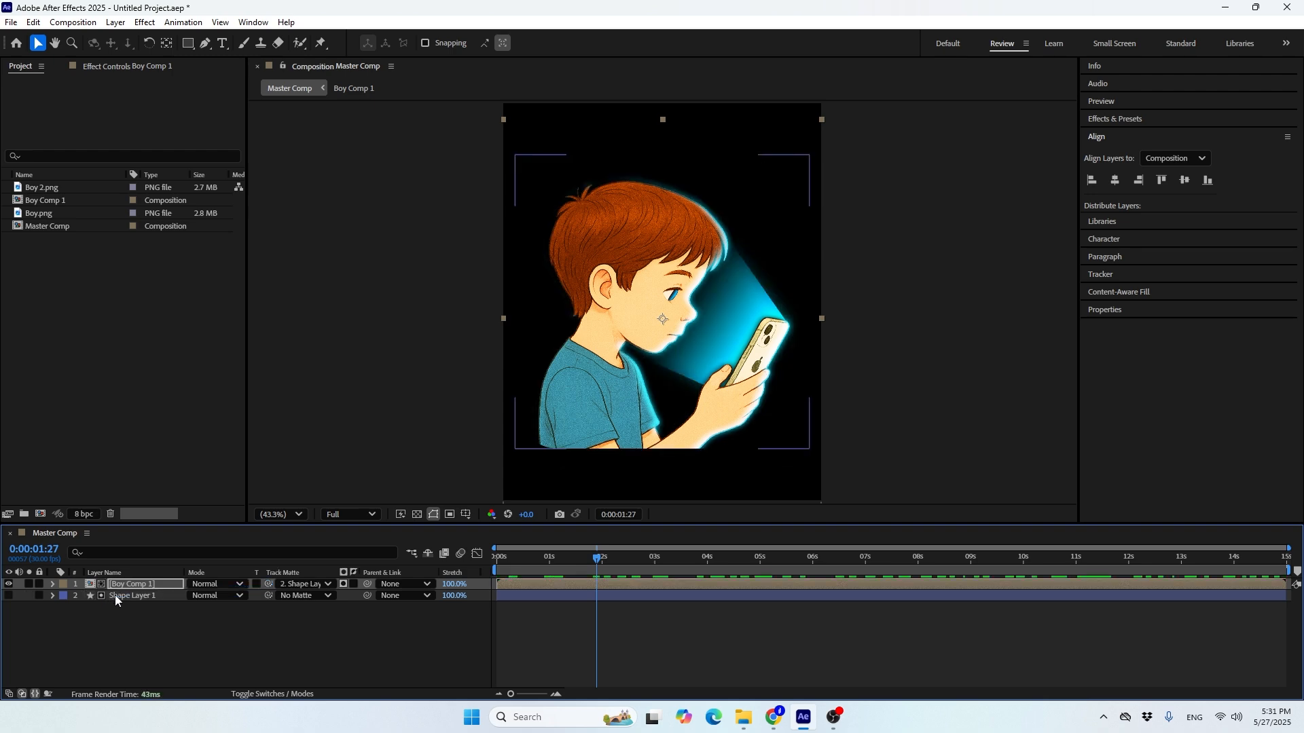
click(114, 597)
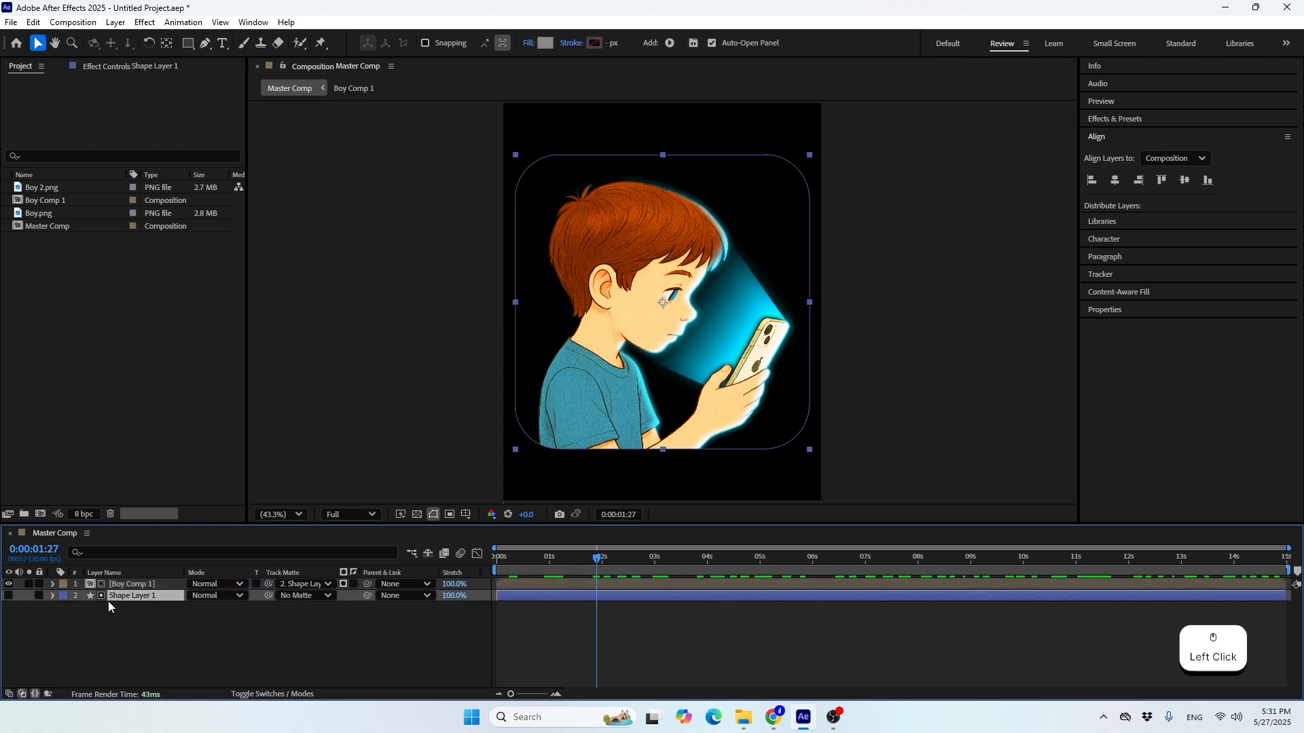
click(8, 597)
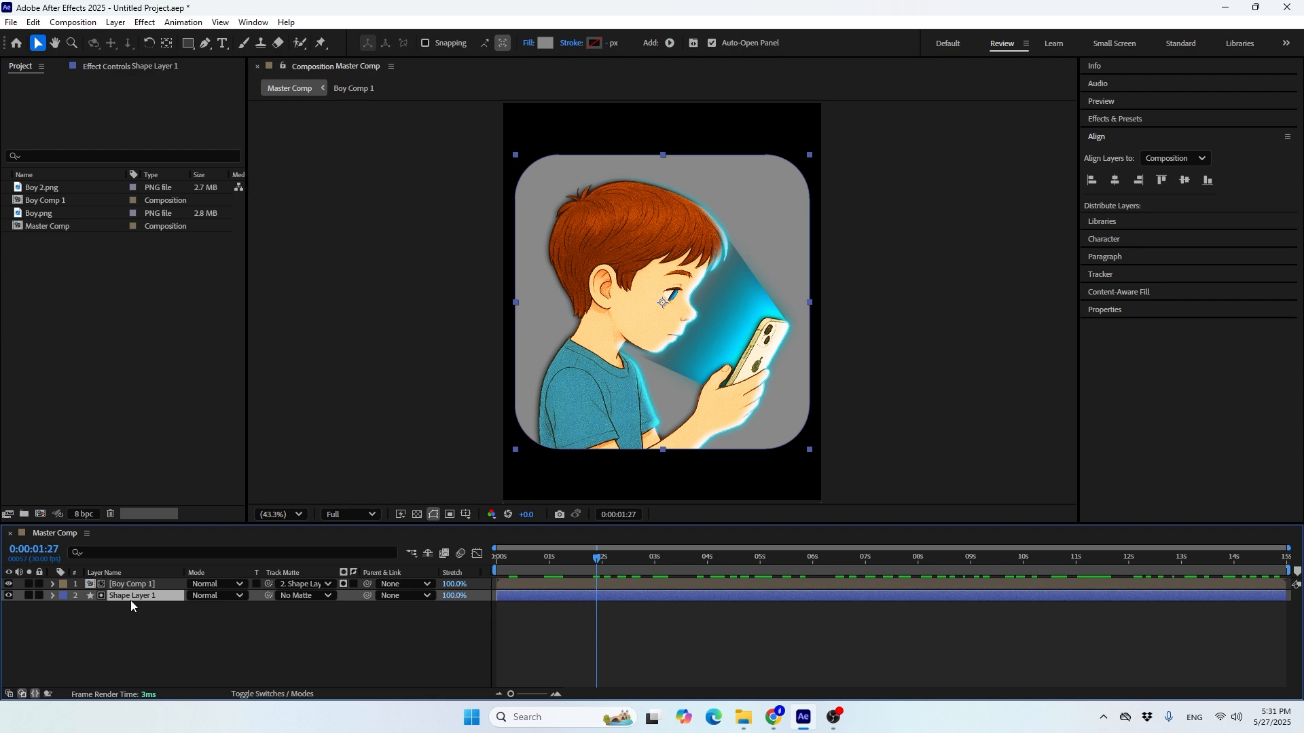
Rename the rounded square's shape layer to Mask Bg
key(Return)
text(M)
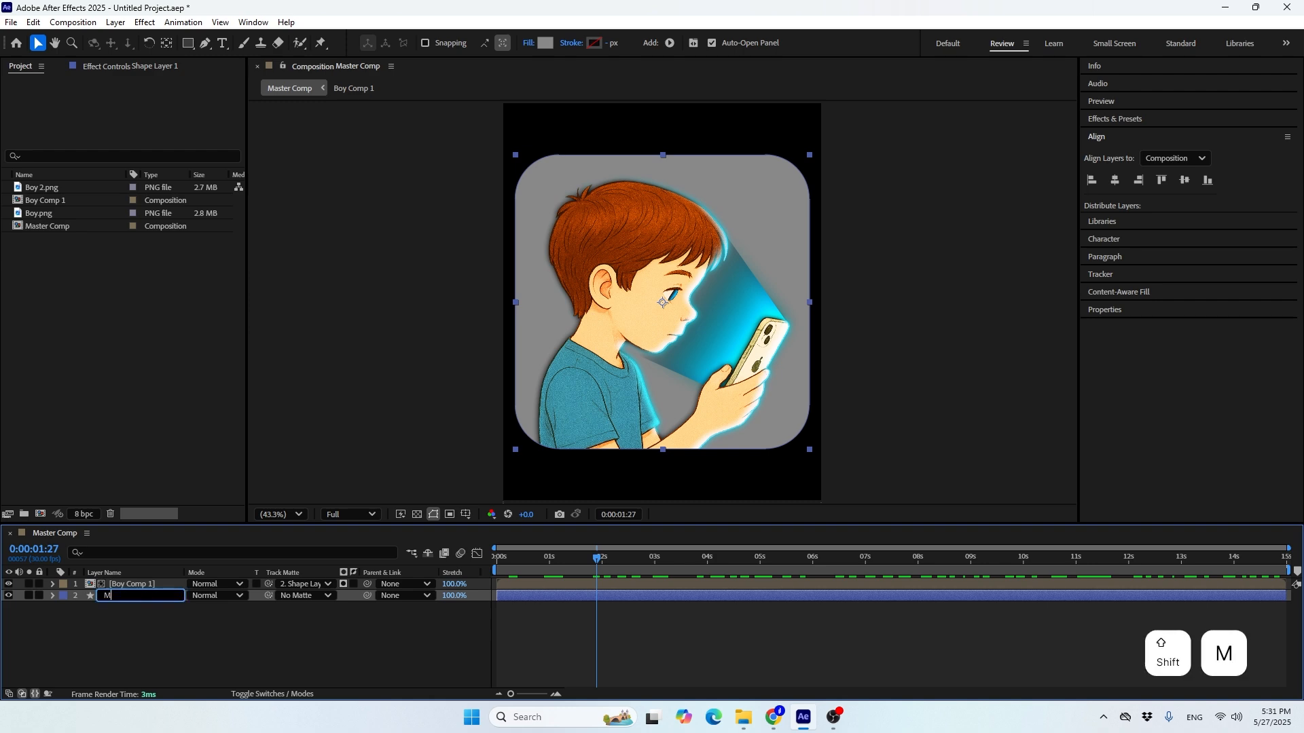
text(ask )
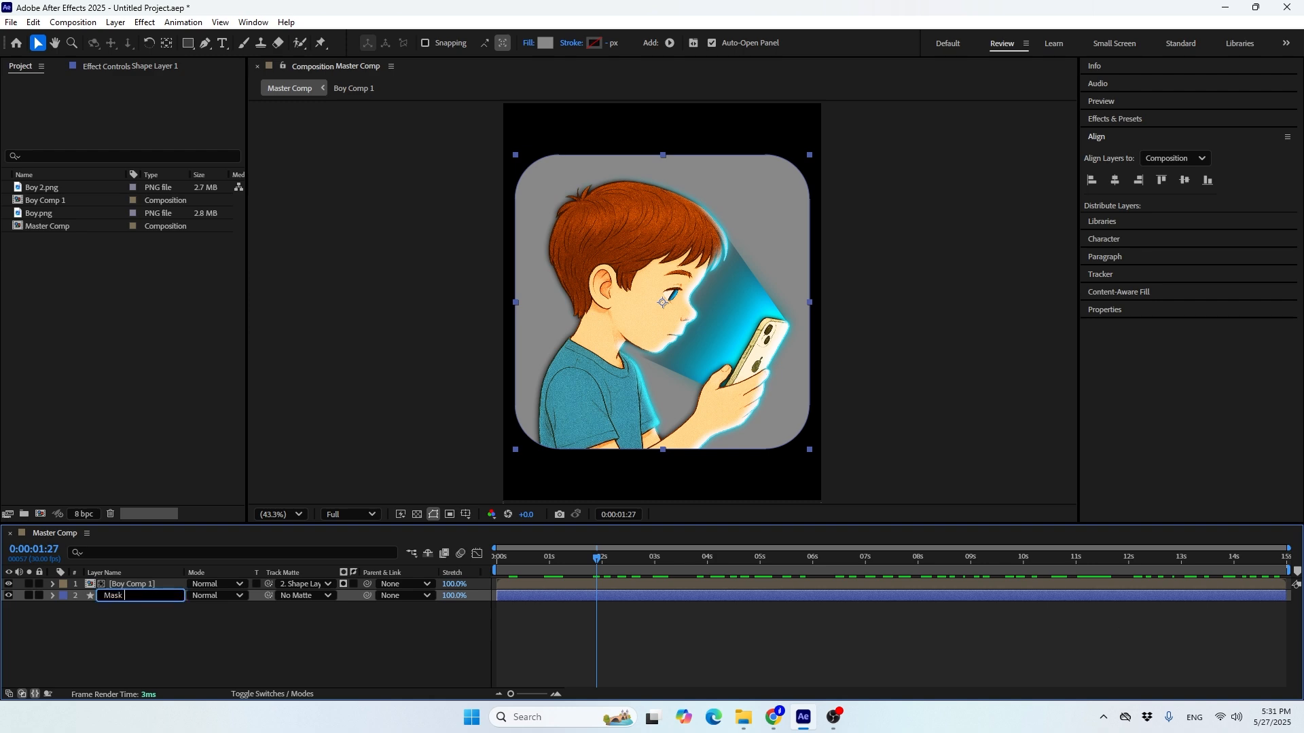
text(Bg)
key(Return)
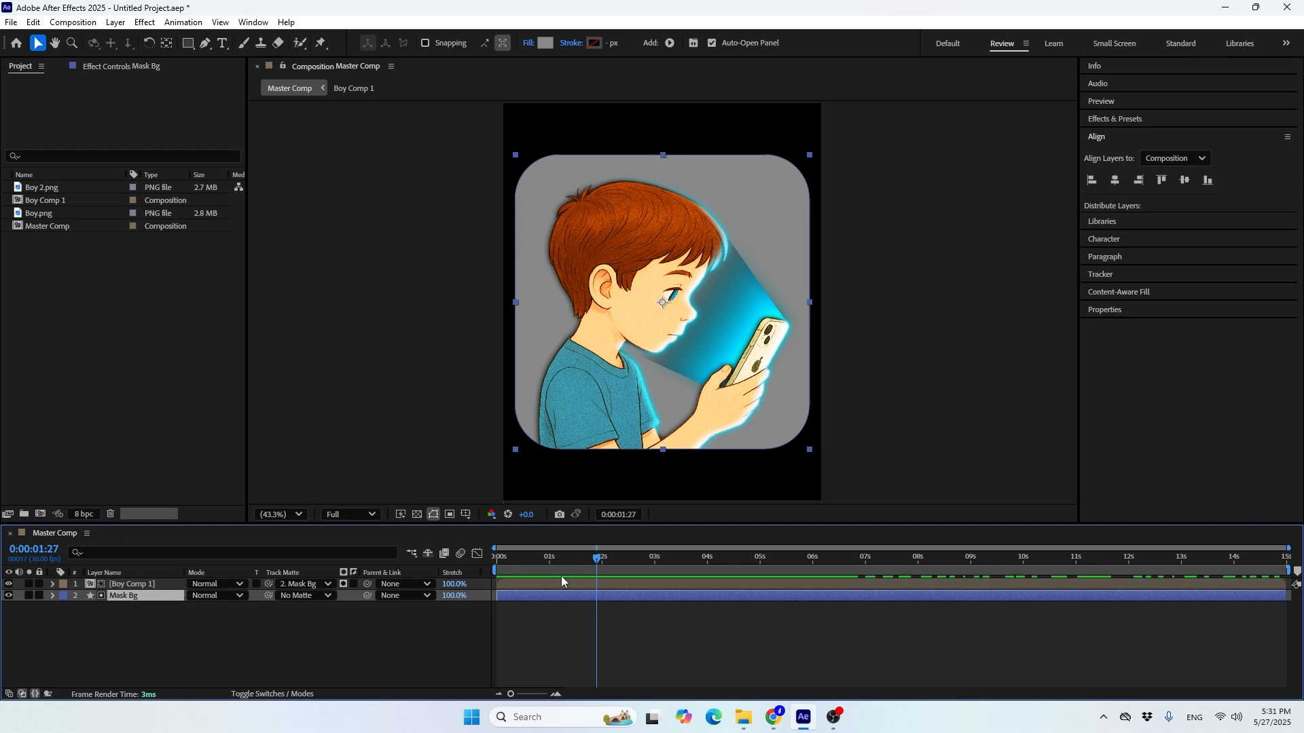
Give Mask Bg a linear gradient fill running vertically from about -533 above the shape's center to about 519 below it
click(576, 562)
mouse_move(576, 562)
mouse_down()
mouse_move(567, 585)
mouse_move(560, 563)
mouse_up()
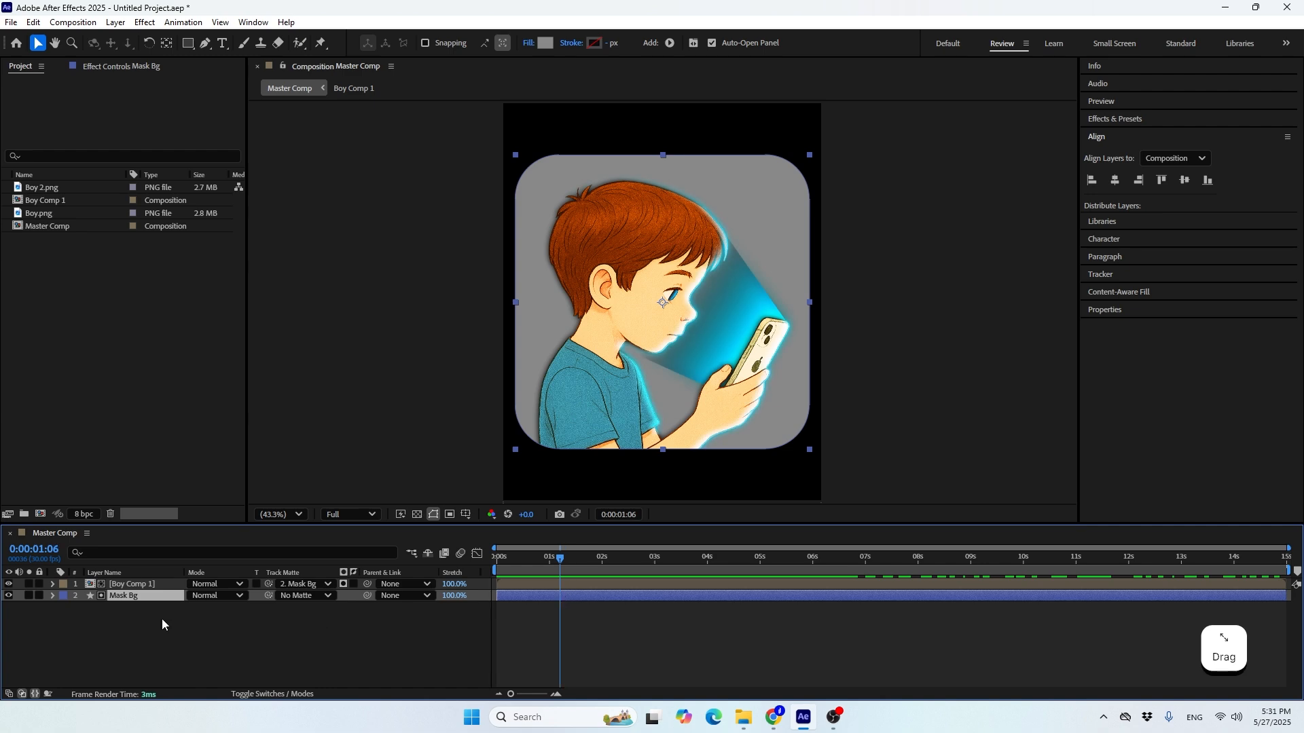
click(544, 42)
click(775, 296)
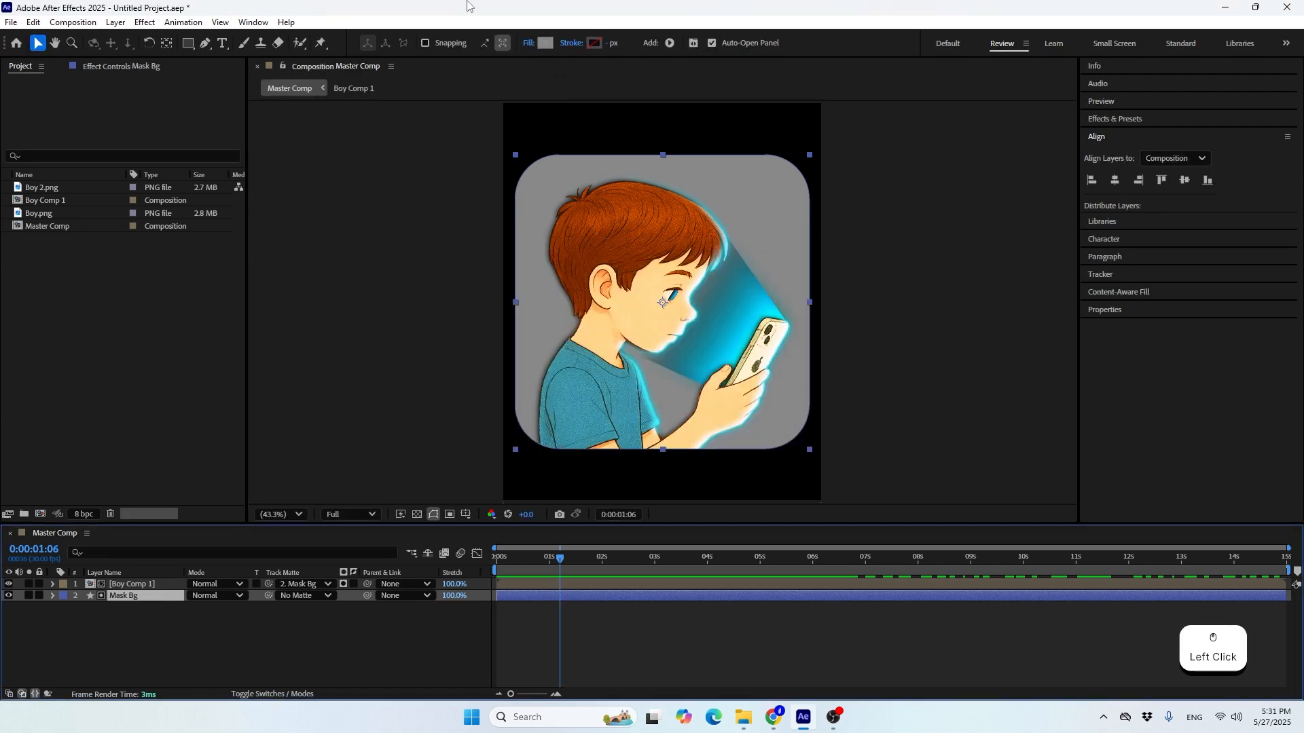
click(530, 45)
click(628, 321)
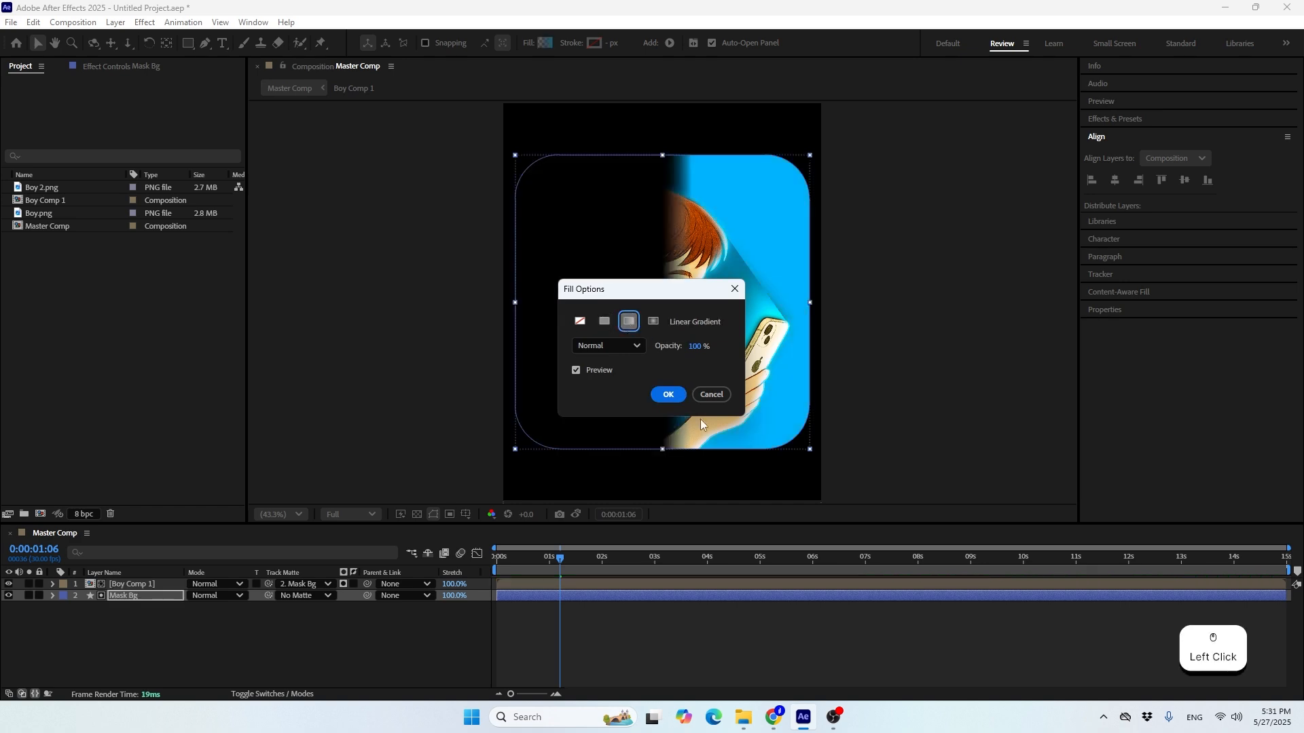
click(668, 395)
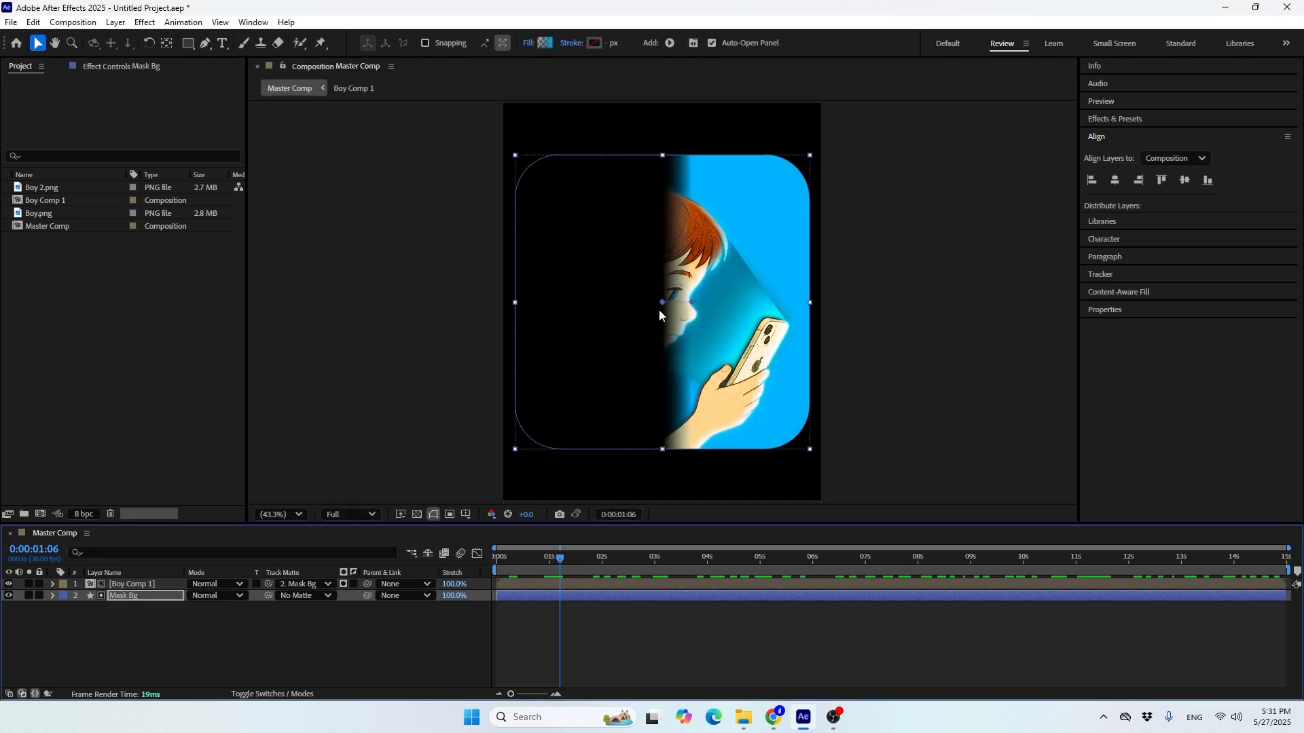
drag(697, 312, 662, 453)
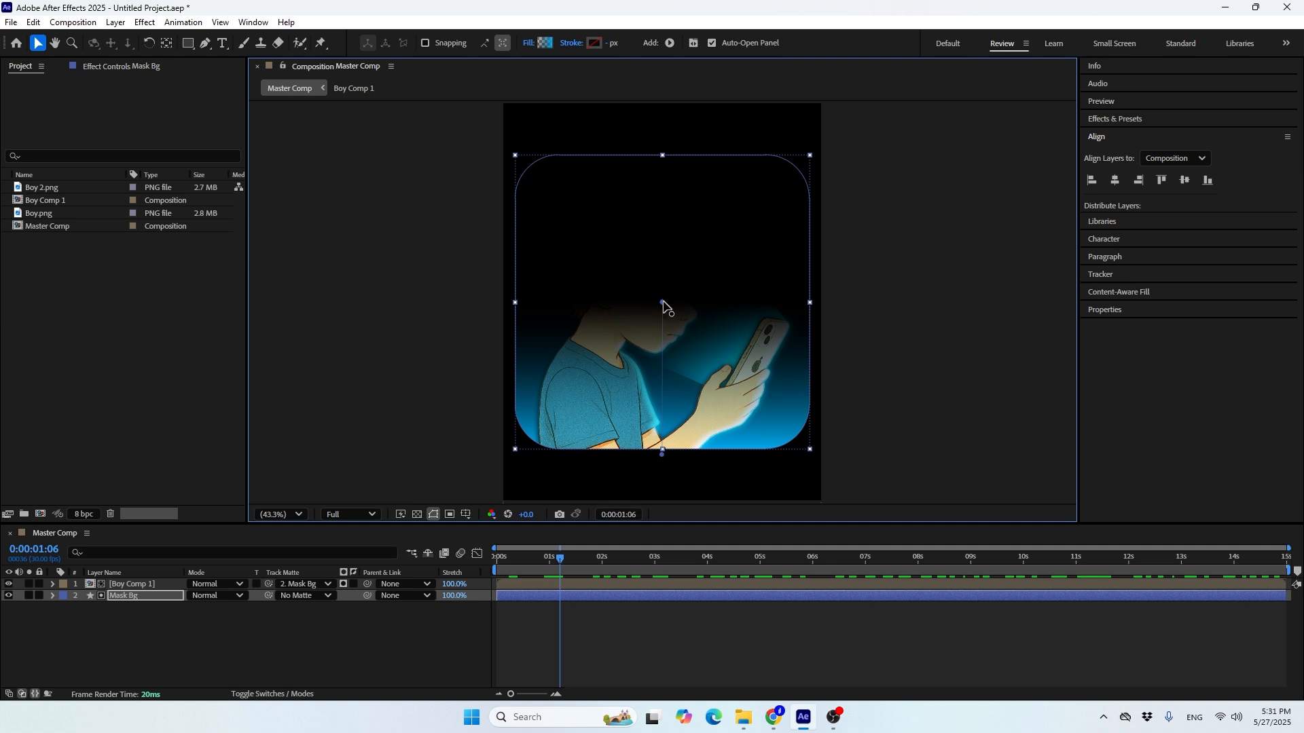
drag(663, 302, 327, 137)
Set the gradient's starting opacity stop to 100% and its starting color to dark blue 001864
click(543, 44)
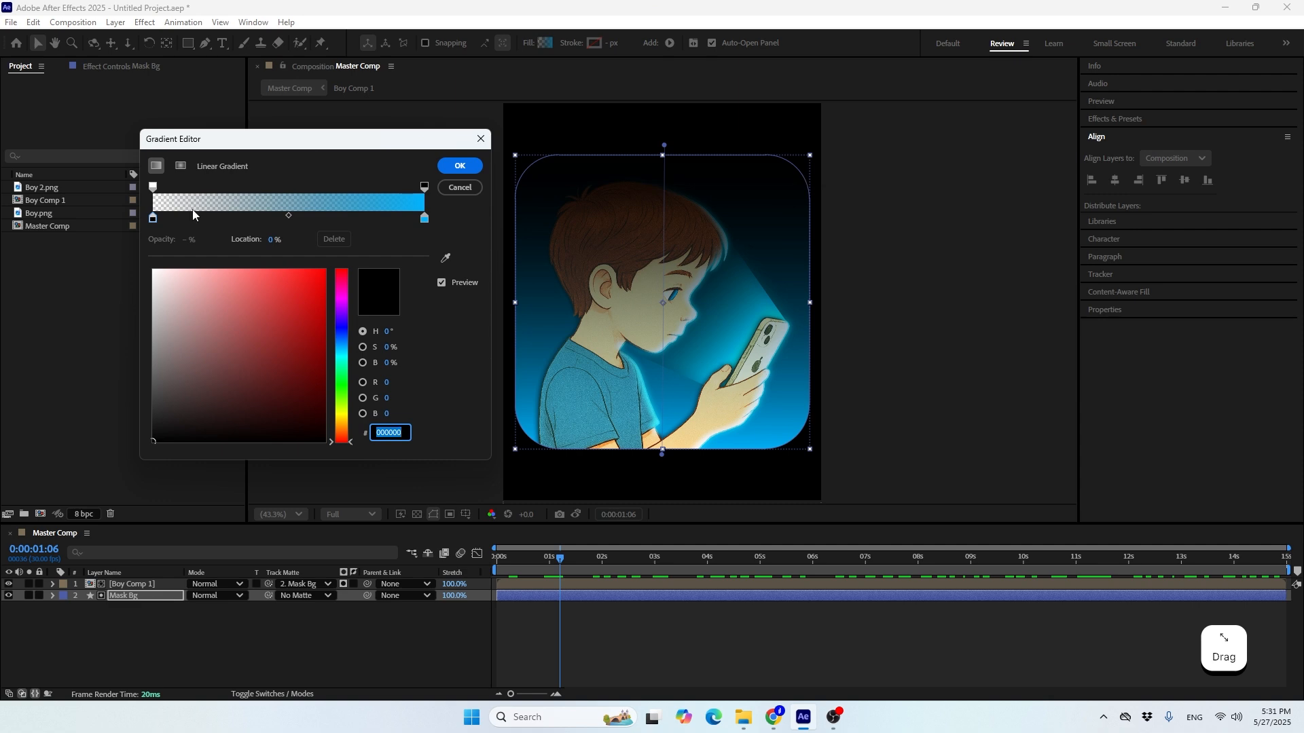
click(153, 187)
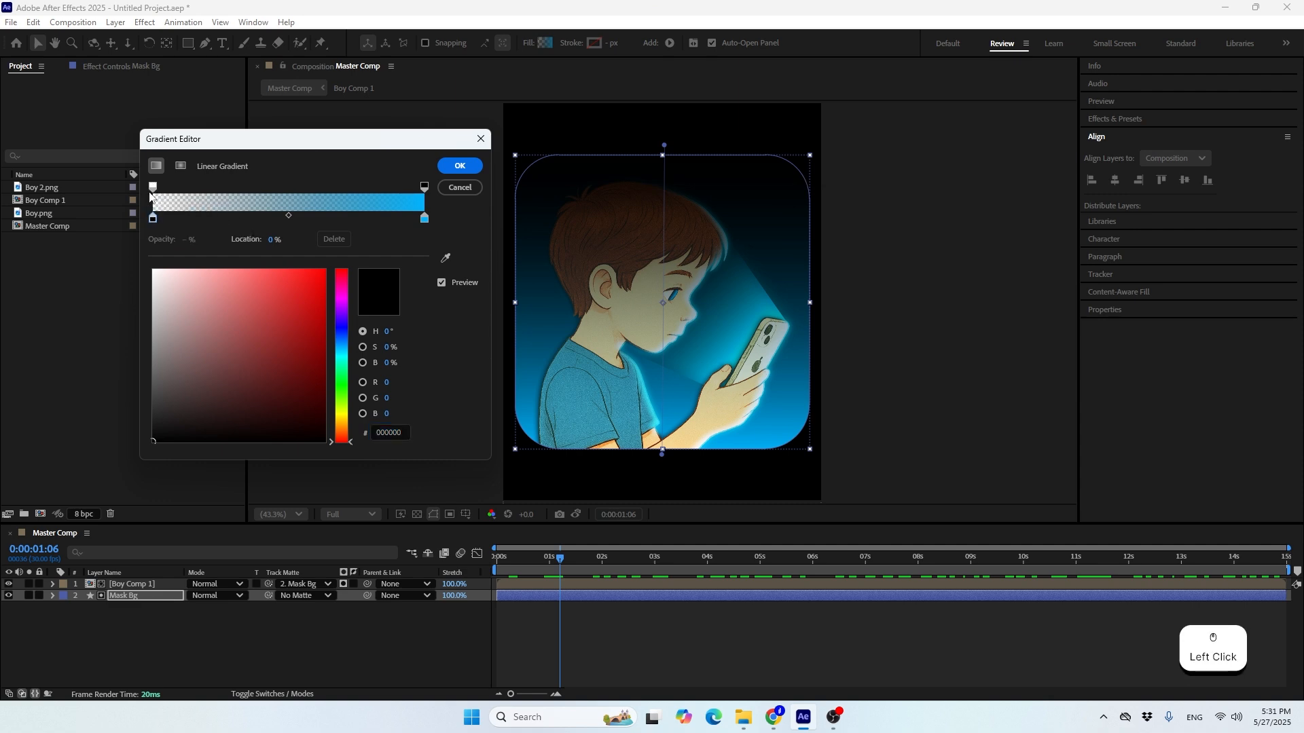
drag(194, 245, 316, 240)
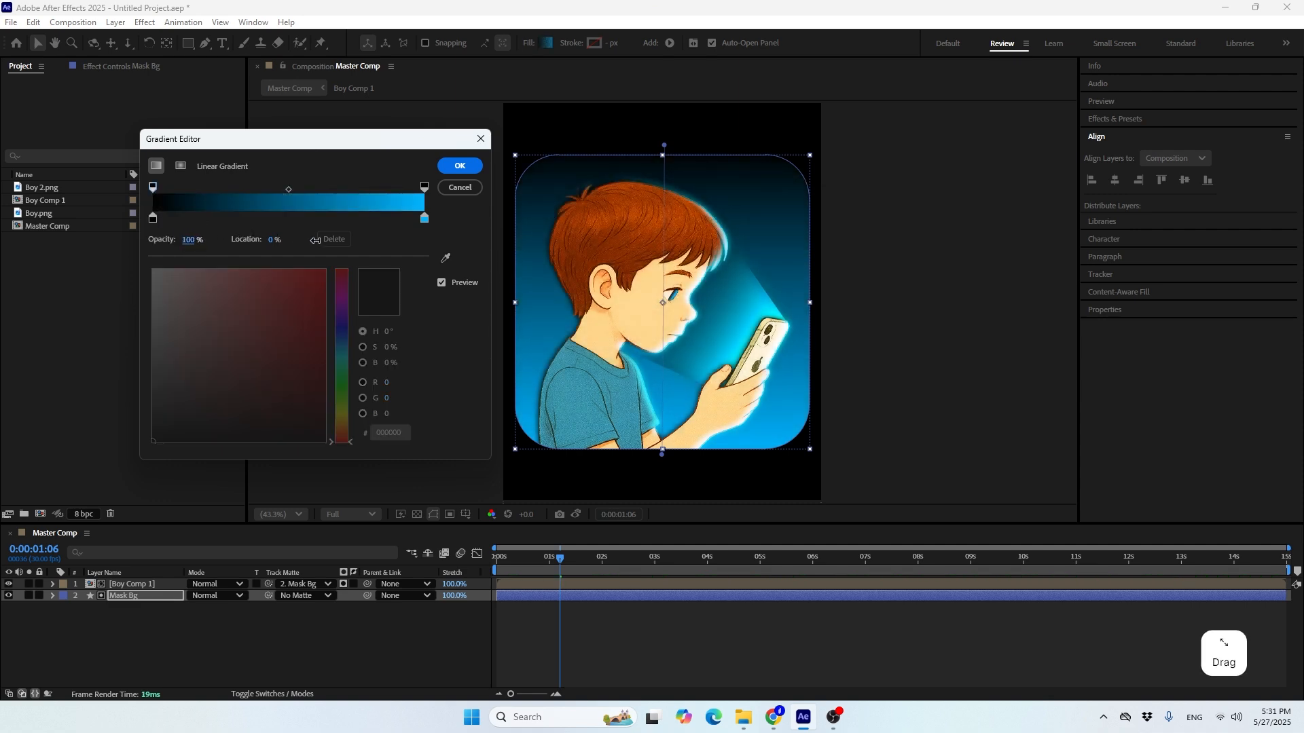
click(153, 219)
drag(347, 343, 339, 379)
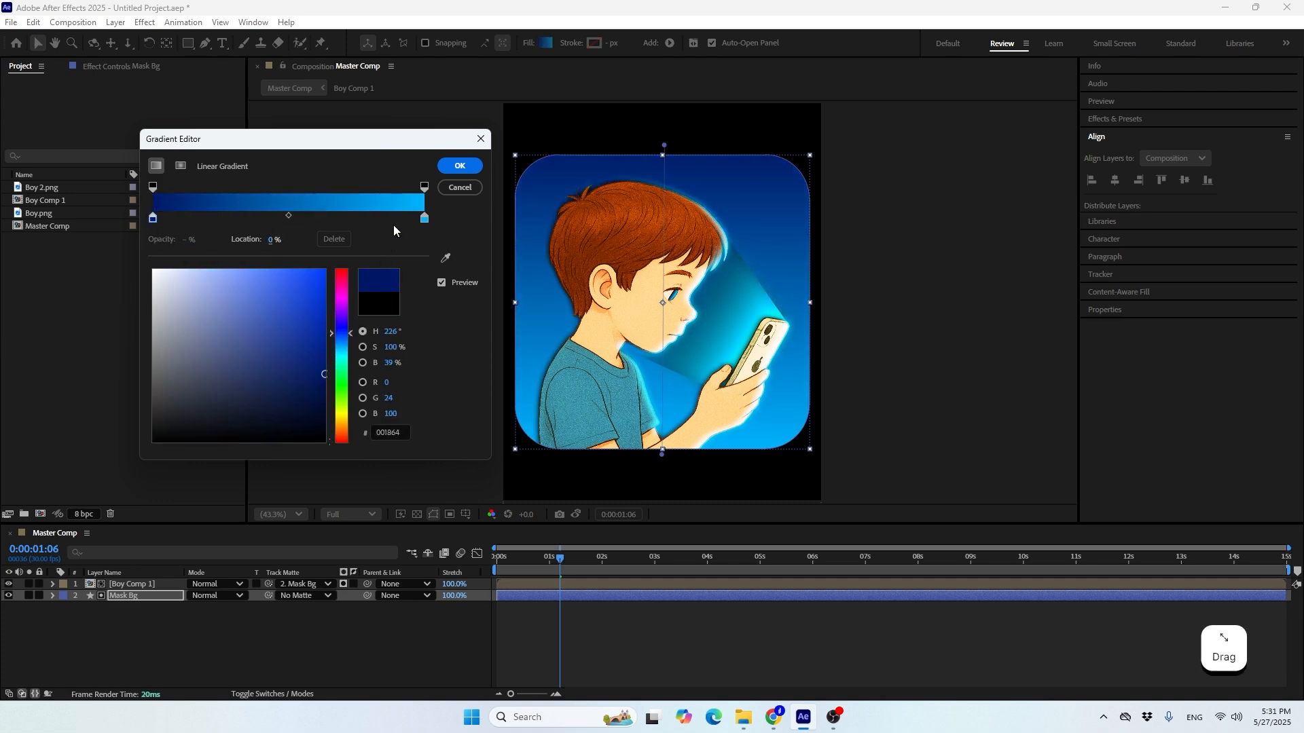
Set the gradient's end color to near-black blue 000410 and apply the edited gradient
click(425, 219)
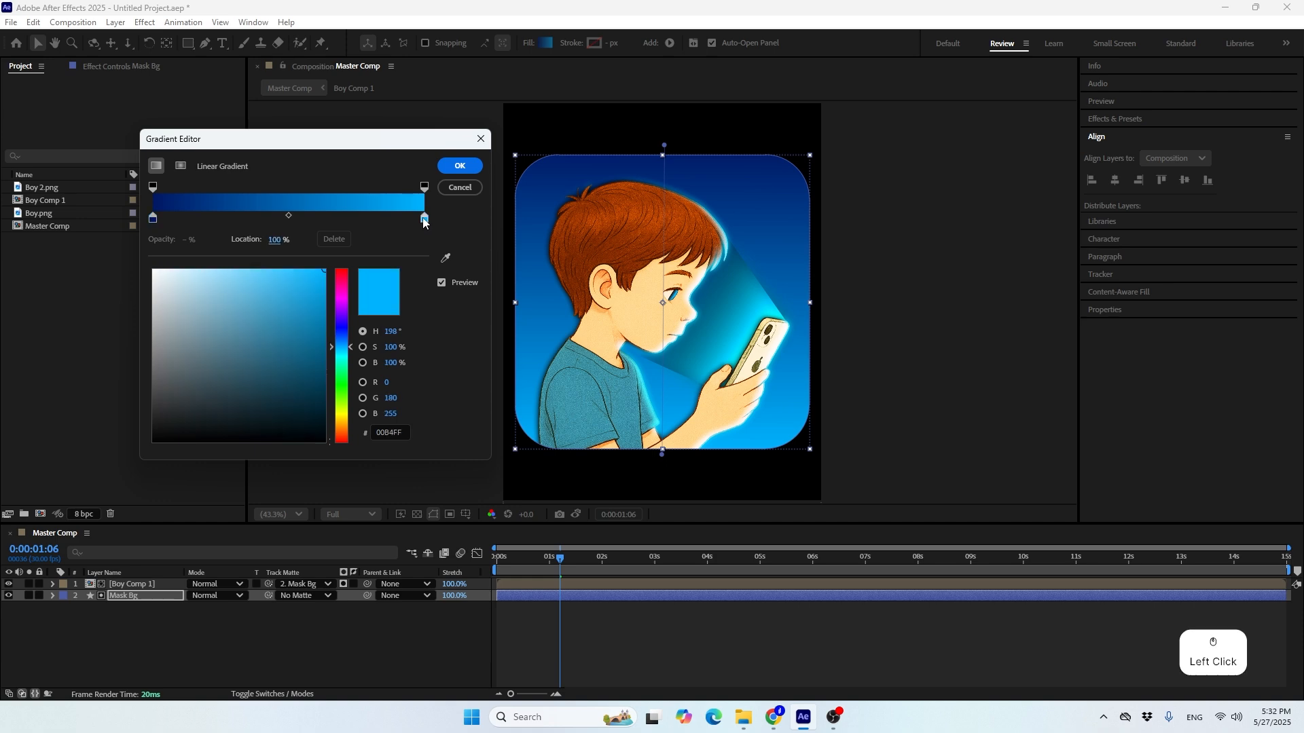
drag(279, 329, 375, 527)
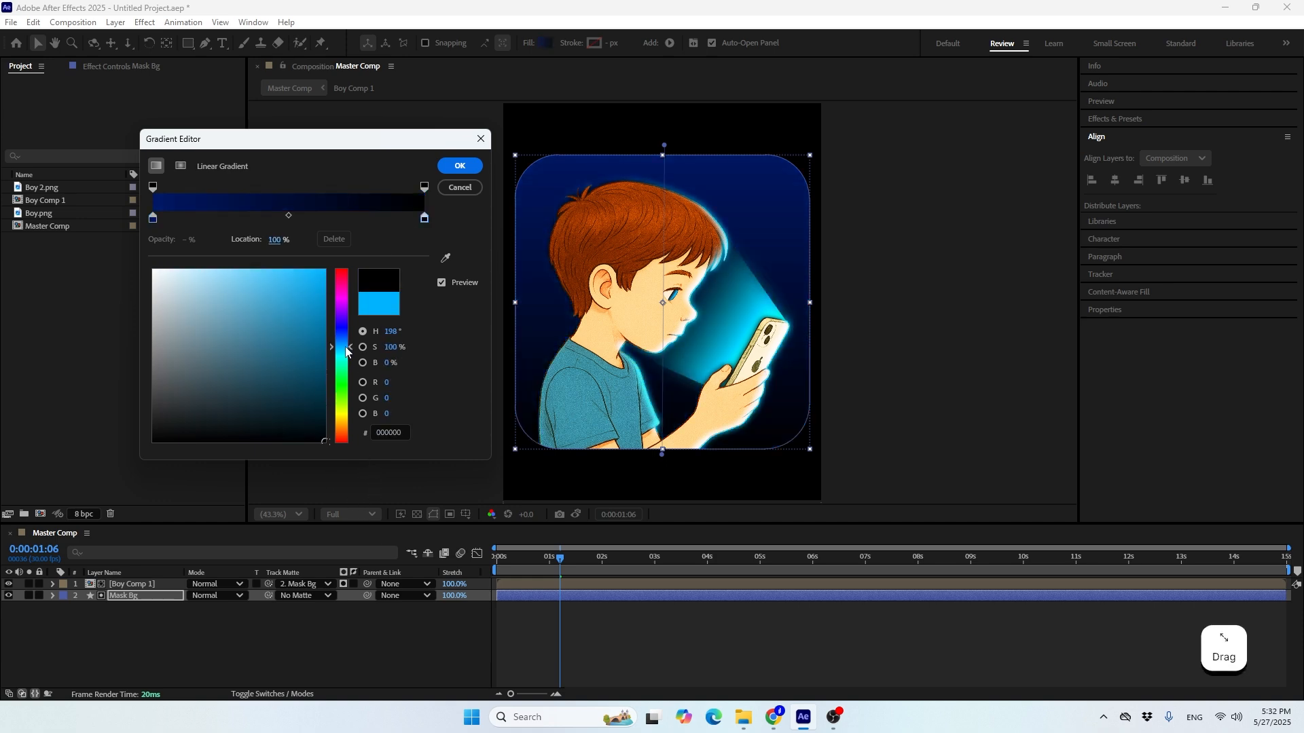
drag(345, 351, 344, 334)
drag(315, 421, 335, 432)
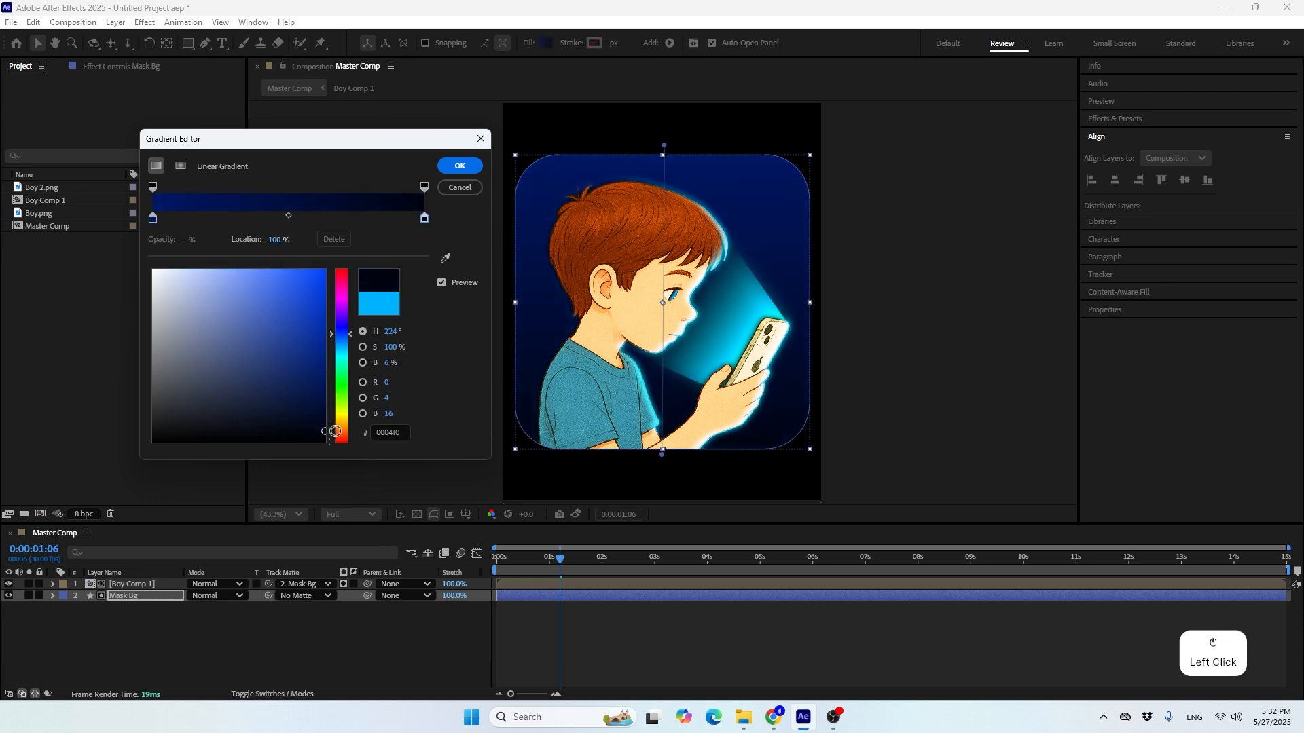
click(459, 167)
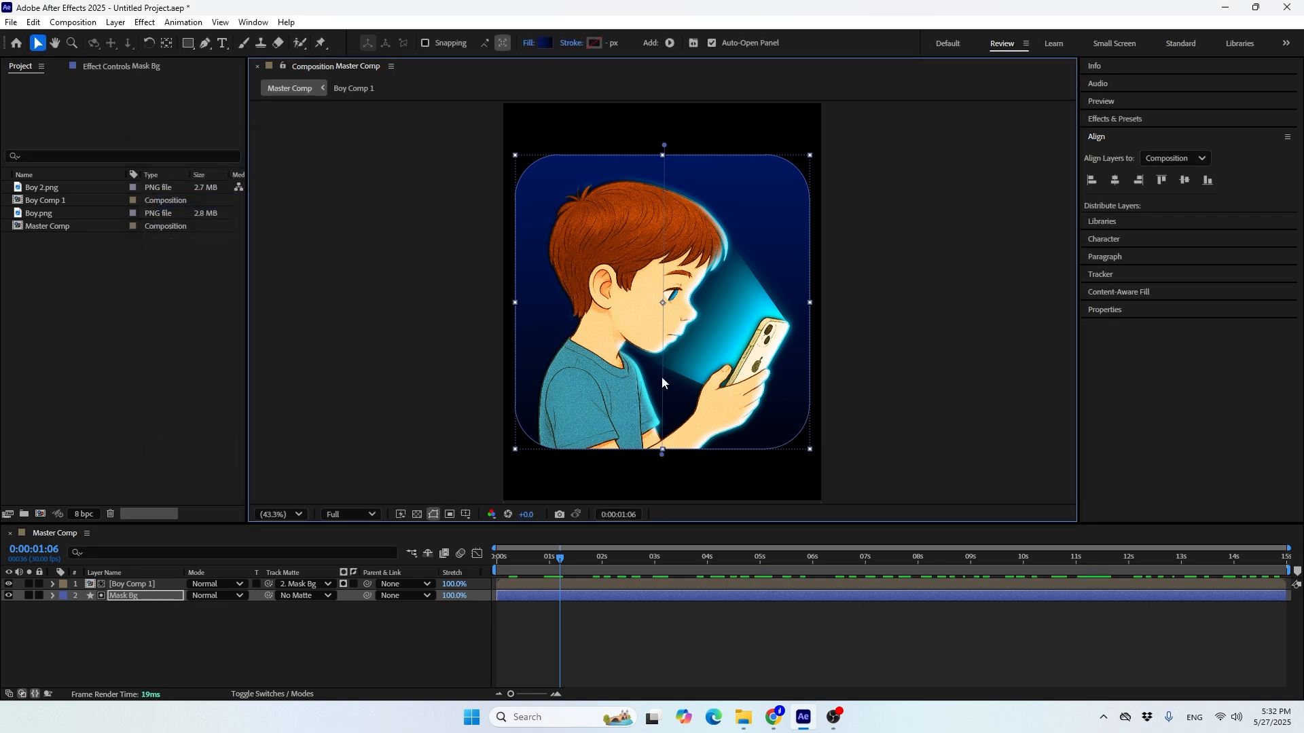
Set the X values of the Mask Bg gradient fill's Start Point and End Point to 0
click(52, 595)
click(76, 619)
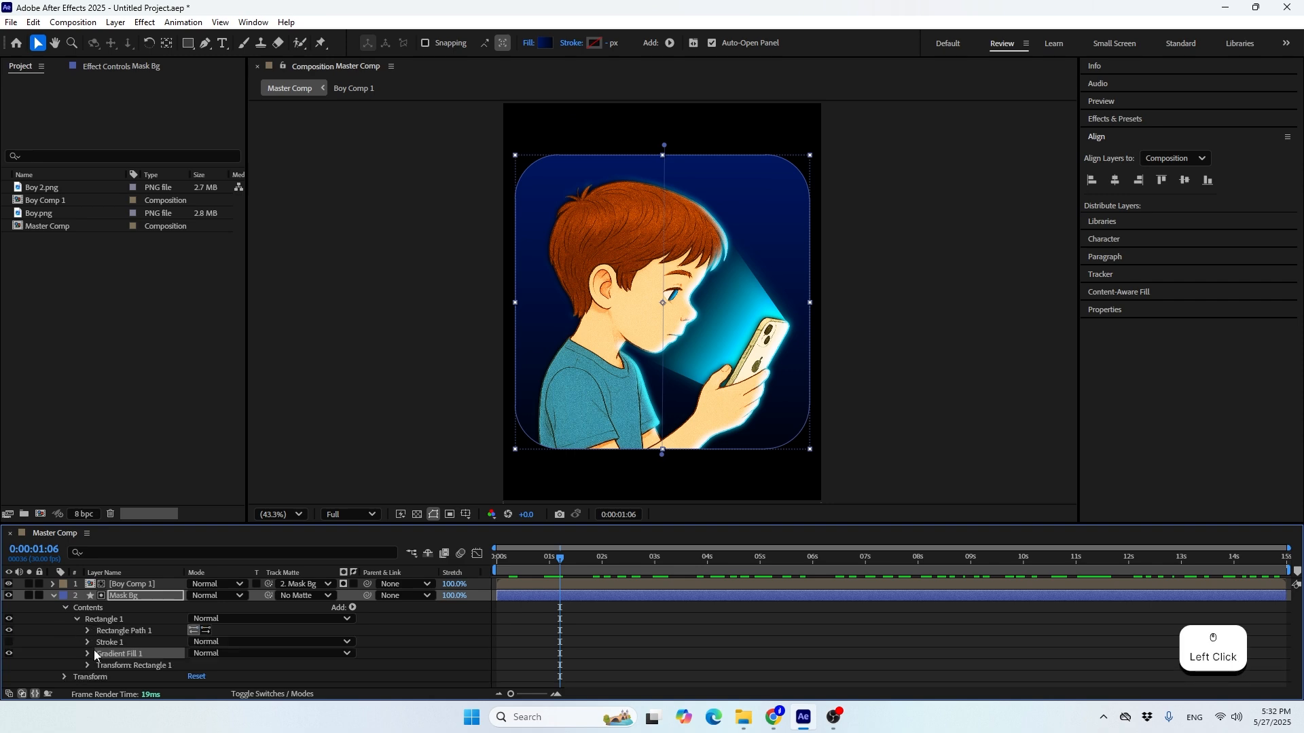
click(91, 654)
scroll(173, 645, down, 5)
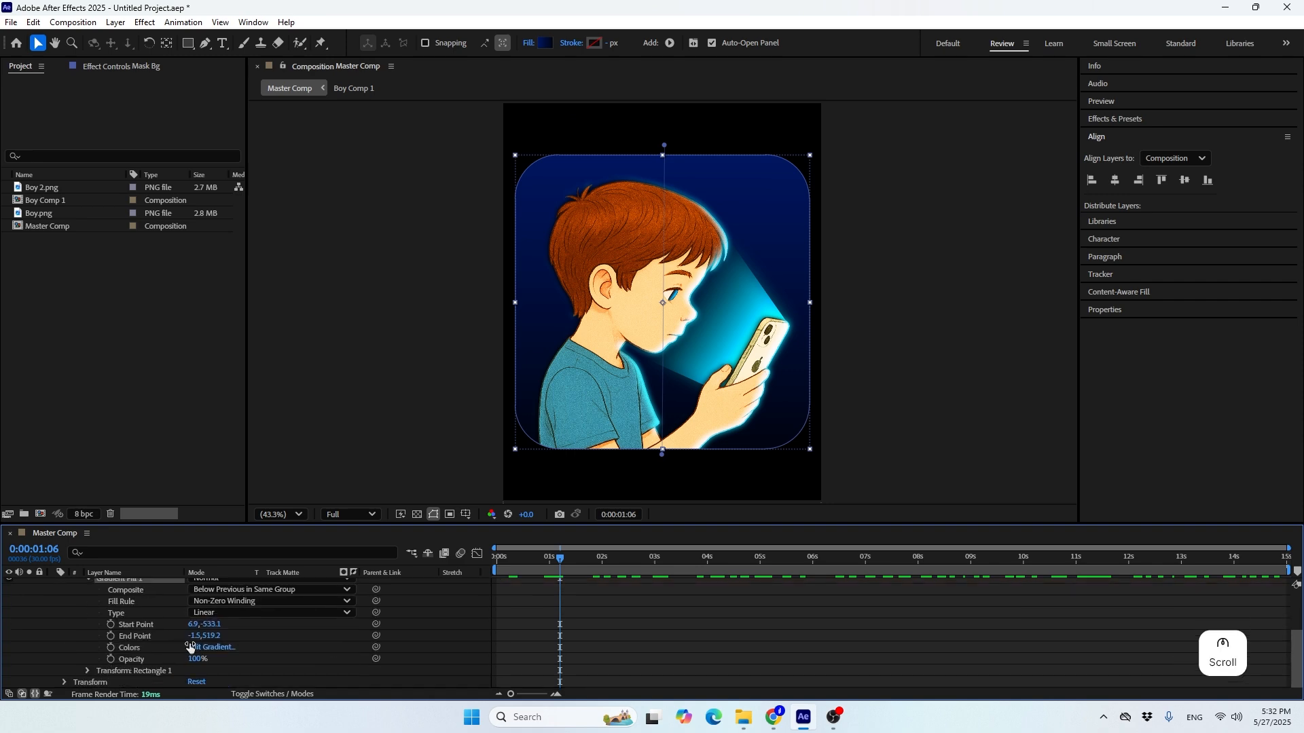
click(195, 625)
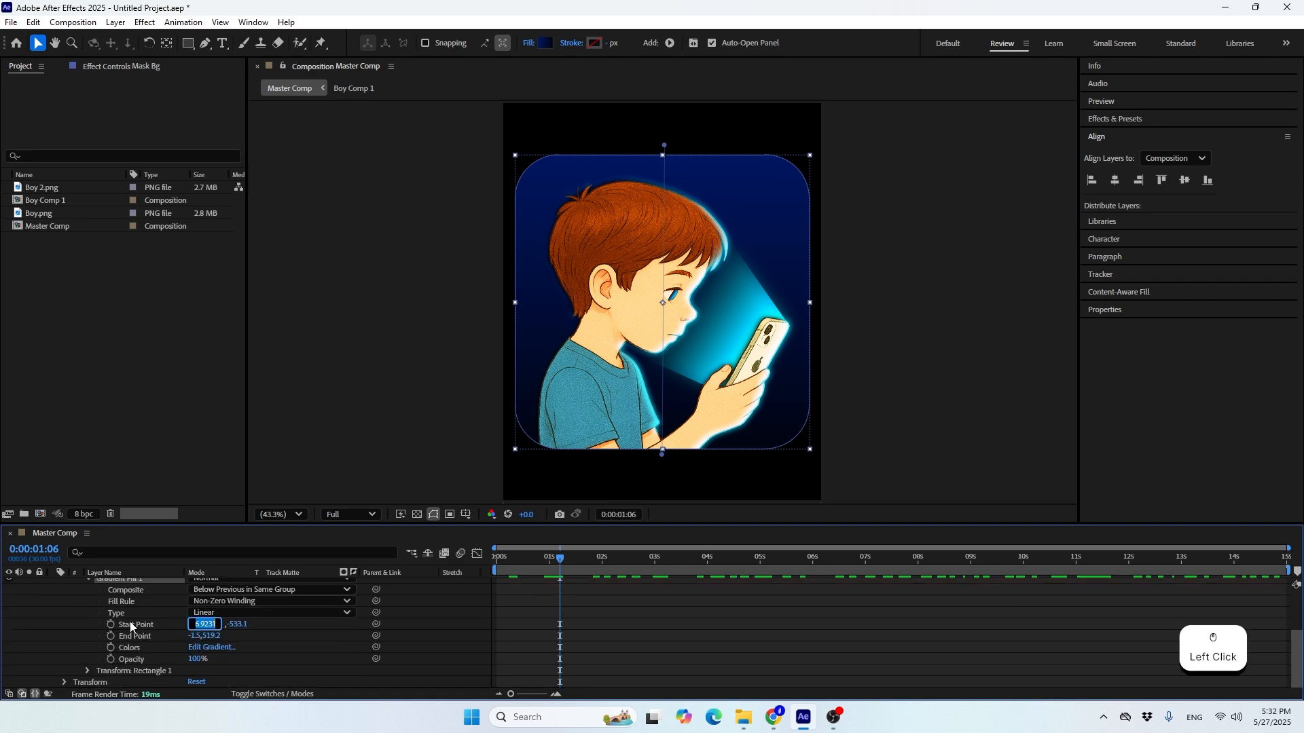
text(0)
key(Return)
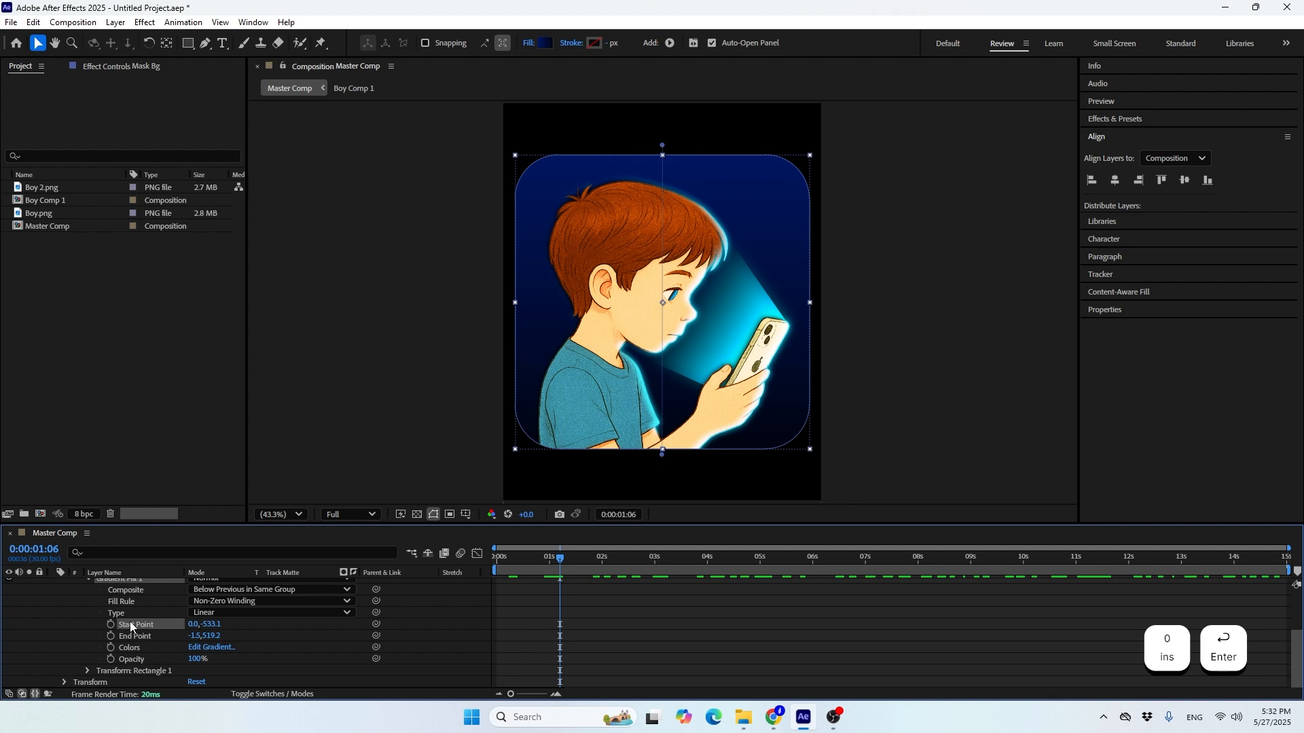
click(192, 637)
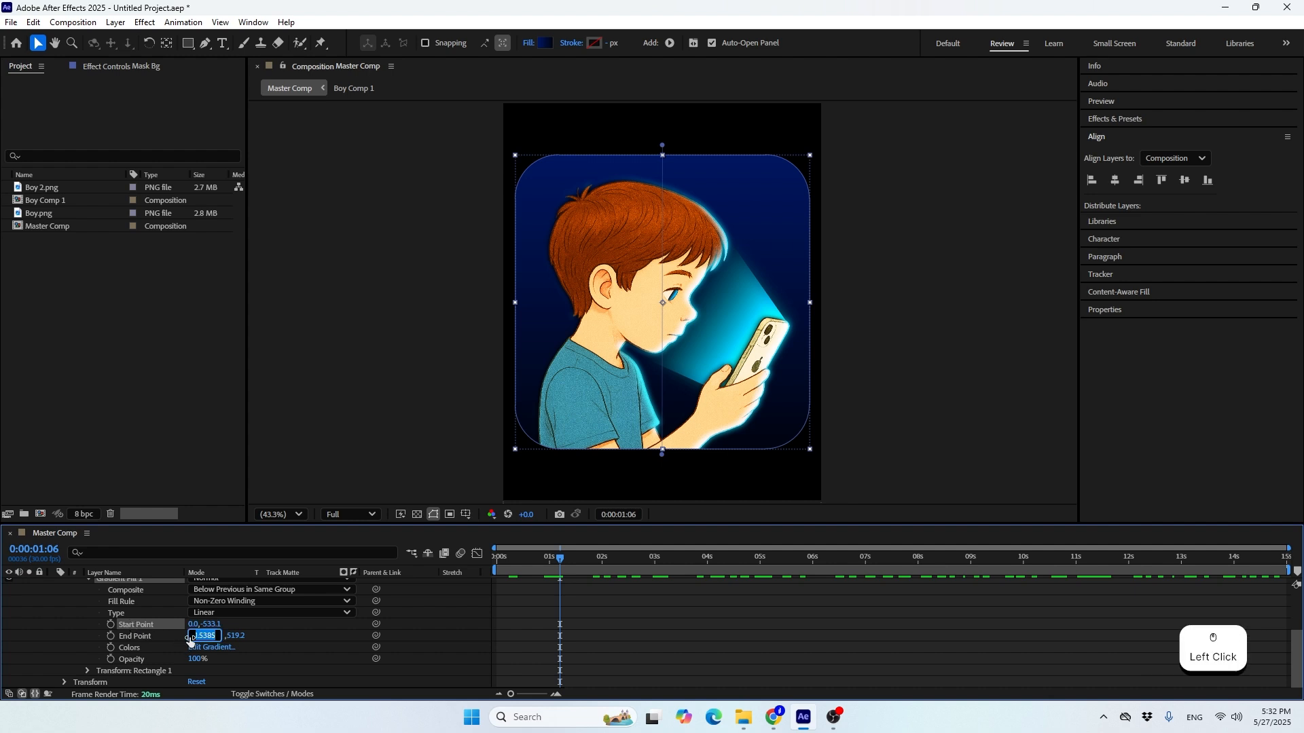
text(0)
key(Return)
Set the gradient fill's End Point Y to 500 and Start Point Y to -500, and collapse the Mask Bg properties
click(212, 637)
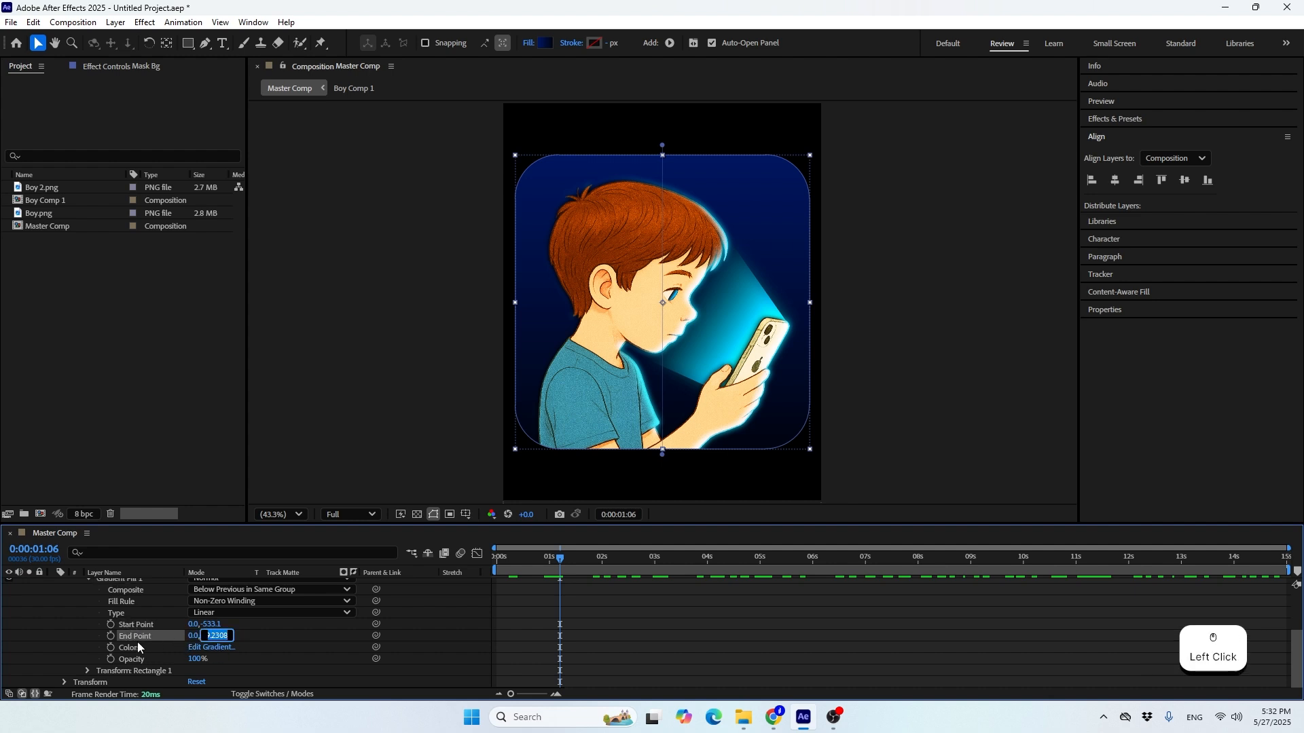
text(500)
key(Return)
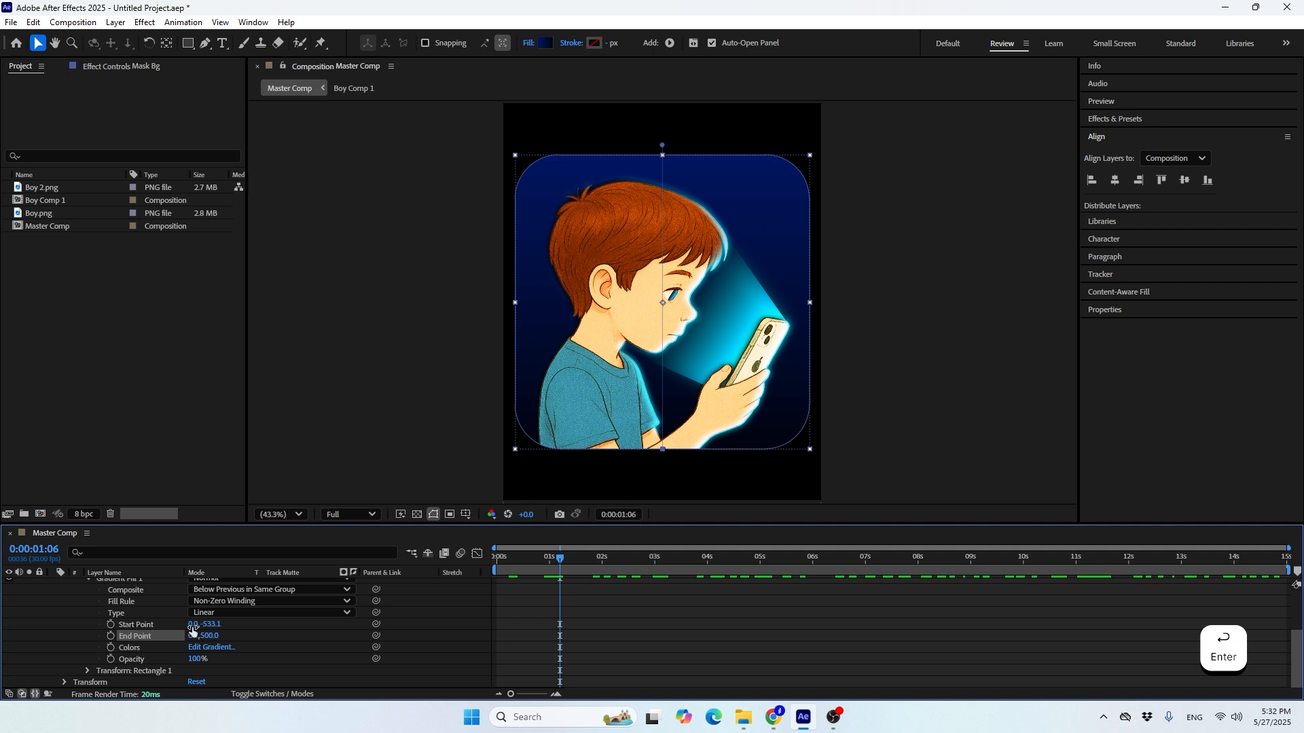
click(212, 625)
text(-5)
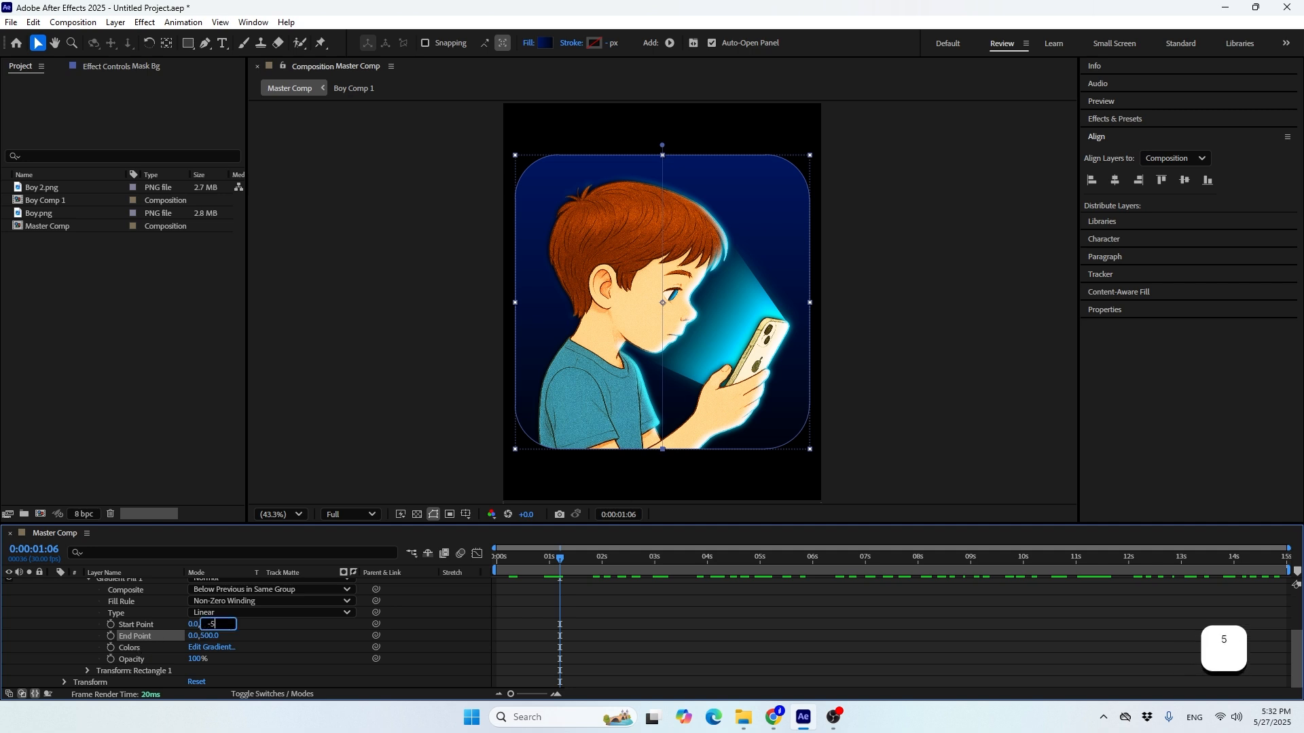
text(00)
key(Return)
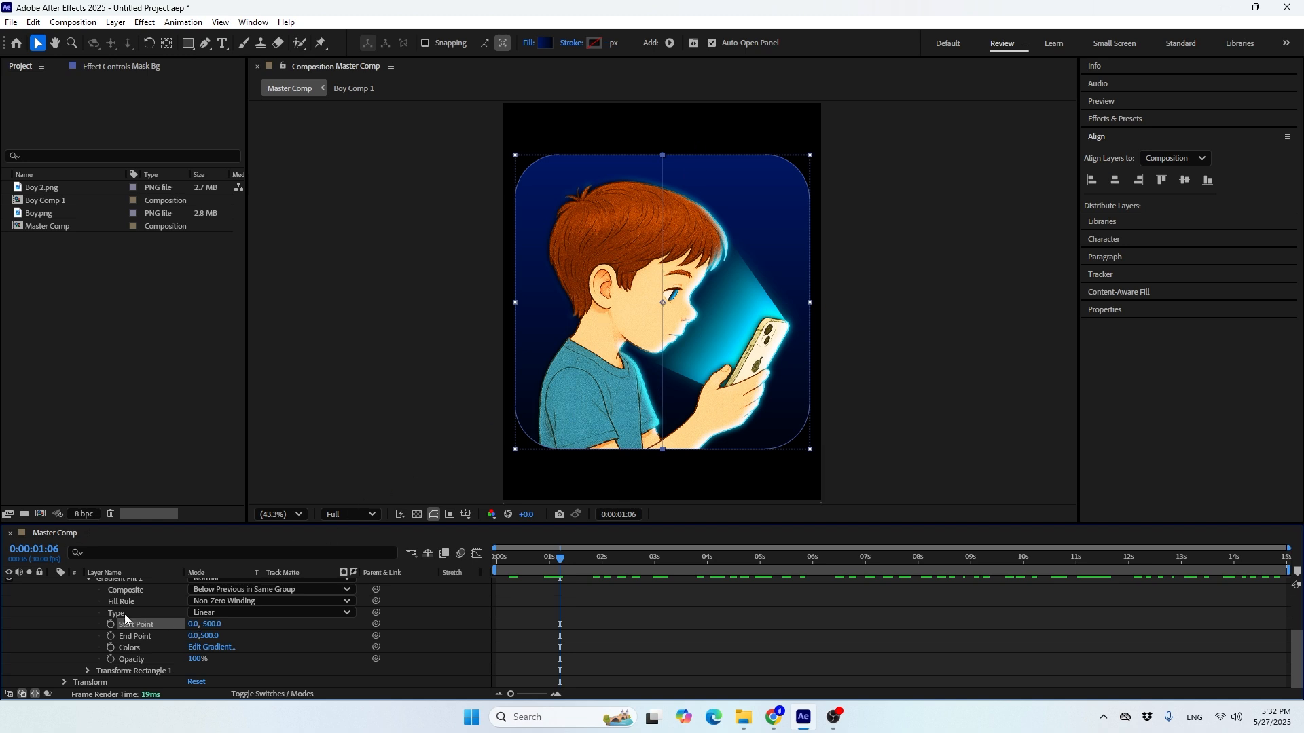
scroll(38, 604, up, 3)
click(53, 595)
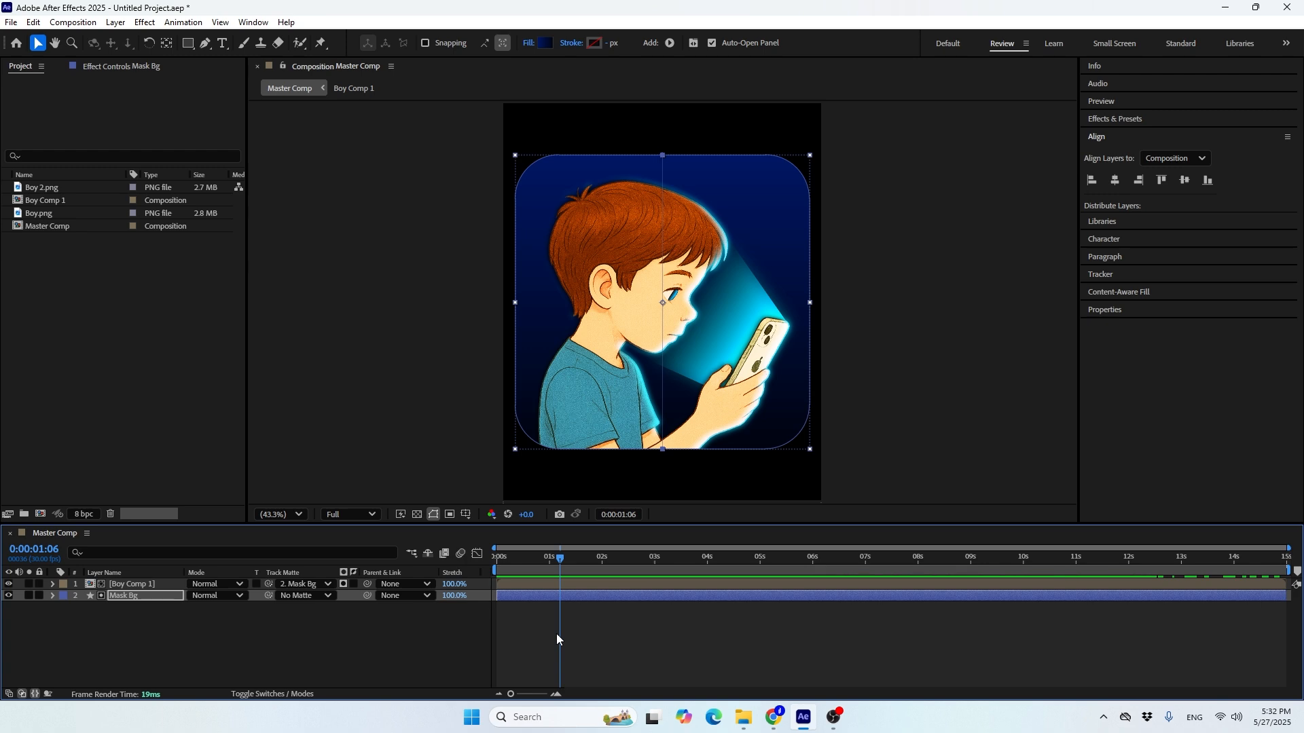
Set the Mask Bg layer's Scale to 90% at 2 seconds and start keyframing it there
mouse_move(553, 556)
mouse_down()
mouse_move(499, 577)
mouse_move(556, 568)
mouse_up()
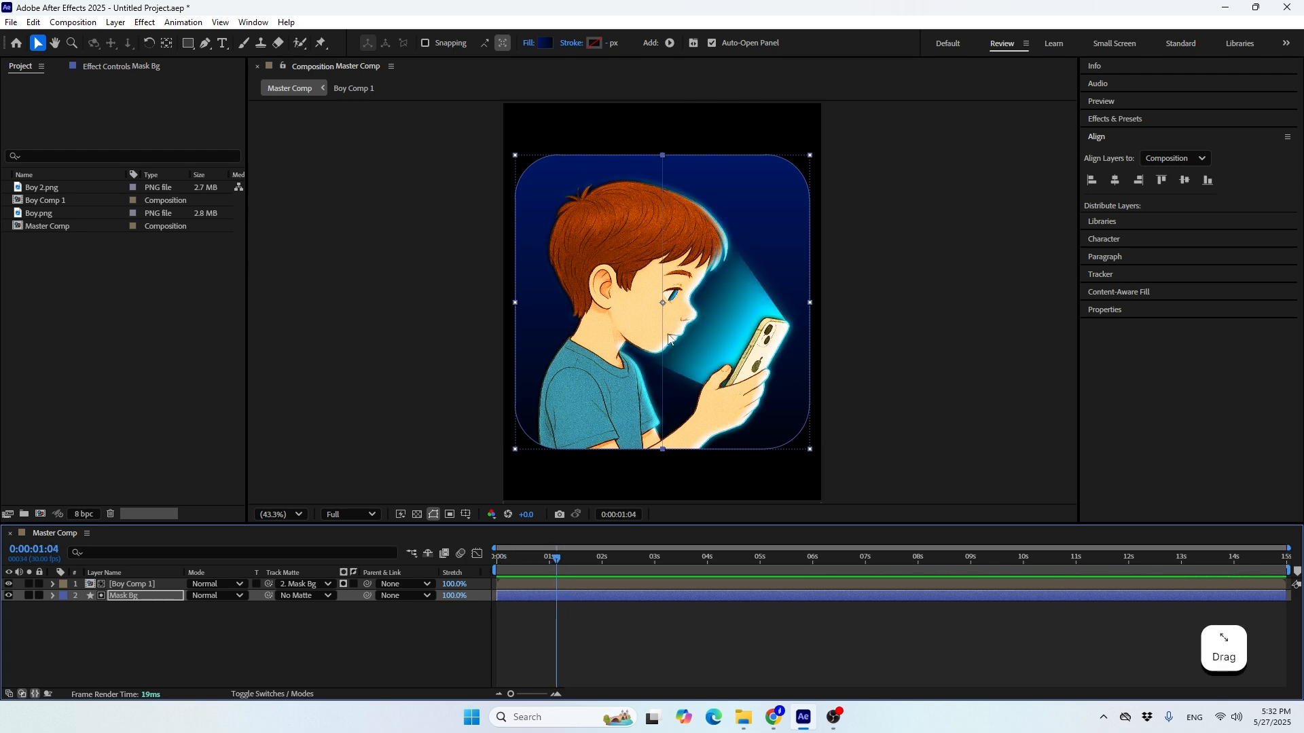
click(169, 596)
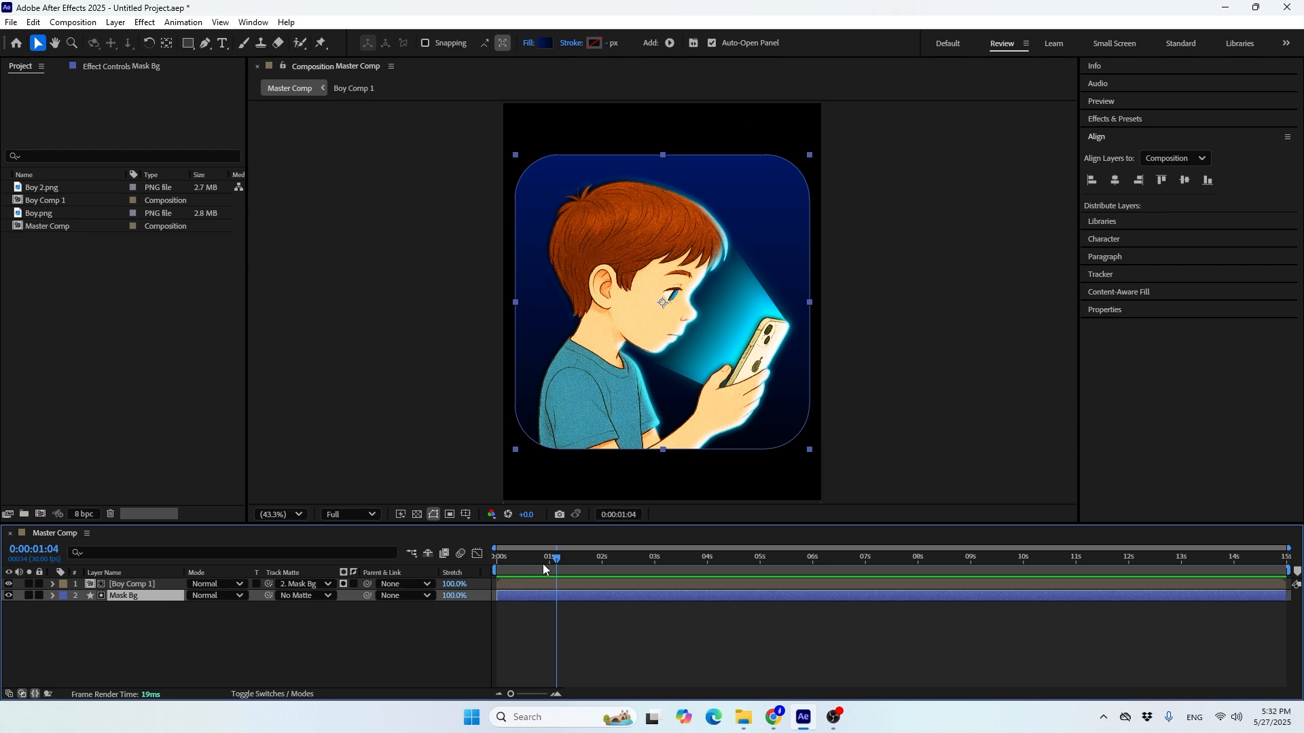
drag(544, 569, 600, 584)
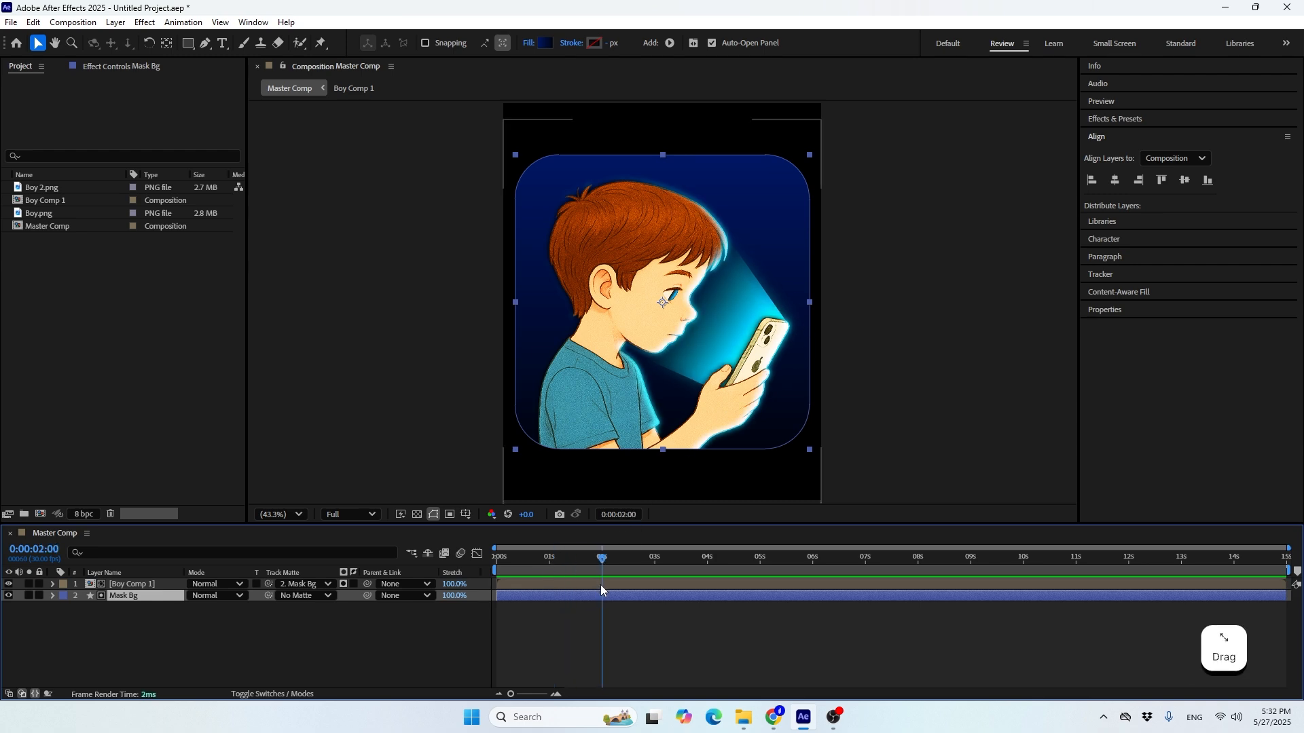
key(s)
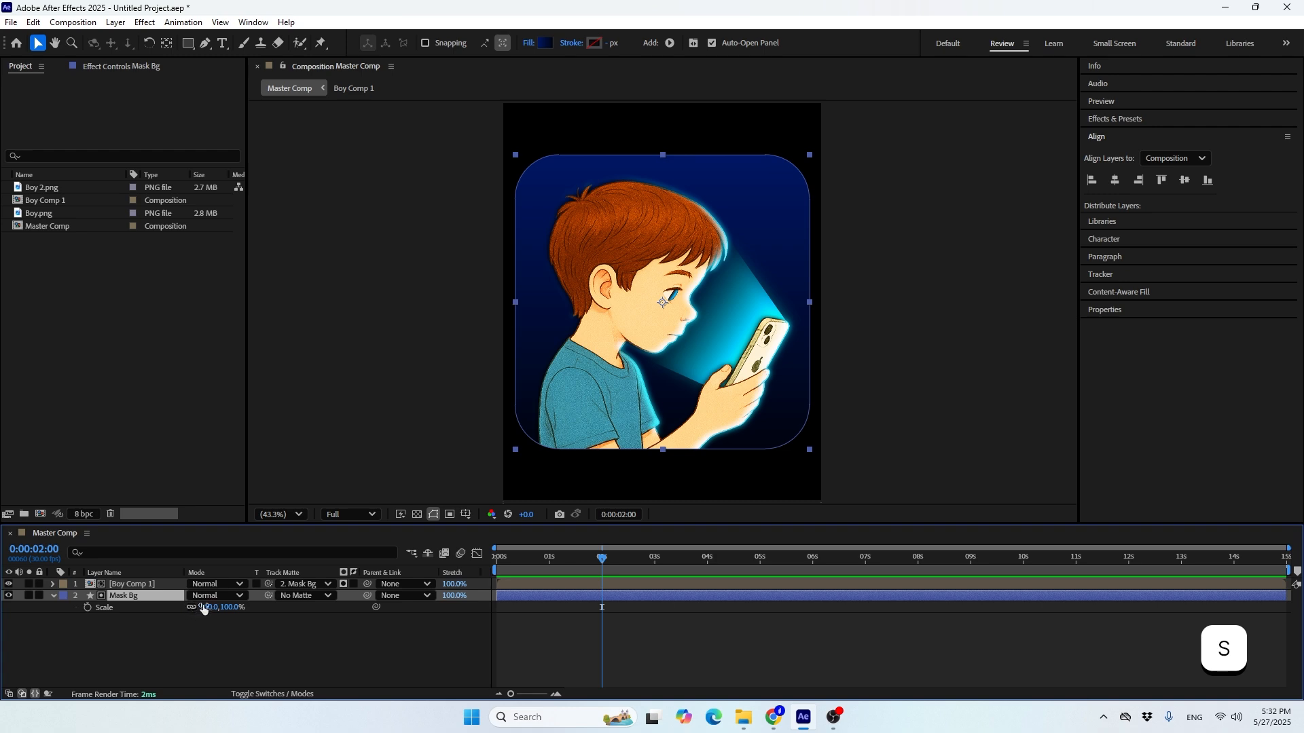
click(203, 607)
text(90)
key(Return)
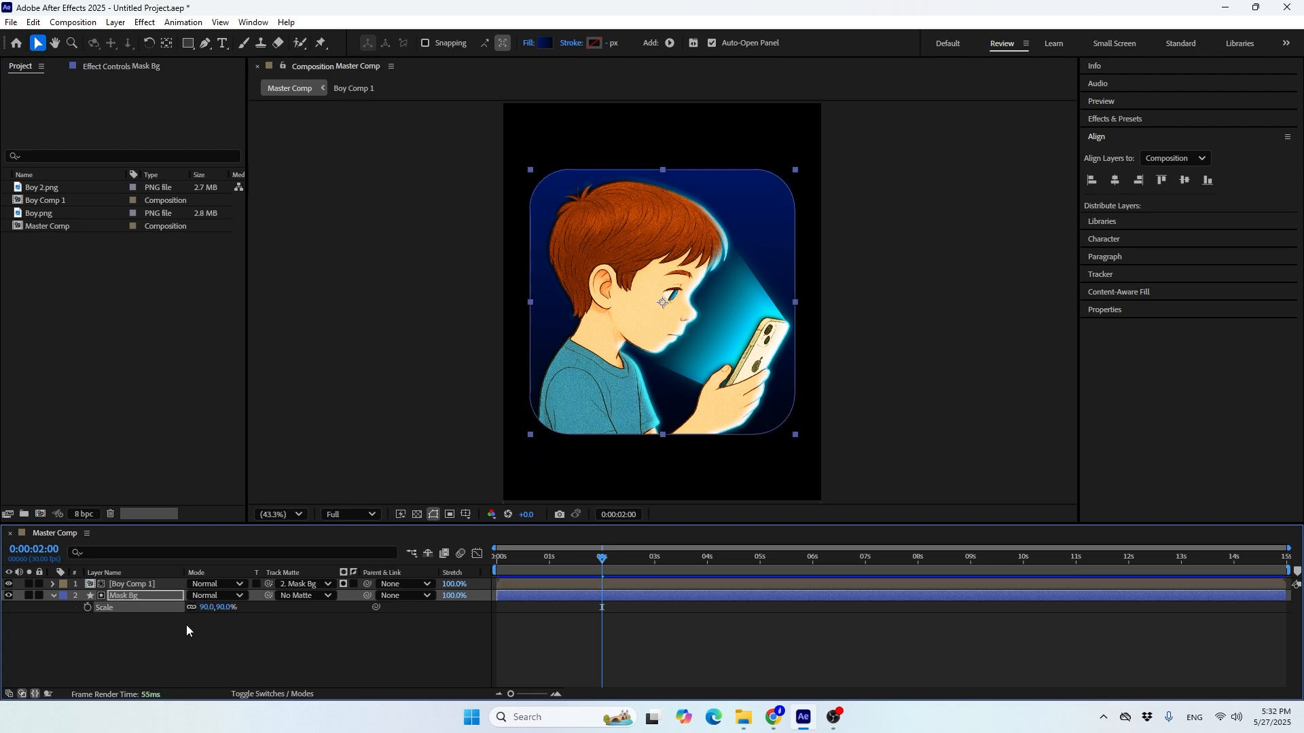
click(87, 608)
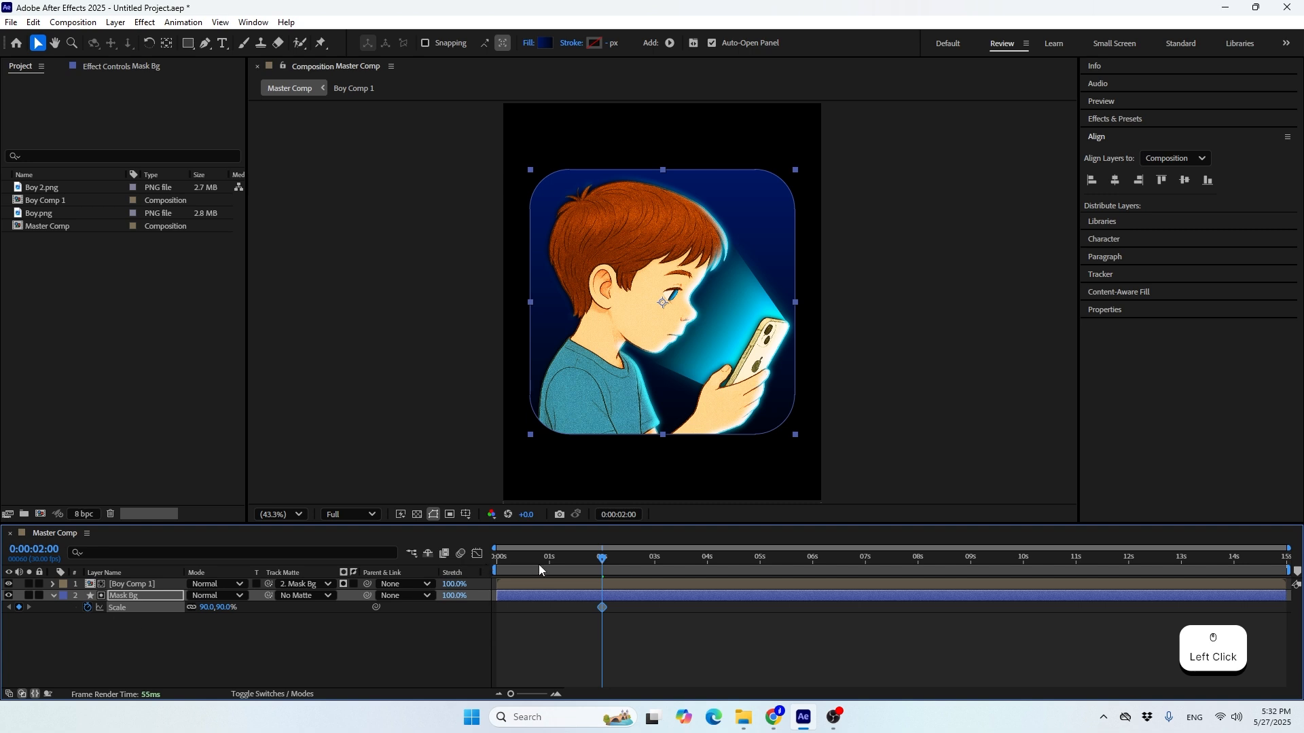
Keyframe Mask Bg's Scale at 0% at the start of the composition
drag(540, 570, 497, 560)
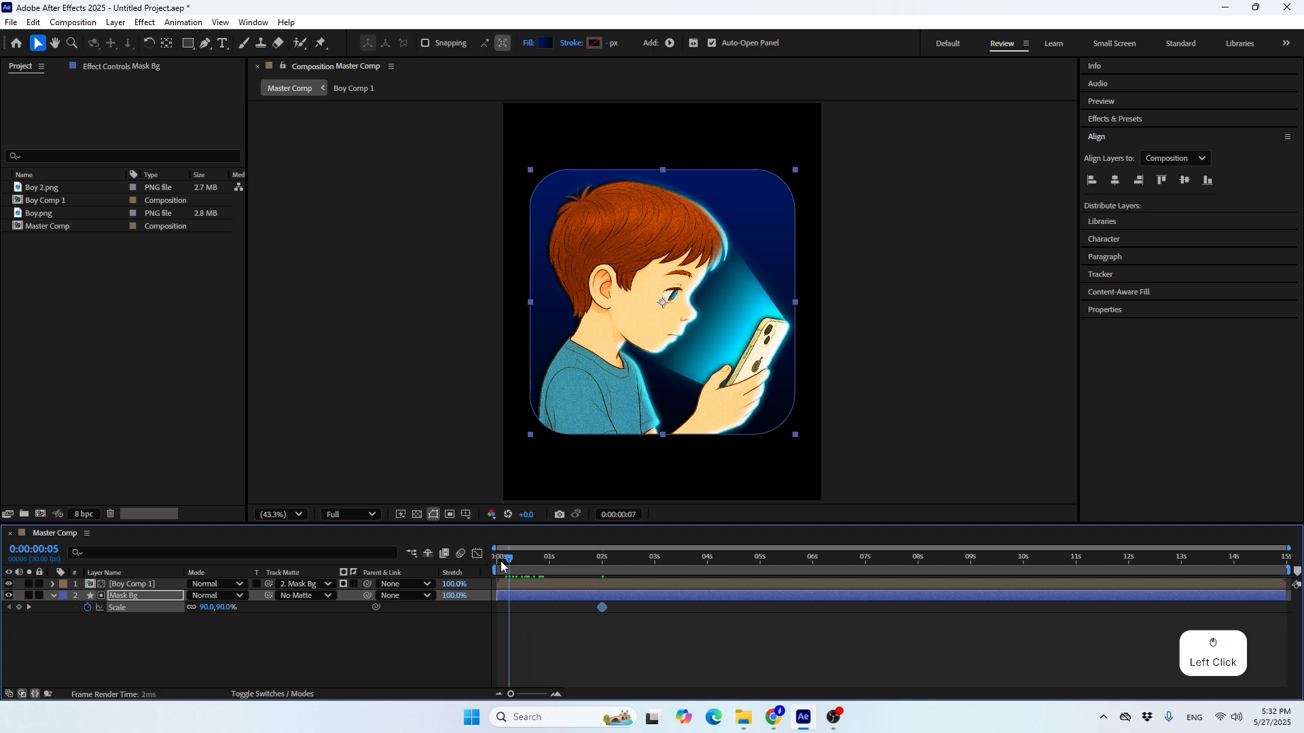
click(209, 609)
text(0)
key(Return)
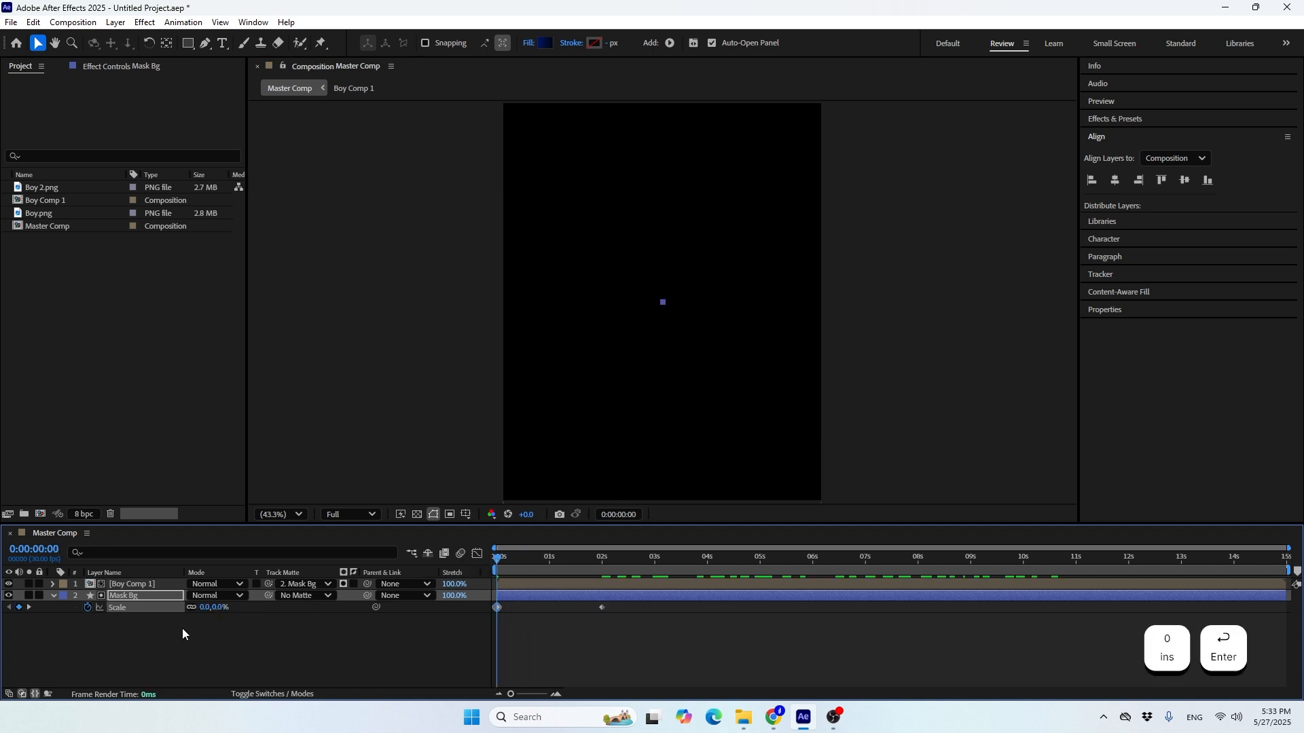
Set the incoming and outgoing velocity influence of both Mask Bg Scale keyframes to 85%
drag(679, 635, 457, 590)
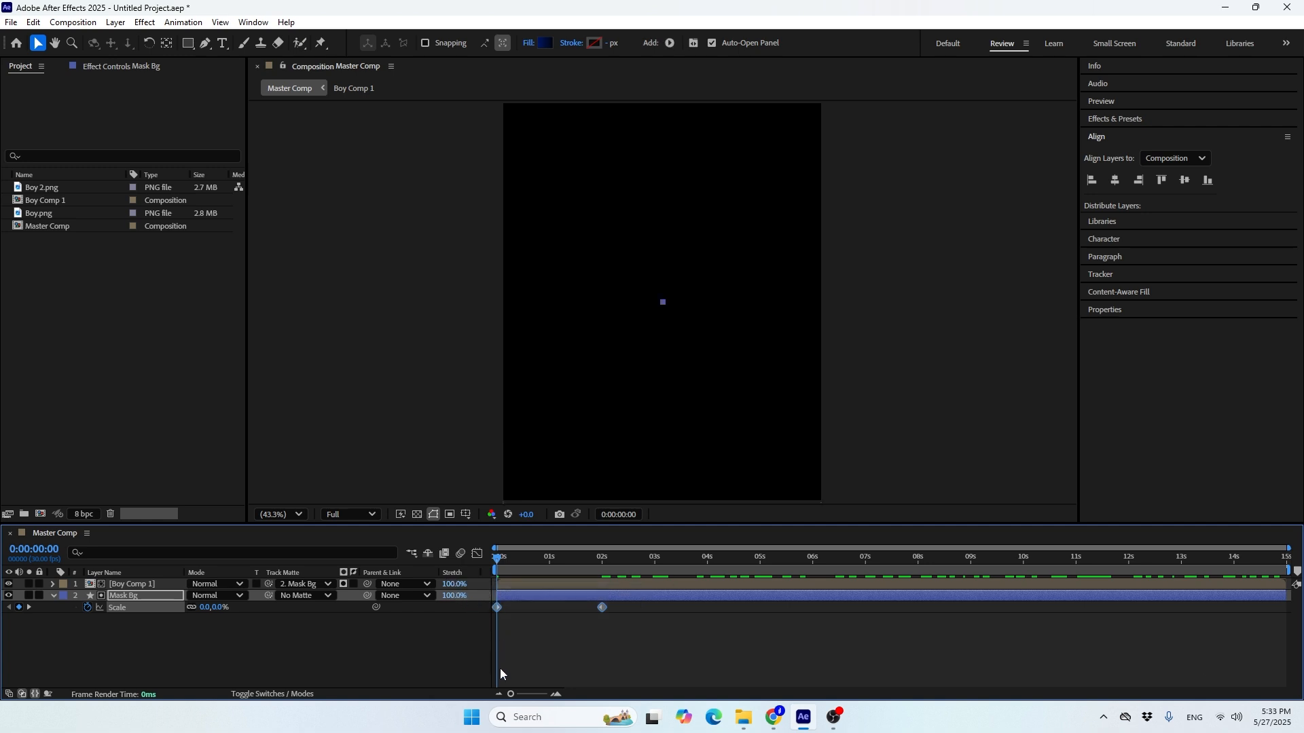
key(ctrl+shift+k)
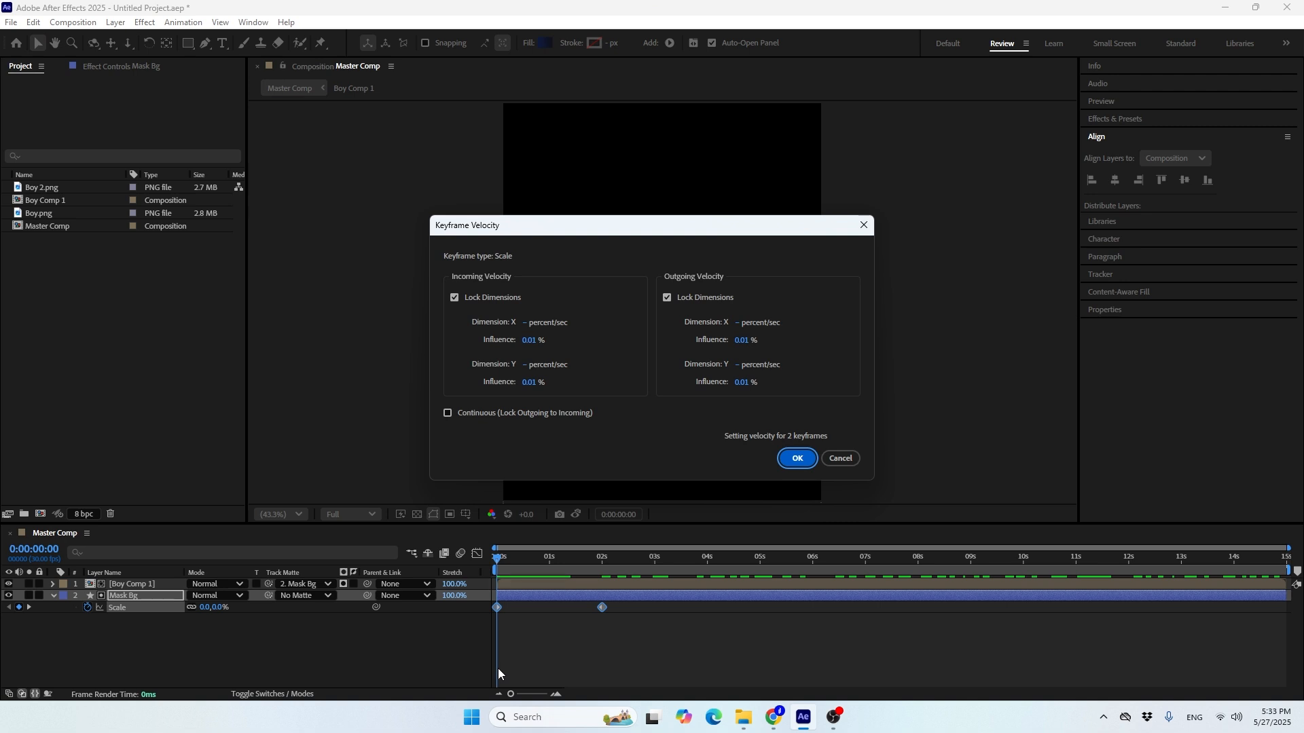
click(527, 340)
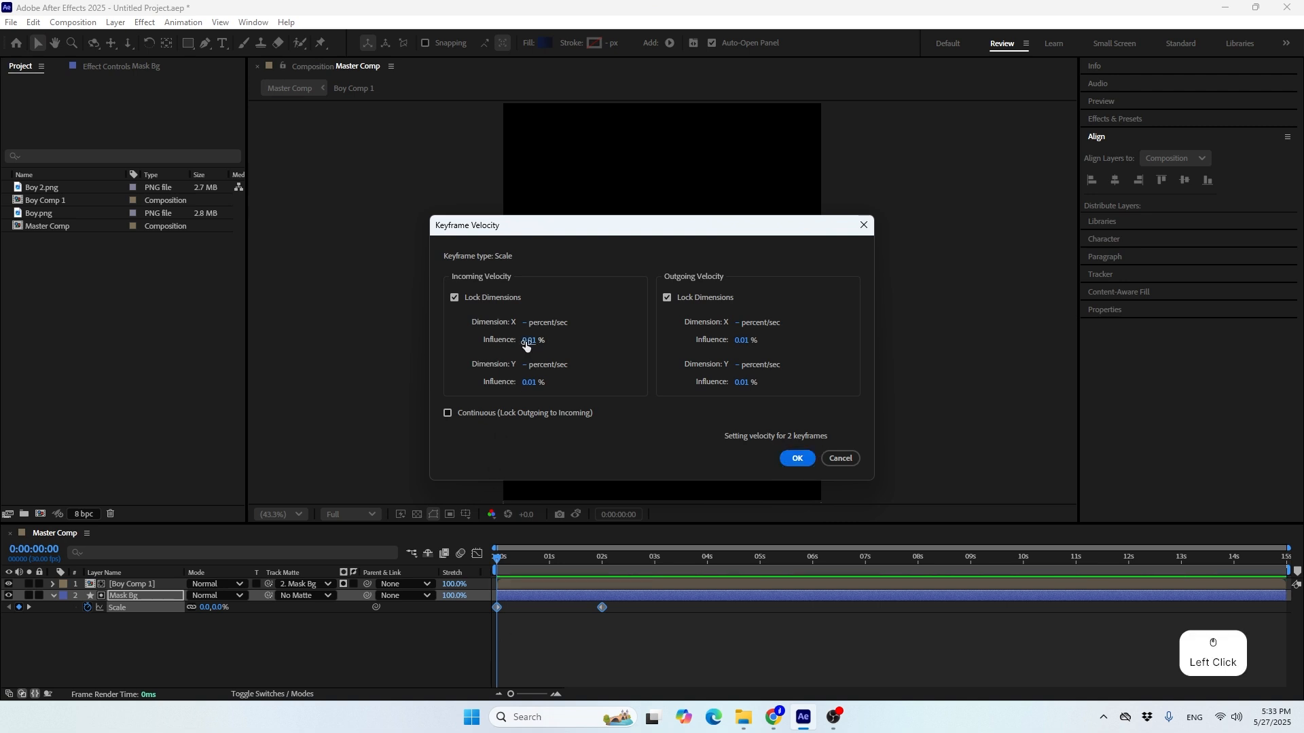
text(85)
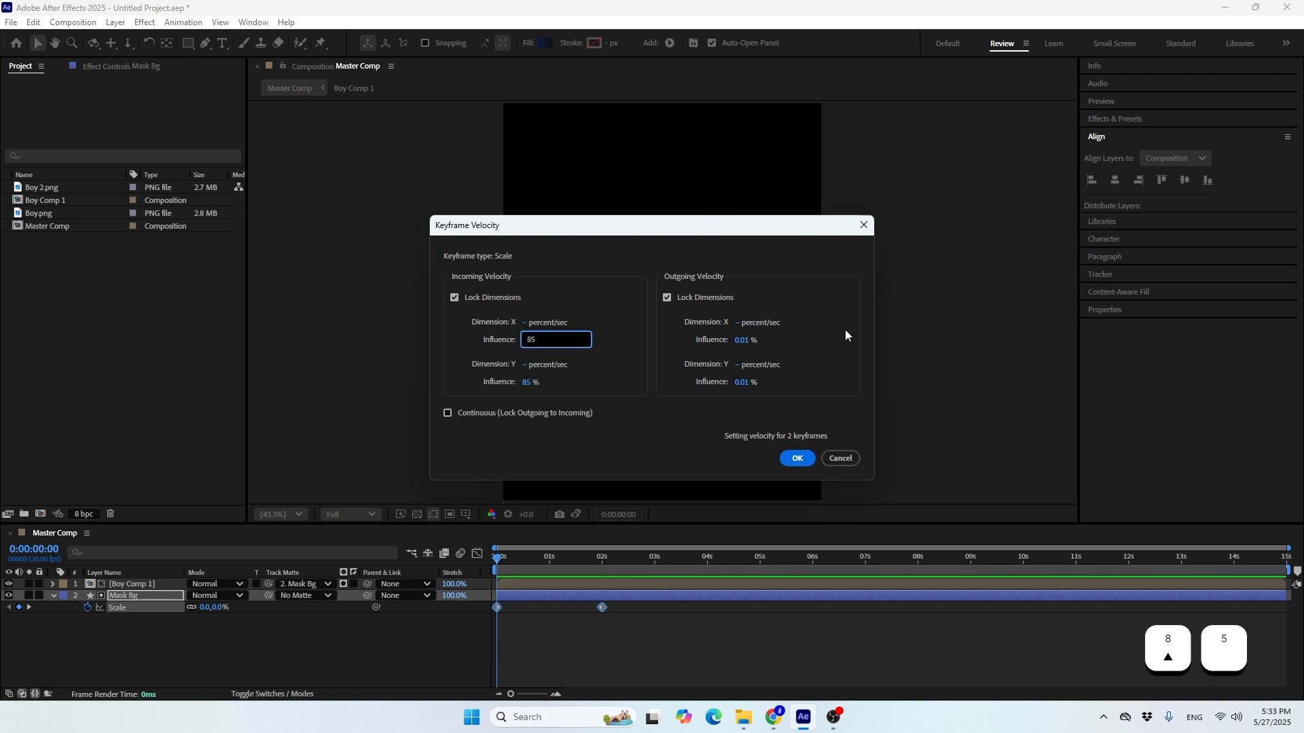
click(742, 341)
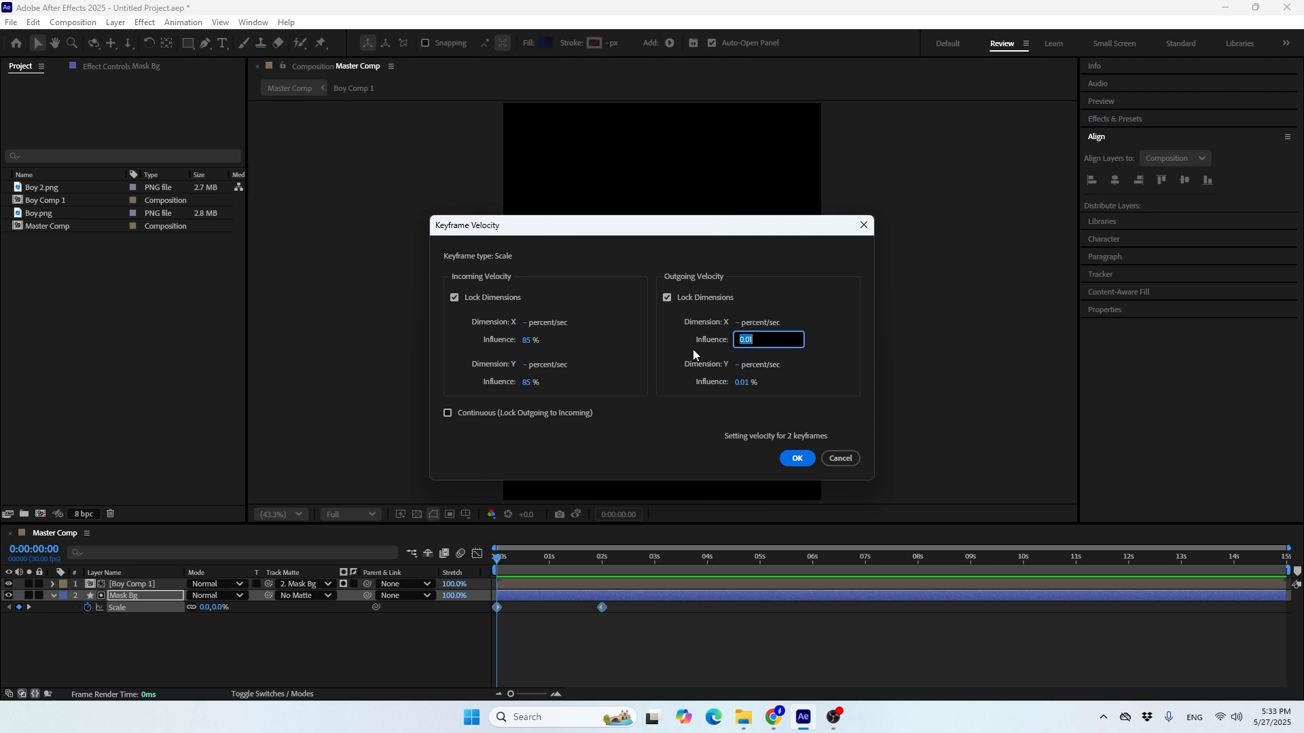
text(85)
click(799, 456)
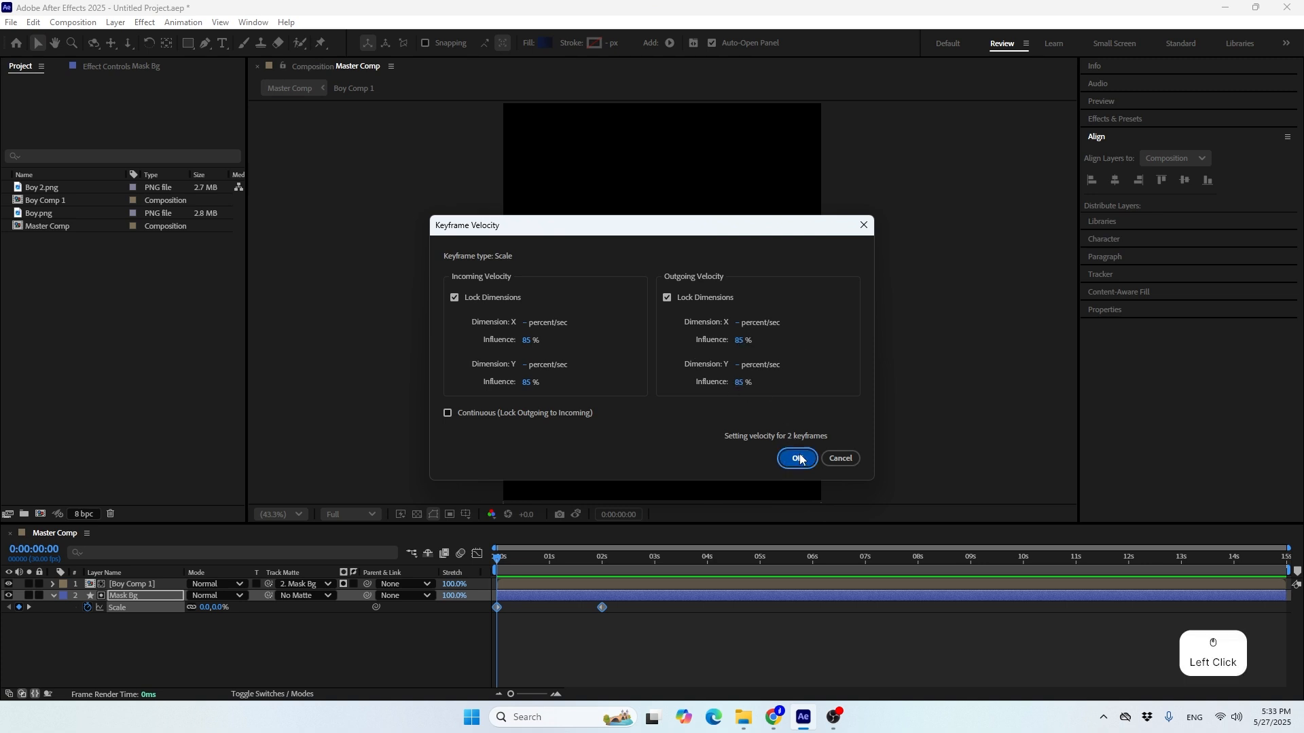
Inspect Mask Bg's Scale easing in the speed graph and preview the scale-up from the start
click(477, 554)
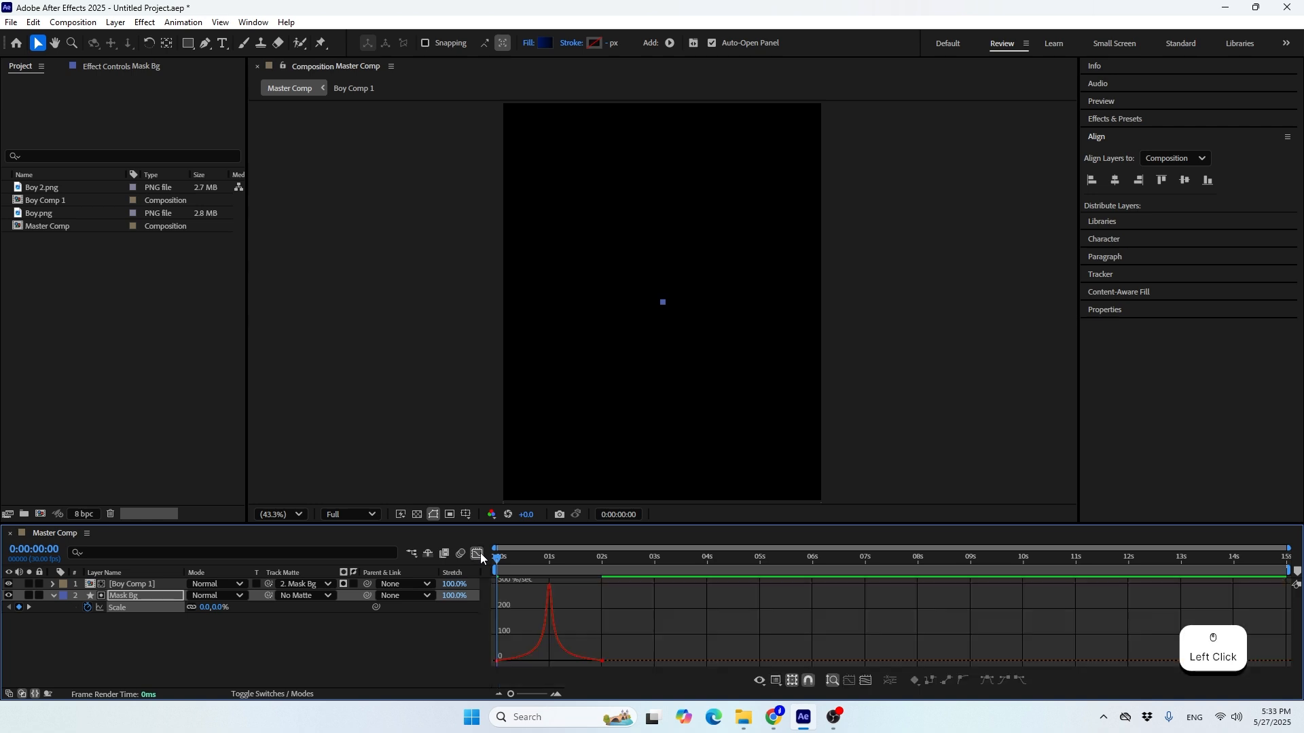
right_click(580, 629)
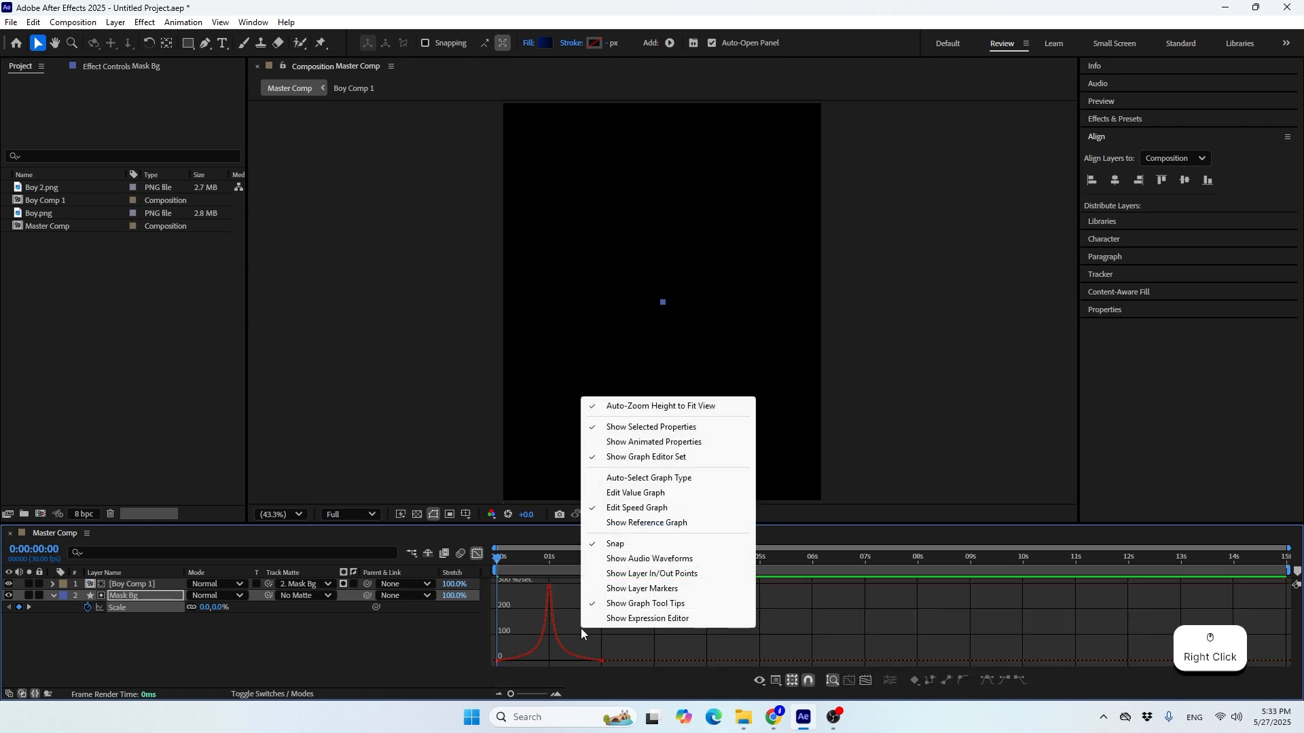
click(611, 511)
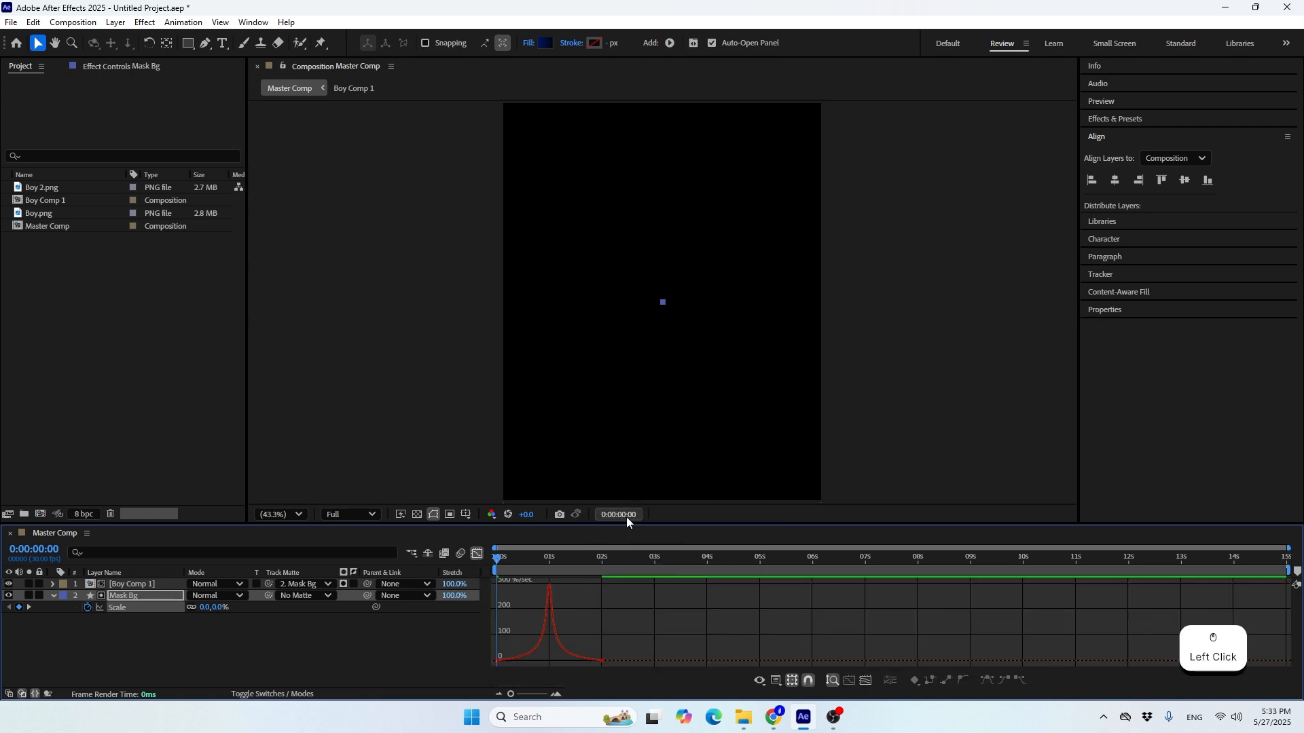
click(497, 662)
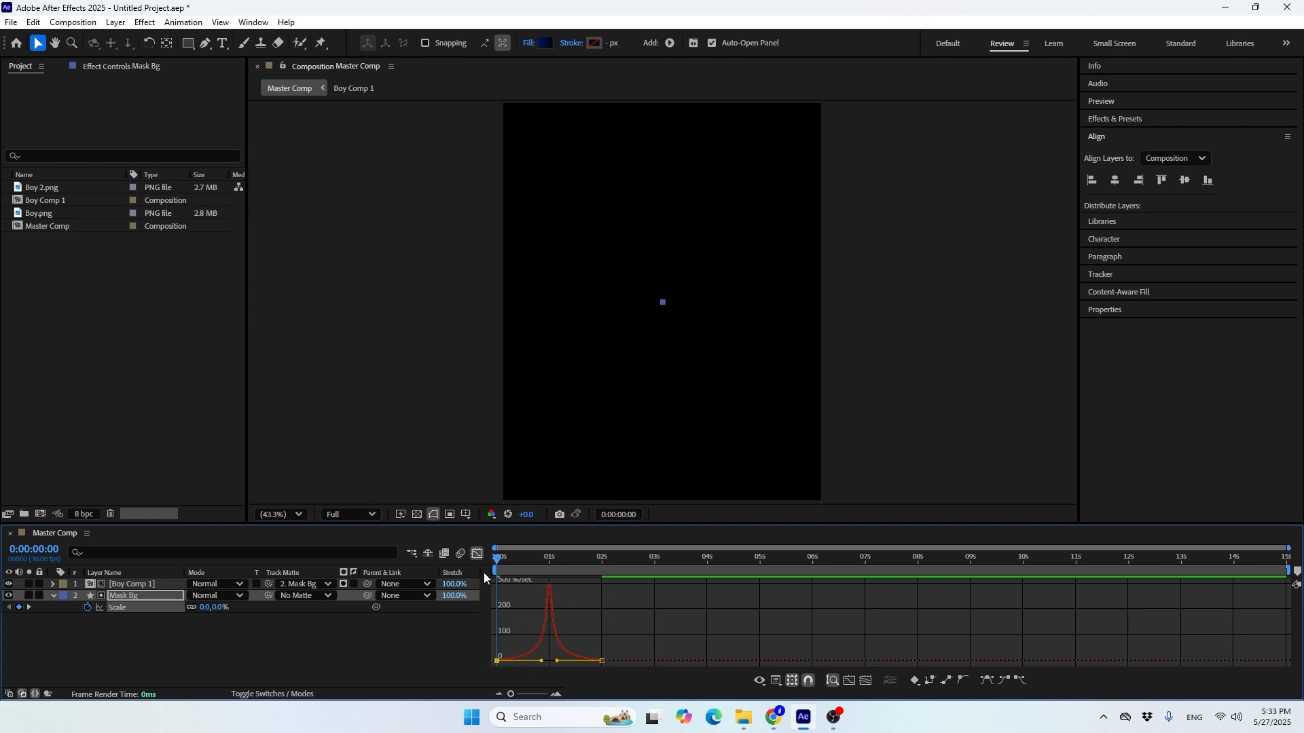
click(477, 555)
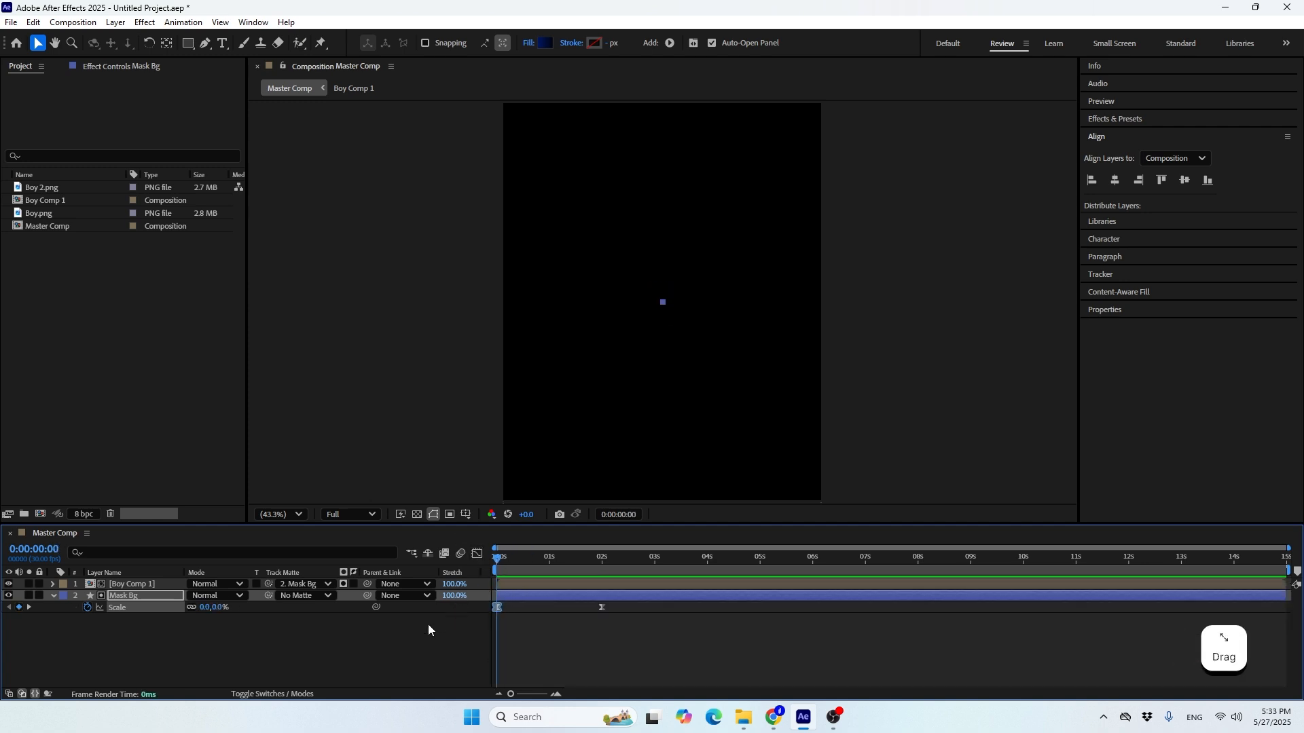
click(365, 642)
key(space)
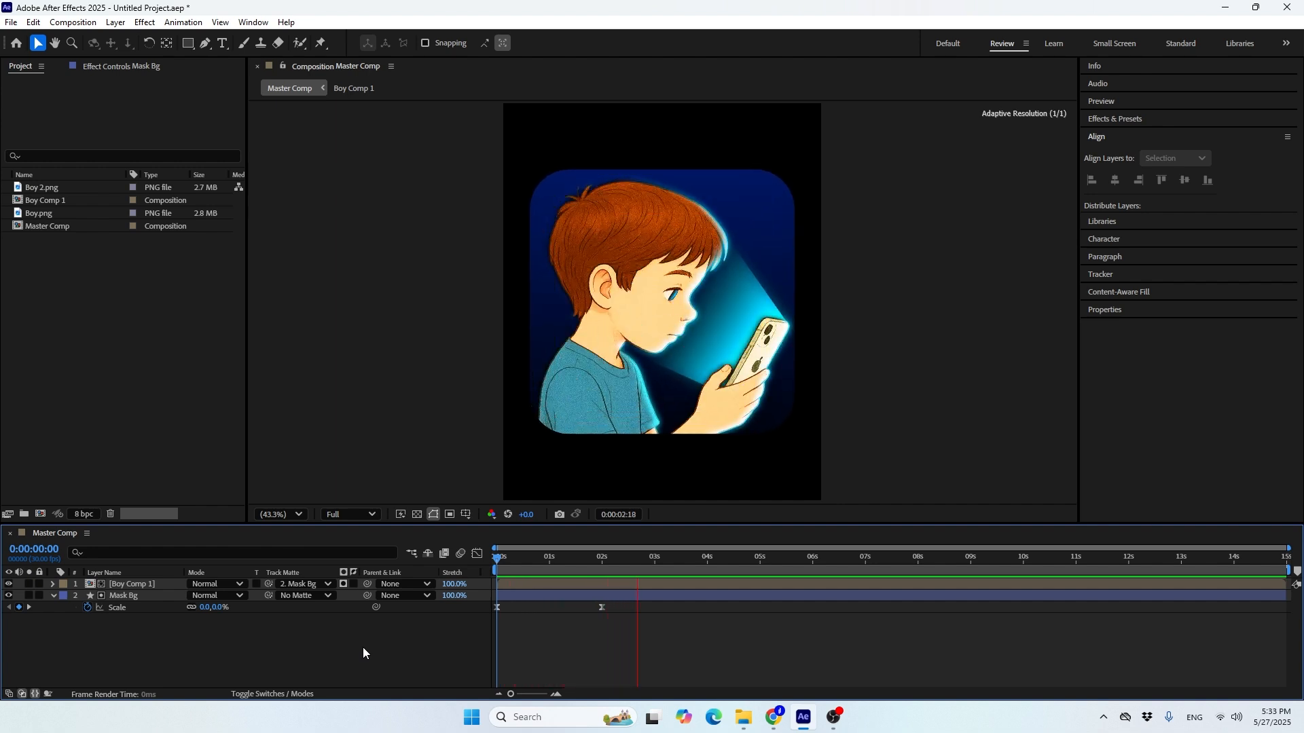
key(space)
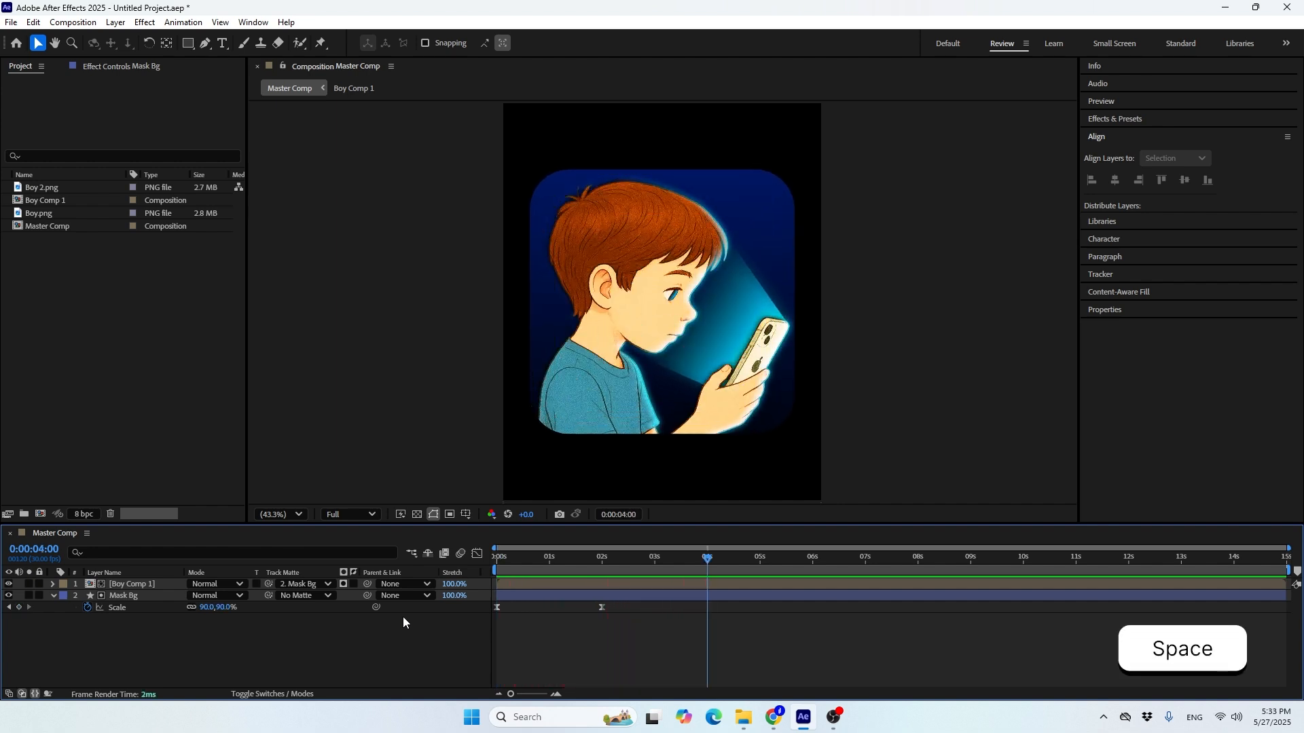
Copy Mask Bg's first Scale keyframe to 4 seconds so the shape shrinks back to 0%
click(603, 561)
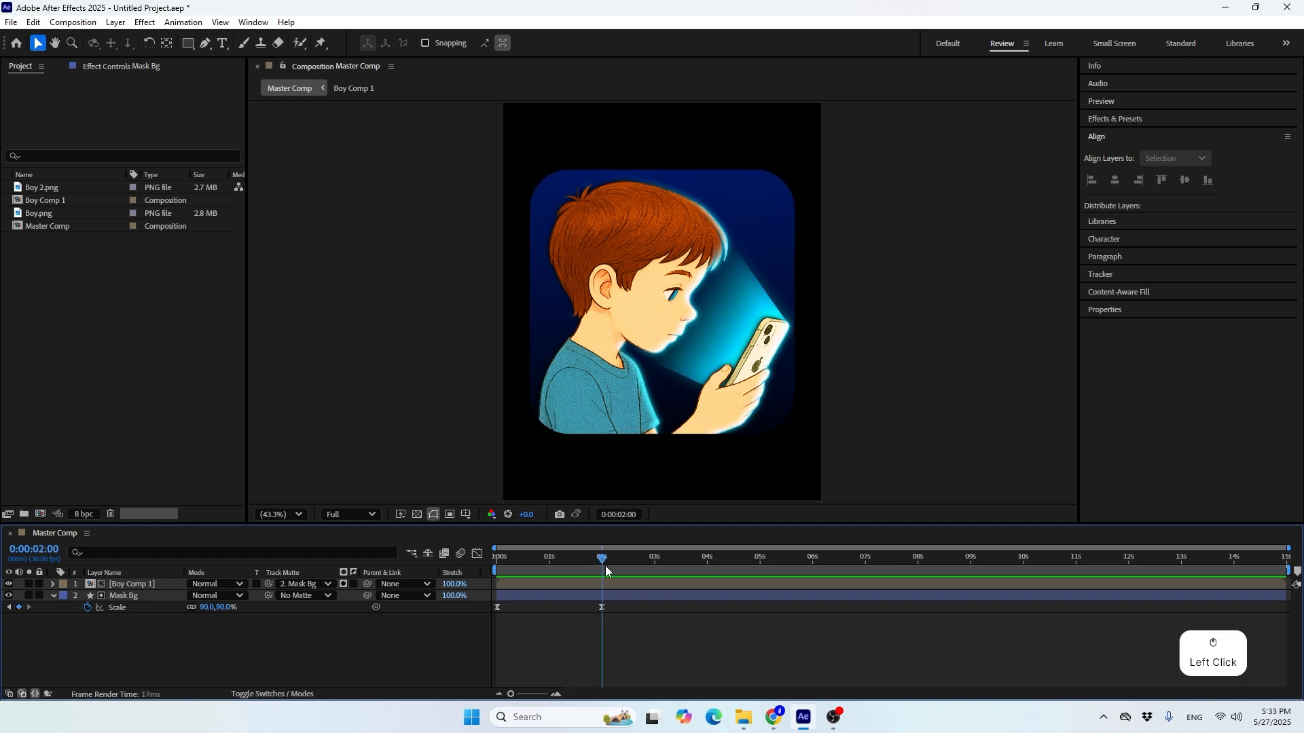
drag(606, 570, 707, 579)
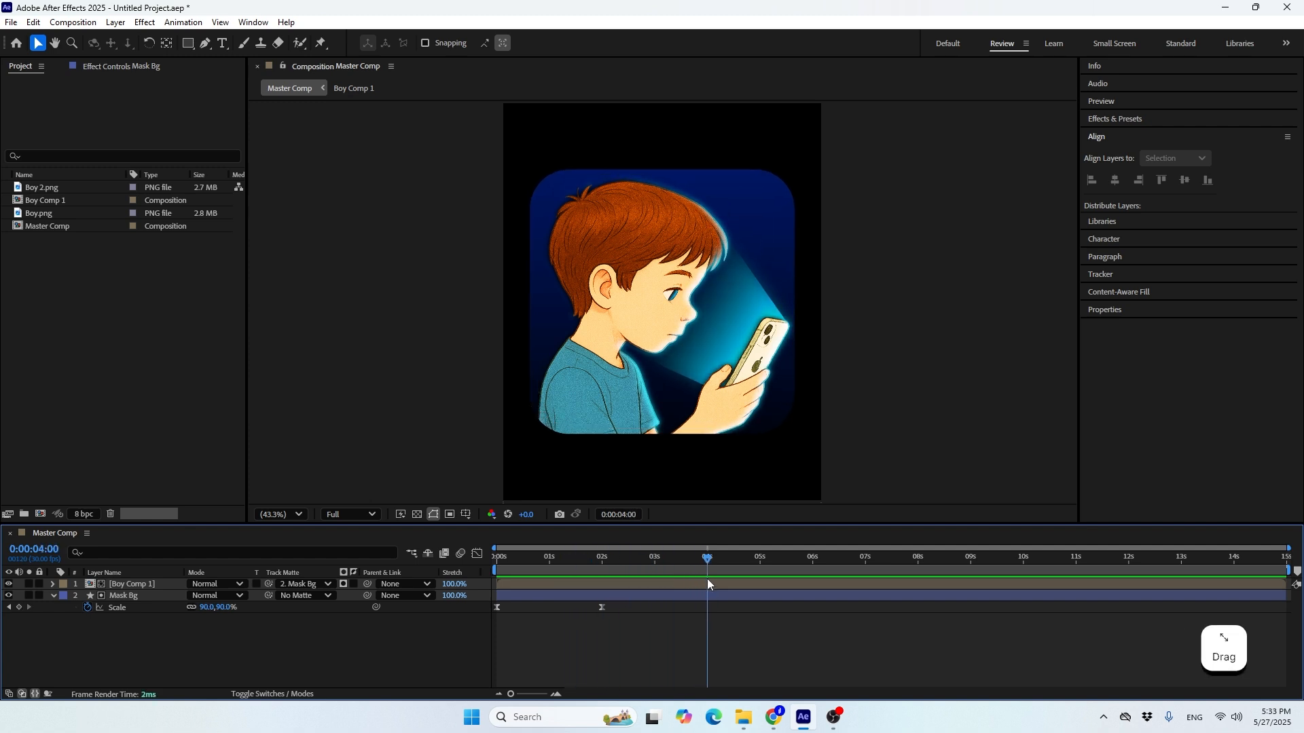
drag(555, 632, 451, 602)
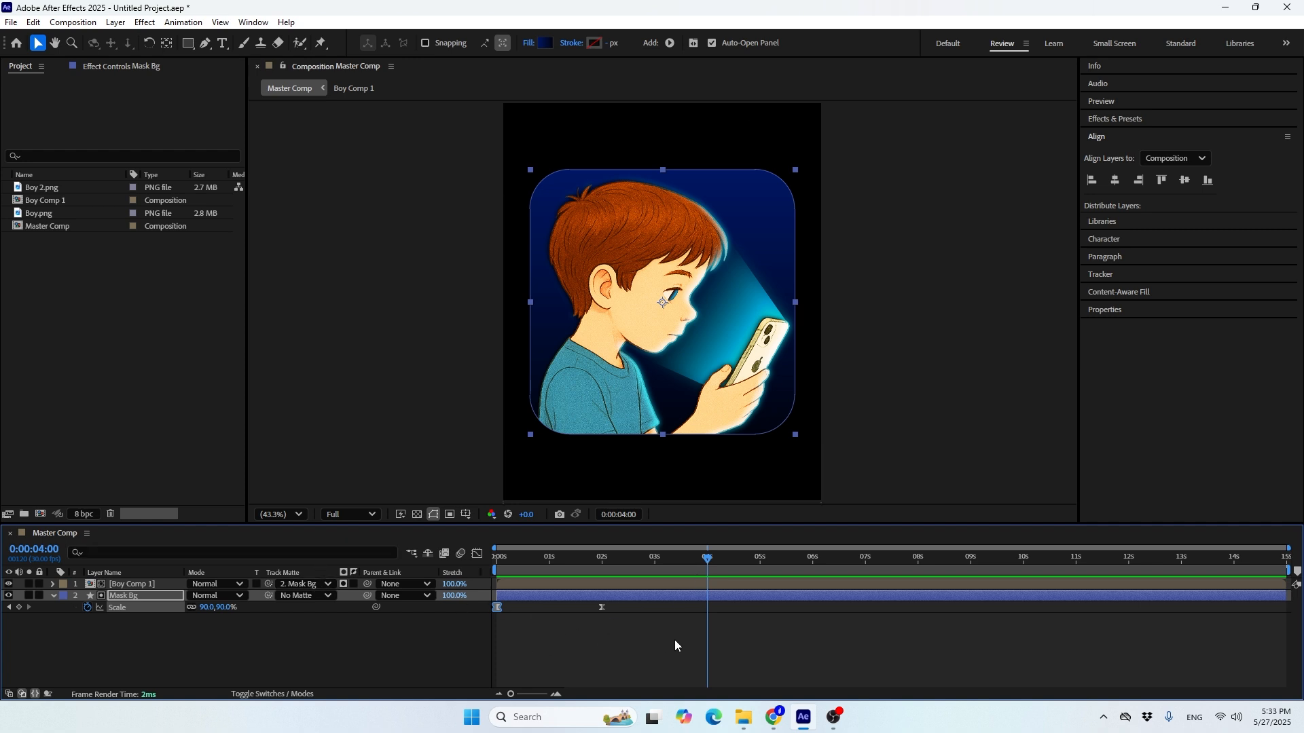
key(ctrl)
key(ctrl+c)
key(ctrl+v)
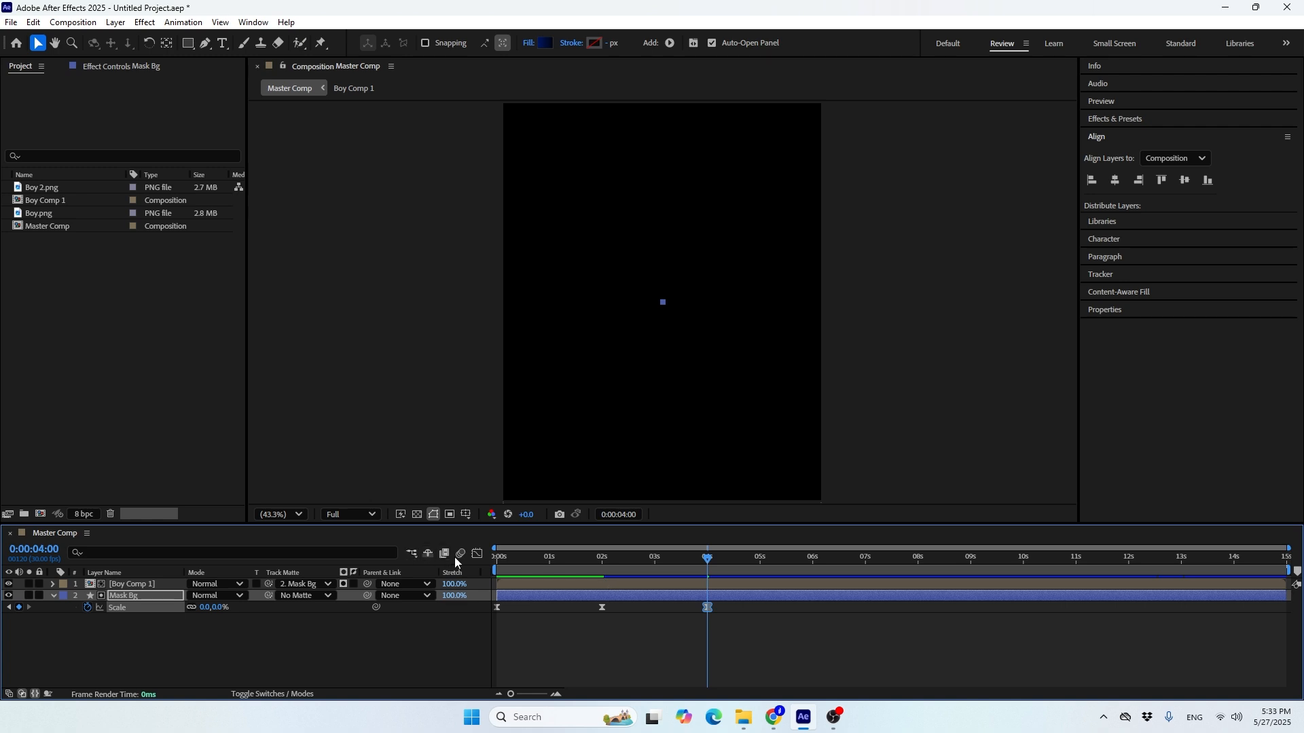
Check the speed graph with the added keyframe and preview Mask Bg scaling up and down from the start
click(478, 554)
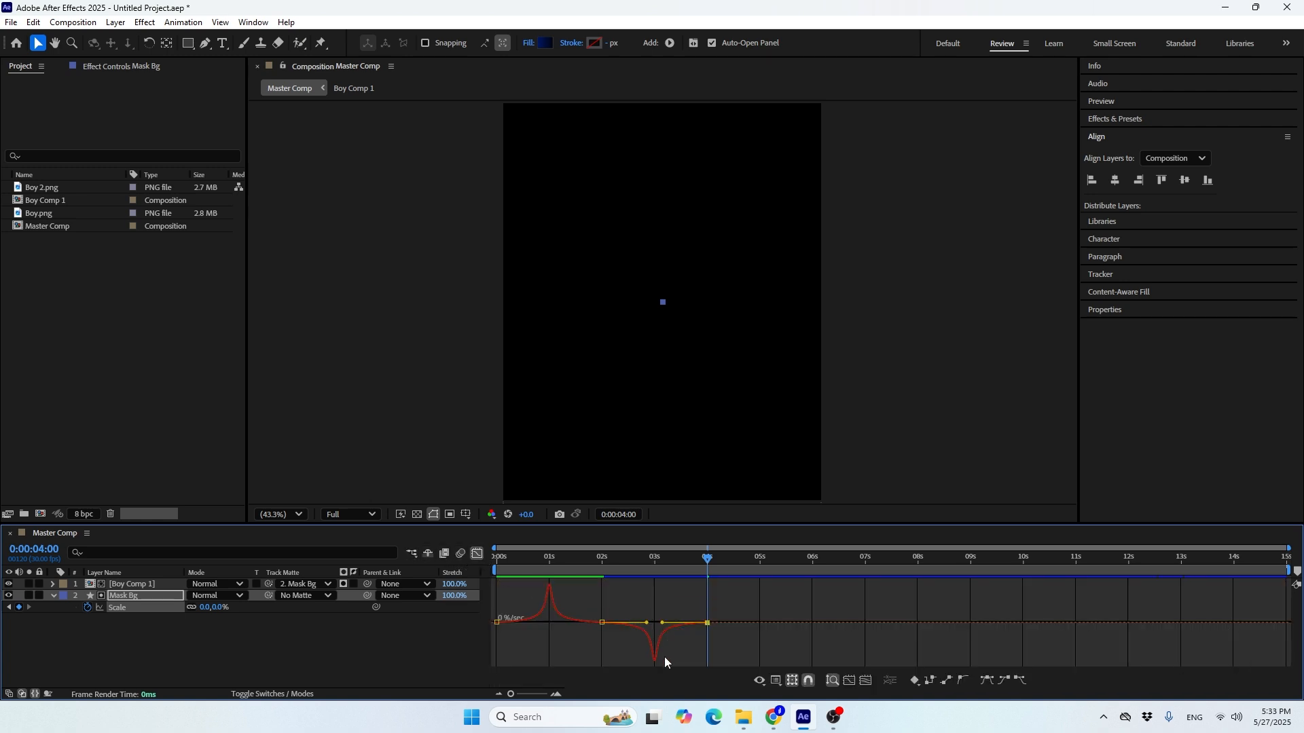
click(476, 560)
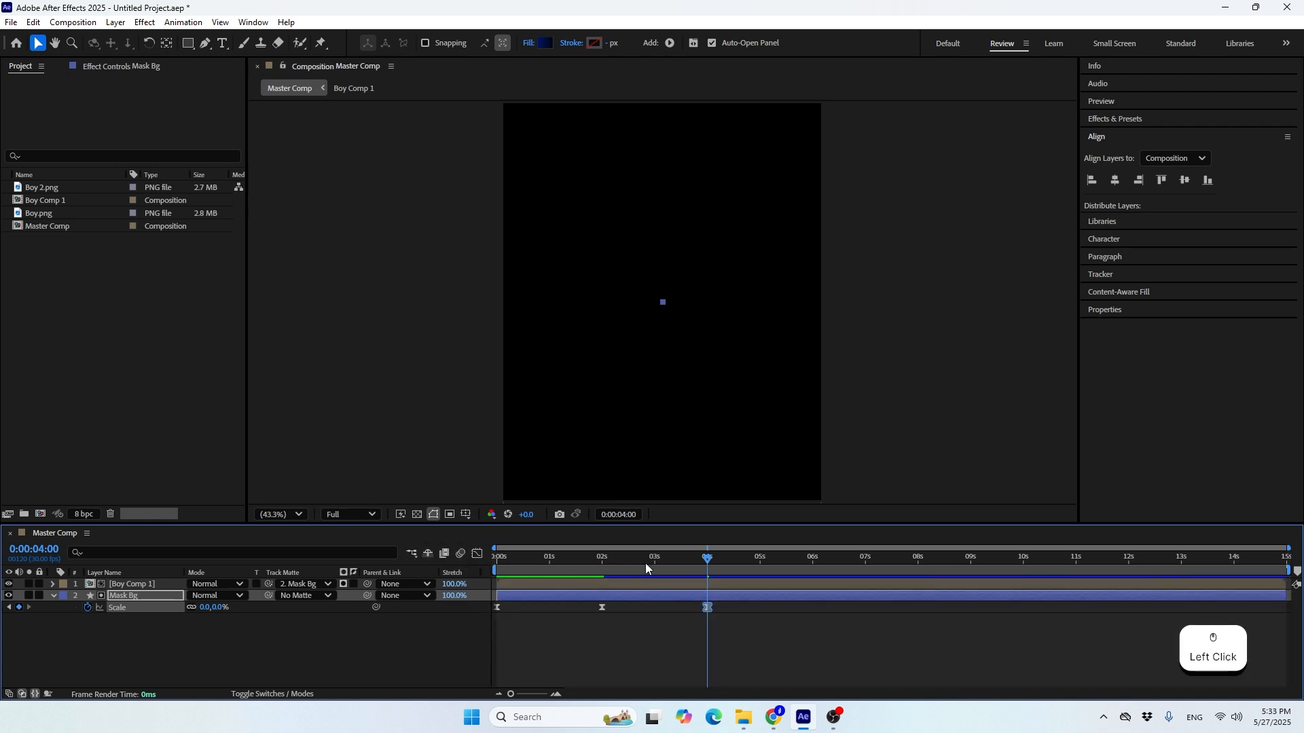
drag(645, 561, 461, 585)
click(407, 630)
key(space)
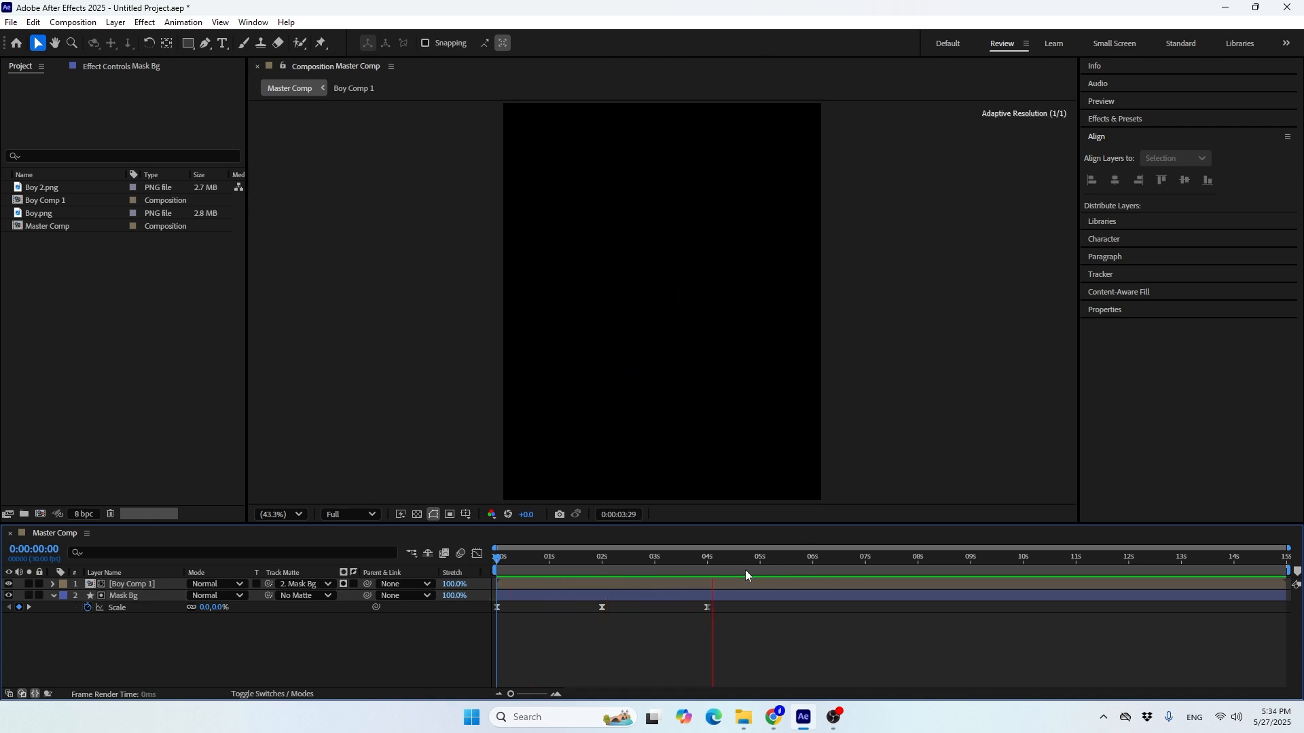
Turn on the transparency grid in the composition view and scrub through the mask animation
drag(699, 558, 583, 552)
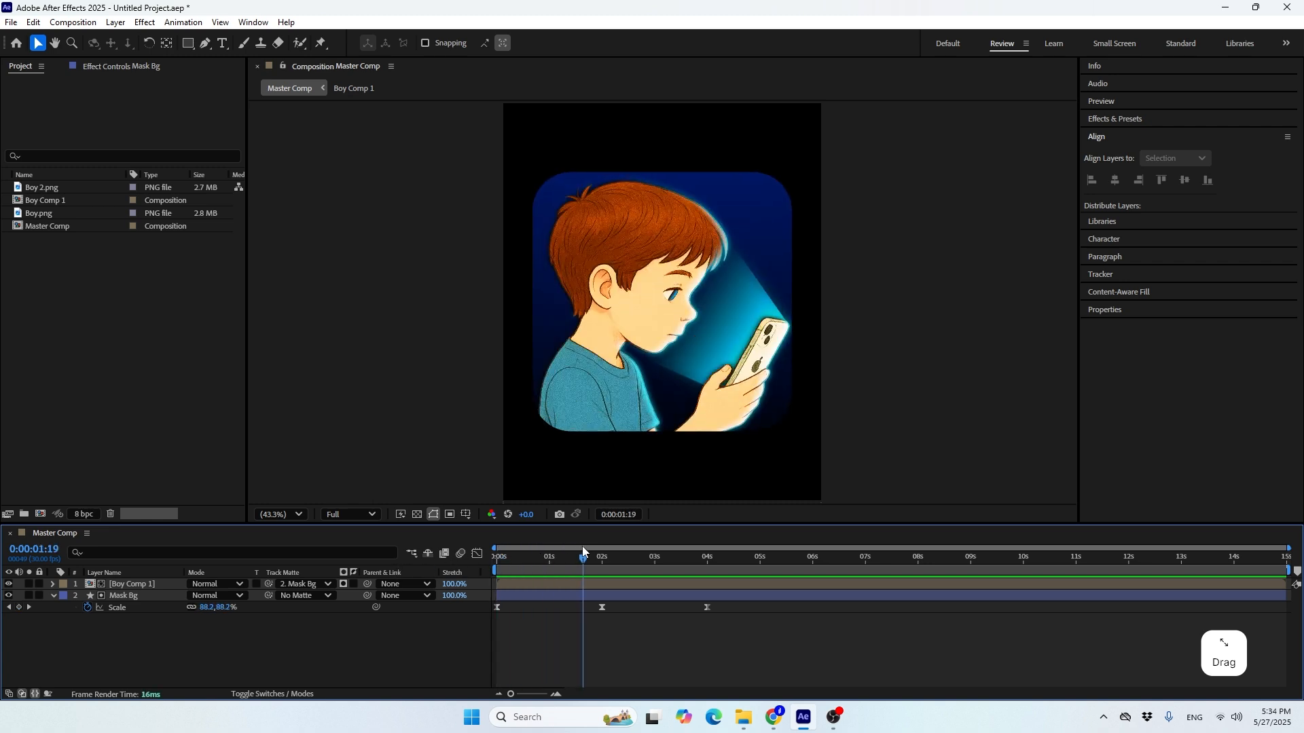
click(419, 513)
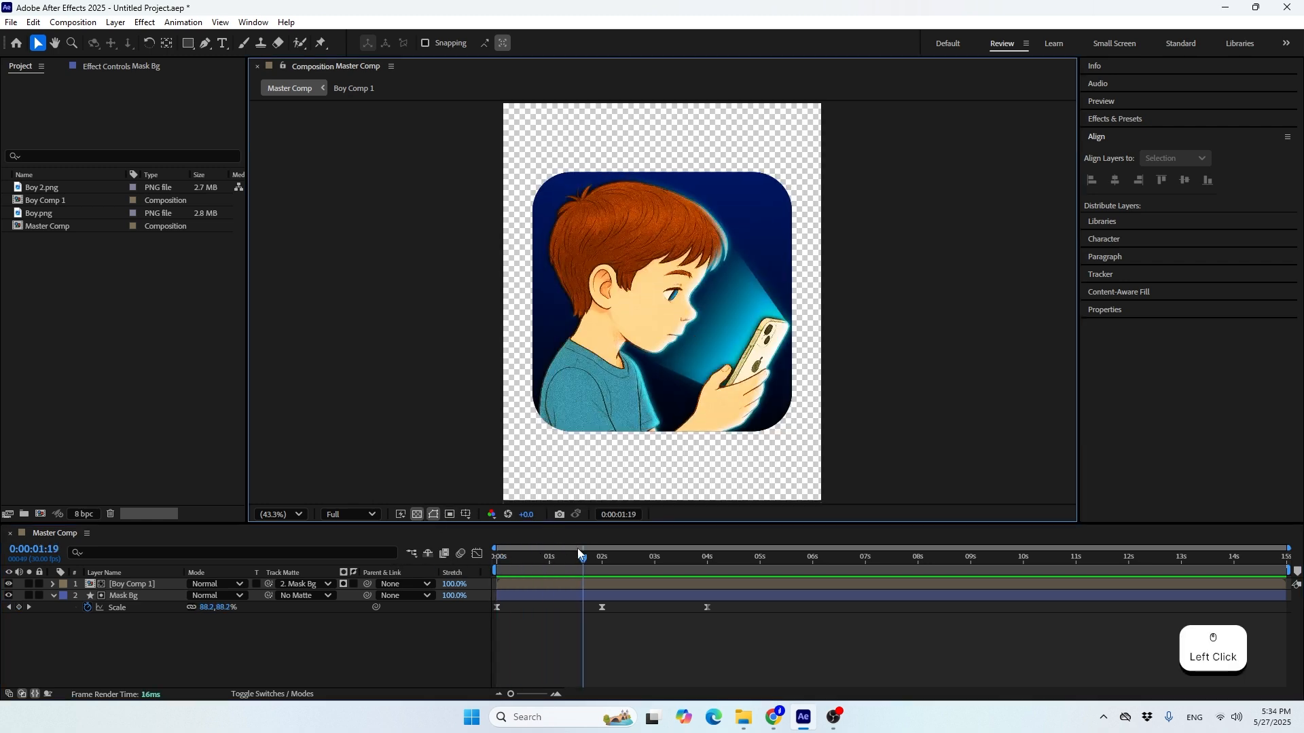
drag(579, 549, 630, 577)
Add a 100% Scale keyframe to the Boy Comp 1 layer at 0 seconds
click(616, 586)
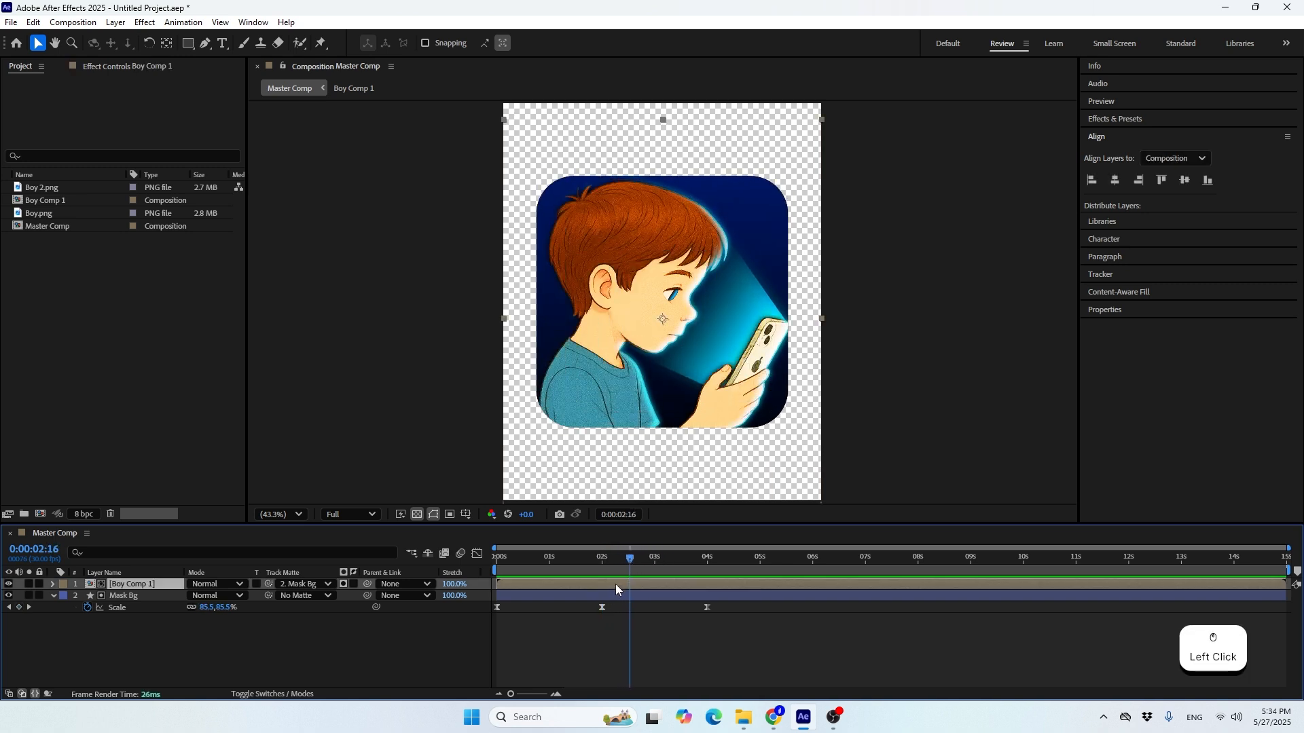
key(s)
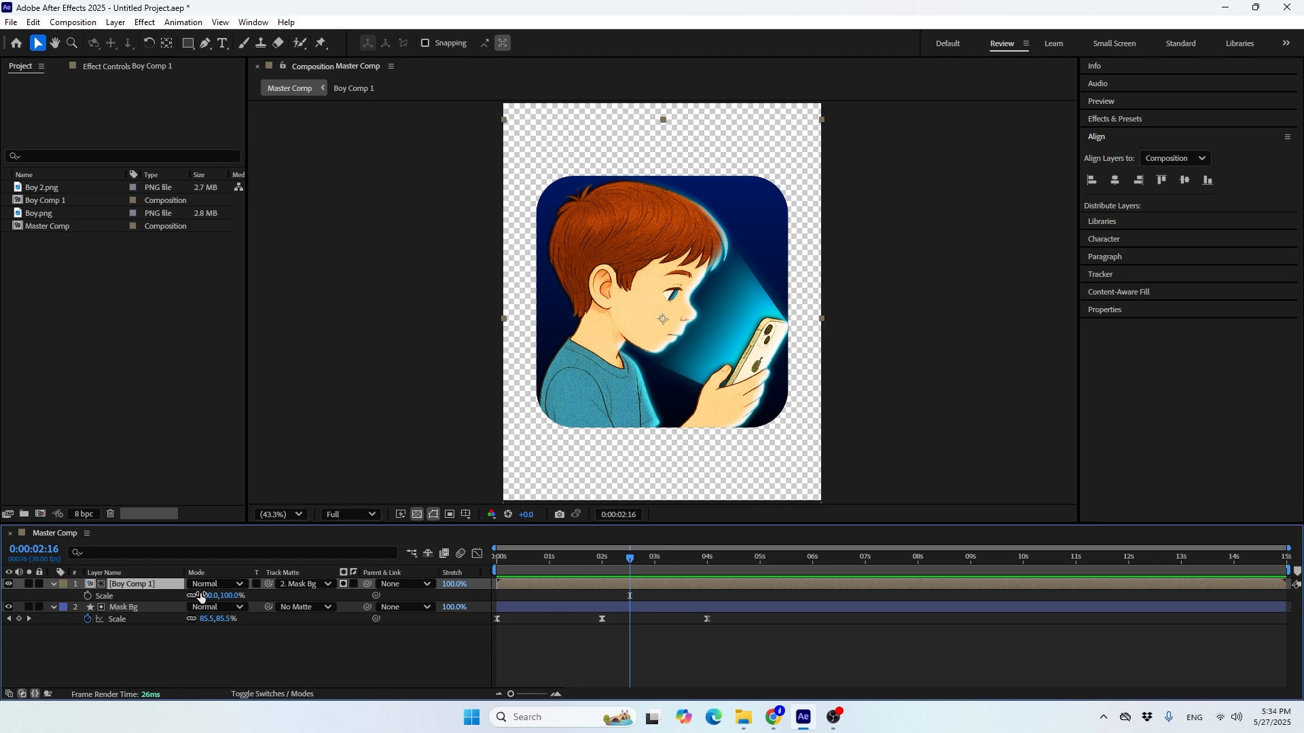
drag(597, 561, 485, 568)
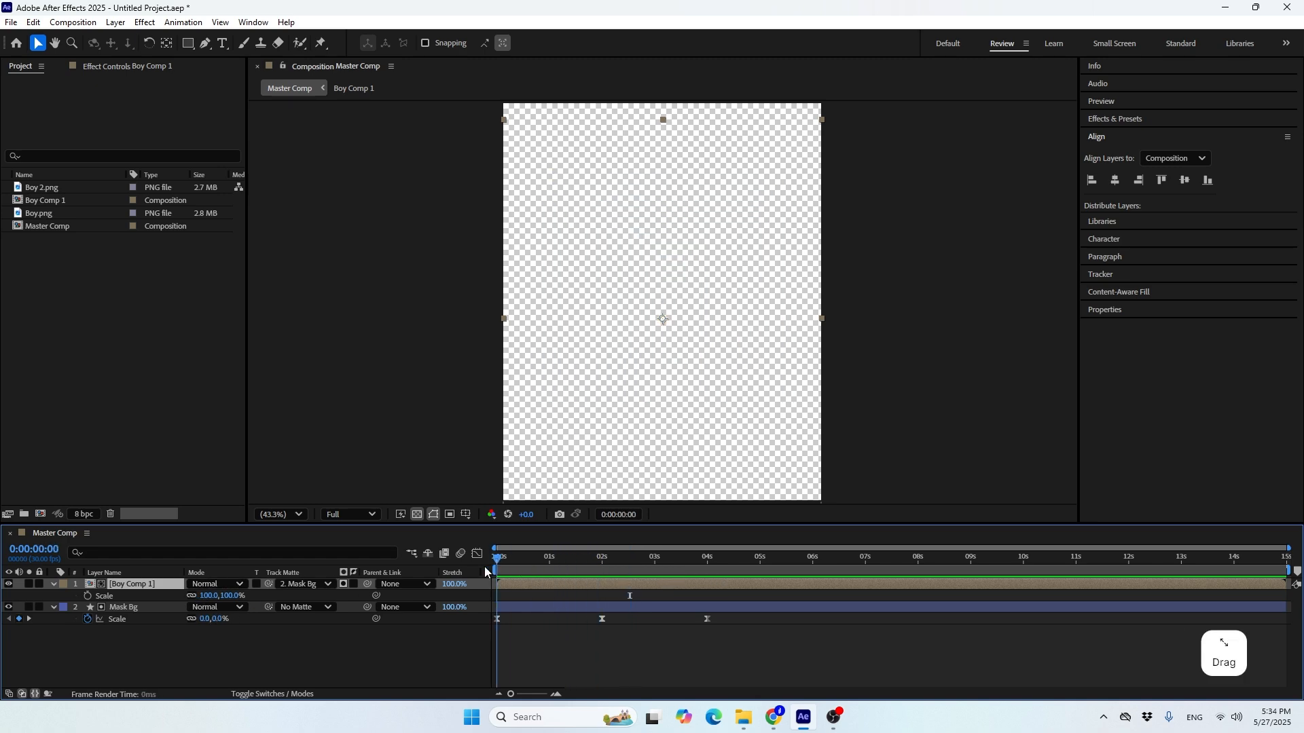
click(88, 595)
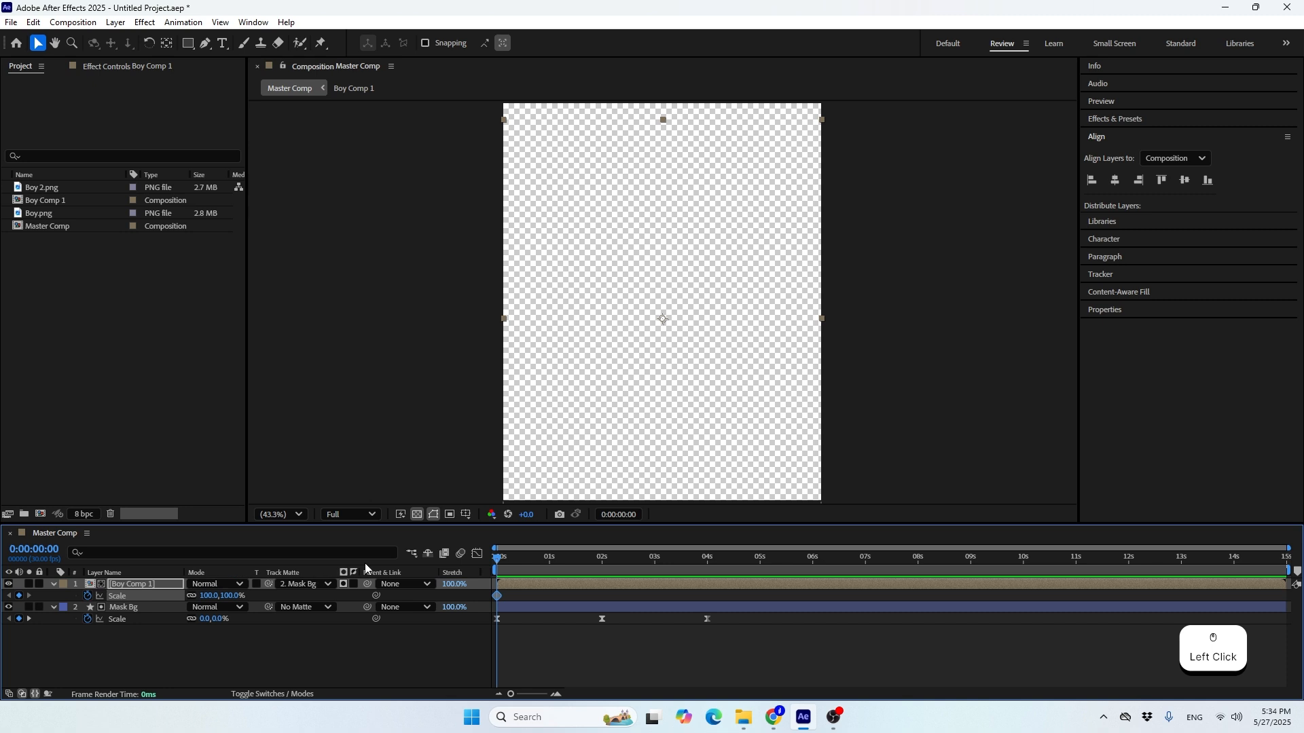
Keyframe Boy Comp 1's Scale at 90% at 4 seconds
drag(497, 559, 698, 589)
click(198, 597)
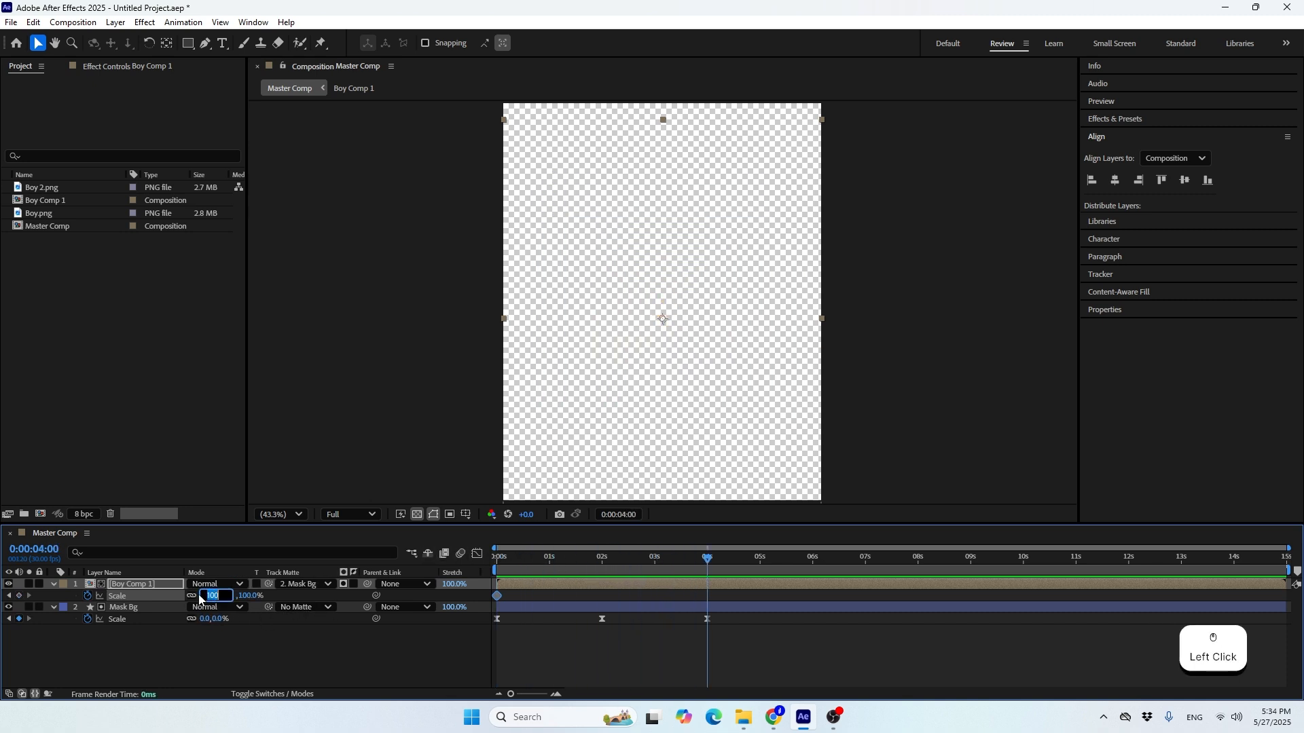
text(90)
key(Return)
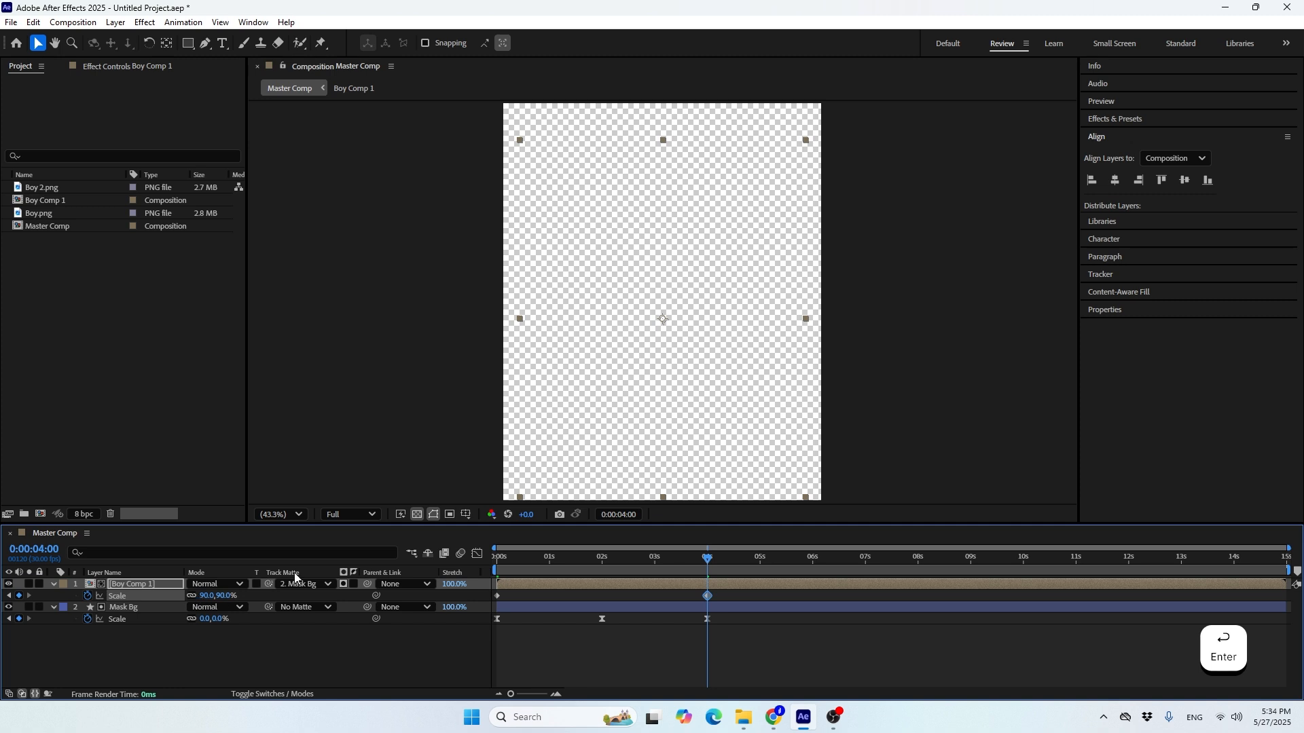
Preview Boy Comp 1's scale-down together with the mask animation from the start of the timeline
key(Home)
click(355, 643)
key(space)
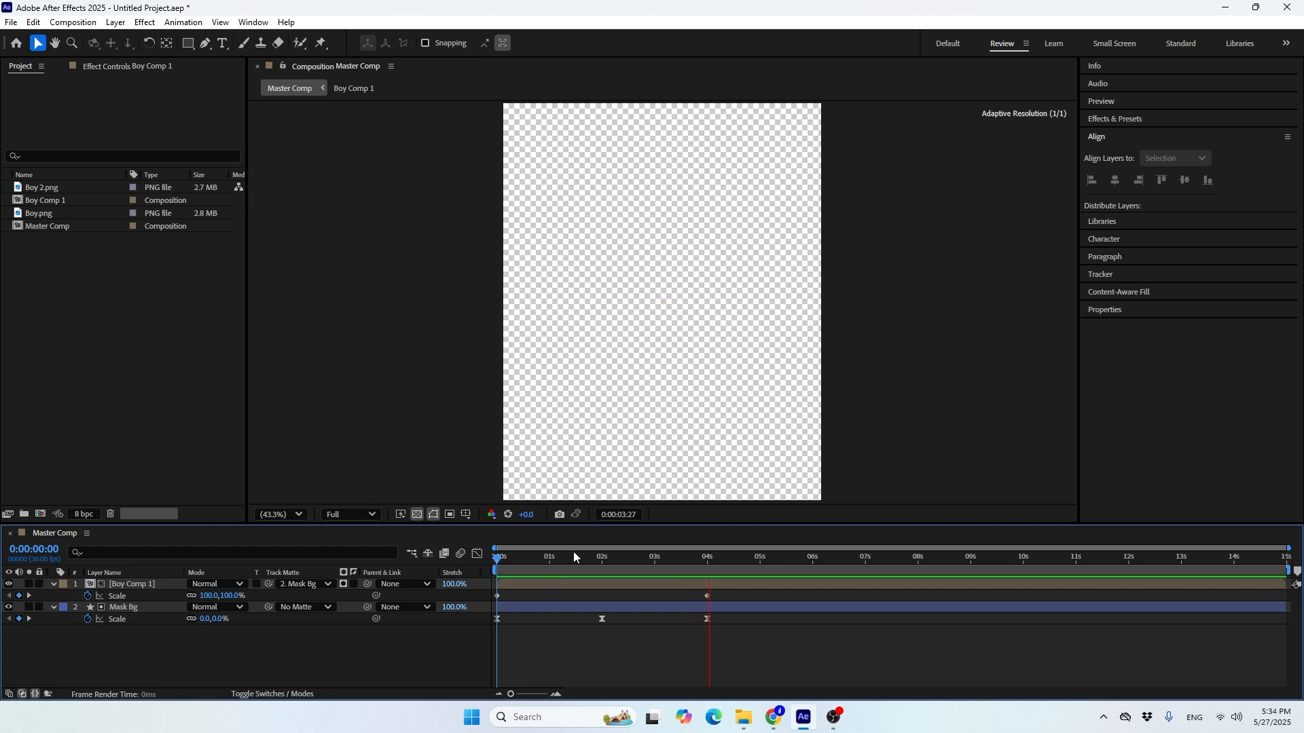
drag(573, 551, 480, 596)
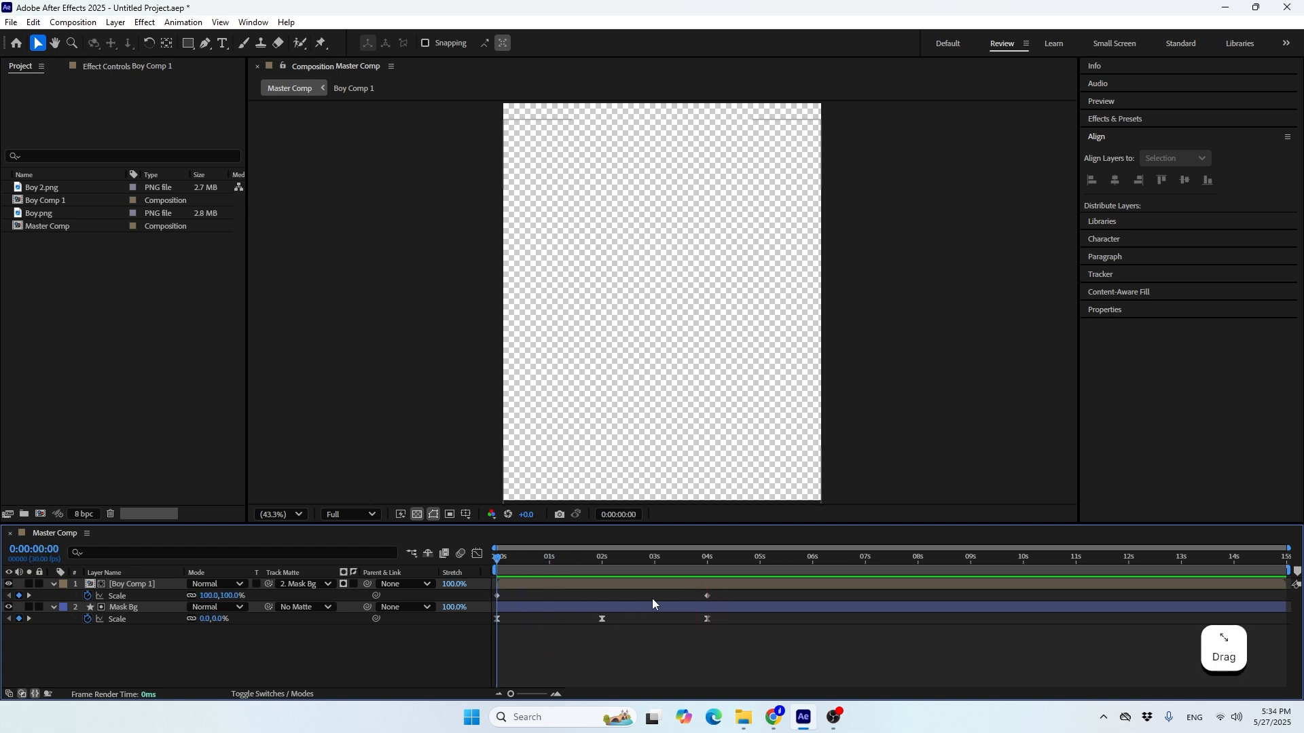
Time-reverse Boy Comp 1's two Scale keyframes so the scale runs from 90% to 100%
drag(724, 595, 498, 597)
right_click(498, 597)
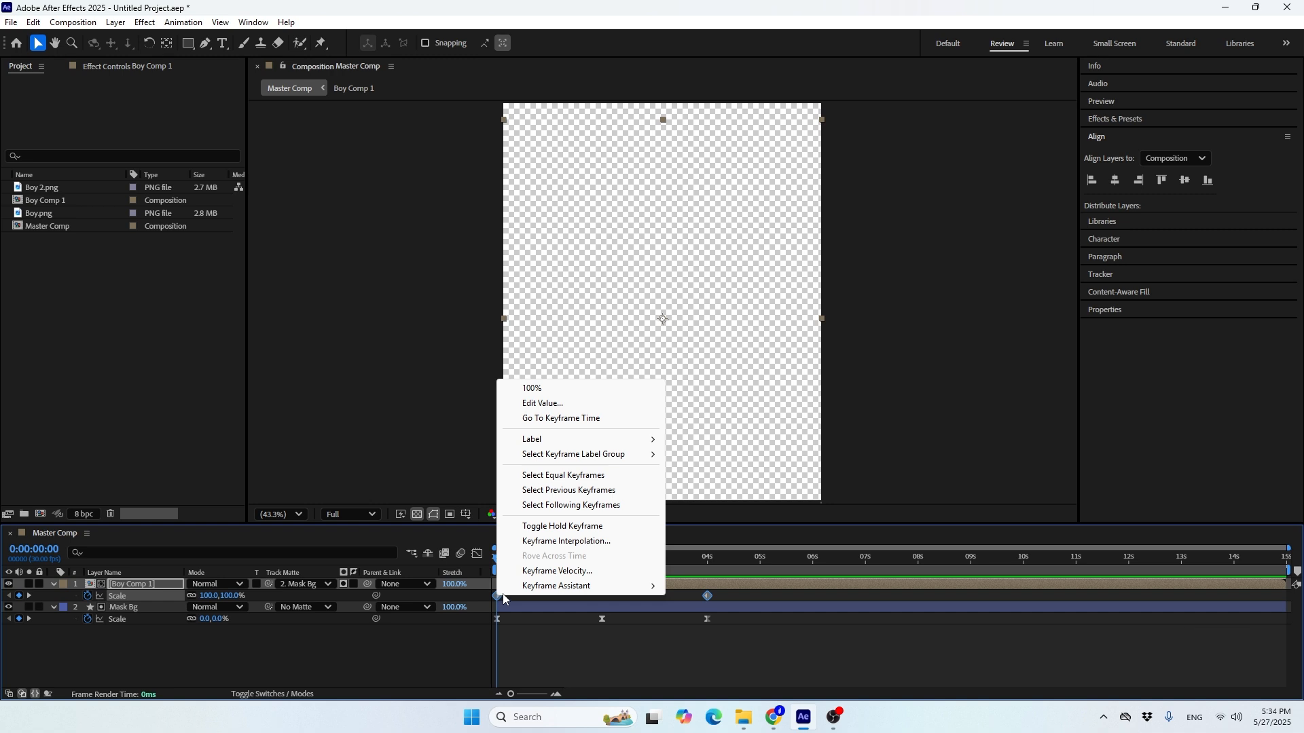
mouse_move(562, 590)
click(694, 586)
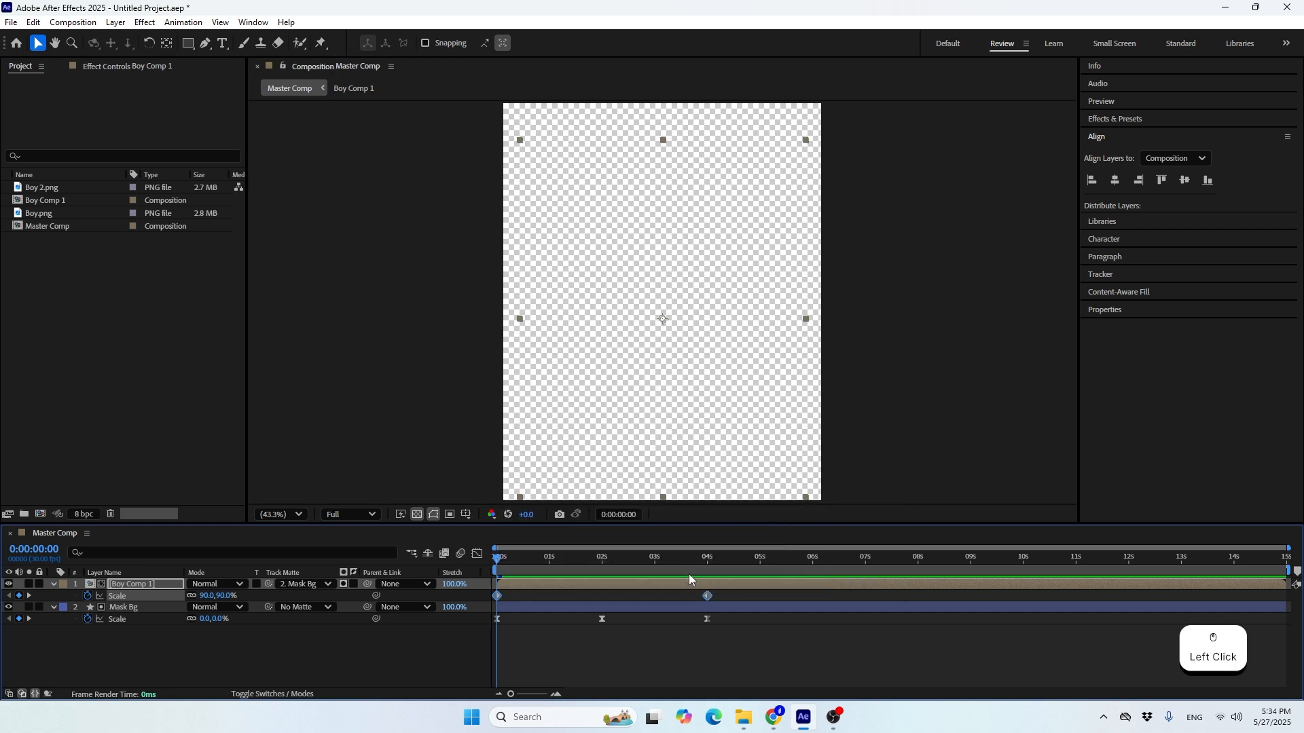
Play and scrub the master composition to check the reversed Boy Comp 1 scaling inside the mask
click(660, 558)
drag(660, 558, 449, 600)
click(410, 637)
key(space)
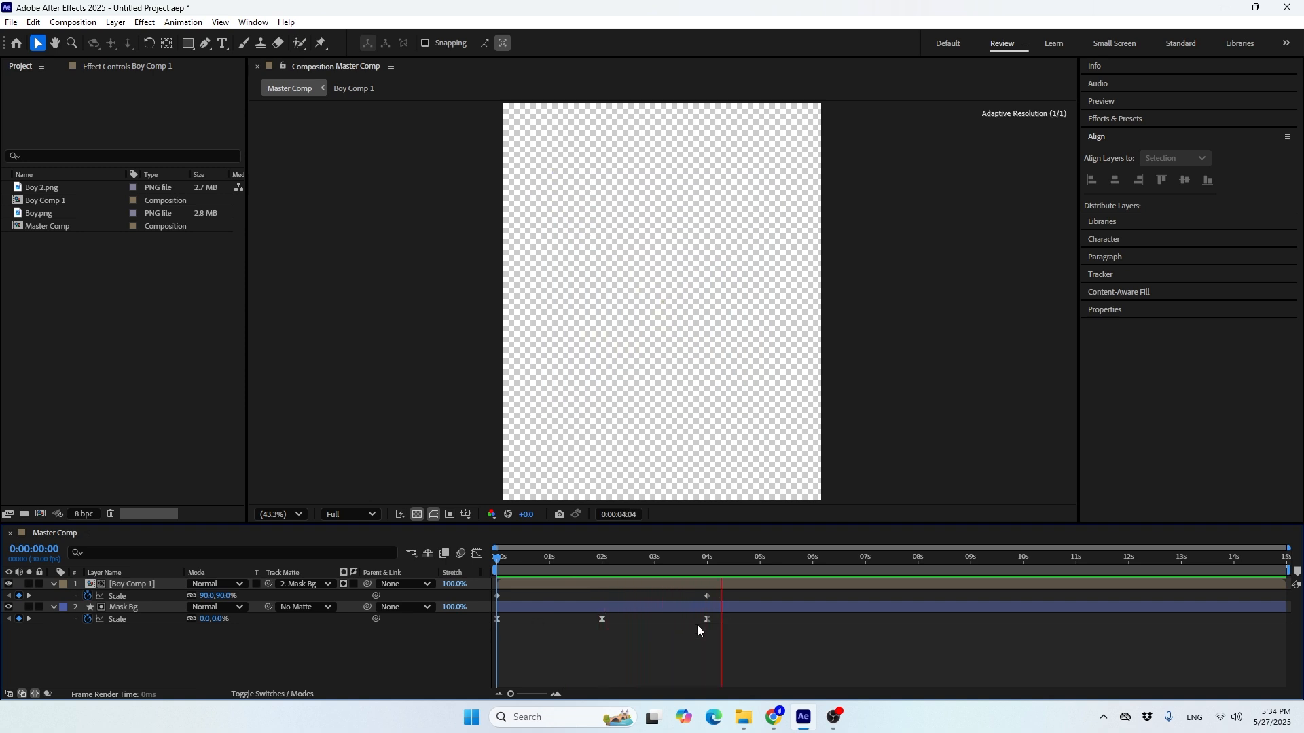
key(space)
drag(706, 556, 611, 594)
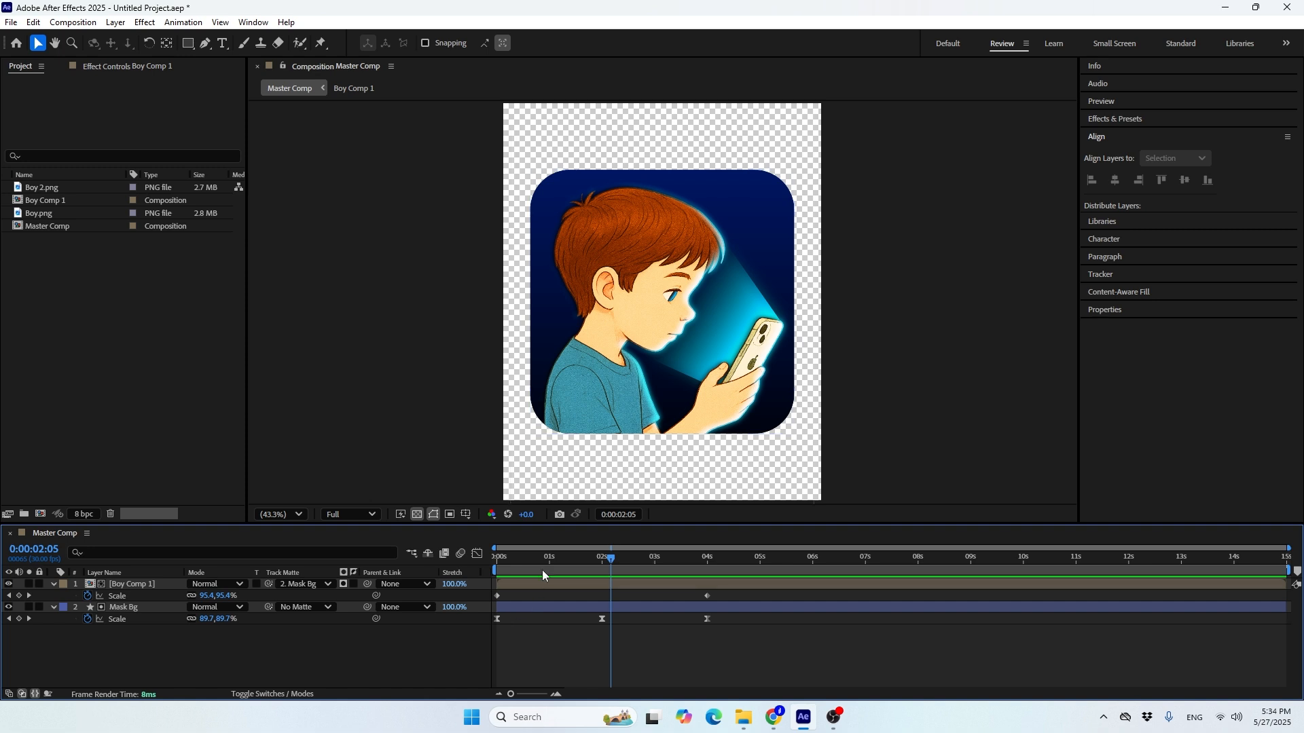
drag(542, 564, 613, 569)
Trim the Boy Comp 1 and Mask Bg layers to end at 4 seconds and collapse their properties
click(52, 584)
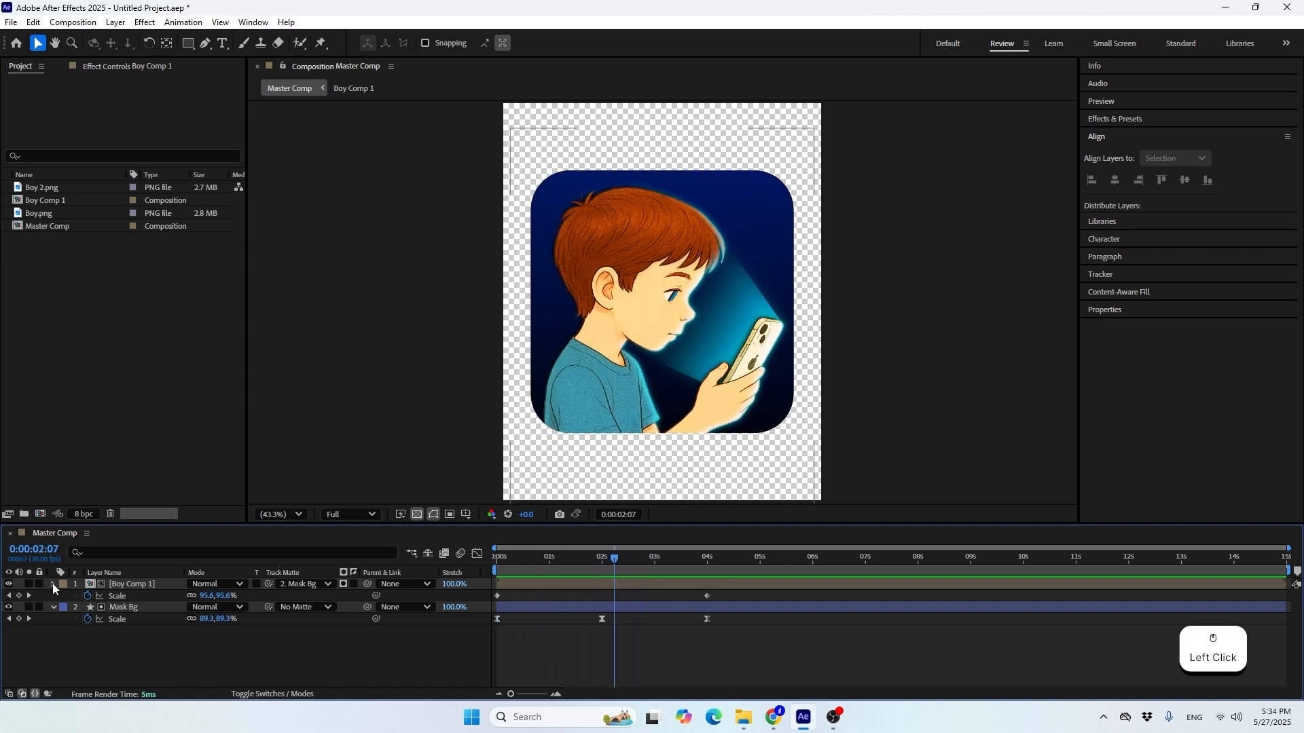
click(53, 595)
click(572, 585)
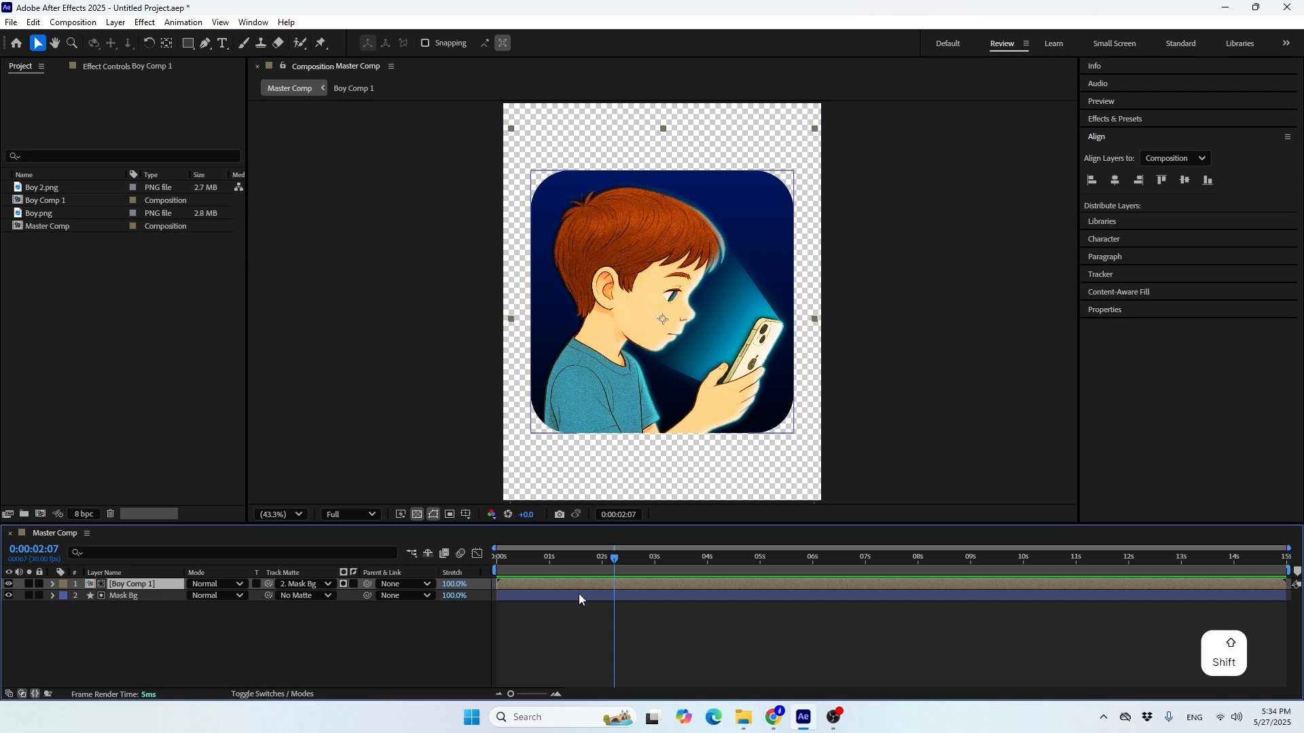
shift+click(578, 595)
key(s)
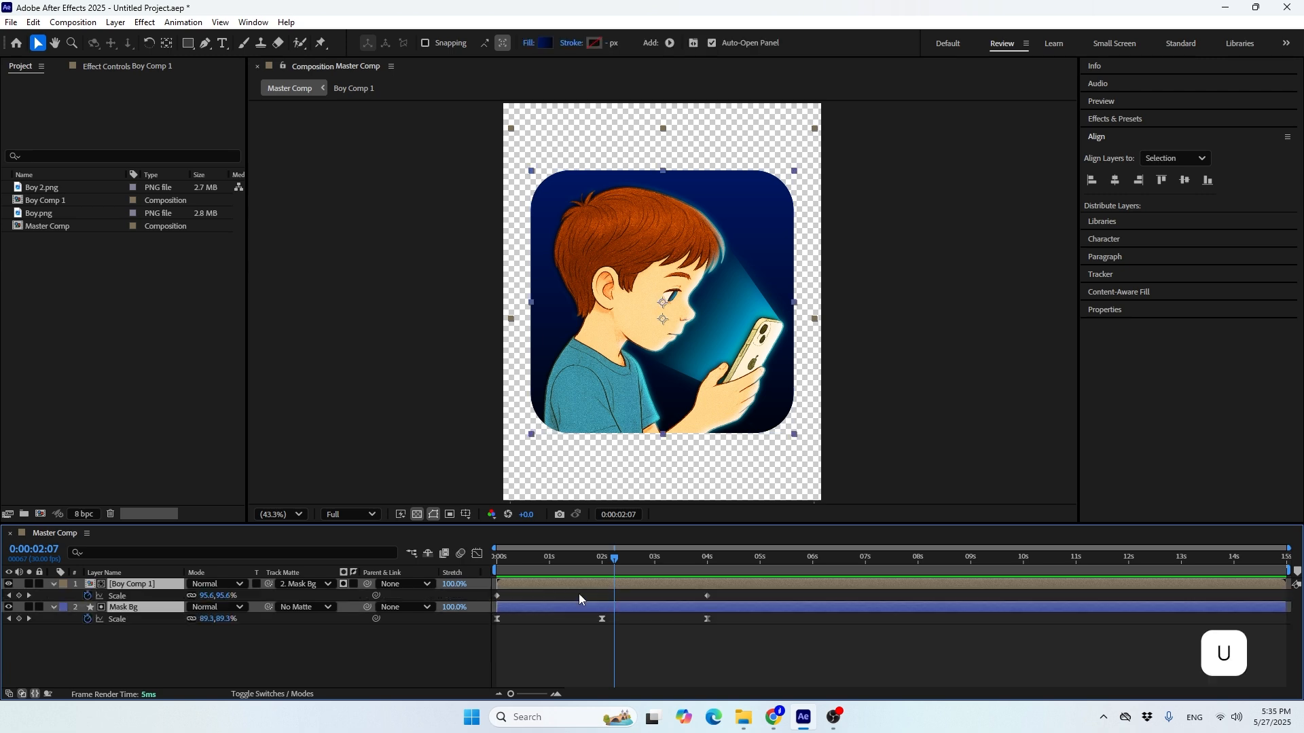
shift+click(696, 565)
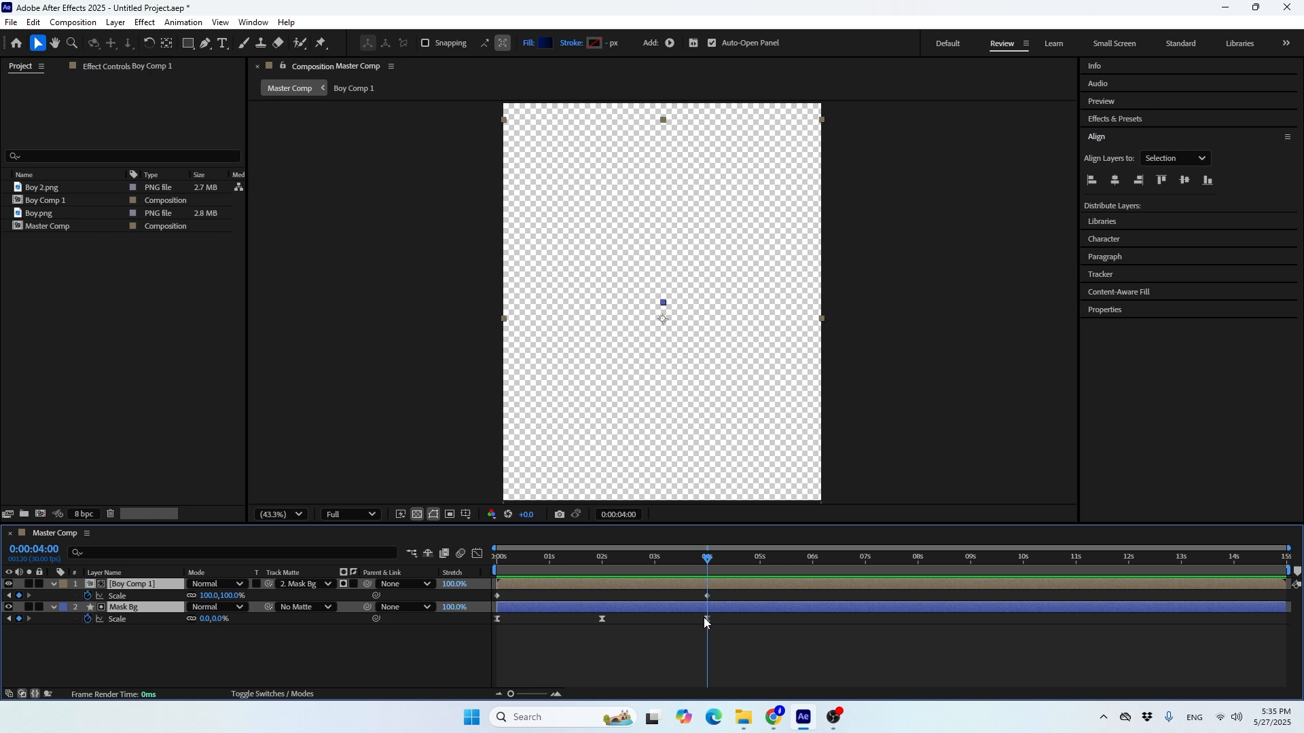
key(alt+bracketright)
drag(681, 564, 633, 584)
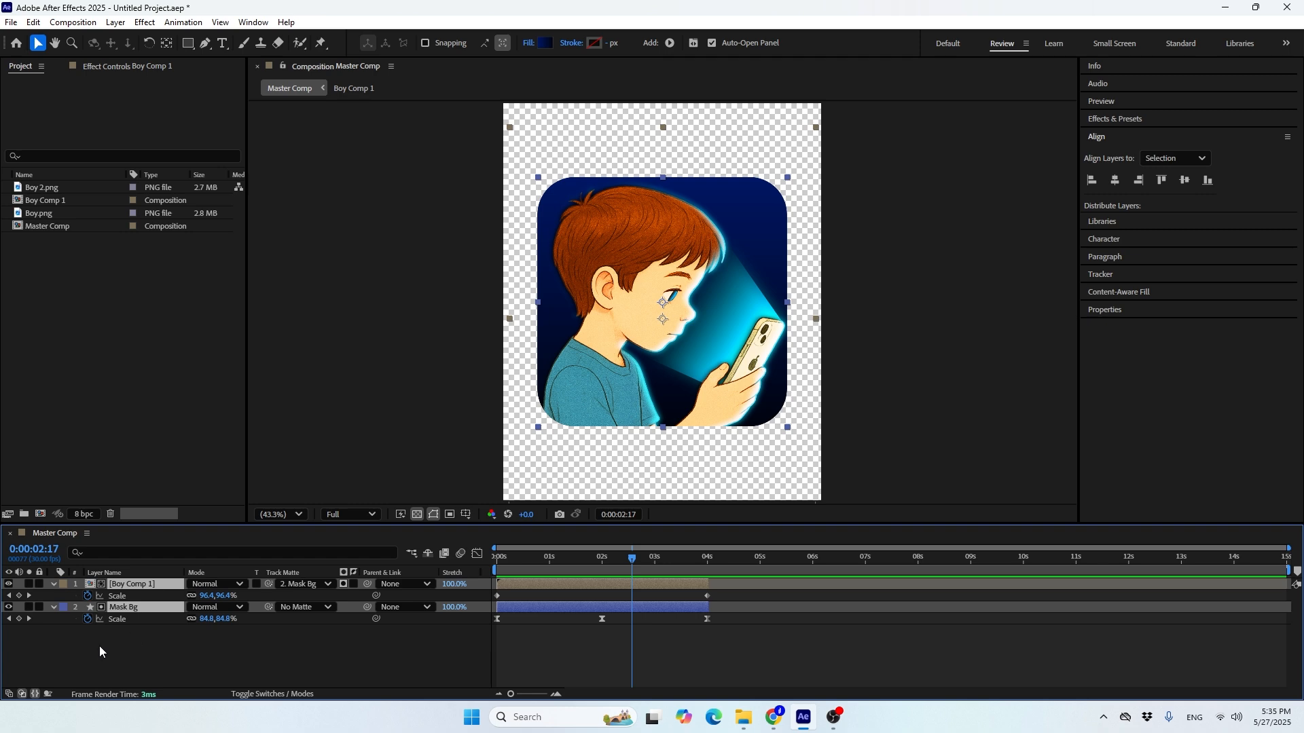
click(53, 585)
click(75, 614)
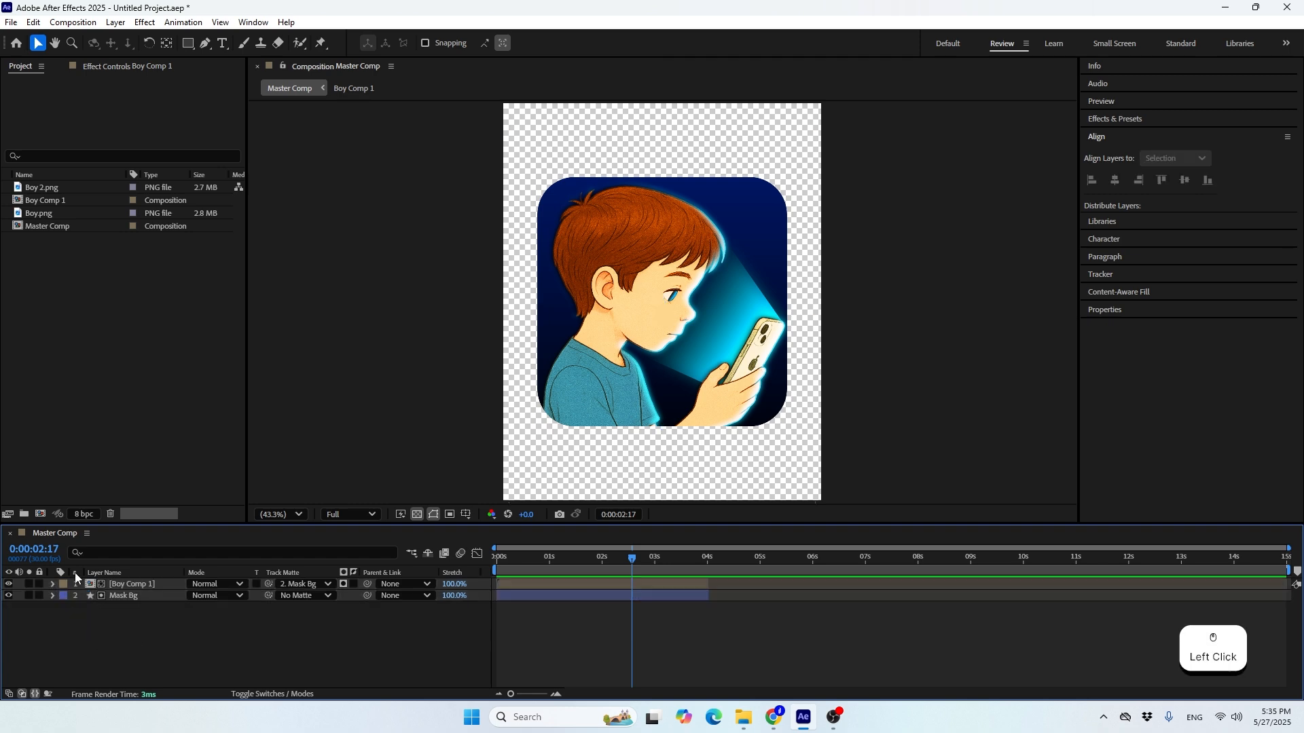
Duplicate the Boy Comp 1 composition in the project and open the copy, Boy Comp 2
click(42, 201)
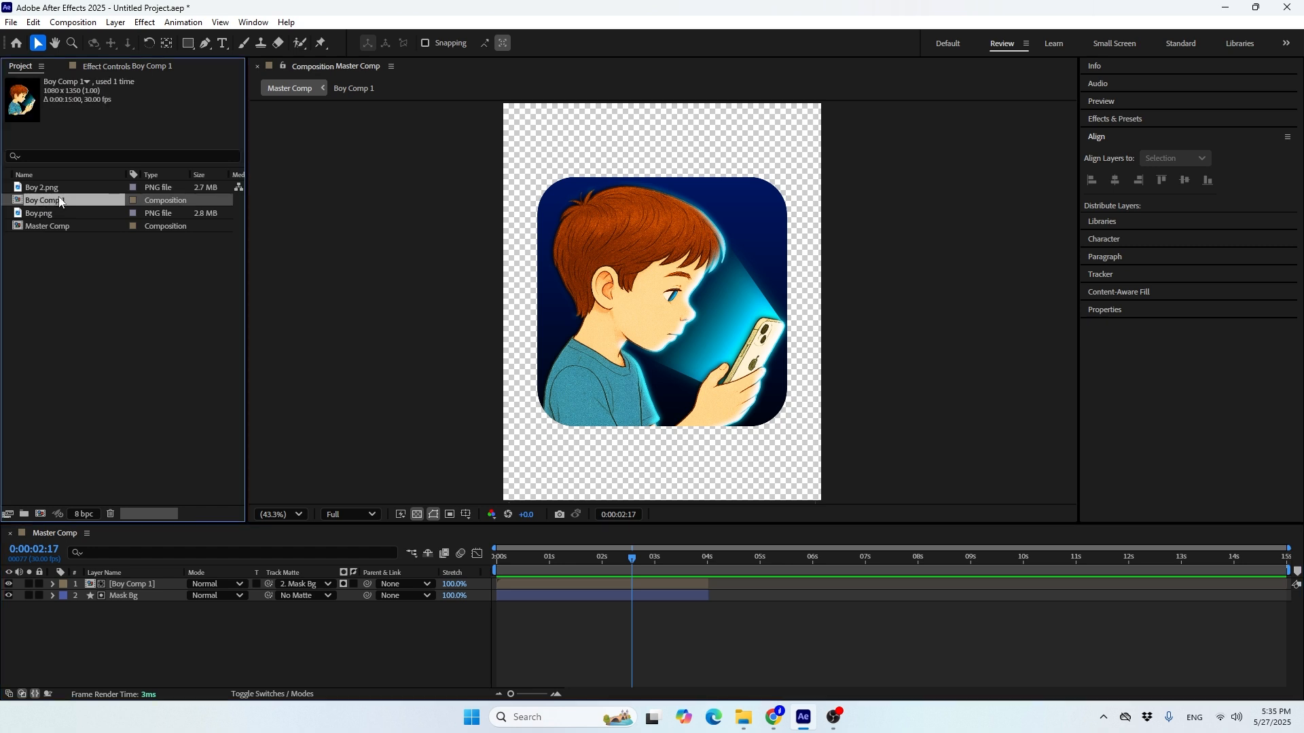
key(ctrl+d)
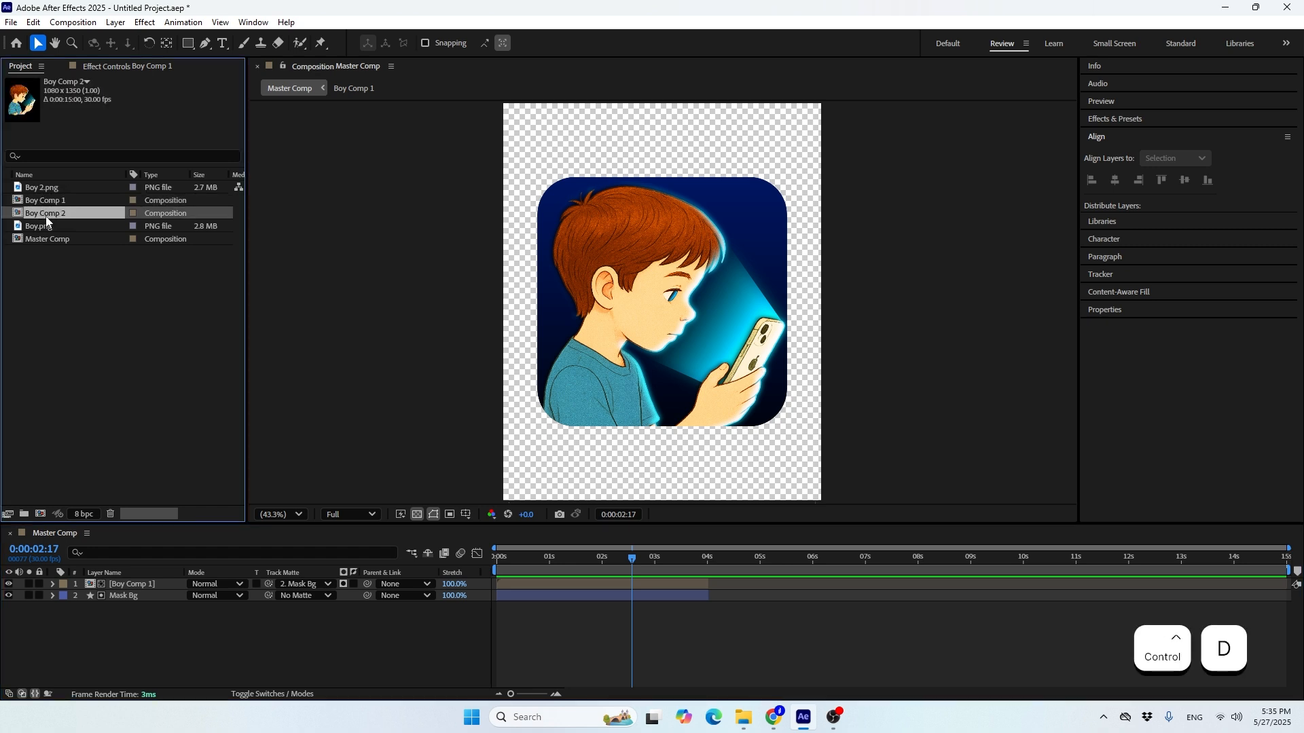
double_click(46, 215)
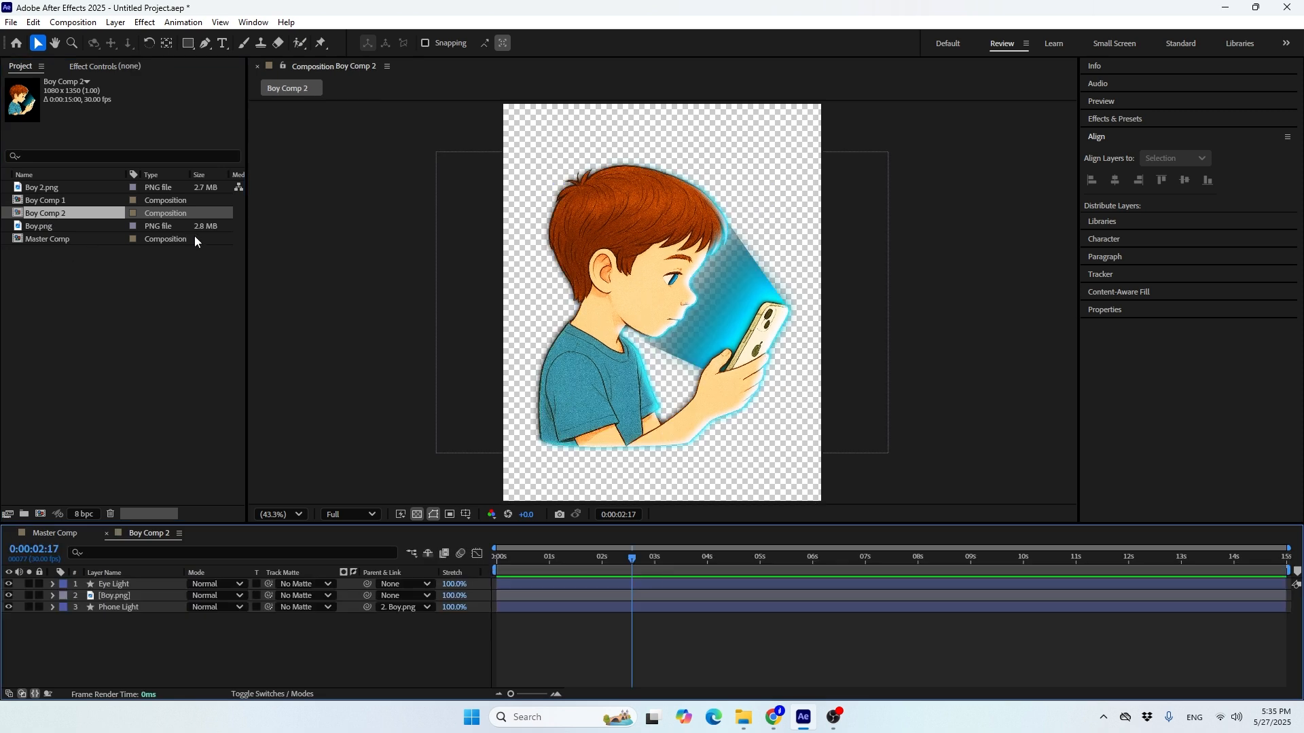
Replace the source of the Boy.png layer in Boy Comp 2 with Boy 2.png
click(112, 597)
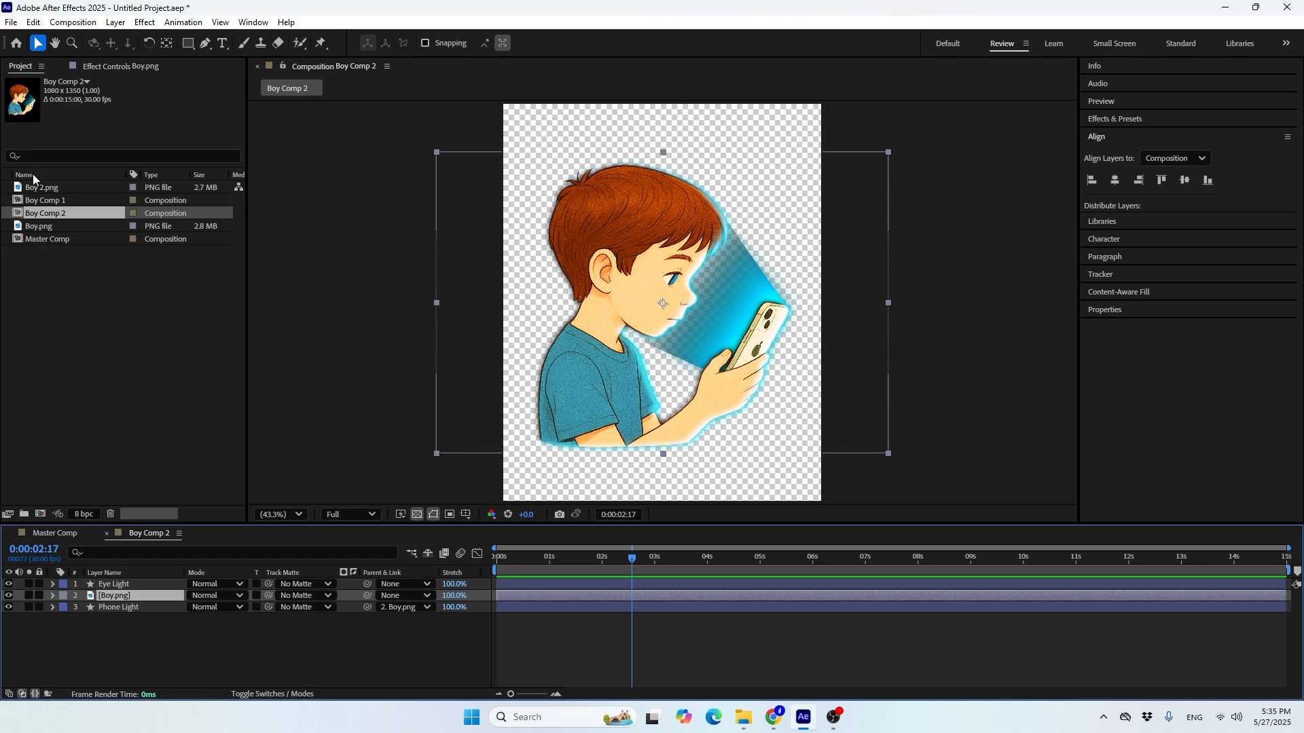
click(84, 190)
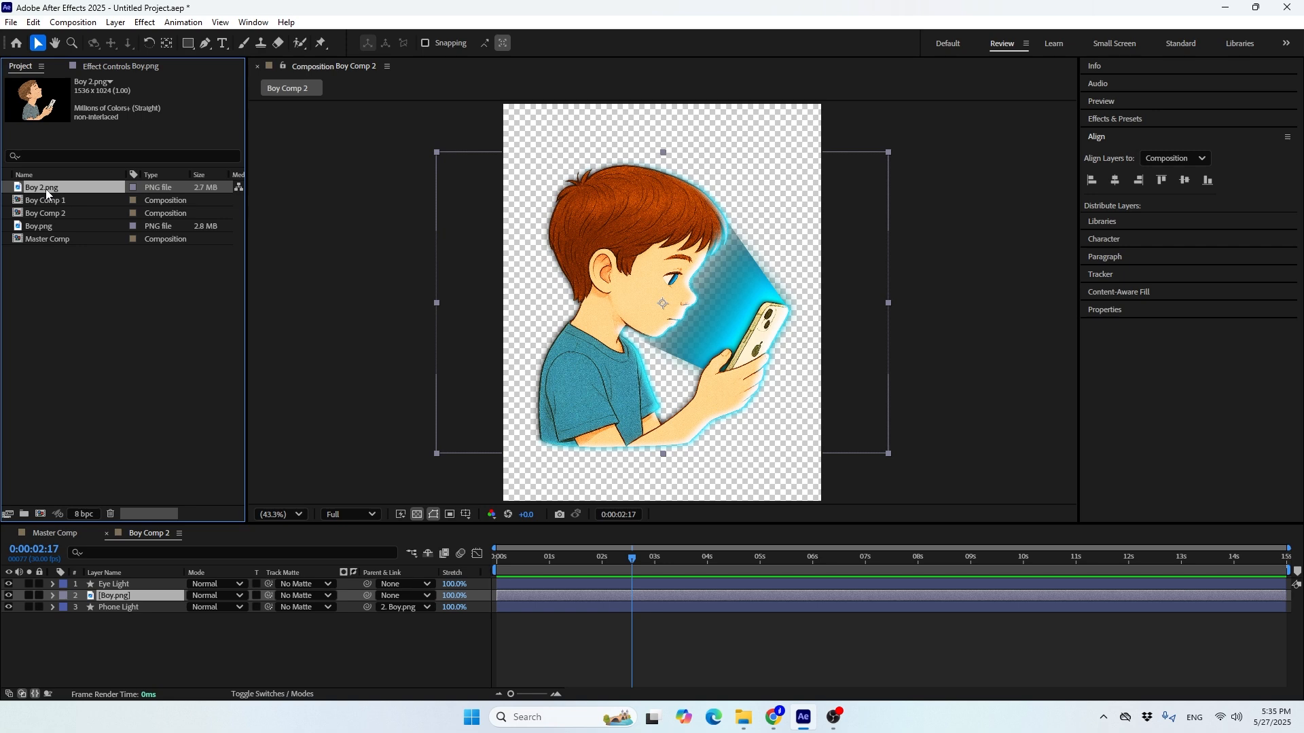
key(alt)
drag(44, 189, 52, 299)
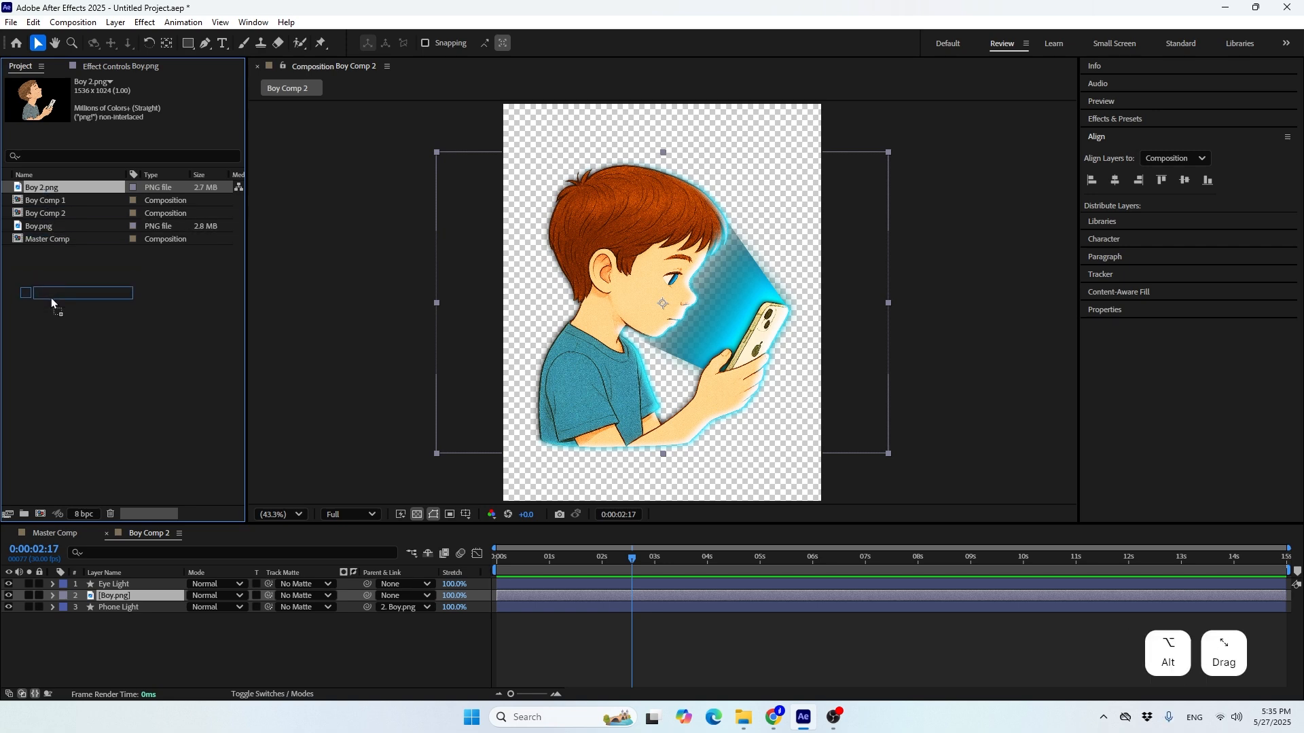
drag(113, 592, 113, 594)
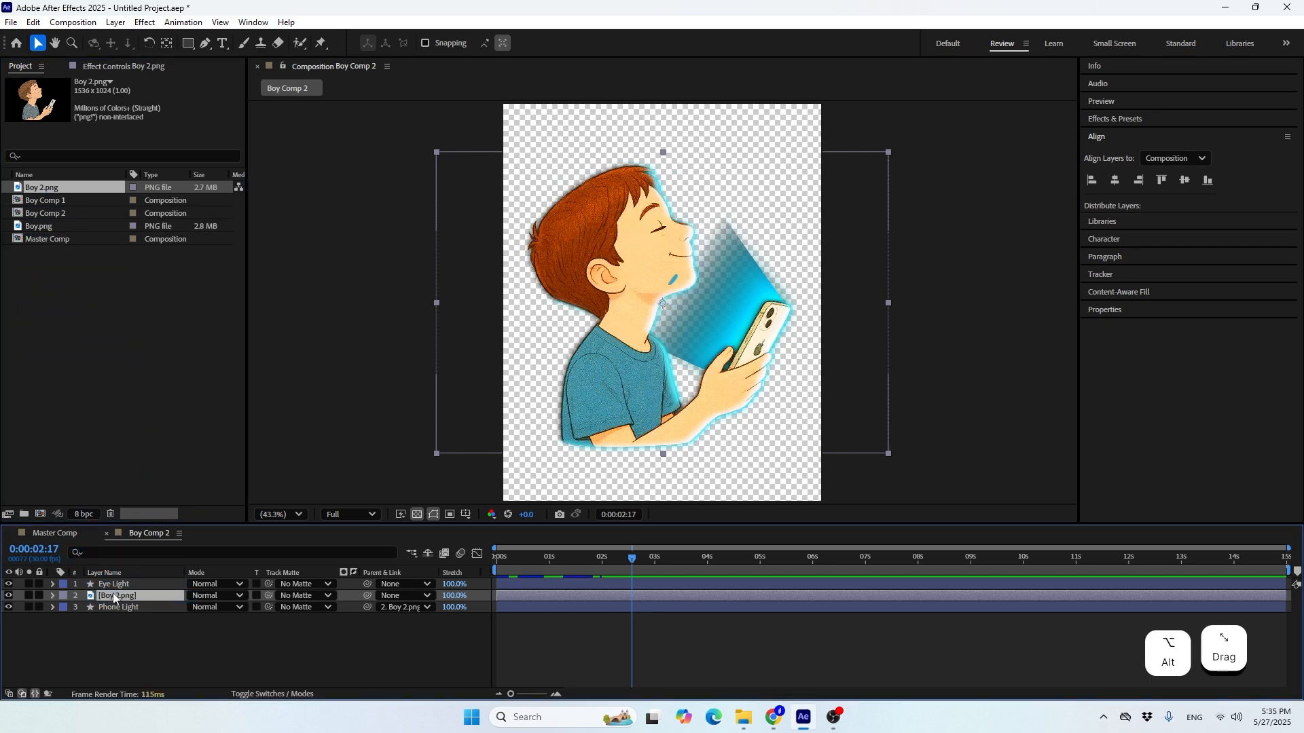
Move the Eye Light layer onto the boy's closed eye and rotate it to about -77°
scroll(672, 216, up, 2)
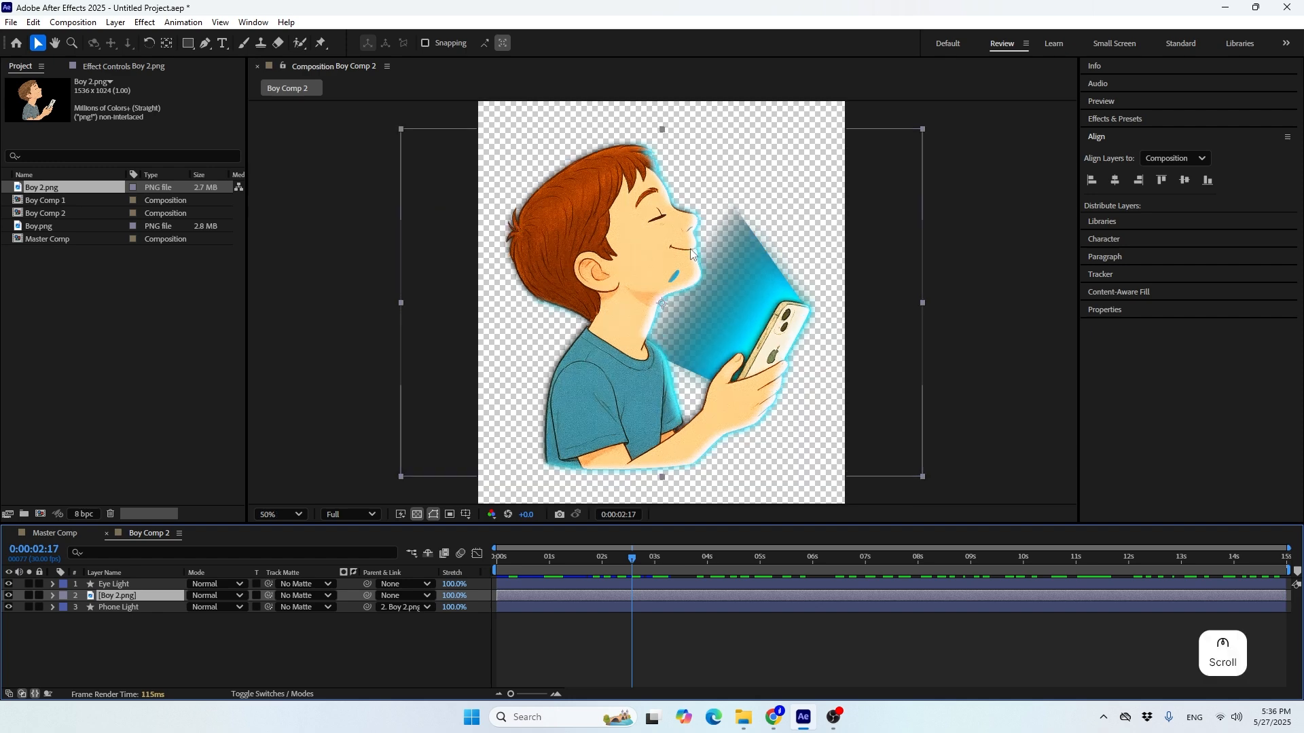
key(space)
drag(669, 213, 665, 353)
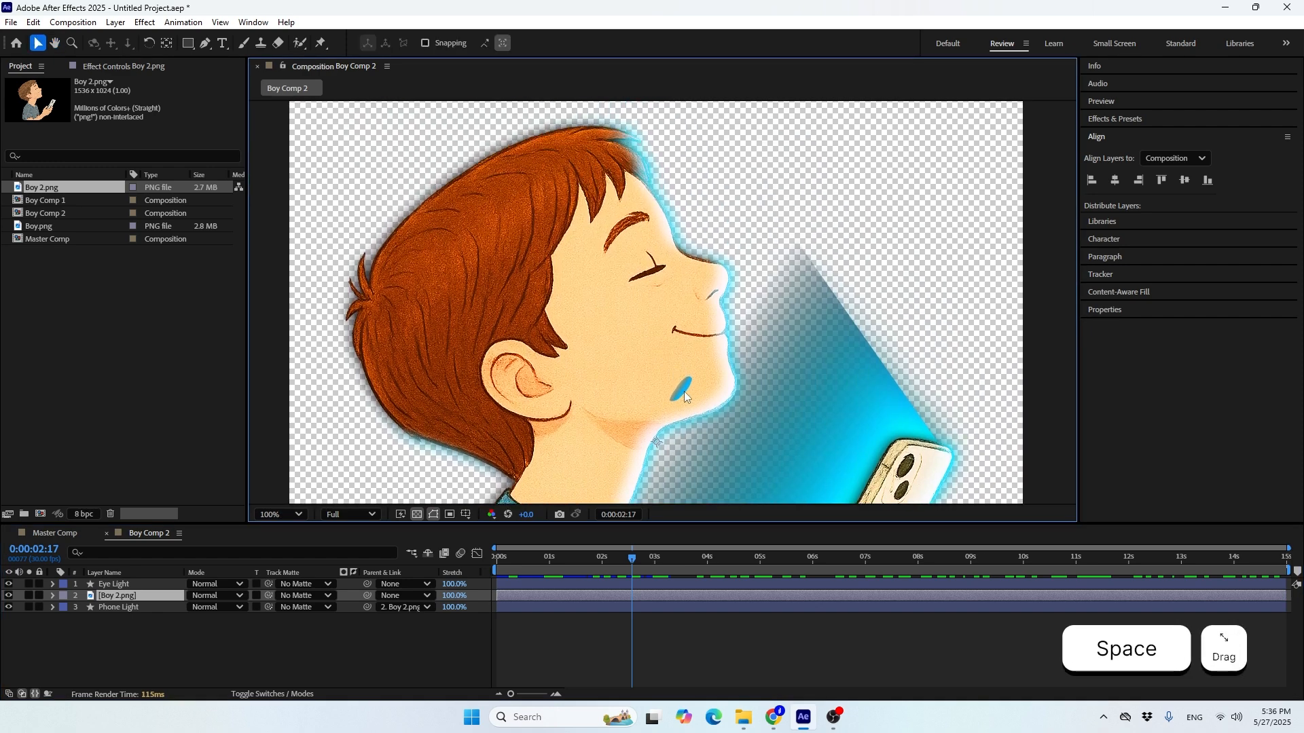
click(136, 584)
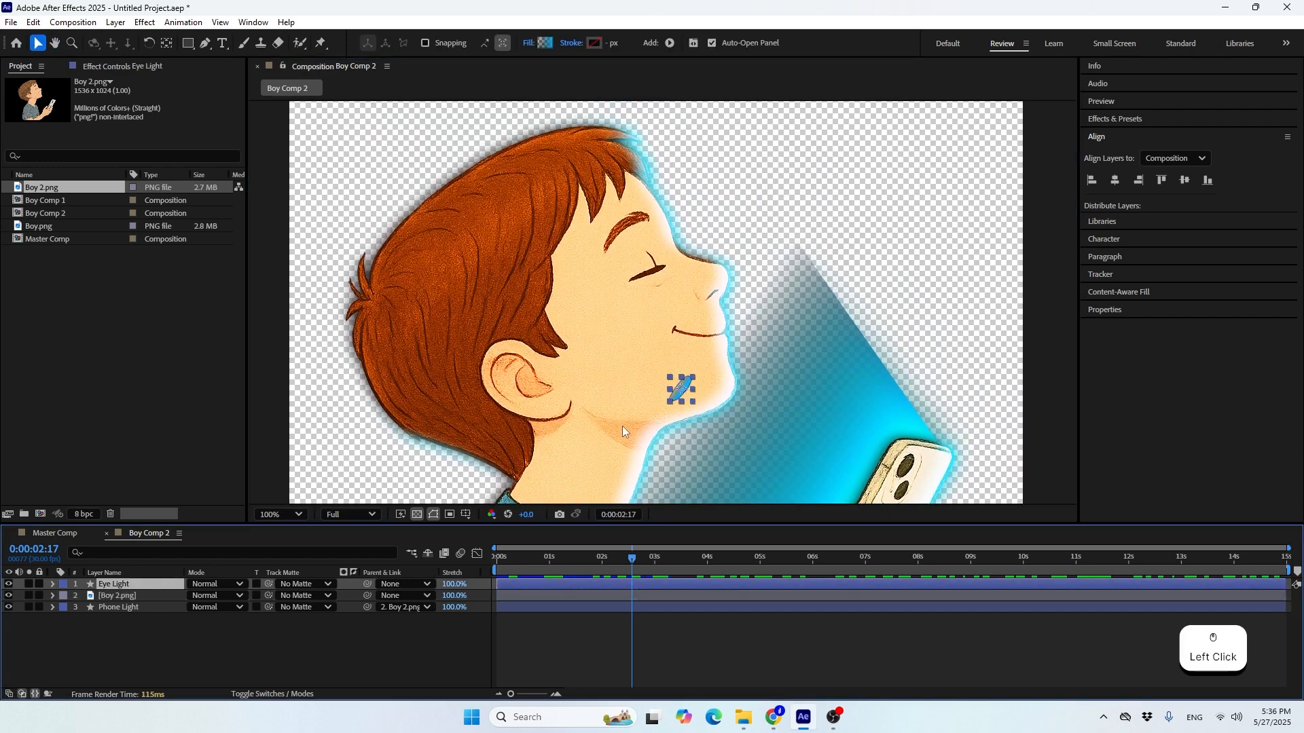
scroll(622, 426, up, 2)
drag(700, 493, 615, 242)
key(r)
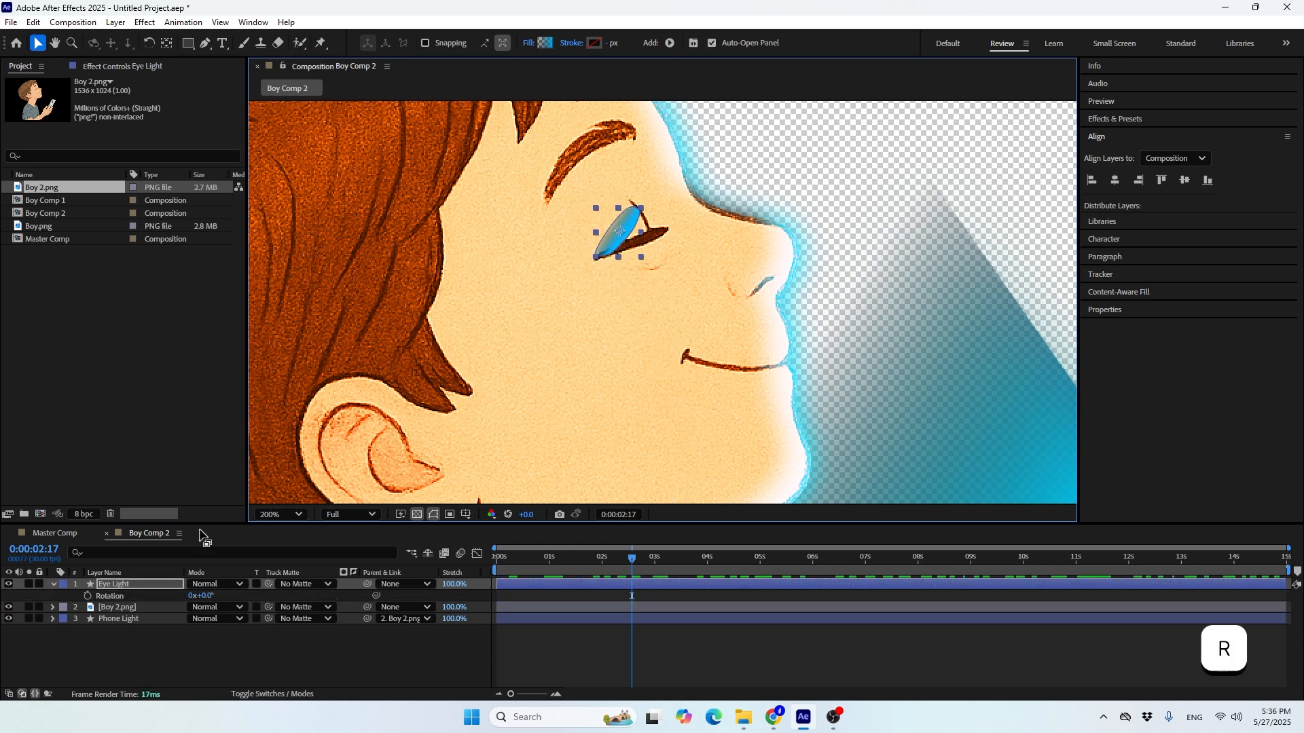
drag(203, 596, 161, 606)
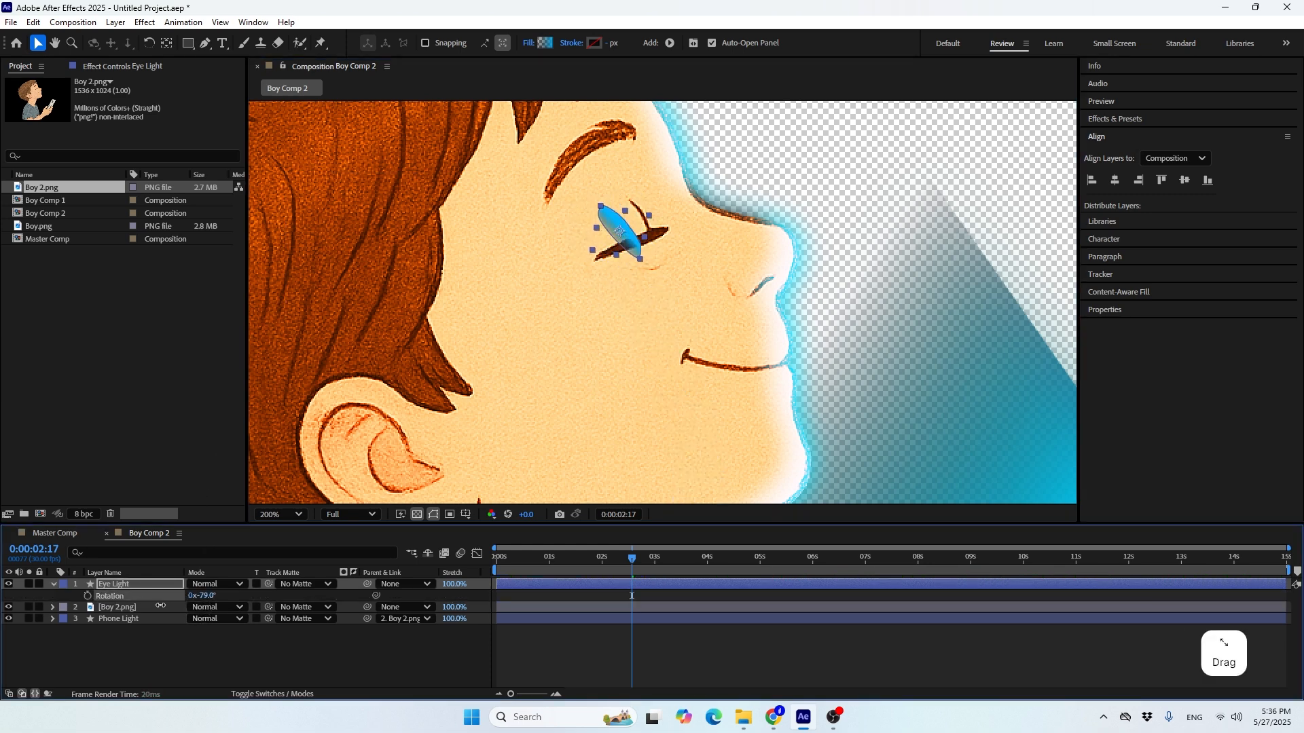
drag(605, 225, 651, 325)
Refine the Eye Light path with the Pen tool to fit the closed eye's upper lid
click(206, 44)
scroll(621, 191, up, 1)
key(space)
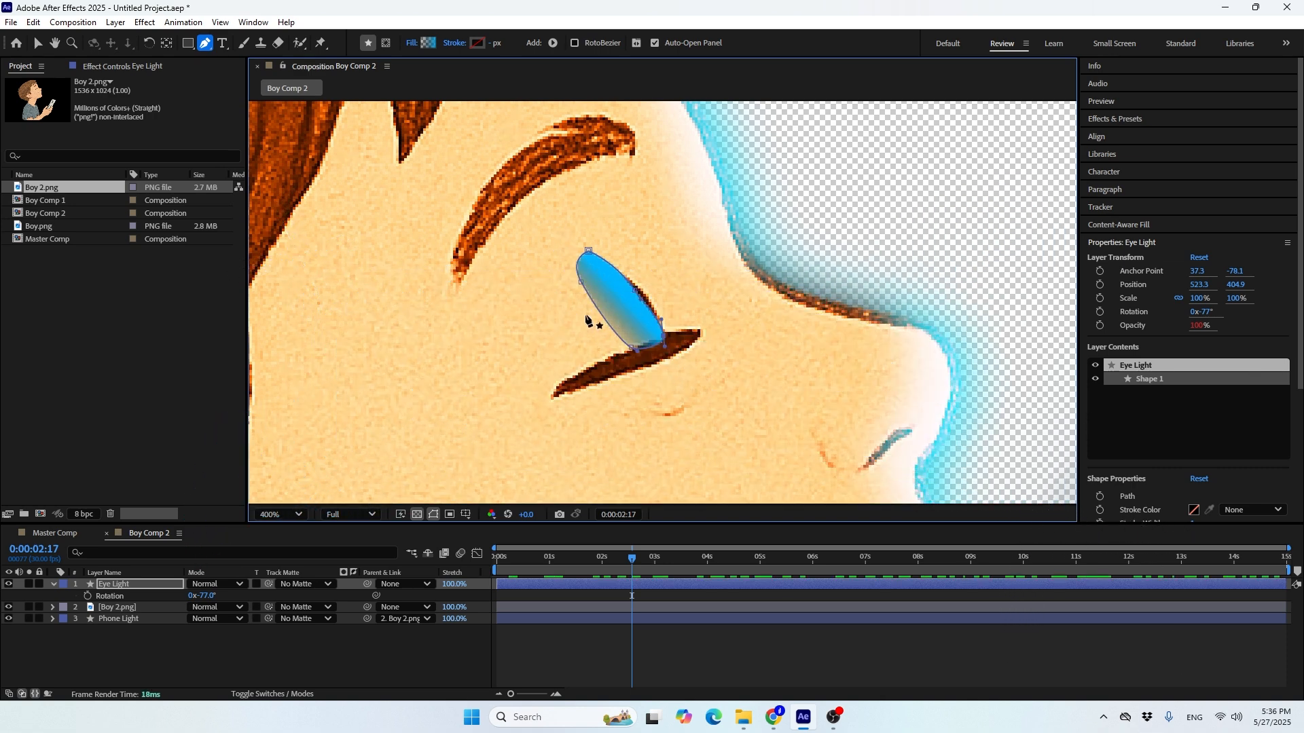
click(172, 586)
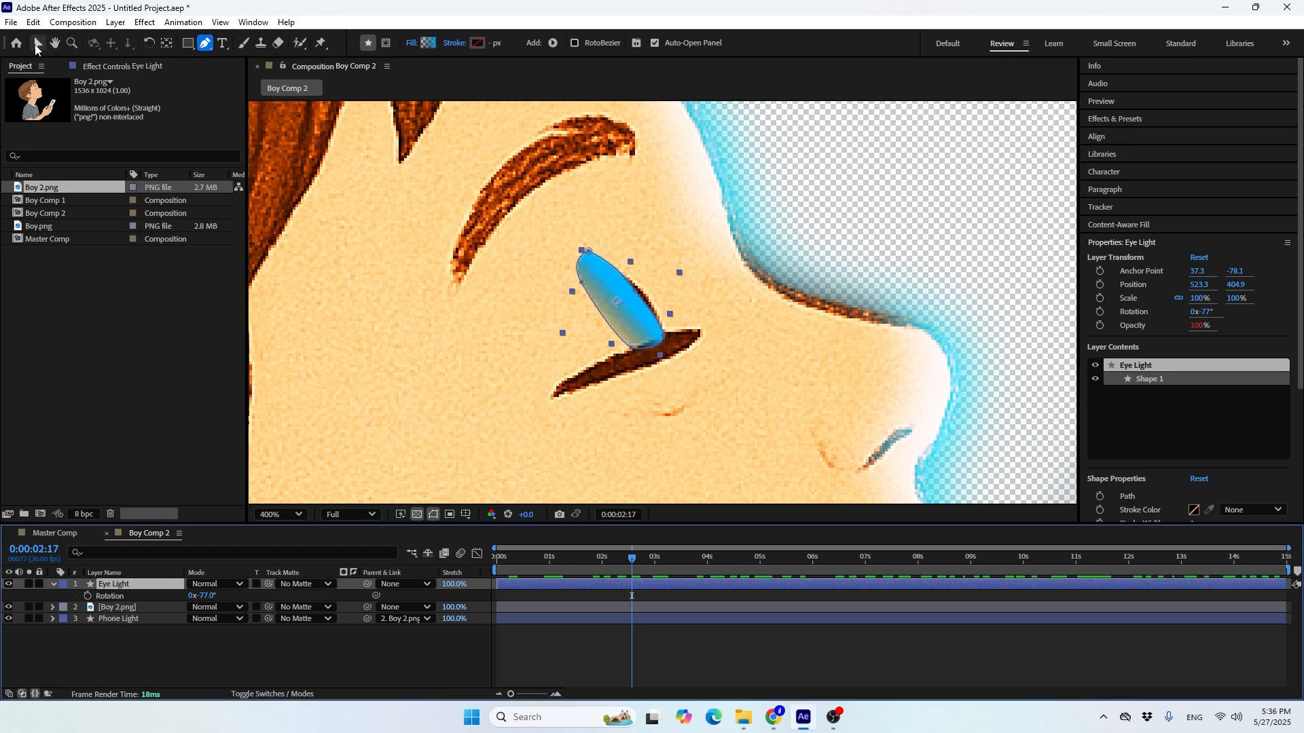
click(38, 45)
Shift the start and end points of Eye Light's Gradient Fill 1 toward the eyelid's outer edge
scroll(373, 239, down, 1)
click(52, 584)
click(52, 585)
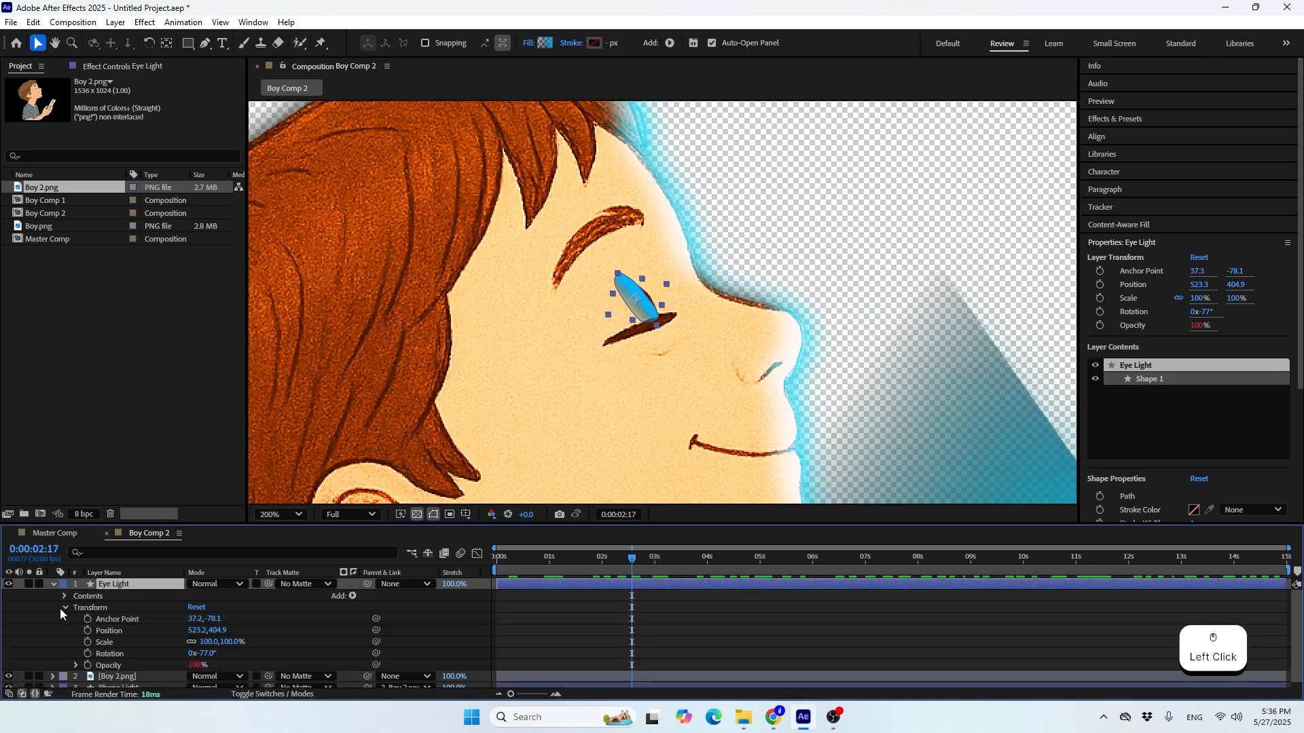
click(62, 608)
click(64, 598)
click(76, 607)
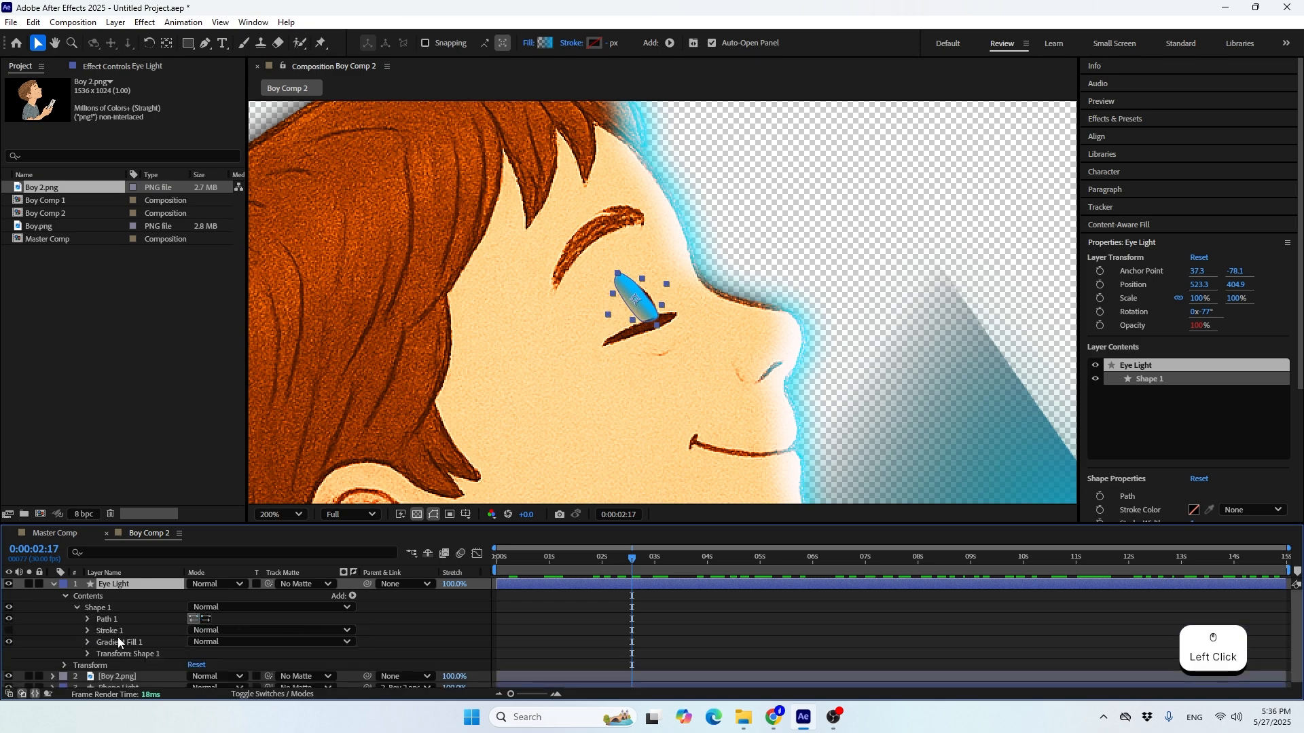
click(113, 643)
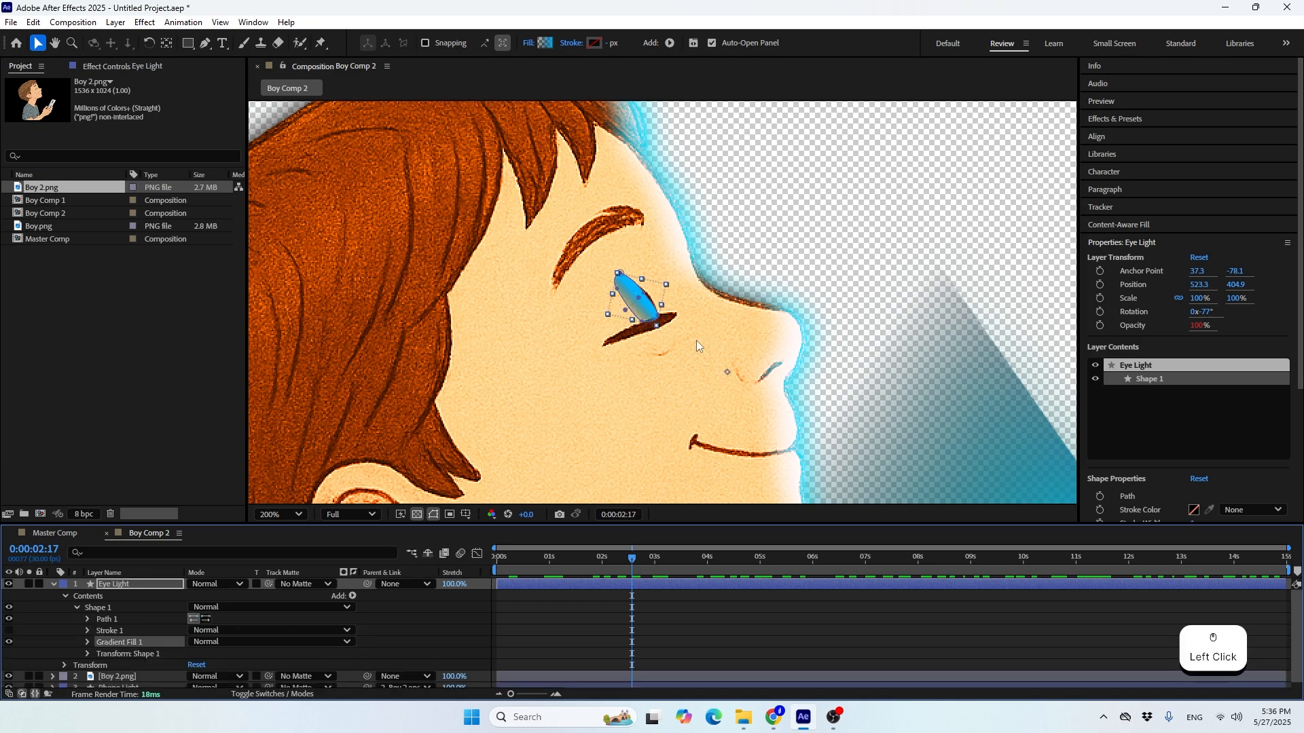
scroll(631, 307, up, 3)
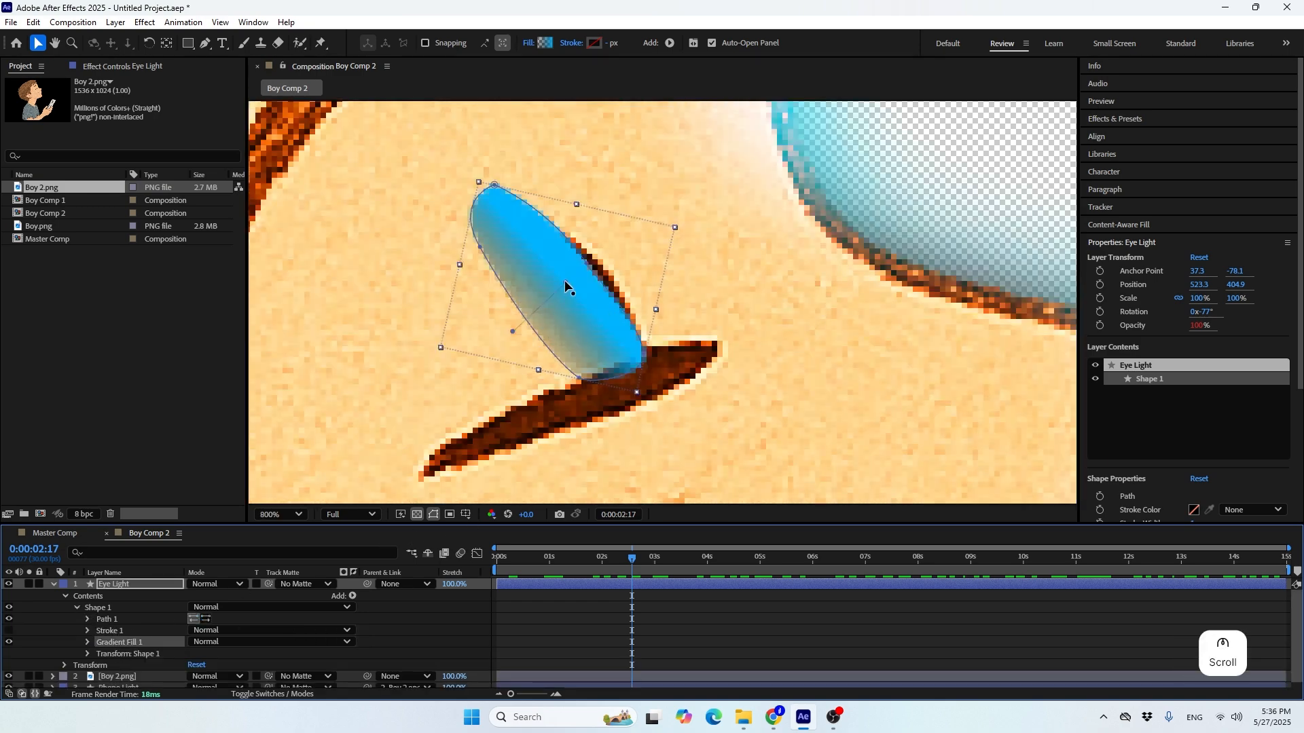
drag(564, 281, 584, 275)
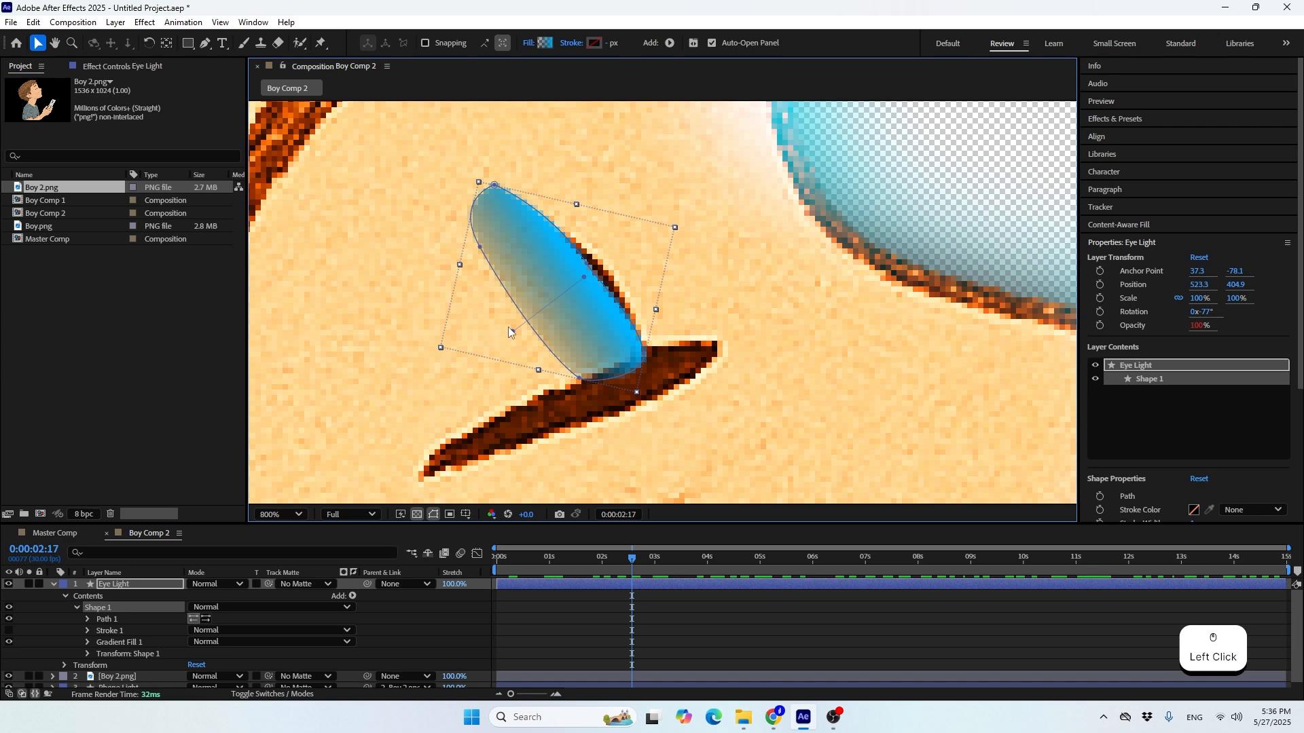
drag(512, 331, 533, 321)
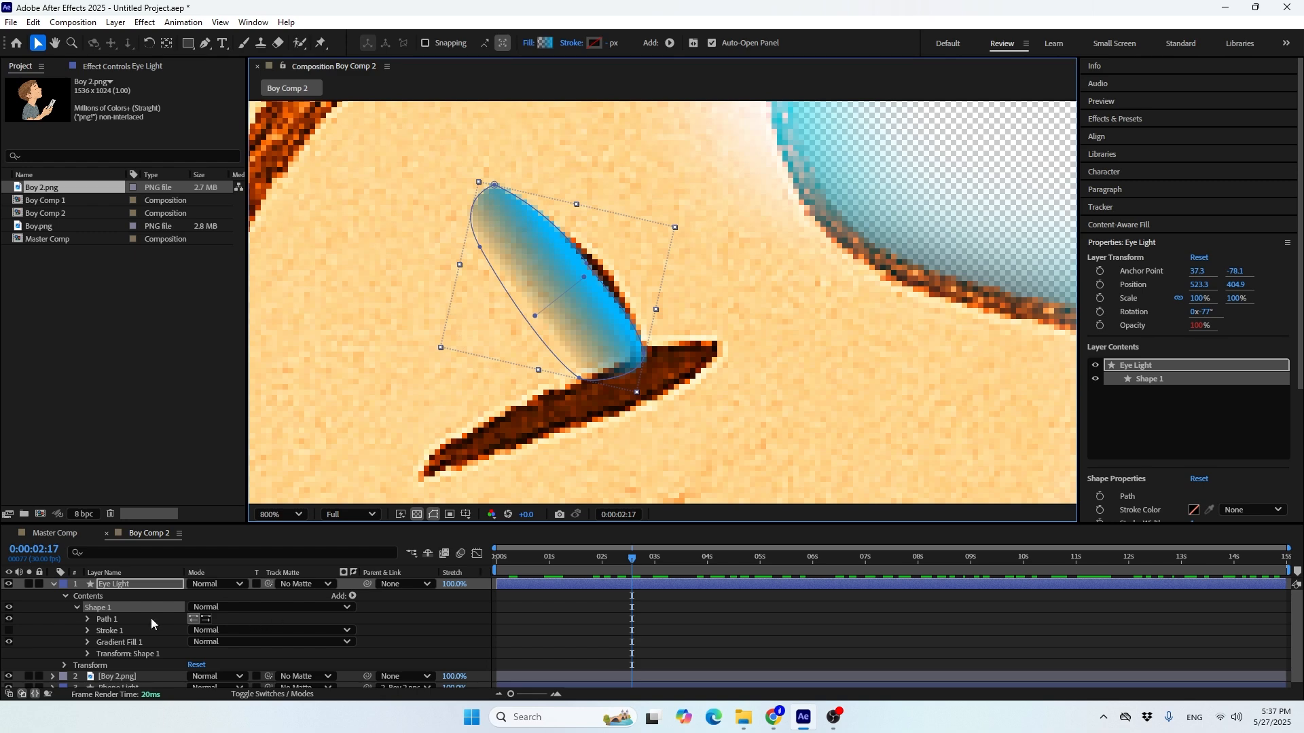
click(54, 585)
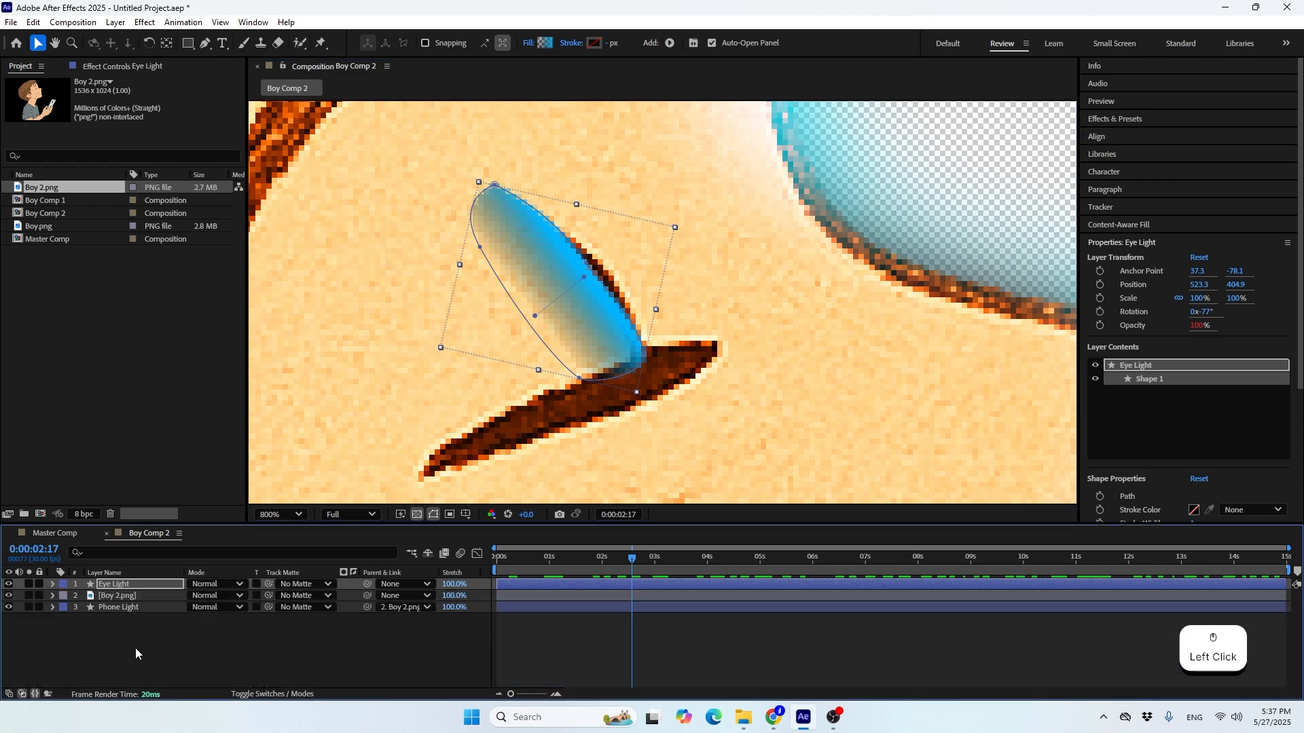
Change the end colour stop of Eye Light's linear gradient fill to yellow FFD800
click(147, 651)
click(585, 353)
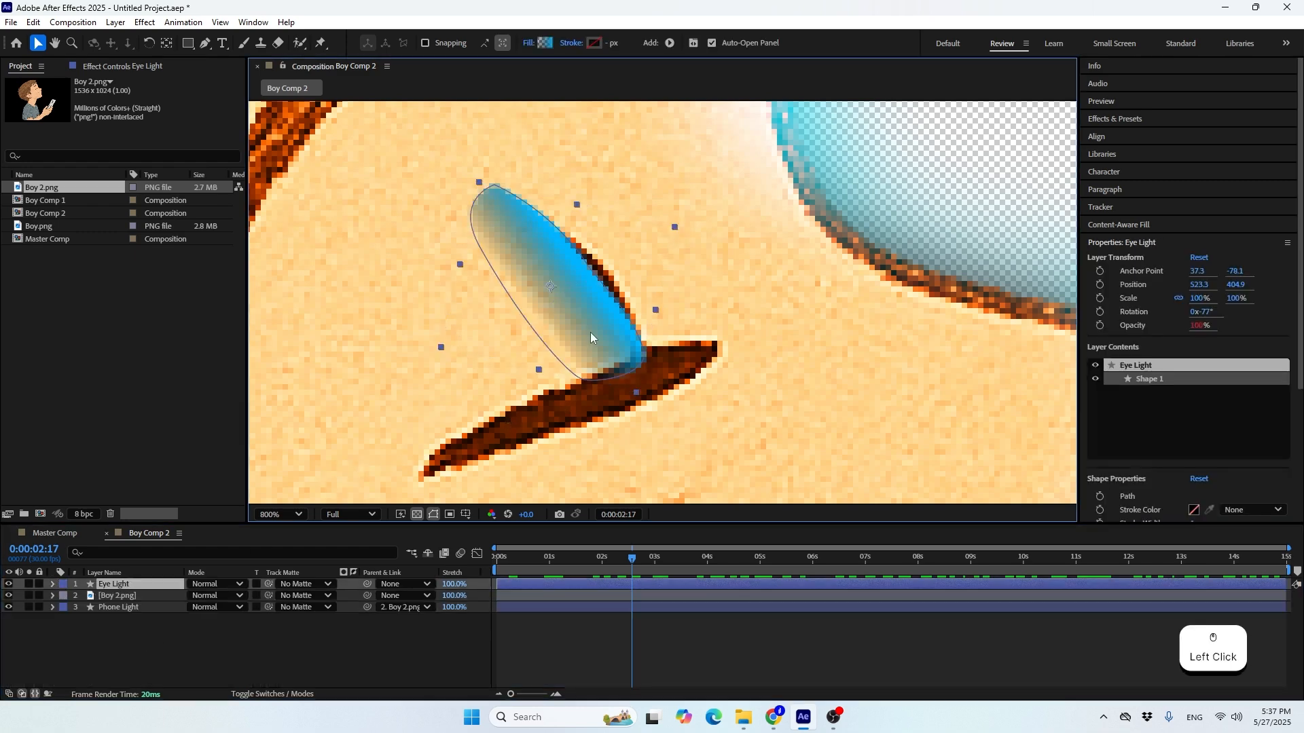
click(547, 43)
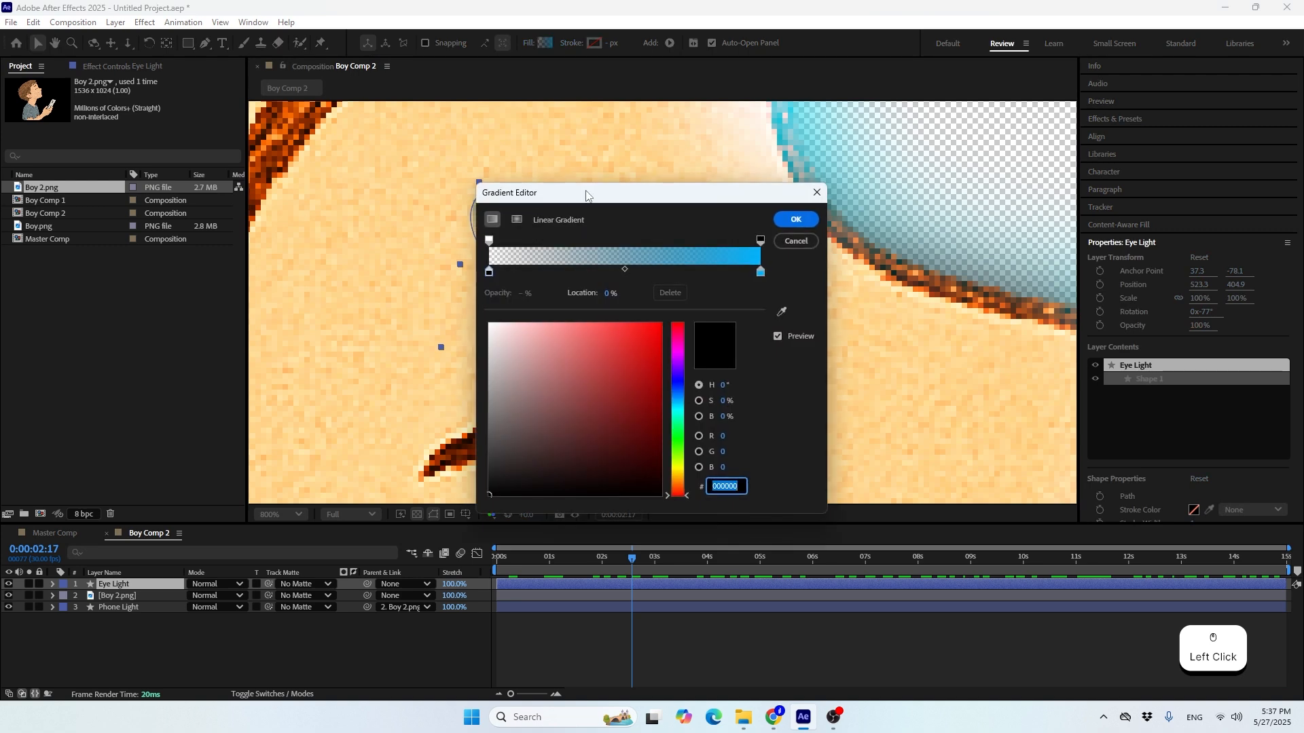
drag(589, 196, 813, 182)
click(990, 258)
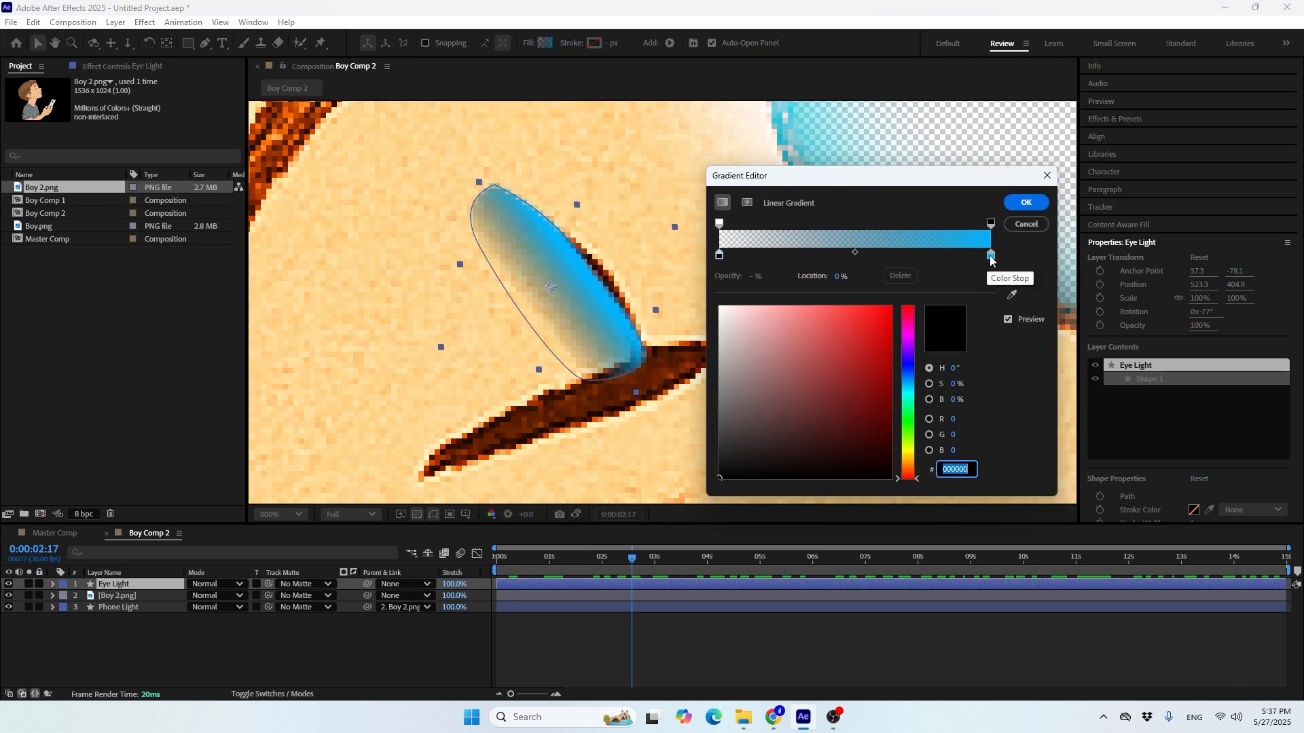
drag(904, 438, 901, 458)
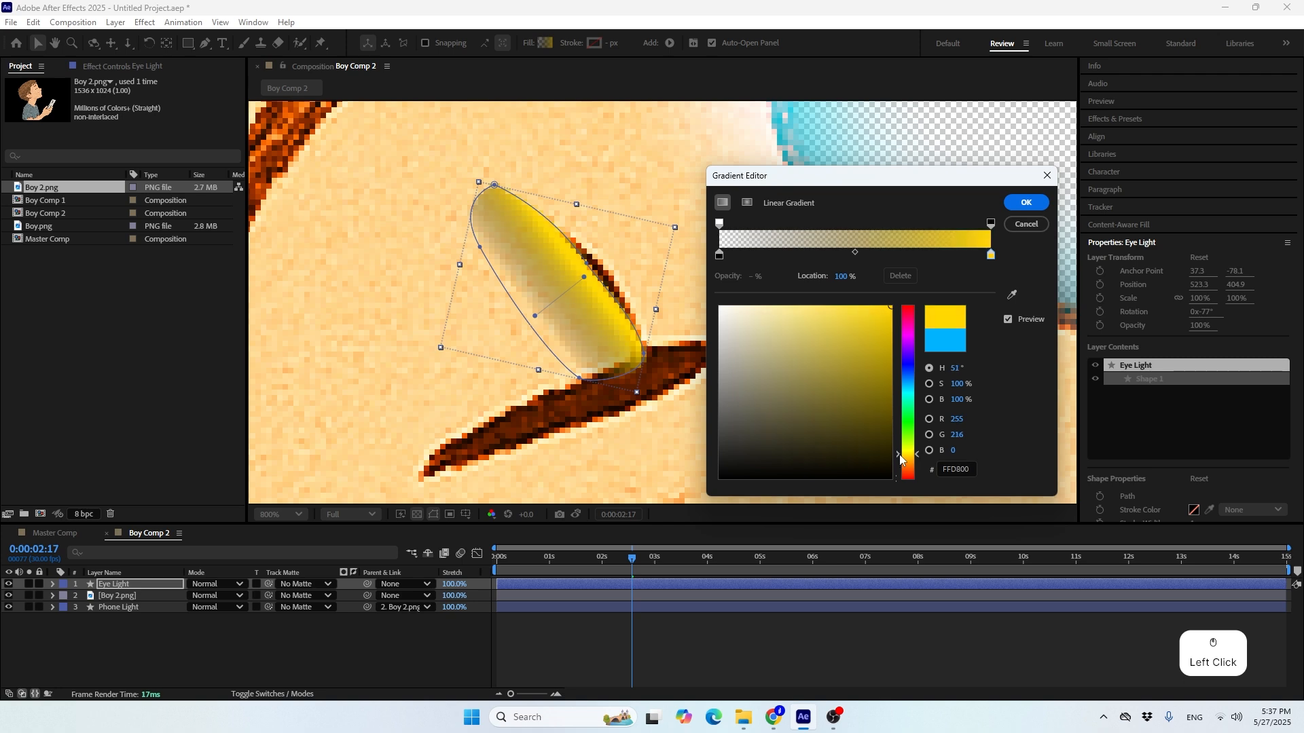
Set the start colour stop of Eye Light's gradient to white FFFFFF, apply the gradient and deselect the layer
click(719, 256)
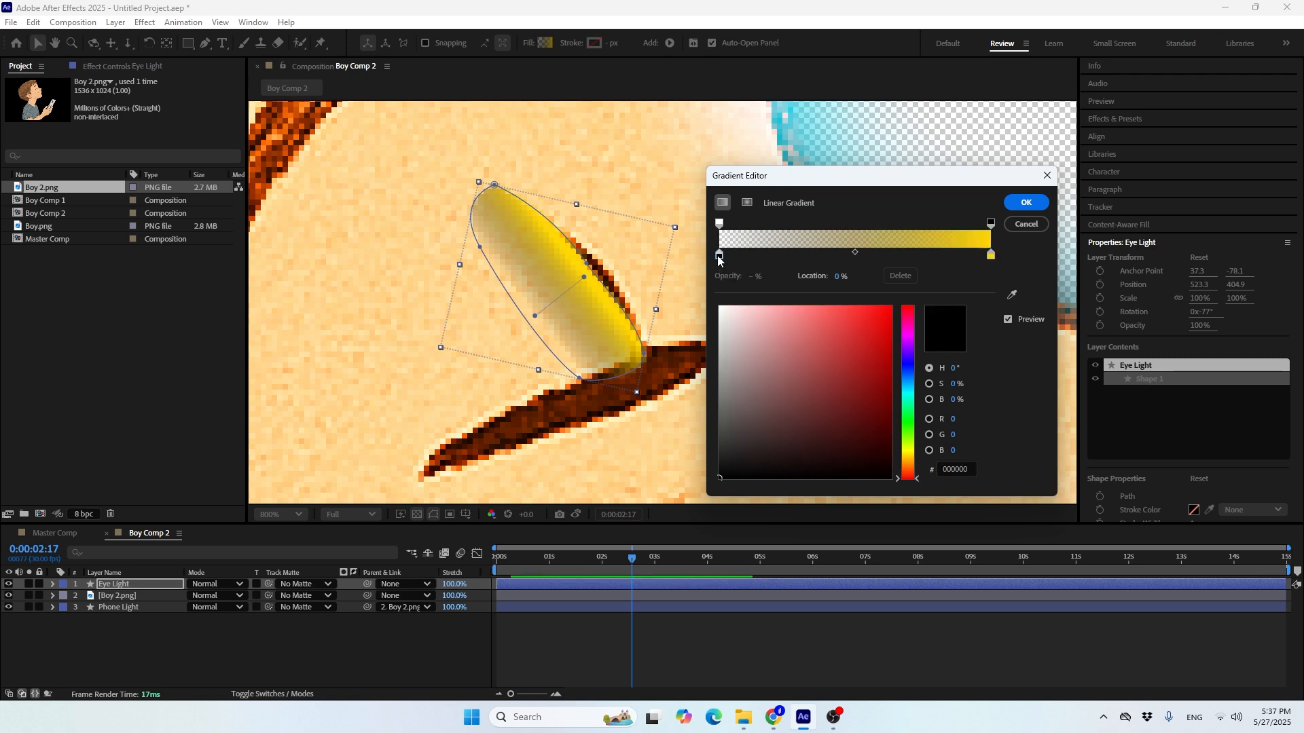
drag(751, 350, 671, 236)
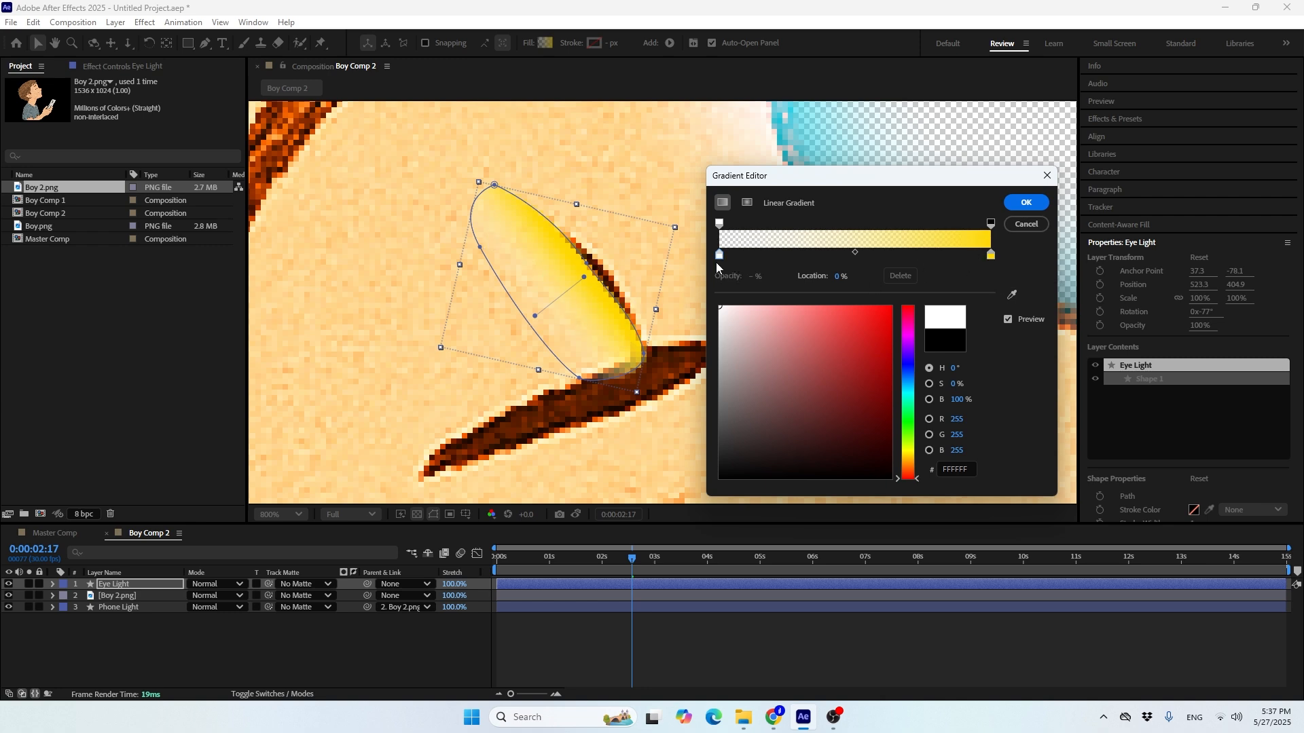
mouse_move(733, 343)
mouse_down()
mouse_move(651, 606)
mouse_move(713, 299)
mouse_up()
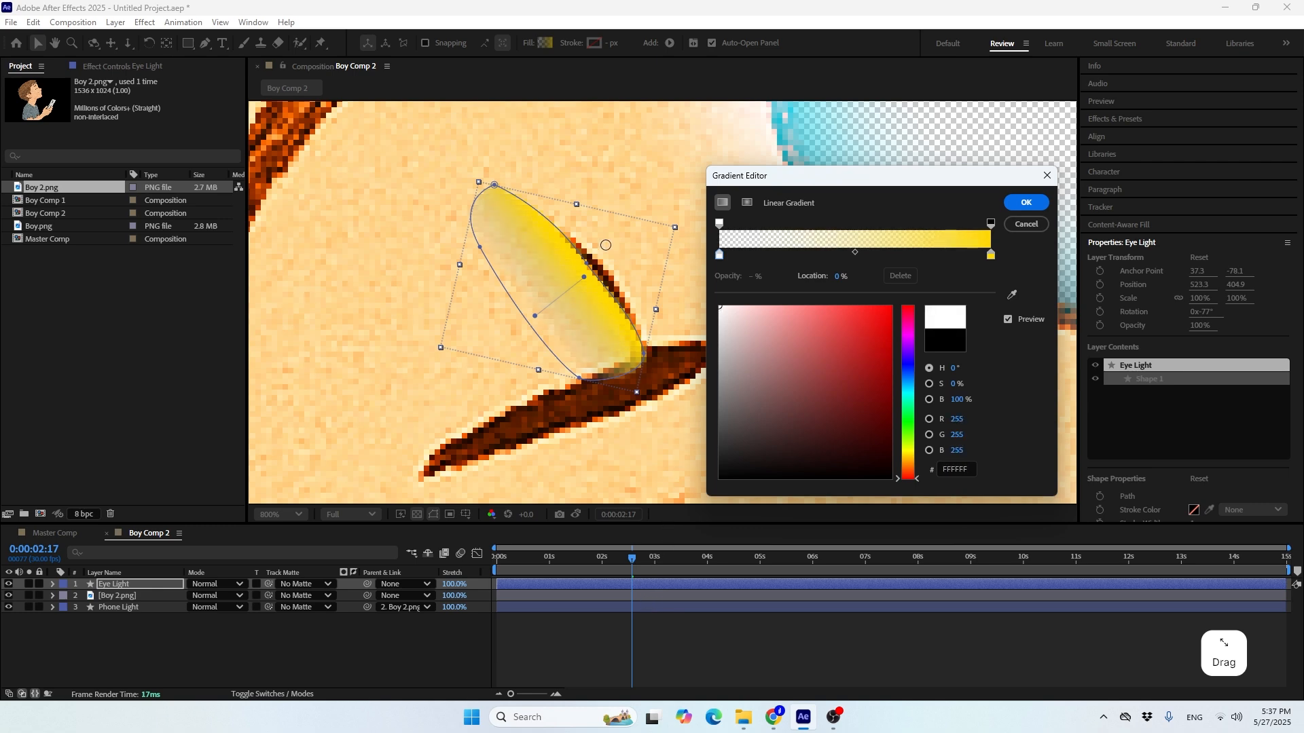
click(1022, 204)
scroll(643, 254, down, 7)
key(F2)
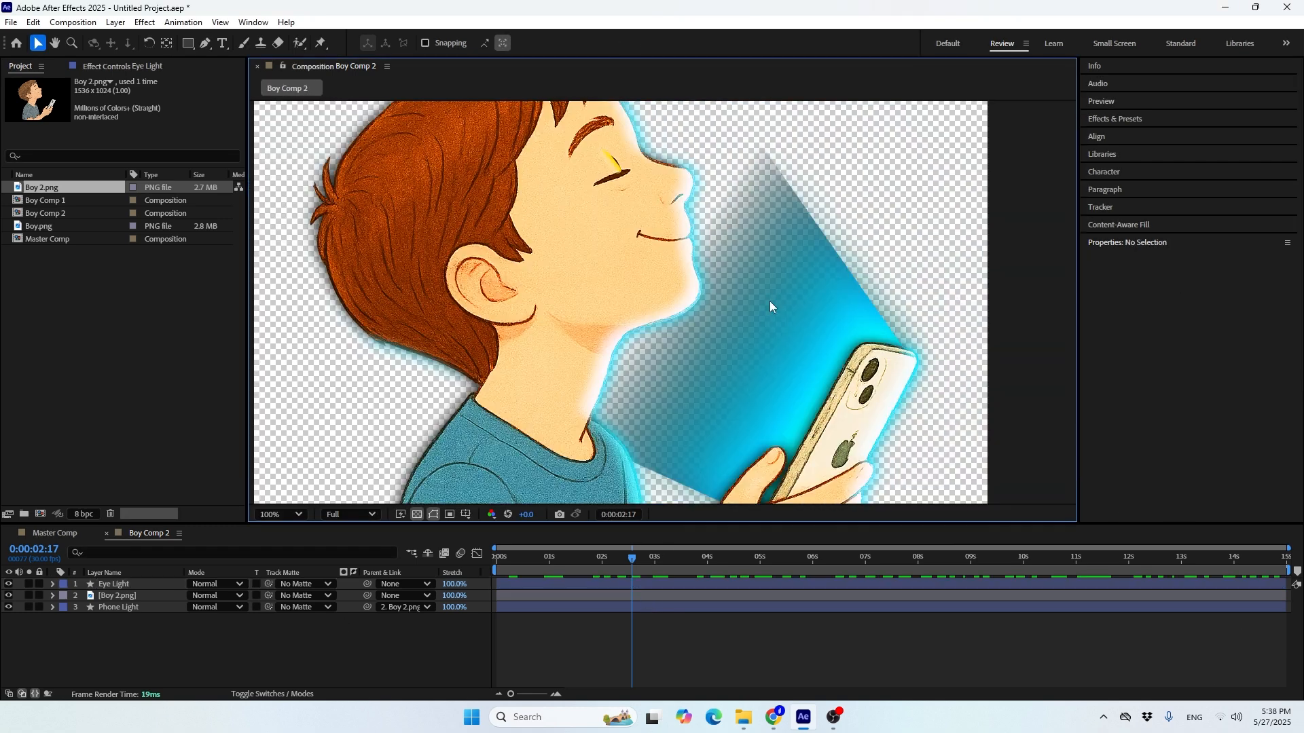
Rename the Phone Light layer as Sun Light
click(125, 609)
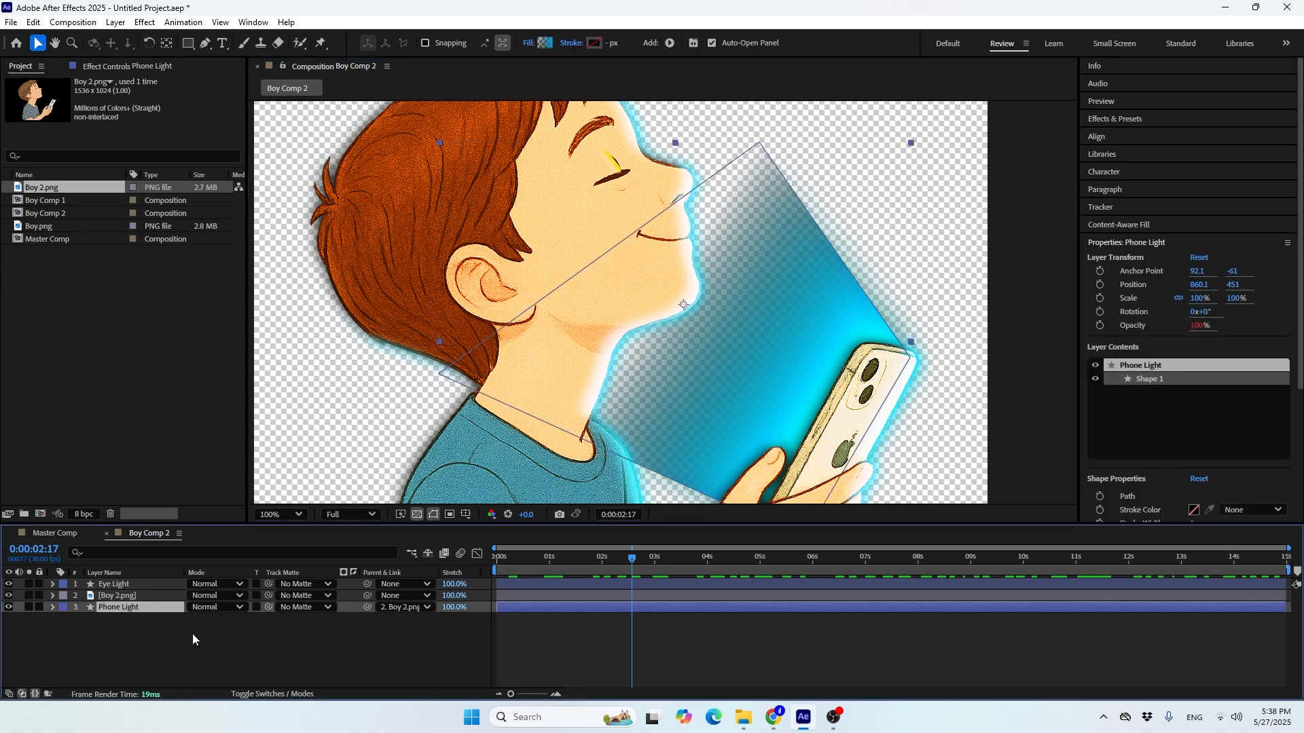
key(Return)
key(Left)
key(shift+Right)
key(shift+Right)
key(shift+Right)
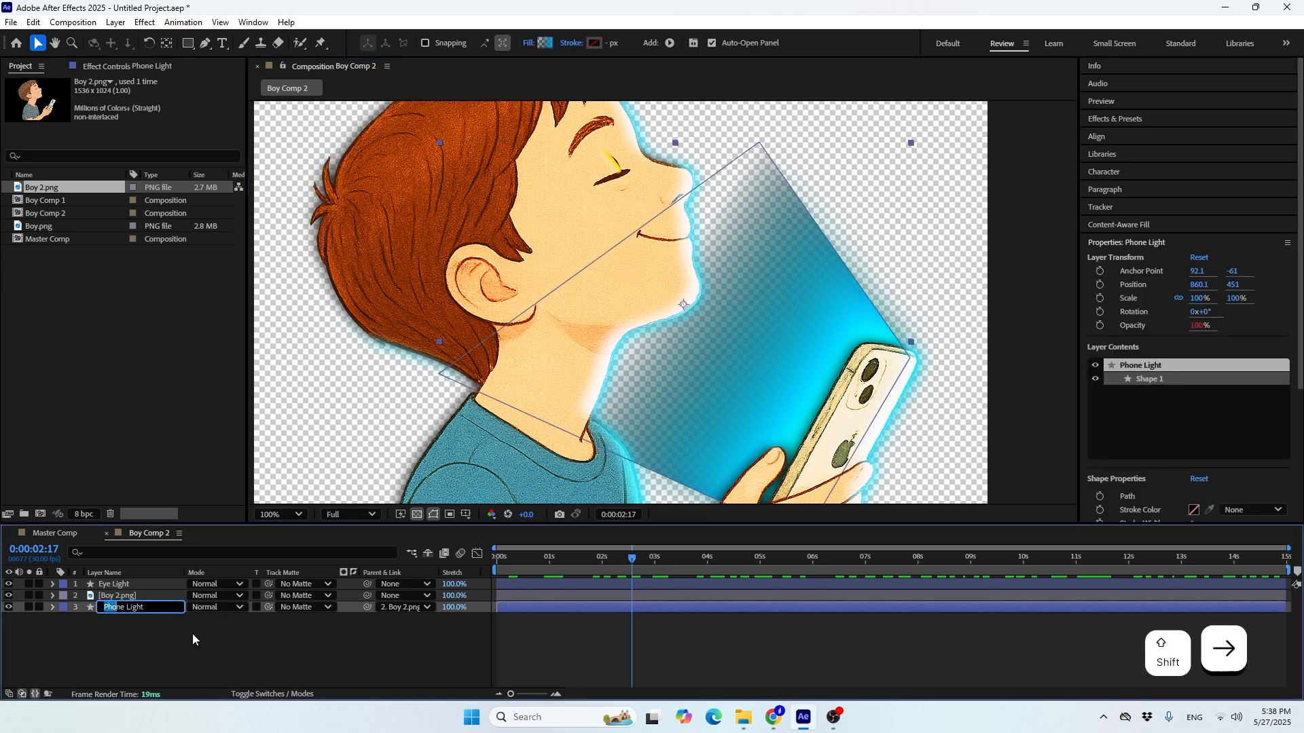
key(shift+Right)
key(shift+Right)
text(Sun)
key(Return)
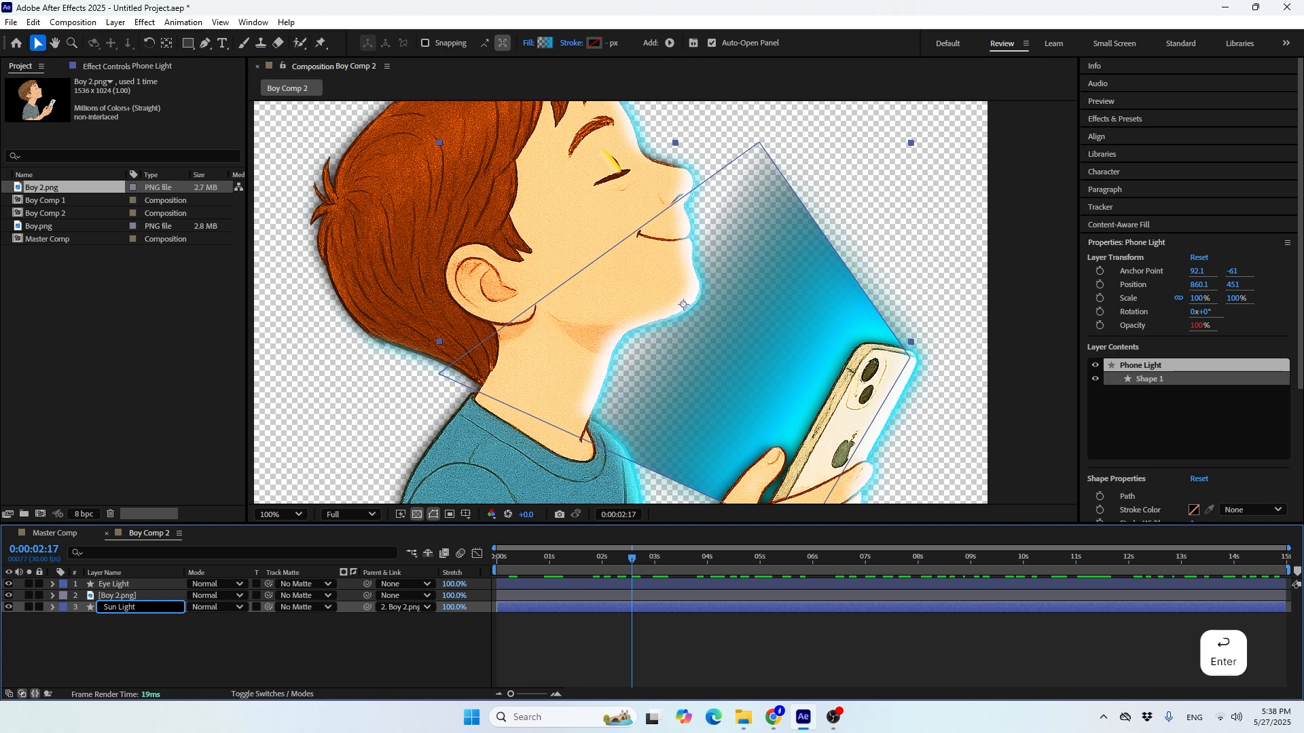
Move the Sun Light shape up in front of the boy's face to about 900, 149 and rotate it to -81°
scroll(580, 242, down, 1)
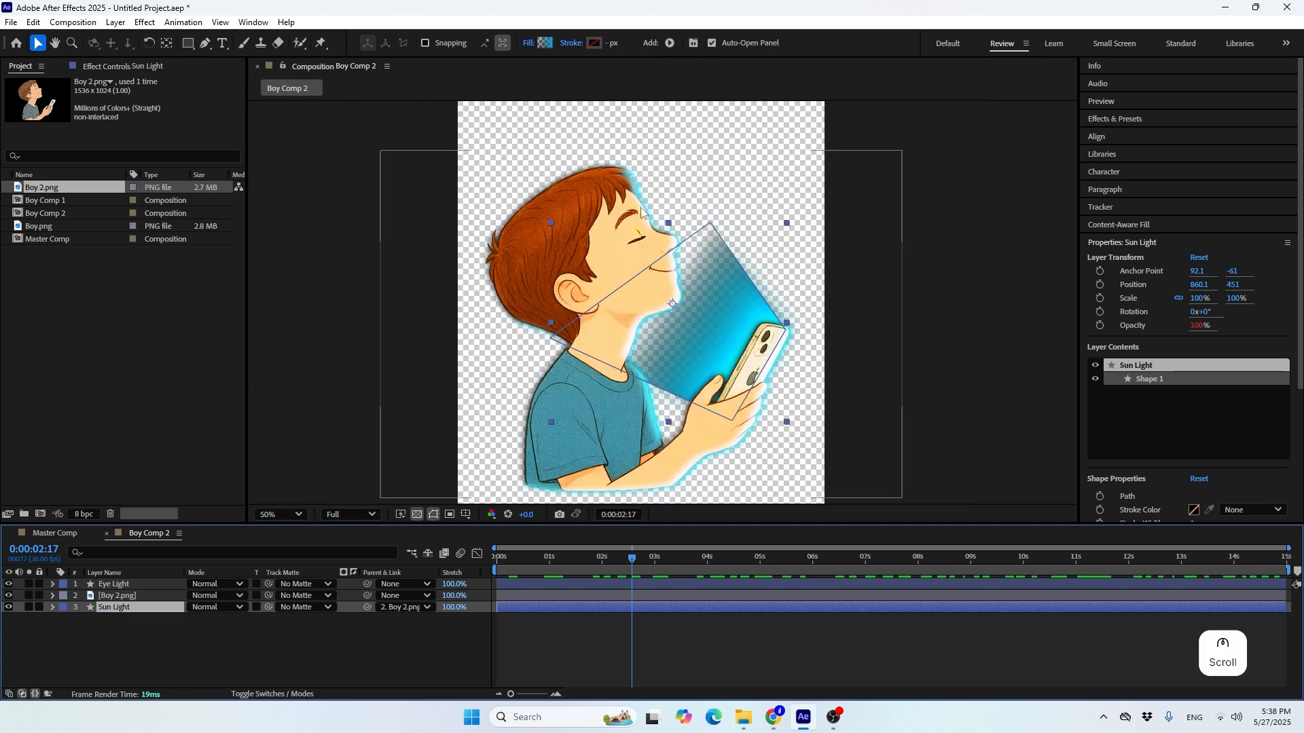
drag(725, 304, 728, 223)
key(r)
drag(201, 619, 150, 614)
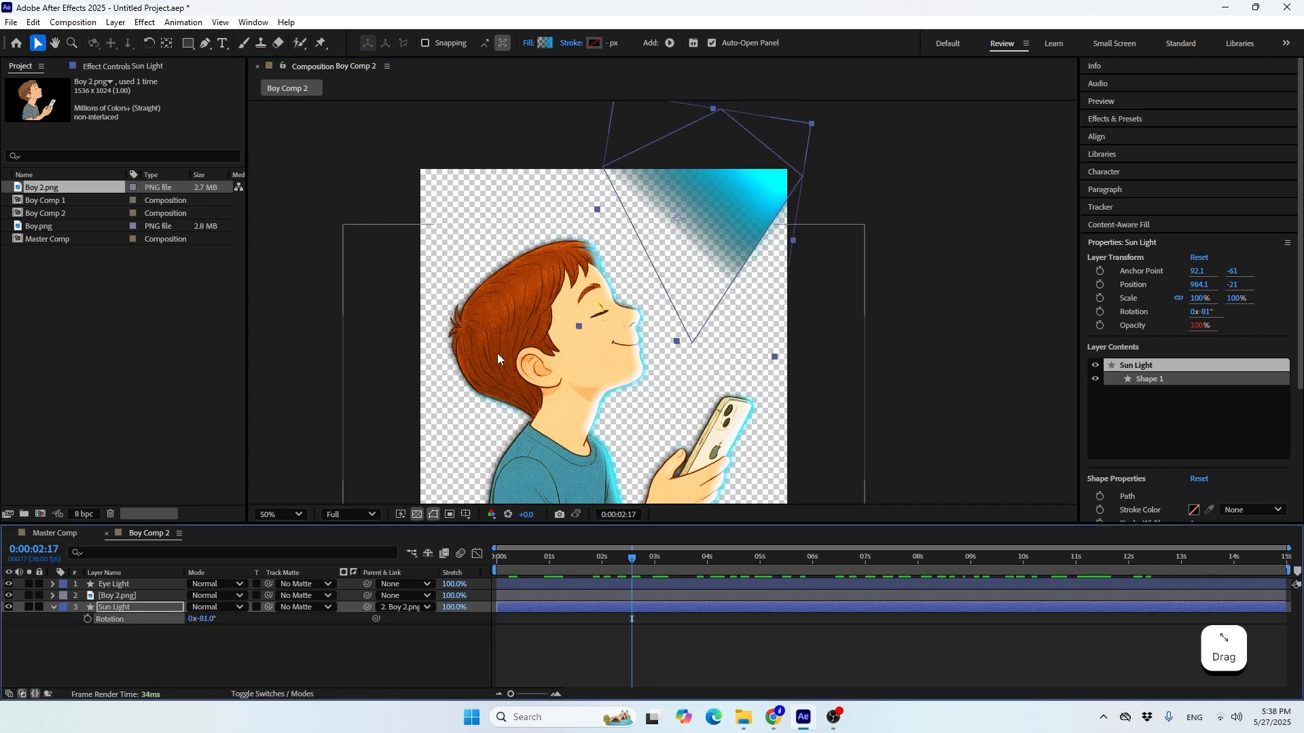
drag(692, 179, 666, 231)
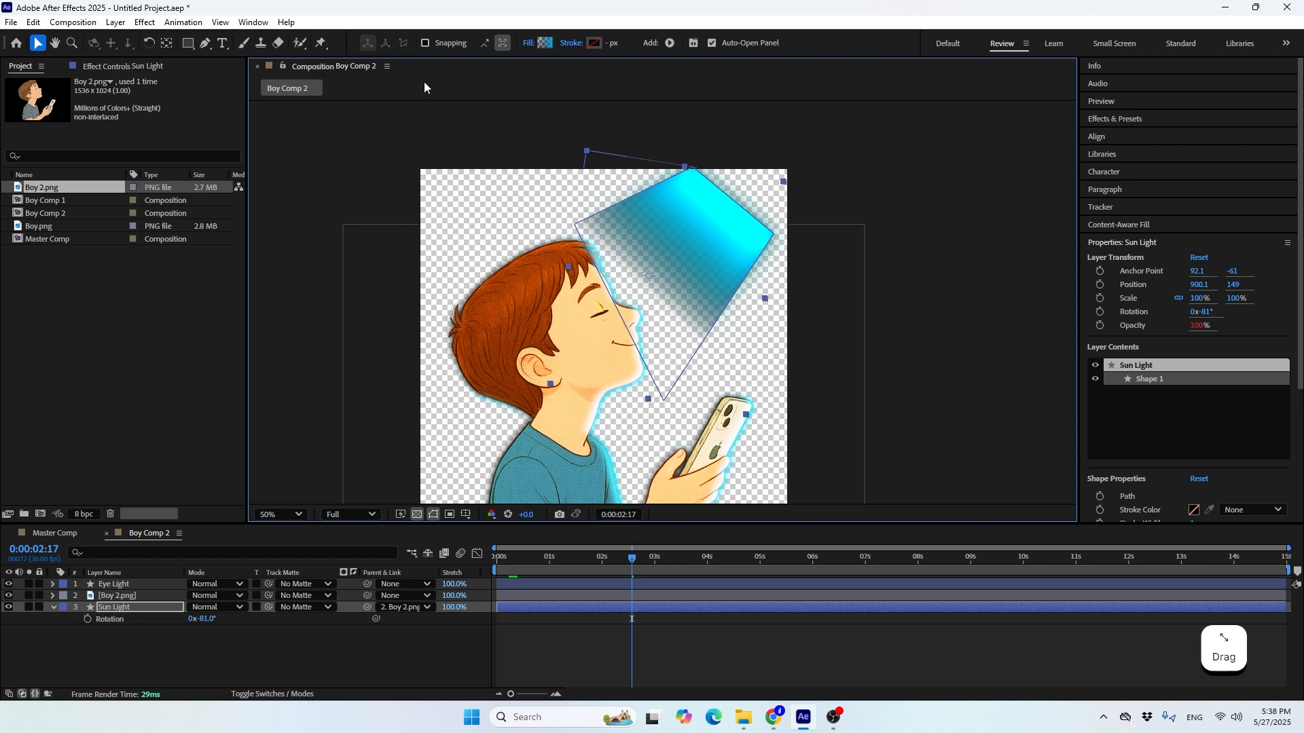
Reshape the Sun Light path with the Pen tool, adding a point so the beam runs from the boy's face past the canvas's upper-right corner
click(204, 43)
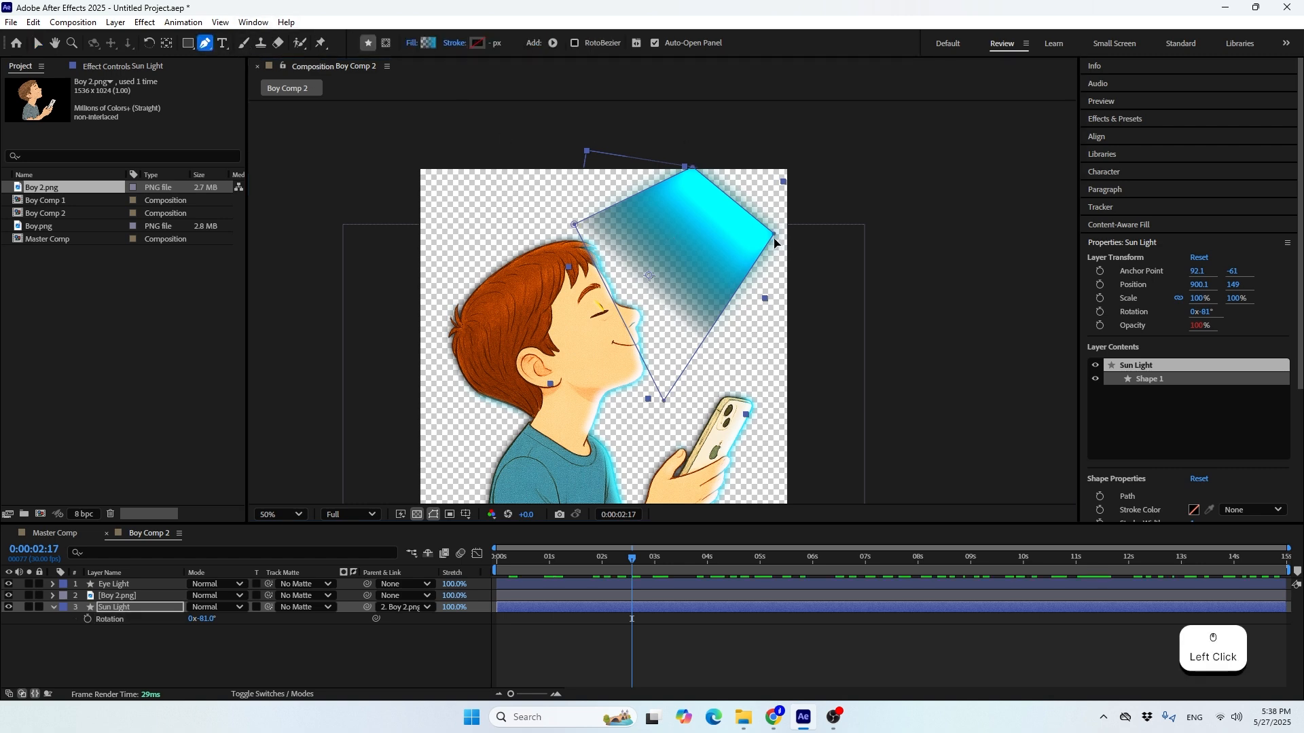
drag(775, 237, 821, 216)
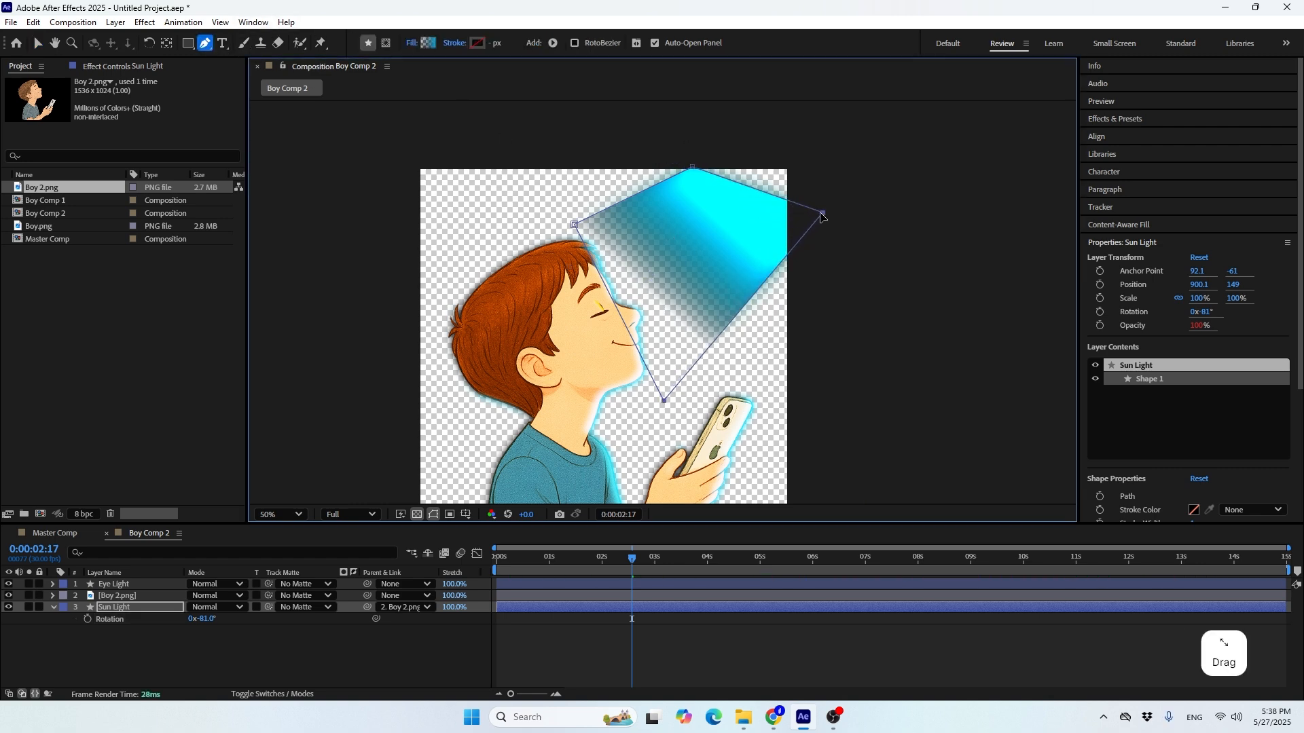
click(762, 183)
drag(763, 183, 806, 145)
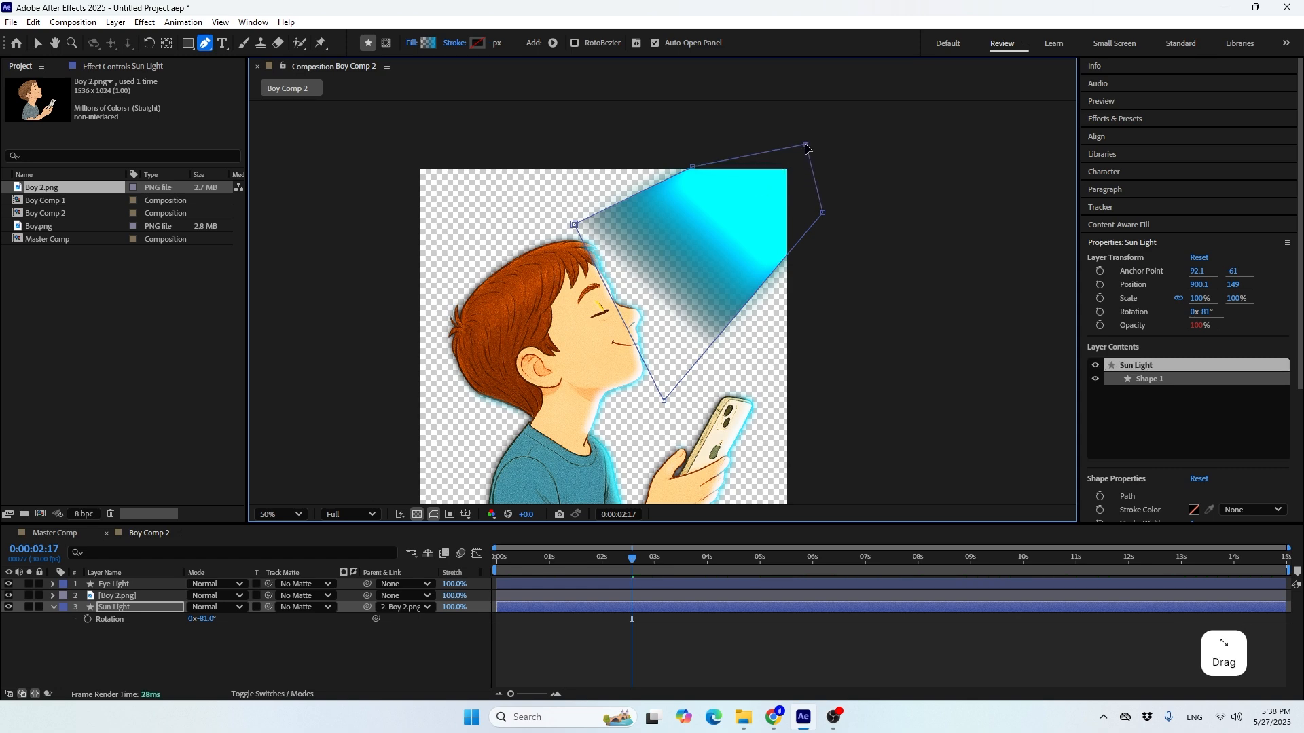
drag(692, 166, 698, 140)
drag(573, 224, 586, 235)
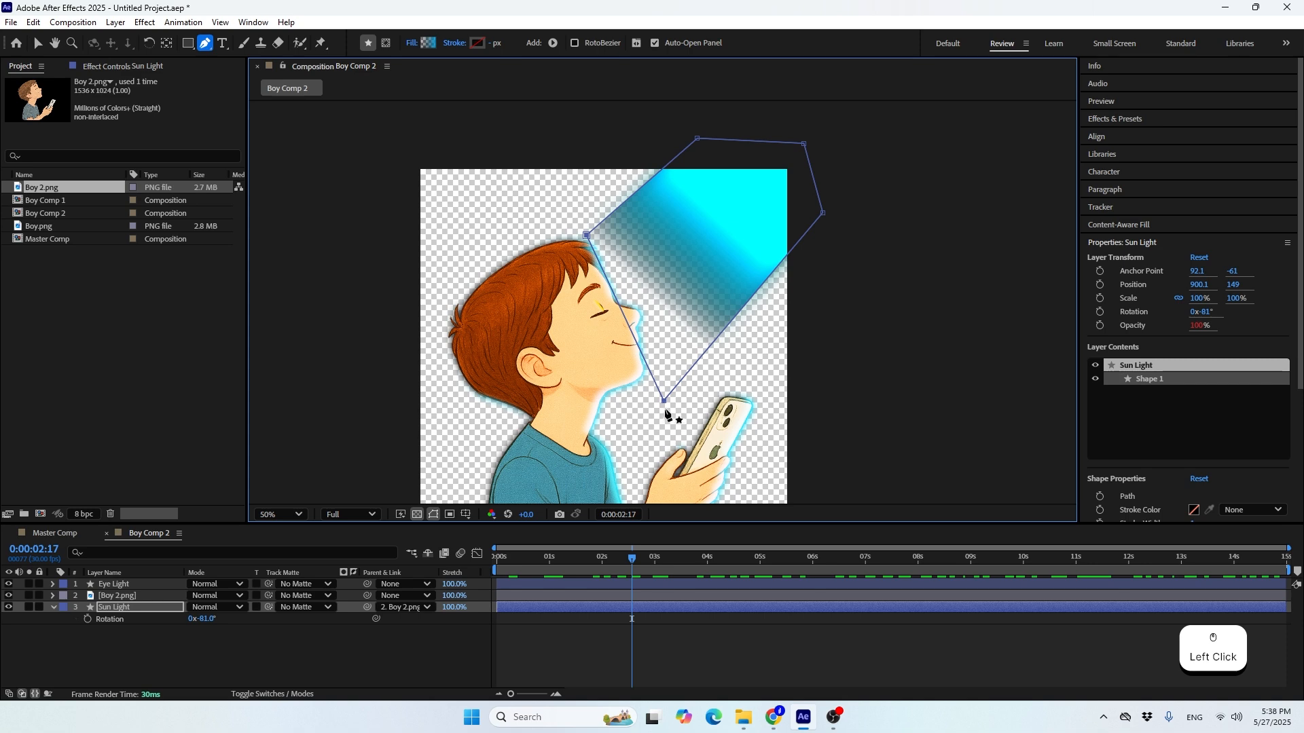
drag(663, 401, 663, 377)
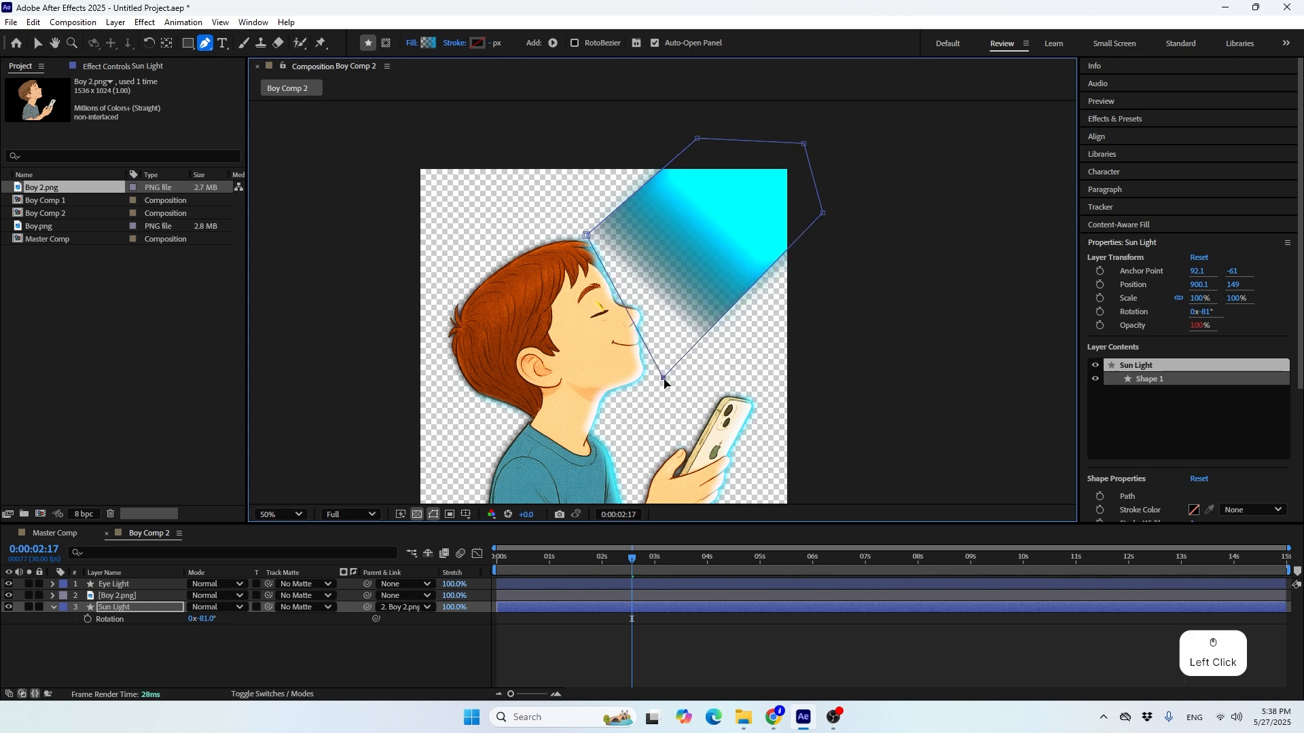
Move the start point of Sun Light's Gradient Fill 1 toward the boy's face and its end point toward the canvas's upper-right corner
click(38, 45)
click(53, 606)
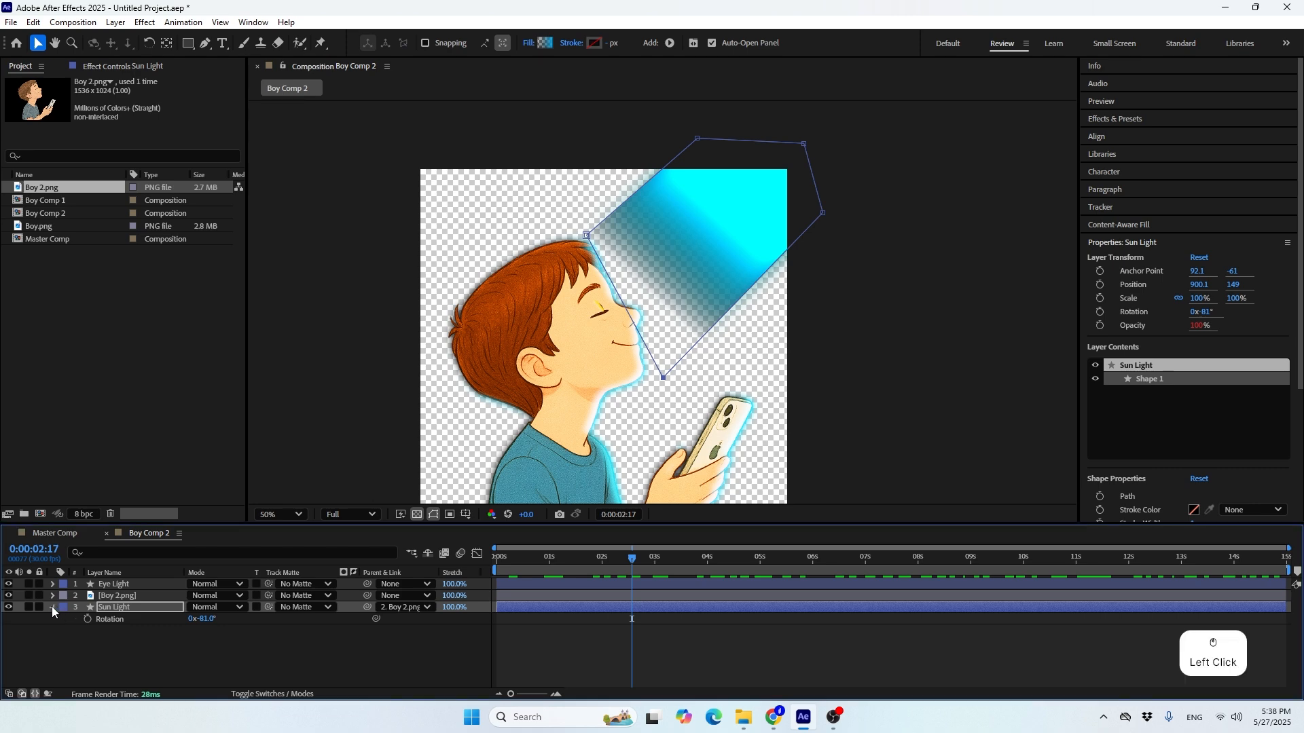
click(65, 642)
click(64, 619)
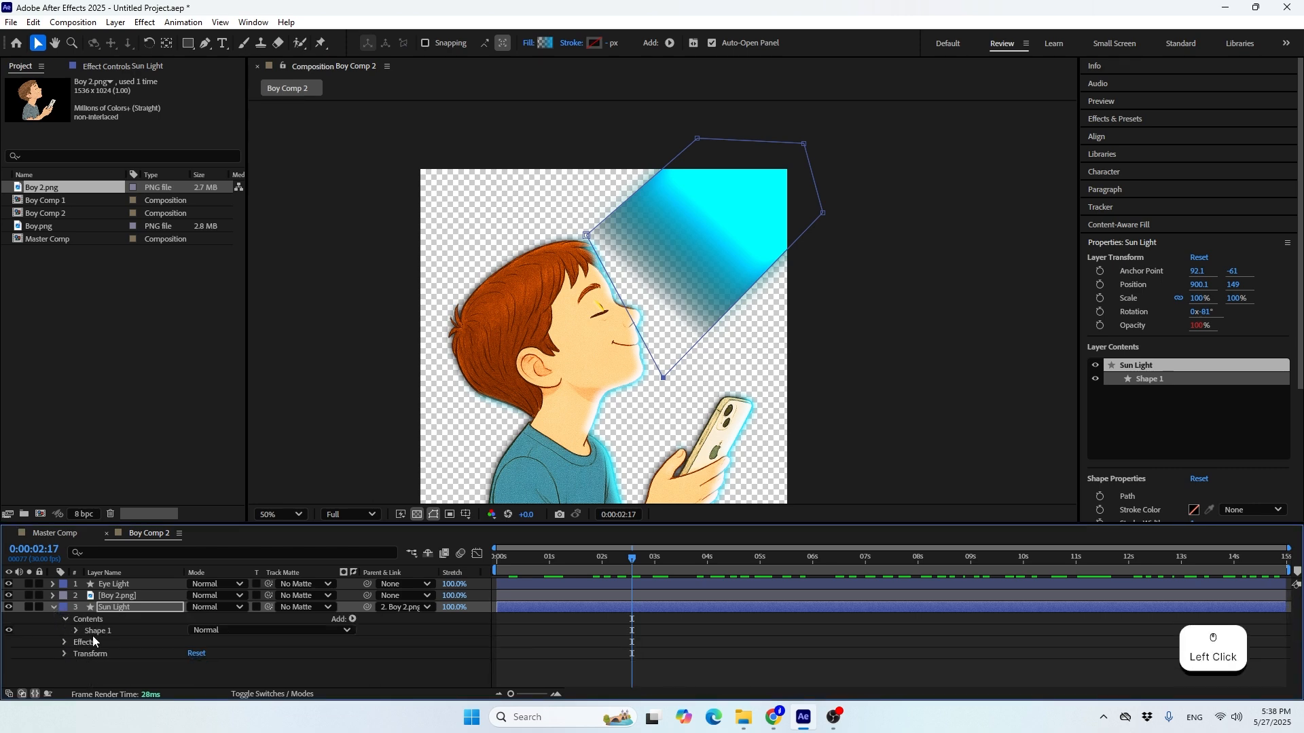
click(76, 630)
click(114, 664)
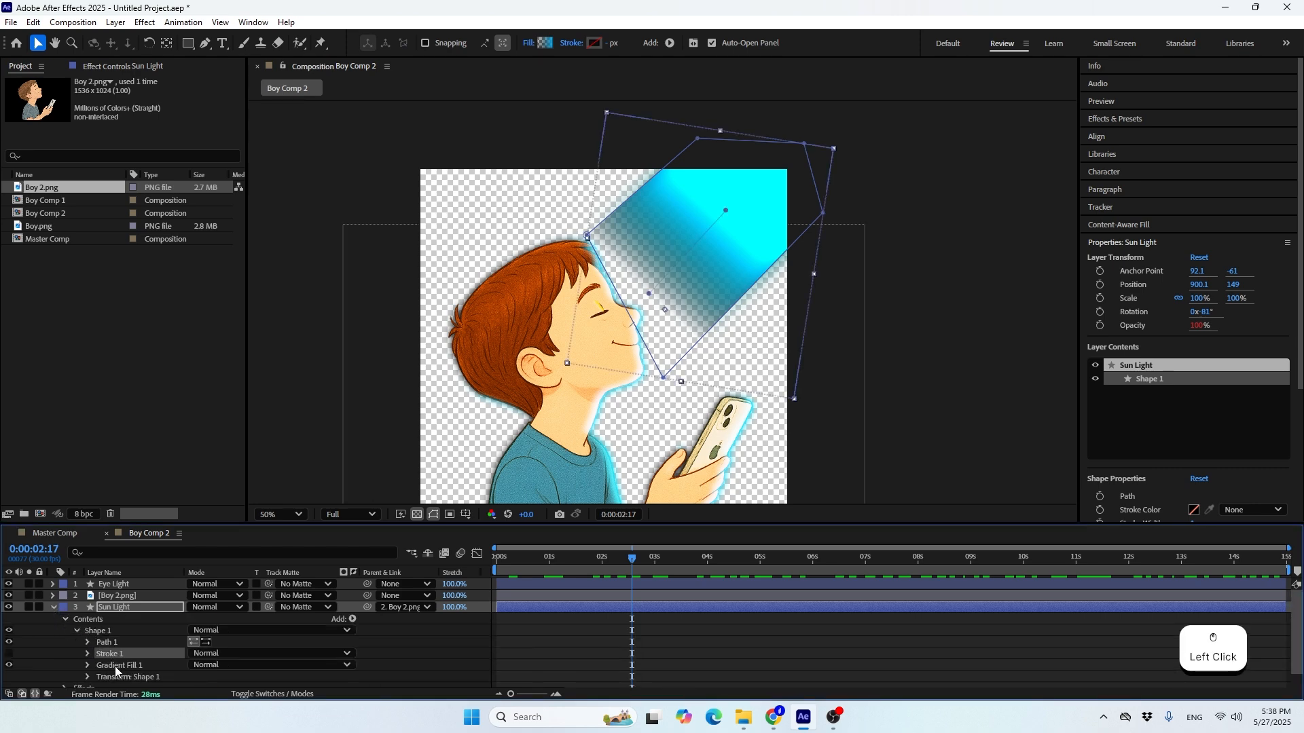
click(645, 292)
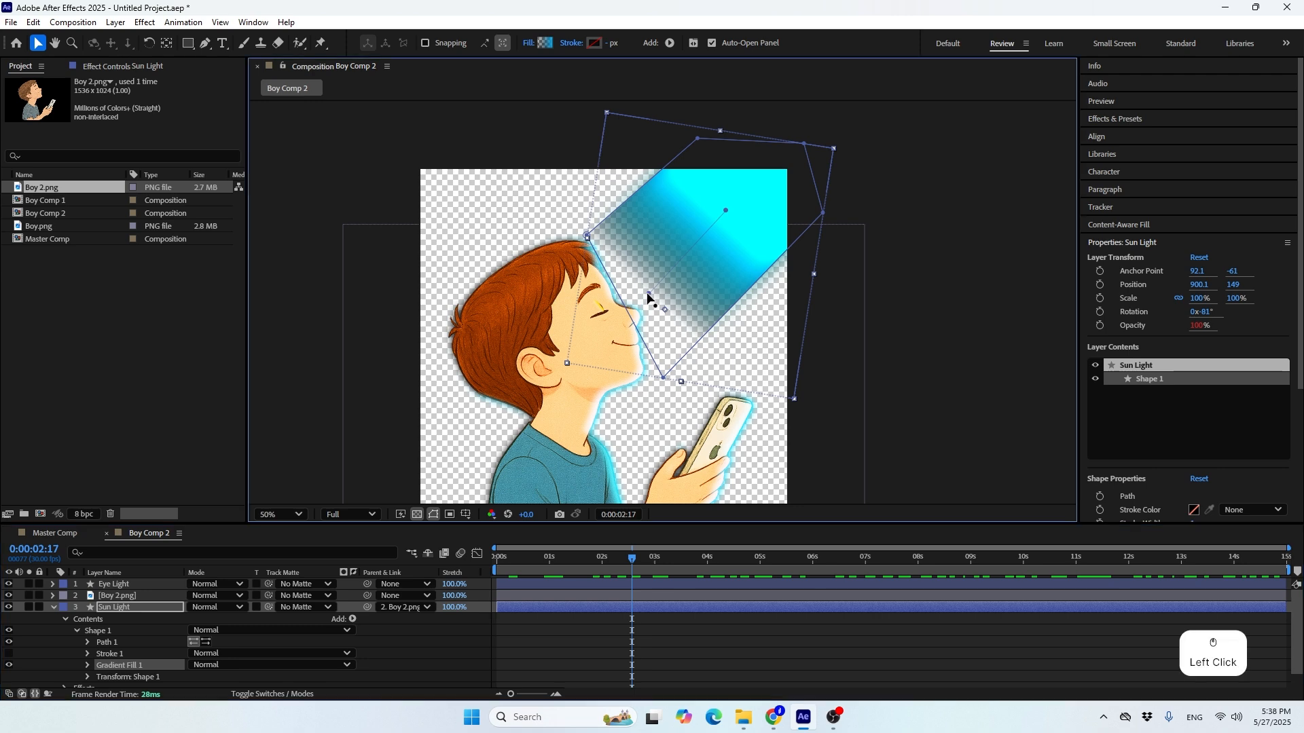
drag(623, 286, 629, 278)
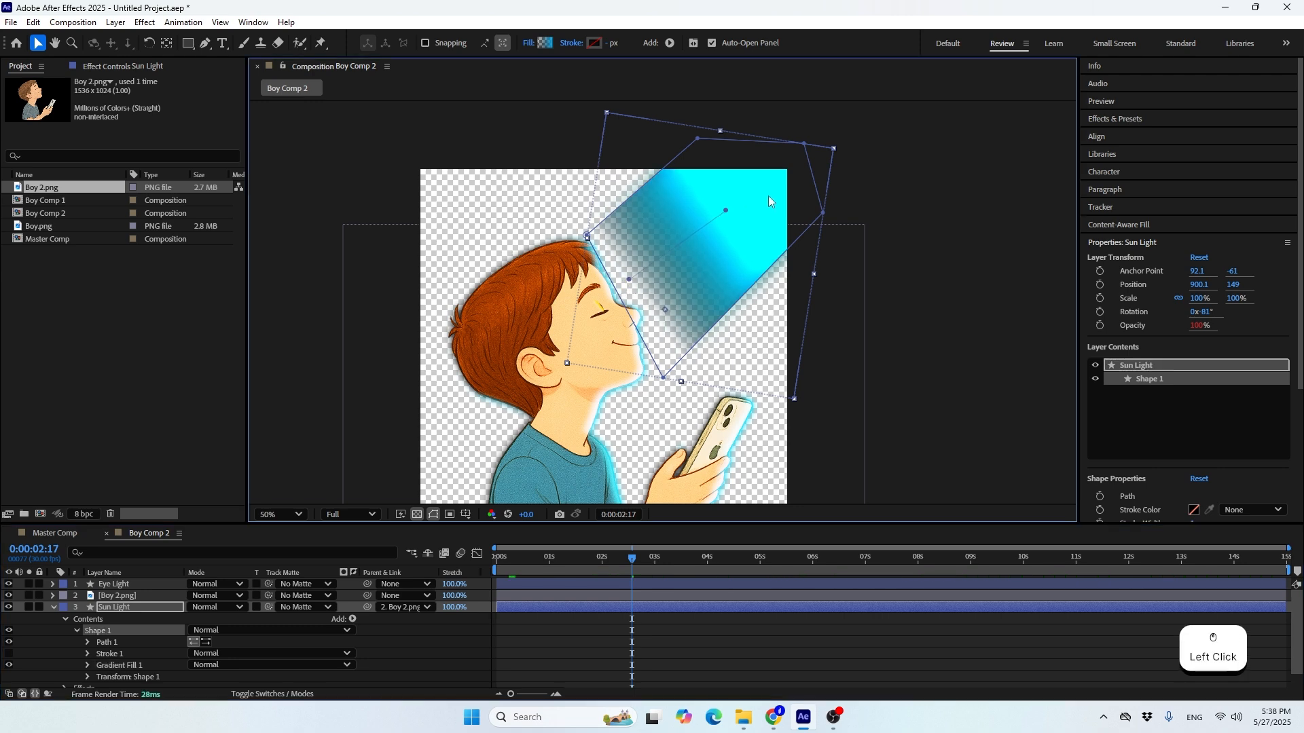
drag(725, 211, 770, 182)
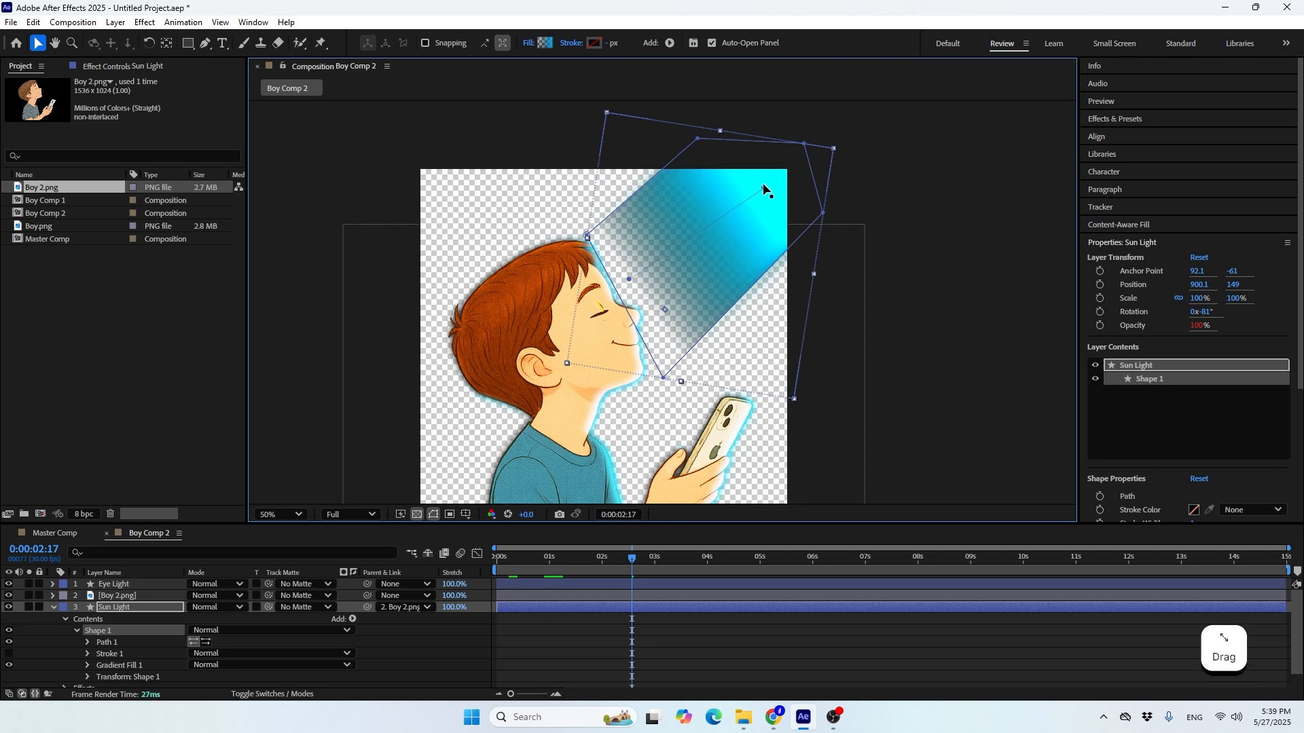
Recolour Sun Light's linear gradient fill with a white FFFFFF start stop and an orange-yellow FFBA00 end stop
click(544, 42)
drag(620, 198, 925, 193)
click(1064, 267)
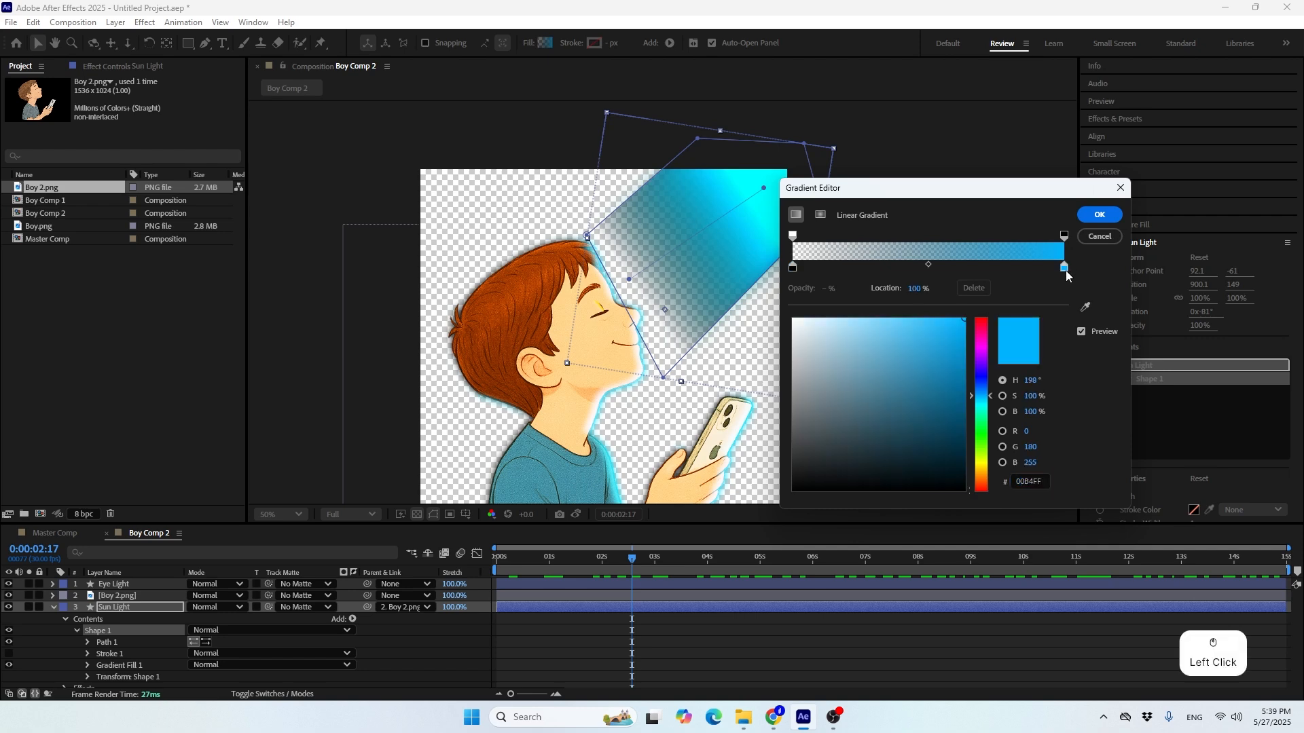
drag(982, 406, 978, 476)
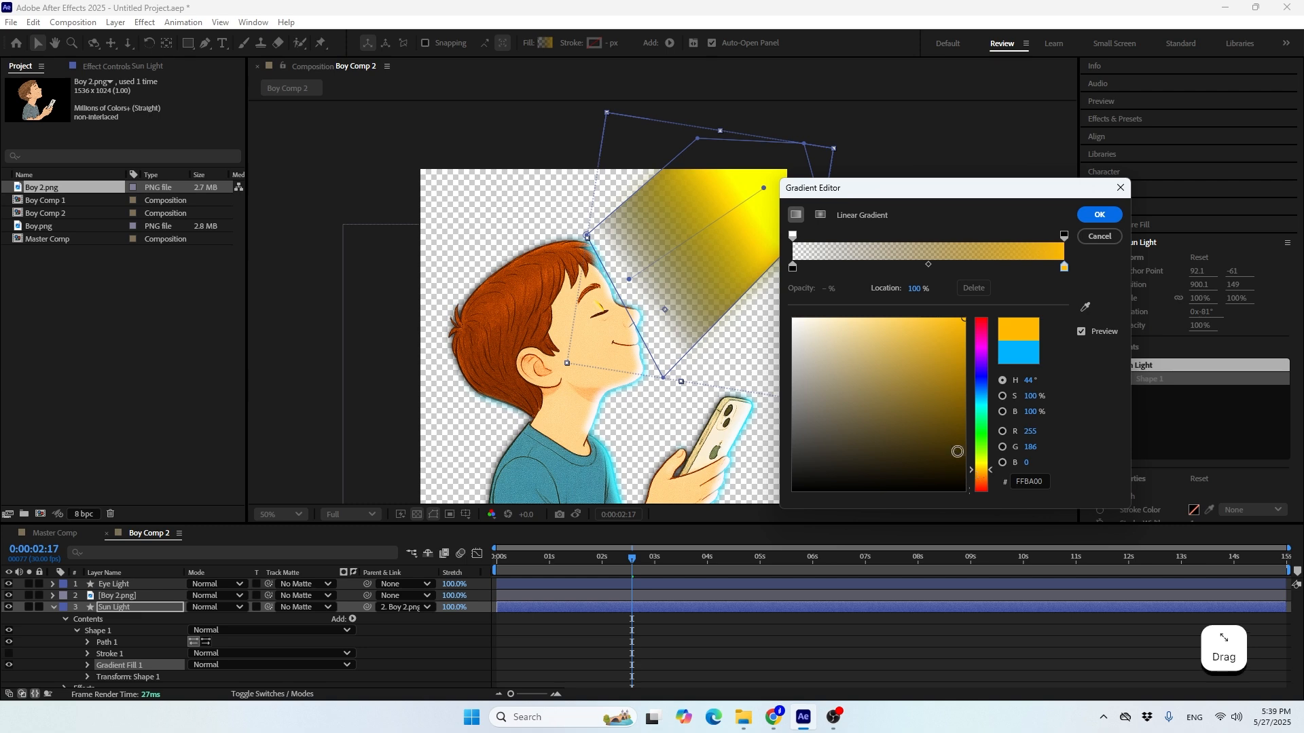
click(793, 269)
mouse_move(813, 367)
mouse_down()
mouse_move(761, 258)
mouse_move(705, 208)
mouse_up()
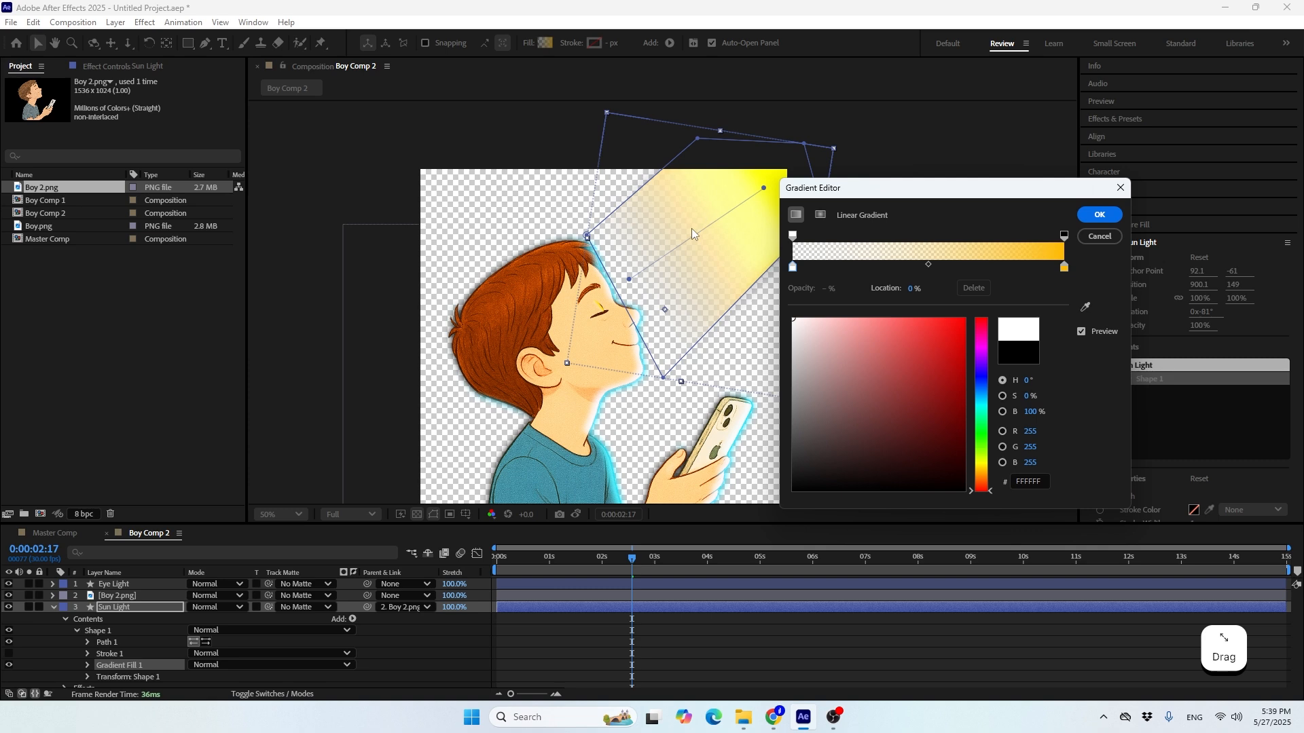
click(1086, 224)
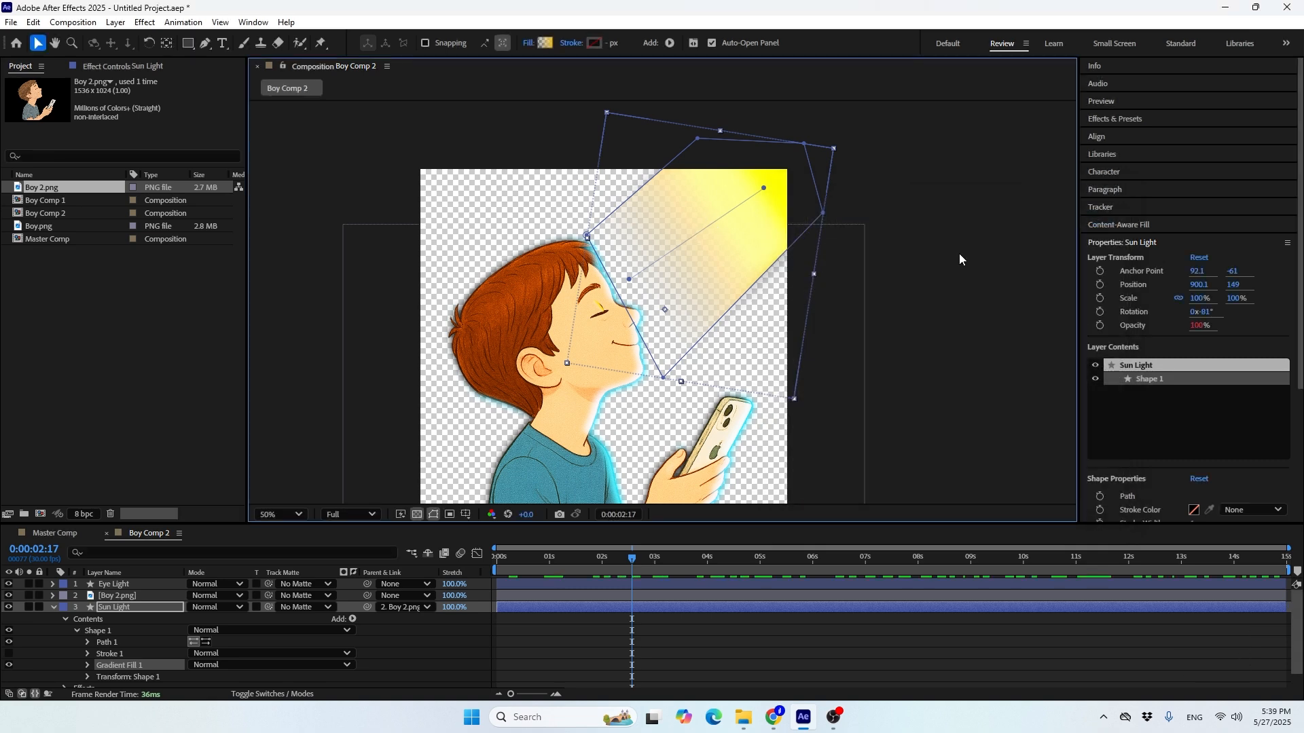
Change the Inner Shadow colour of the Boy 2.png layer in Boy Comp 2 to yellow FFF600
click(552, 436)
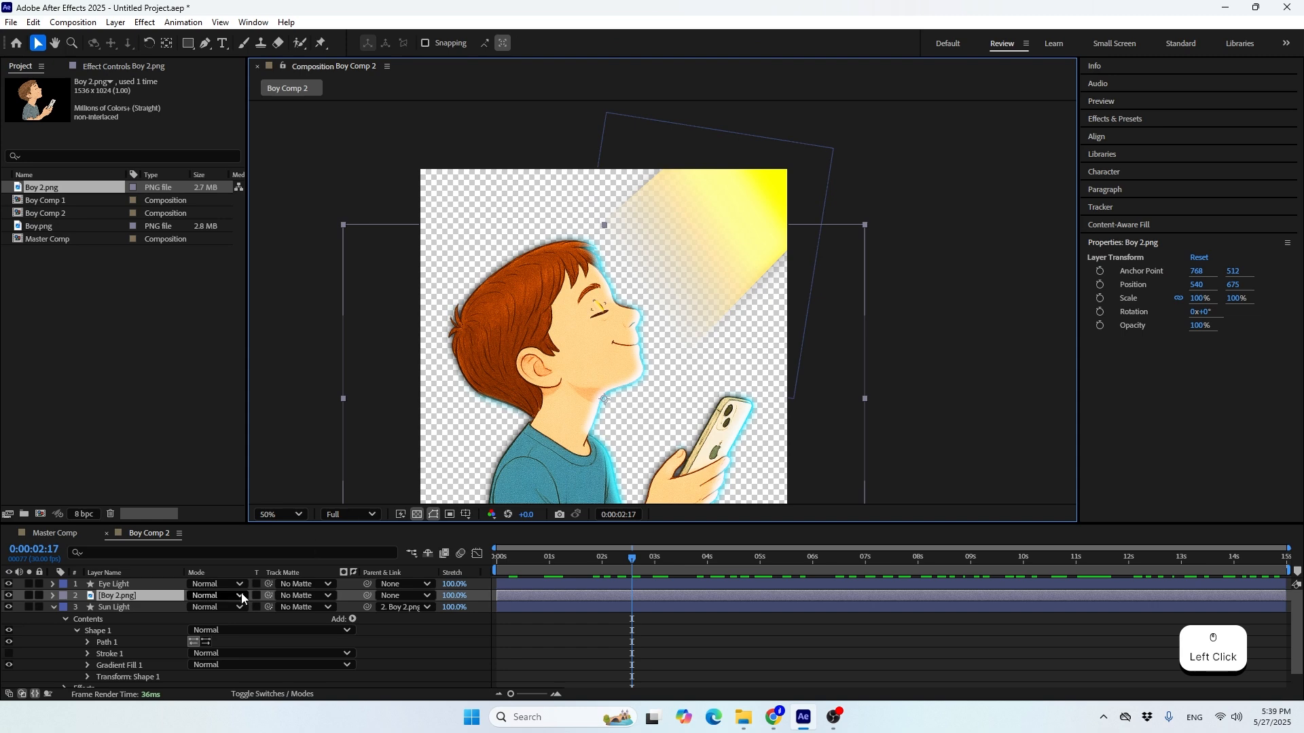
click(54, 608)
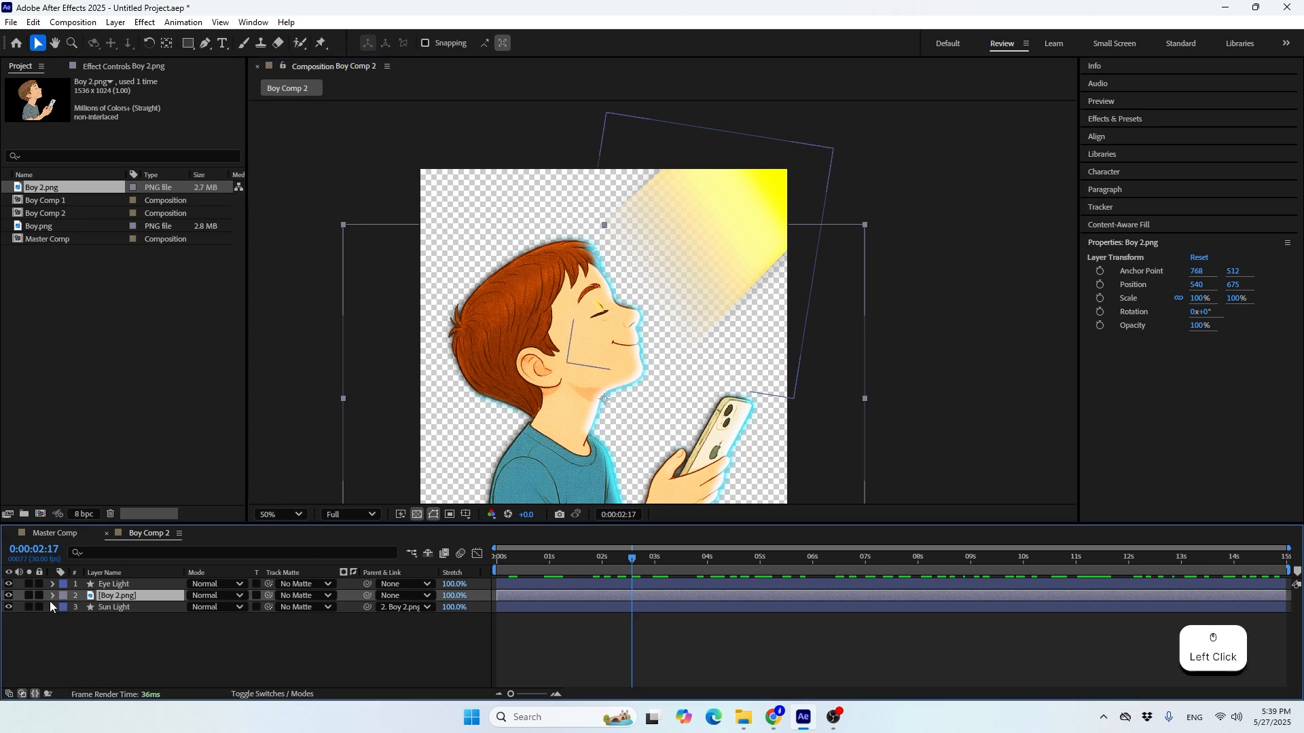
click(54, 594)
click(65, 631)
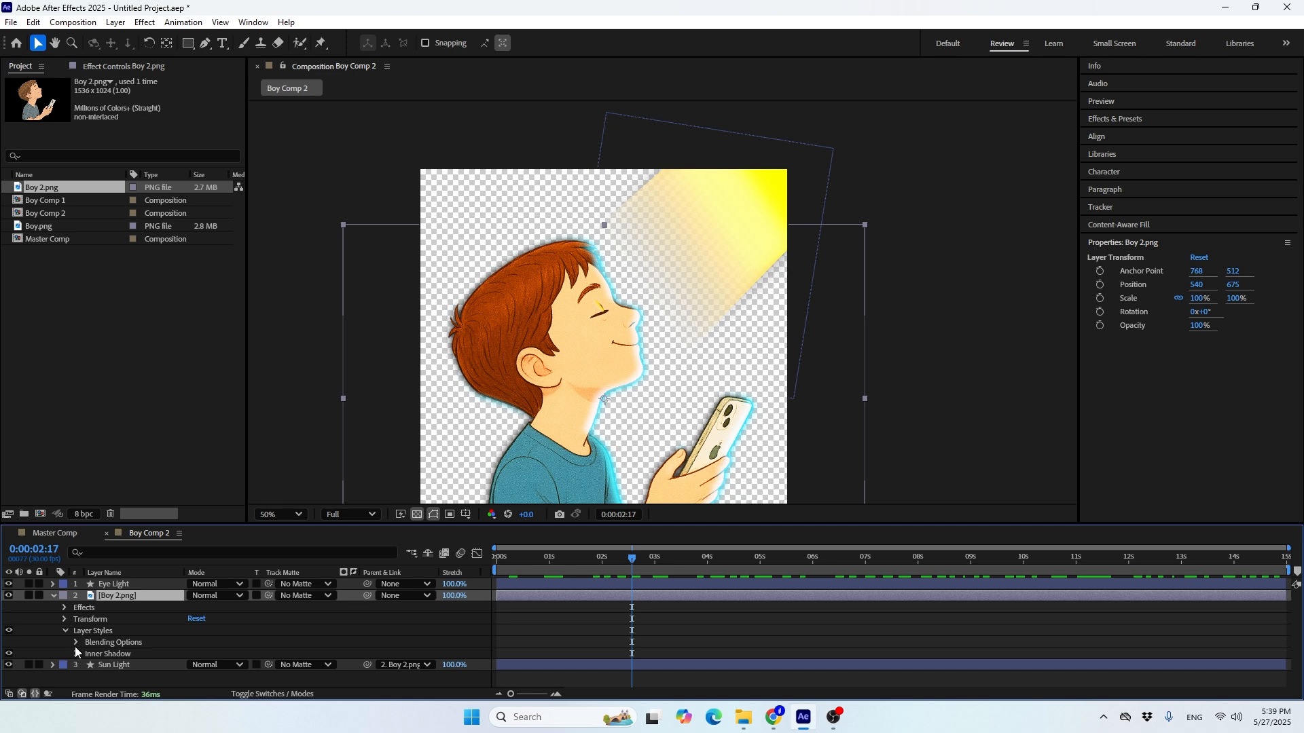
click(76, 653)
scroll(156, 642, down, 1)
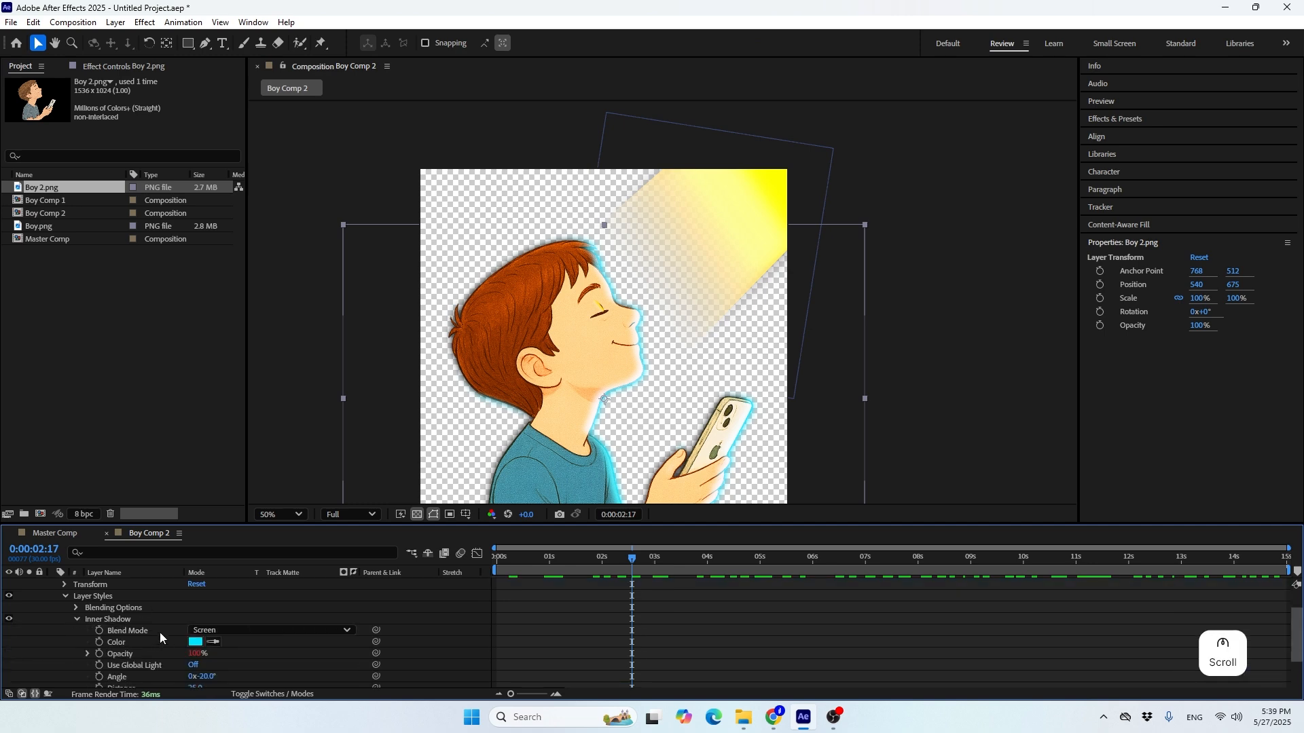
click(195, 643)
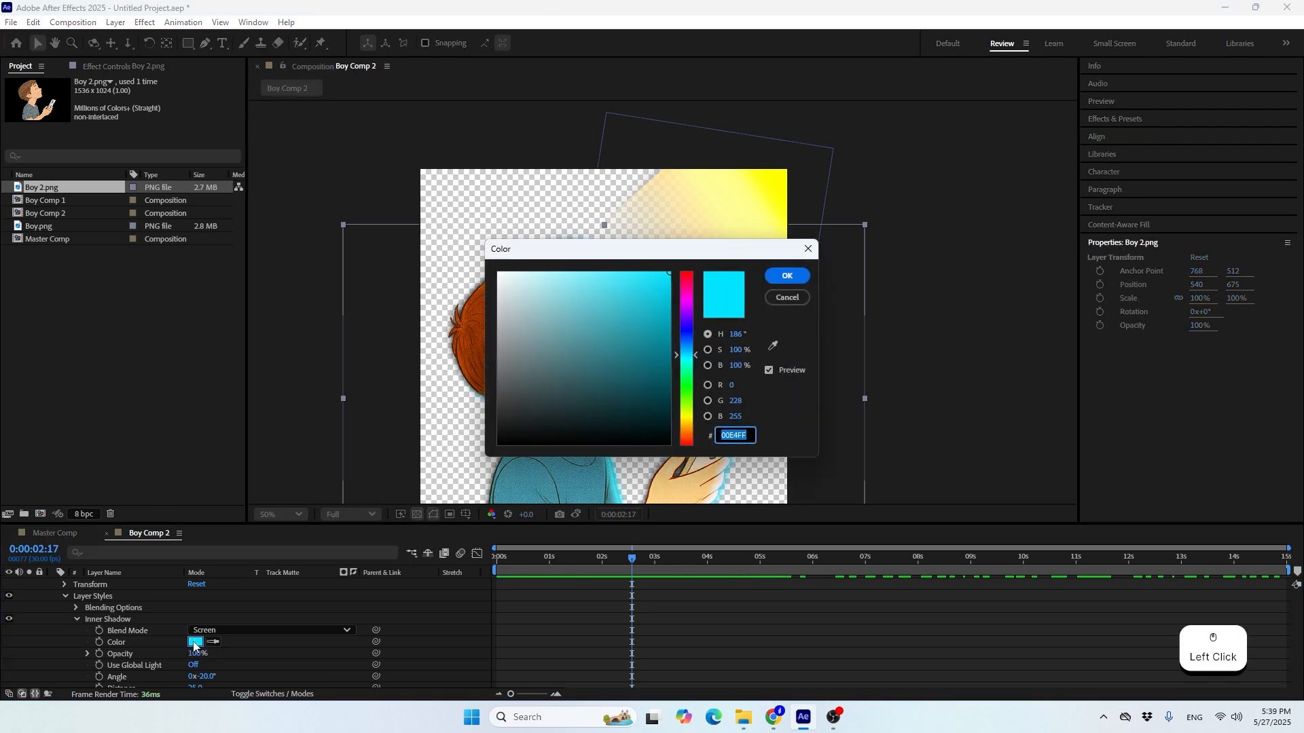
drag(589, 249, 789, 260)
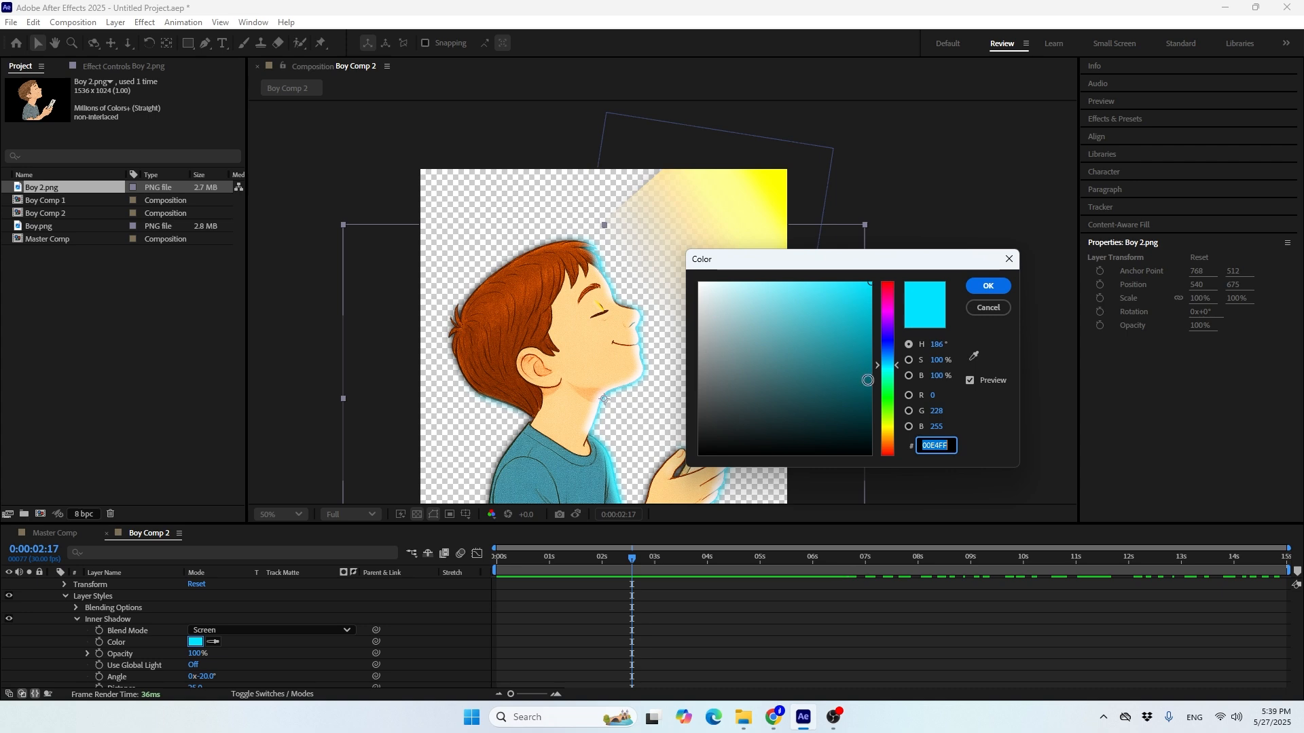
drag(888, 381, 888, 425)
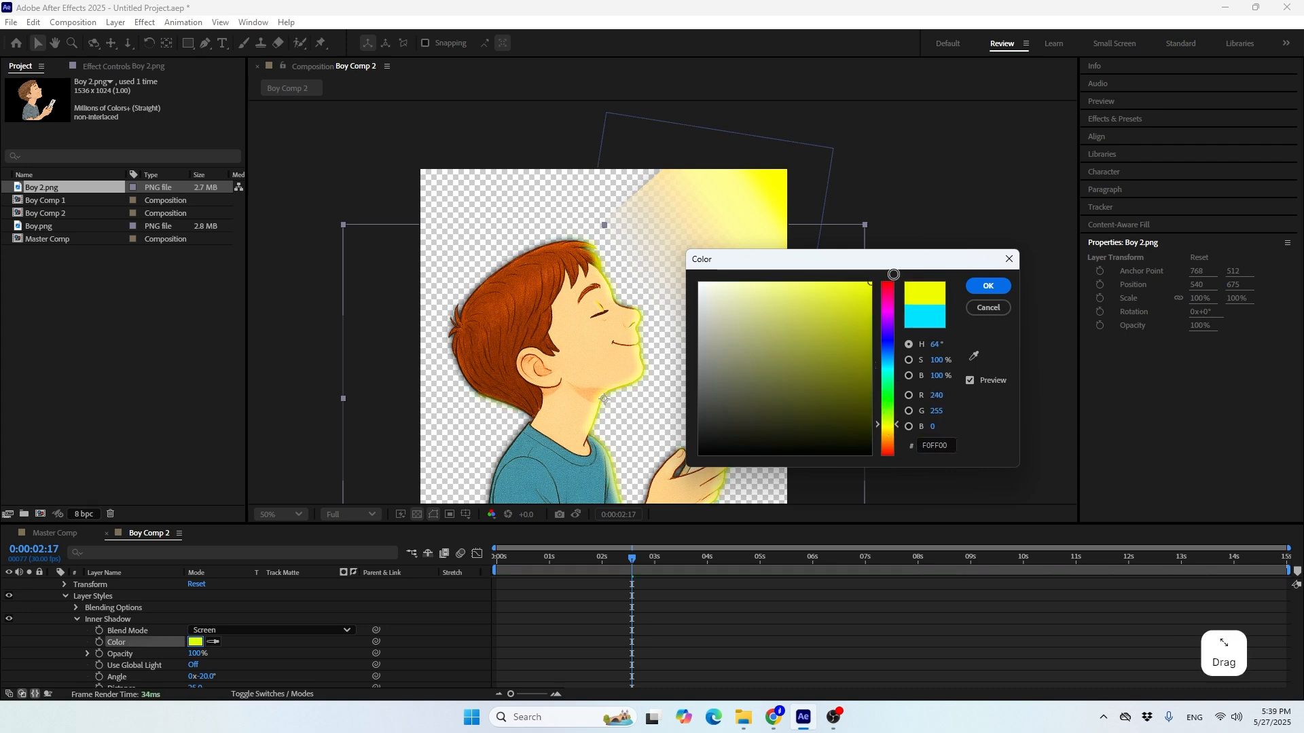
click(887, 437)
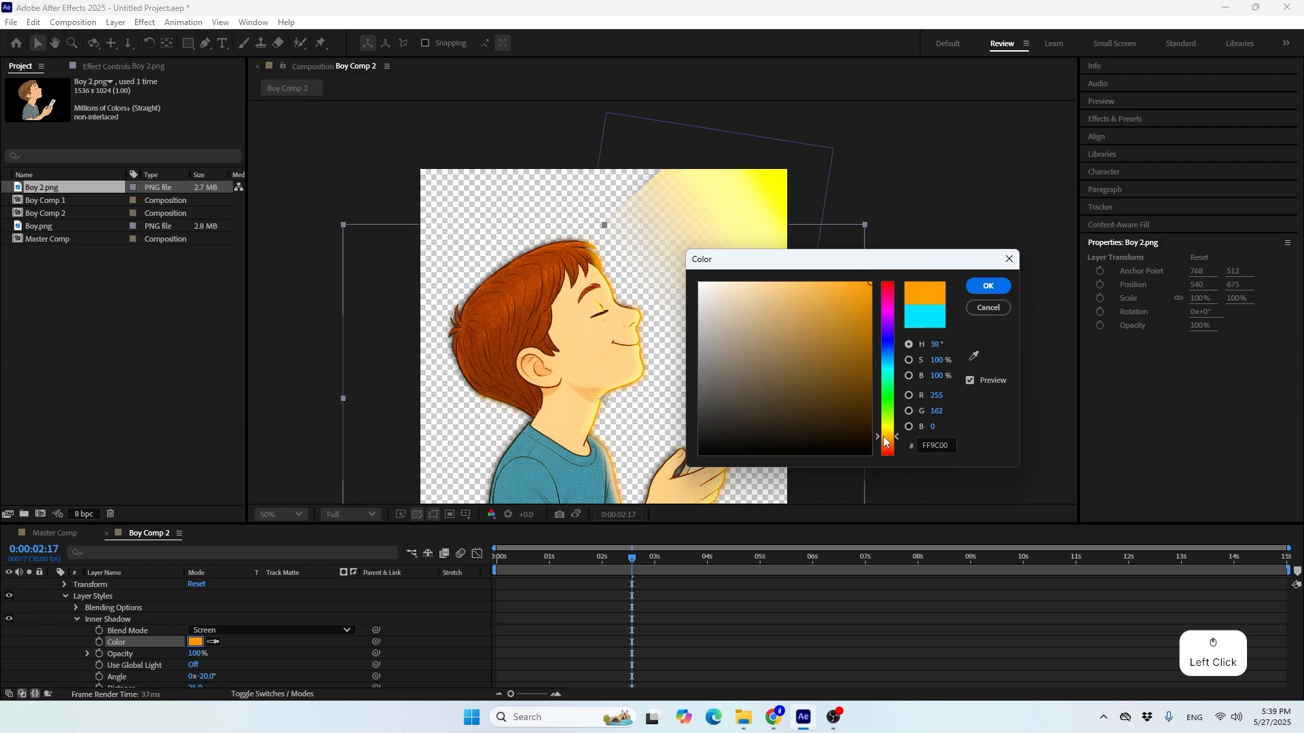
click(883, 433)
drag(883, 436, 881, 431)
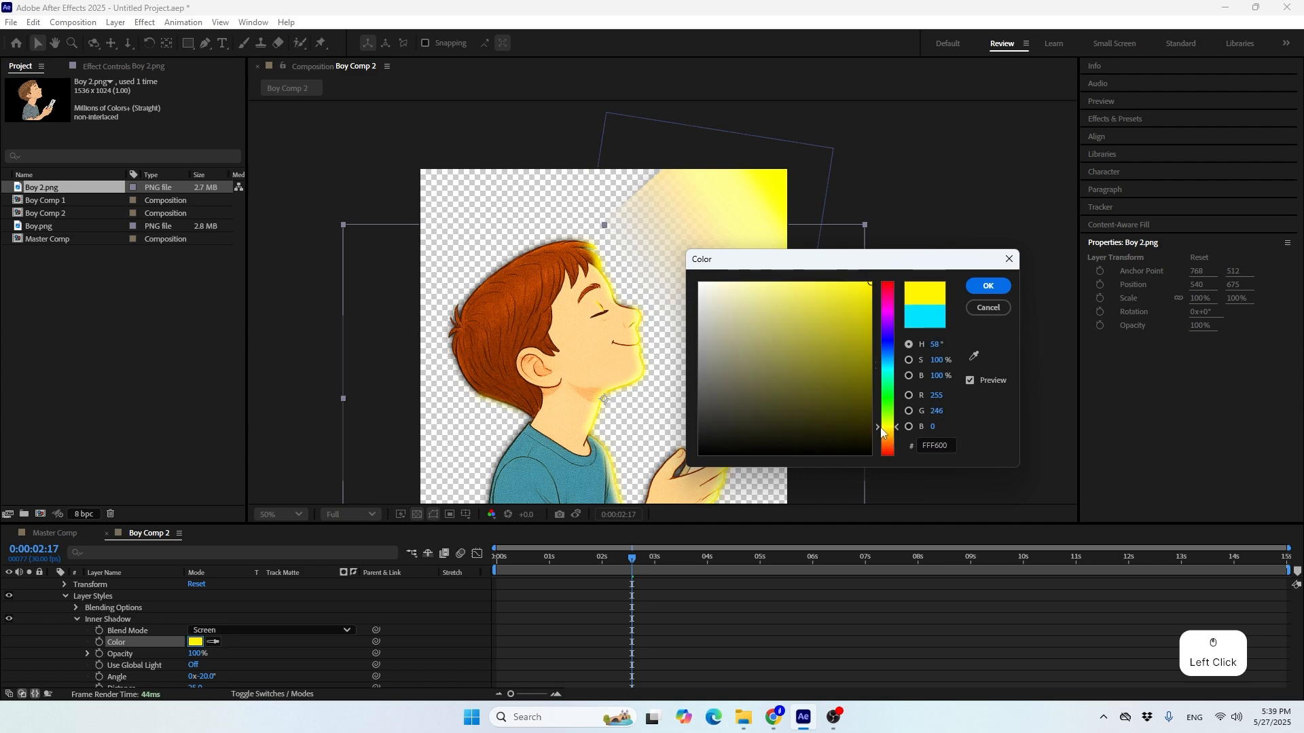
click(988, 286)
Set the Inner Shadow angle of the Boy 2.png layer to 45° and collapse the layer's properties
key(space)
drag(683, 310, 716, 272)
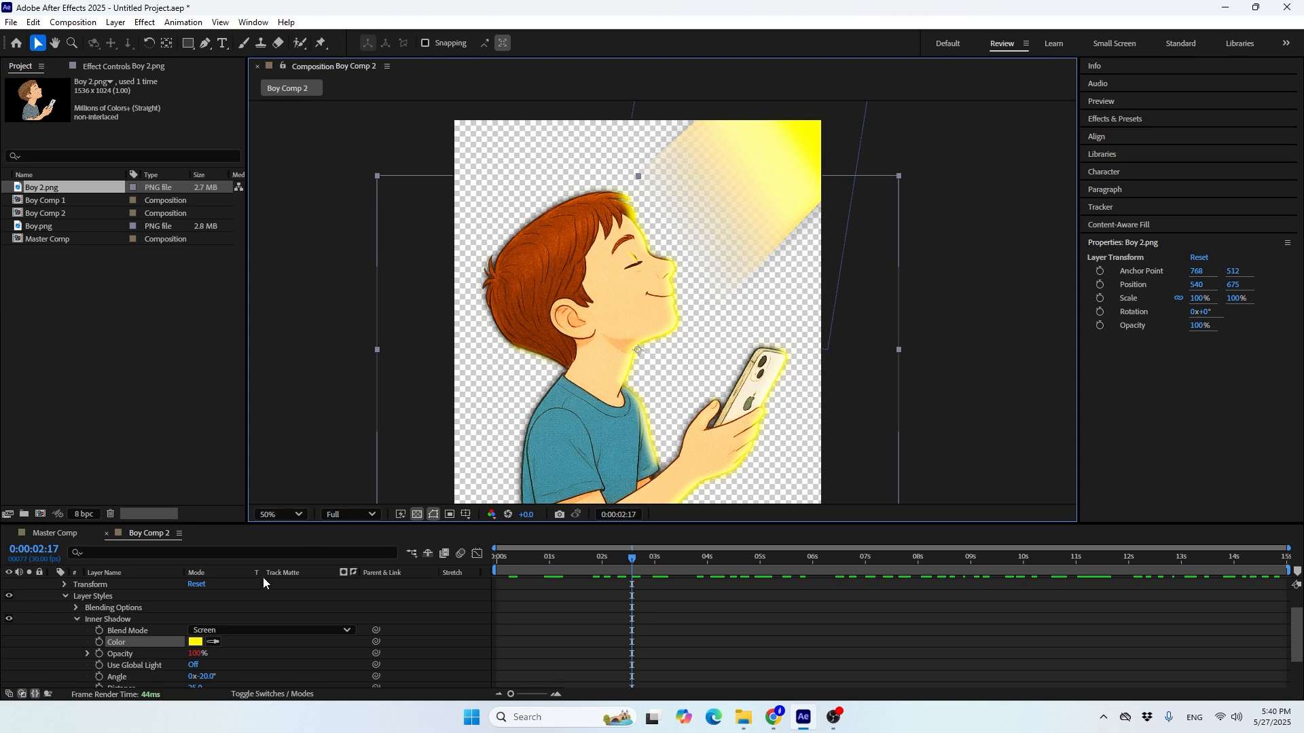
scroll(226, 627, down, 1)
drag(209, 643, 249, 636)
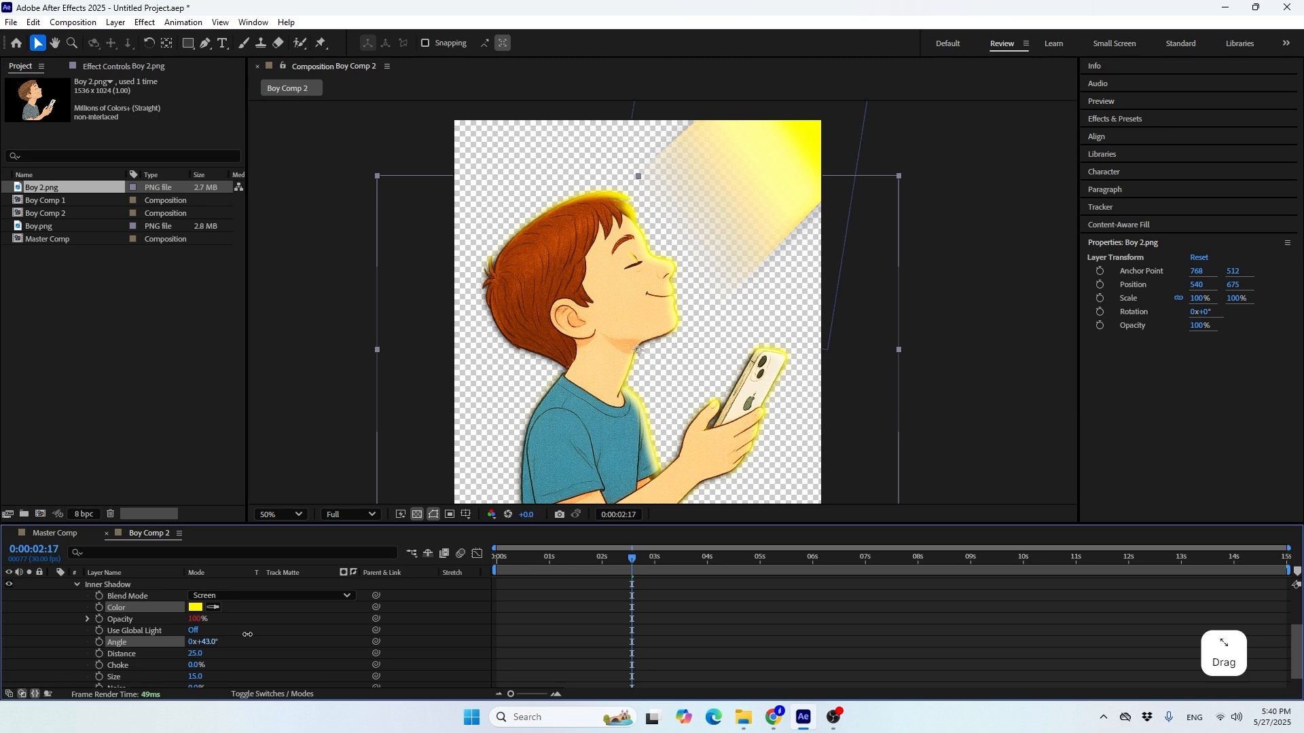
click(204, 641)
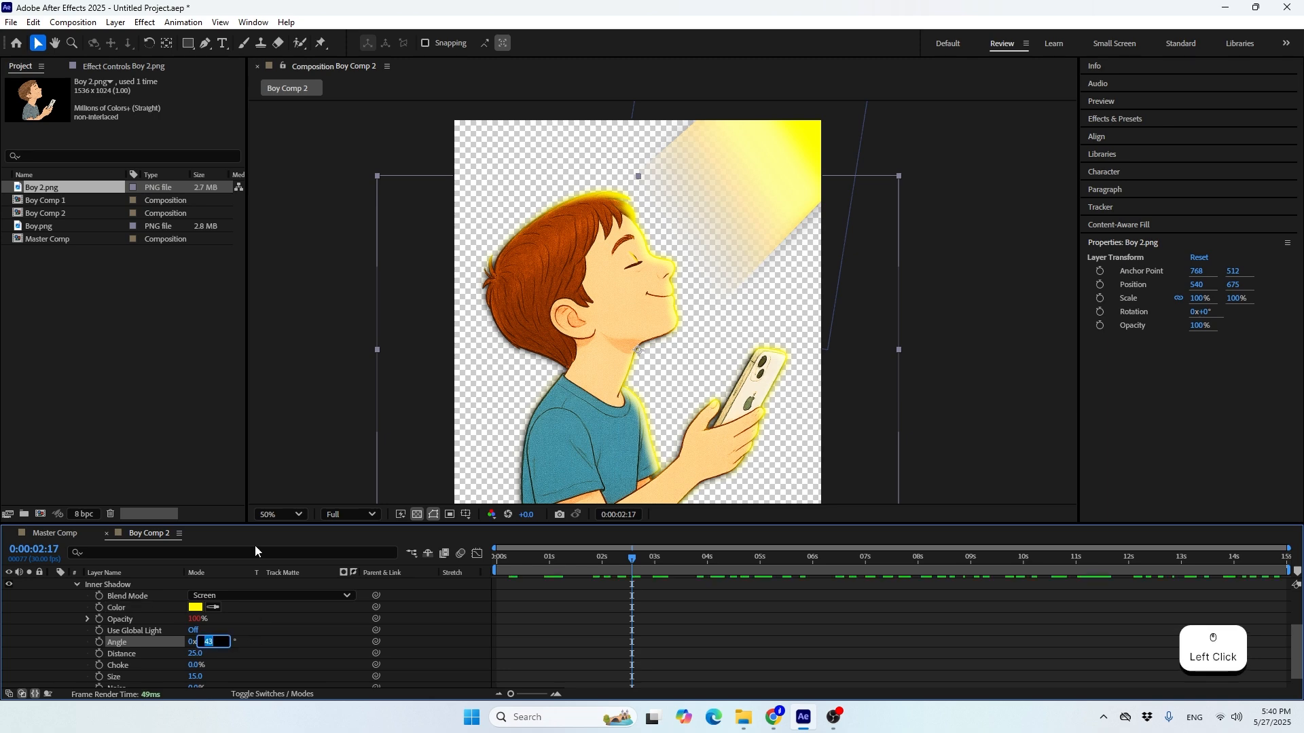
key(Up)
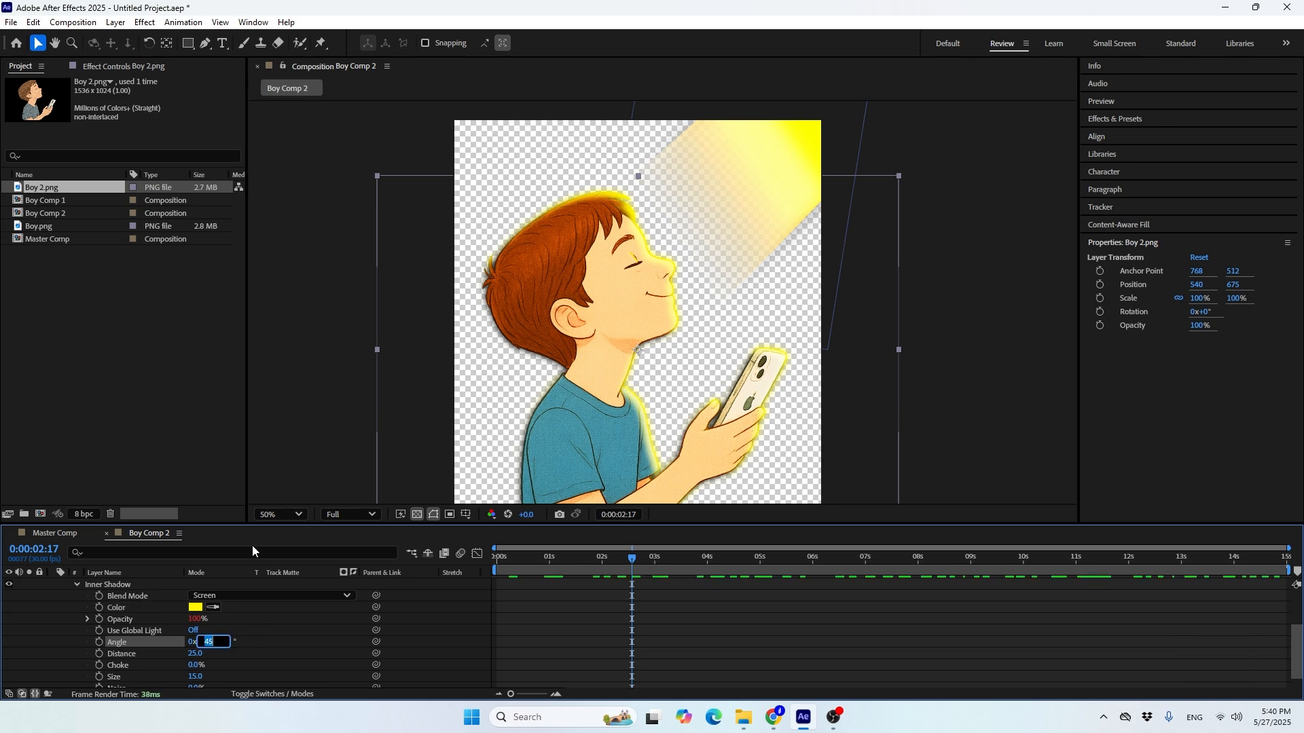
scroll(39, 599, up, 5)
click(51, 596)
click(69, 626)
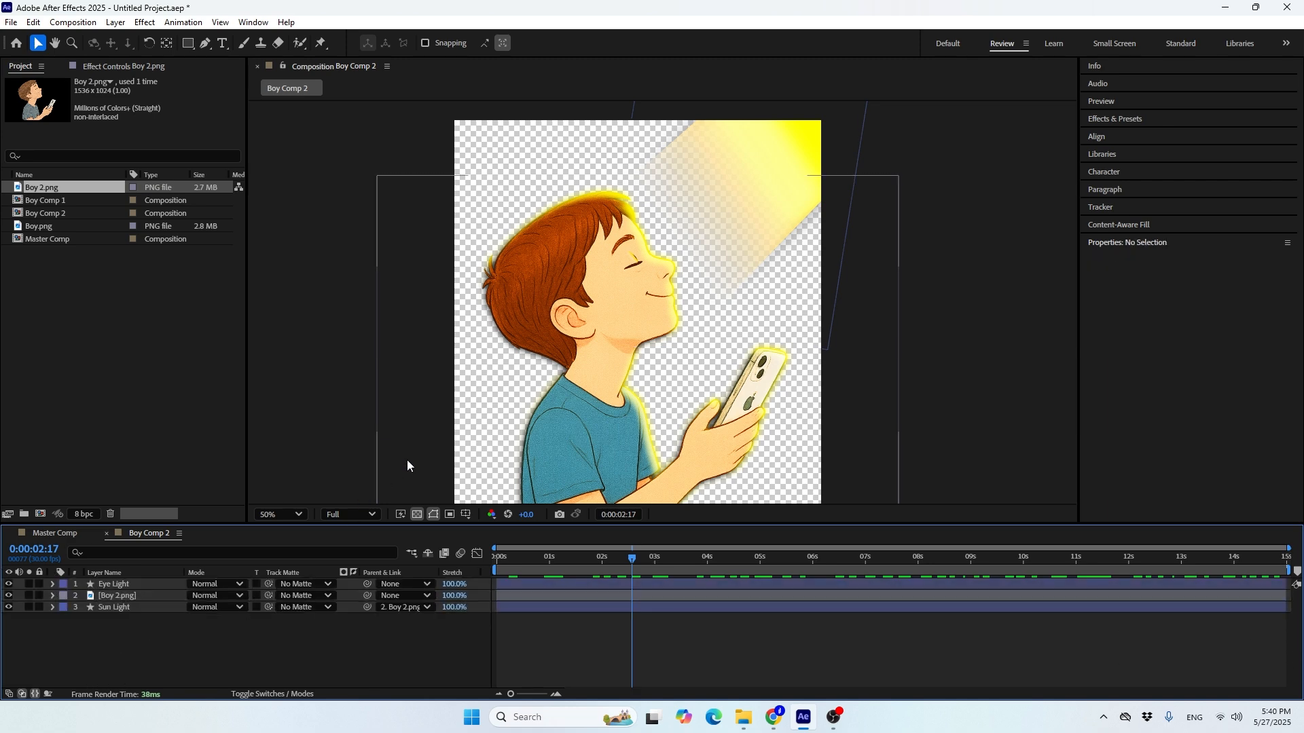
In Master Comp, duplicate Boy Comp 1 with its Mask Bg, stack the copies above the originals and start them at about 4 seconds
click(45, 534)
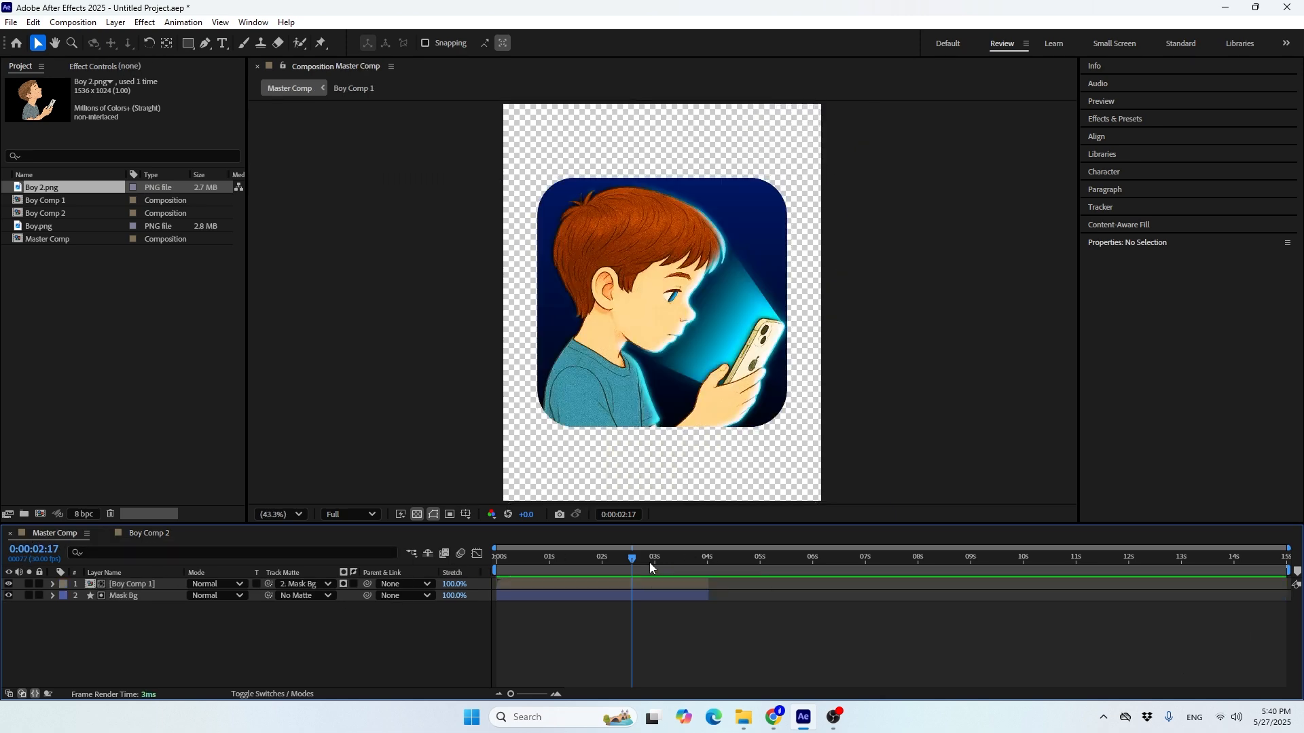
mouse_move(650, 562)
mouse_down()
mouse_move(662, 565)
mouse_move(623, 565)
mouse_up()
click(595, 584)
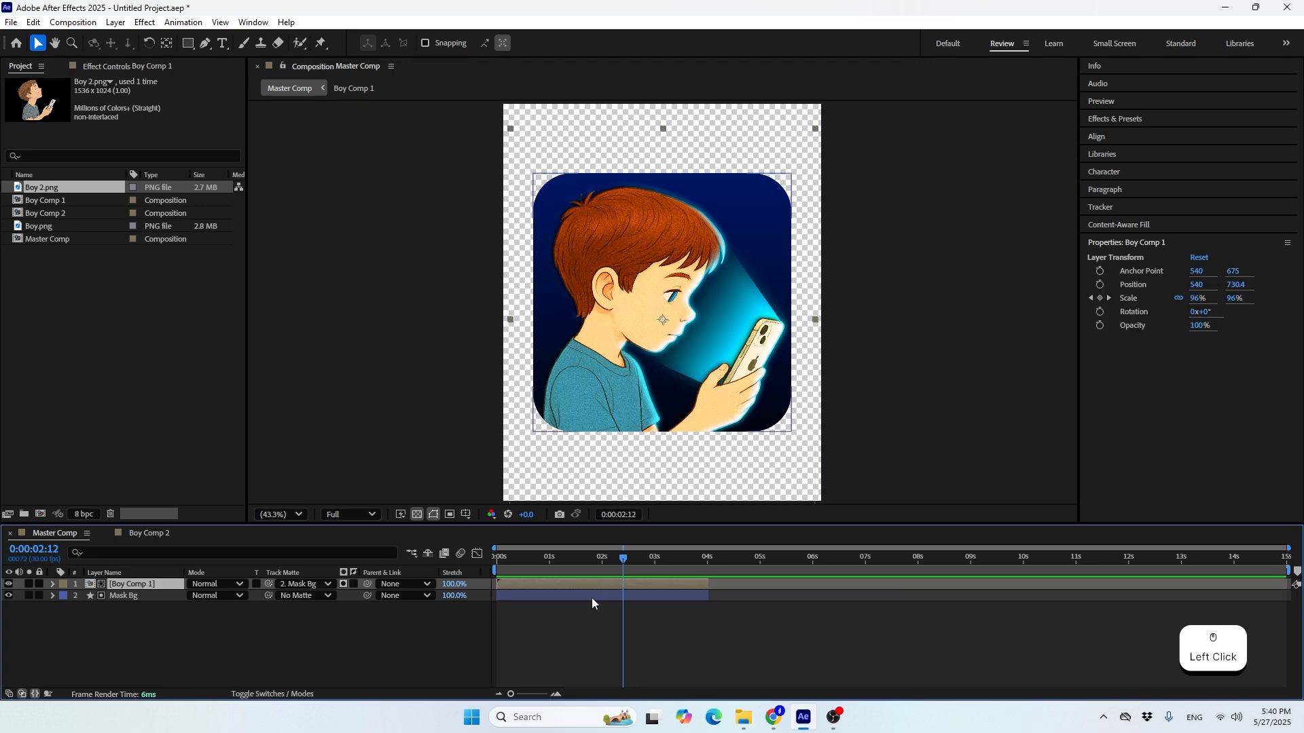
shift+click(580, 595)
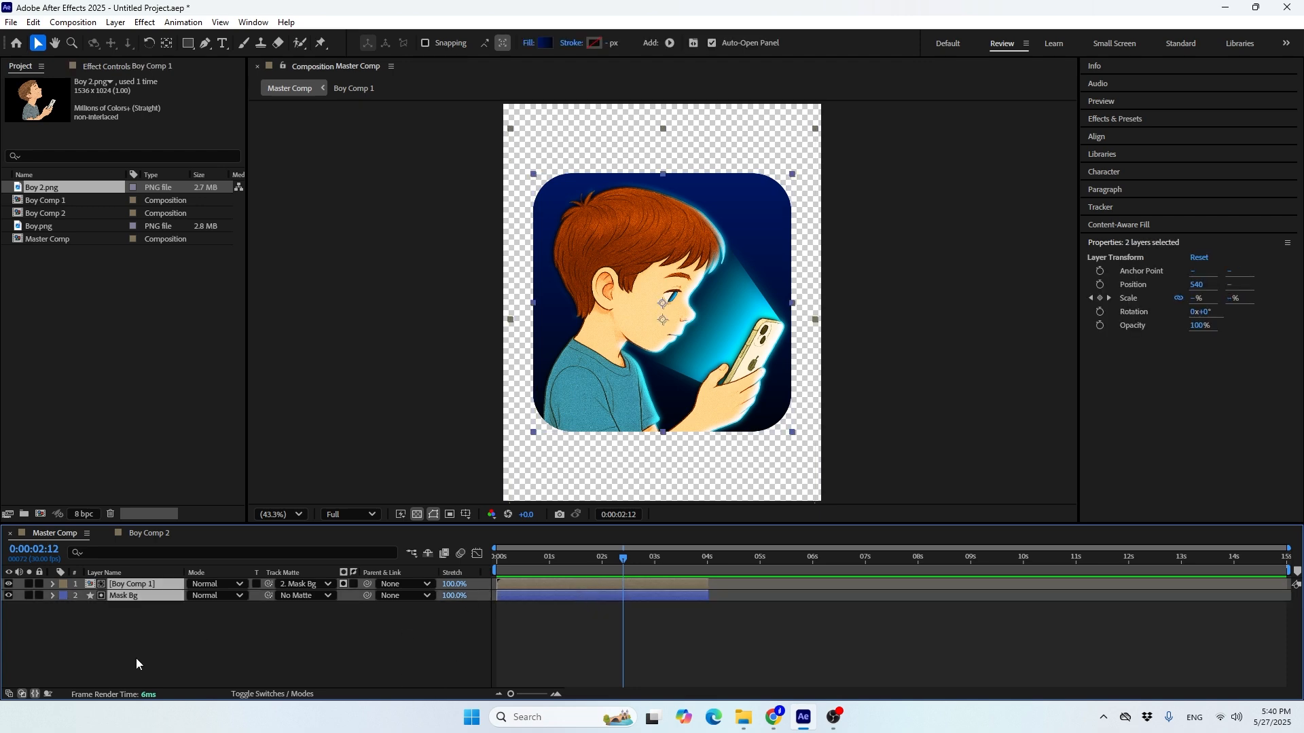
key(ctrl+d)
drag(136, 607, 134, 594)
drag(508, 596, 719, 619)
click(742, 557)
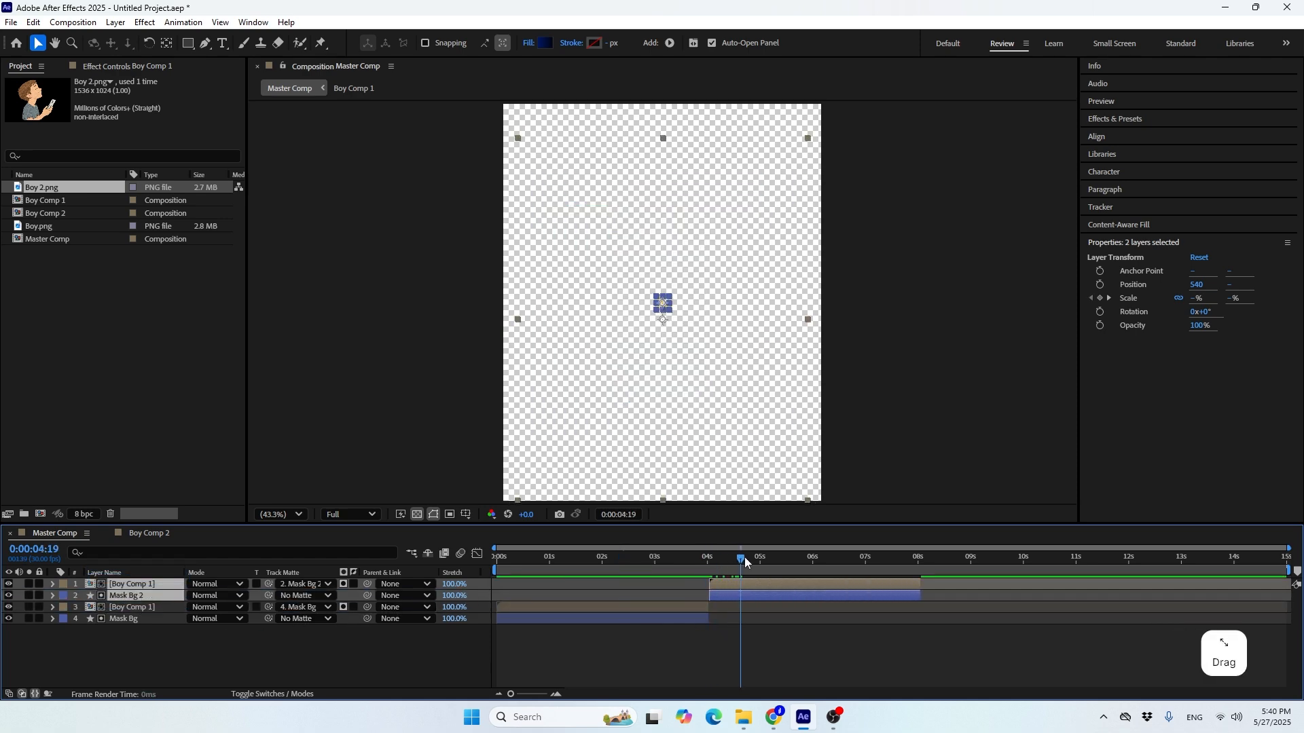
drag(744, 557, 842, 558)
click(768, 657)
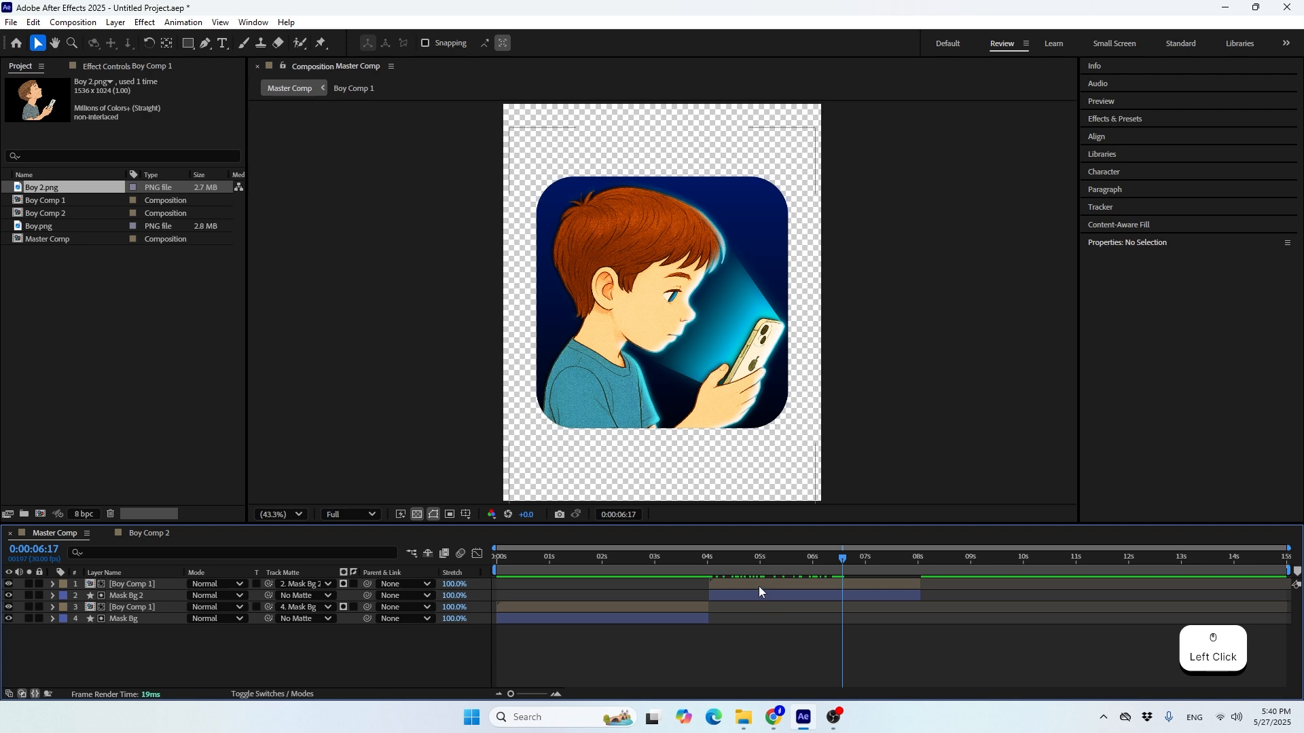
Replace the source of the duplicated Boy Comp 1 layer in Master Comp with Boy Comp 2
click(753, 586)
click(56, 213)
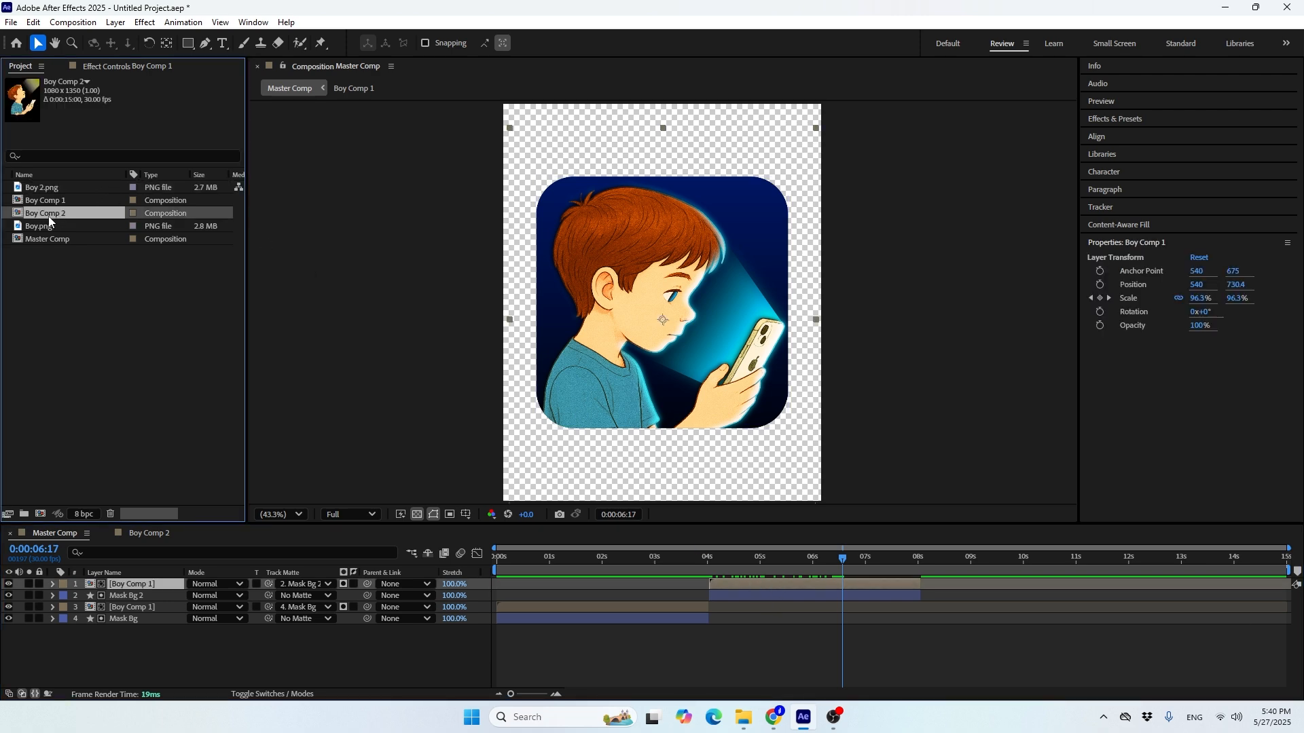
key(alt)
drag(48, 216, 118, 586)
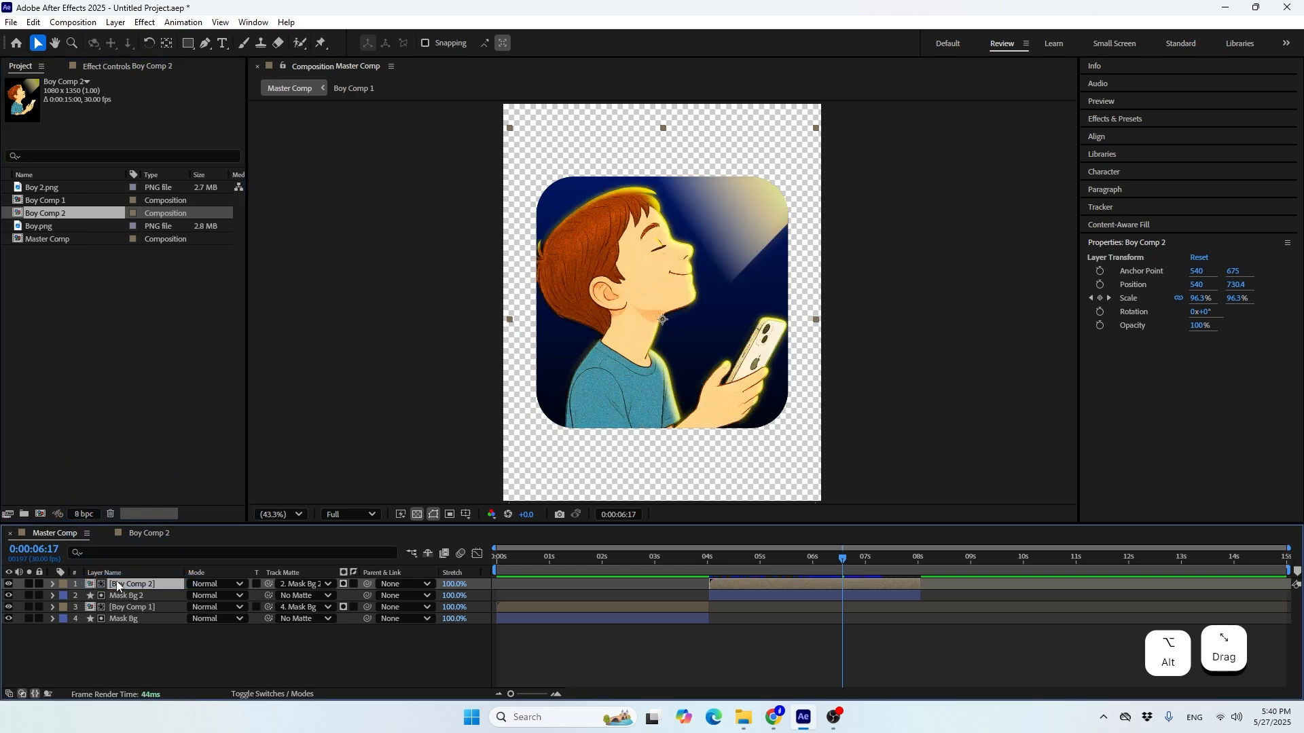
Move the Boy Comp 2 layer to about 621, 804 and remove its Scale keyframes
click(808, 586)
drag(633, 357, 657, 377)
key(s)
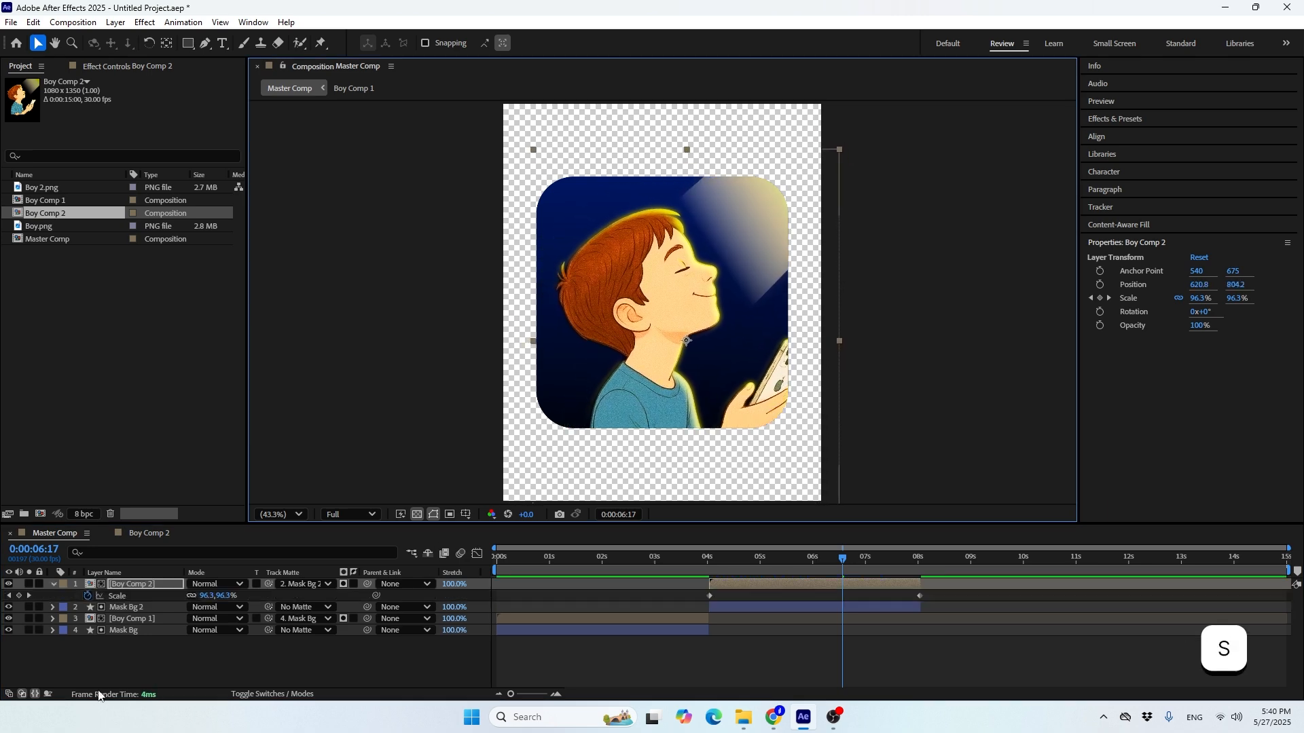
click(88, 596)
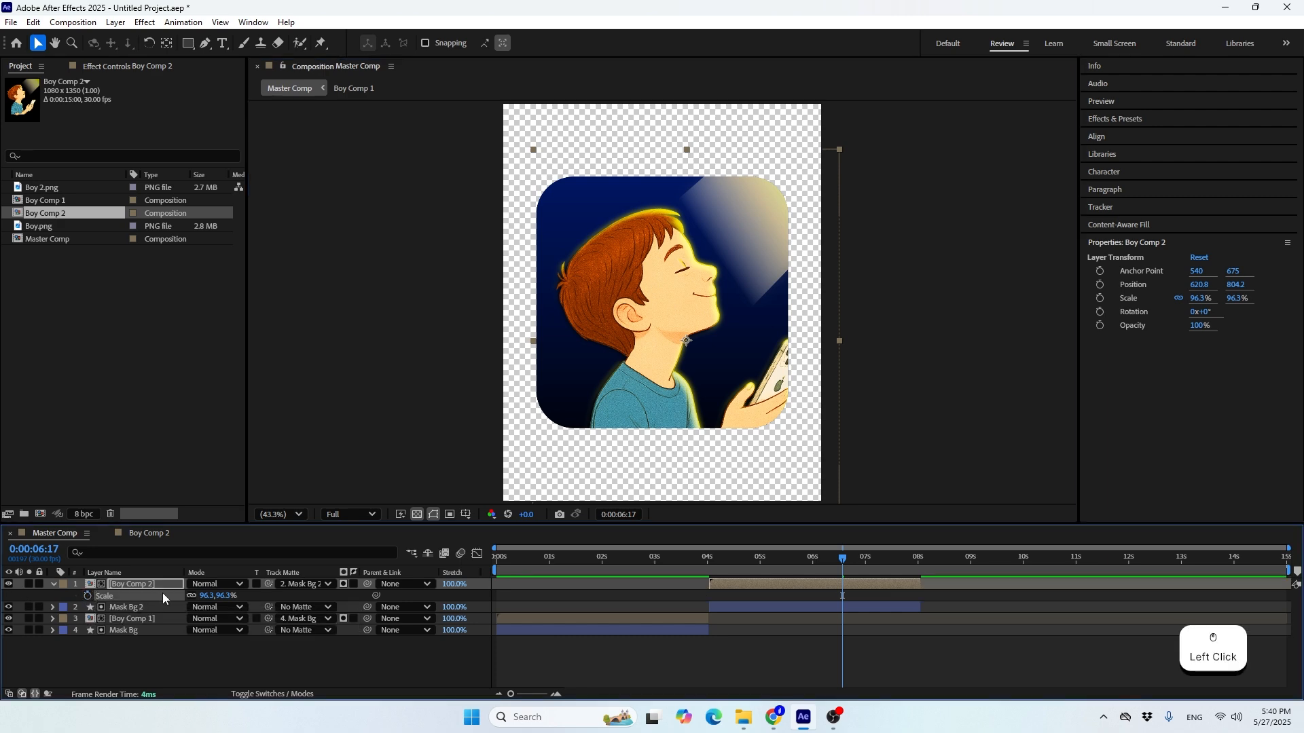
Set the Boy Comp 2 layer's scale to 115% and move it to about 690, 908 within the rounded mask
click(208, 596)
text(100)
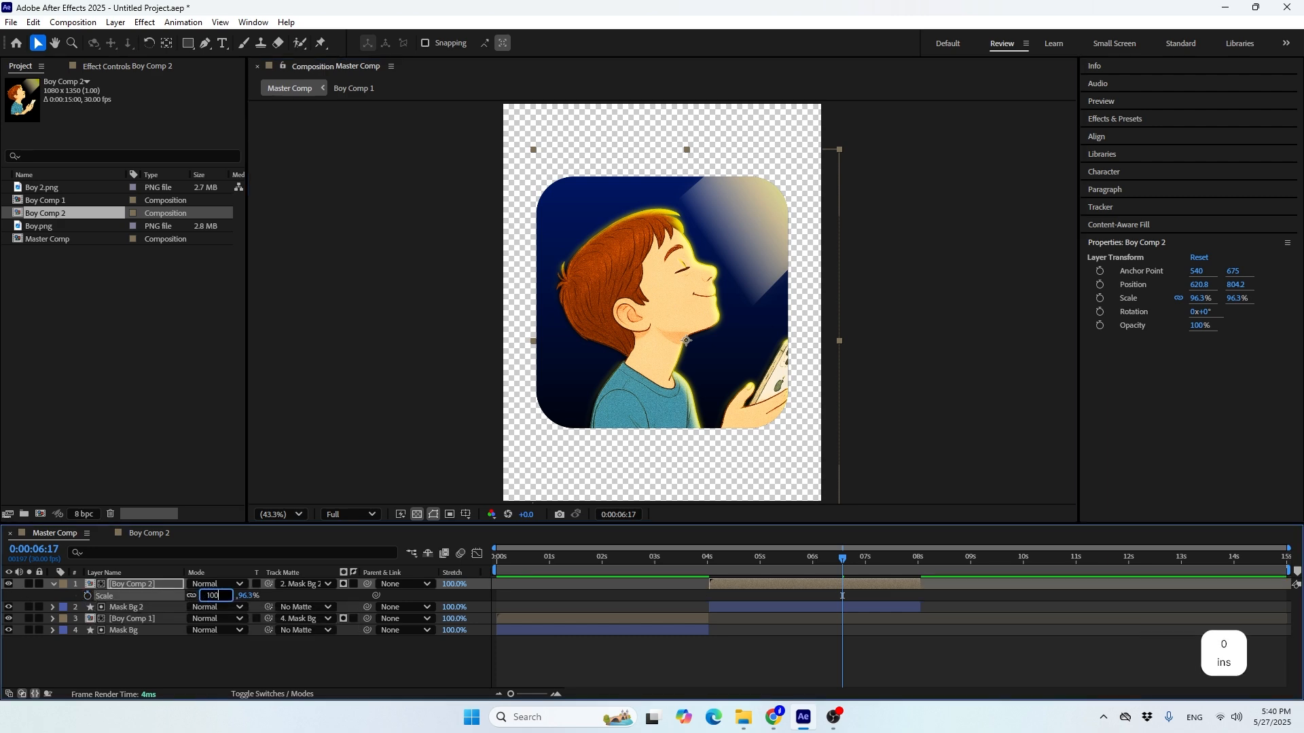
key(Return)
click(208, 596)
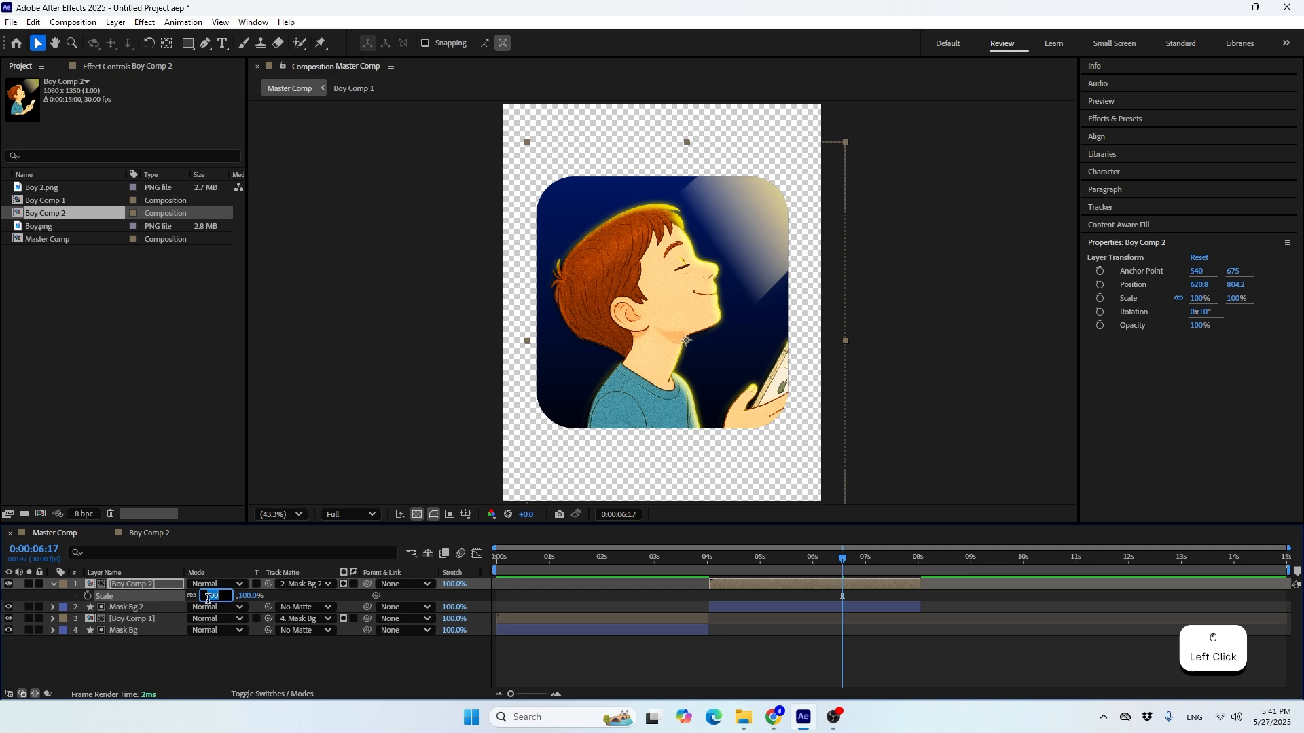
text(115)
key(Return)
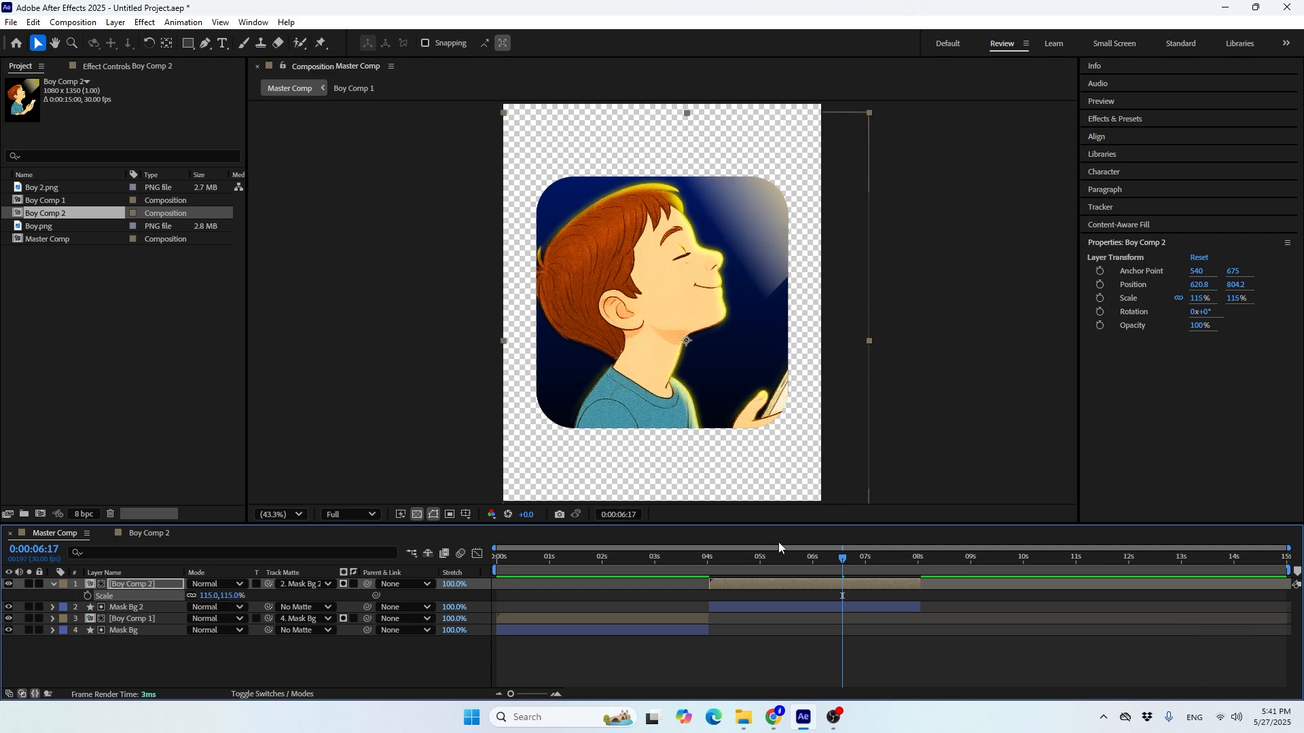
drag(654, 336, 670, 369)
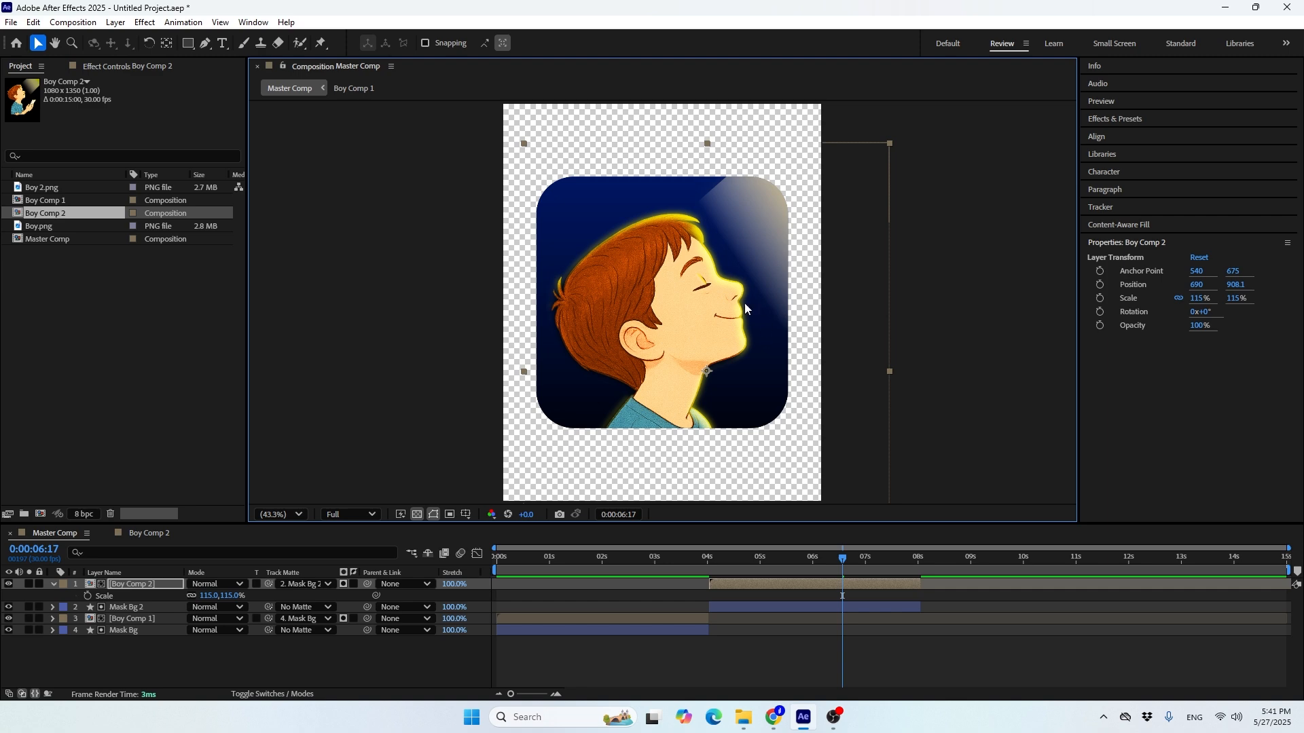
Inside Boy Comp 2, move the Sun Light shape closer to the boy's face at about 850, 207, and check it in Master Comp
double_click(796, 583)
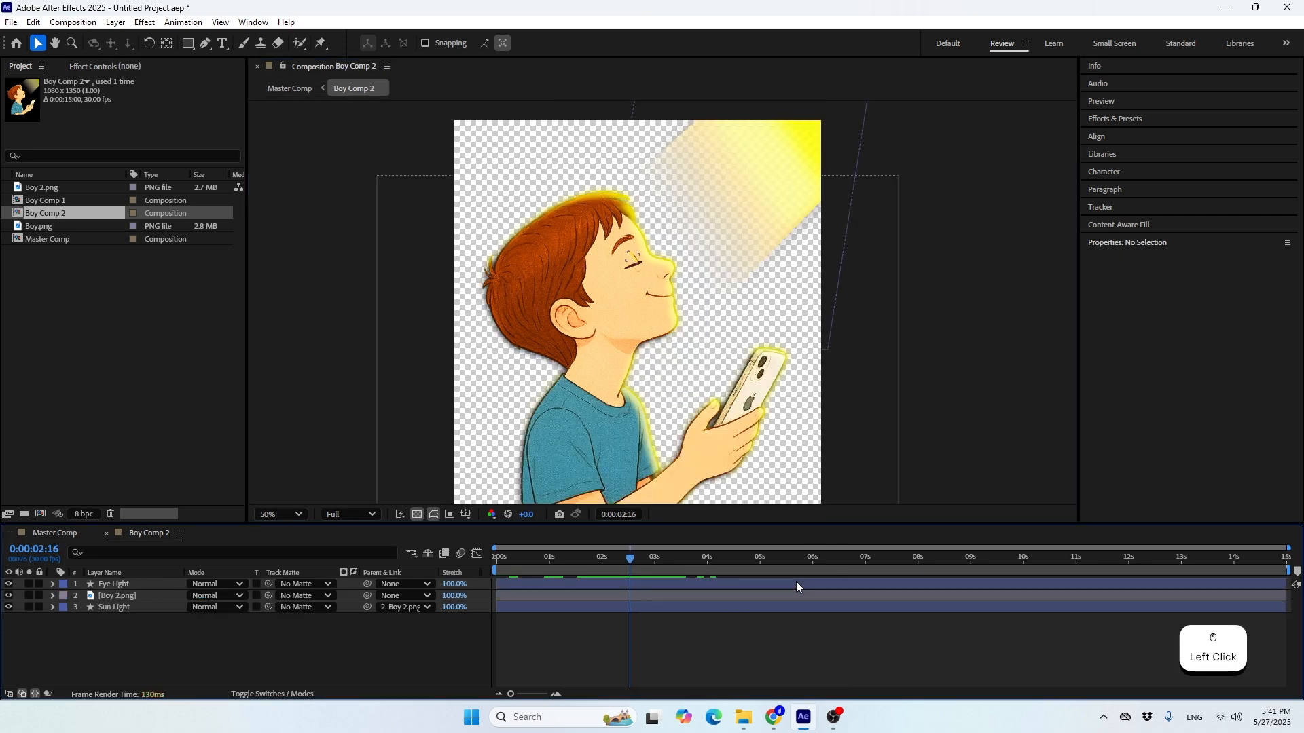
click(787, 148)
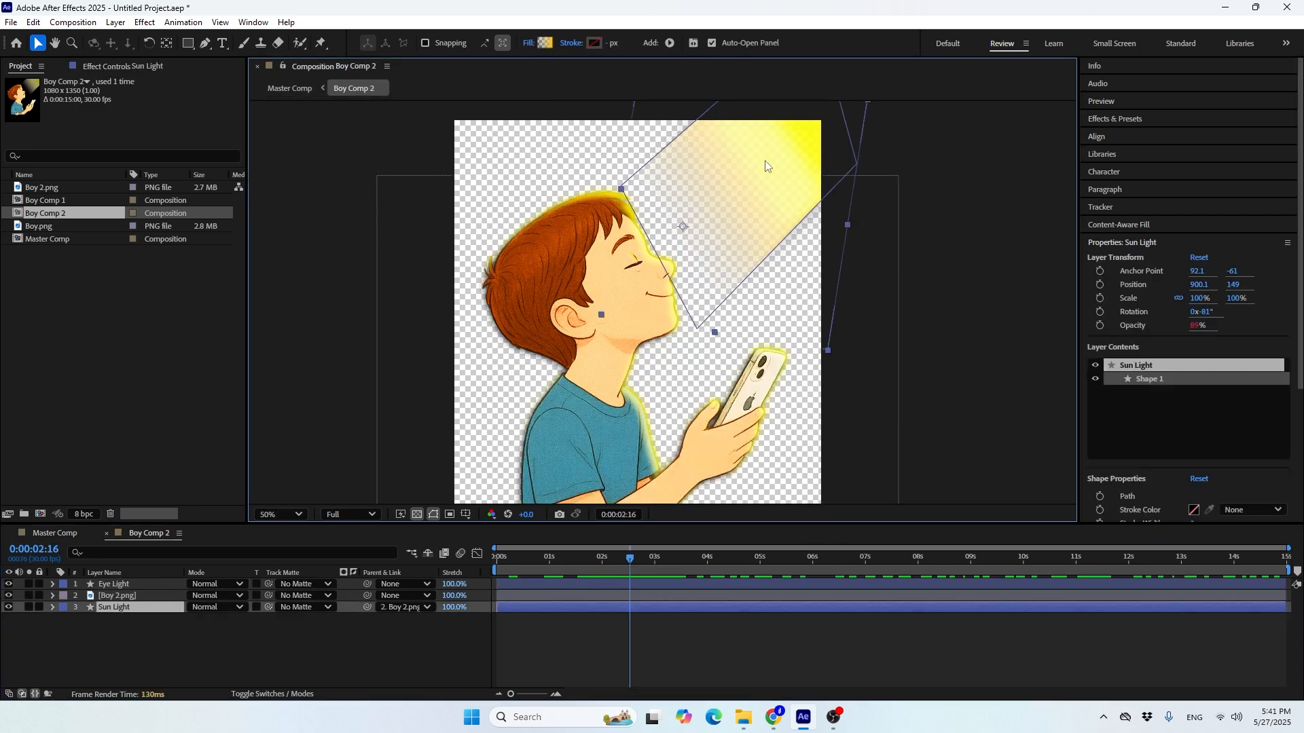
drag(767, 166, 747, 183)
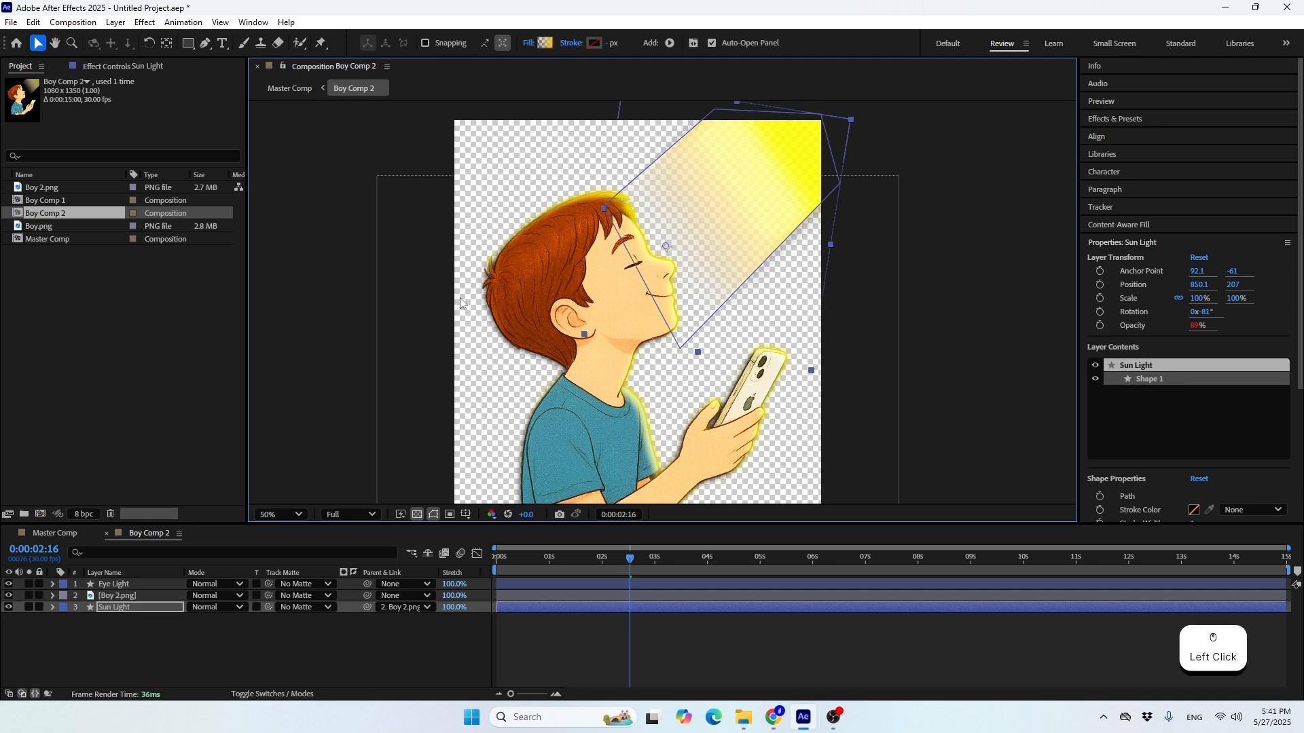
click(55, 535)
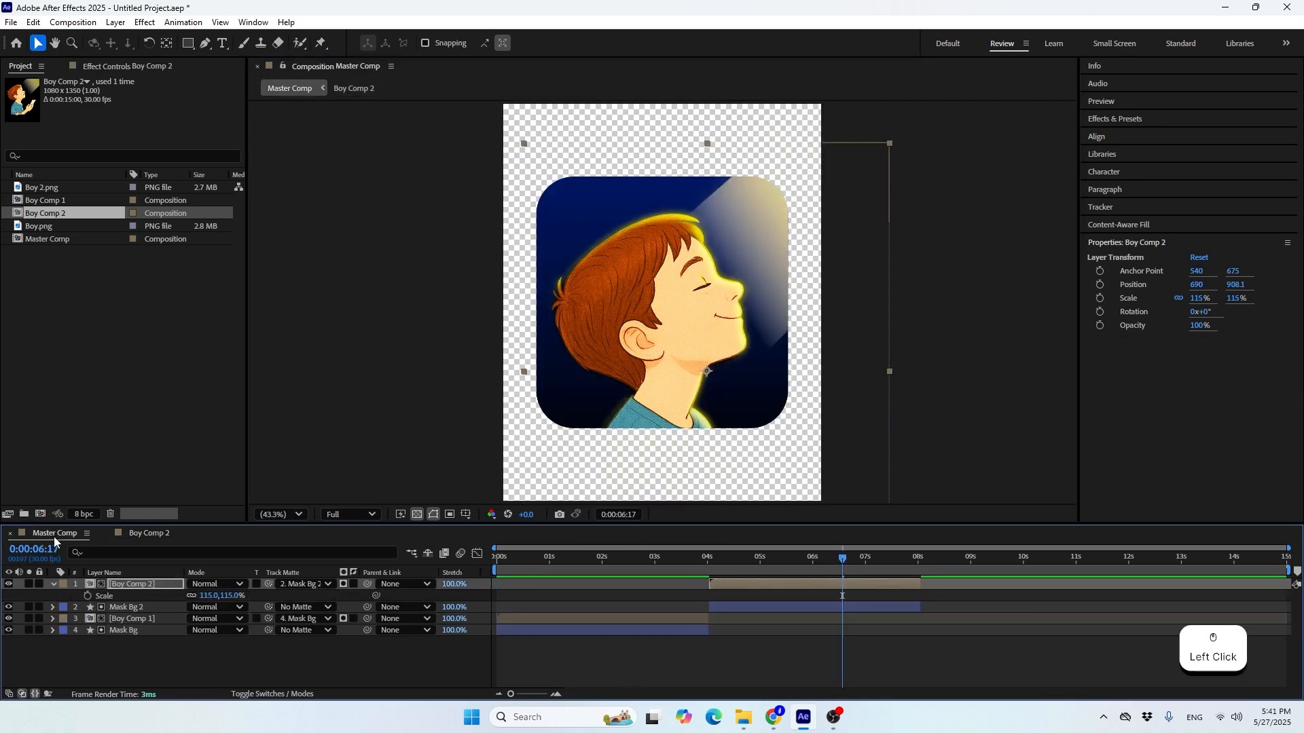
Pull Sun Light's path point at the boy's forehead outward above his hair with the Pen tool, and return to Master Comp
click(144, 534)
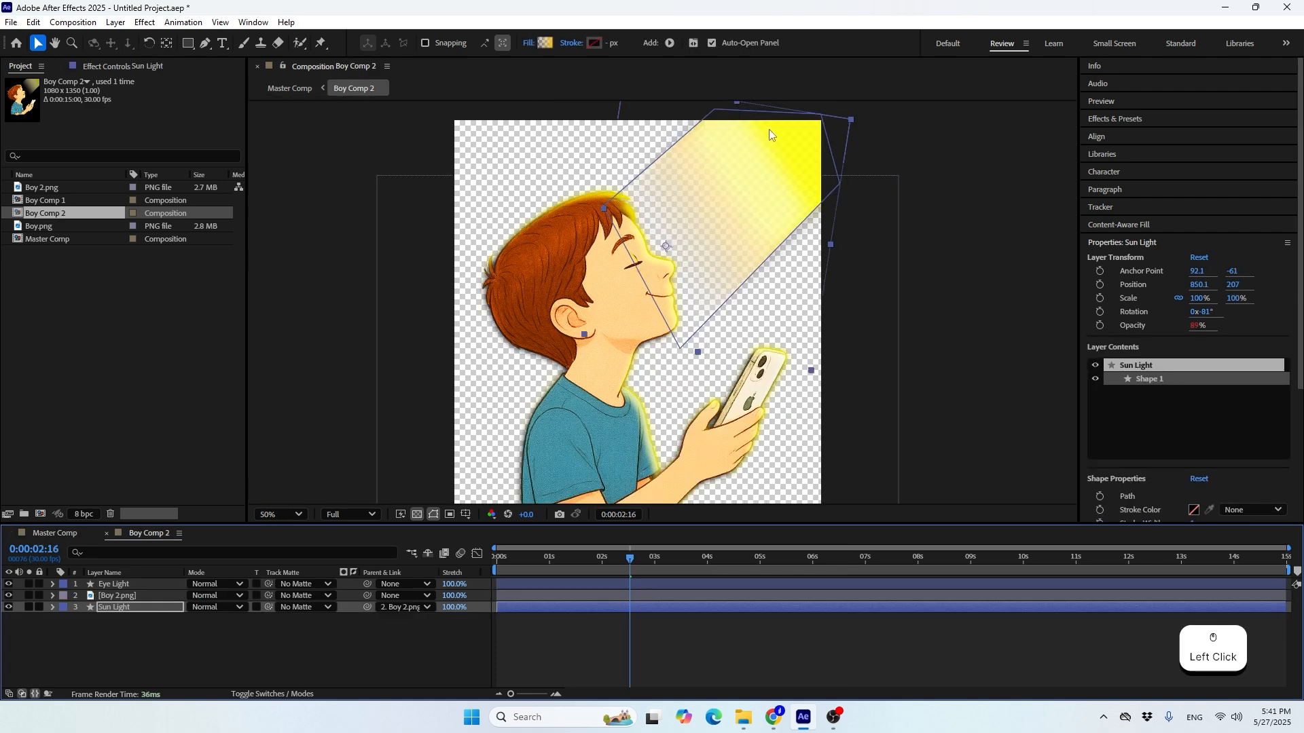
click(205, 42)
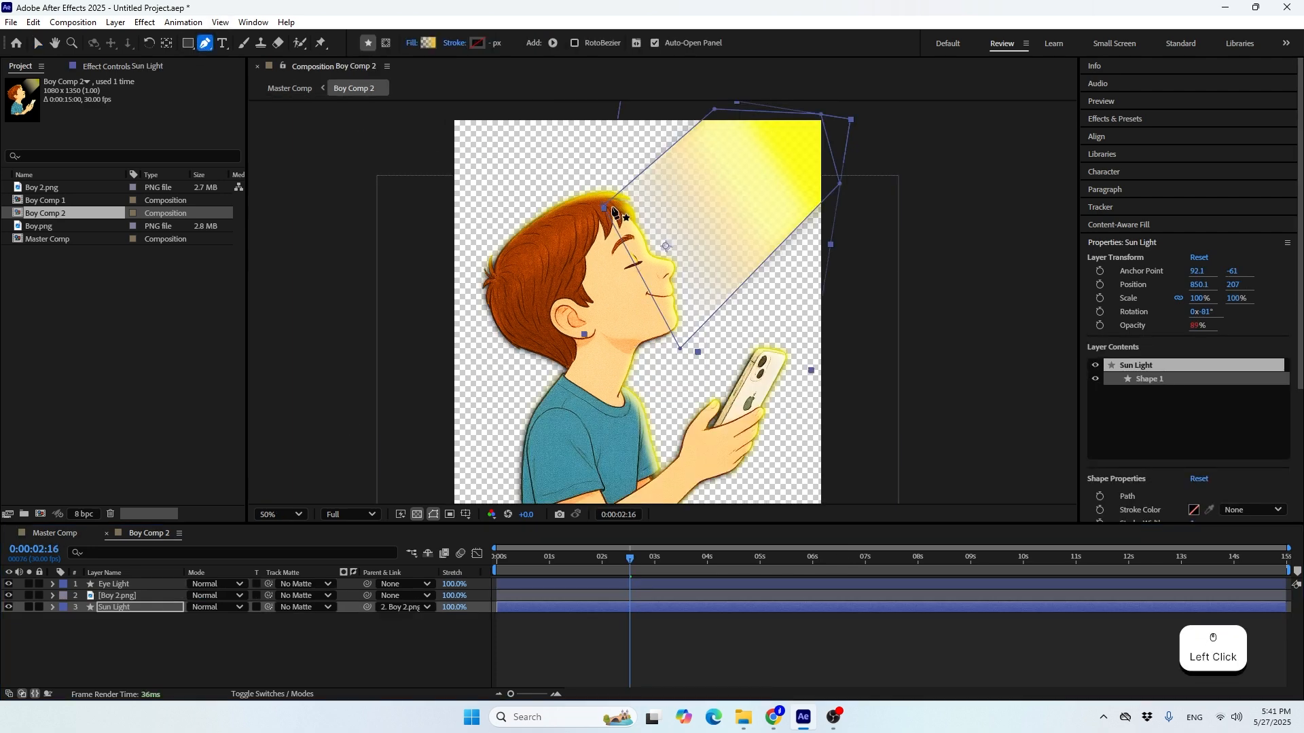
drag(604, 208, 567, 188)
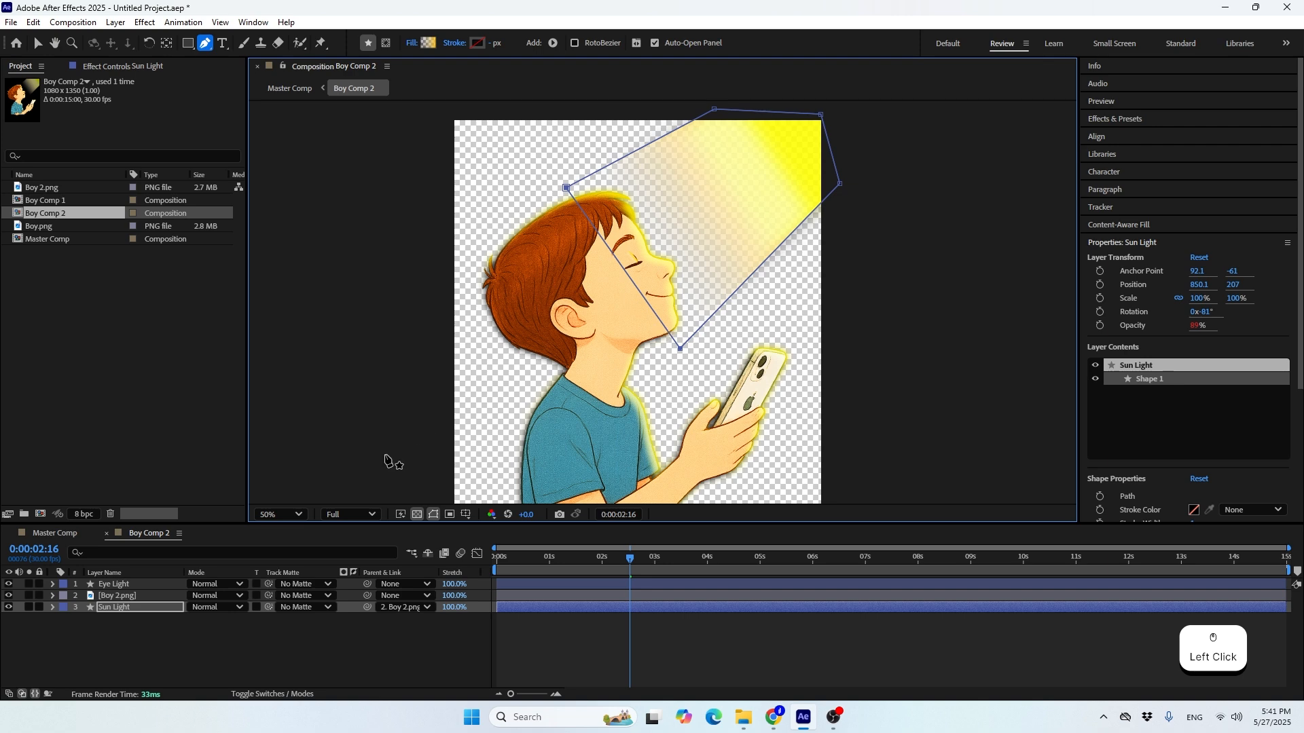
click(47, 534)
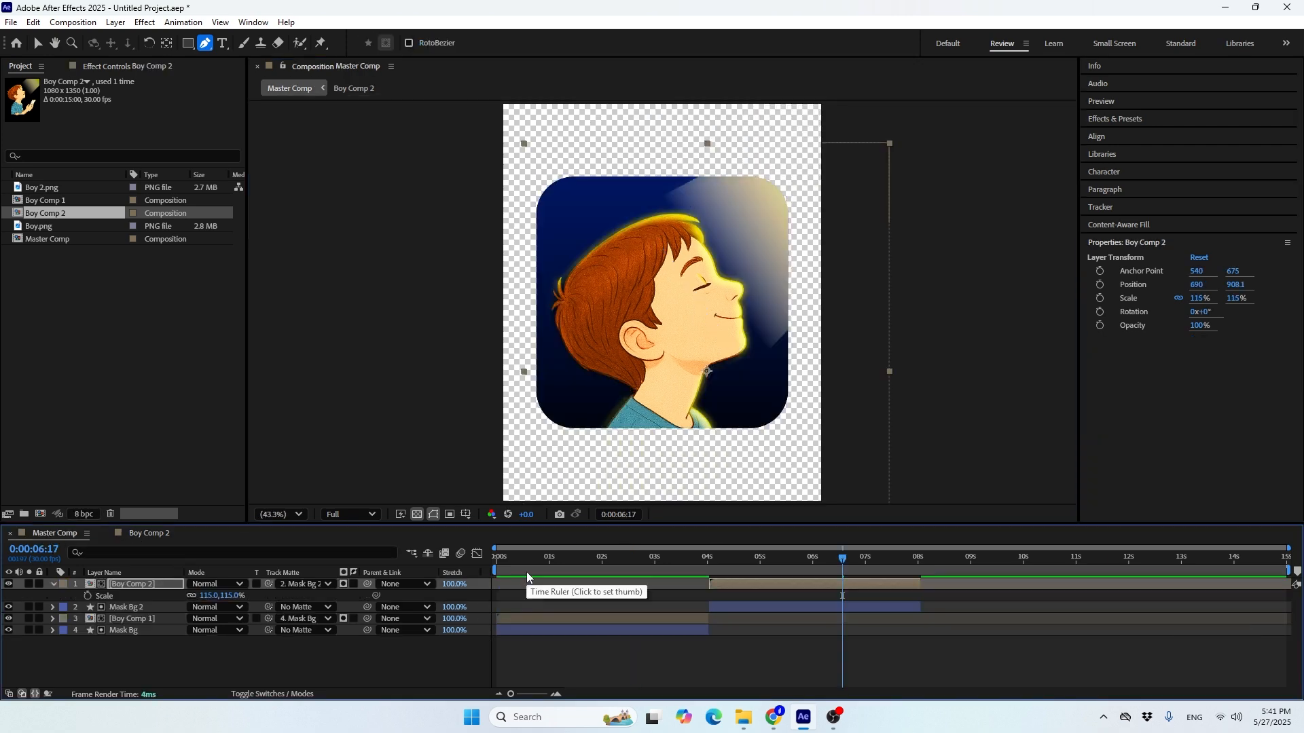
Shift the Boy Comp 2 layer horizontally to about 712, 908 within the rounded mask
drag(799, 560, 806, 598)
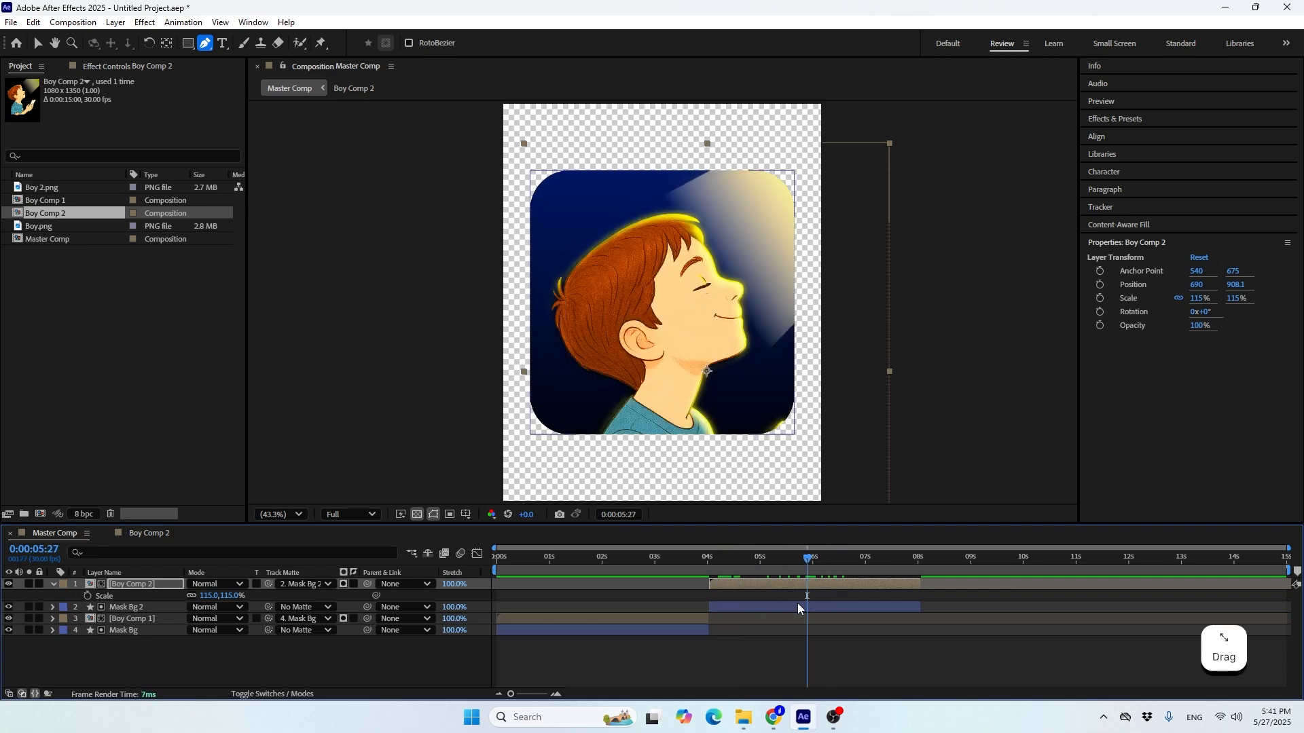
click(818, 560)
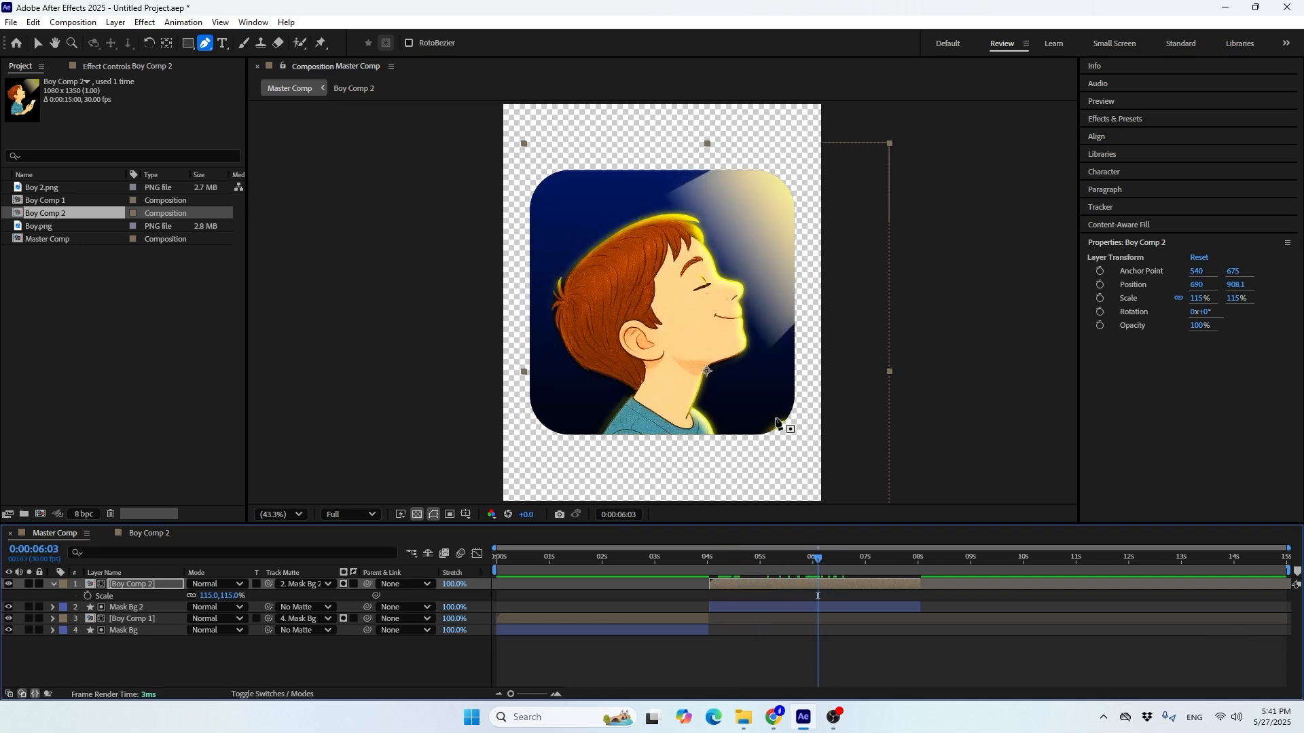
key(Right)
key(Right)
key(Right)
key(Right)
key(Right)
key(Right)
key(Right)
key(Right)
key(Right)
key(Right)
key(Right)
key(Right)
key(Right)
key(Right)
key(Right)
key(Right)
key(Right)
key(Right)
key(Right)
key(Right)
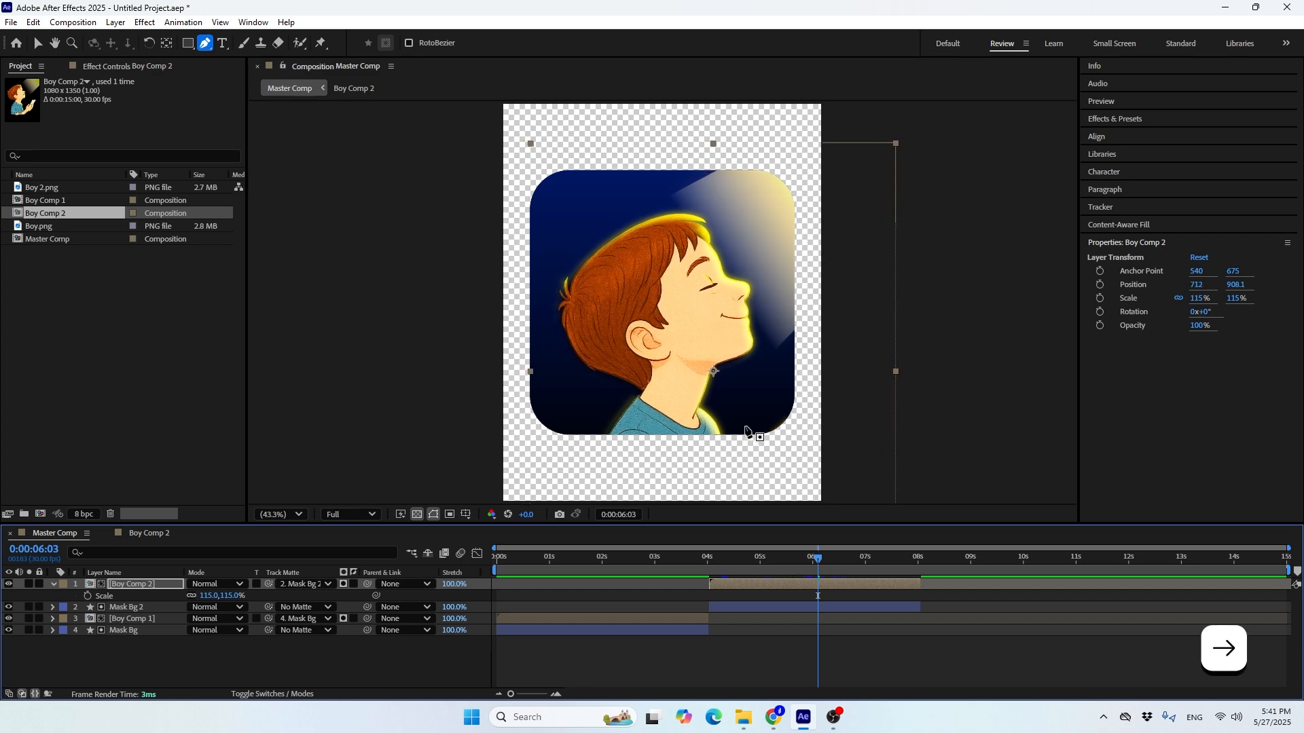
Set the starting colour of the Mask Bg 2 layer's linear gradient fill to orange FF5400
click(766, 605)
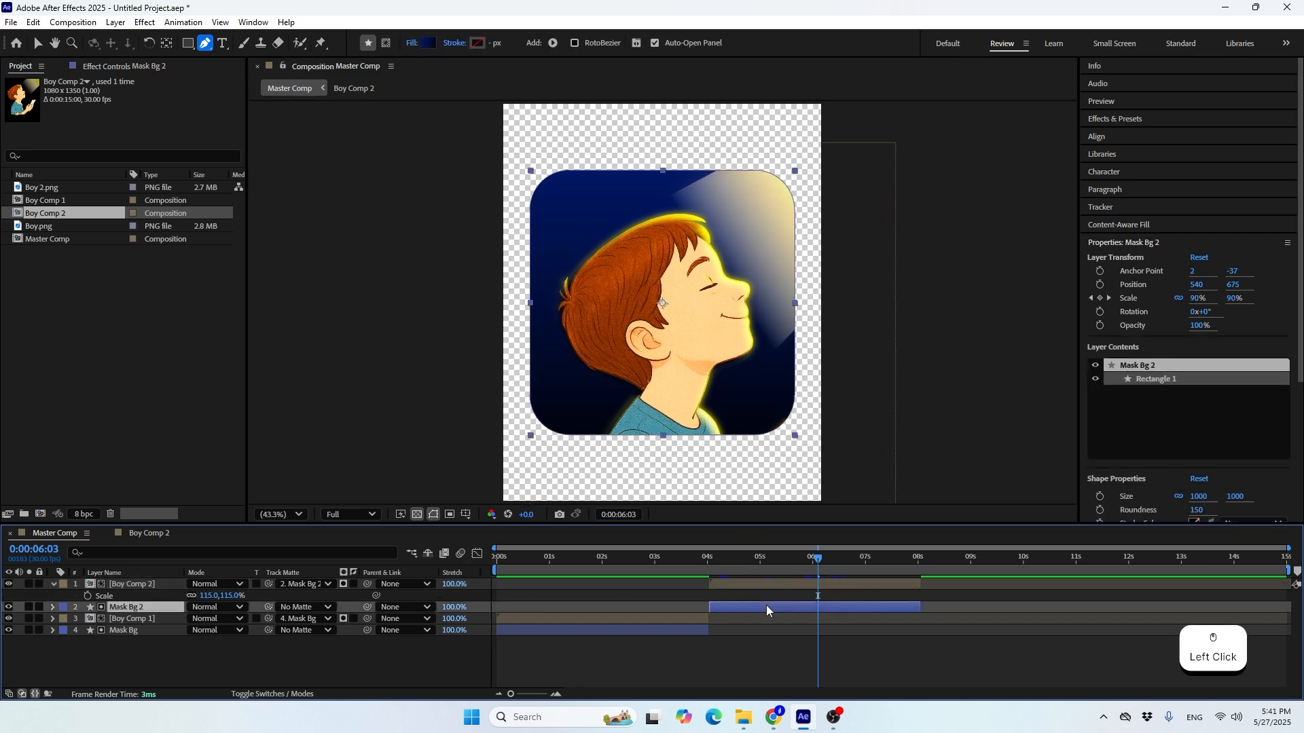
click(428, 43)
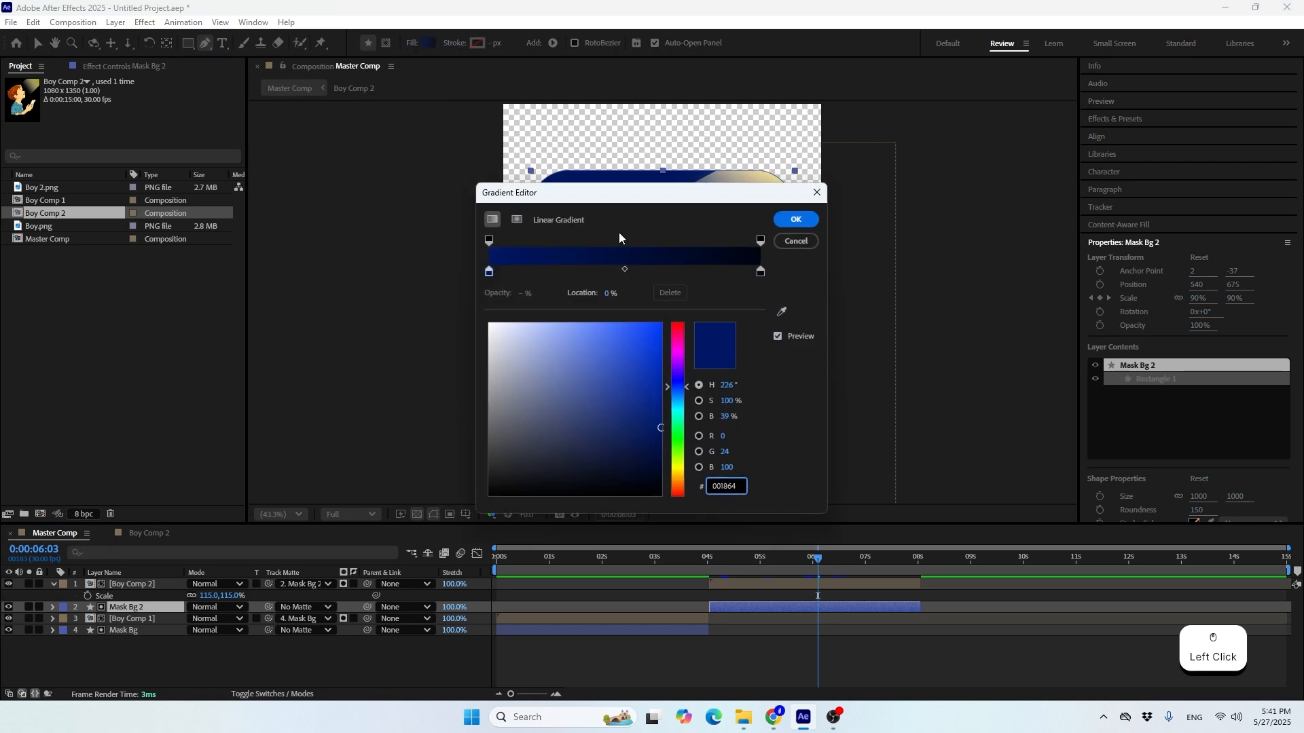
drag(602, 191, 255, 157)
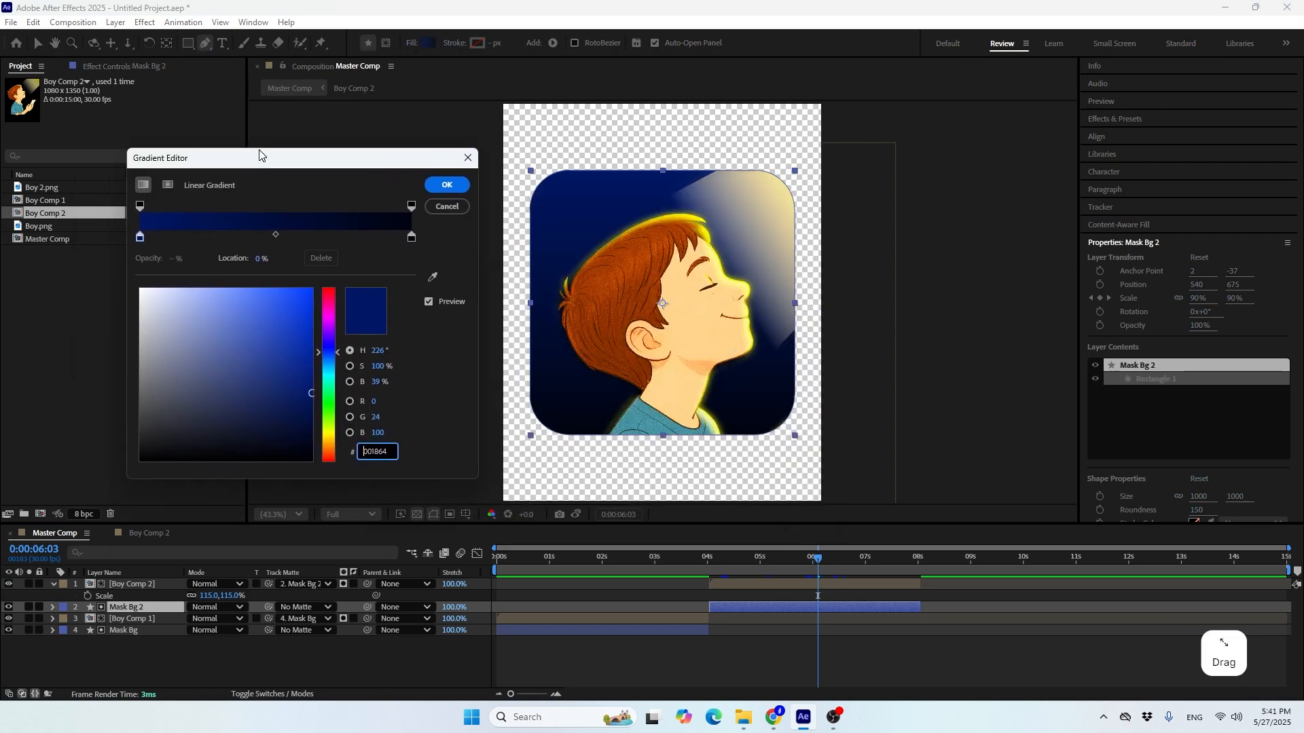
click(142, 239)
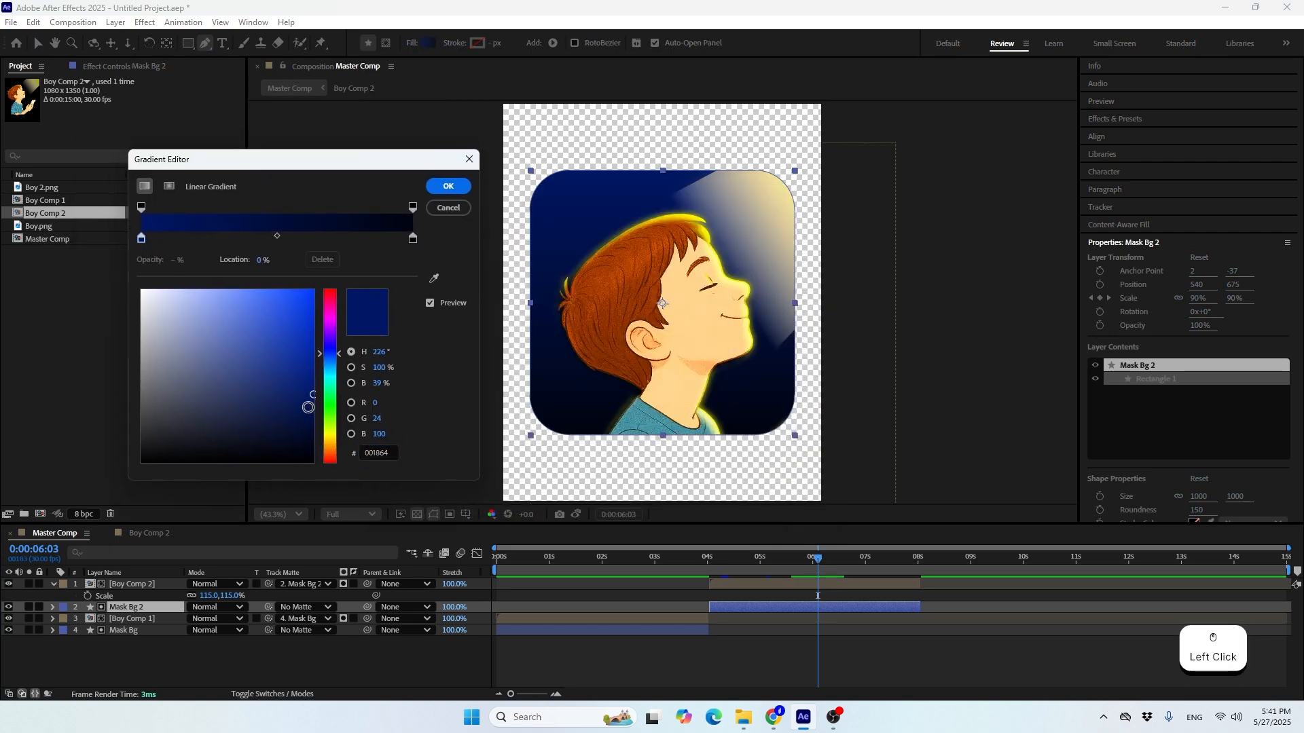
drag(333, 424, 326, 497)
drag(293, 382, 371, 228)
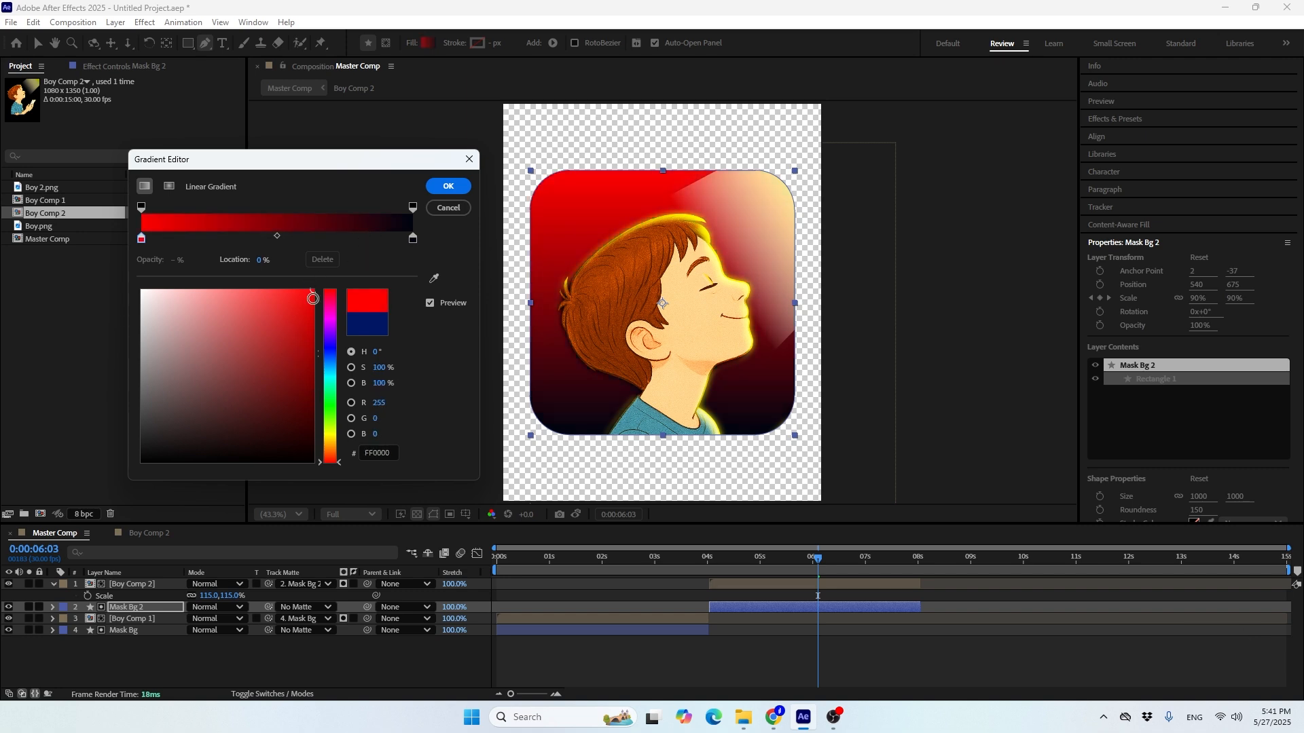
drag(316, 466, 317, 453)
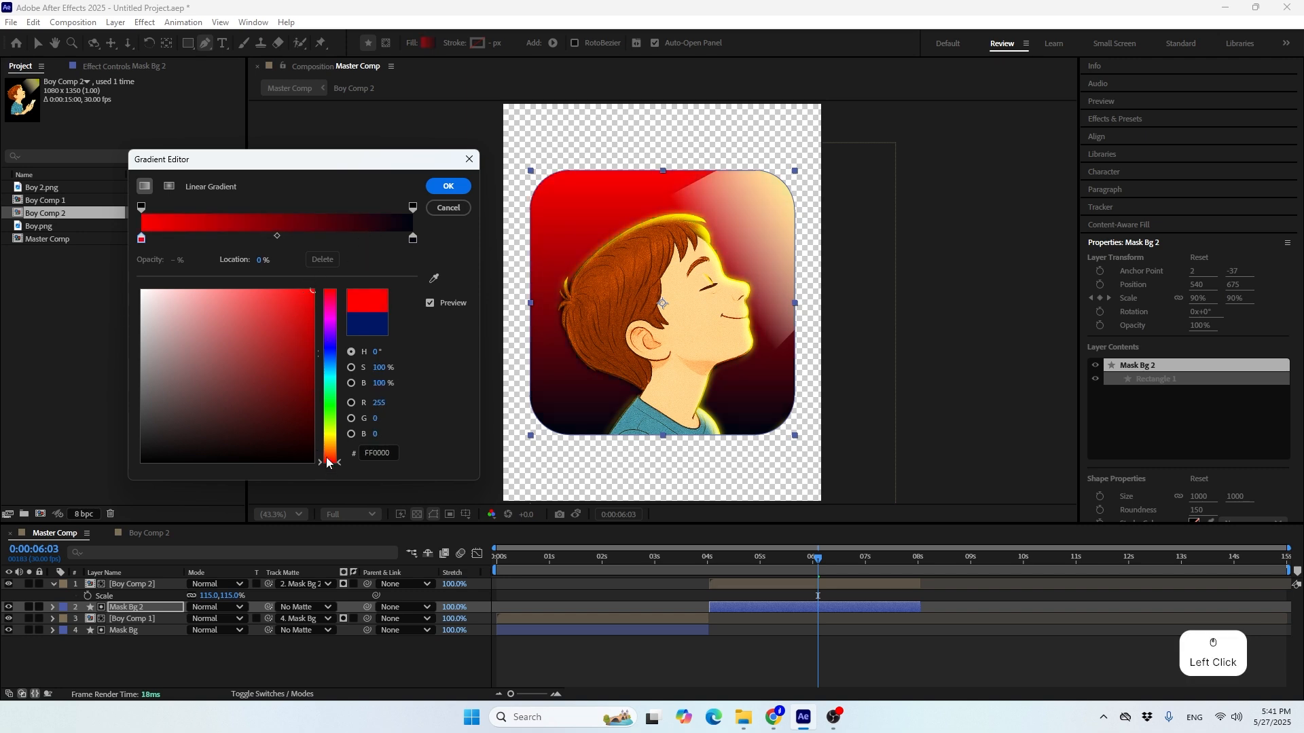
Set the end colour stop of the Mask Bg 2 gradient to golden yellow FFC000
click(413, 239)
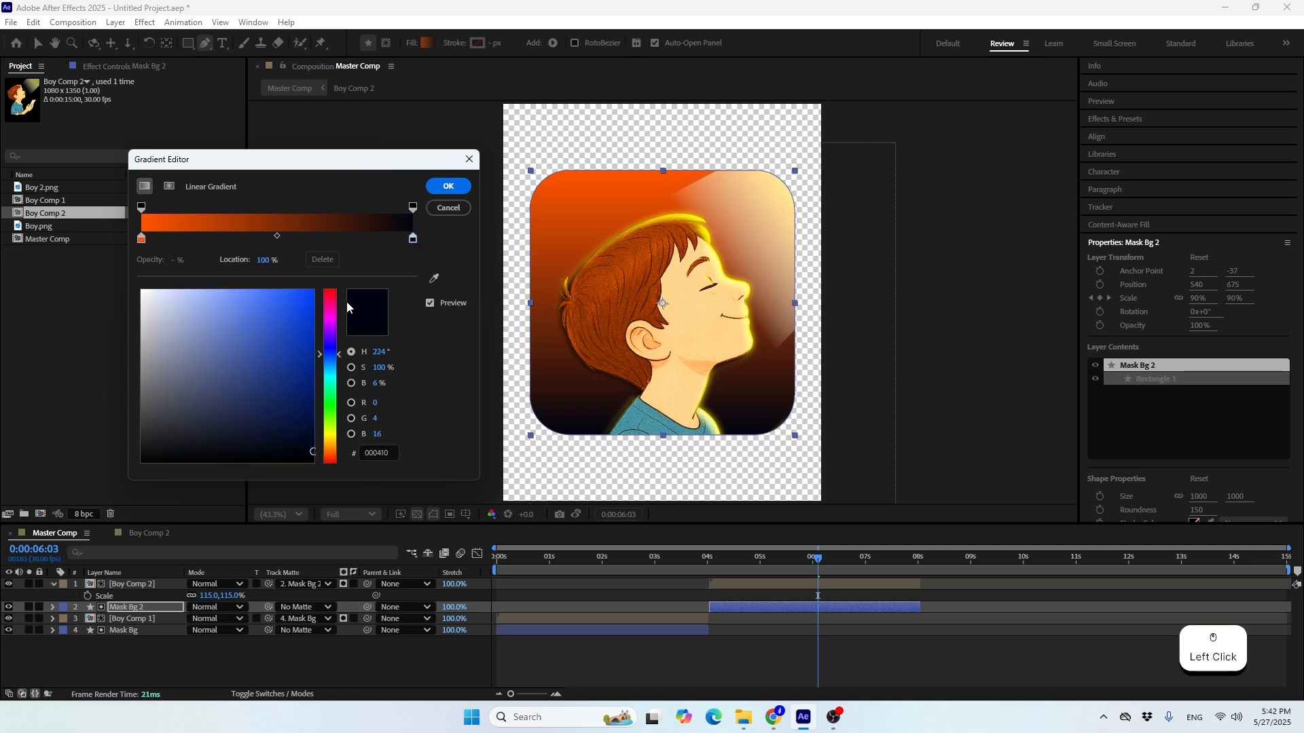
drag(331, 440, 331, 436)
drag(288, 349, 395, 216)
click(294, 289)
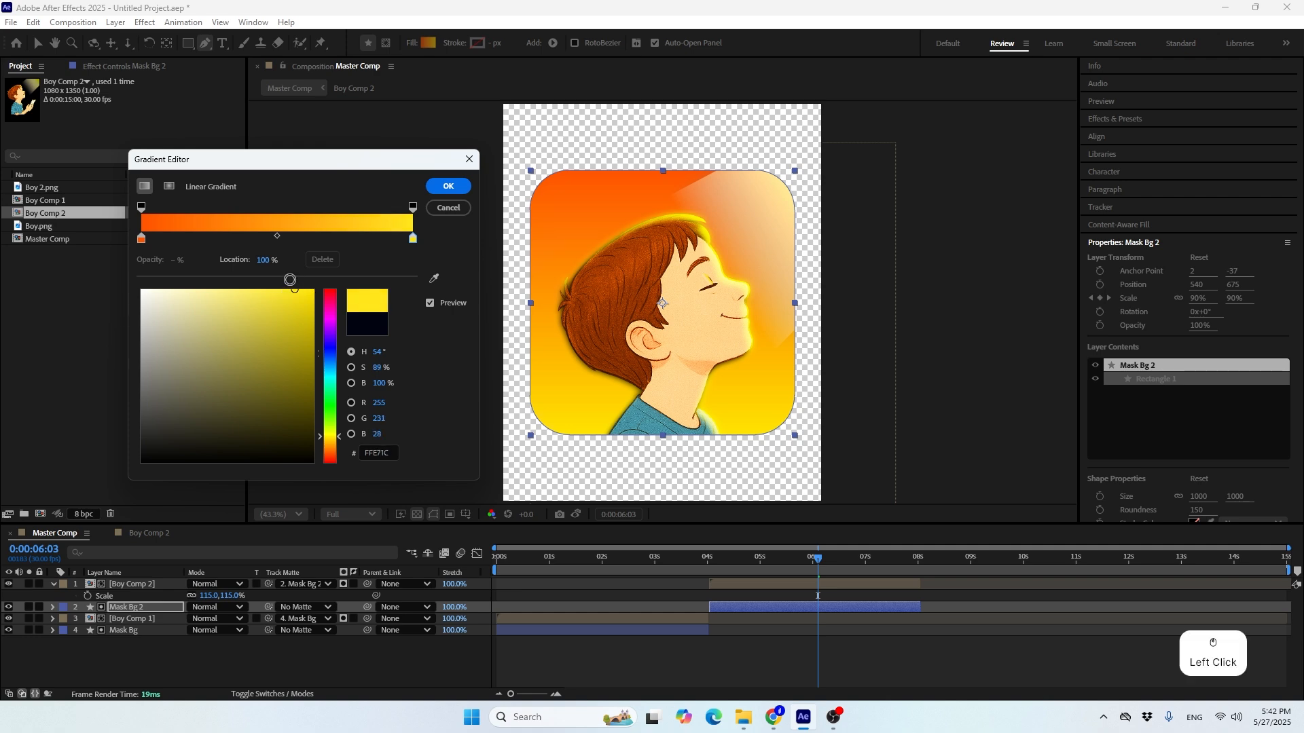
drag(298, 279, 463, 216)
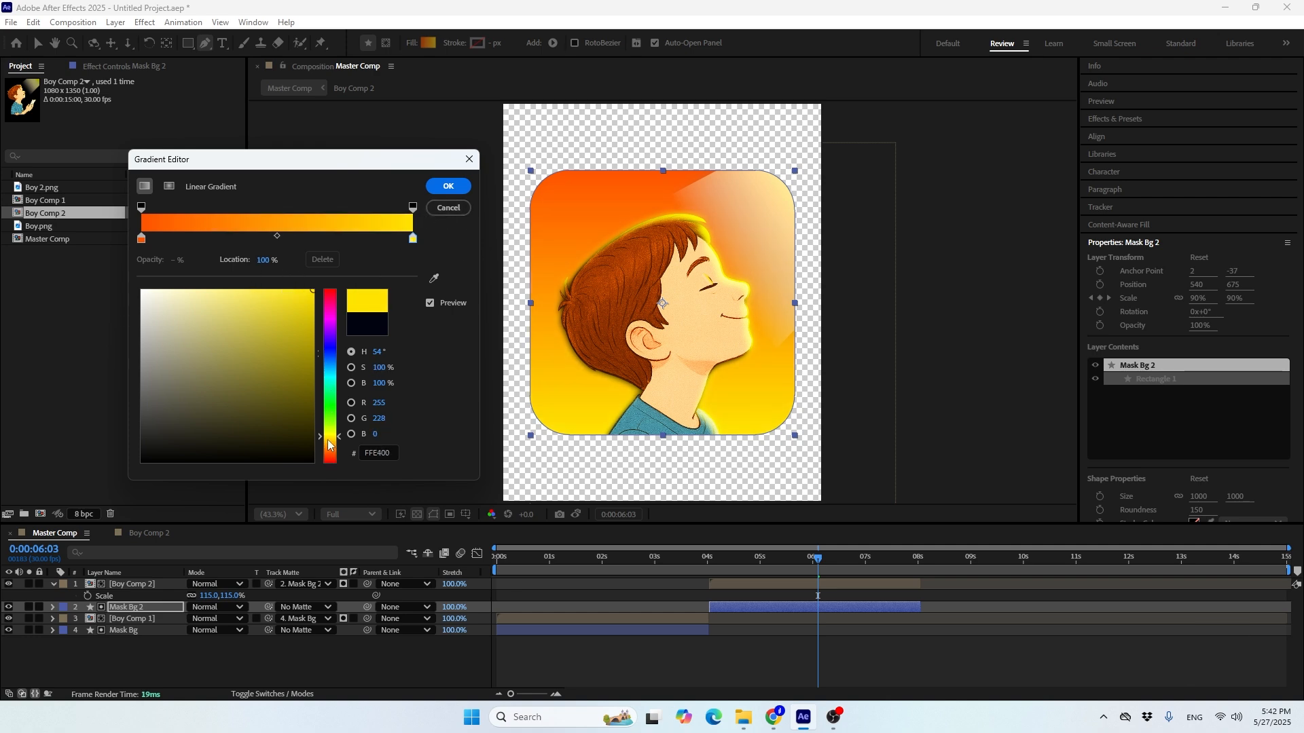
click(329, 443)
click(330, 441)
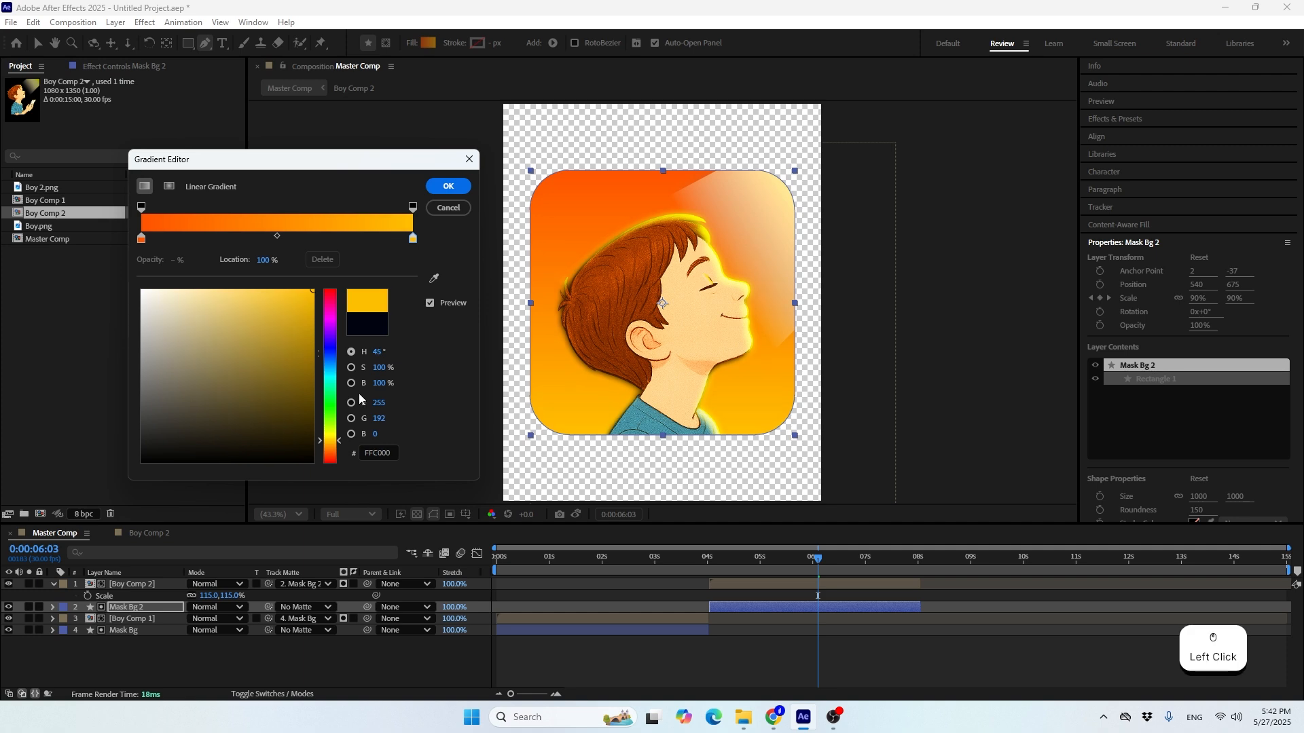
Swap the gradient stops, placing yellow FFC000 at 0% and orange FF5400 at 100%, apply the fill and preview the scene
mouse_move(141, 240)
mouse_down()
mouse_move(360, 242)
mouse_move(119, 245)
mouse_up()
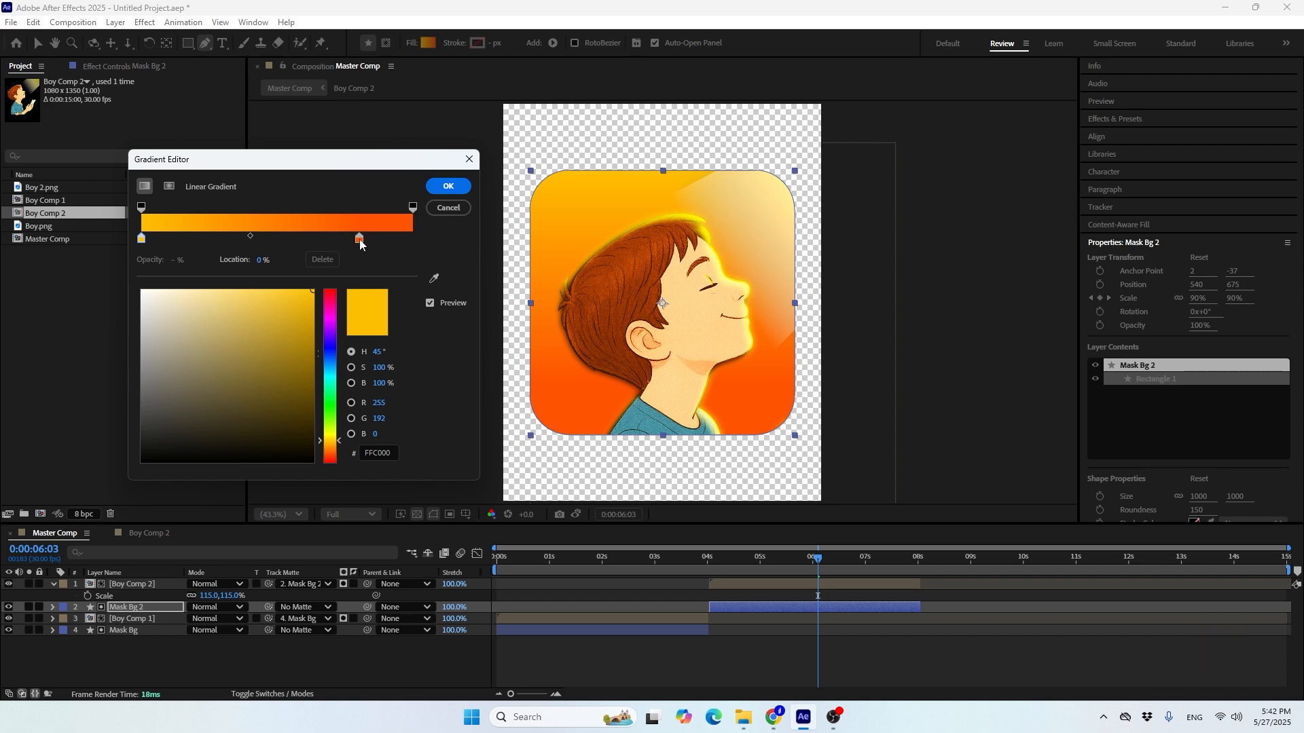
drag(360, 239, 437, 246)
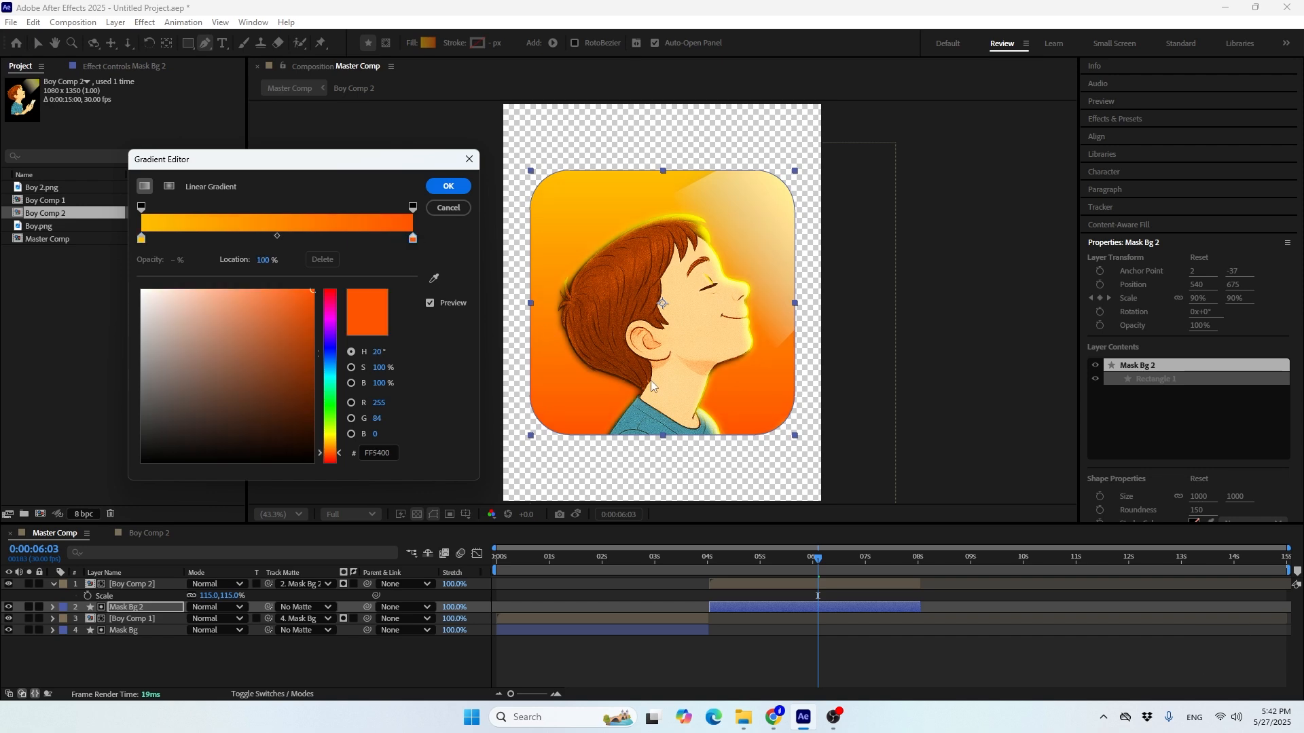
click(445, 186)
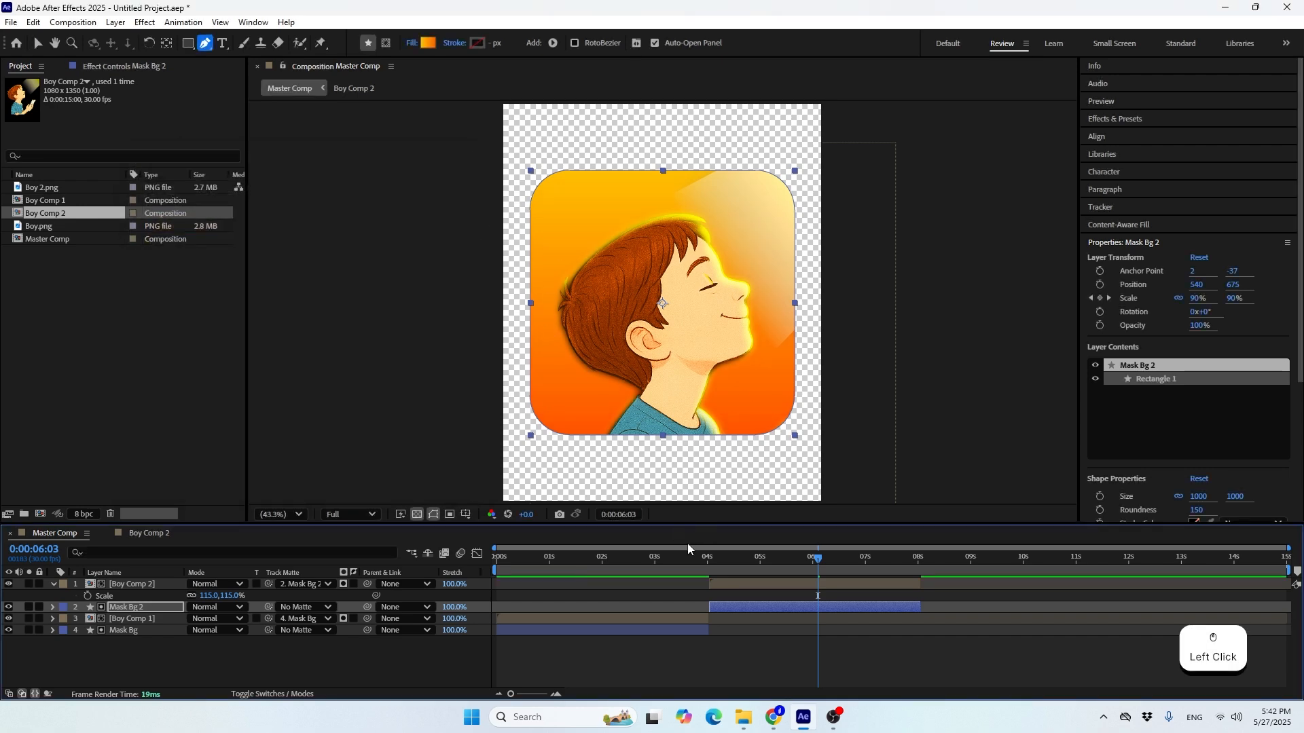
drag(772, 556, 817, 626)
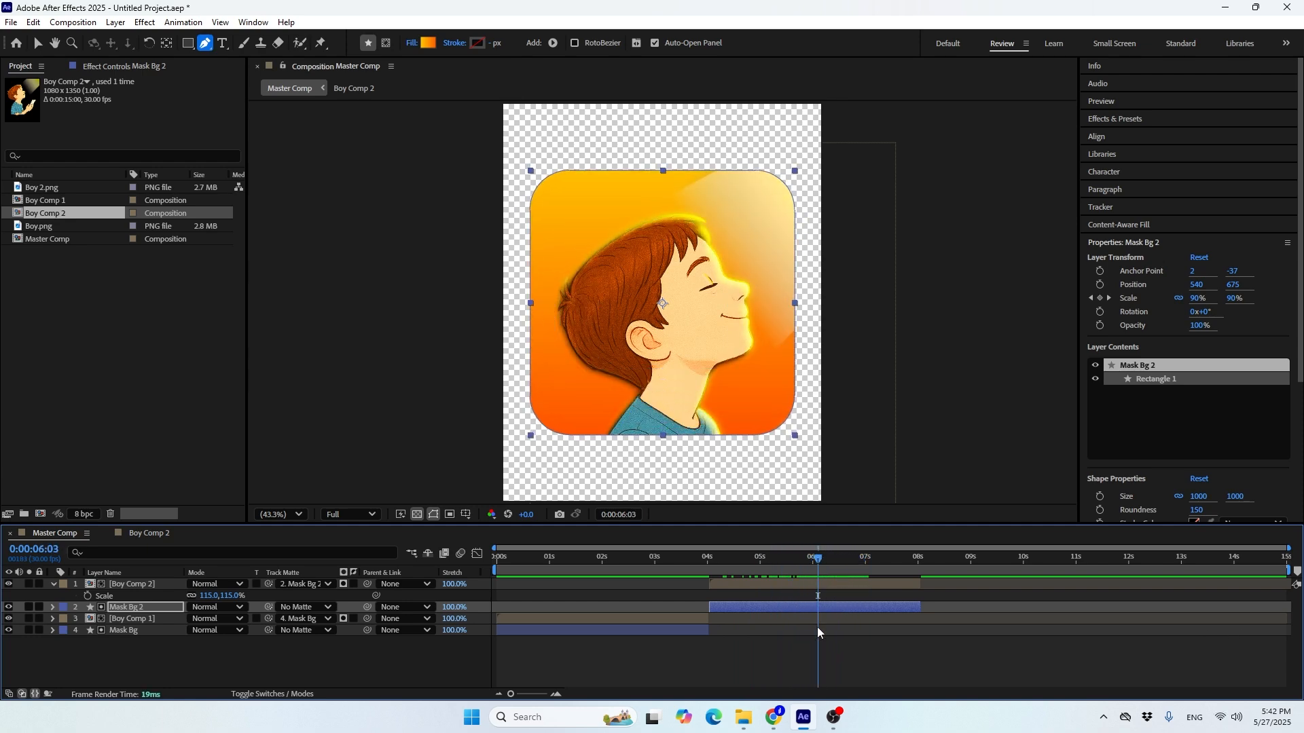
Open Boy Comp 2, expose the Boy 2.png layer's Inner Shadow settings and switch off the transparency grid
double_click(816, 584)
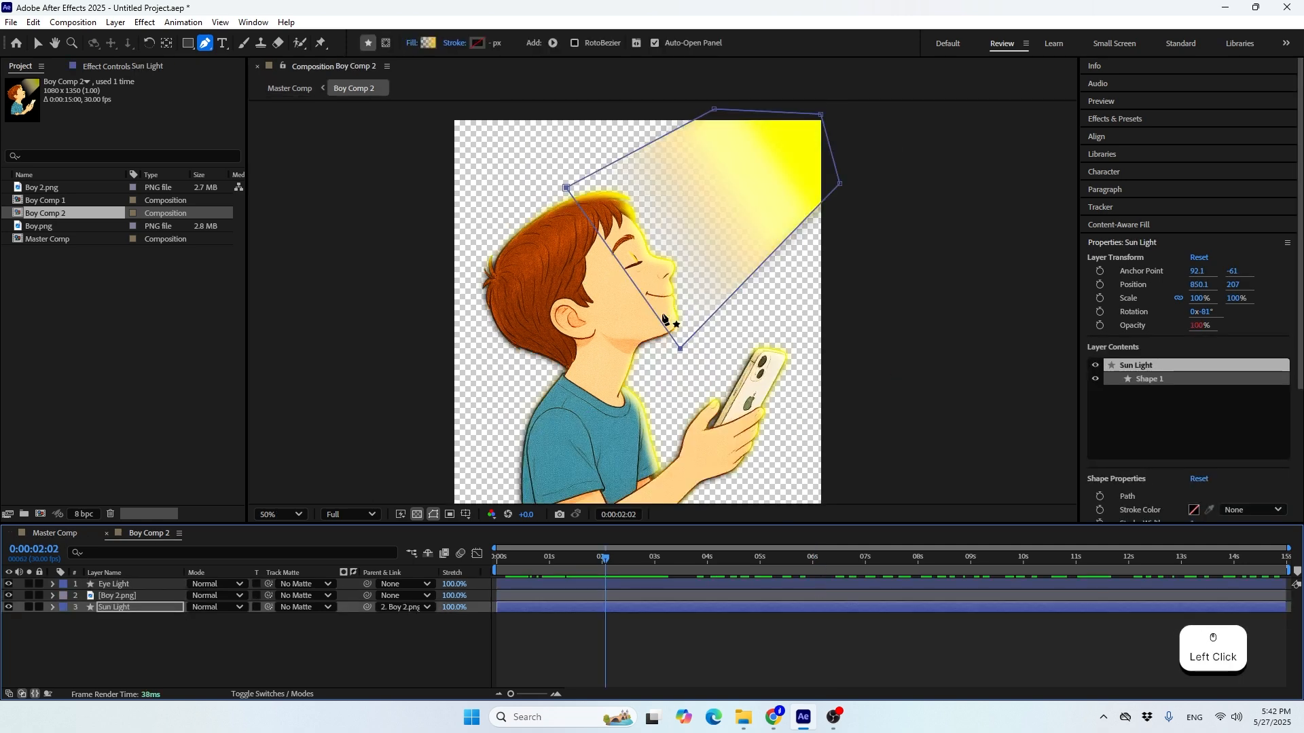
click(153, 598)
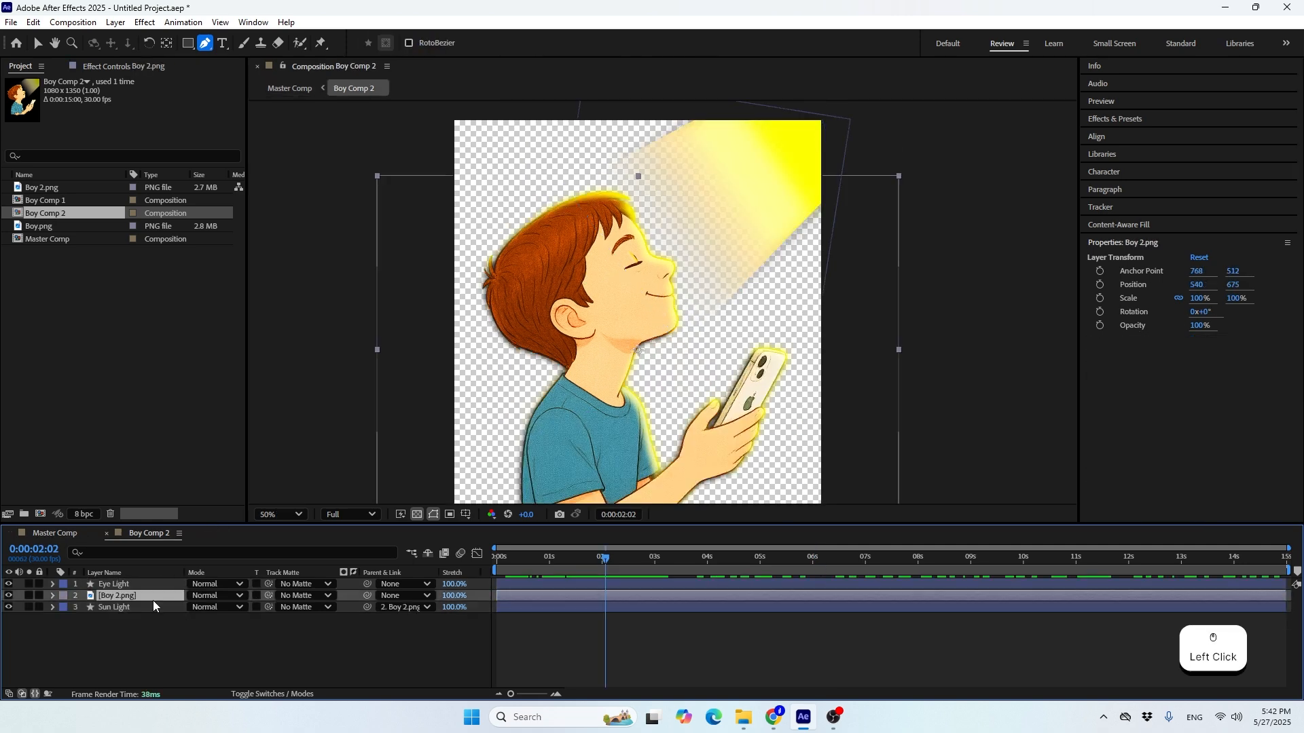
click(52, 596)
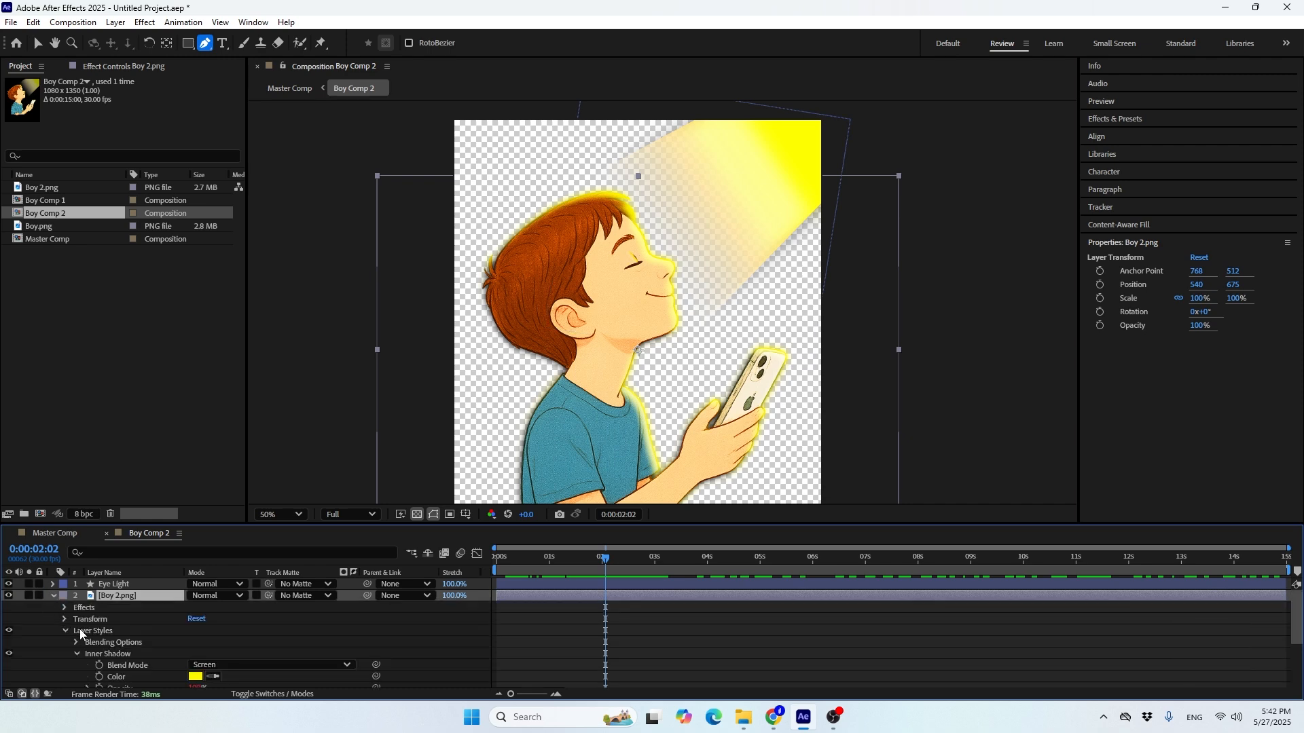
click(109, 632)
scroll(110, 637, down, 1)
scroll(629, 272, up, 2)
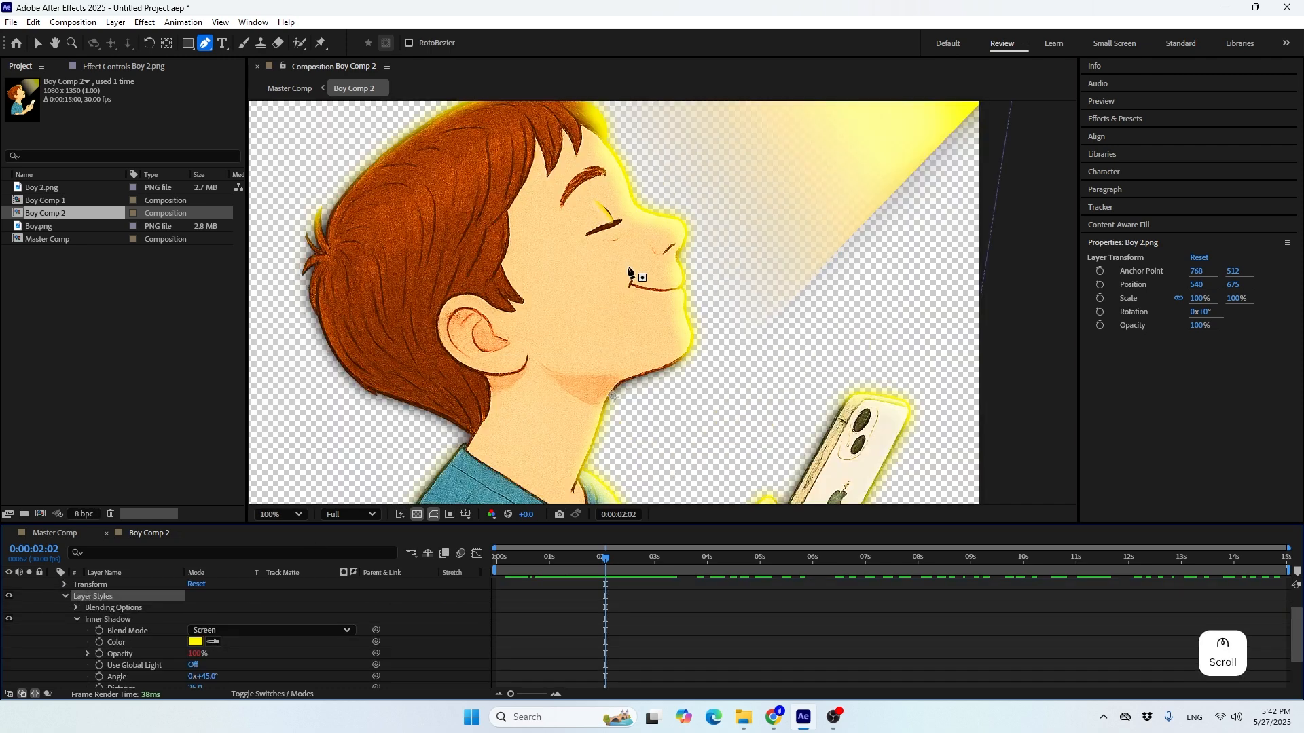
click(415, 515)
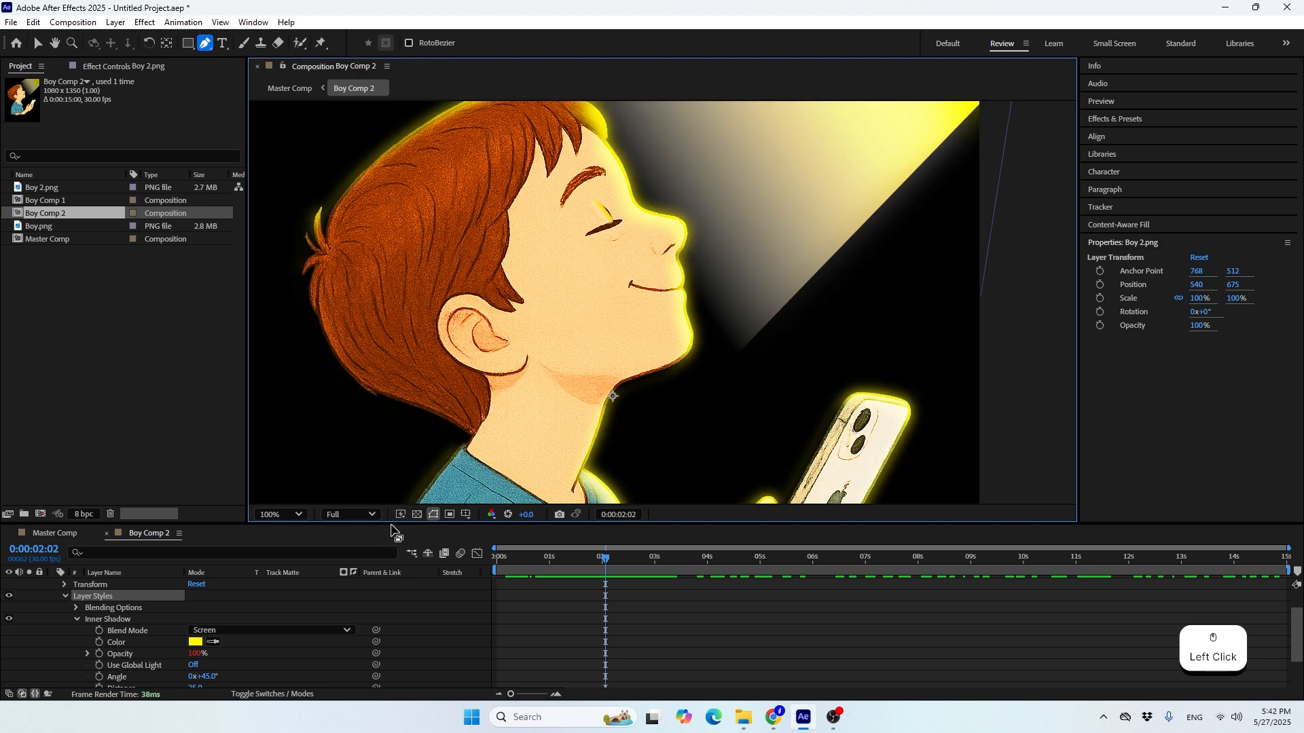
Try the Lighten, Multiply and Overlay blend modes on Boy 2.png's inner shadow, and return it to Screen
click(237, 631)
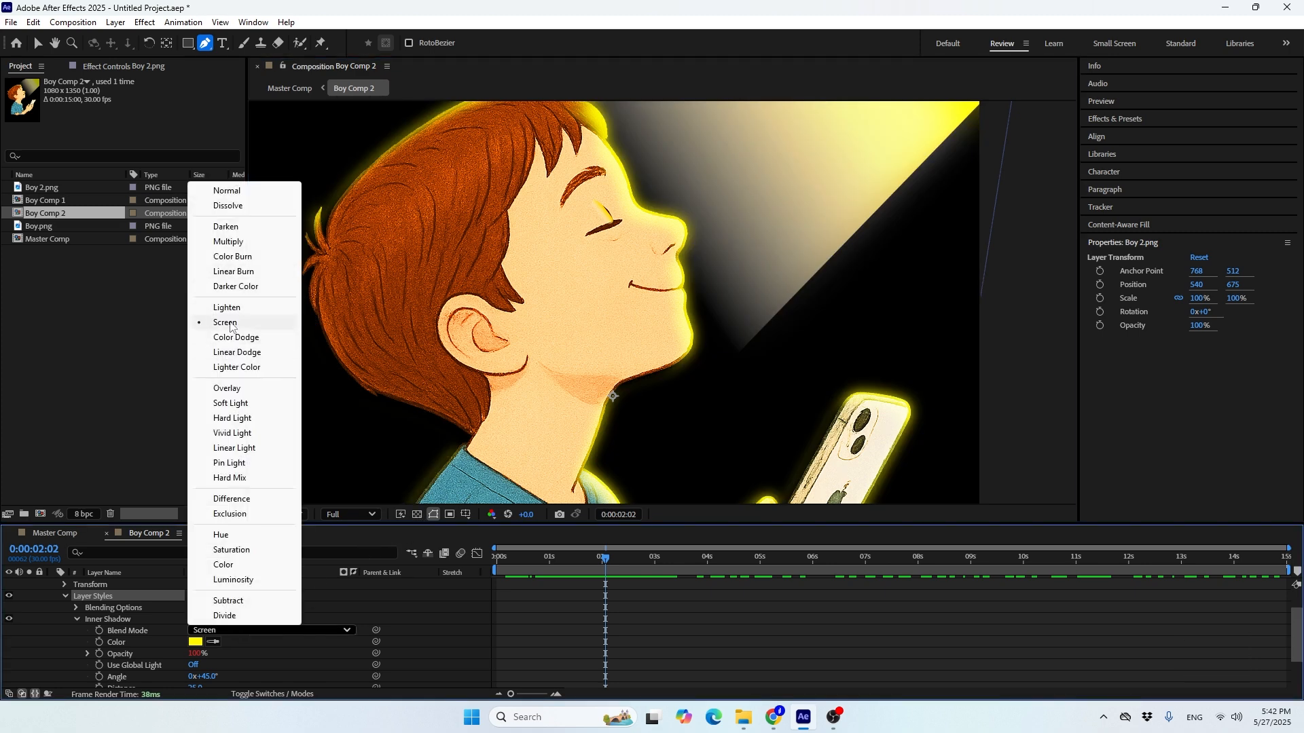
click(229, 307)
click(225, 636)
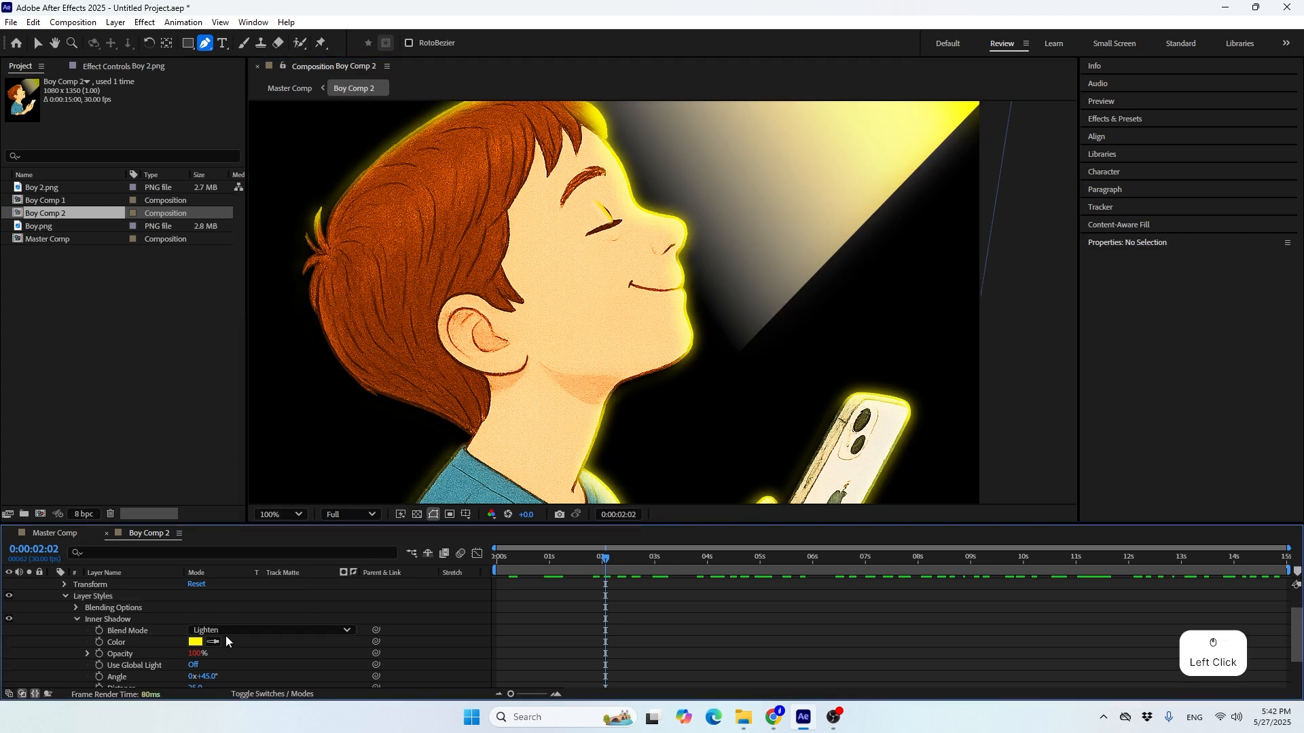
click(224, 242)
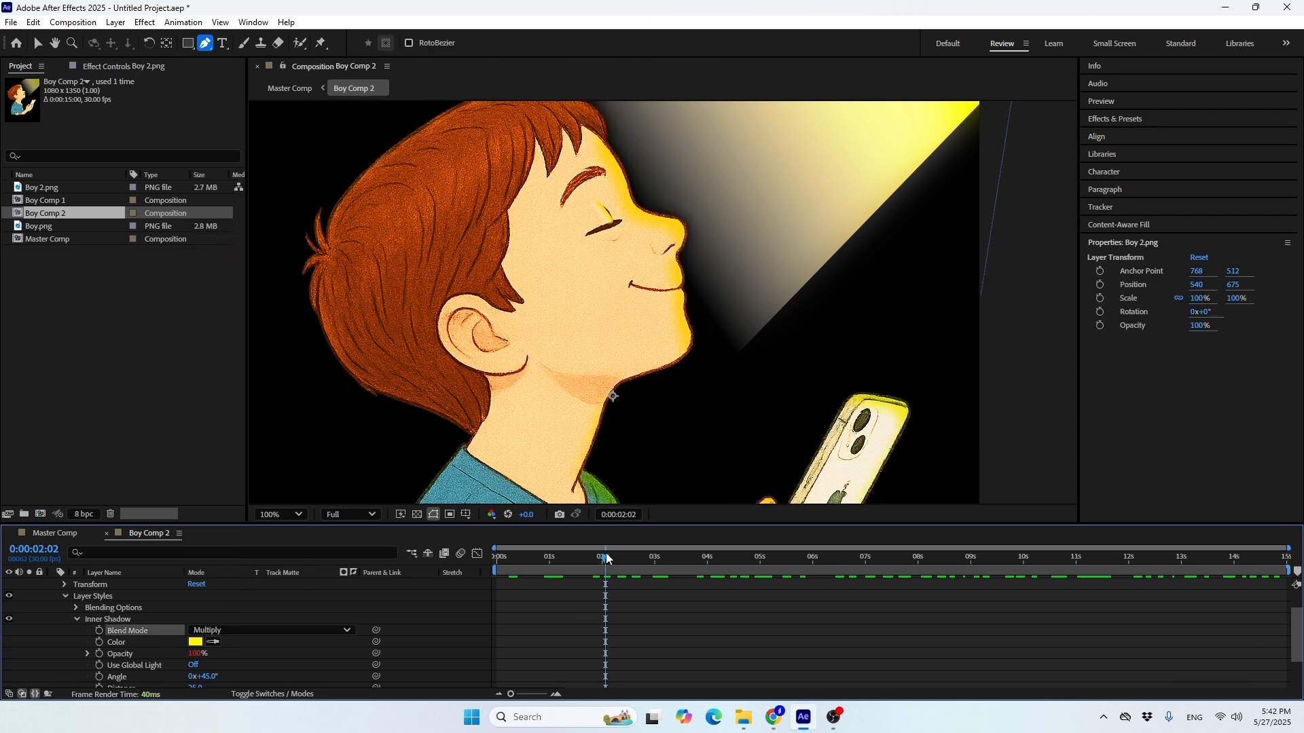
drag(606, 559, 630, 577)
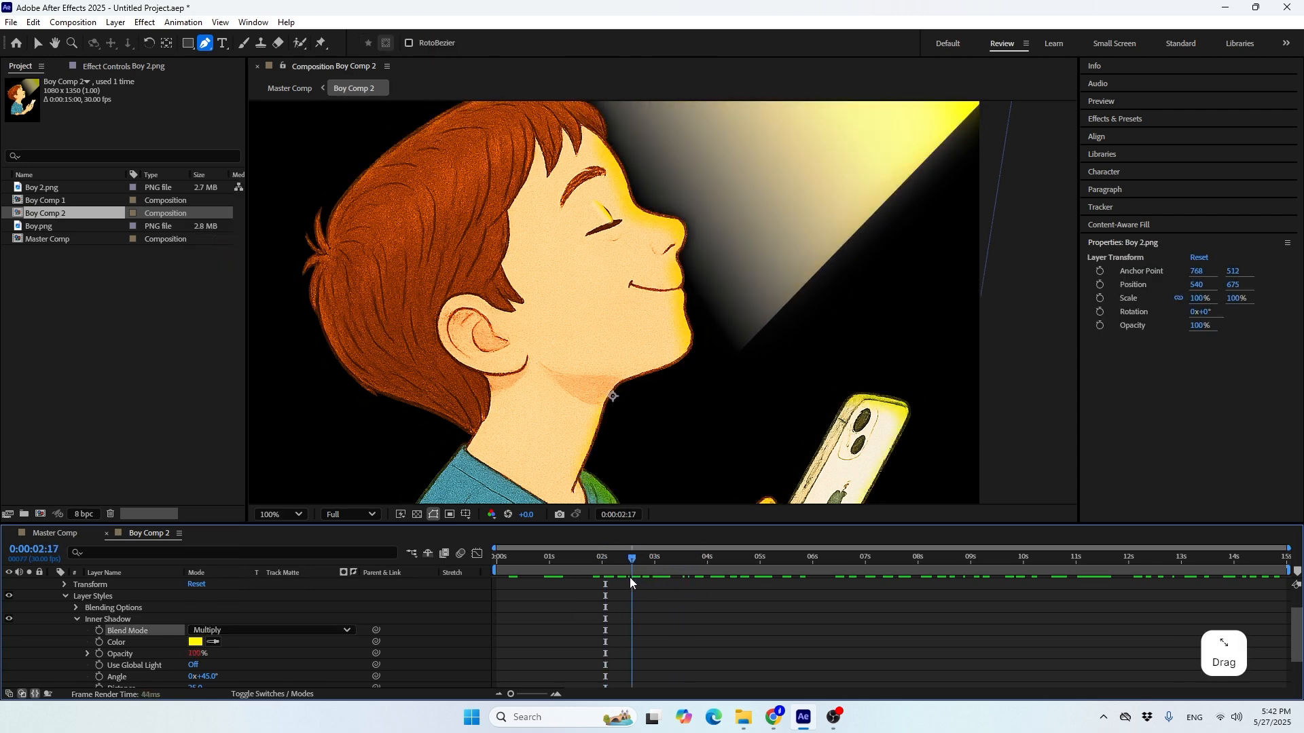
click(211, 631)
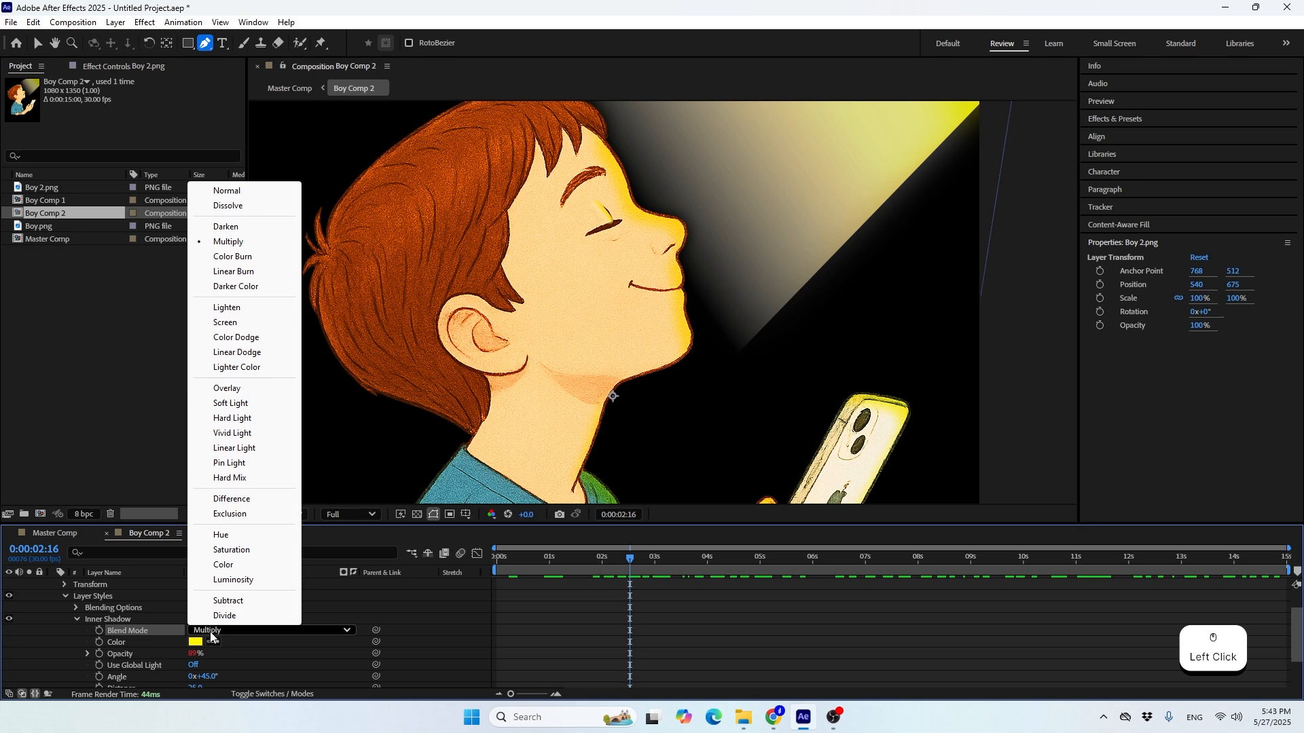
click(221, 389)
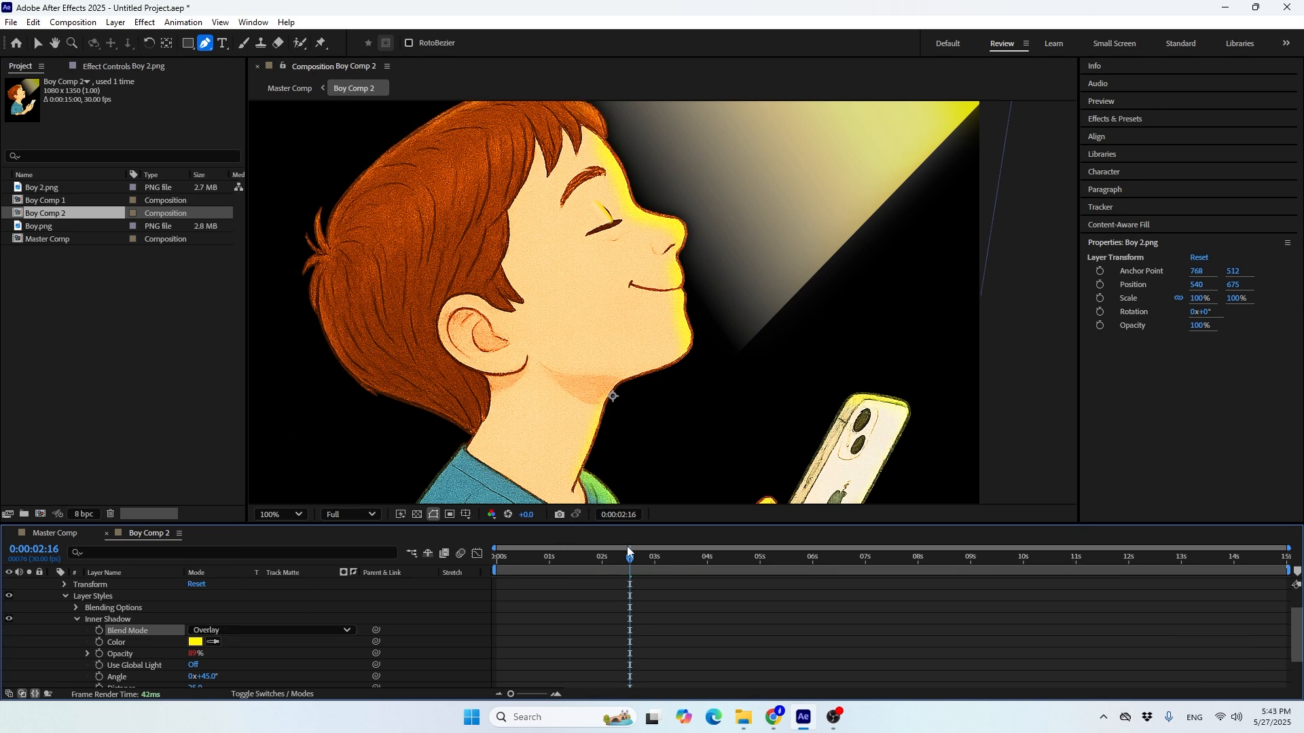
drag(621, 553, 662, 570)
click(305, 630)
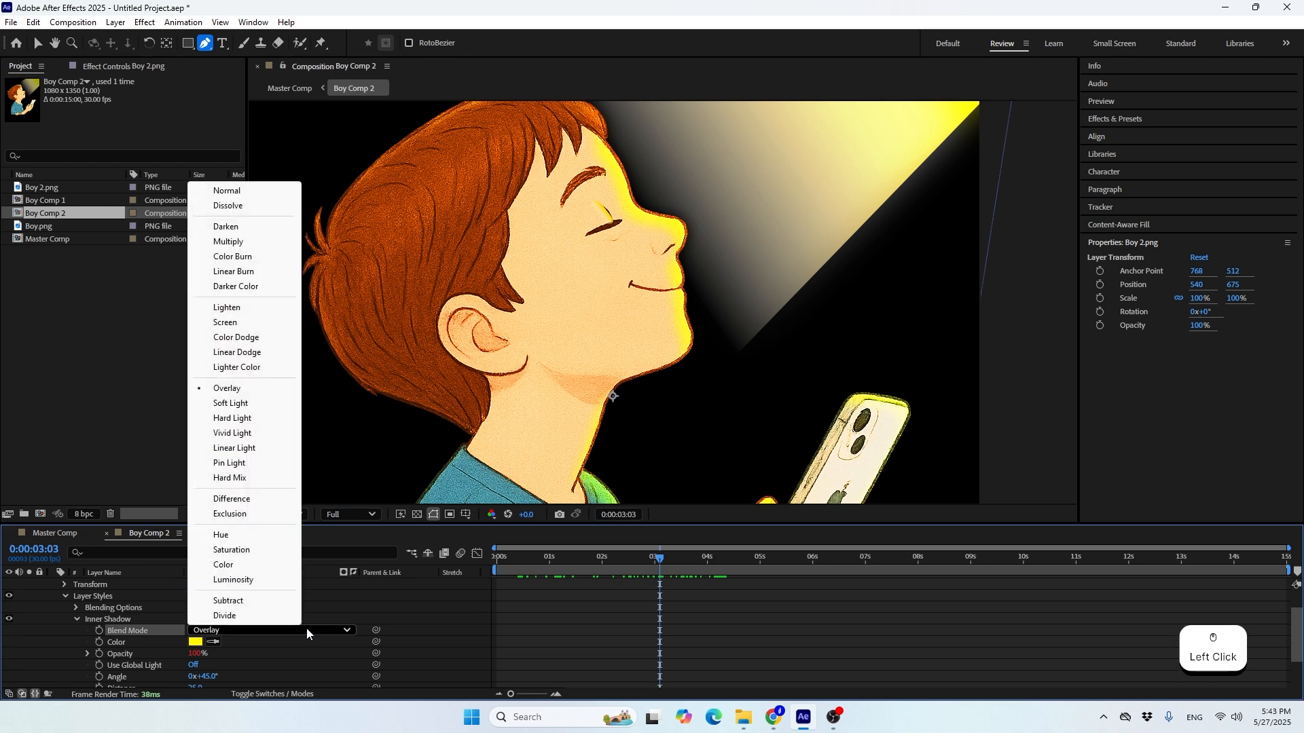
click(217, 321)
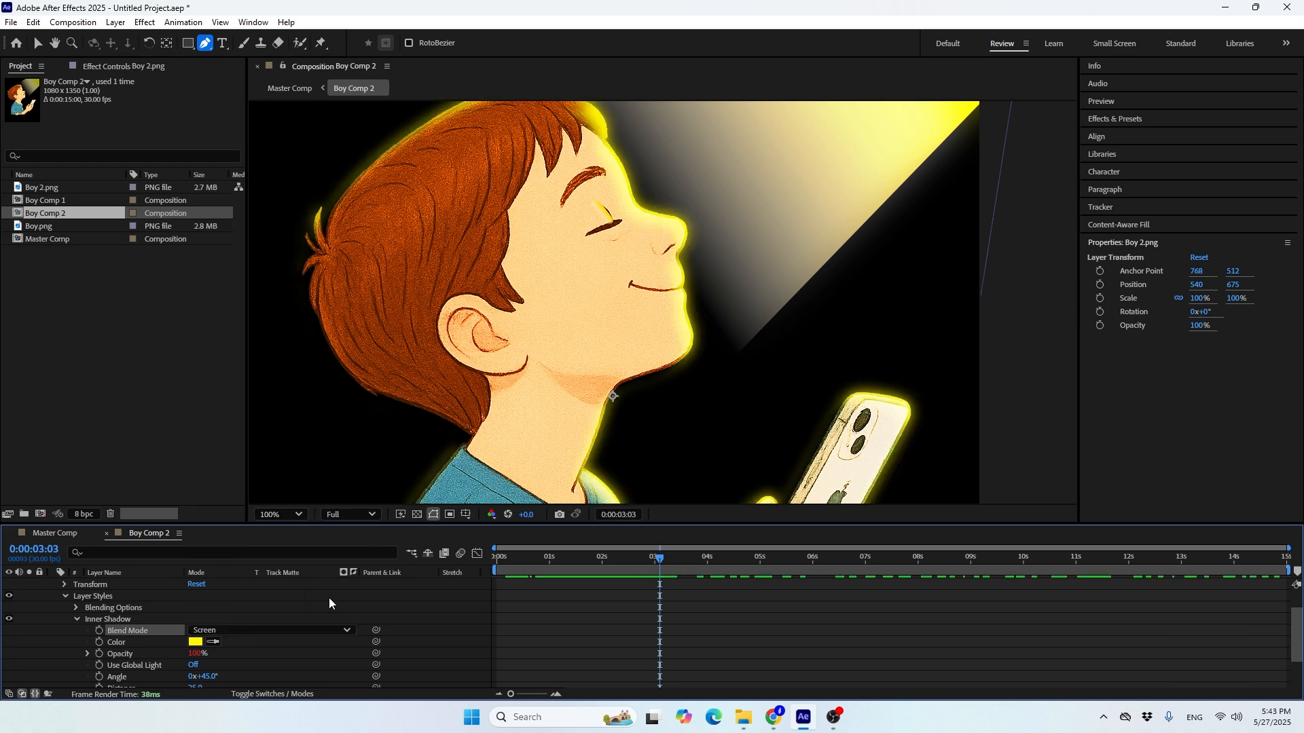
Reshape the Eye Light path with the Pen tool, moving its two bottom points onto the closed eyelid line
click(38, 45)
scroll(126, 655, up, 2)
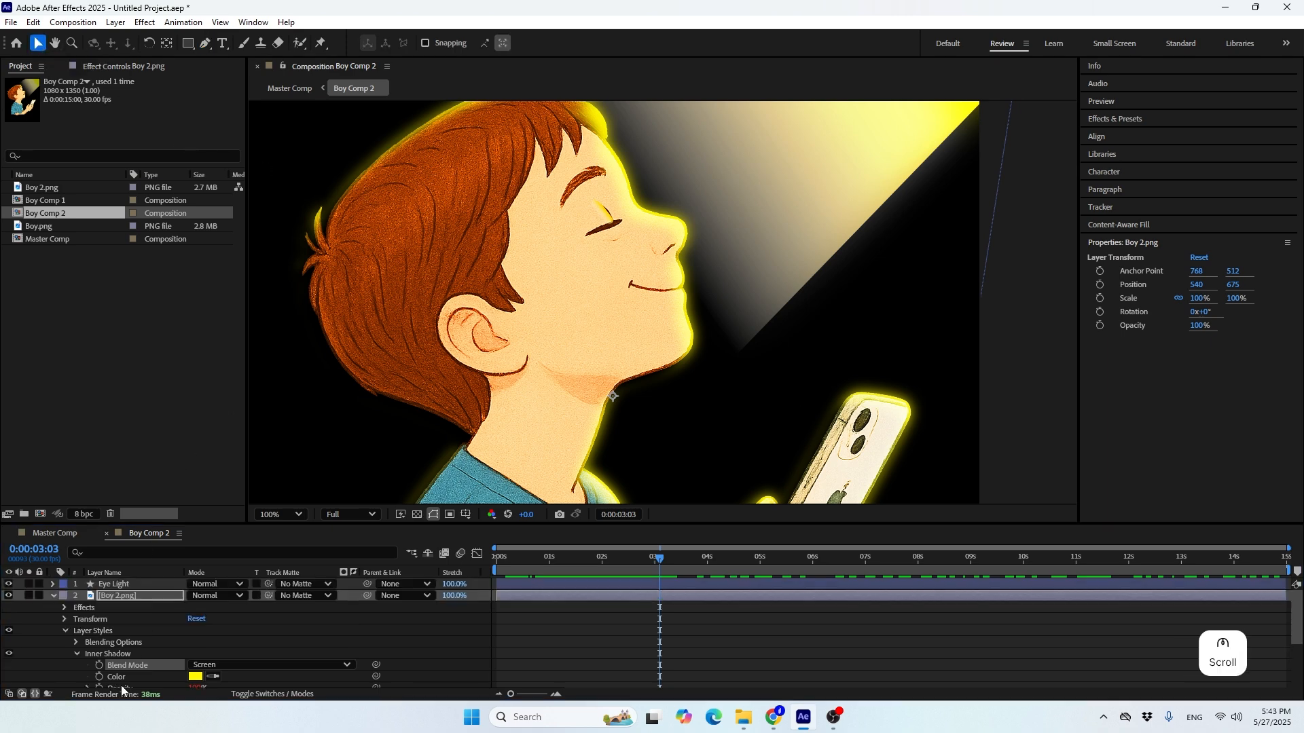
click(205, 44)
scroll(619, 201, up, 2)
key(space)
drag(558, 176, 659, 502)
click(131, 584)
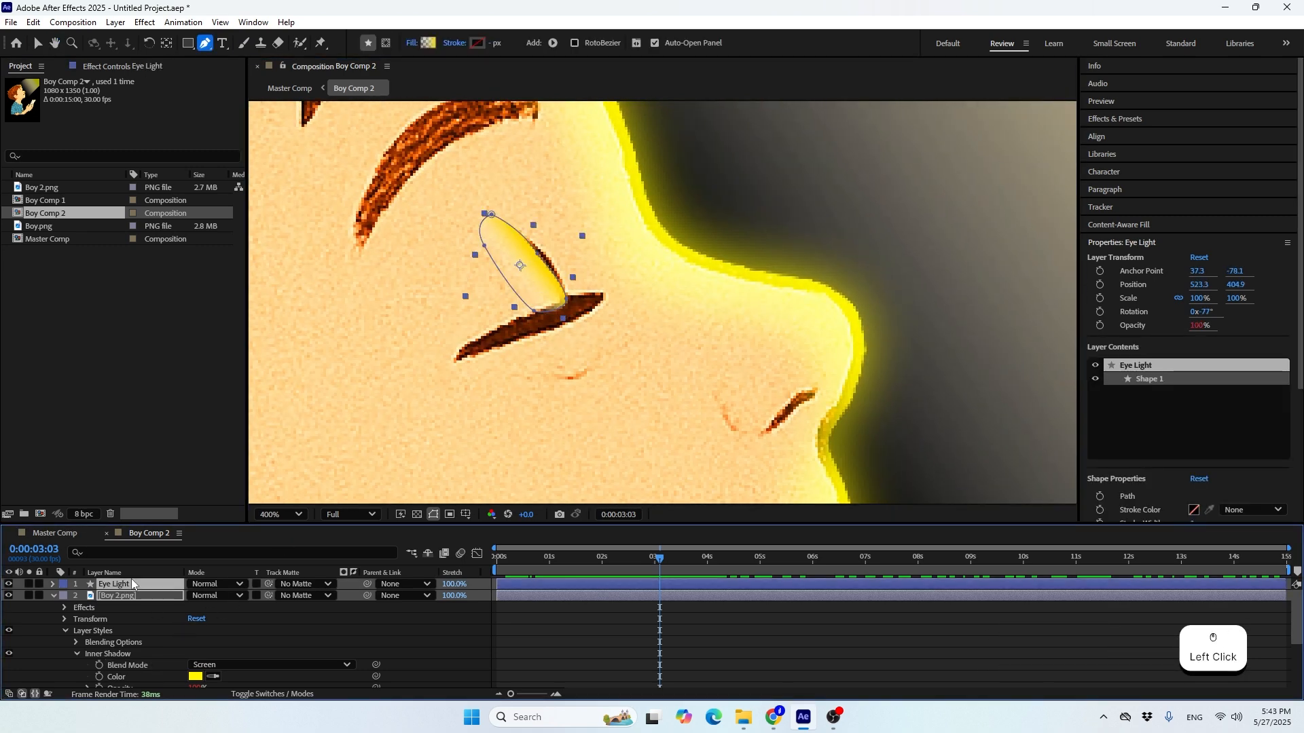
click(562, 282)
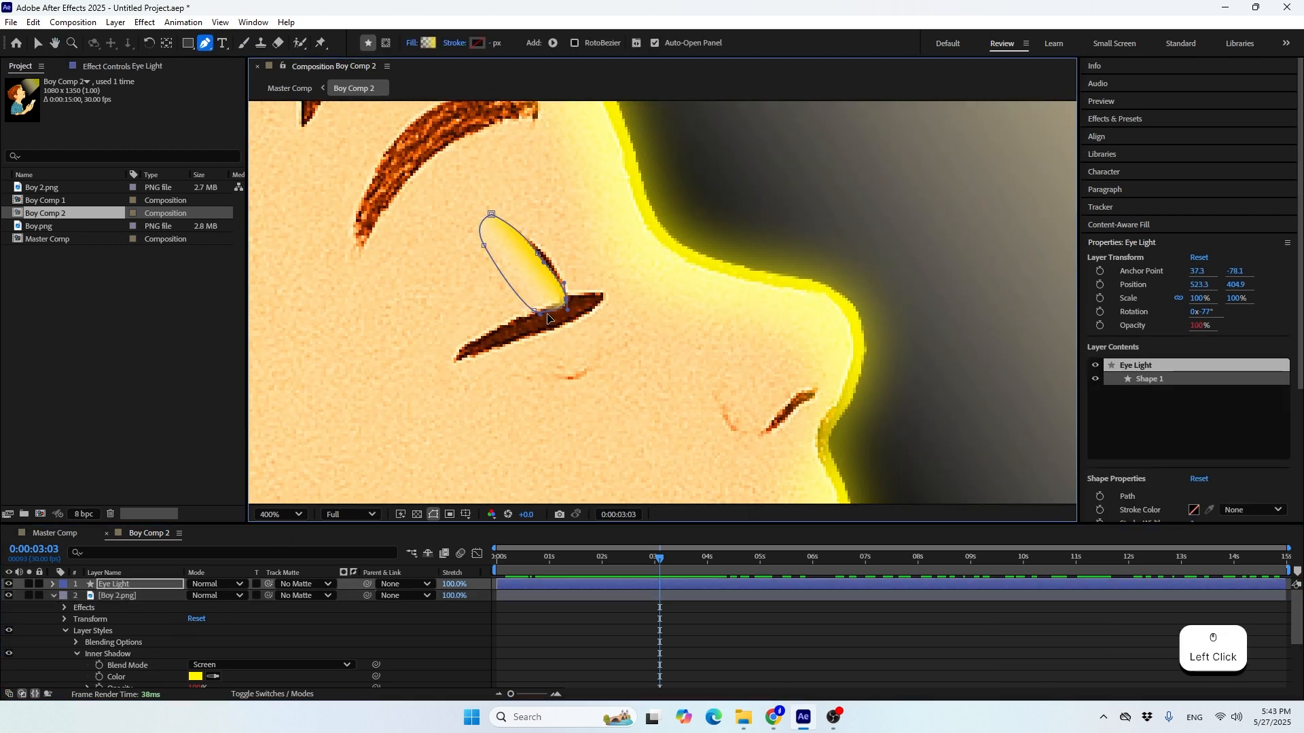
click(547, 314)
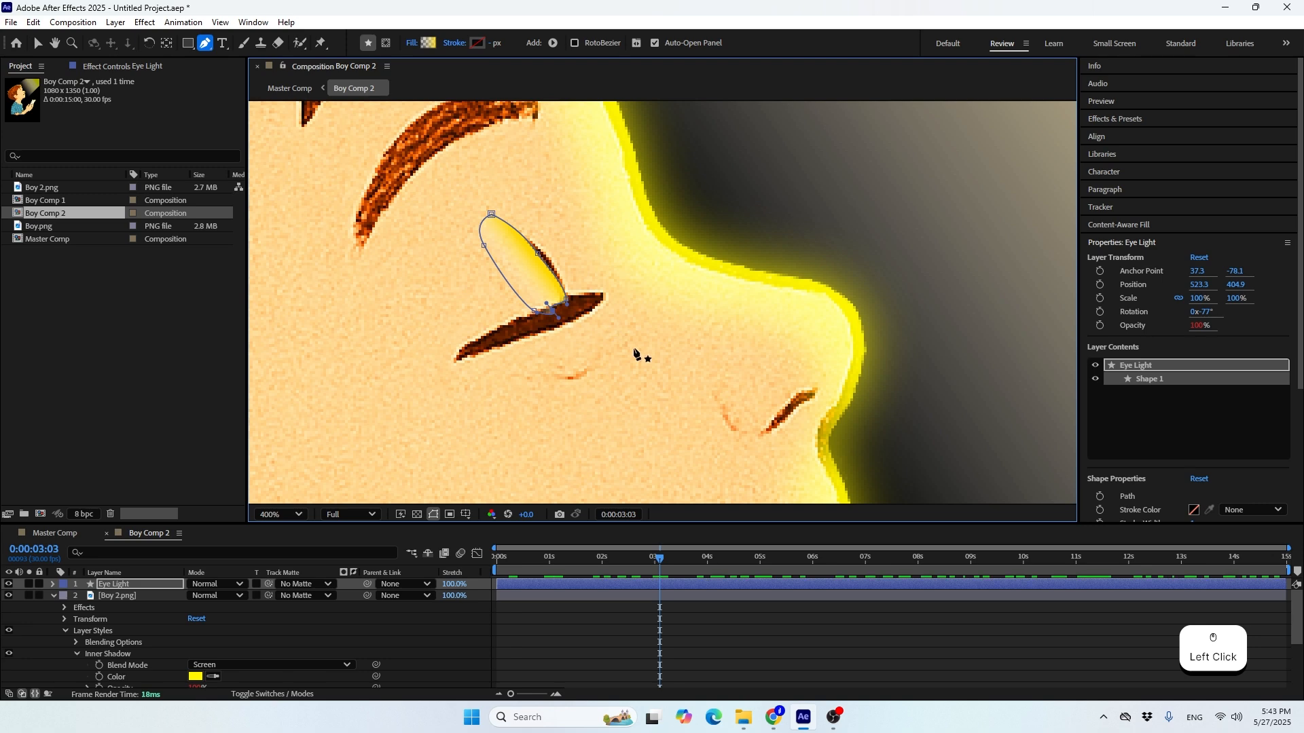
key(ctrl+z)
scroll(645, 307, up, 1)
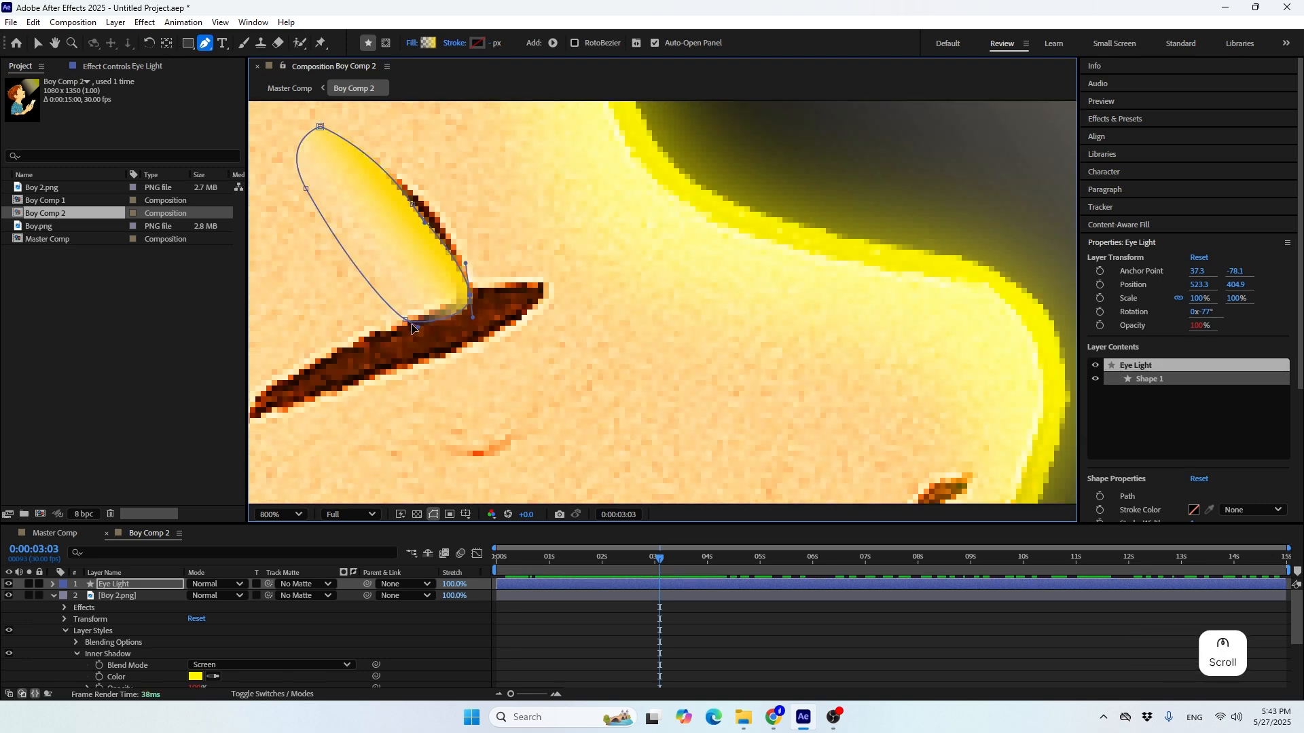
drag(405, 320, 347, 339)
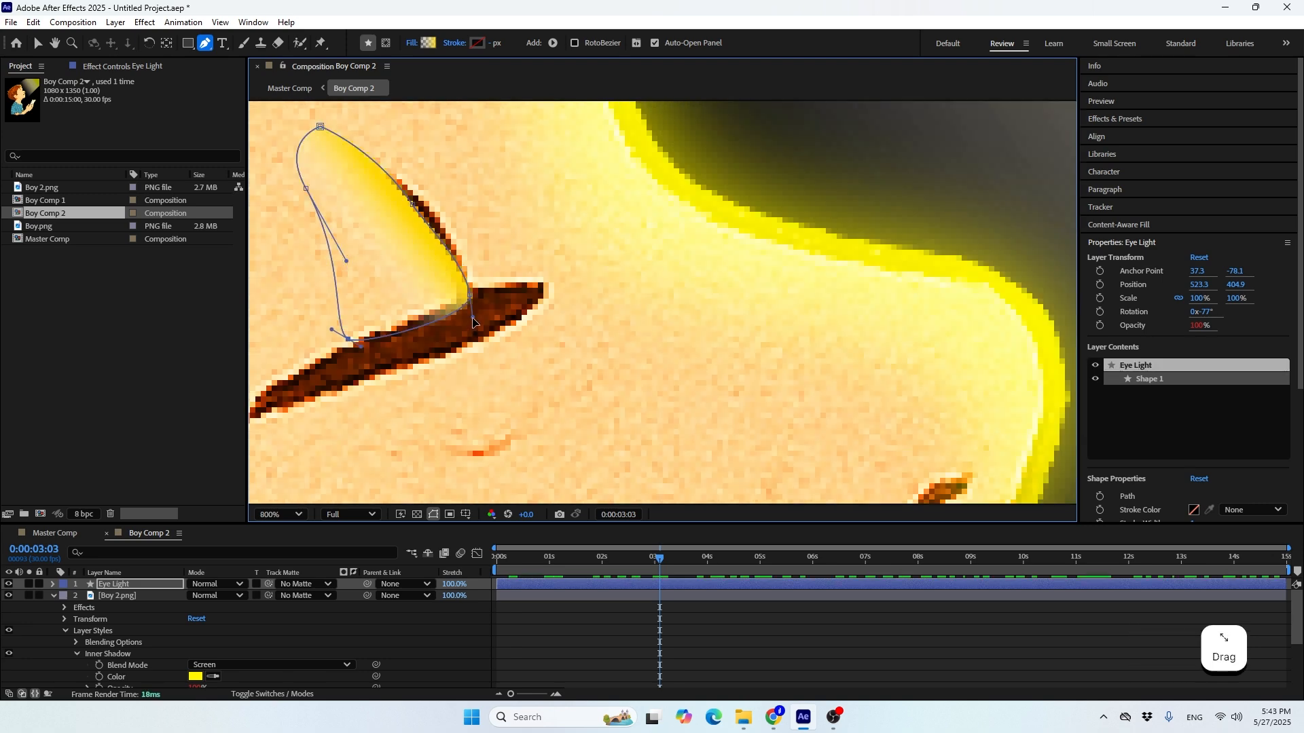
drag(471, 296, 455, 304)
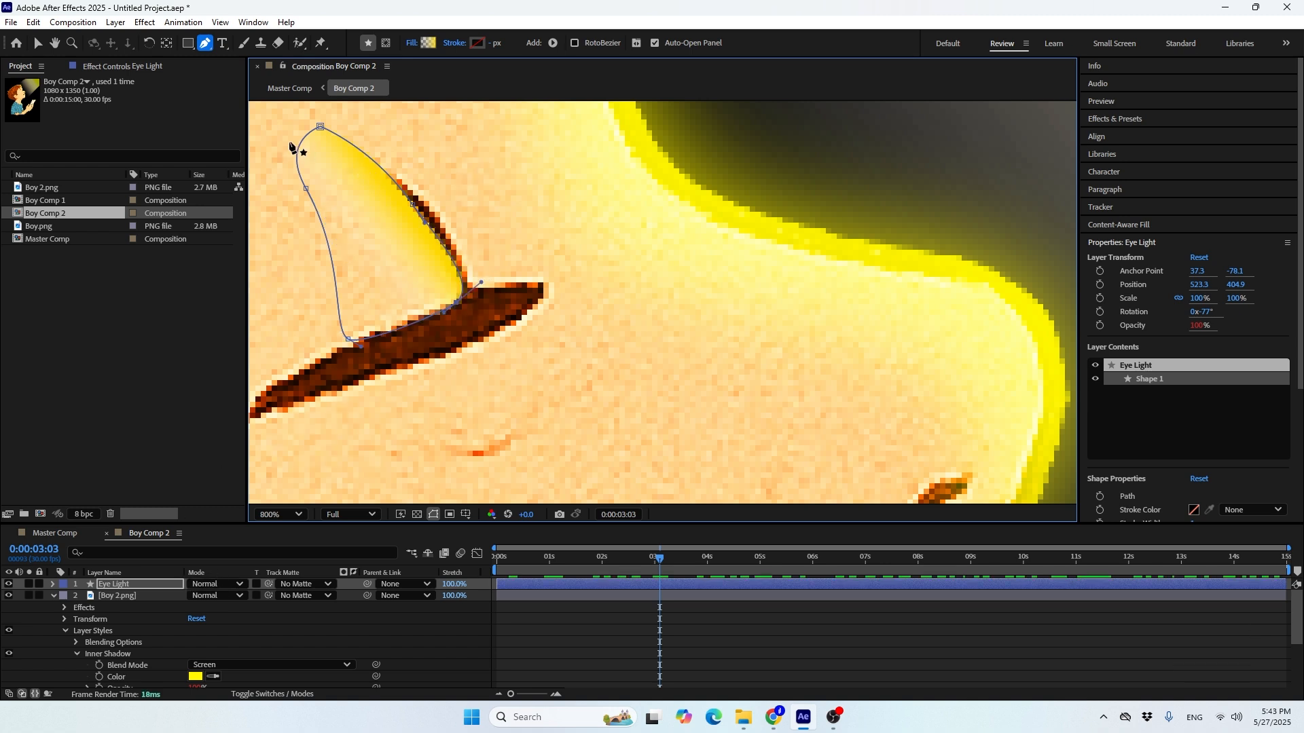
Try the Screen blend mode on the Eye Light layer and scrub around three seconds to check it
click(218, 584)
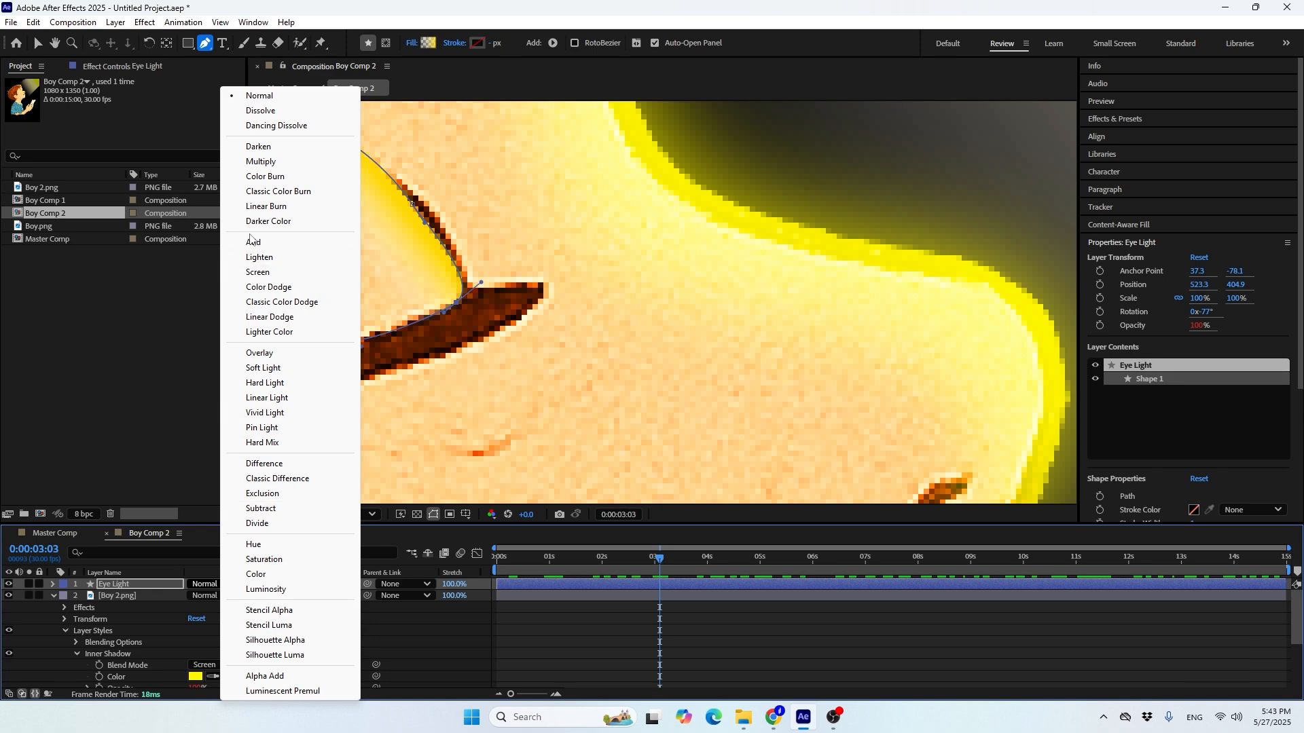
click(268, 273)
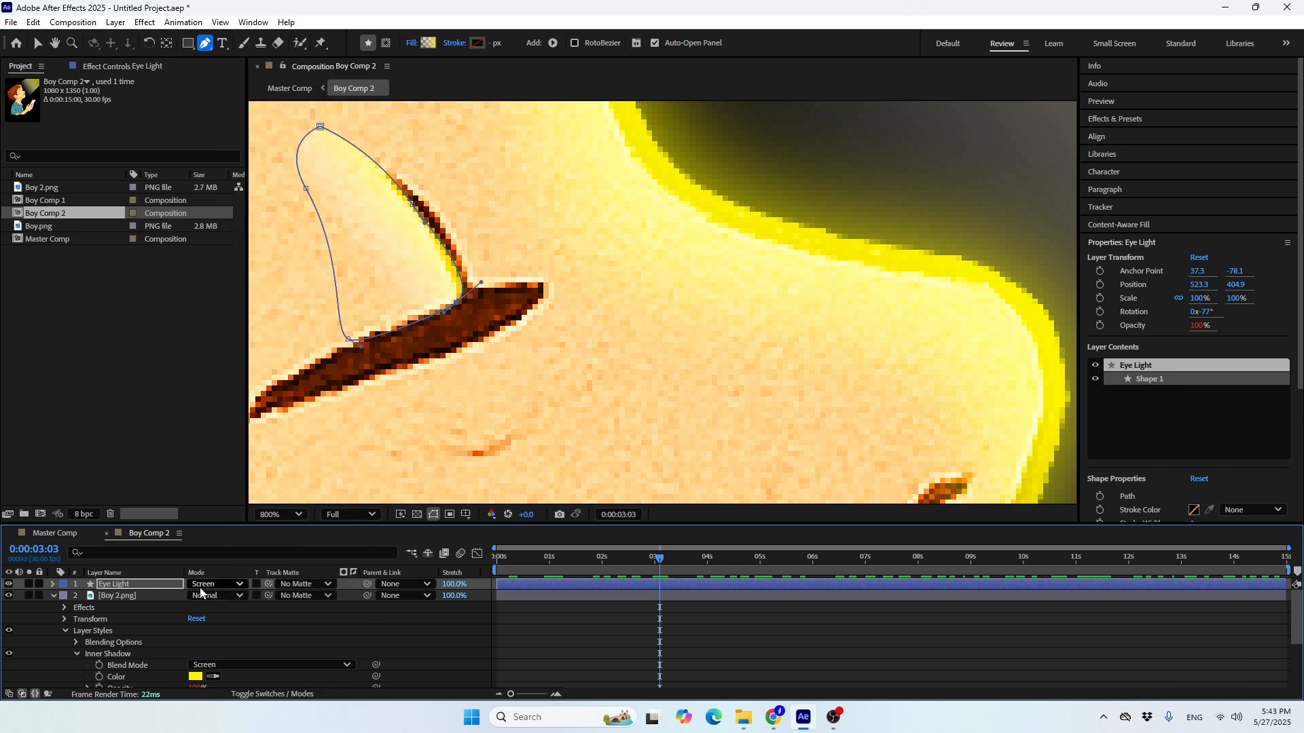
scroll(398, 421, down, 4)
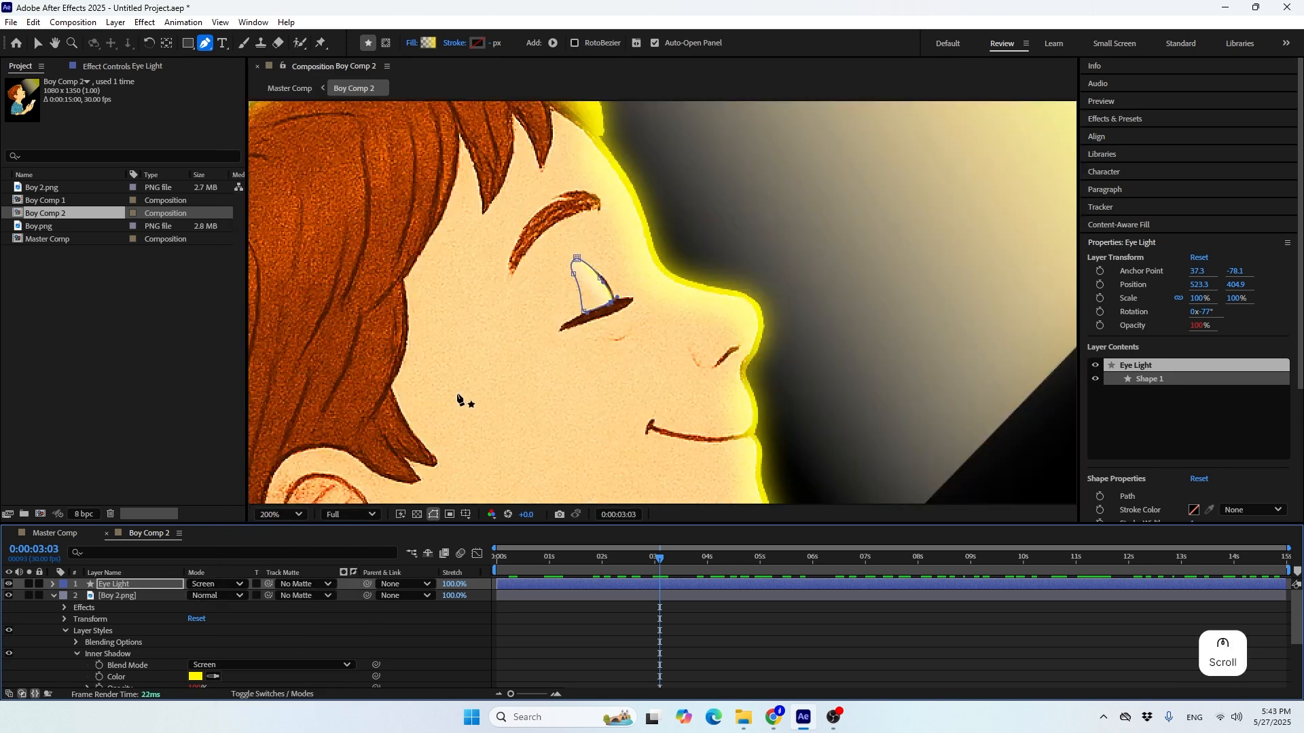
click(631, 570)
drag(620, 564, 663, 563)
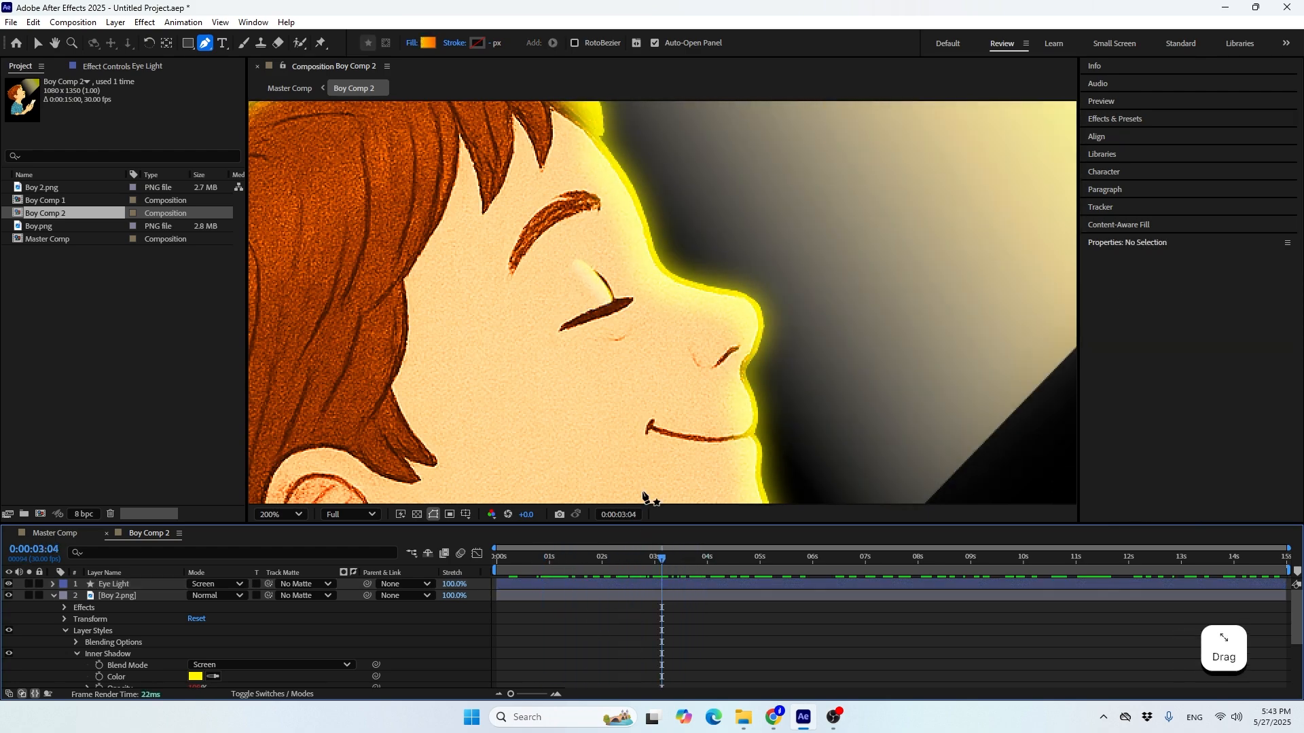
scroll(630, 335, down, 2)
scroll(631, 338, up, 2)
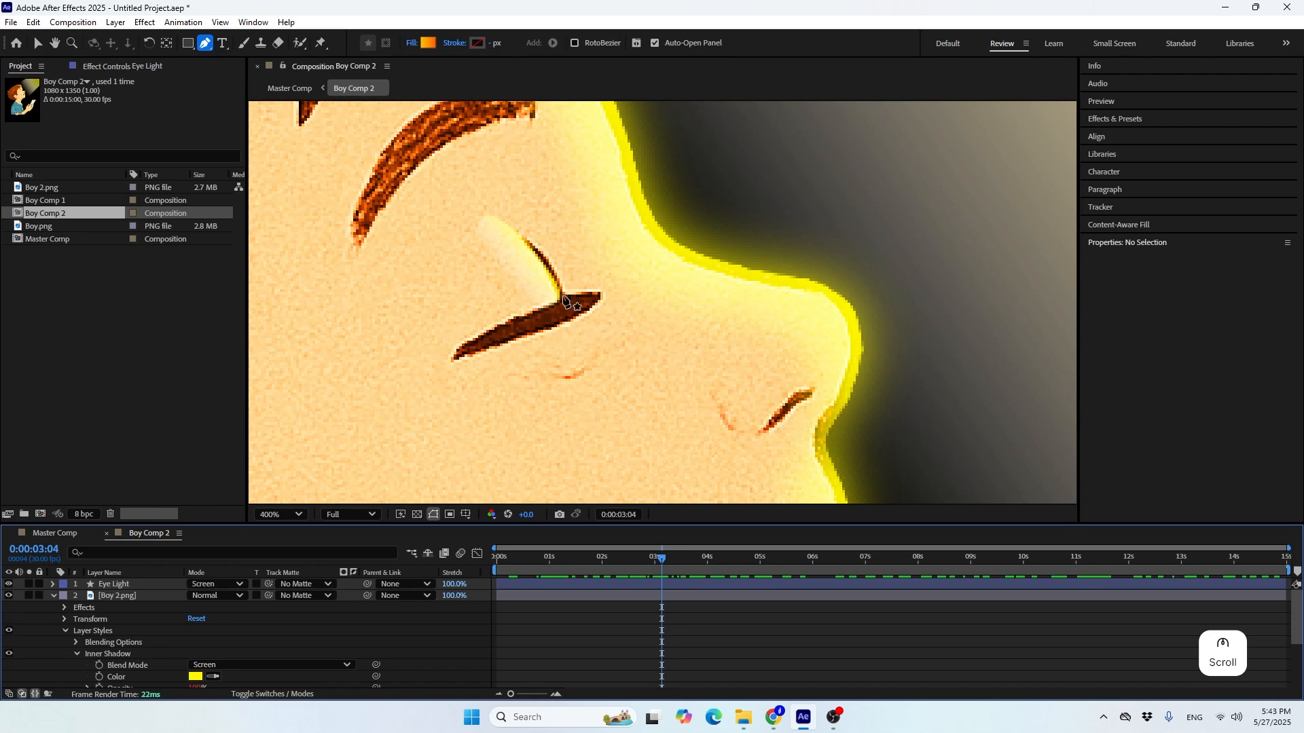
Shift the end point of the Eye Light gradient slightly towards the eyelid corner and preview Boy Comp 2
click(133, 583)
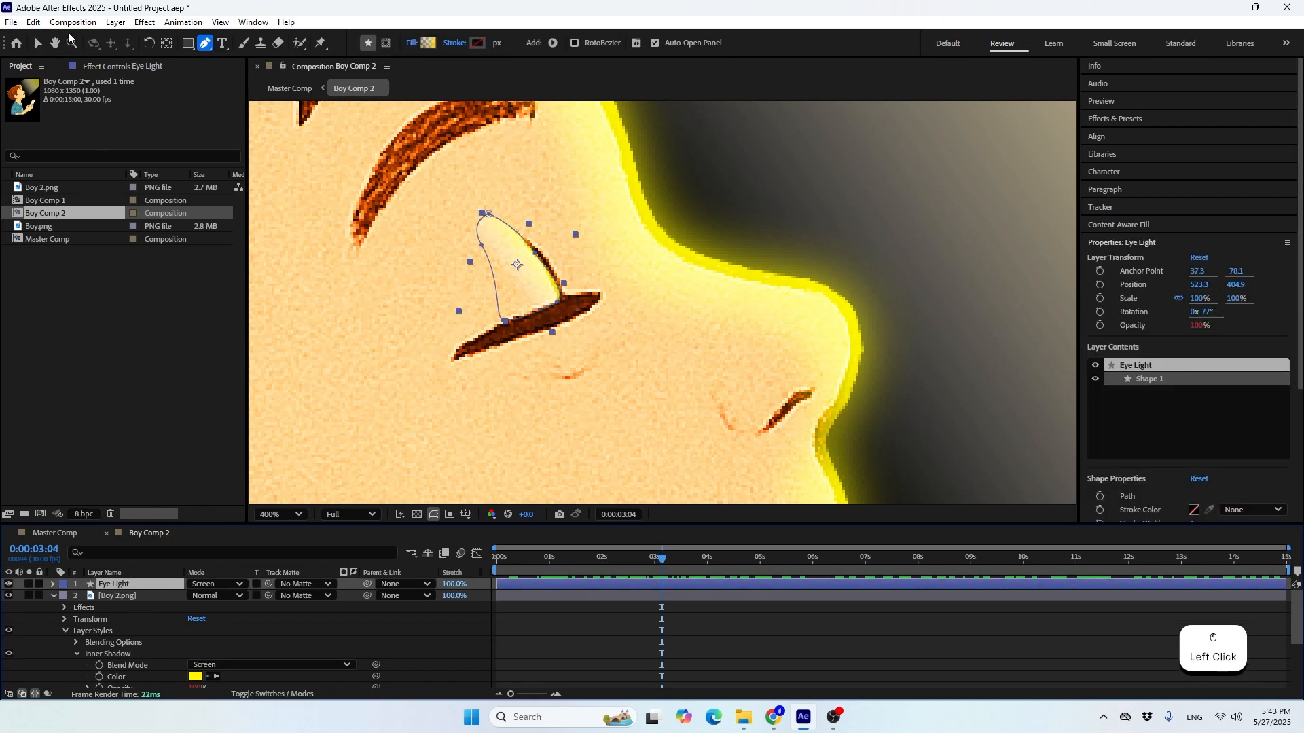
click(37, 43)
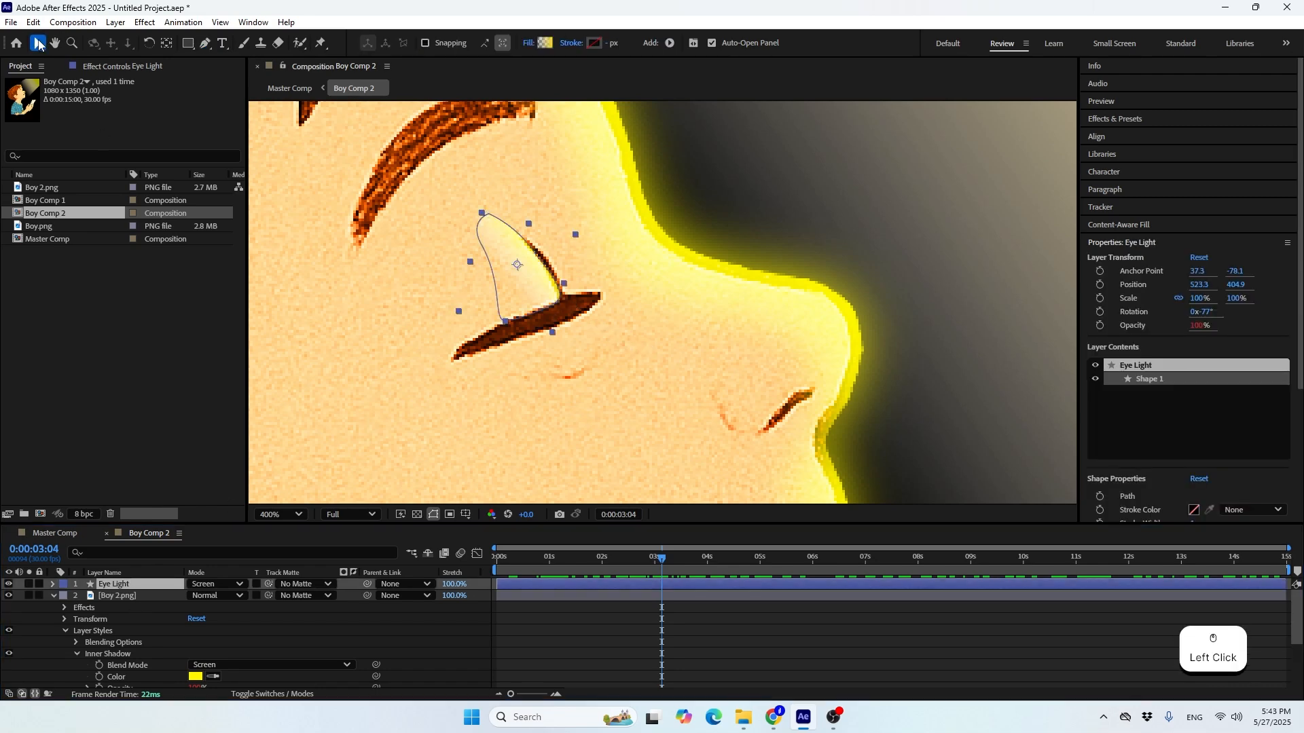
click(533, 42)
click(790, 216)
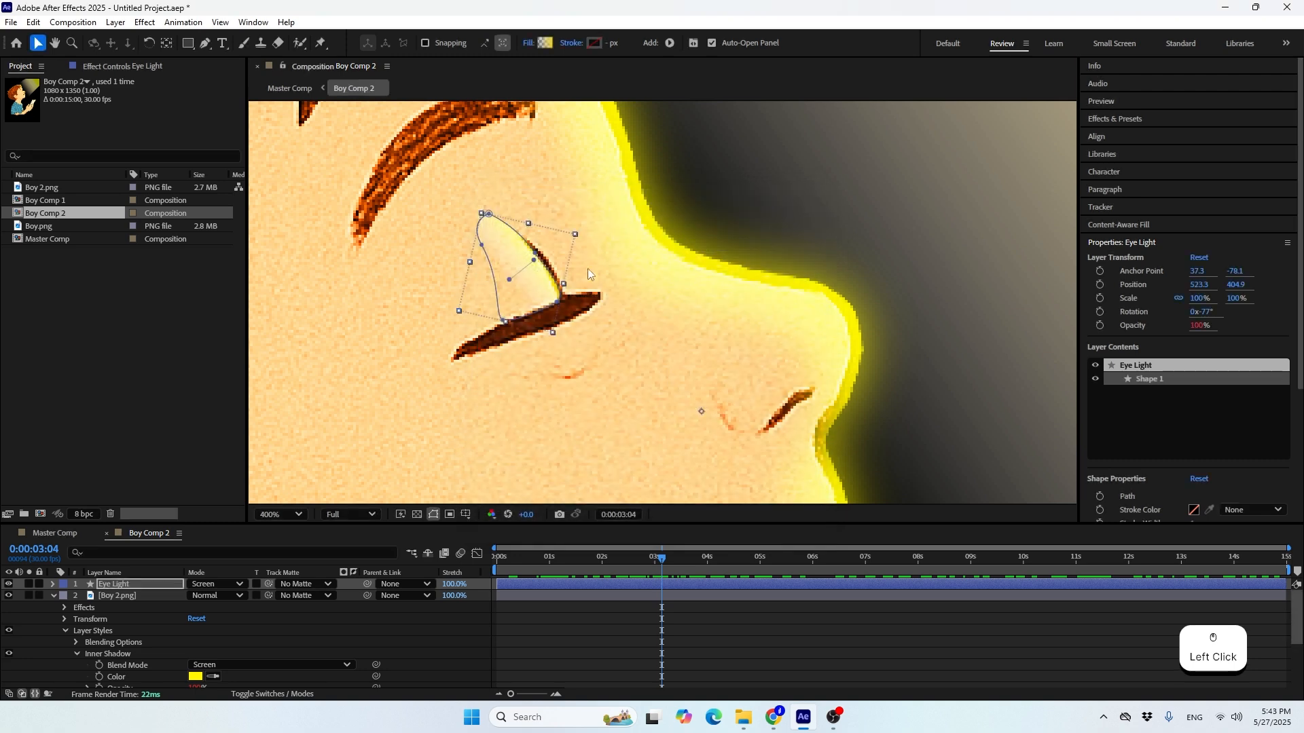
drag(536, 261, 545, 272)
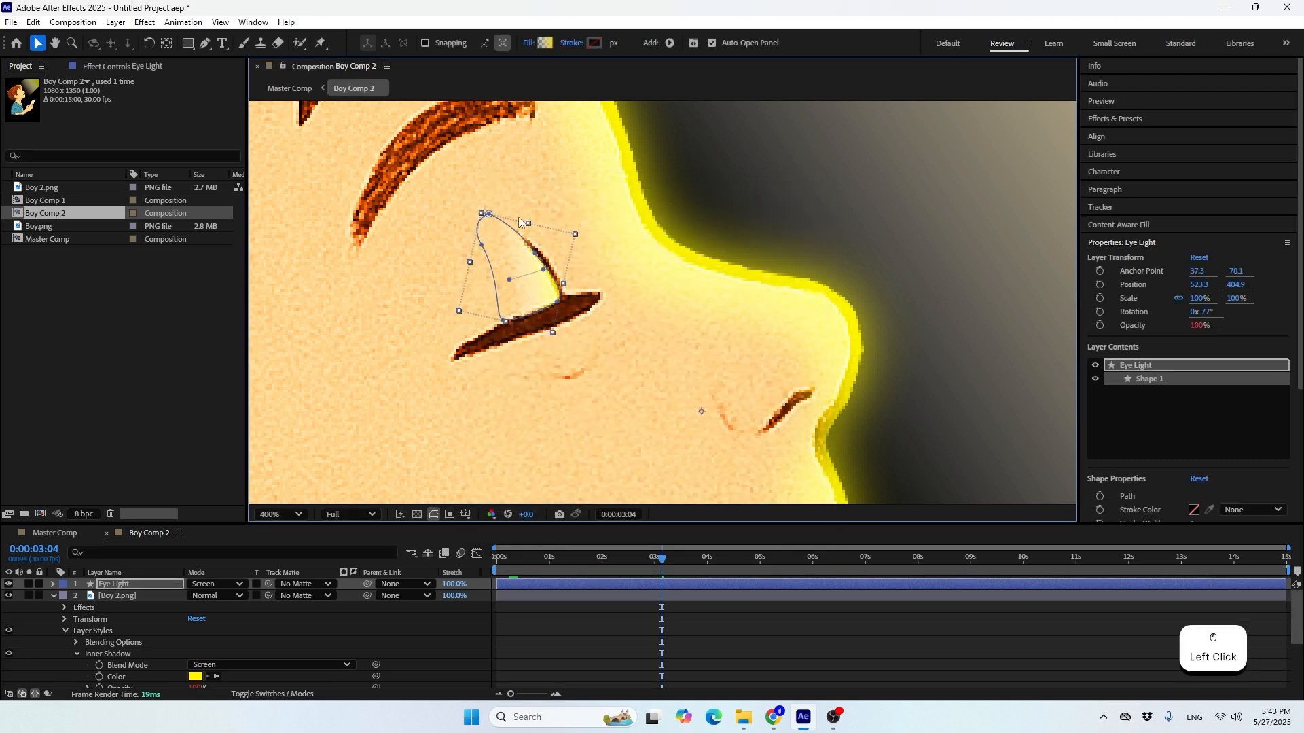
click(585, 608)
scroll(558, 255, down, 2)
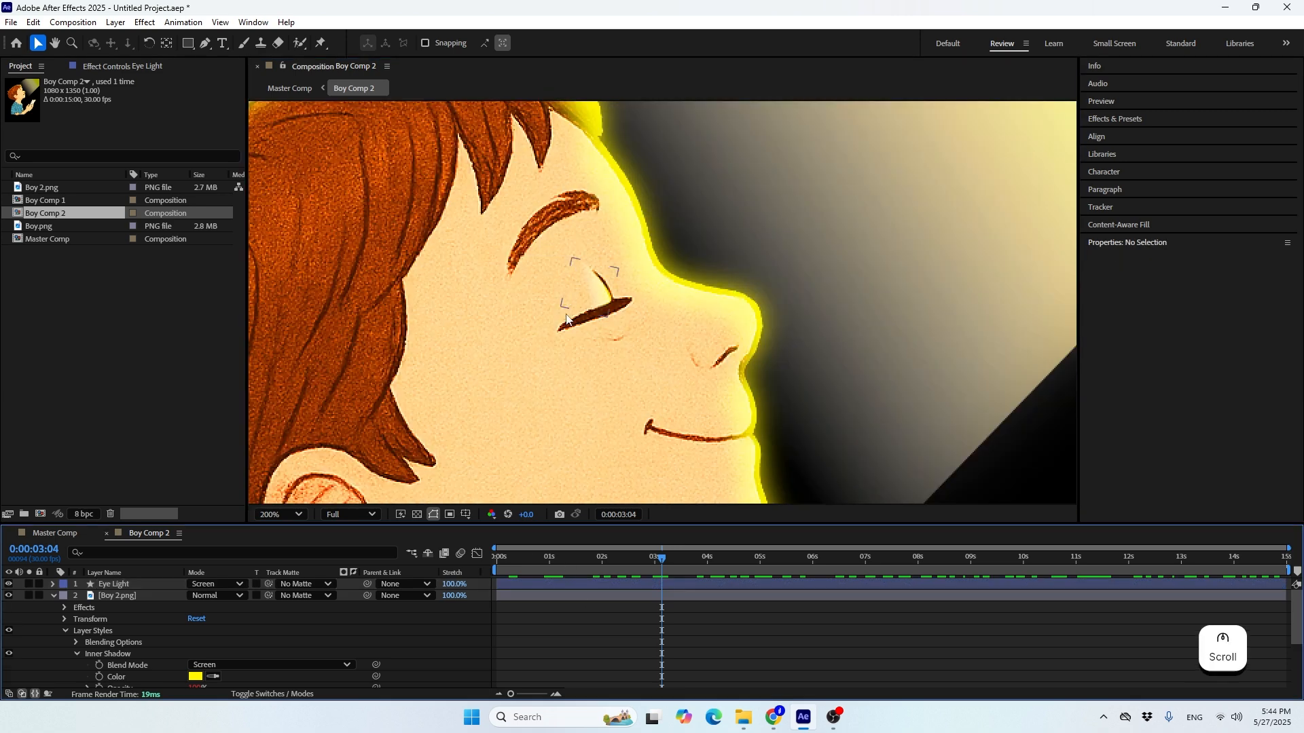
scroll(535, 379, down, 2)
key(space)
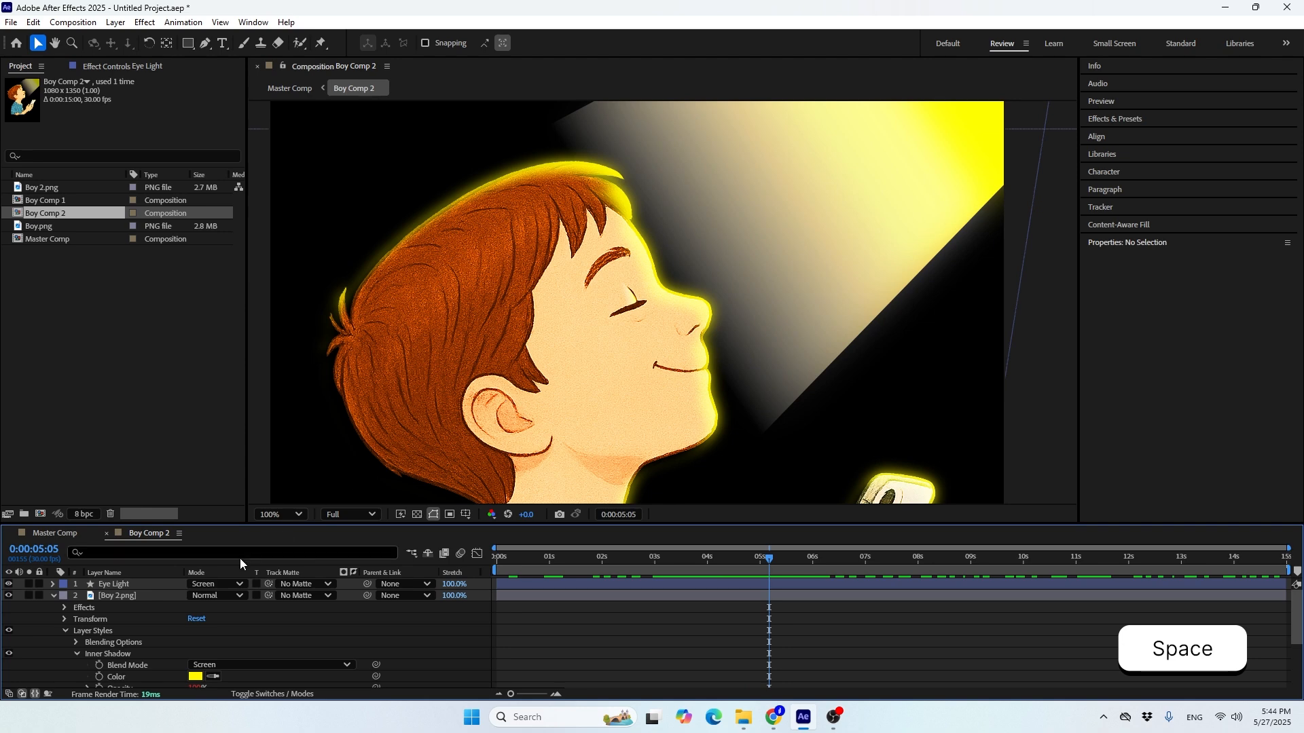
Set the Eye Light layer's blend mode to Normal and play the composition
click(227, 585)
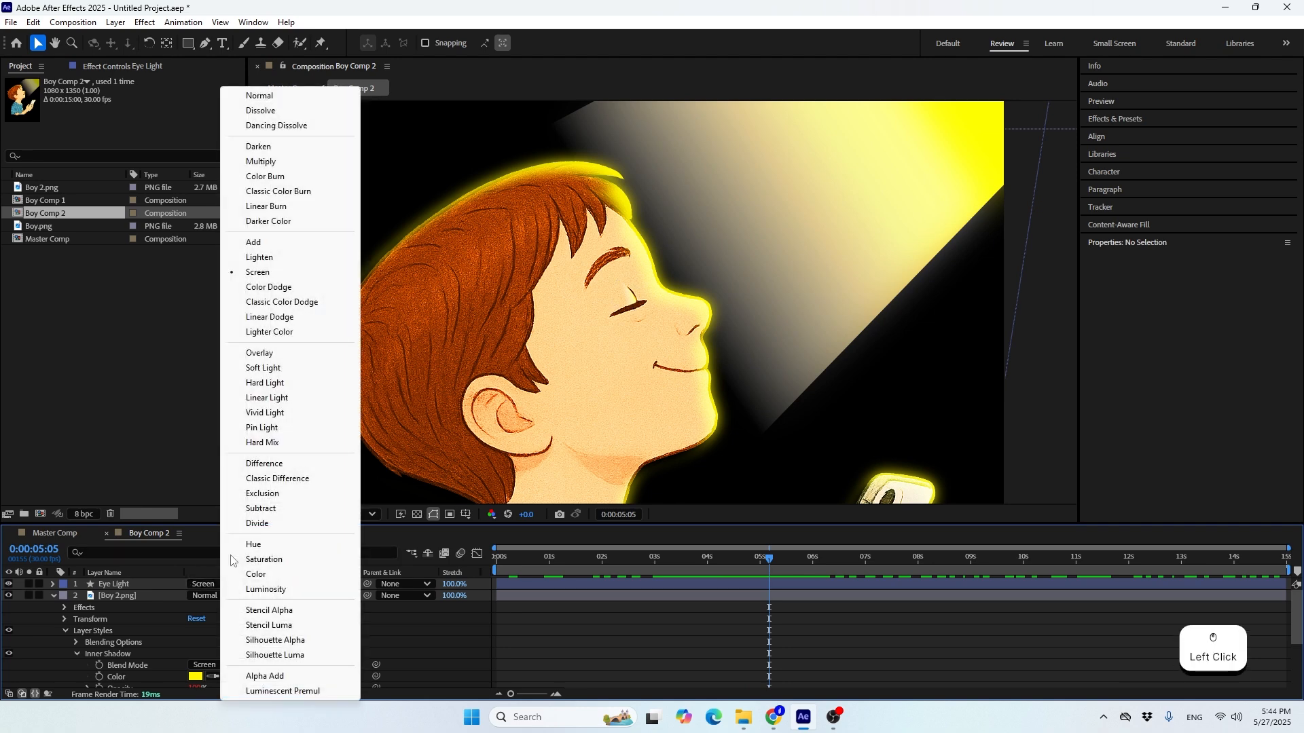
click(260, 95)
key(space)
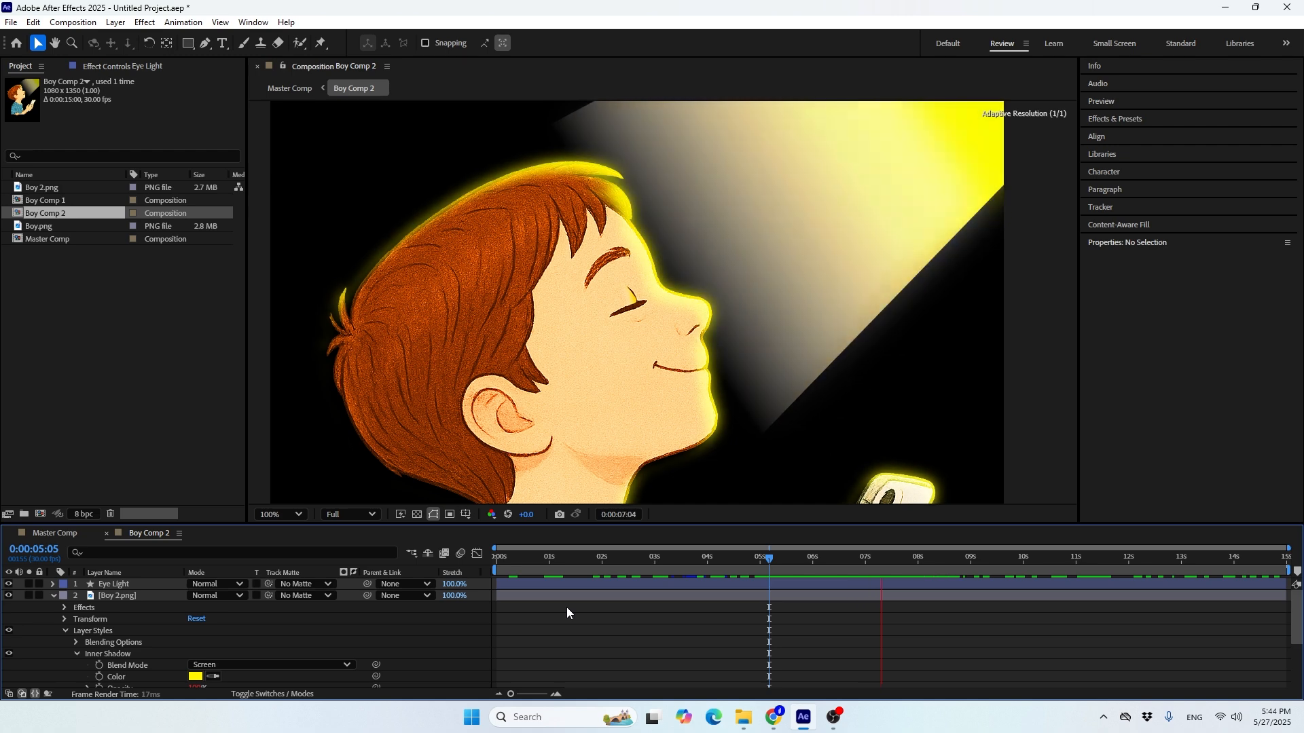
key(space)
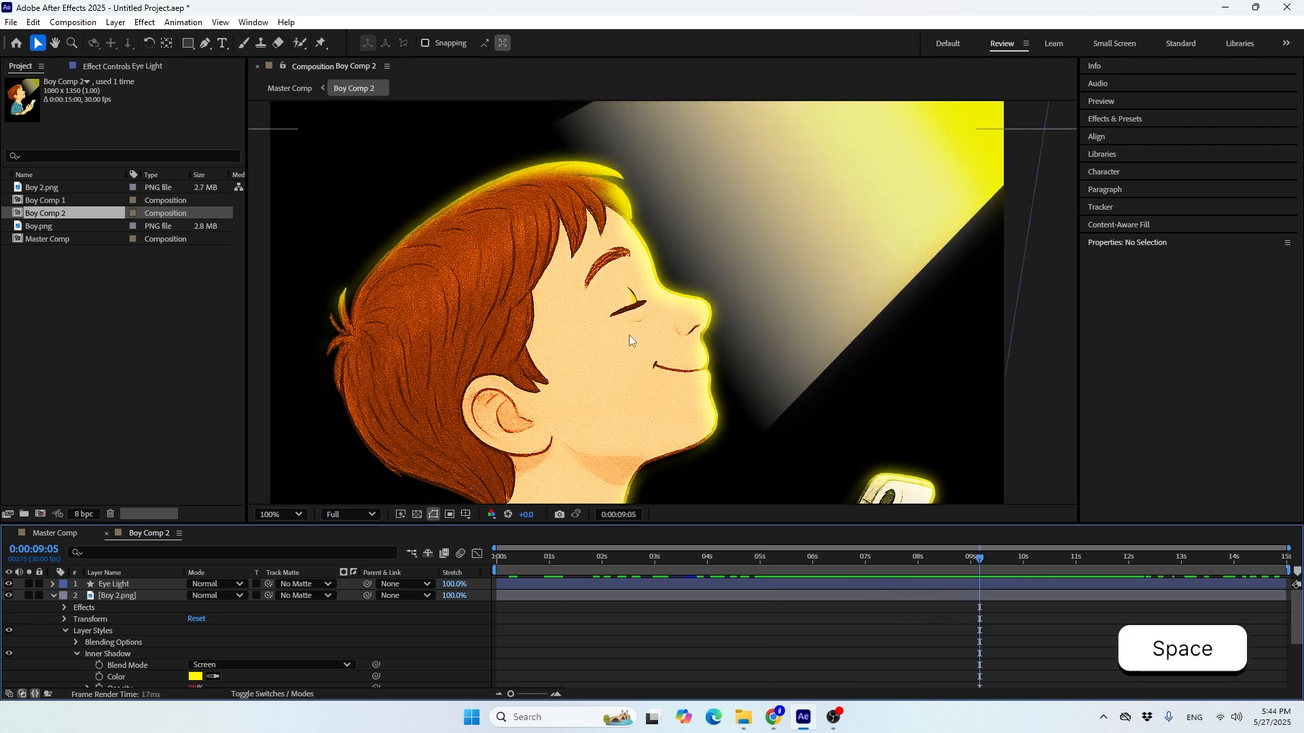
Close Boy Comp 2 and, in Master Comp at 0:00:04:01, set Boy Comp 2's scale to 120% with a keyframe
click(106, 534)
drag(754, 576, 719, 557)
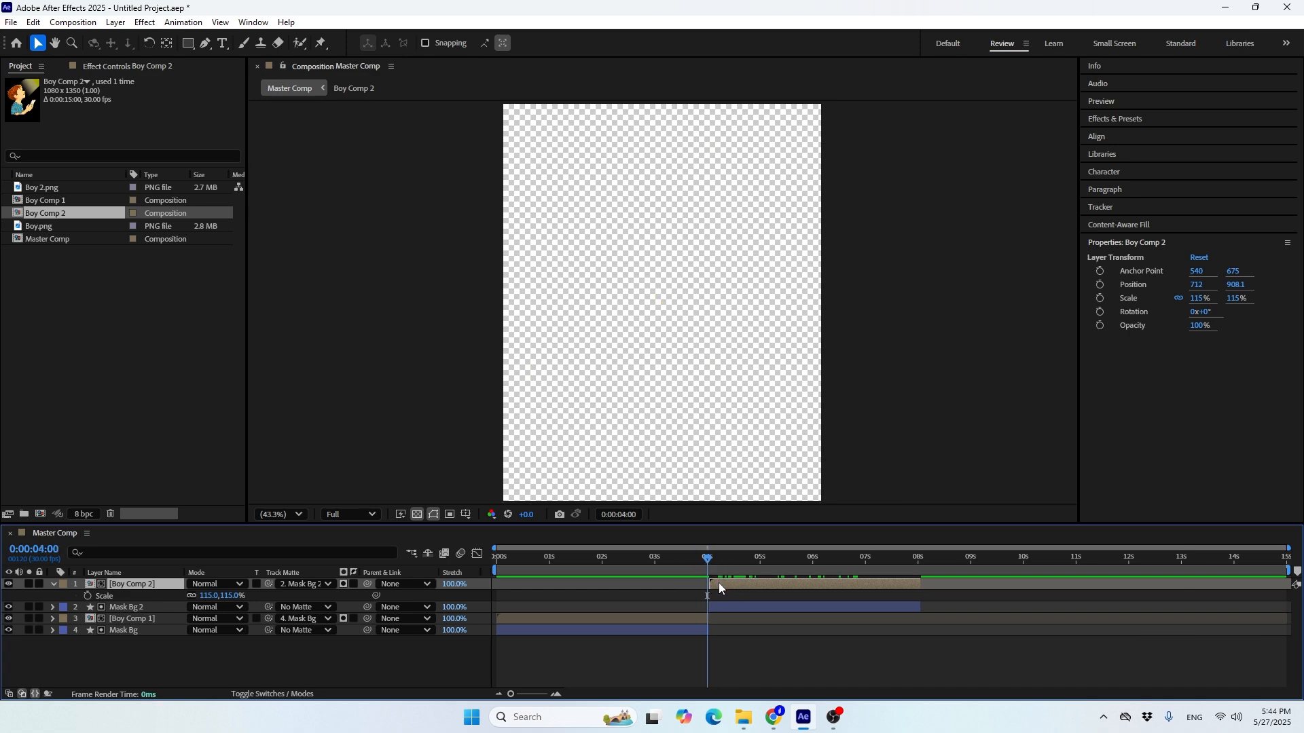
click(711, 558)
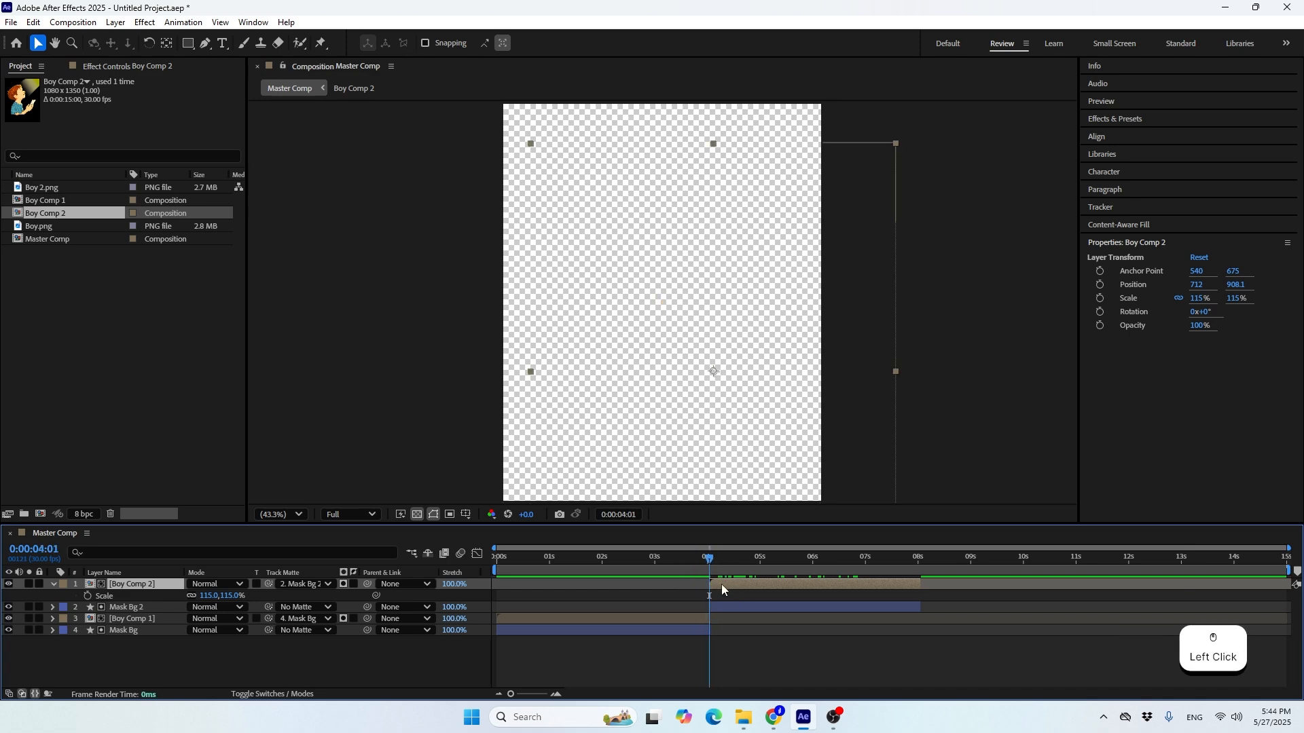
click(213, 596)
text(120)
key(Return)
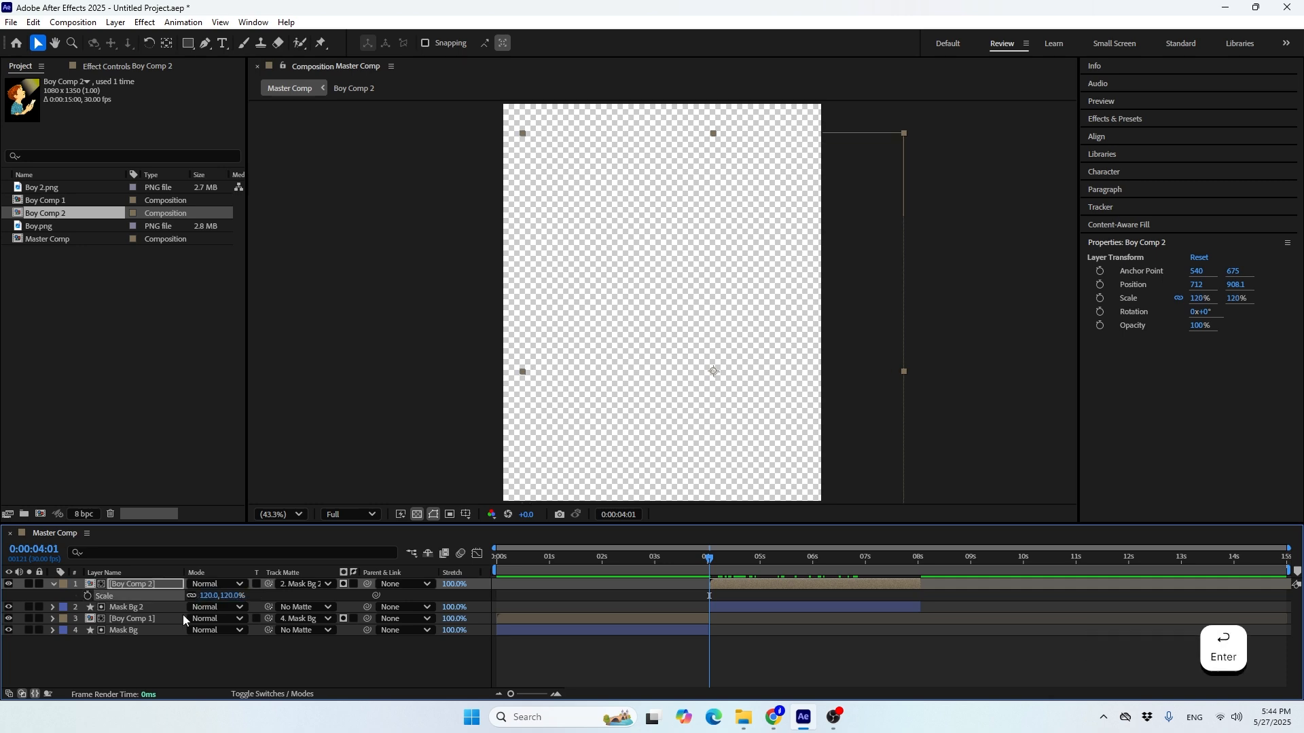
click(87, 596)
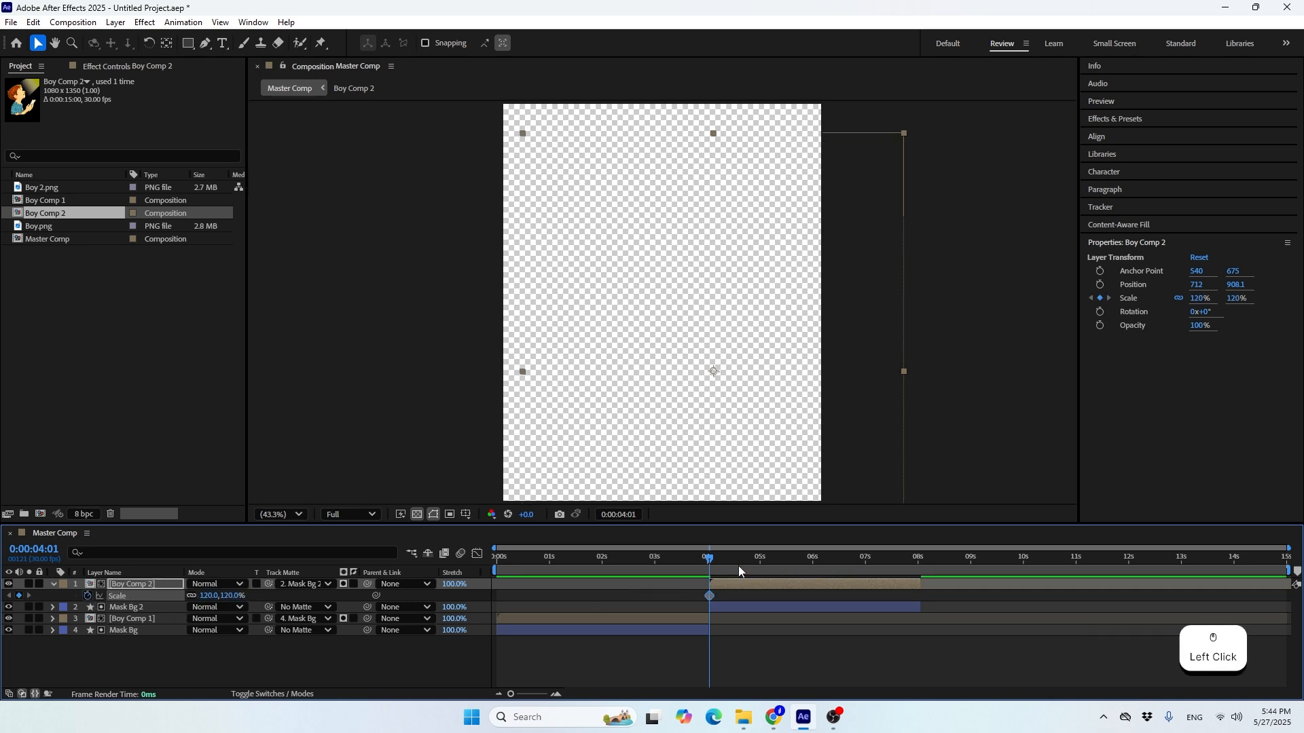
Keyframe Boy Comp 2's scale at 115% at 0:00:08:01 and preview the master animation from the start
drag(741, 561, 911, 584)
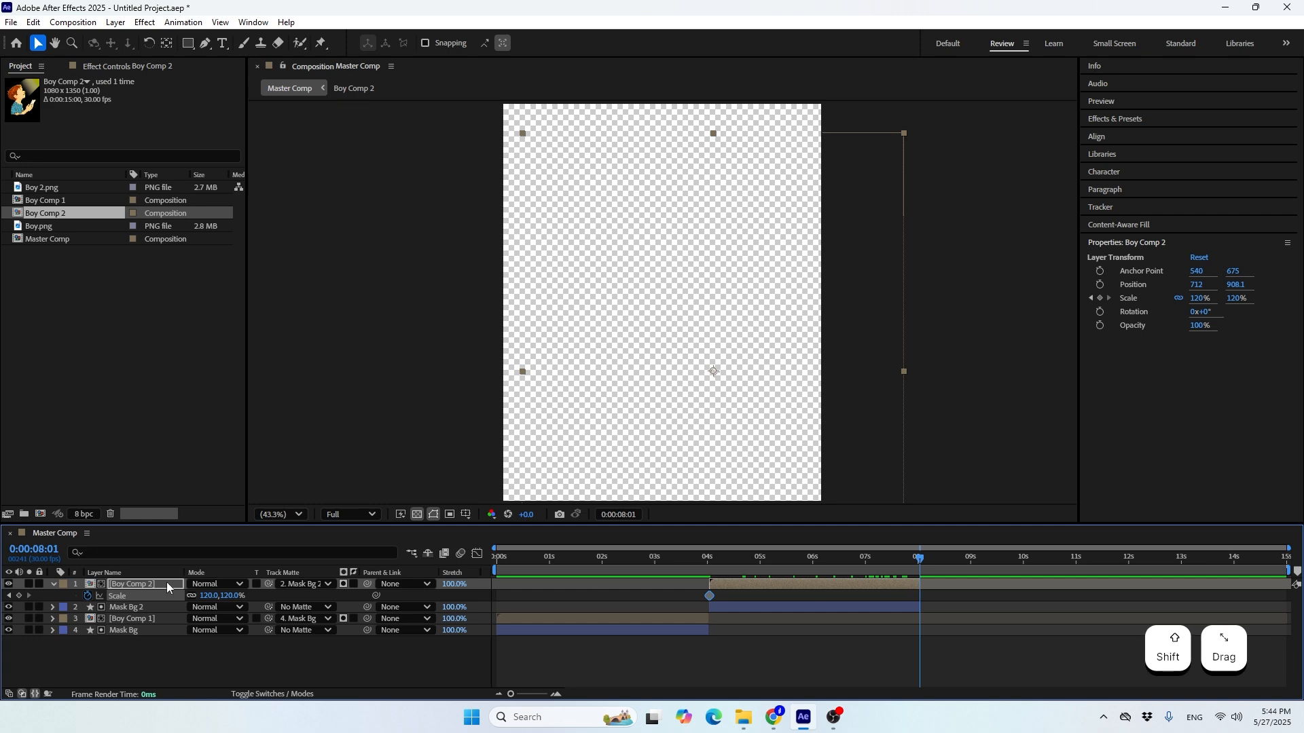
click(207, 595)
text(115)
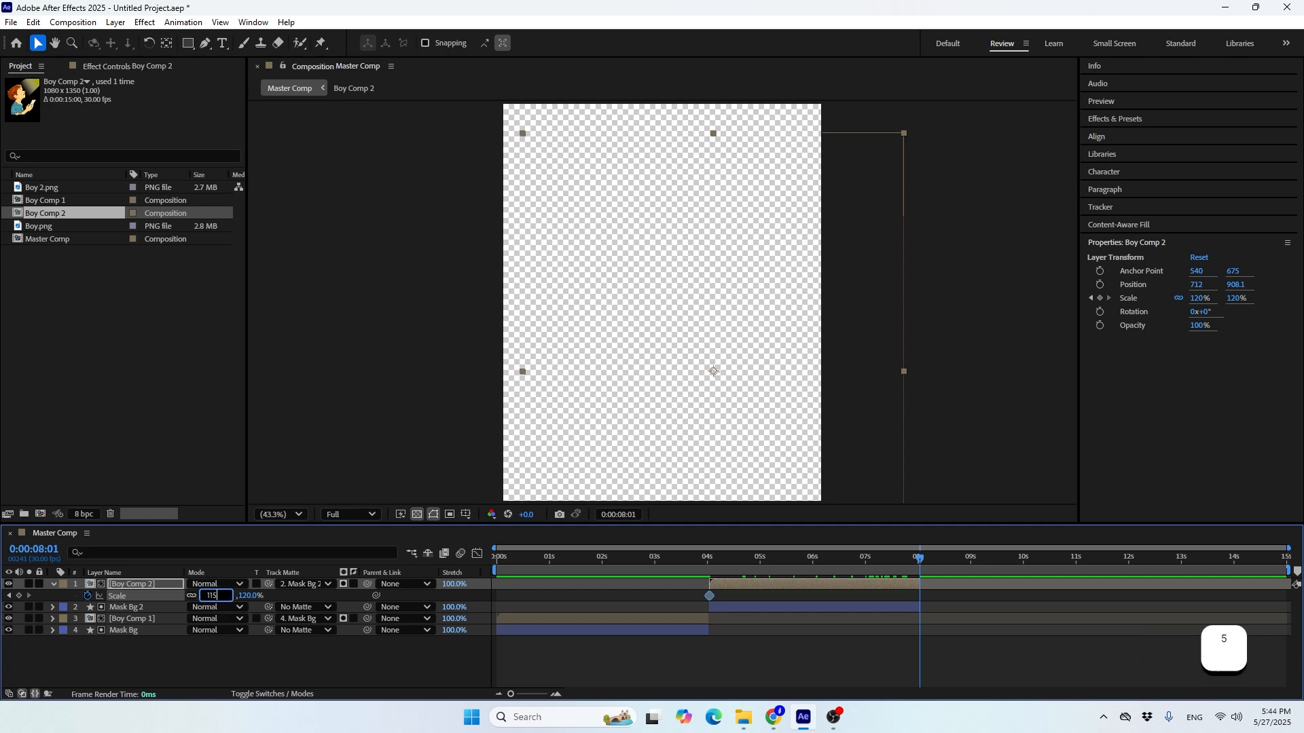
key(Return)
click(600, 559)
drag(600, 558, 426, 661)
click(425, 661)
key(space)
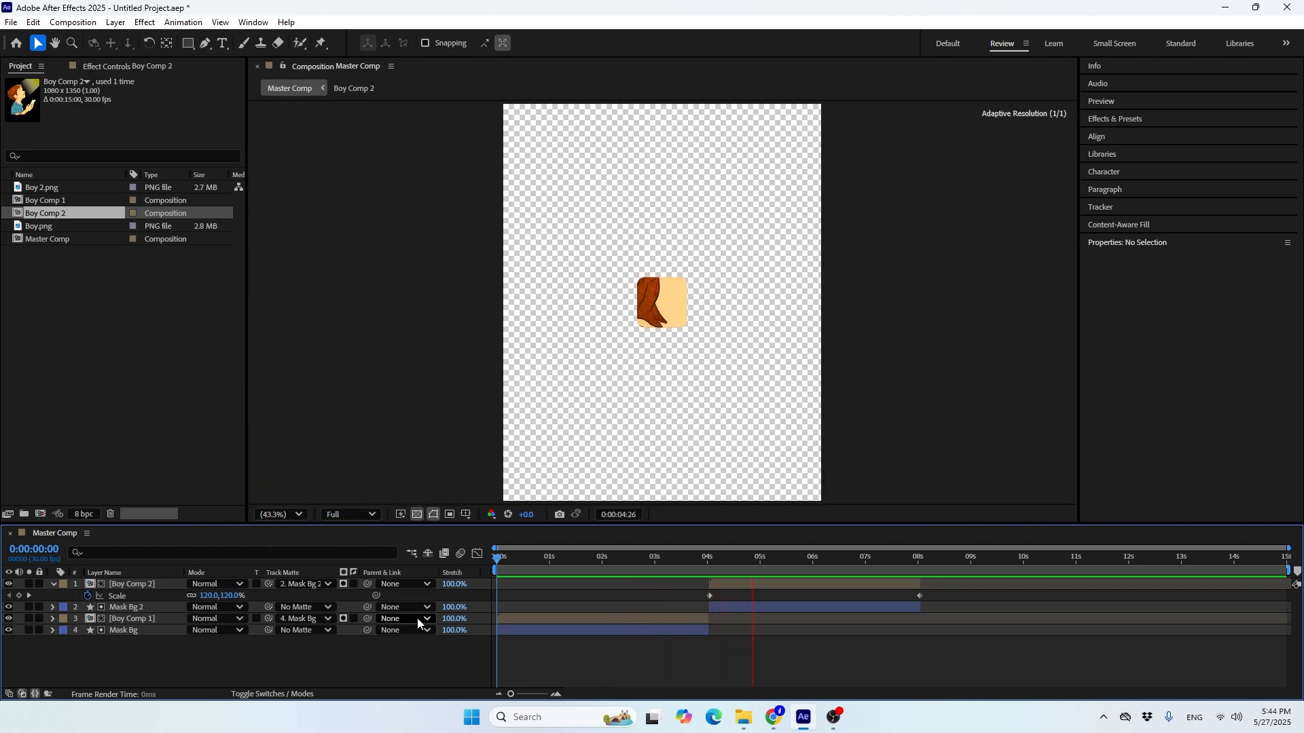
key(space)
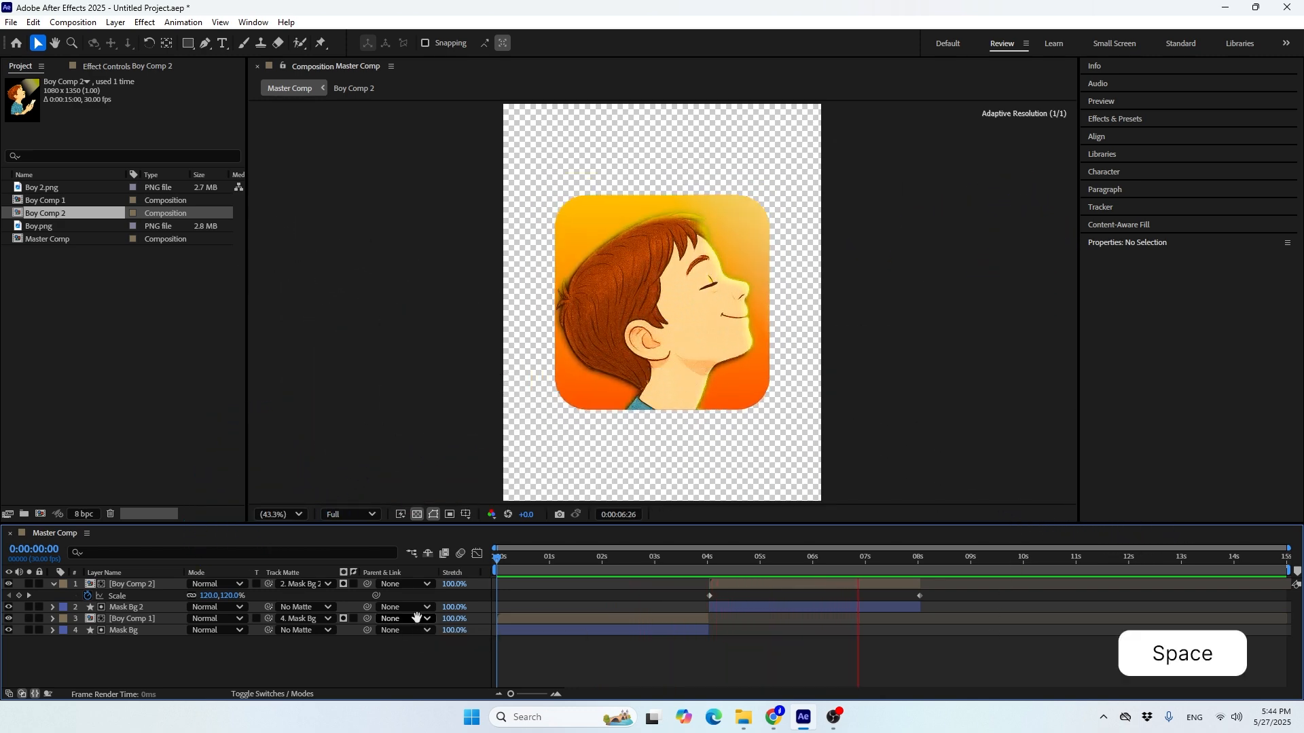
Check the second scene around 0:00:06:03, then open Boy Comp 2 and collapse the Boy 2.png layer's properties
click(821, 564)
drag(822, 568, 819, 568)
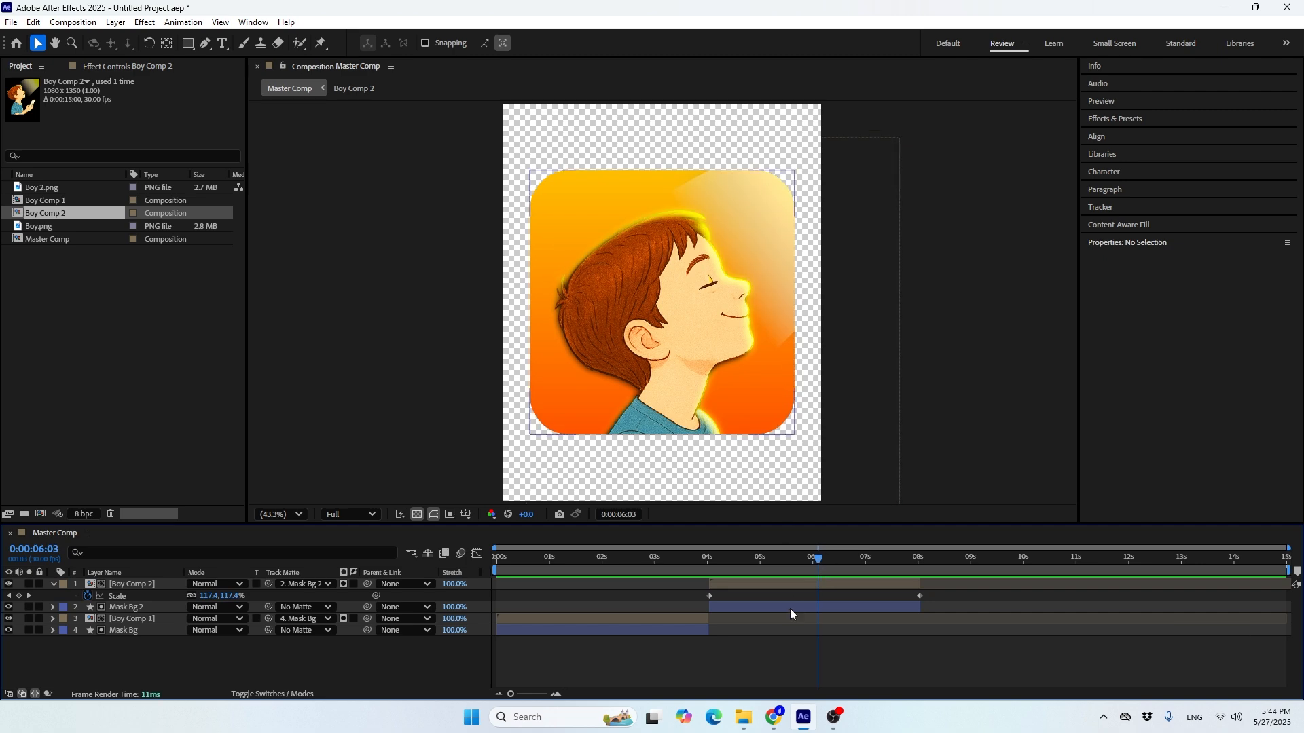
double_click(771, 584)
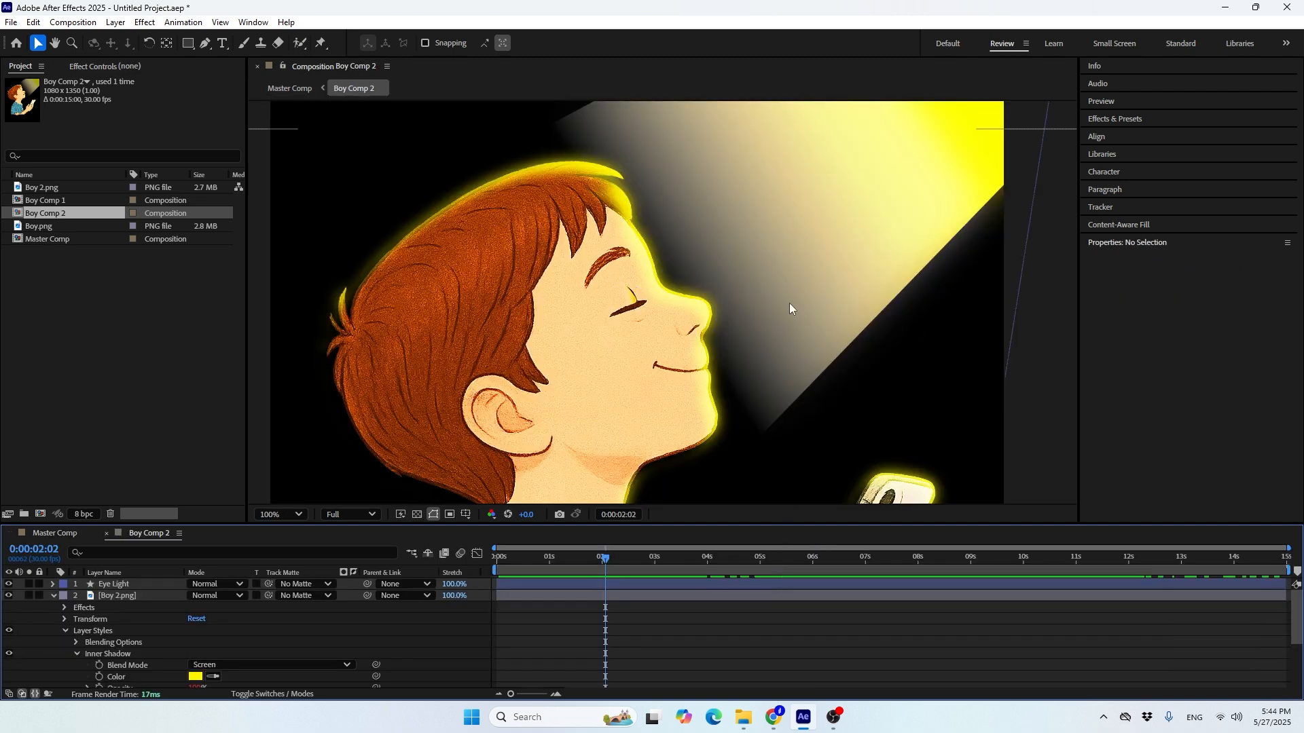
drag(613, 566, 646, 566)
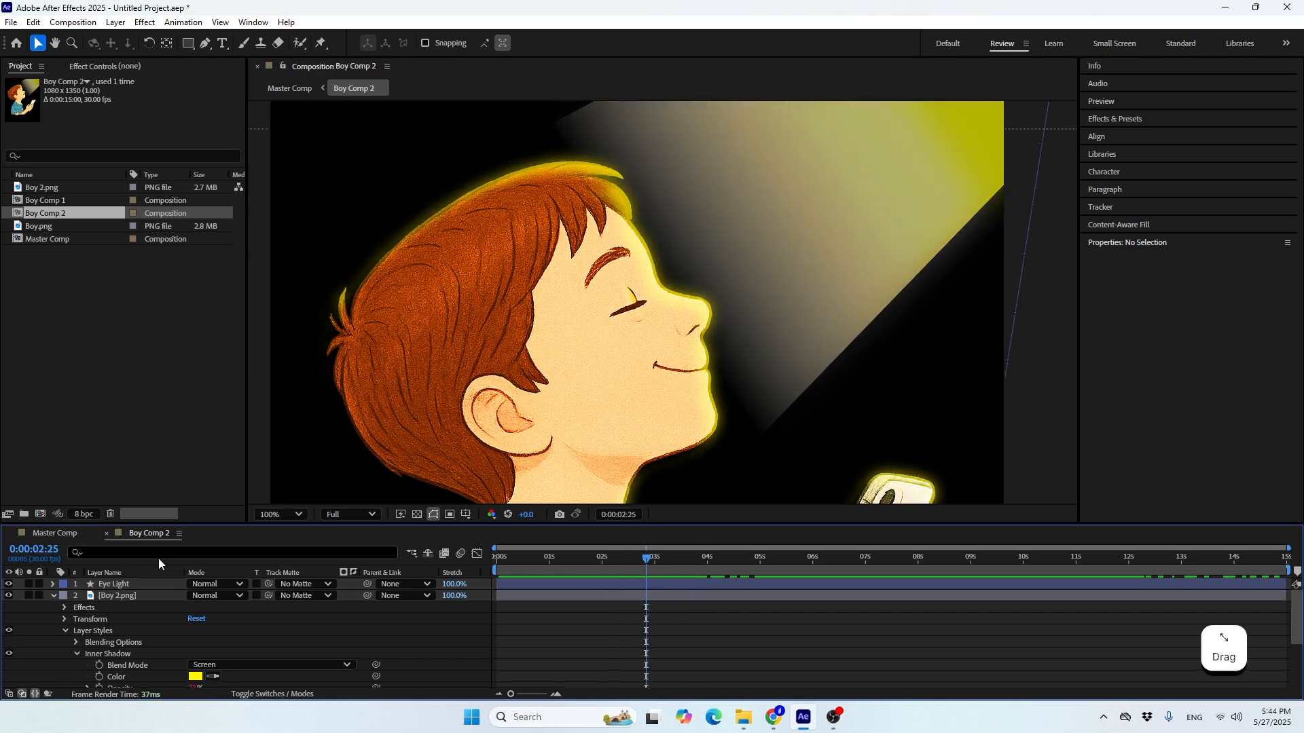
click(53, 595)
Change the Sun Light layer's opacity expression to wiggle(2,80) to slow the flicker
scroll(91, 605, down, 2)
click(128, 612)
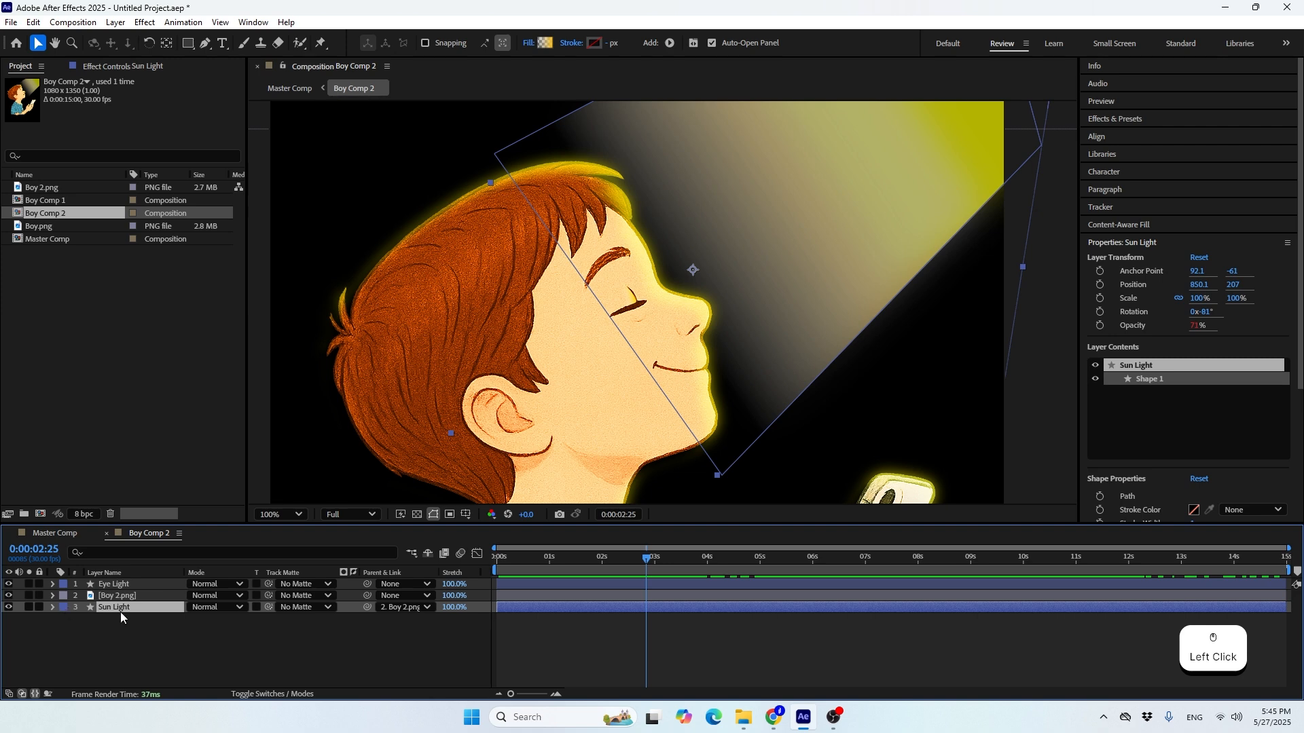
key(e)
key(e)
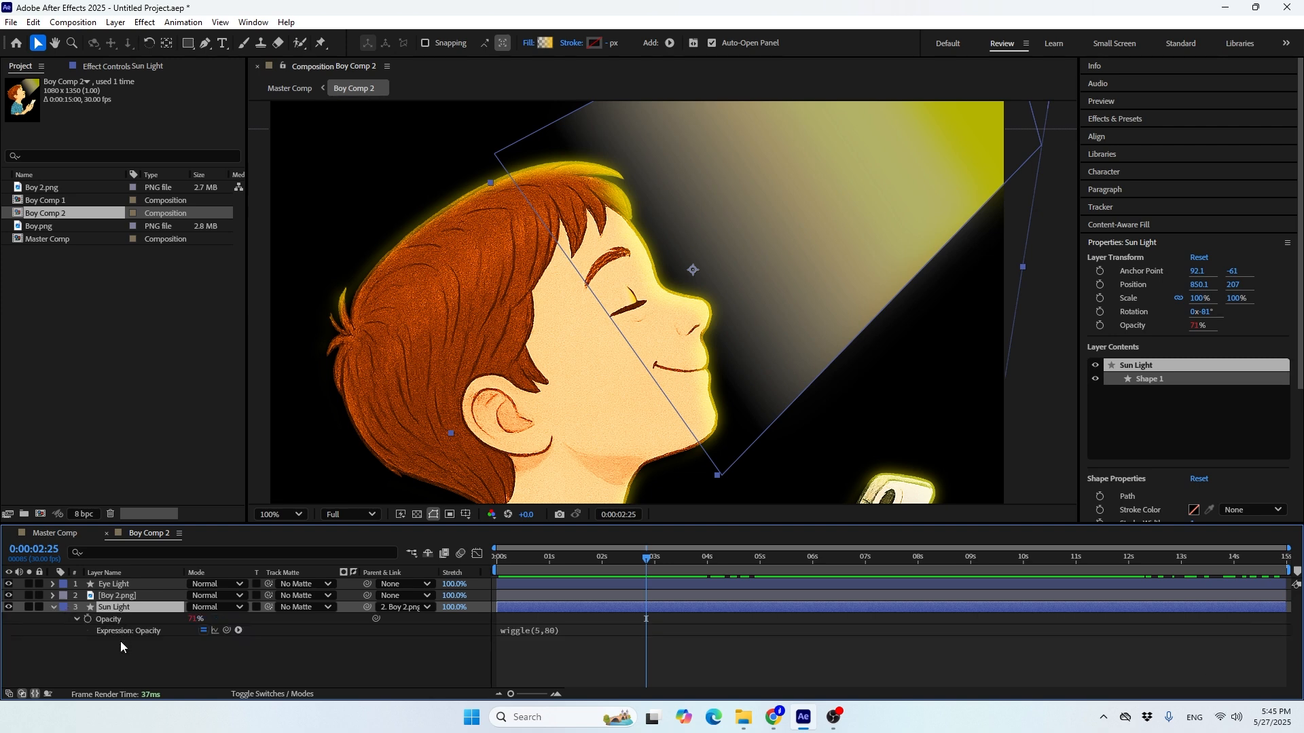
click(534, 631)
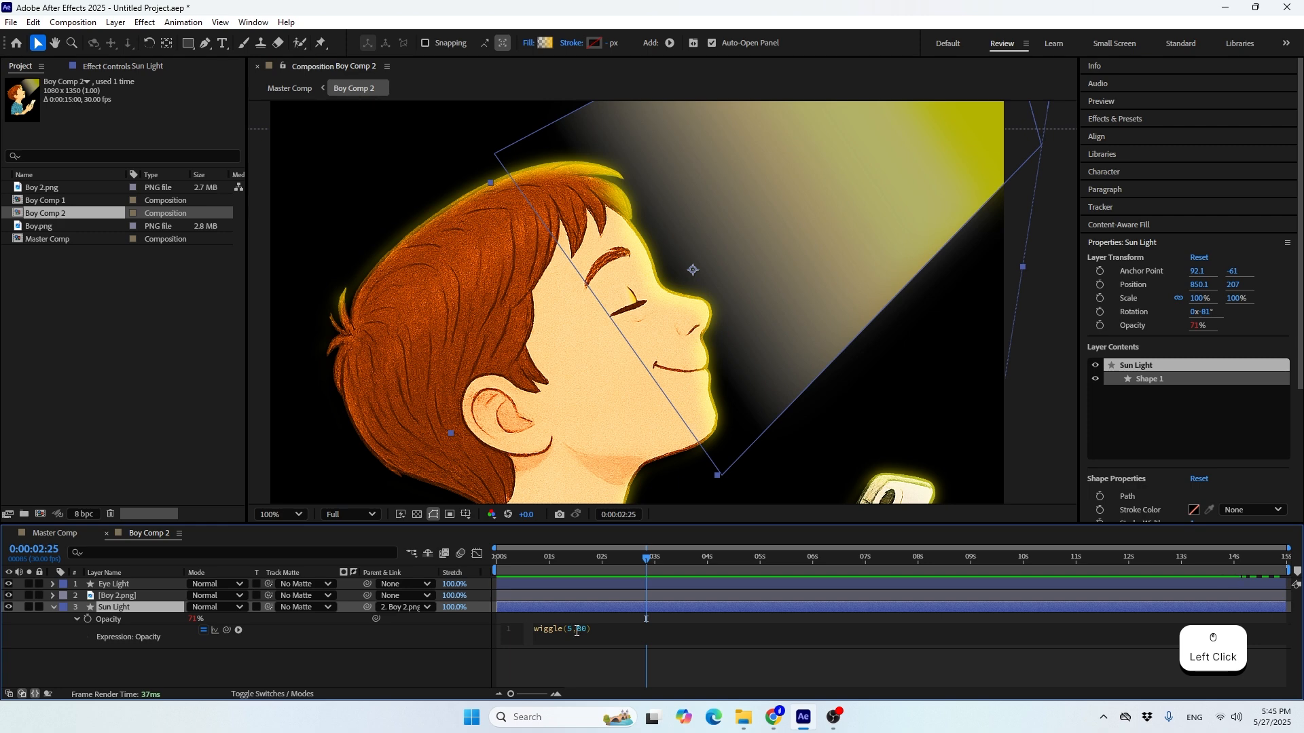
key(BackSpace)
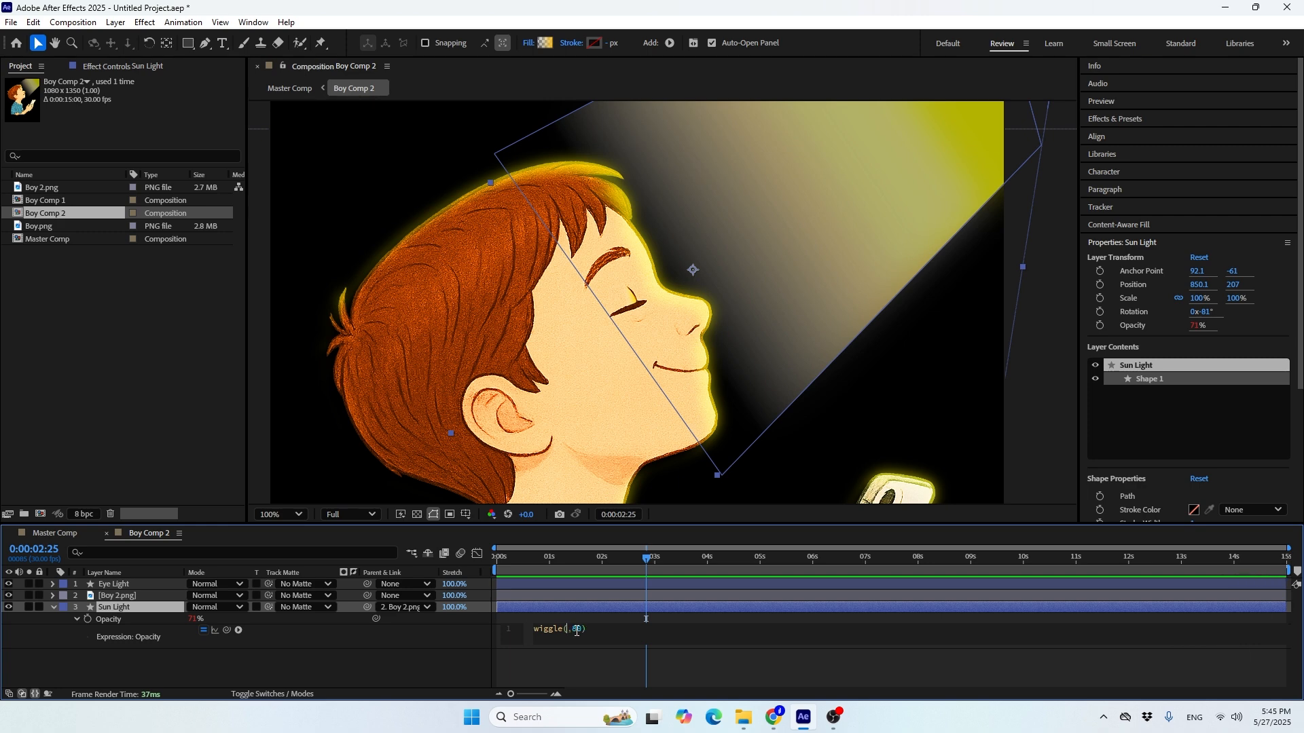
text(2)
click(462, 668)
Preview Boy Comp 2 from the start to check the sunlight flicker
drag(505, 561, 492, 565)
key(c)
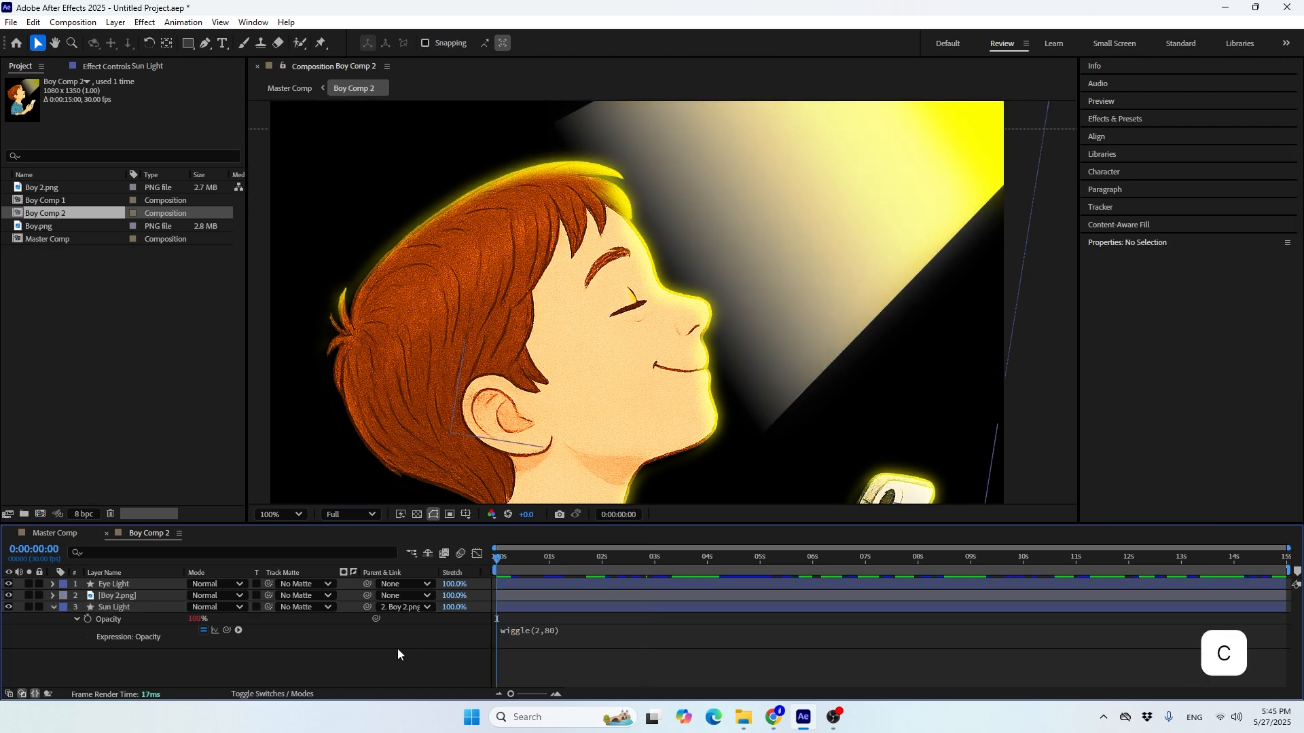
key(space)
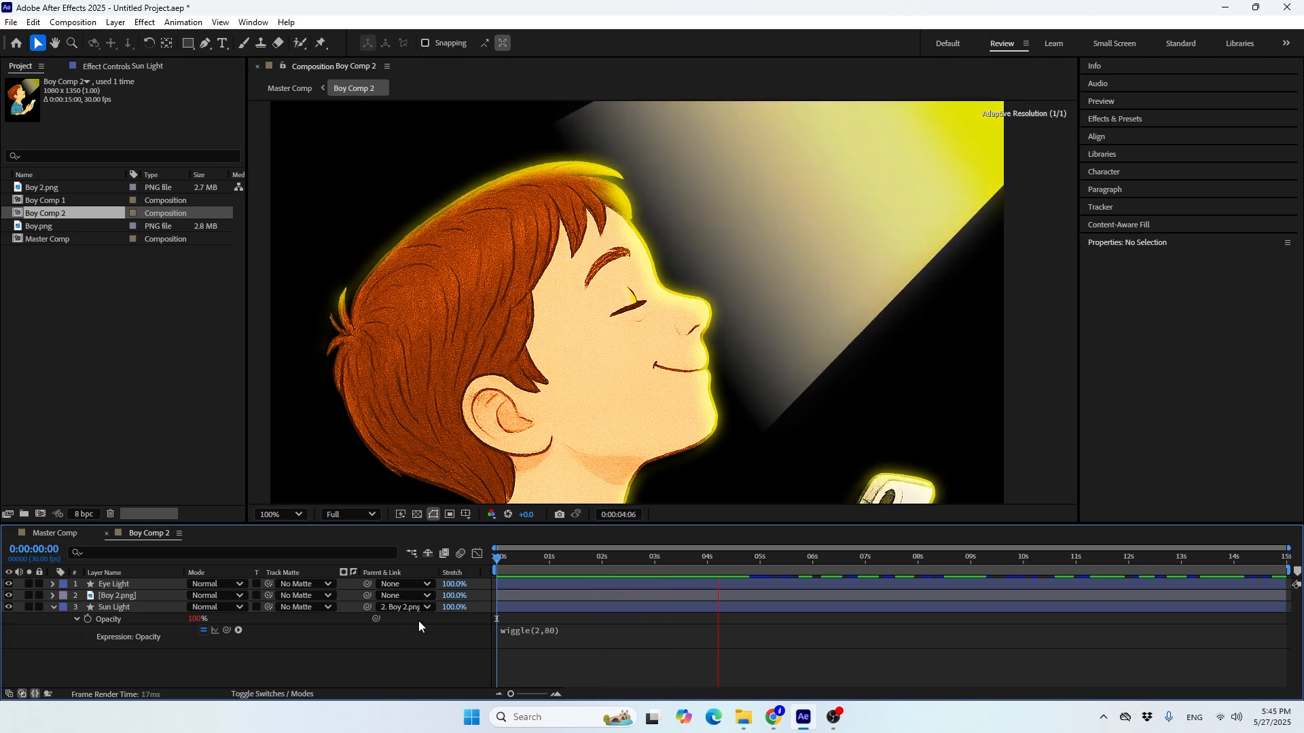
key(space)
Collapse the Sun Light properties, close Boy Comp 2, and collapse the Boy Comp 2 layer's properties in Master Comp
click(52, 606)
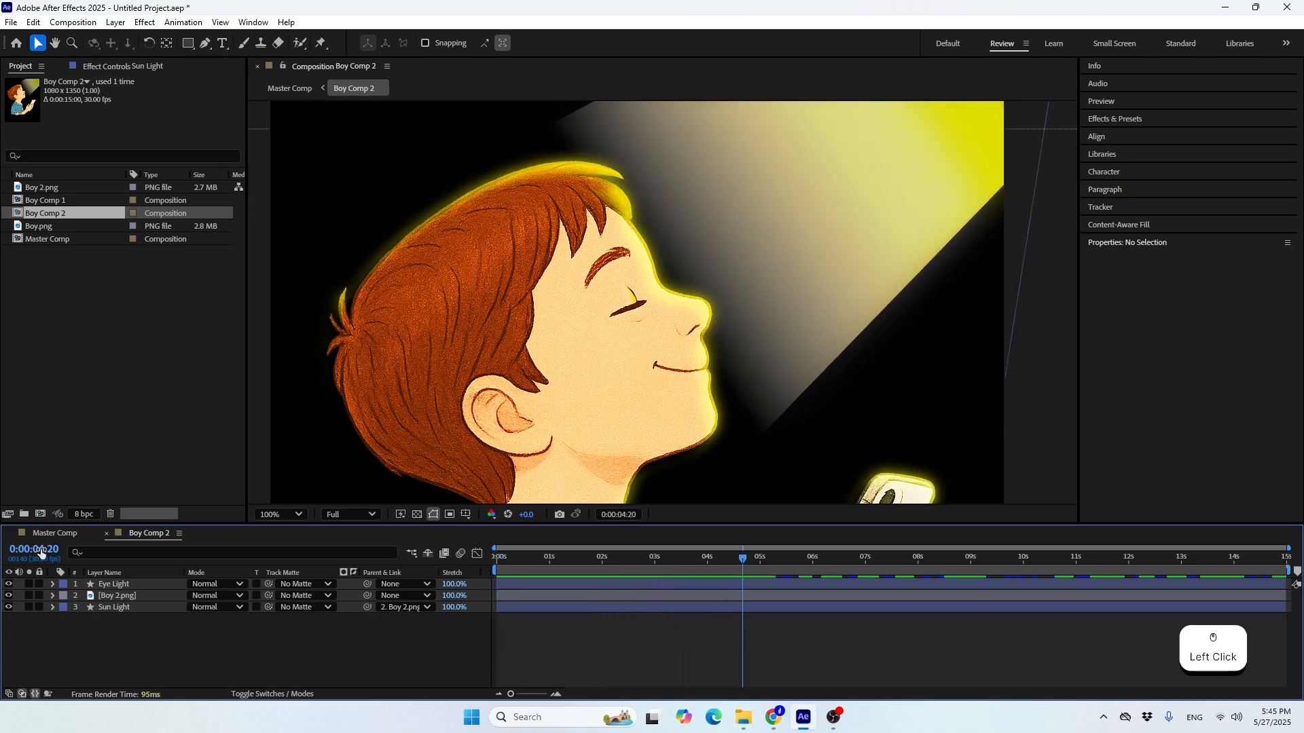
click(107, 533)
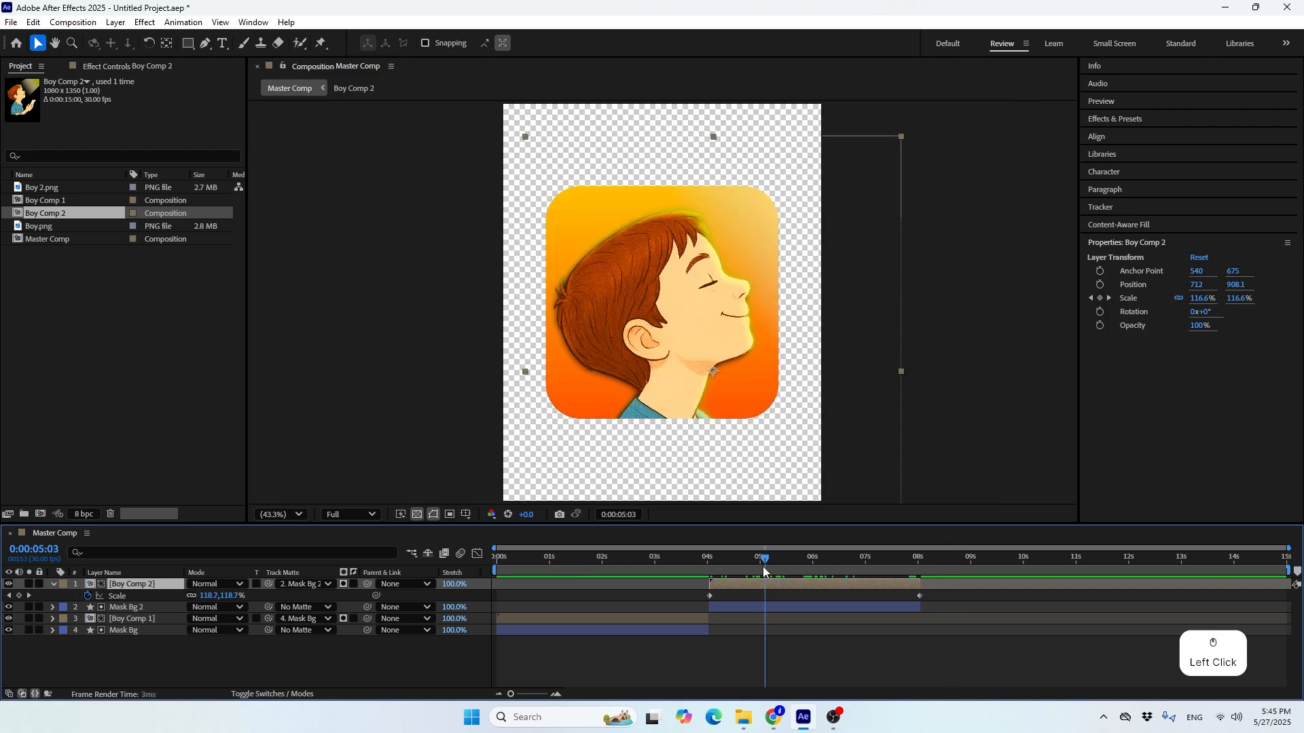
mouse_move(804, 578)
mouse_down()
mouse_move(853, 572)
mouse_move(802, 589)
mouse_up()
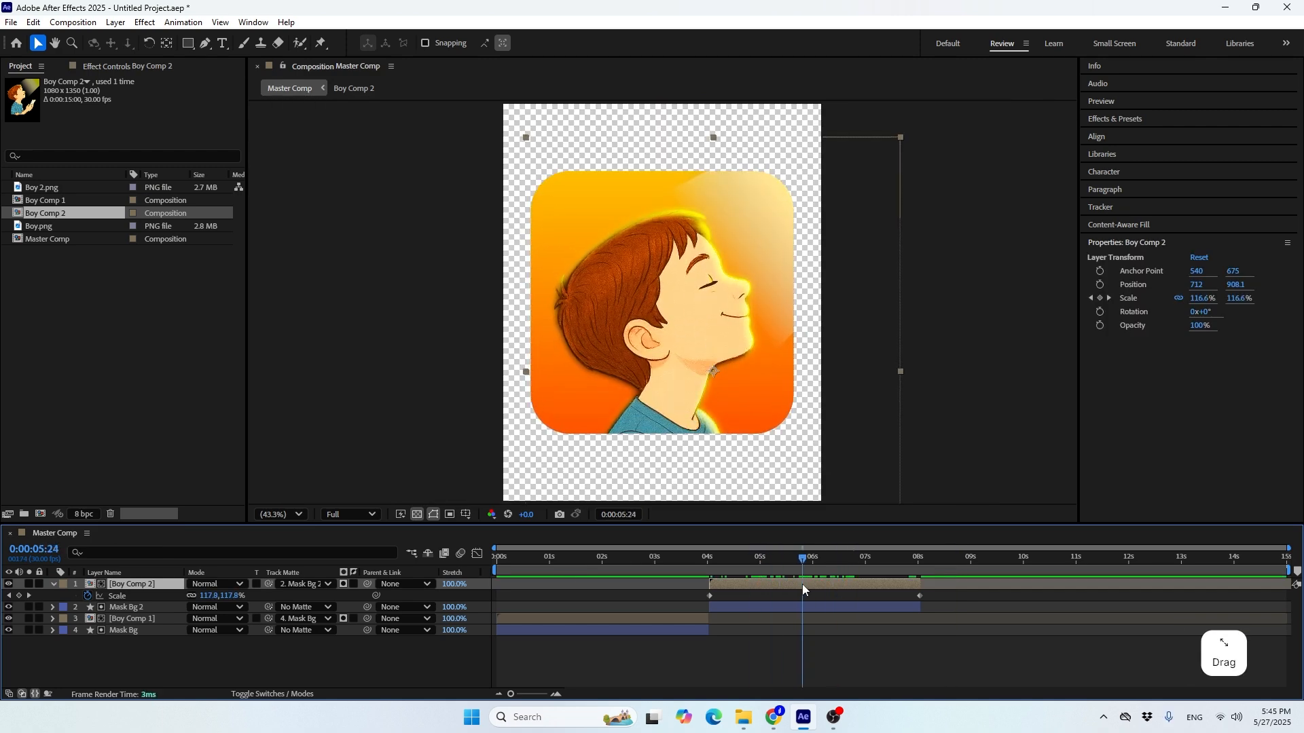
click(54, 584)
click(81, 661)
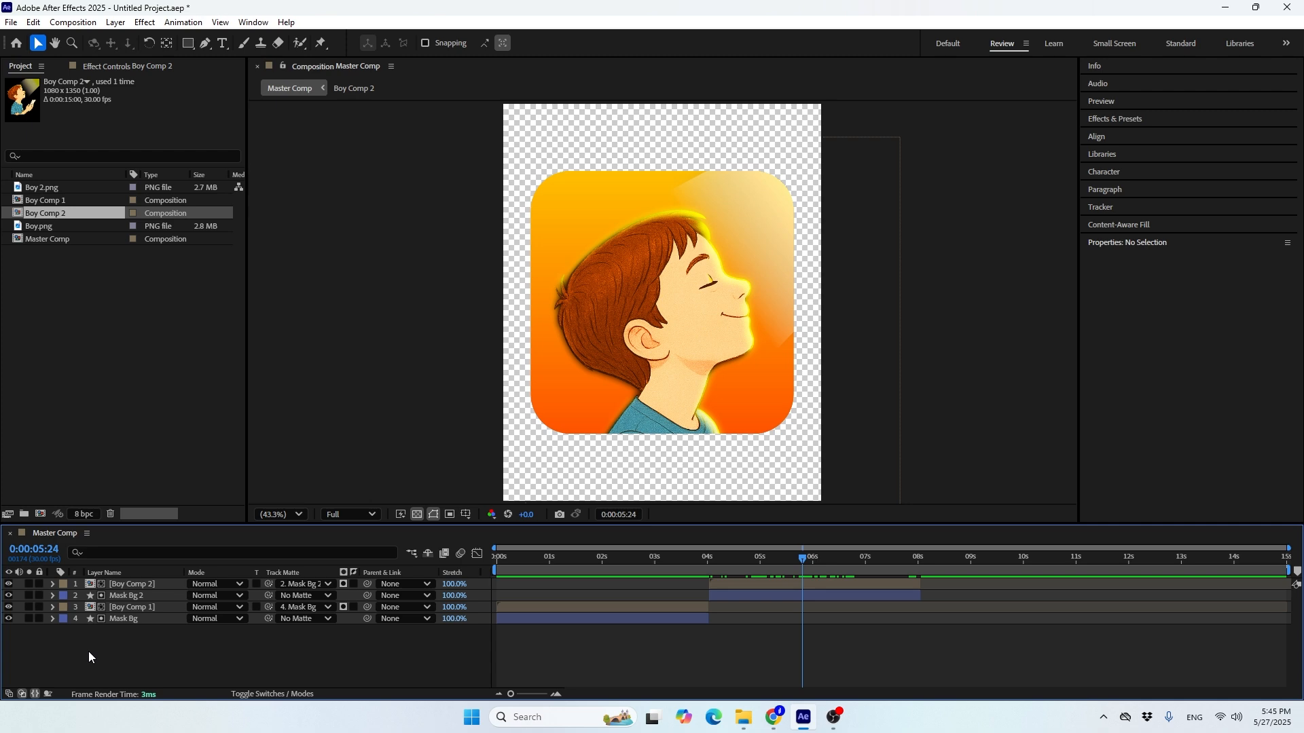
Create a white comp-size solid named Bg and place it below all other layers in Master Comp
key(ctrl+y)
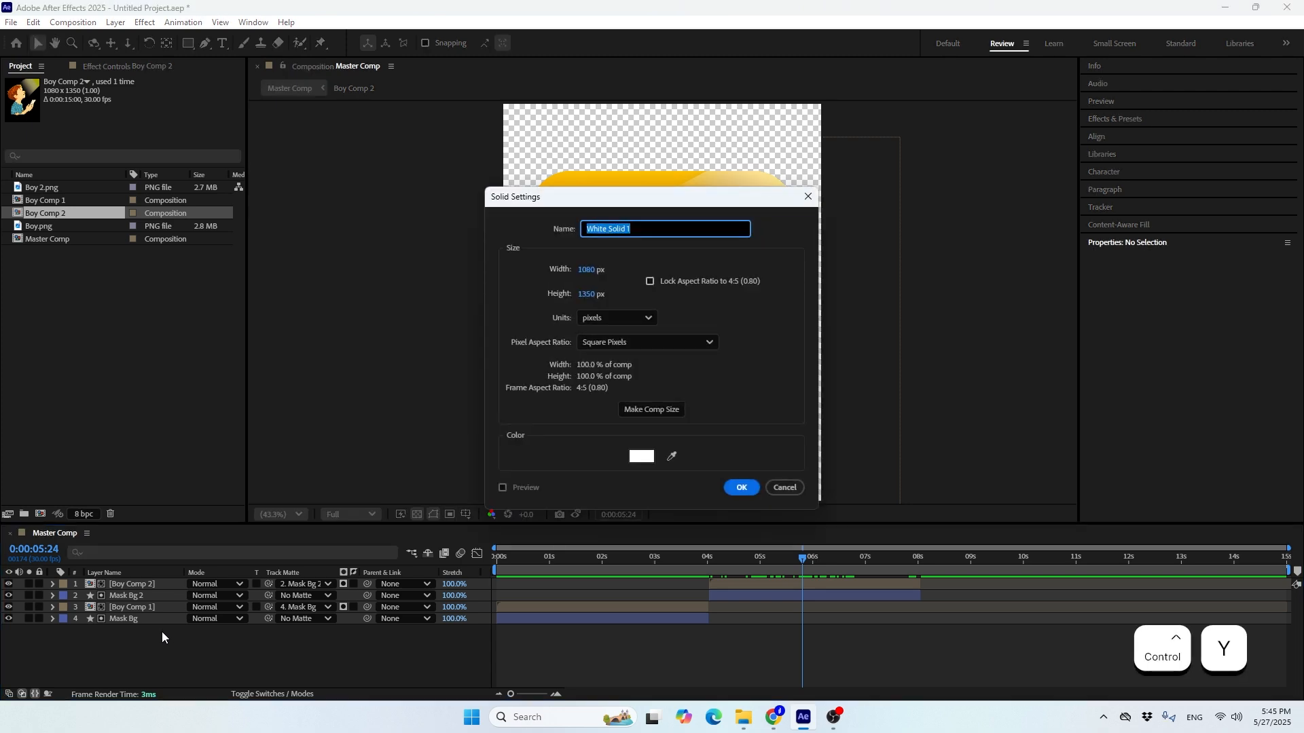
text(Bg)
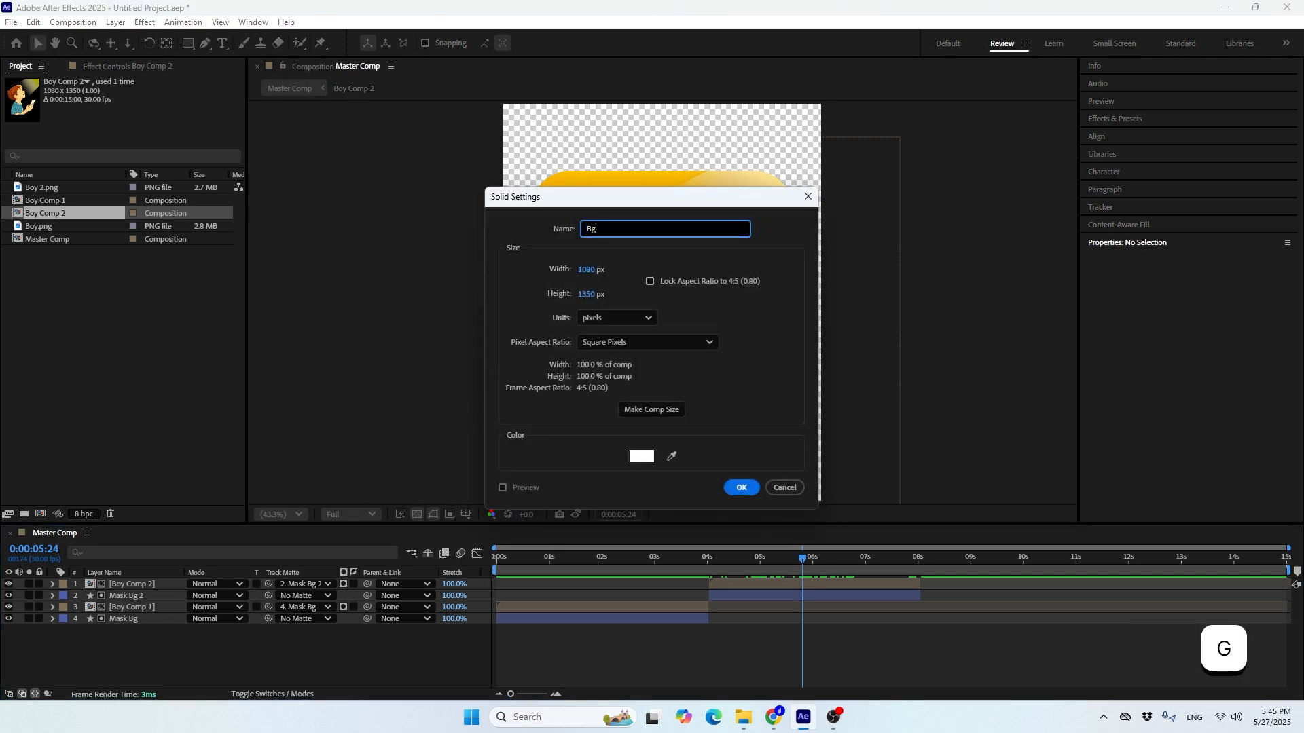
click(653, 410)
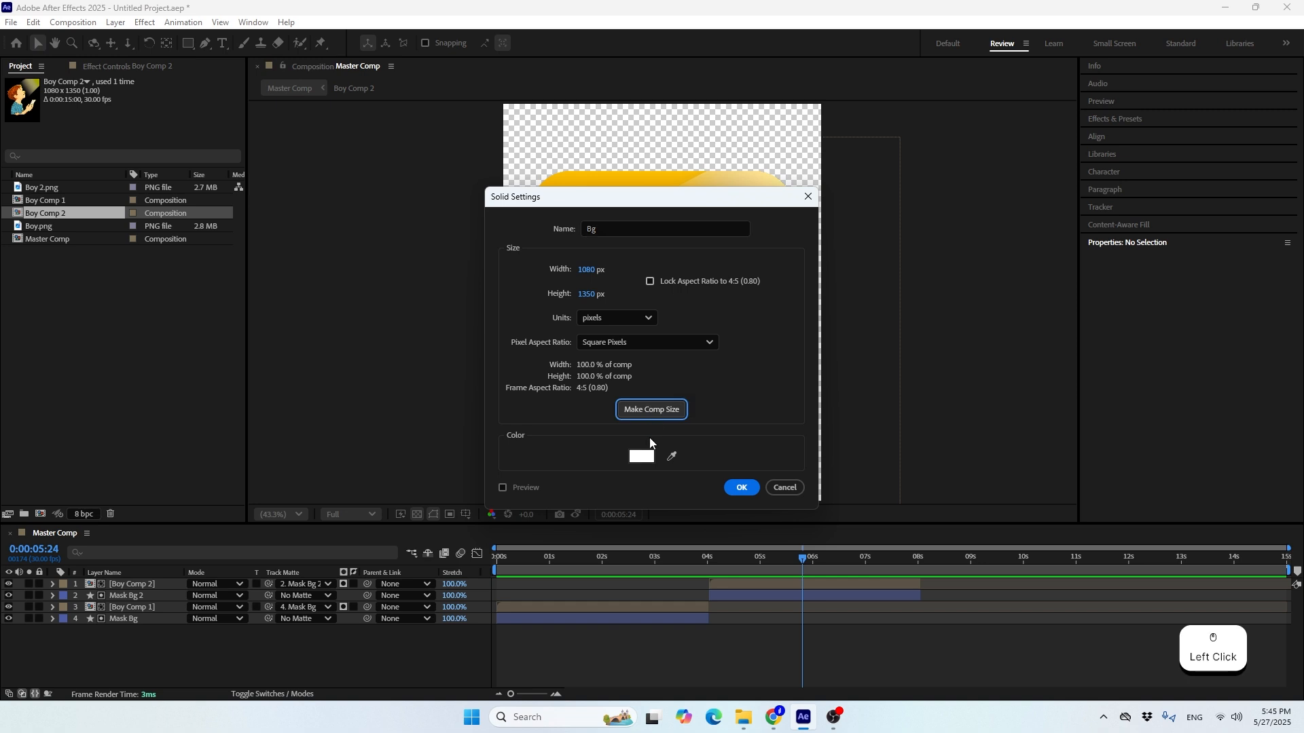
click(734, 485)
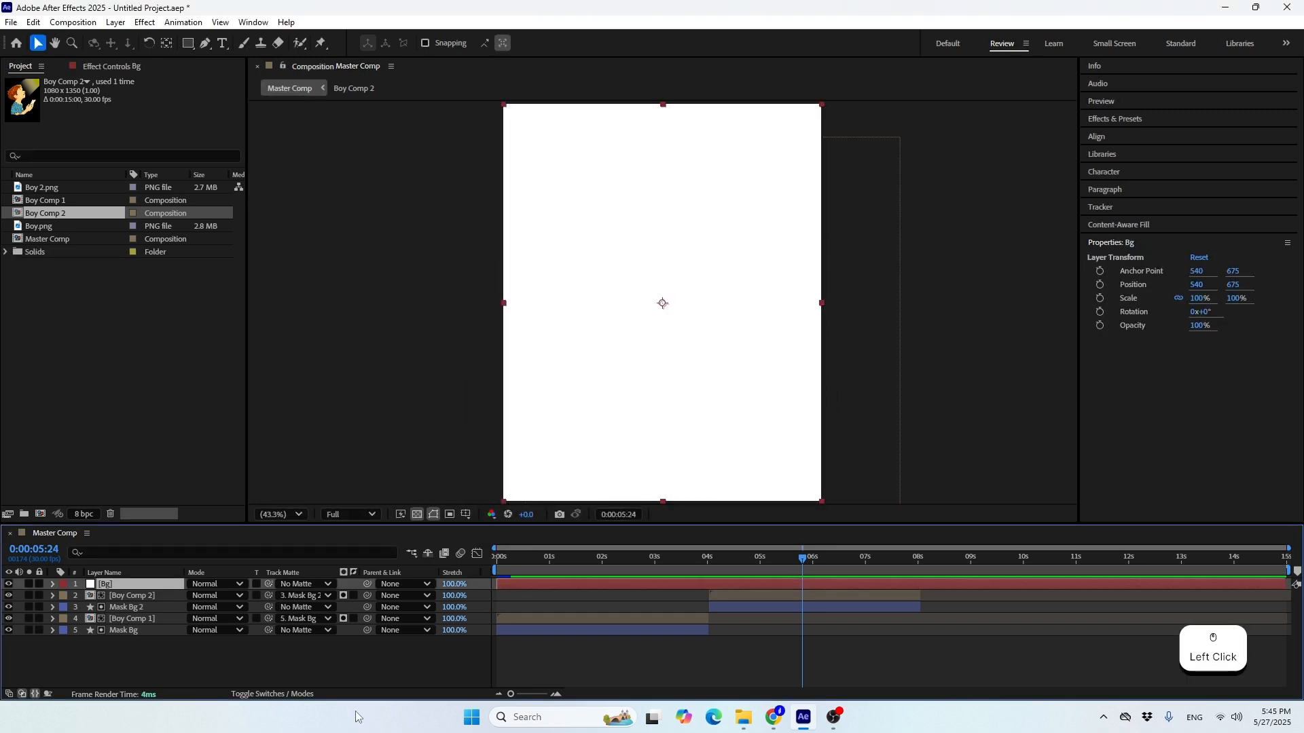
drag(131, 585, 128, 671)
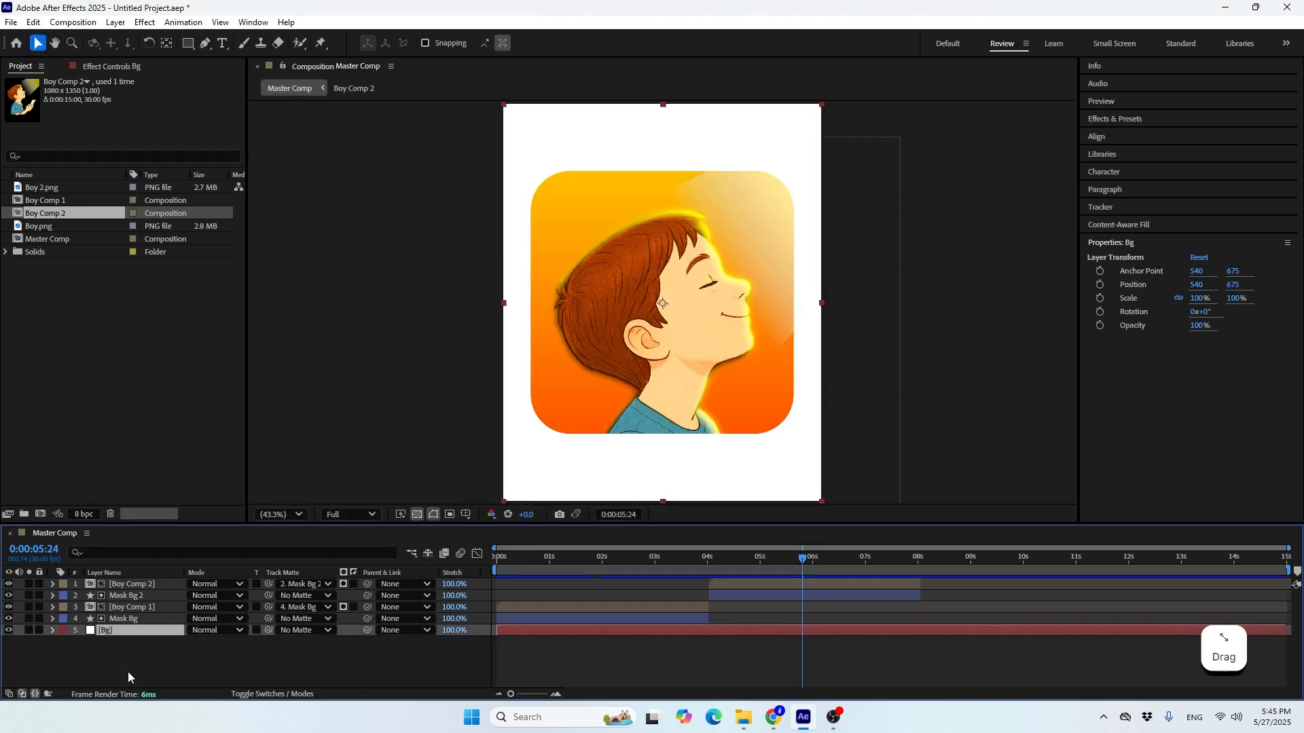
End the work area at 0:00:08:01 and return the playhead to the start
drag(845, 559, 906, 566)
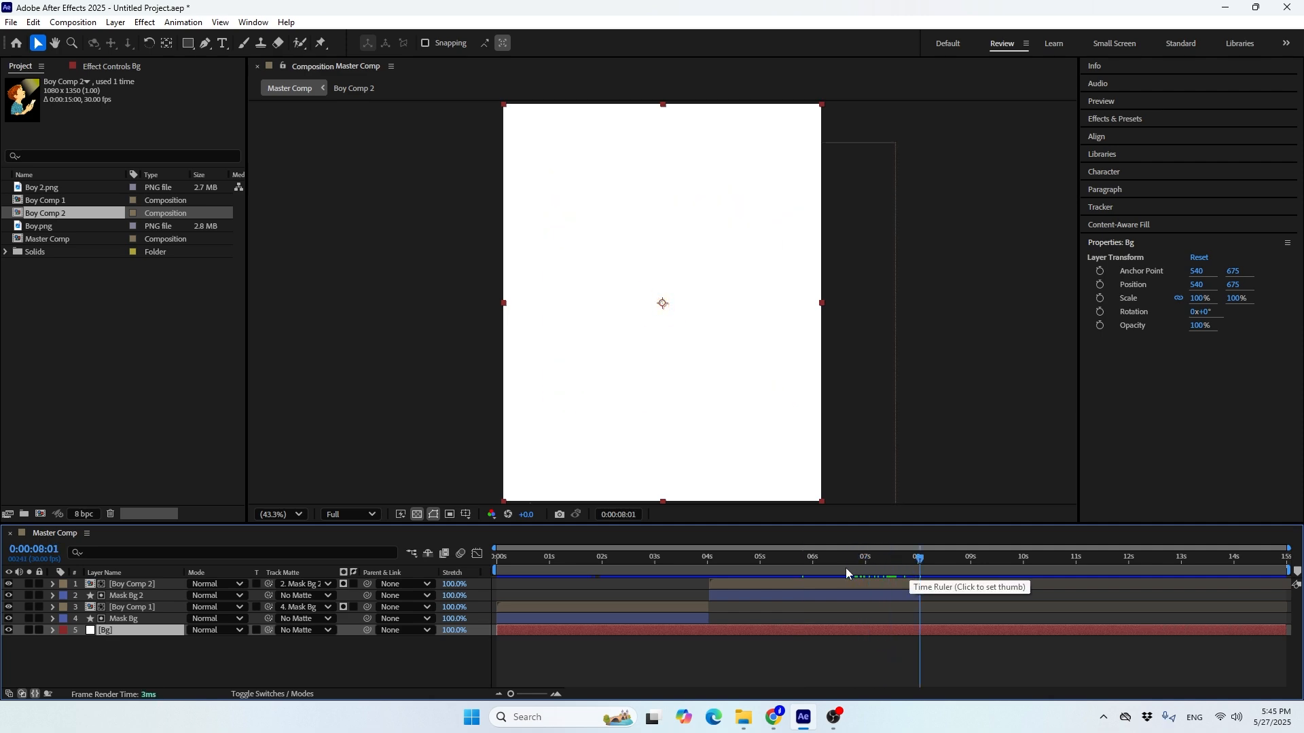
key(n)
drag(869, 561, 267, 521)
Fit the composition in the viewer, enlarge the viewer area, and play the master animation from the start
click(278, 515)
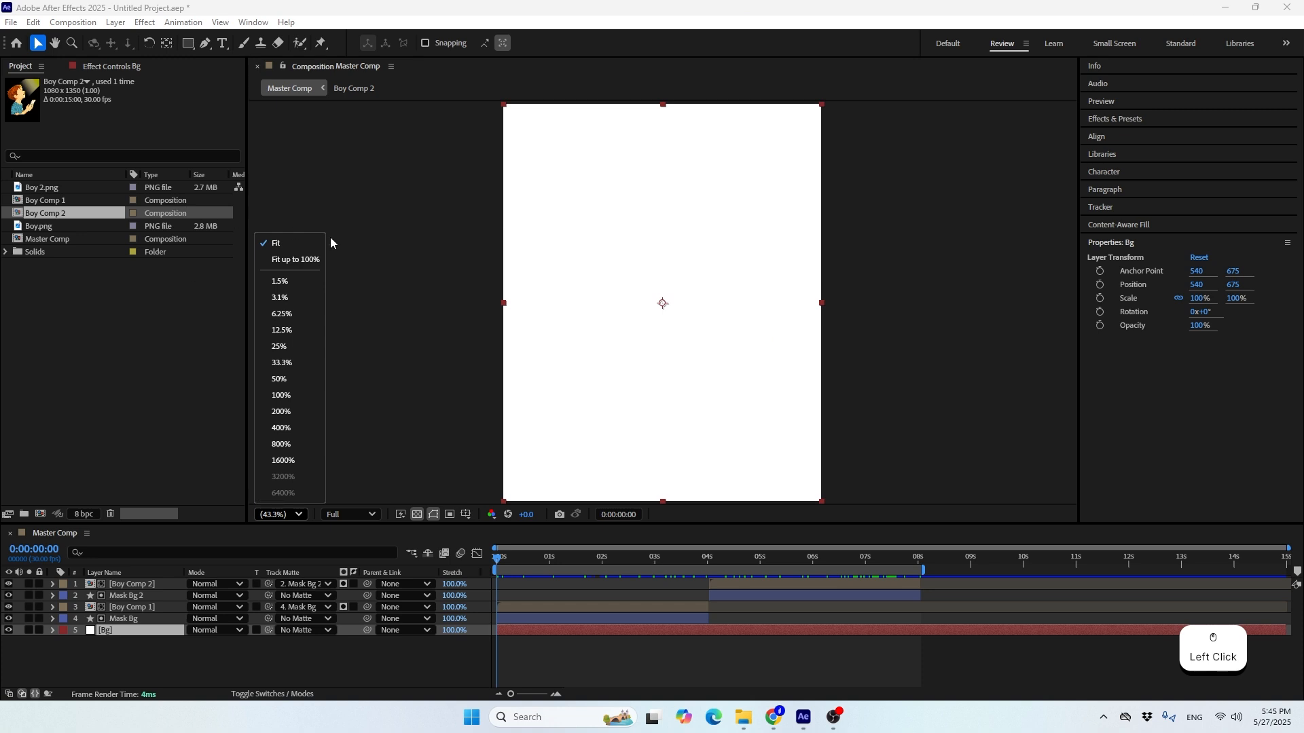
click(297, 247)
click(338, 679)
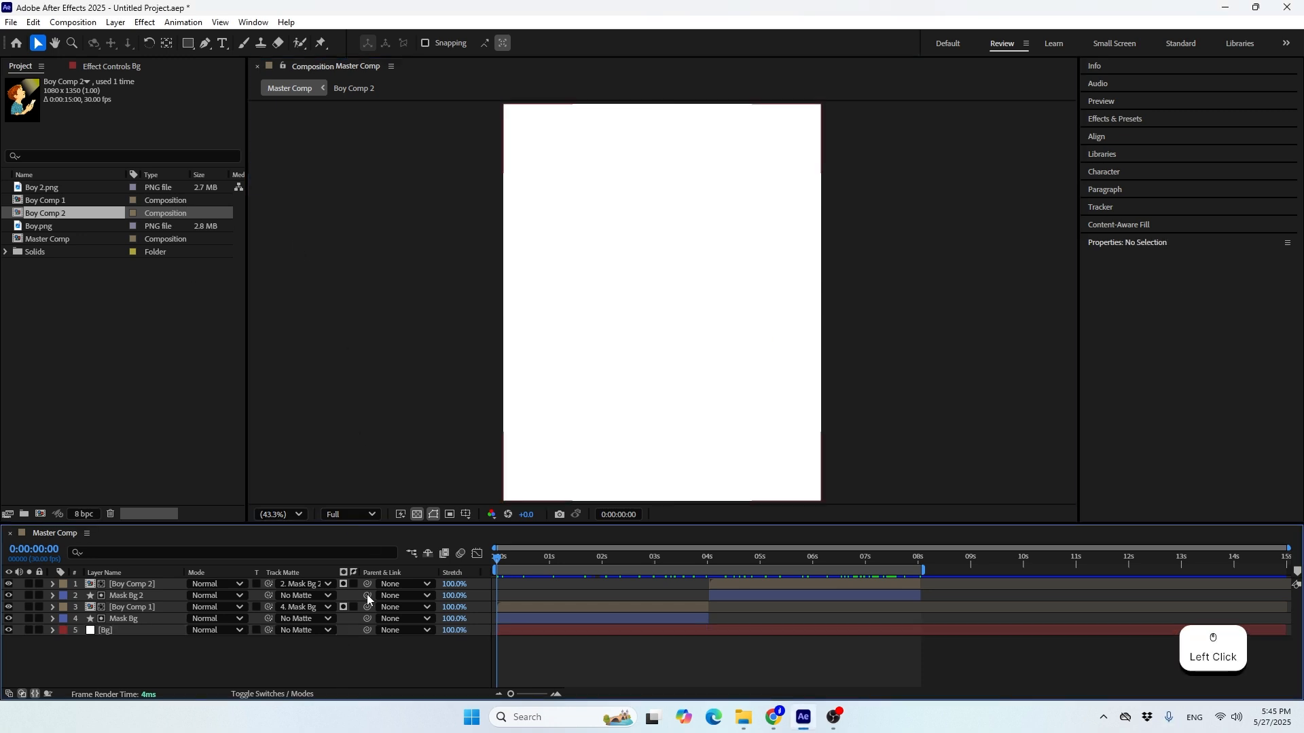
mouse_move(411, 531)
mouse_down()
mouse_move(411, 586)
mouse_move(400, 555)
mouse_up()
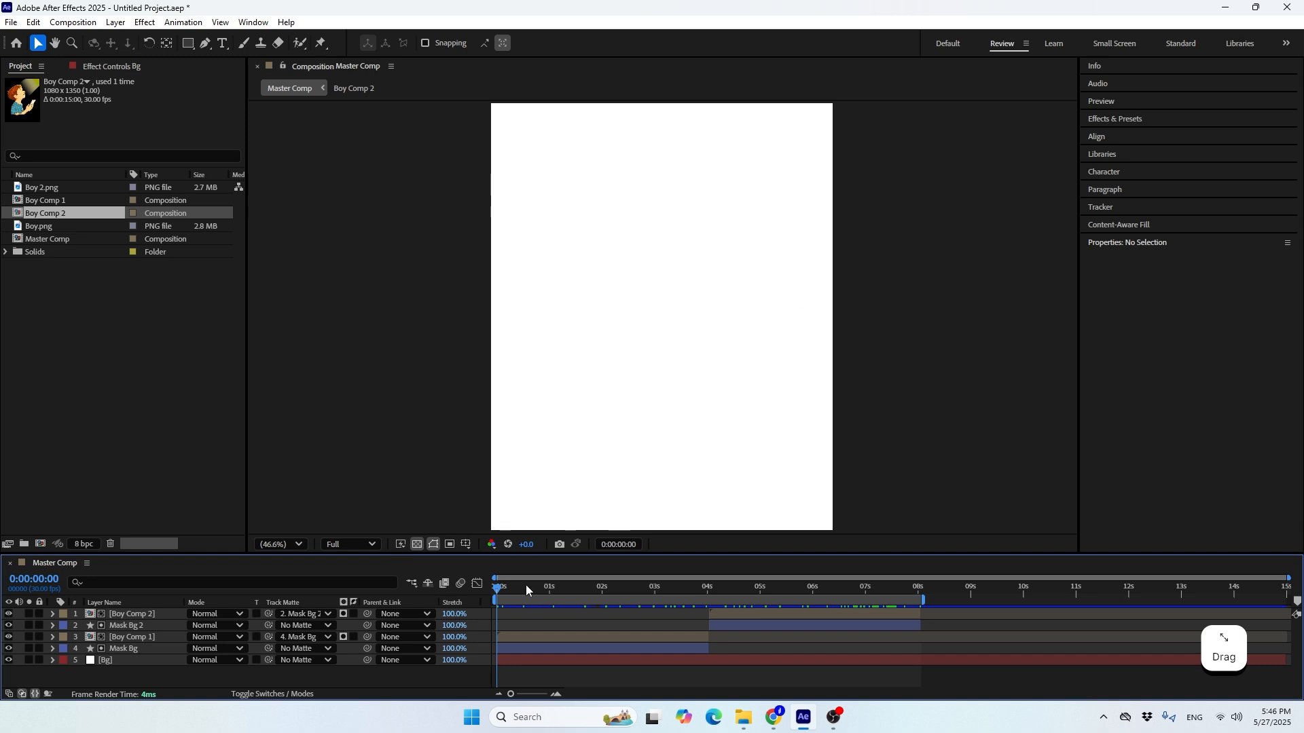
click(356, 657)
key(space)
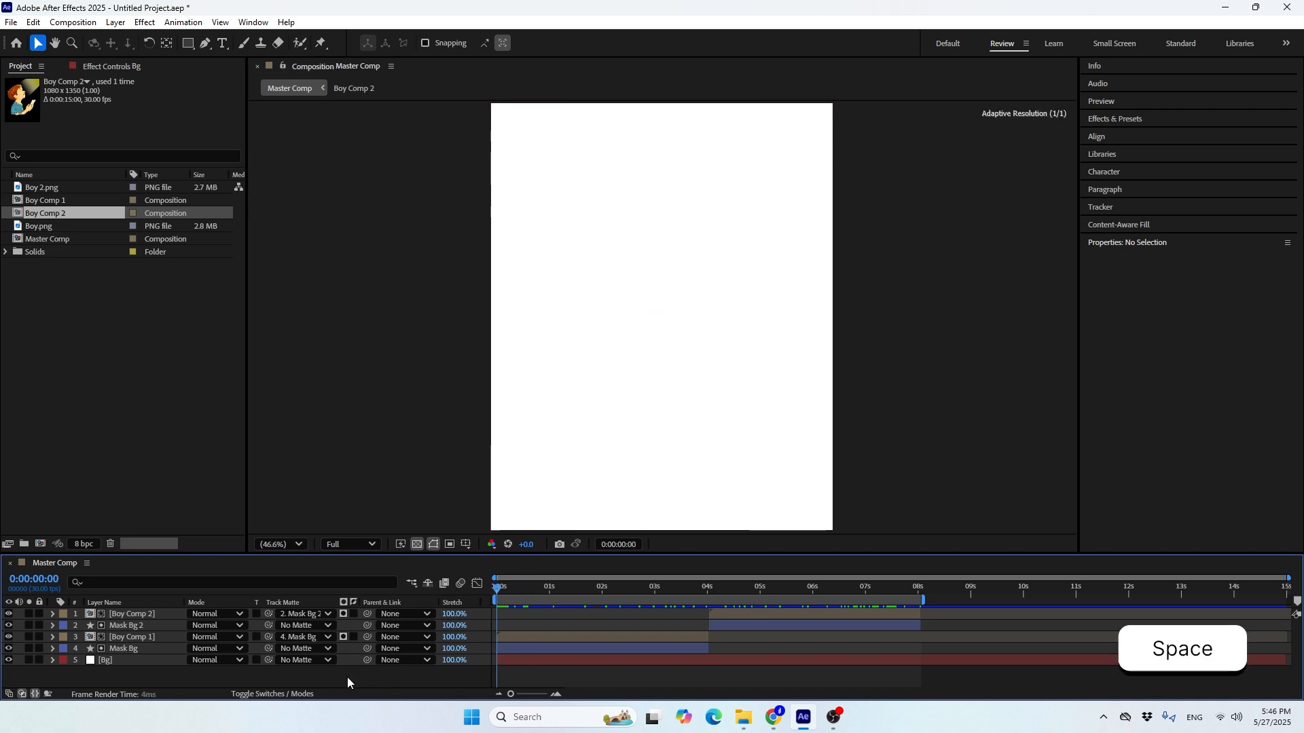